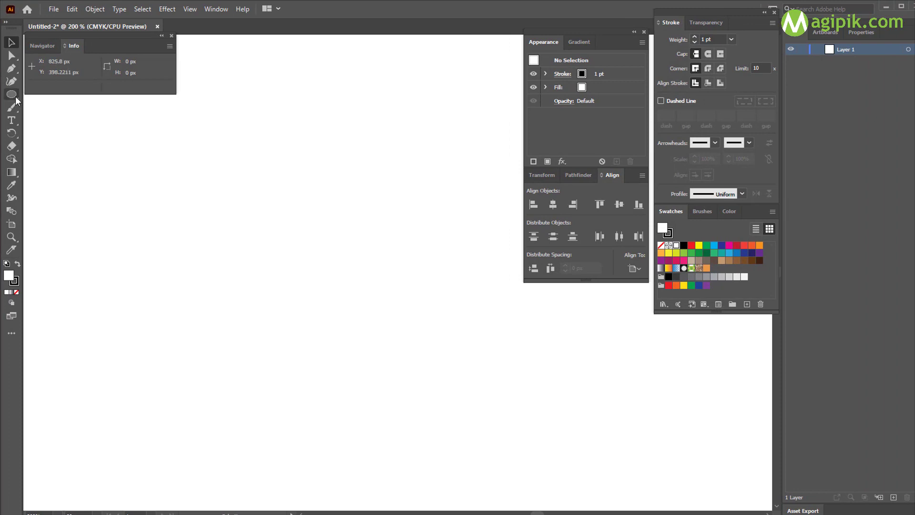
Draw a 135 × 135 px circle near the middle of the artboard with the Ellipse tool.
left_click(16, 98)
left_click(285, 169)
left_click(318, 176)
key("v")
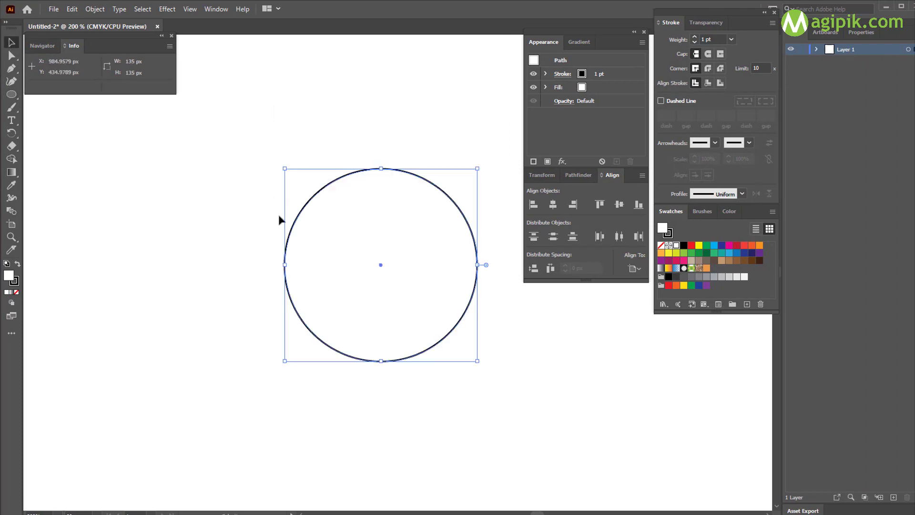
Fill the circle with the orange swatch E89748 and remove its stroke.
left_click(706, 269)
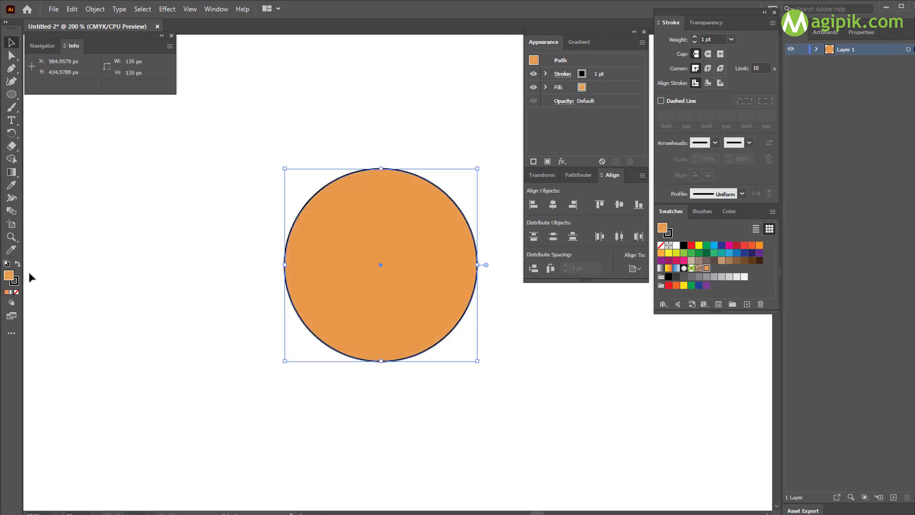
left_click(17, 291)
left_click(153, 299)
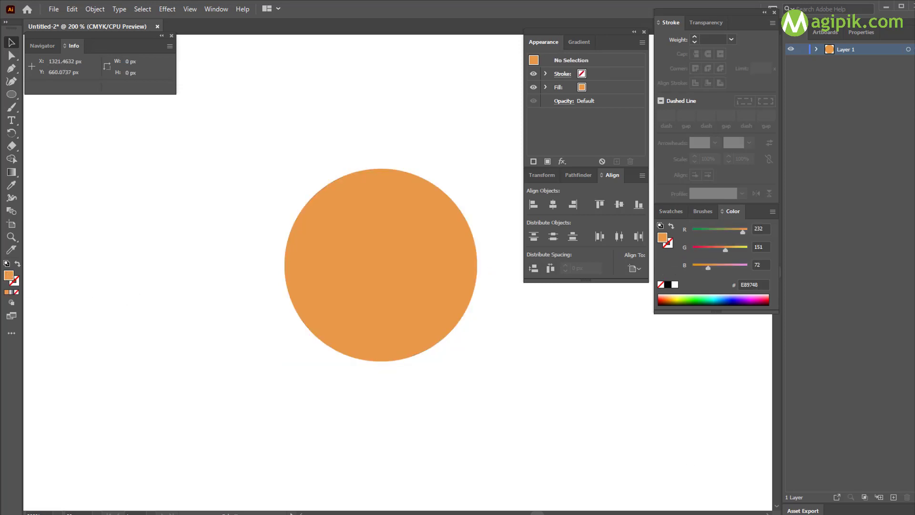
Create a 30 × 25 px rectangle overlapping the circle's left edge.
left_click_drag(11, 94, 43, 94)
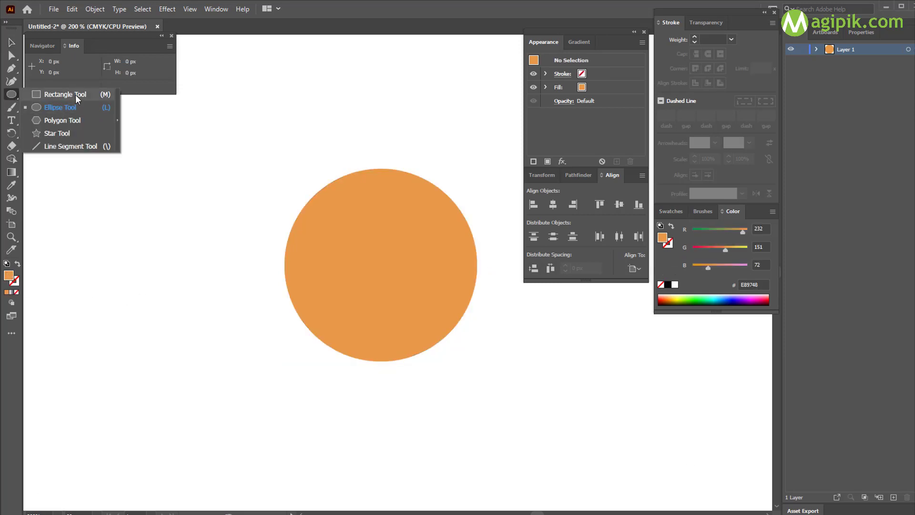
left_click(255, 223)
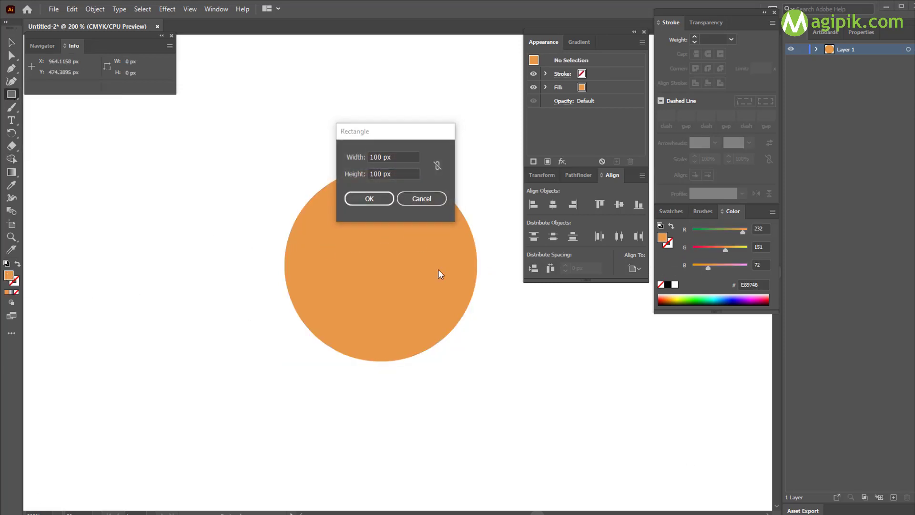
type("30")
left_click(400, 174)
left_click_drag(400, 174, 343, 173)
type("25")
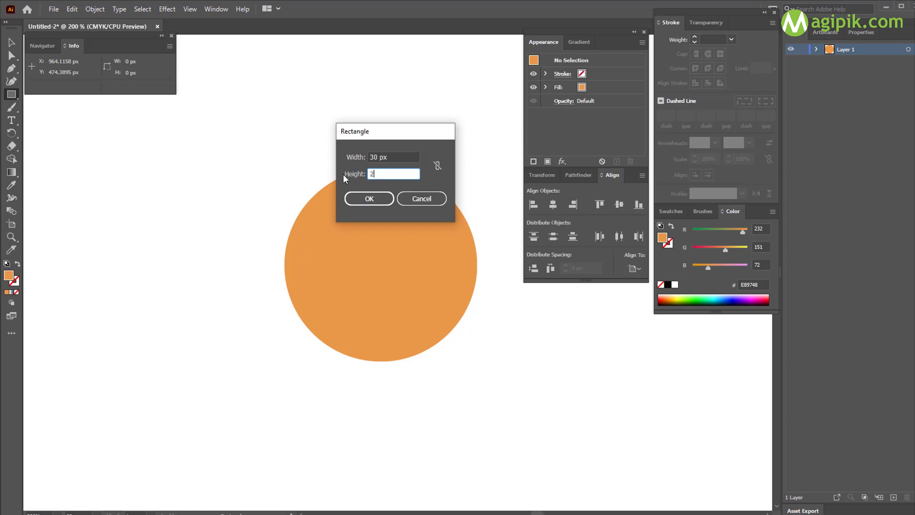
key("Return")
key("v")
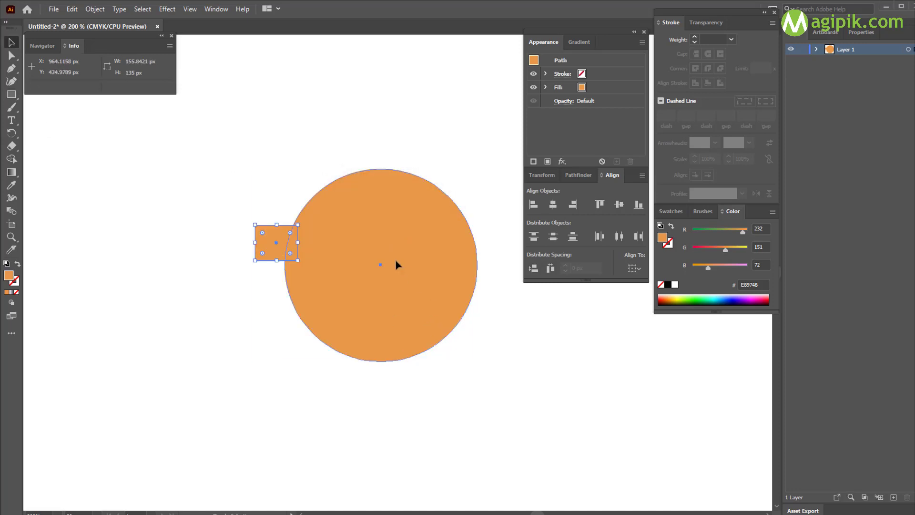
Align the rectangle to the circle's vertical center and move it right by about 10 px, further into the circle.
left_click(396, 260, "shift")
left_click(395, 259)
left_click(619, 204)
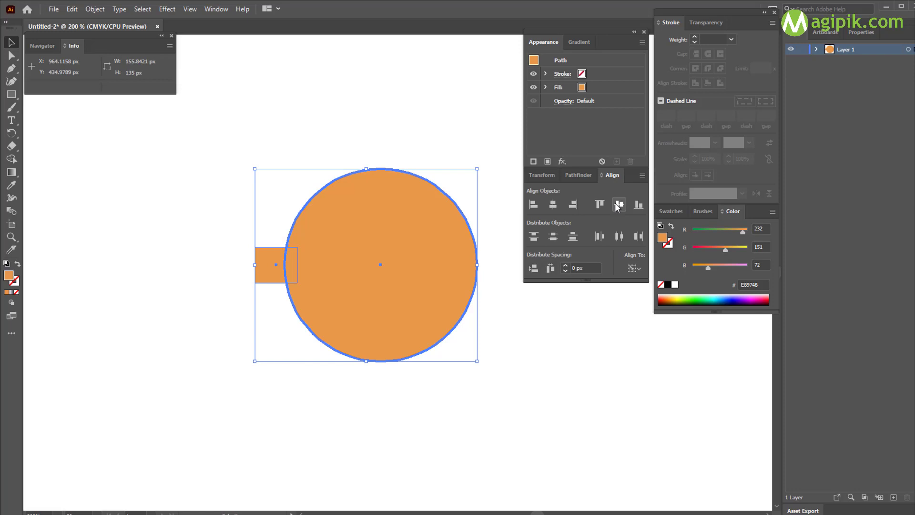
left_click(599, 353)
left_click_drag(278, 267, 288, 265)
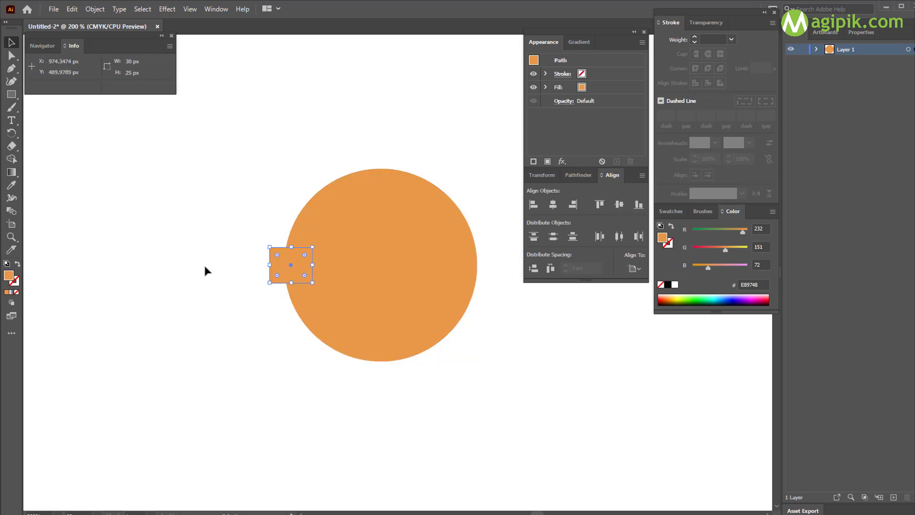
Apply the Round Corners effect to the small rectangle.
left_click(204, 263)
left_click(278, 271)
left_click(167, 9)
mouse_move(229, 131)
left_click(330, 177)
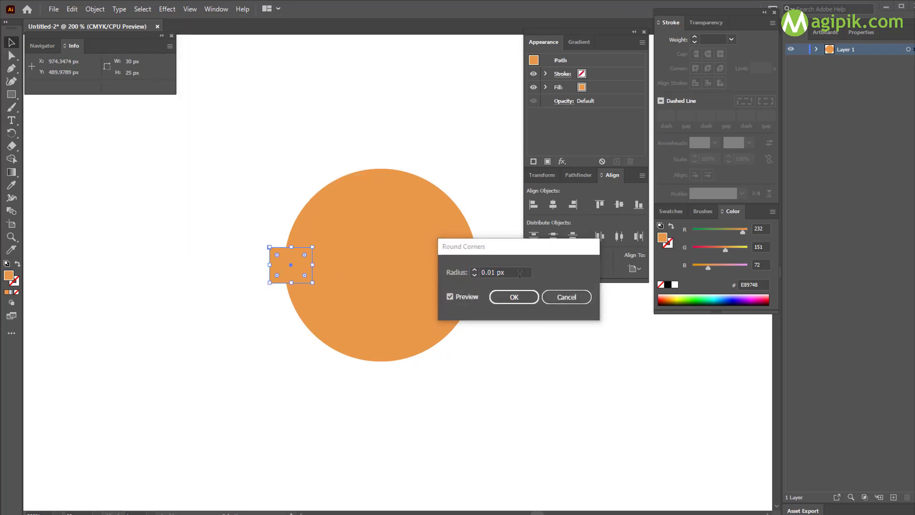
left_click(514, 297)
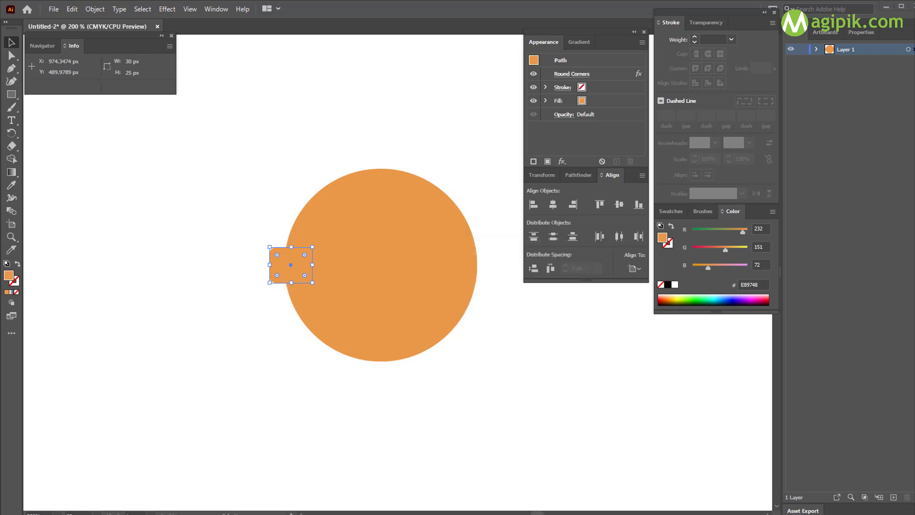
Shift the rounded rectangle about 2 px left so that it protrudes slightly more from the circle.
left_click(431, 293, "shift")
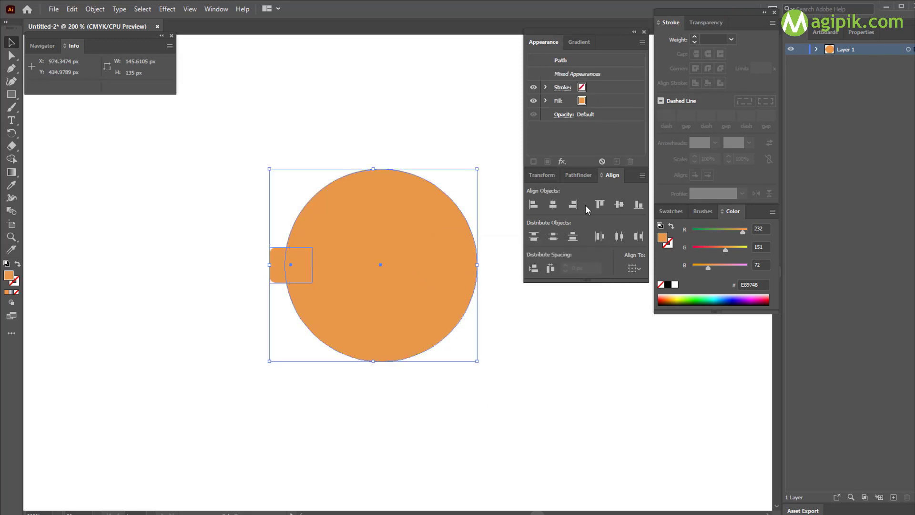
left_click(577, 175)
left_click(288, 292)
left_click(283, 268)
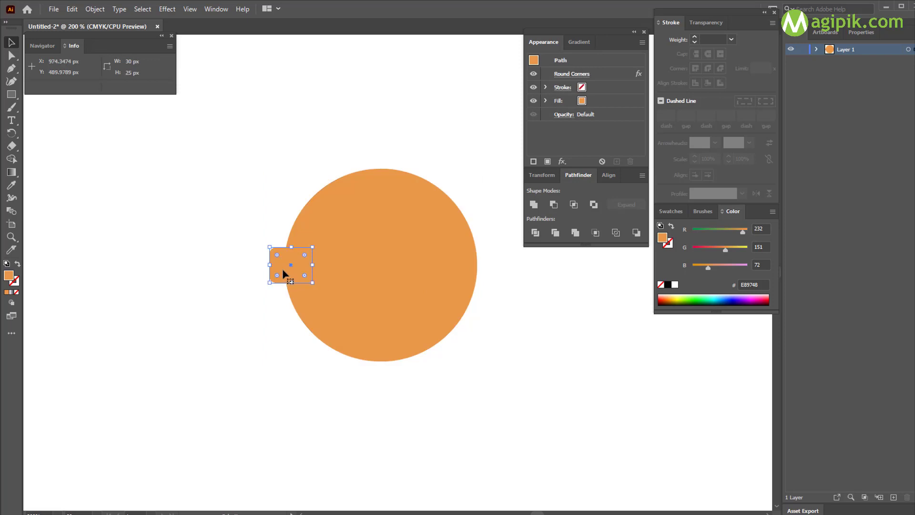
left_click_drag(283, 268, 280, 268)
Expand the rounded rectangle's appearance and unite it with the circle into one shape.
left_click(95, 9)
left_click(173, 148)
left_click_drag(258, 227, 475, 255)
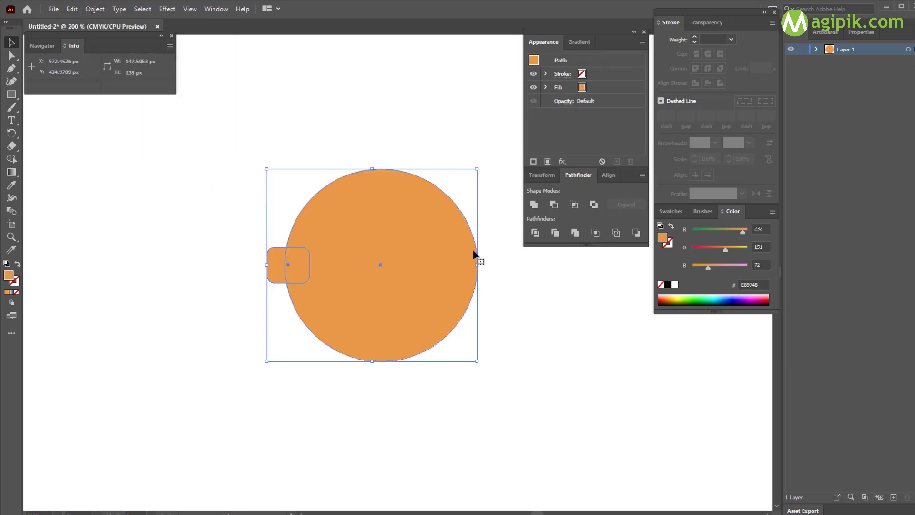
left_click(497, 282)
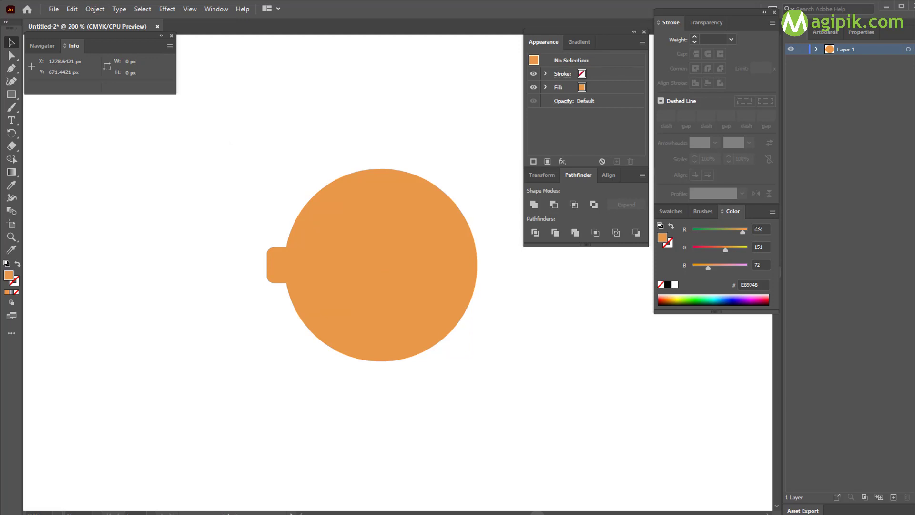
Apply a 3D Extrude & Bevel effect to the united shape, rotated 80° about X, 0° about Y and 0° about Z.
left_click(384, 284)
left_click(167, 9)
mouse_move(191, 71)
left_click(336, 78)
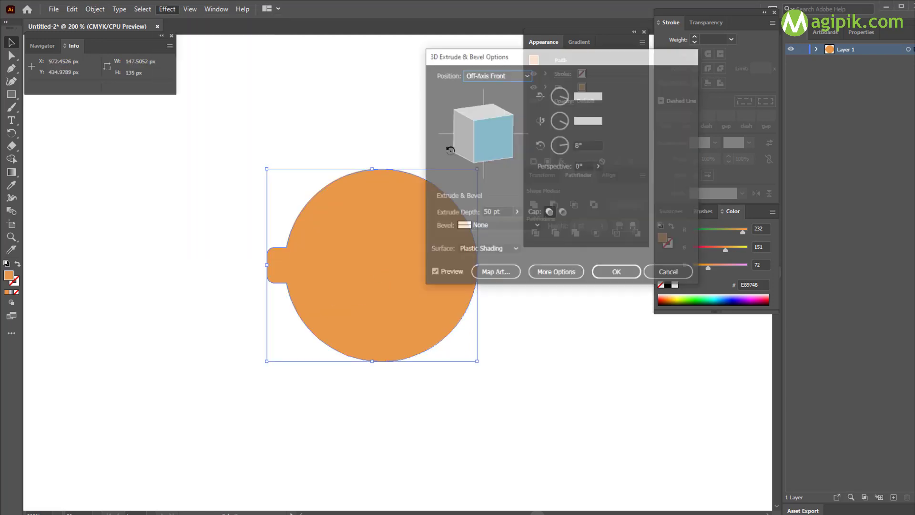
left_click_drag(544, 53, 523, 32)
left_click(717, 408)
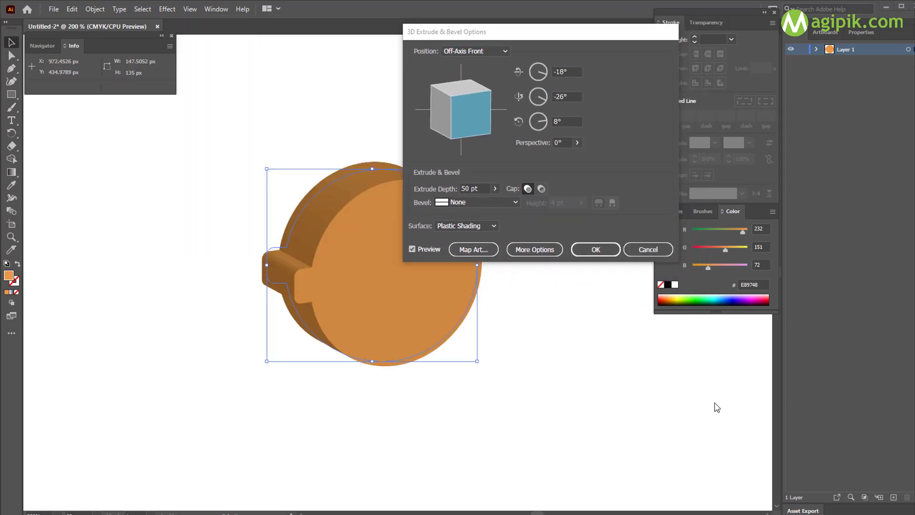
left_click(568, 72)
type("80")
key("Tab")
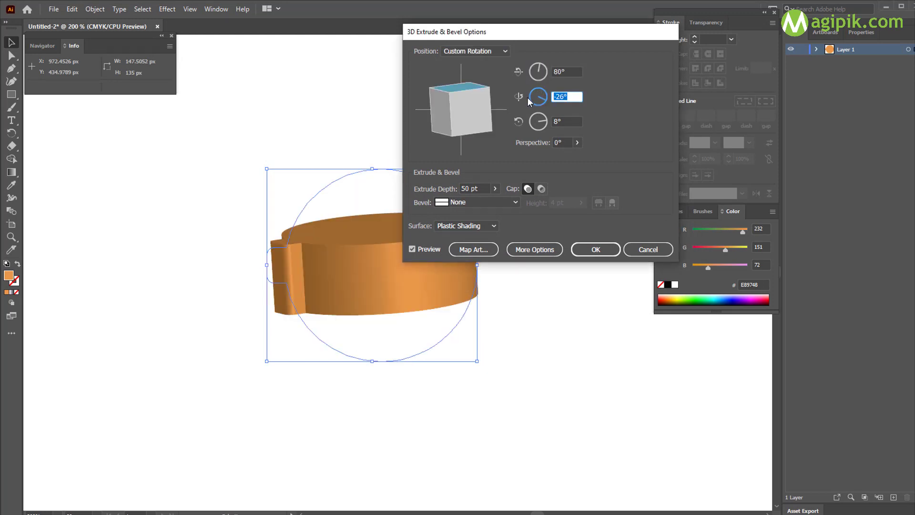
type("0")
key("Tab")
type("0")
Set the 3D effect's surface to No Shading and the extrude depth to 10 pt, and apply it.
left_click(481, 226)
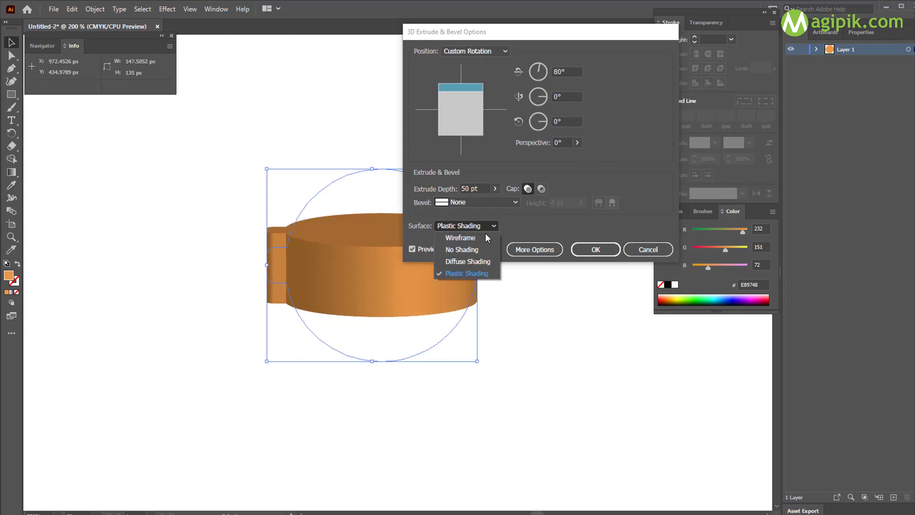
left_click(485, 235)
left_click(422, 187)
type("10")
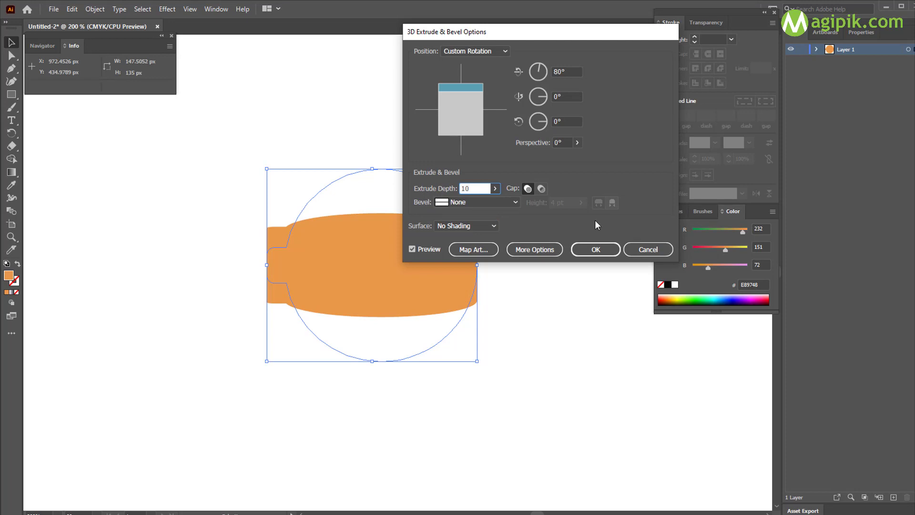
key("Tab")
left_click(596, 249)
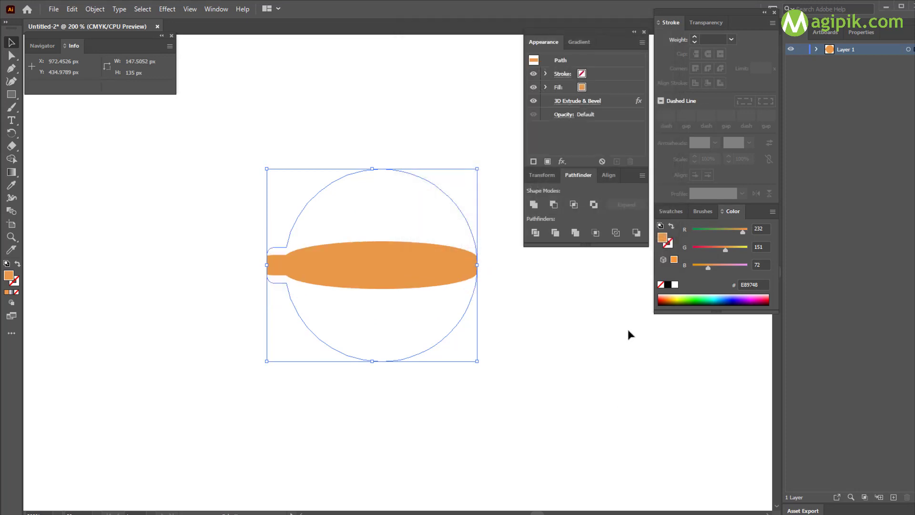
Expand the appearance of the extruded shape and ungroup it into separate paths.
left_click(94, 9)
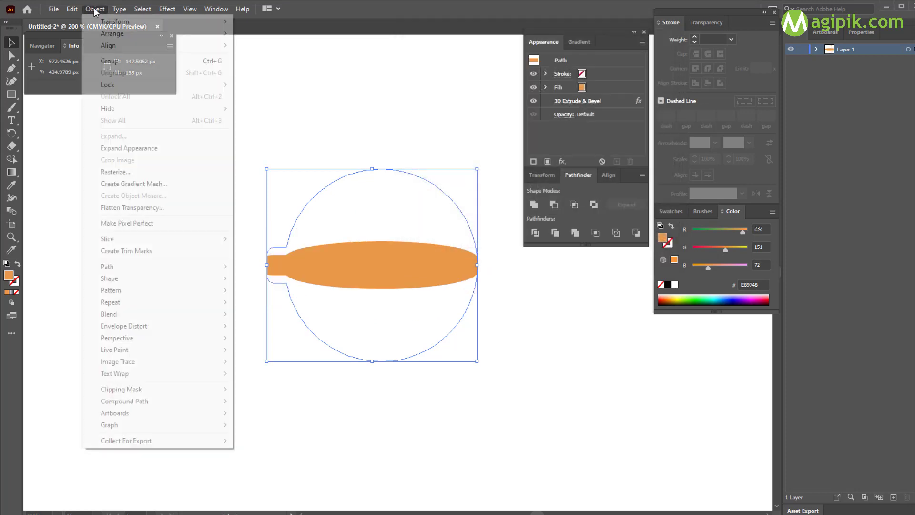
left_click(174, 147)
key("ctrl+shift+g")
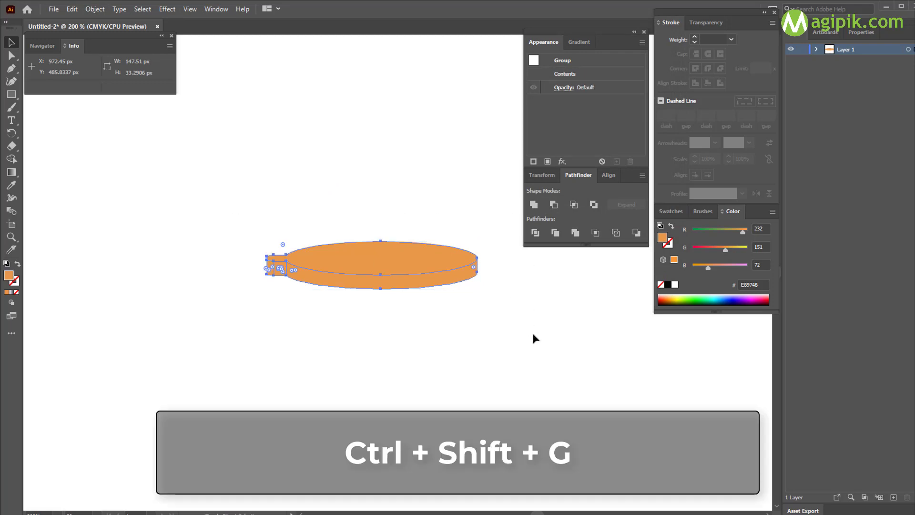
left_click(368, 285)
left_click(523, 395)
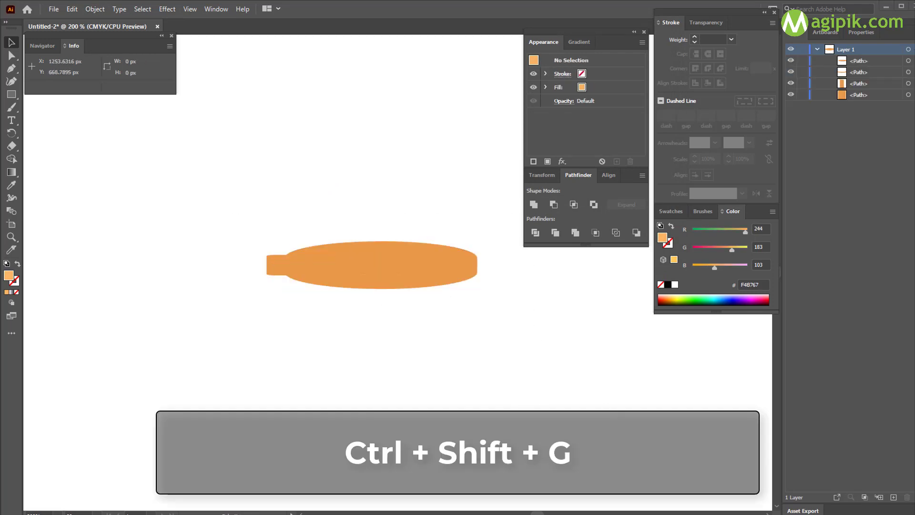
Apply a white-to-black linear gradient fill to the top face of the extruded shape.
left_click(400, 244)
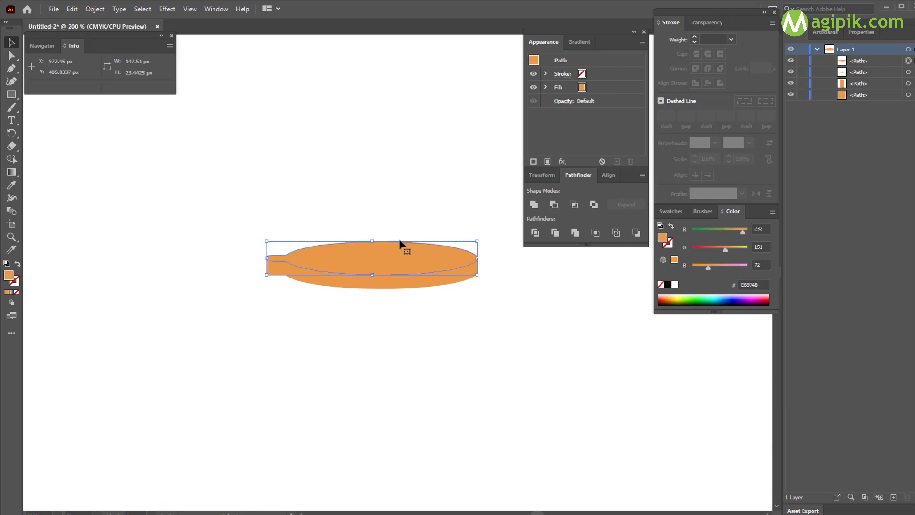
left_click(678, 210)
left_click(702, 211)
left_click(724, 209)
left_click(714, 26)
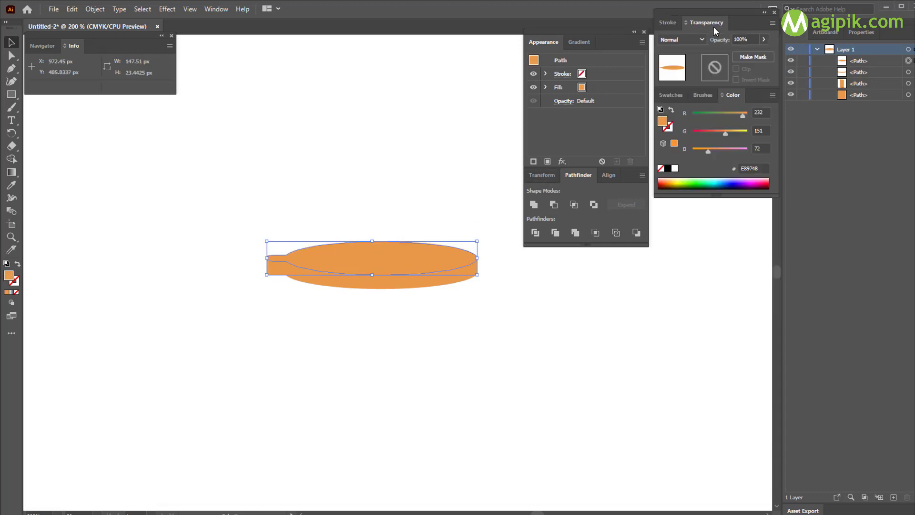
left_click(671, 24)
left_click(579, 41)
left_click(566, 124)
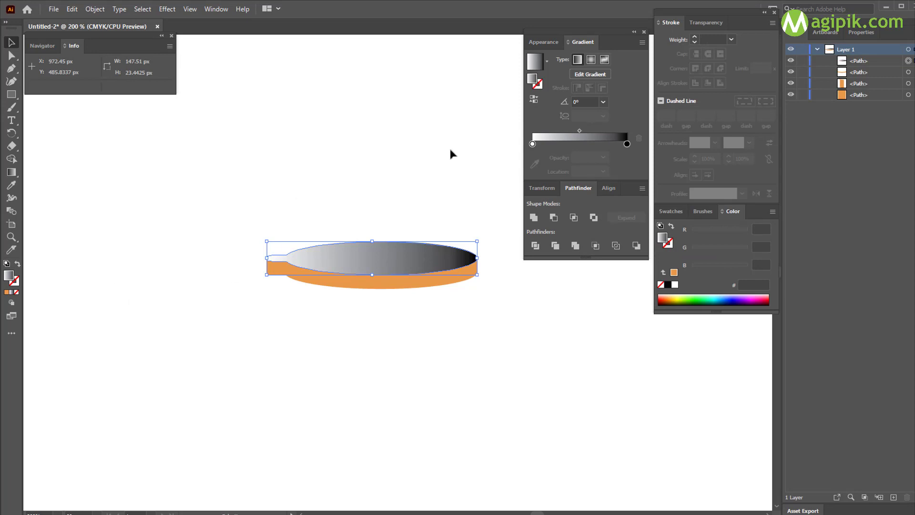
Set the top face's gradient angle to -100°.
left_click(603, 102)
left_click(591, 99)
type("-100")
key("Return")
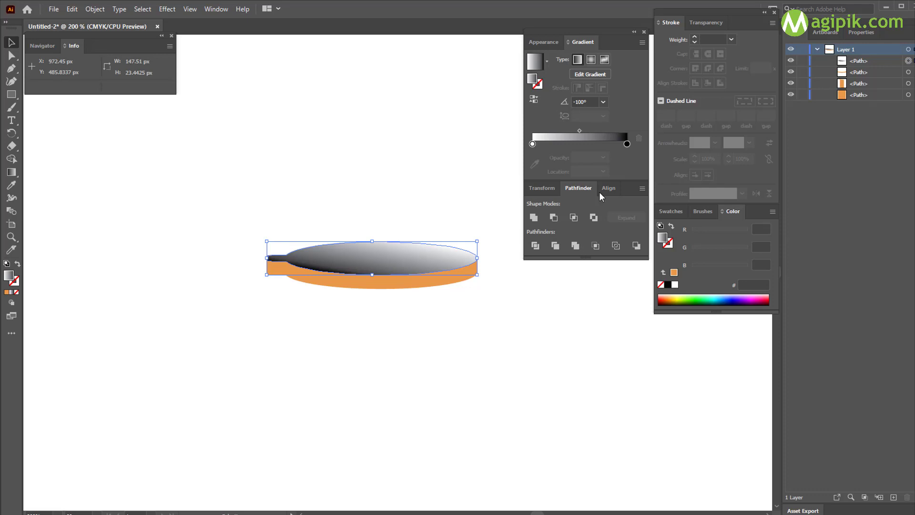
Color the gradient's black end stop light orange and add an orange stop at about 79%.
left_click(627, 144)
left_click(670, 211)
left_click(533, 167)
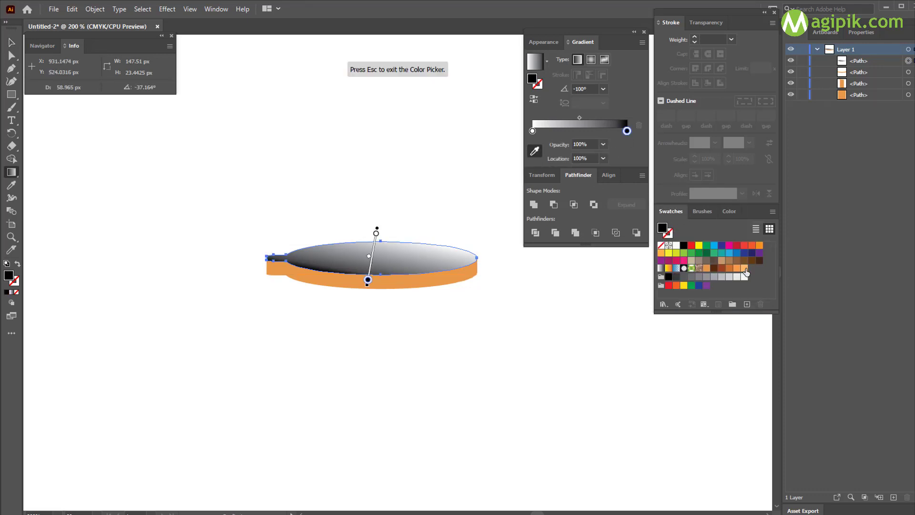
left_click(744, 269)
left_click(607, 131)
left_click(729, 268)
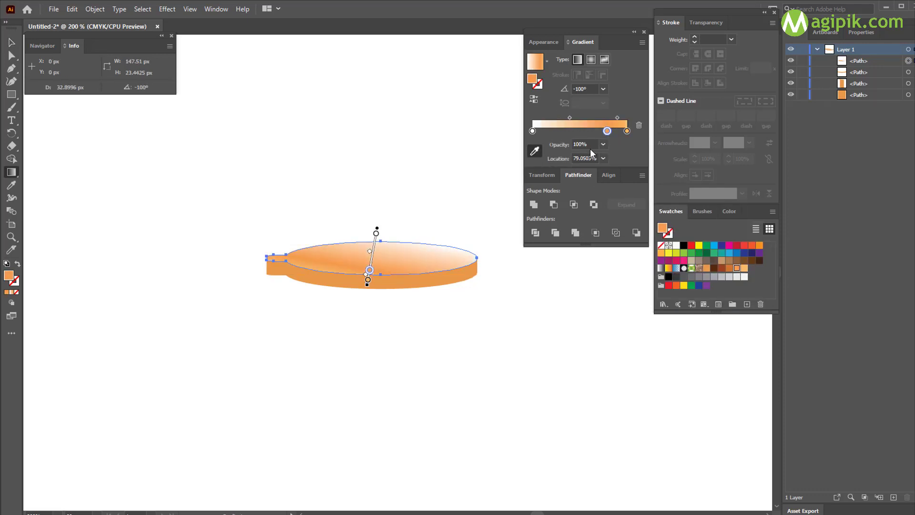
Add a dark orange stop at about 54% and a reddish-brown one at about 26%, and color the 0% stop dark brown.
left_click(584, 131)
left_click(557, 132)
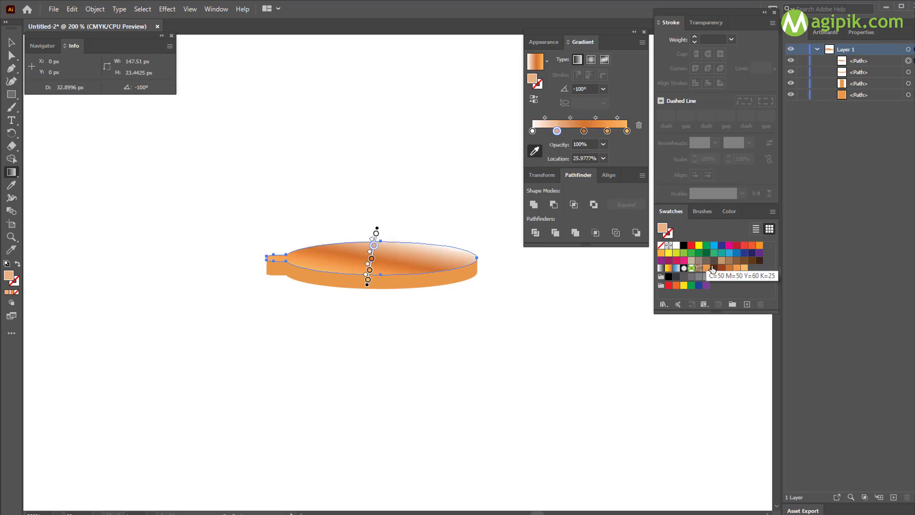
left_click(721, 268)
left_click(532, 131)
left_click(714, 269)
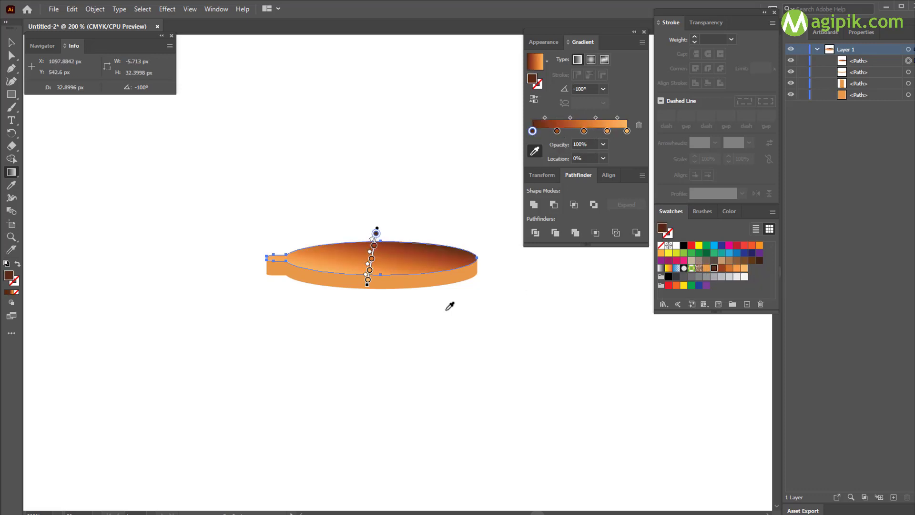
Move the reddish-brown gradient stop closer to the middle and set the dark orange stop's location to 60%.
key("v")
left_click(12, 174)
left_click(557, 131)
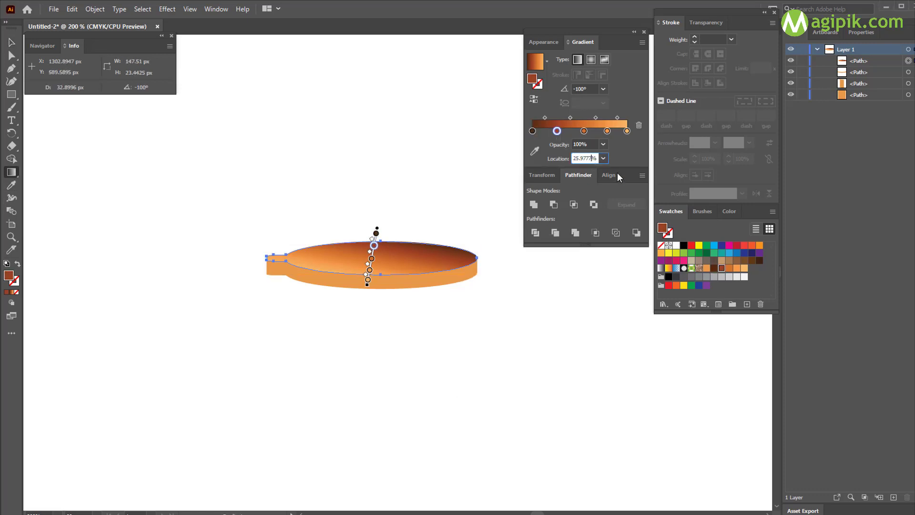
left_click(585, 132)
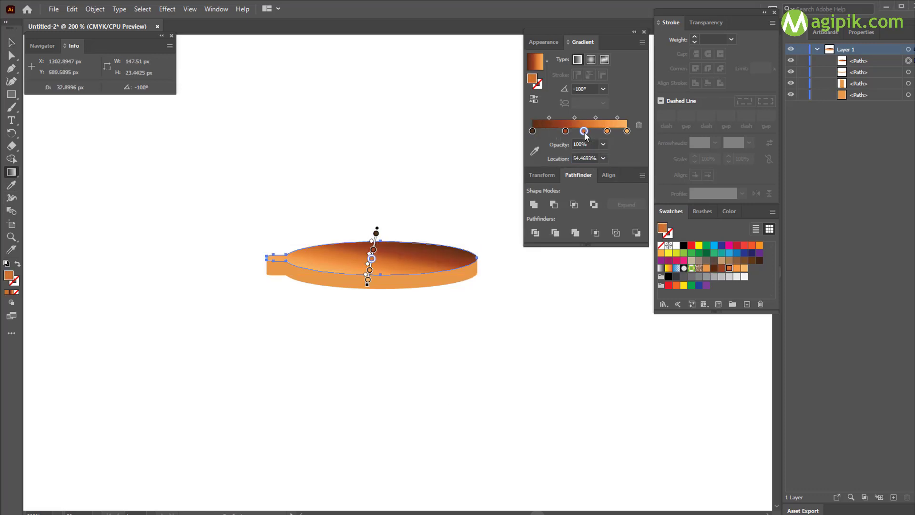
left_click(593, 158)
key("ctrl+a")
type("60")
Set the orange gradient stop's location to 90% and apply the same gradient to all faces of the disc and tab.
left_click(608, 131)
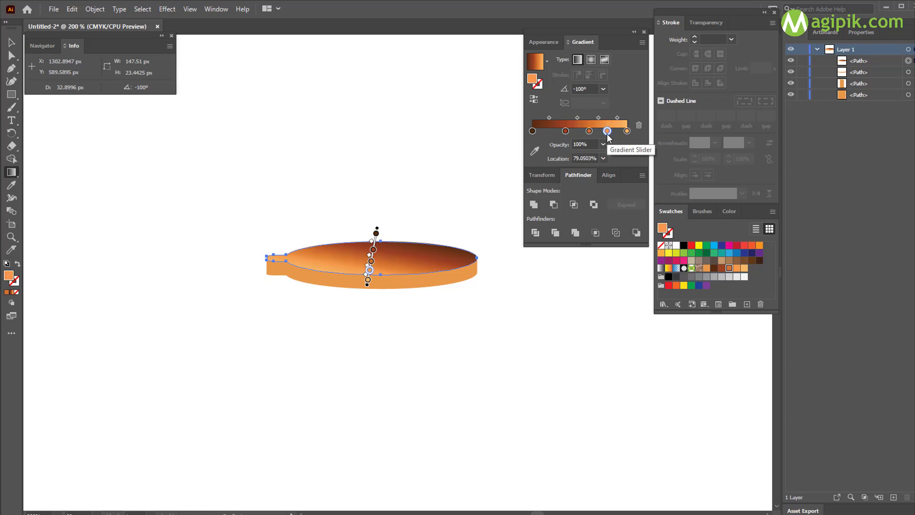
key("ctrl+a")
left_click(571, 125)
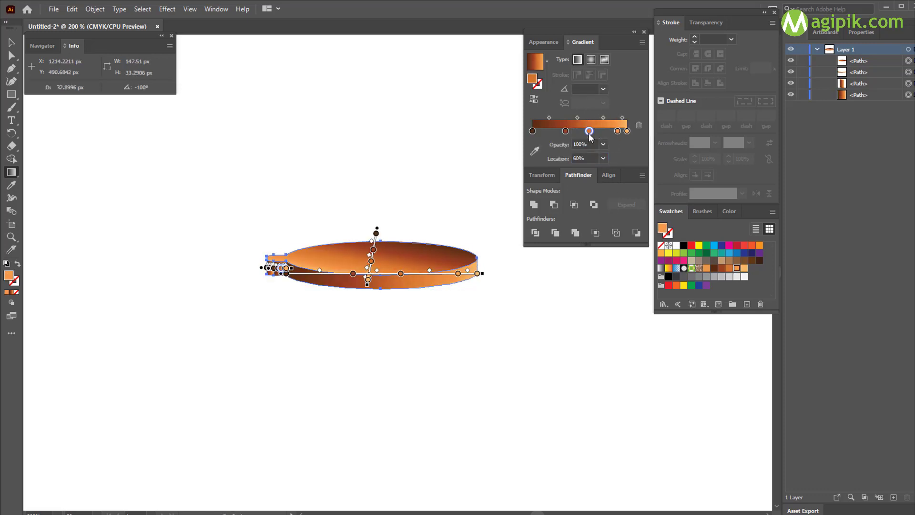
left_click(729, 267)
left_click(12, 42)
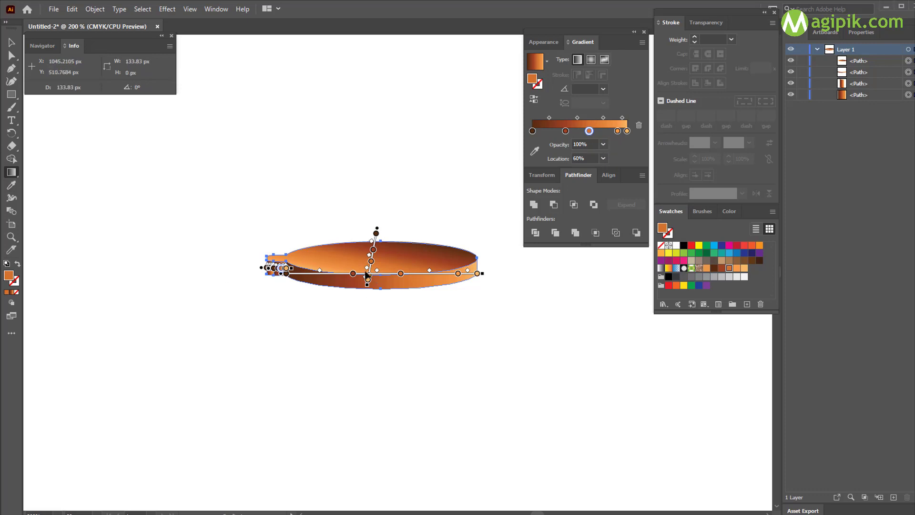
left_click(137, 177)
Reposition the top face's gradient line so its dark end starts at the back rim and its light end falls just past the front rim.
left_click(381, 260)
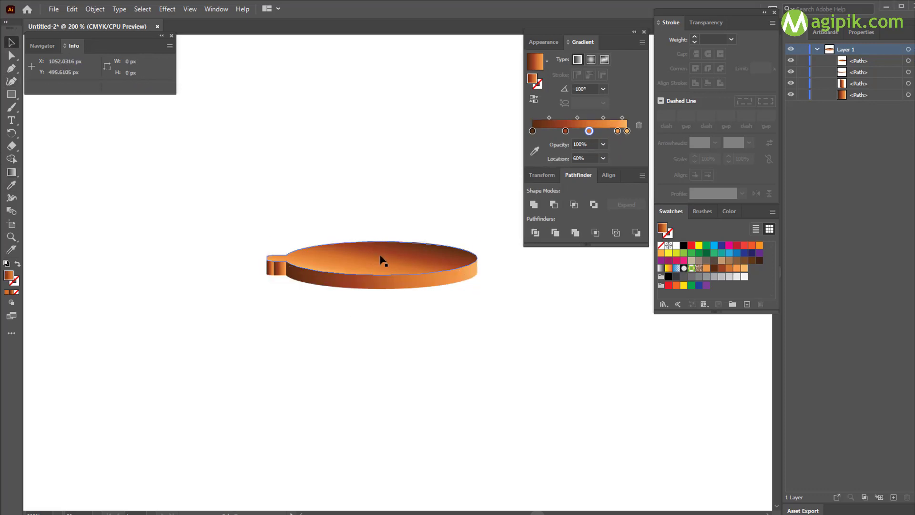
left_click(12, 171)
scroll(343, 293, "up", 4)
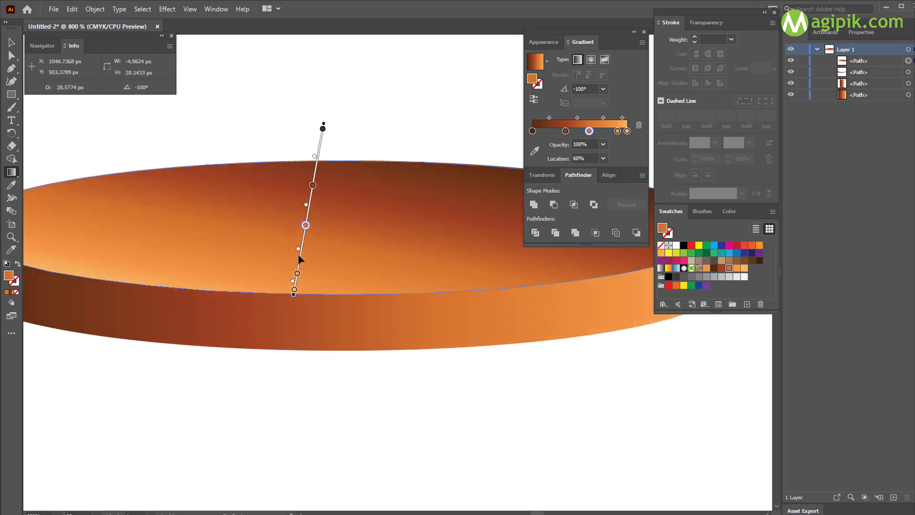
left_click_drag(302, 259, 295, 292)
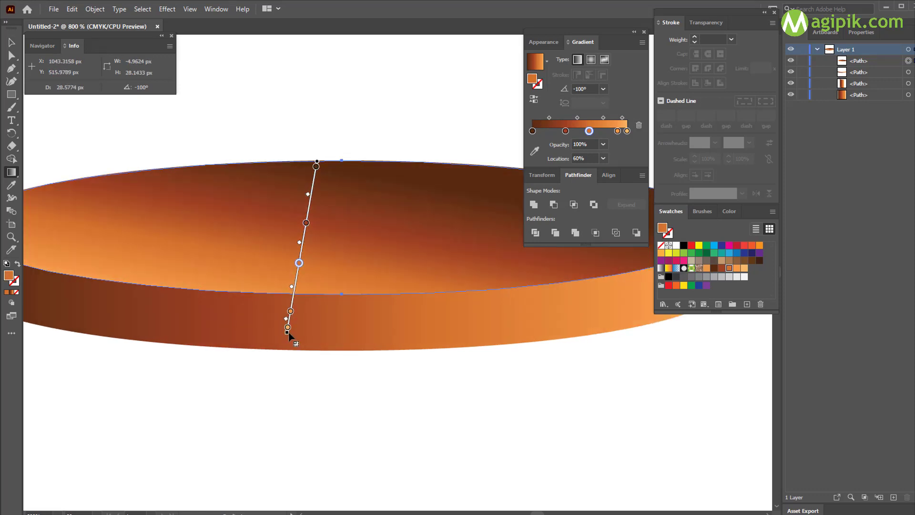
left_click_drag(286, 334, 298, 273)
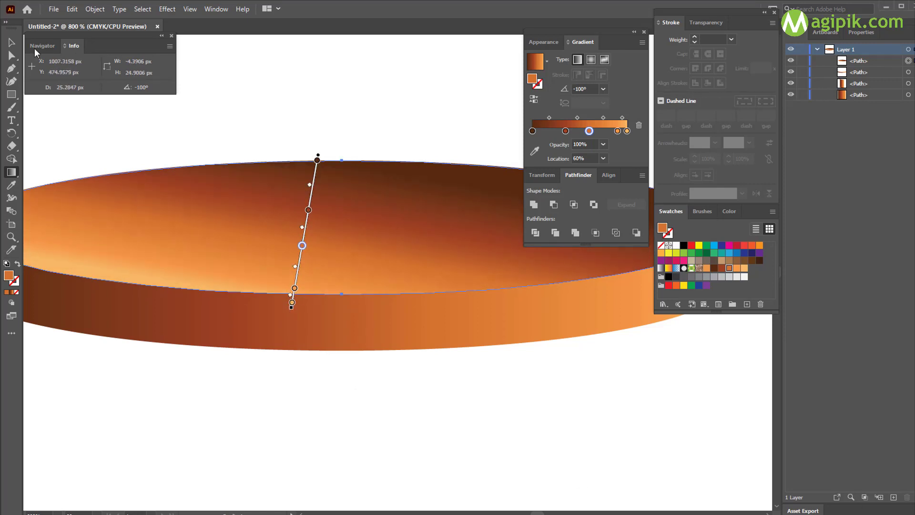
left_click(12, 43)
left_click(422, 116)
Recolor the disc side face's gradient with dark orange at the 0% stop and orange at the 35% stop.
scroll(348, 196, "down", 1)
scroll(348, 196, "left", 1)
left_click(363, 306)
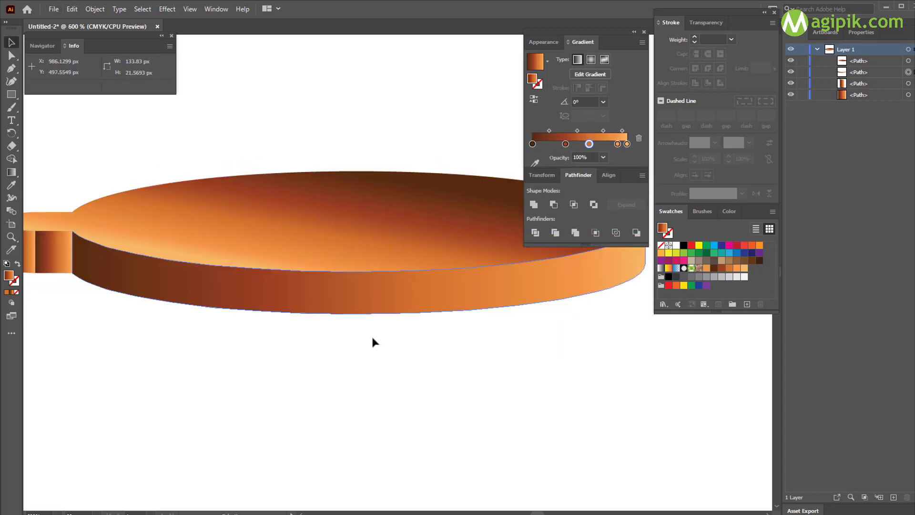
left_click(12, 173)
left_click(533, 131)
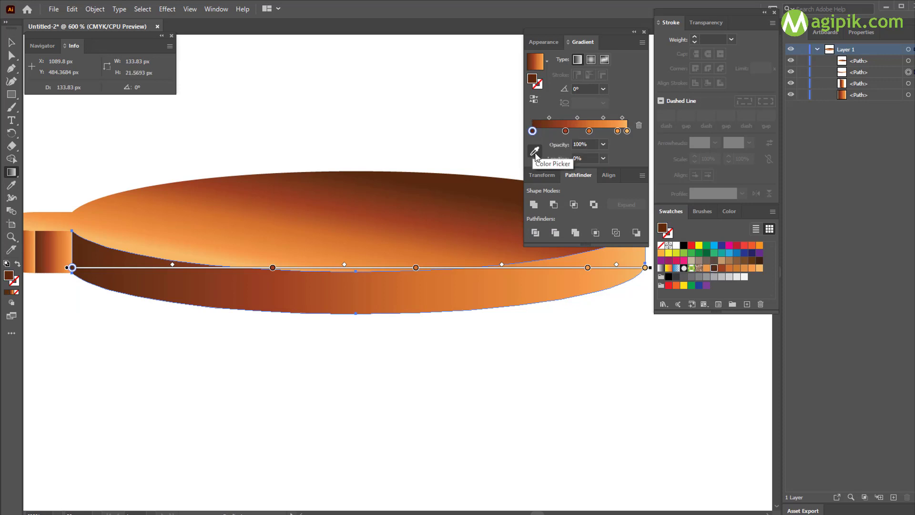
left_click(536, 153)
key("Escape")
left_click(535, 164)
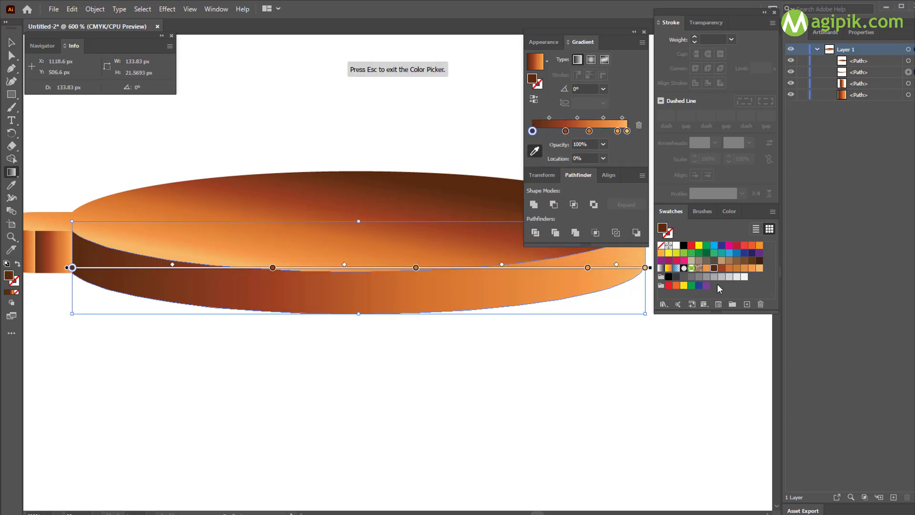
left_click(737, 269)
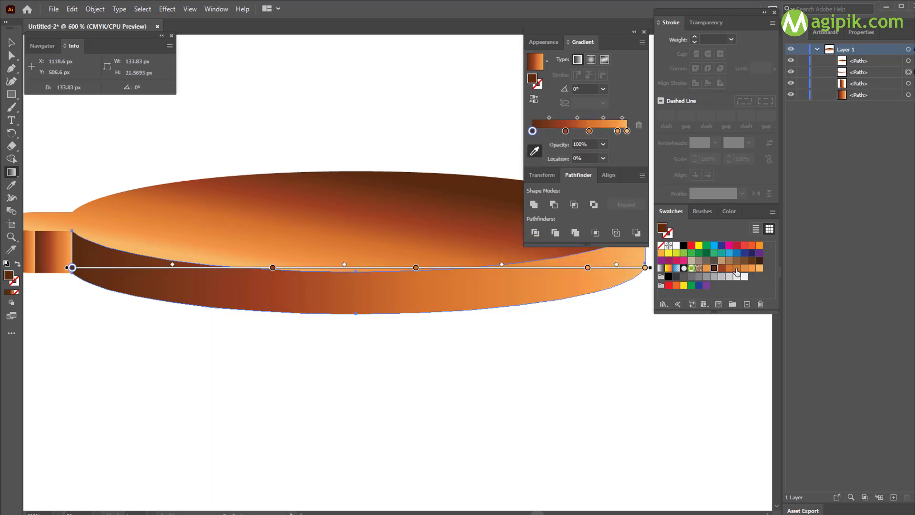
left_click(566, 131)
left_click(746, 270)
Color the side gradient's 60% stop orange, the 90% stop light orange and the 100% stop orange.
left_click(589, 131)
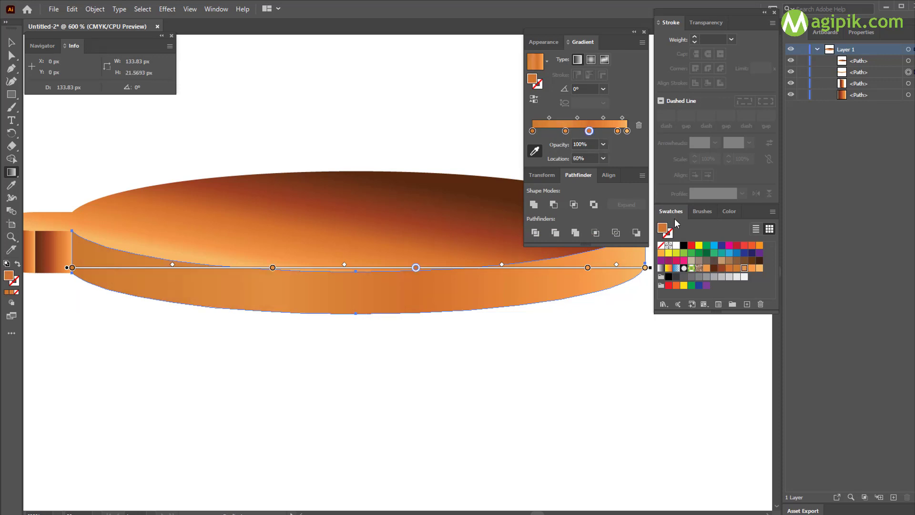
left_click(752, 269)
left_click(617, 131)
left_click(760, 268)
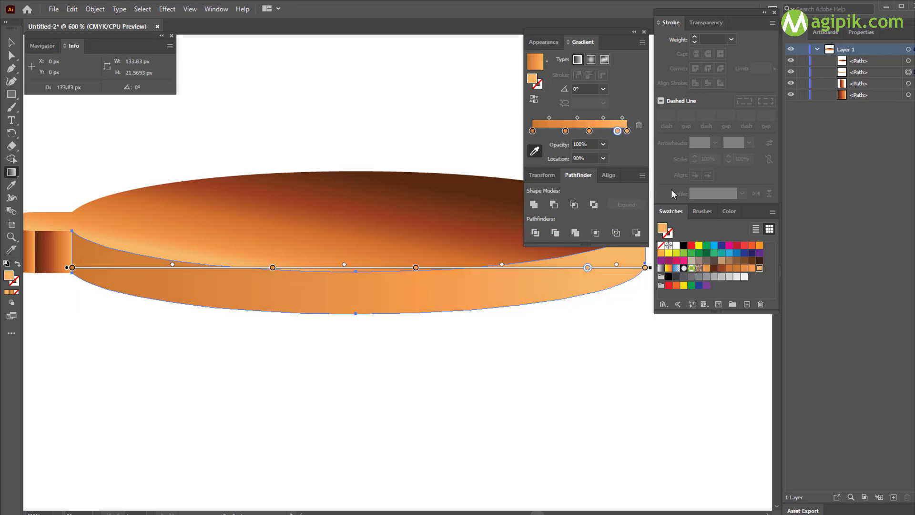
left_click(627, 130)
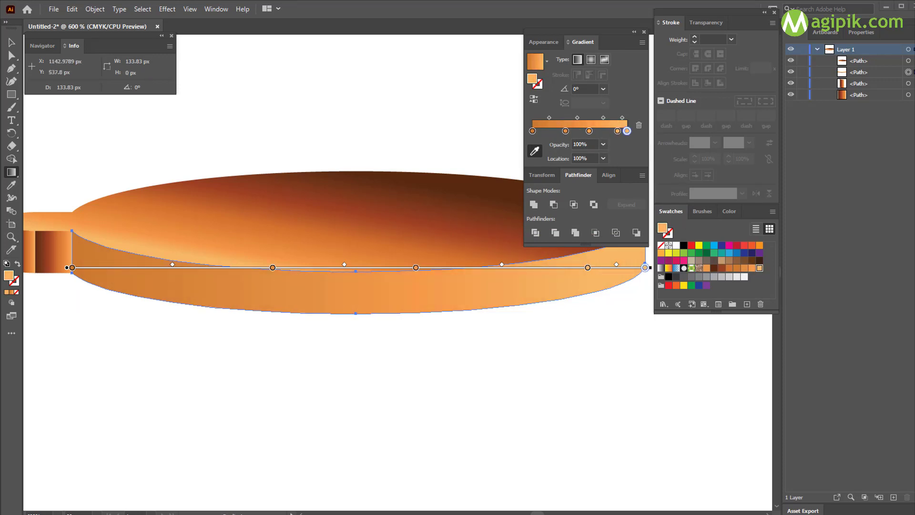
left_click(752, 268)
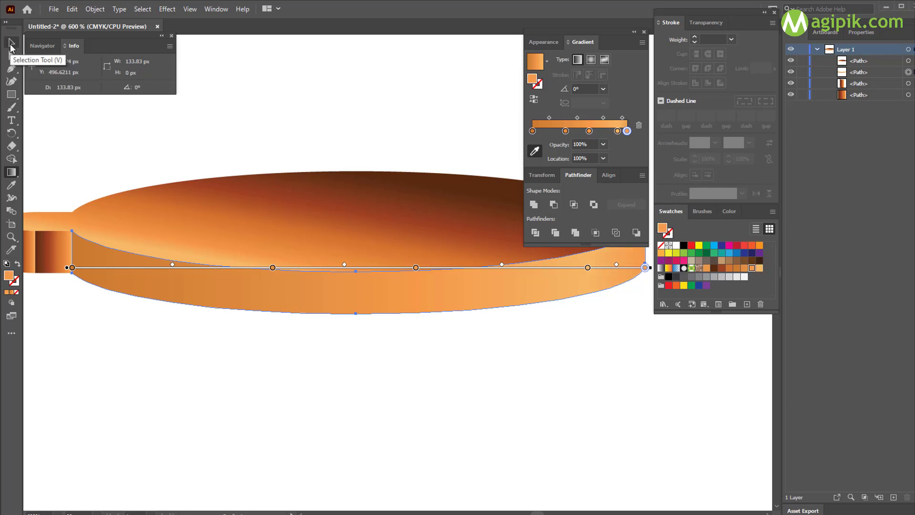
Set the locations of the side gradient's three middle stops to 10%, 20% and 30%.
left_click(565, 131)
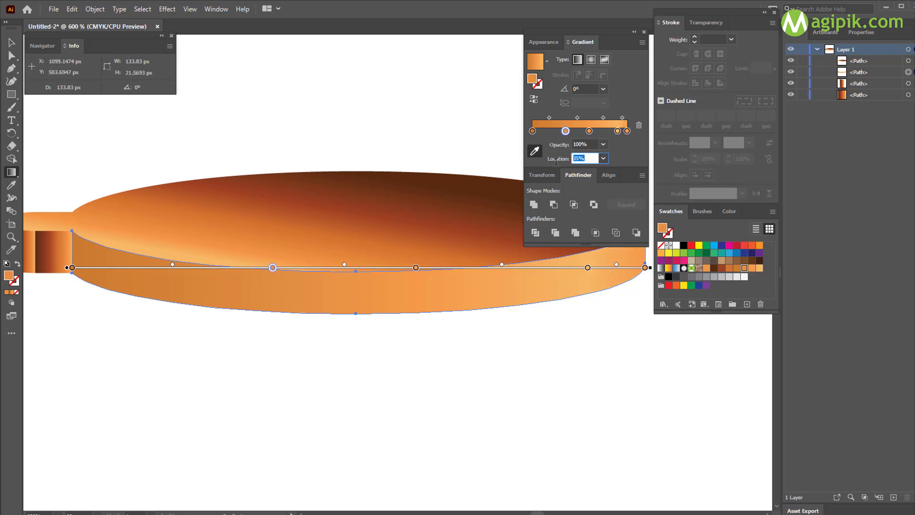
type("10")
key("Return")
left_click(590, 130)
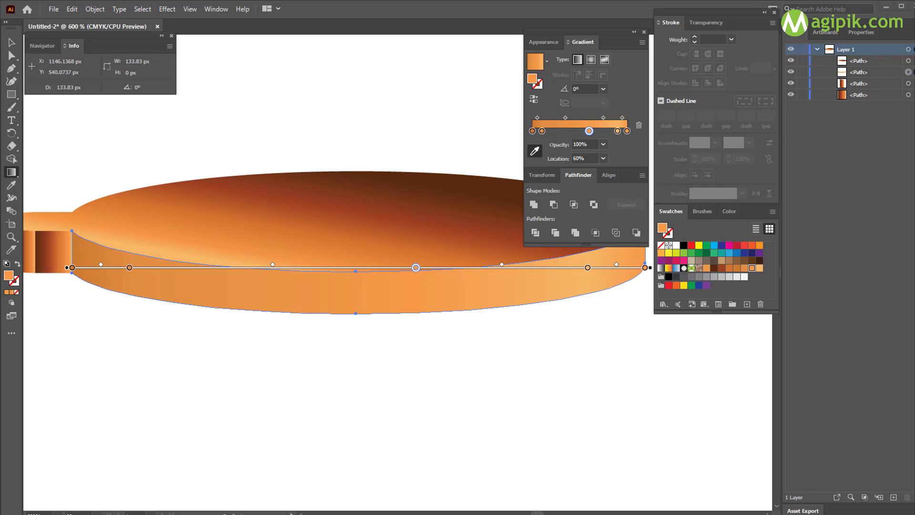
double_click(587, 155)
type("90")
key("Return")
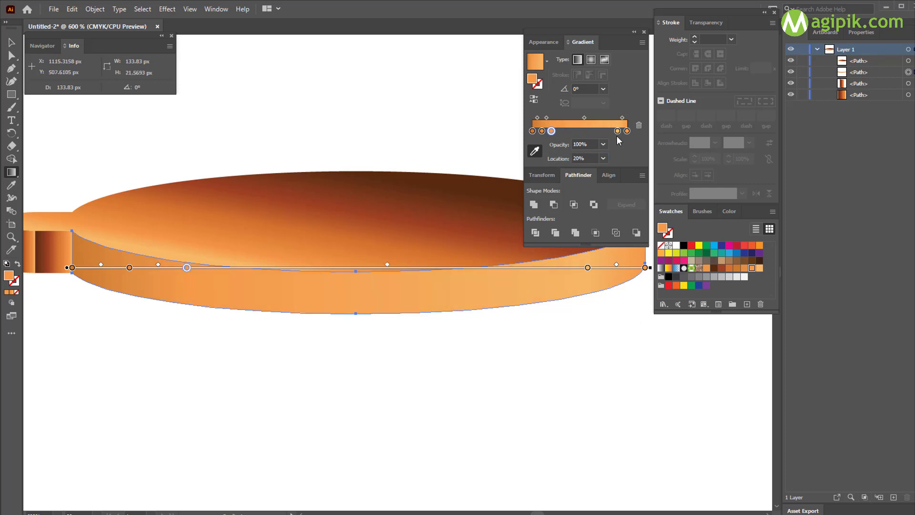
key("Return")
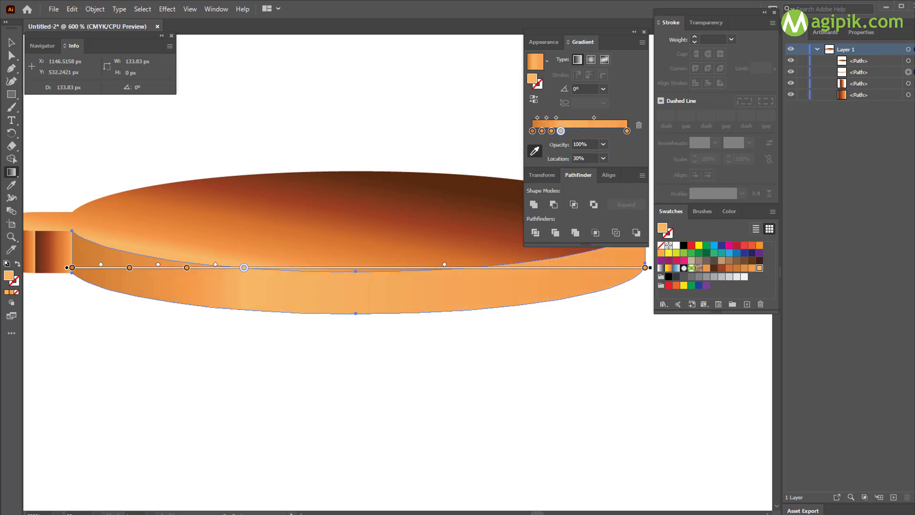
Color the side gradient's 100% stop dark brown and add an orange stop at 50%.
left_click(627, 131)
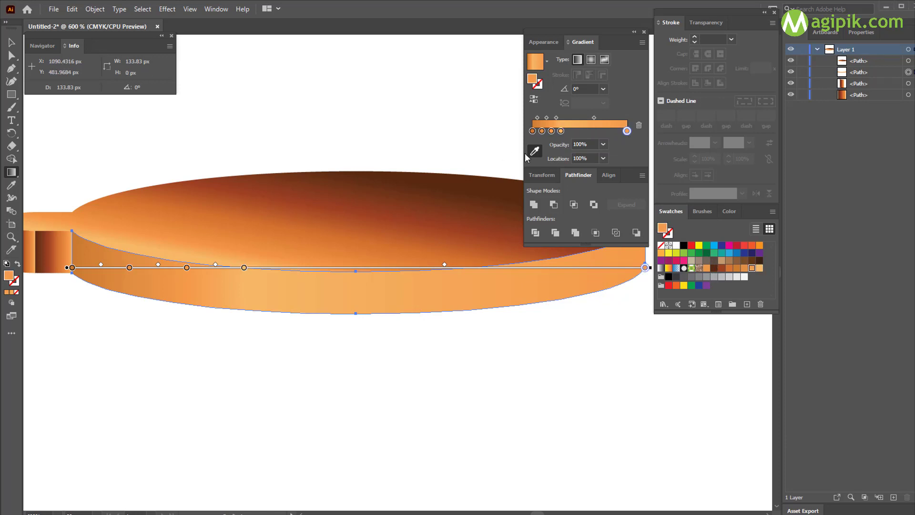
left_click(714, 267)
left_click(580, 131)
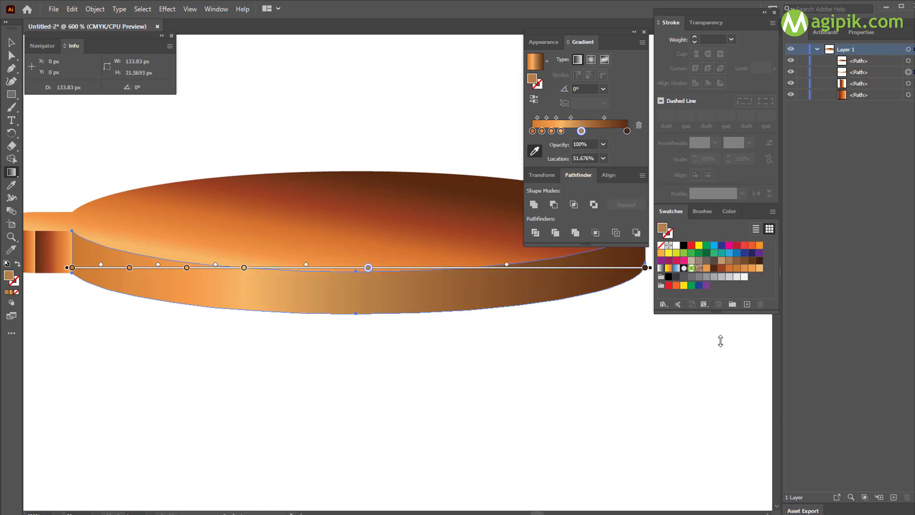
left_click(752, 268)
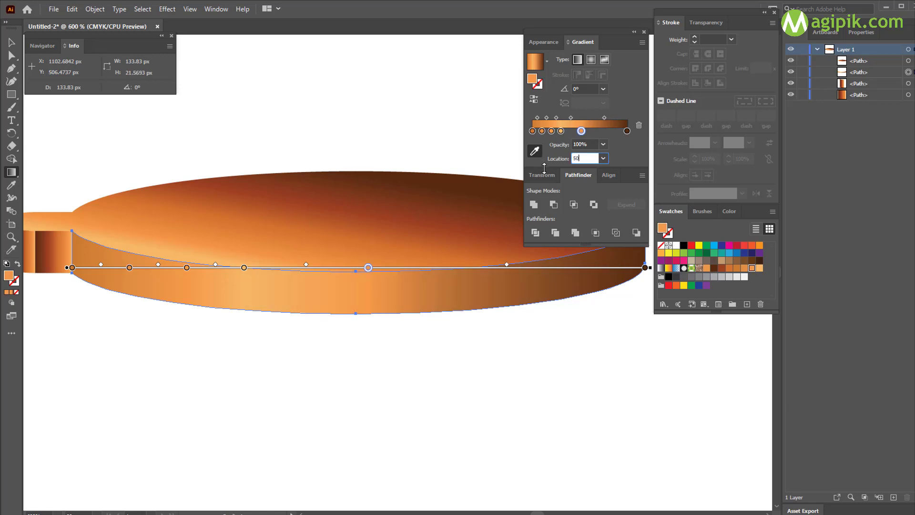
Add a dark orange stop at about 68% and a reddish-brown stop at 85% to the side gradient, and deselect the face.
left_click(595, 130)
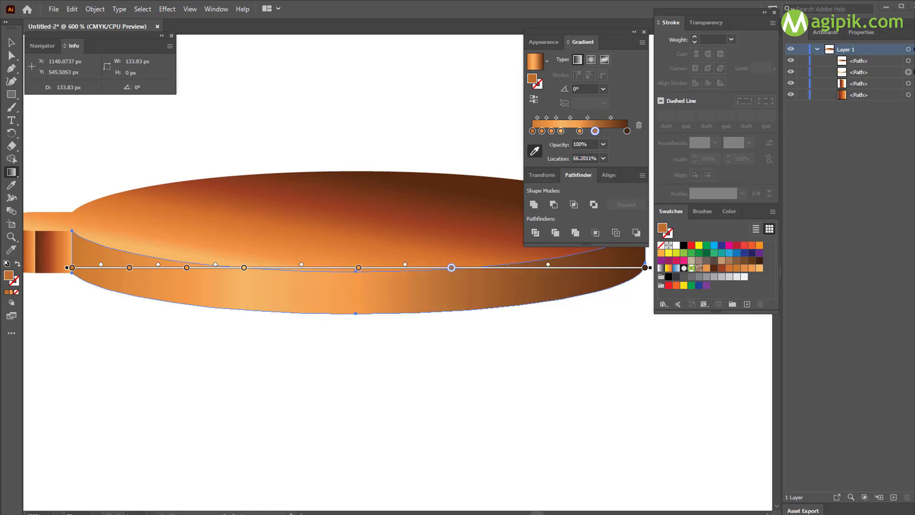
left_click(730, 268)
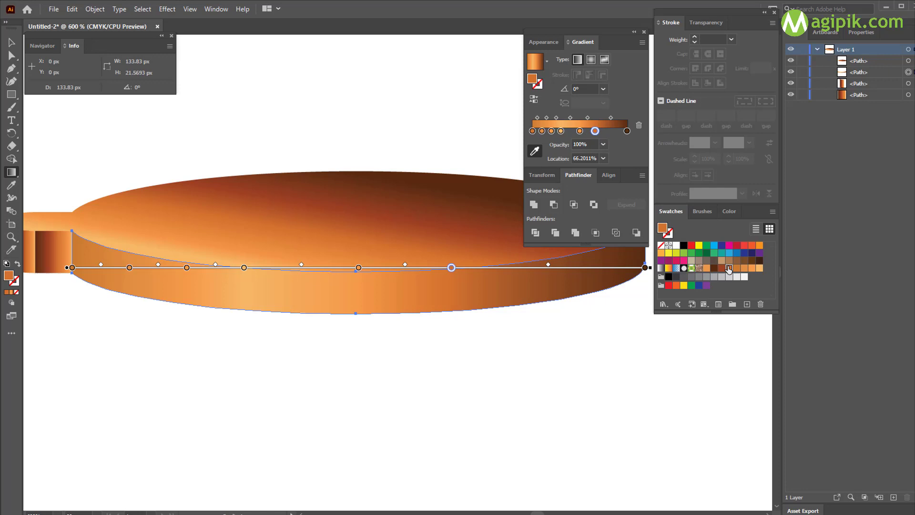
left_click(593, 158)
key("Return")
left_click(610, 132)
left_click(722, 269)
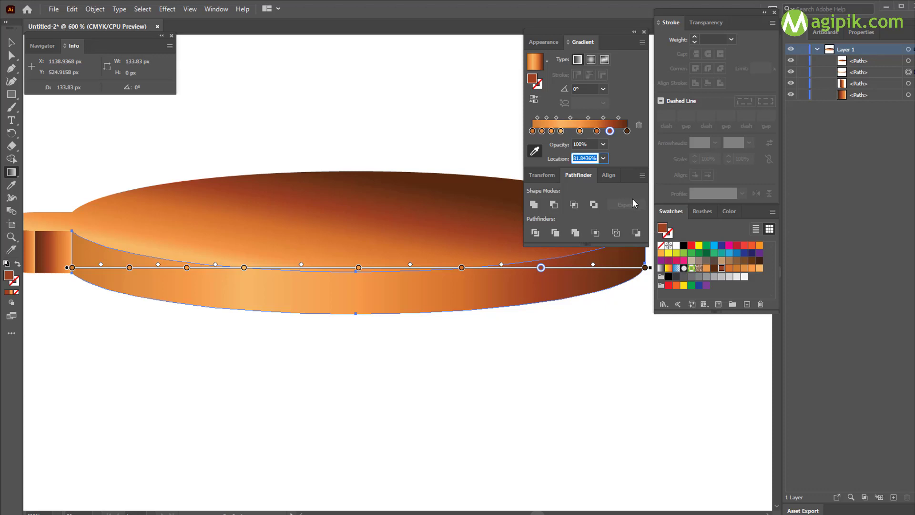
type("85")
key("Return")
left_click(12, 43)
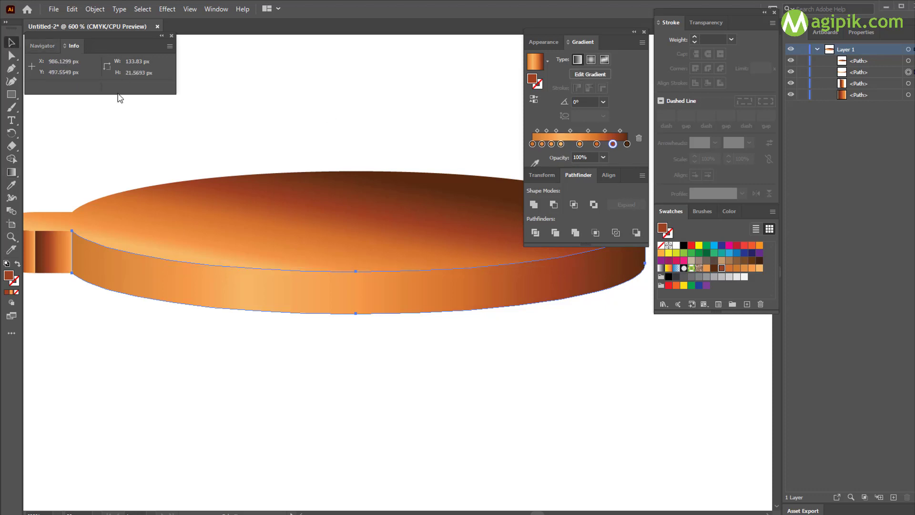
key("g")
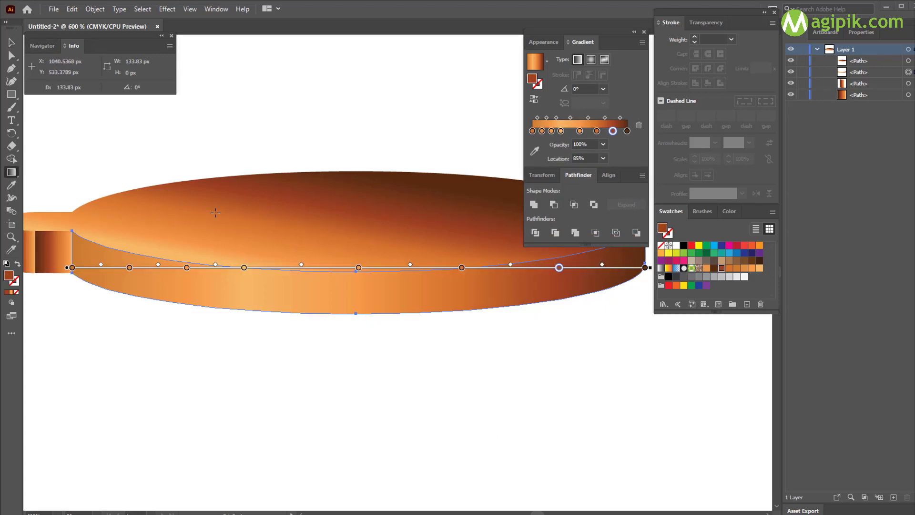
left_click(11, 43)
left_click(318, 110)
Unite the two side faces of the small tab into one shape.
scroll(318, 111, "down", 1)
scroll(318, 110, "left", 1)
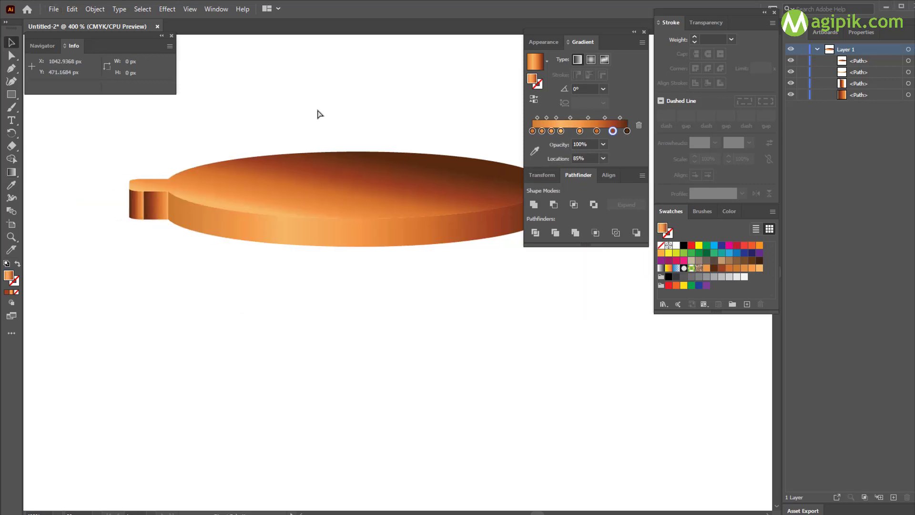
scroll(318, 110, "left", 3)
scroll(265, 137, "up", 1)
left_click(269, 237)
left_click(300, 235, "shift")
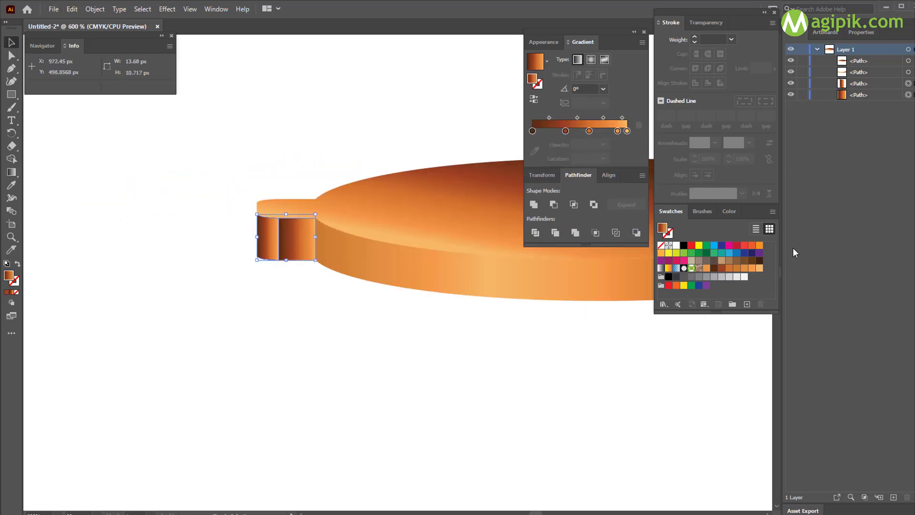
left_click(533, 204)
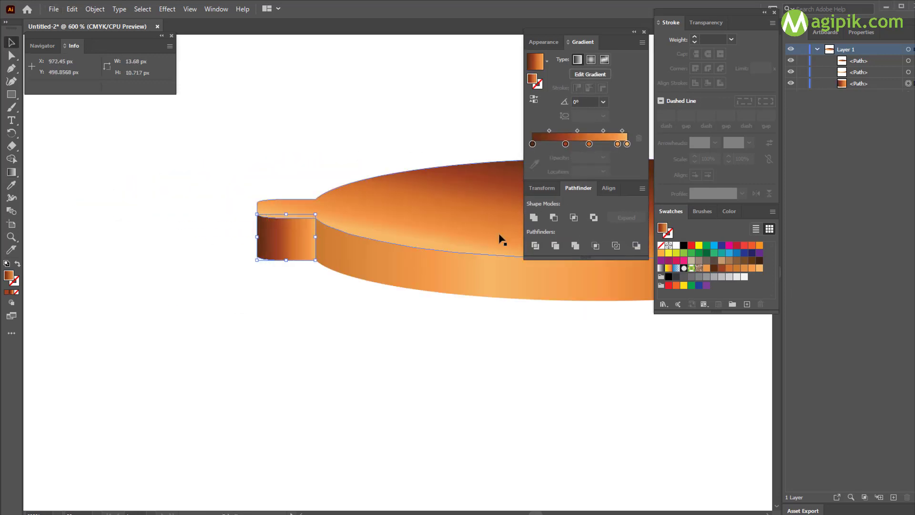
Color the 0% stop of the merged tab side's gradient orange.
left_click(532, 144)
left_click(533, 132)
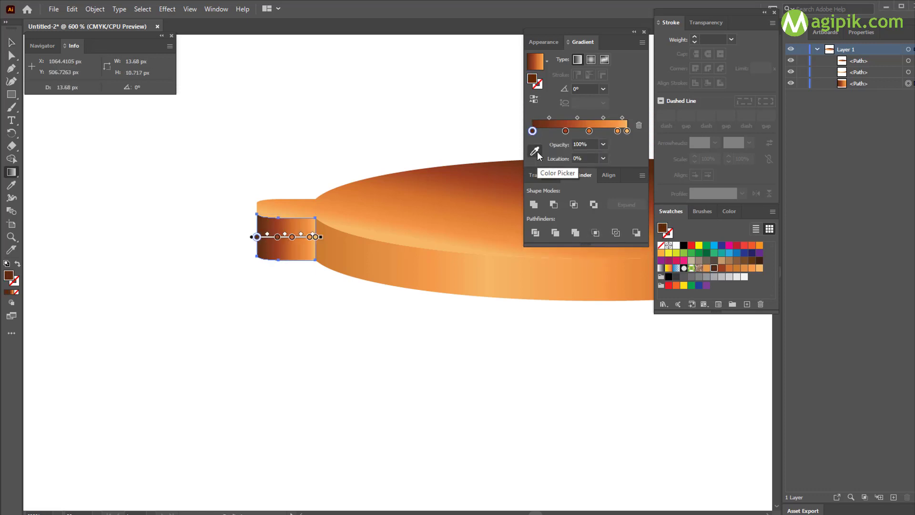
left_click(535, 151)
left_click(714, 268)
left_click(706, 268)
key("Escape")
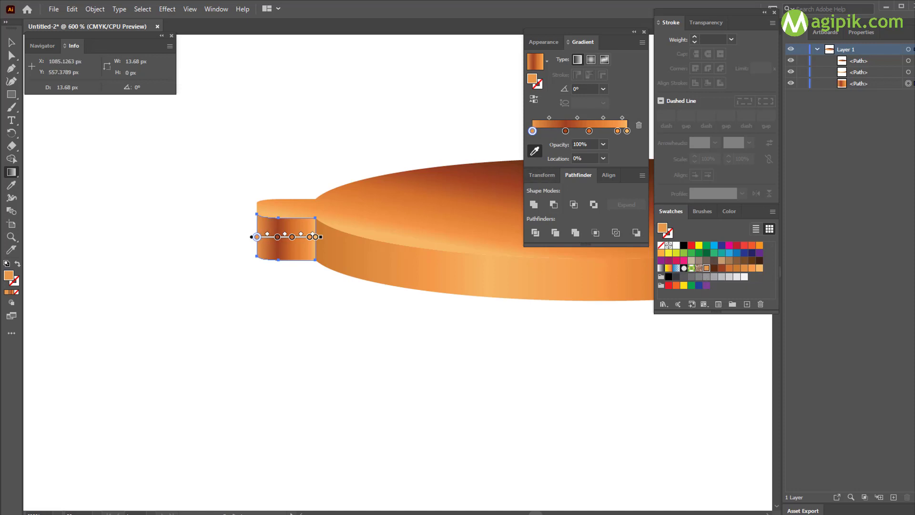
Color the tab side gradient's 35% stop dark orange and set its location to 10%.
left_click(566, 131)
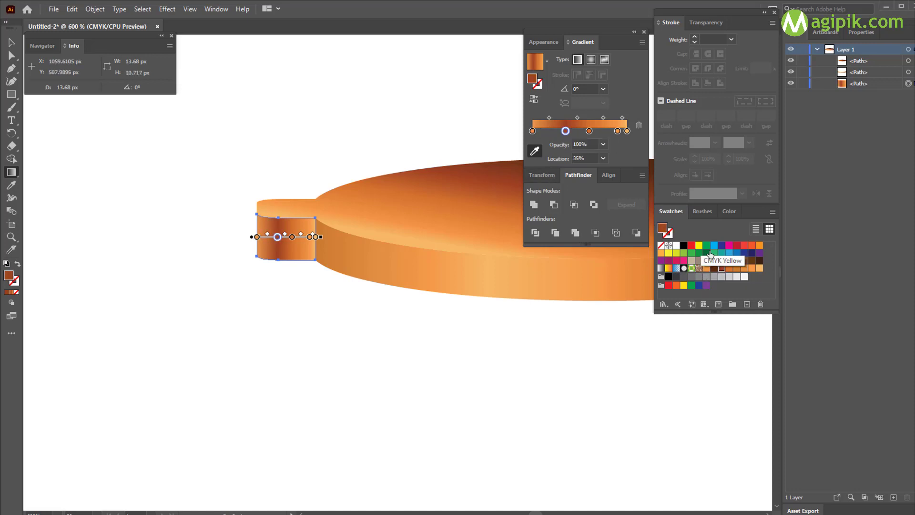
left_click(729, 268)
double_click(587, 157)
type("10")
key("Return")
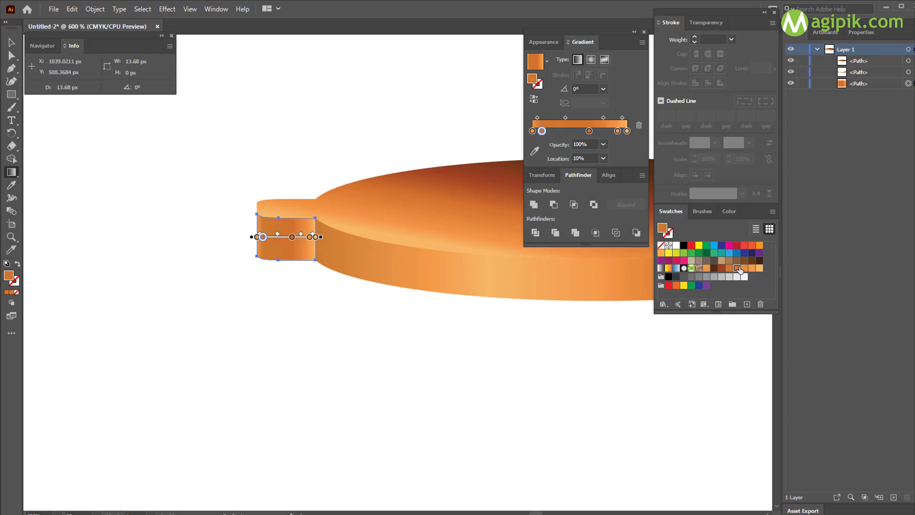
Color the tab side gradient's 60% stop dark orange and set its location to 40%.
left_click(729, 214)
left_click(674, 213)
left_click(589, 132)
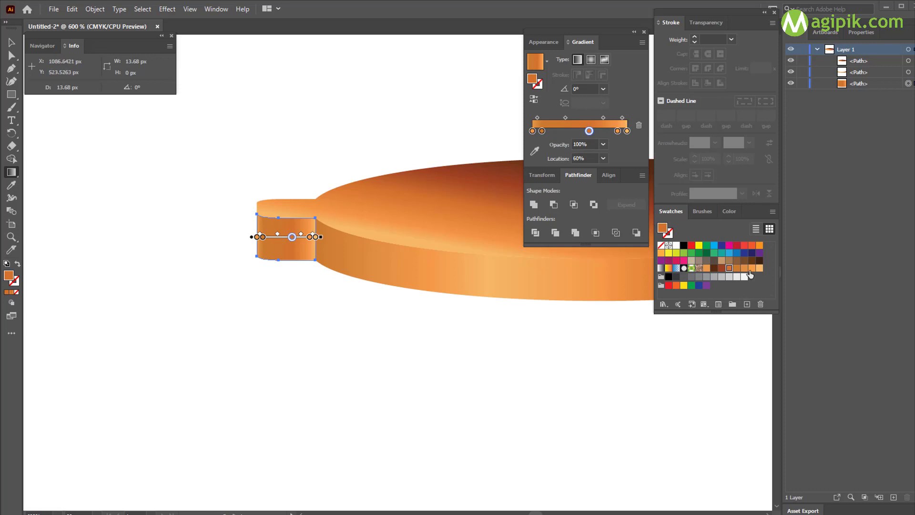
left_click(535, 152)
left_click(737, 269)
left_click_drag(588, 158, 556, 158)
type("40")
key("Return")
Remove the 90% stop from the tab side gradient and color its 100% stop dark orange.
left_click(618, 131)
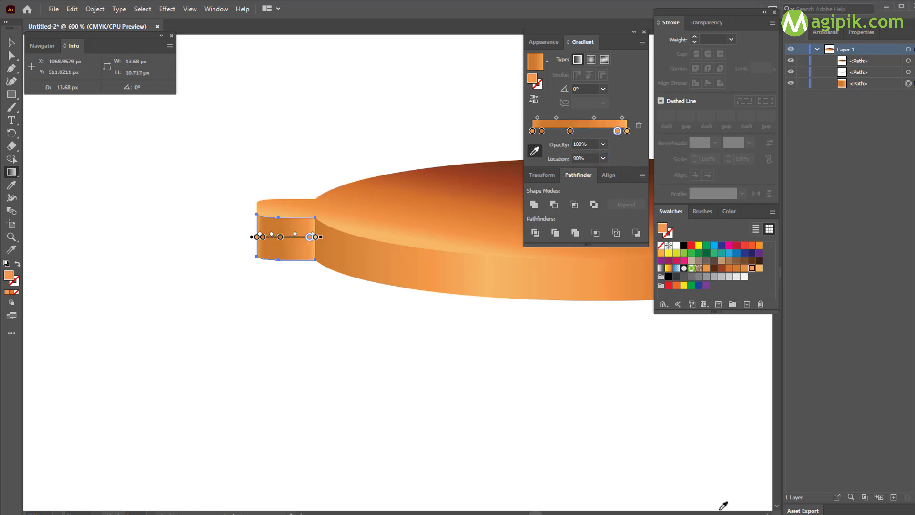
left_click_drag(618, 132, 753, 287)
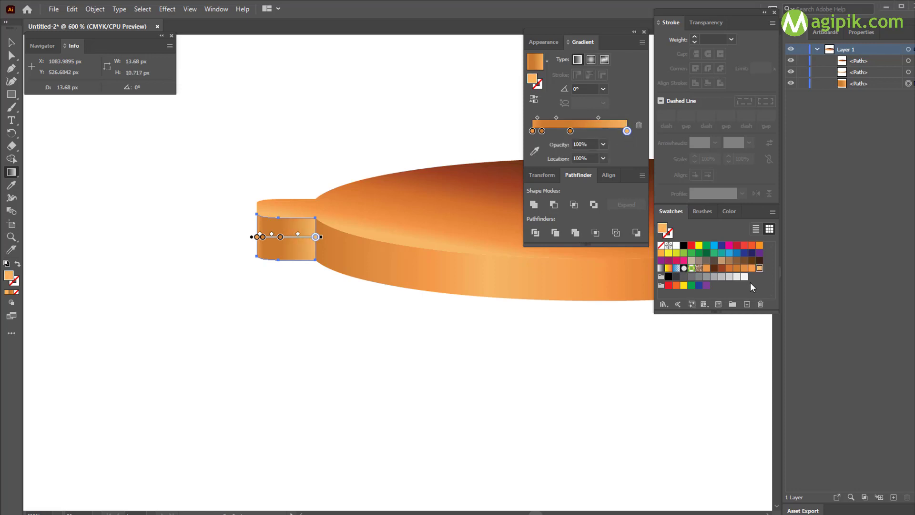
left_click(737, 269)
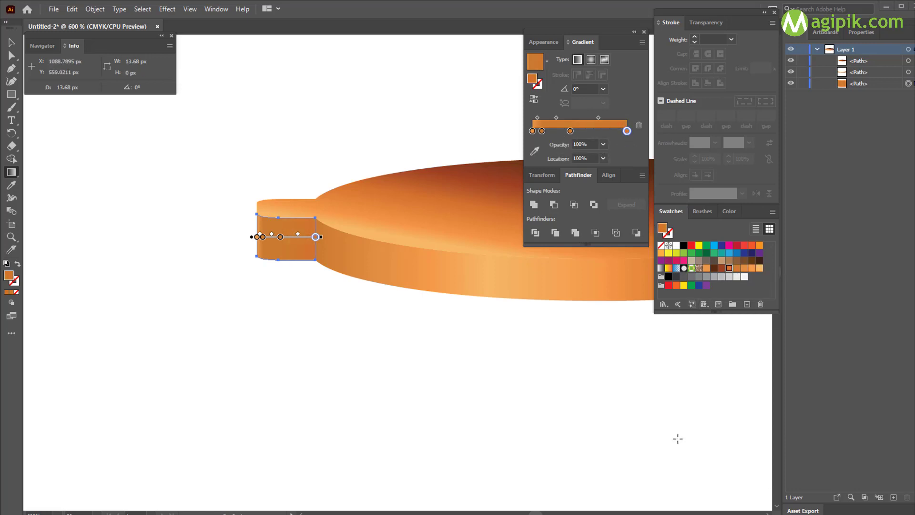
left_click(730, 212)
left_click(671, 211)
Recolor the tab side gradient's 40% stop with the lighter orange #E08D40 and deselect the shape.
key("v")
left_click(570, 144)
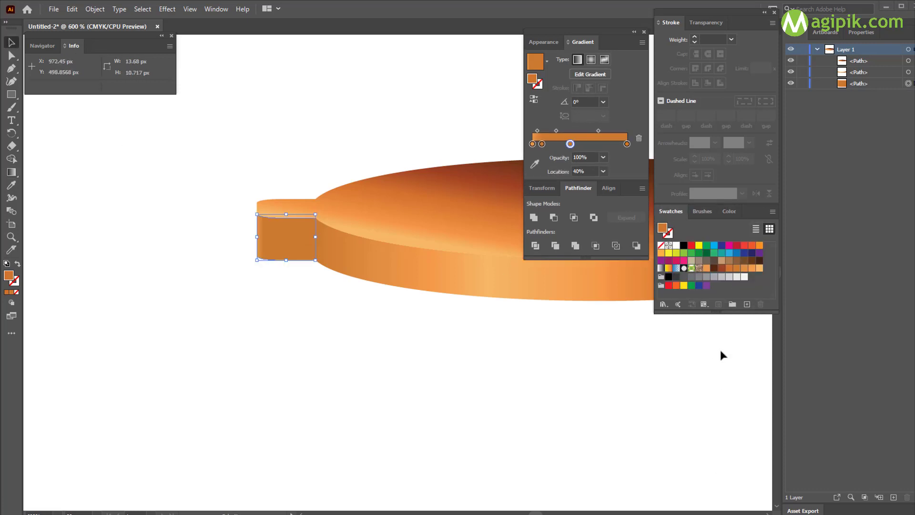
left_click(535, 164)
left_click(729, 211)
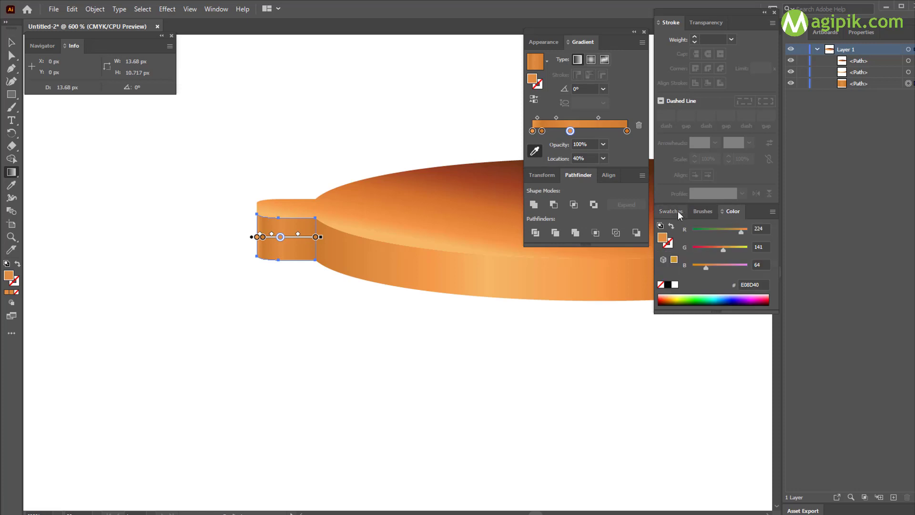
left_click(671, 211)
left_click(11, 43)
left_click(495, 420)
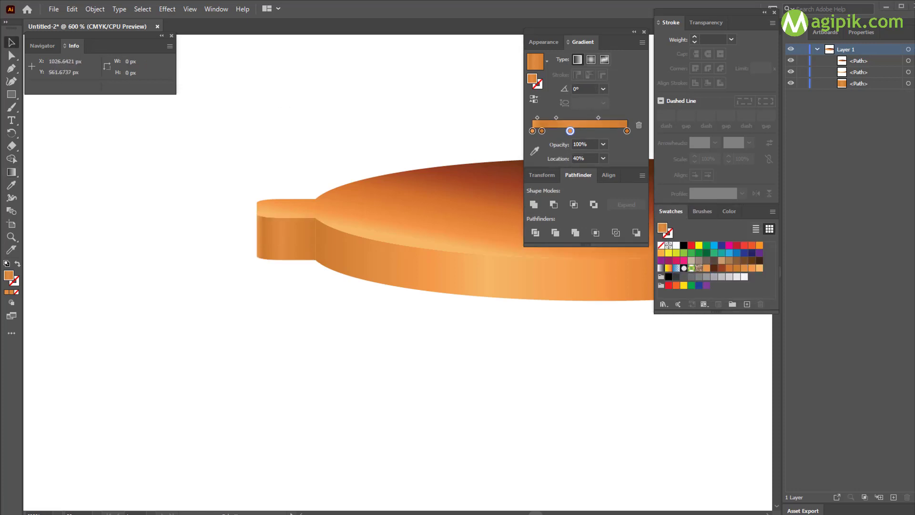
Select the side faces of the tab and the disc, and check the keyboard increment in the general preferences.
left_click(281, 223)
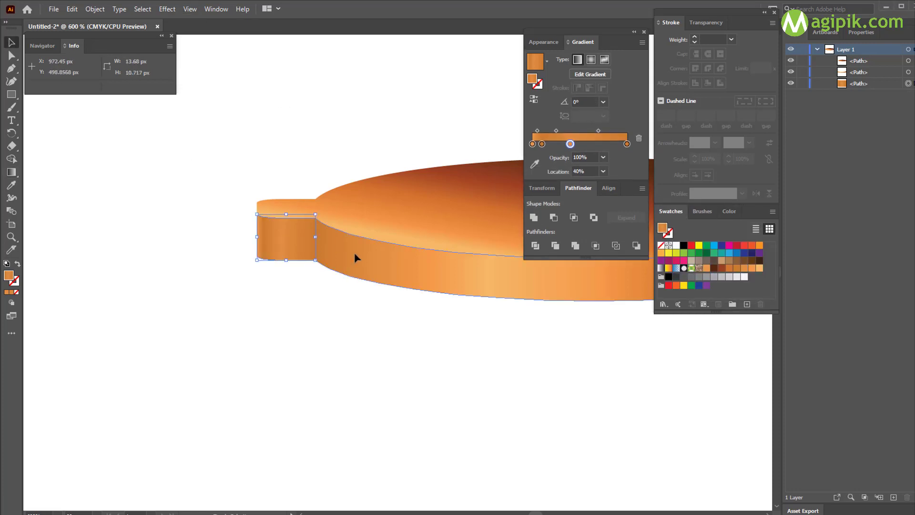
left_click(358, 256, "shift")
left_click(190, 9)
left_click(257, 479)
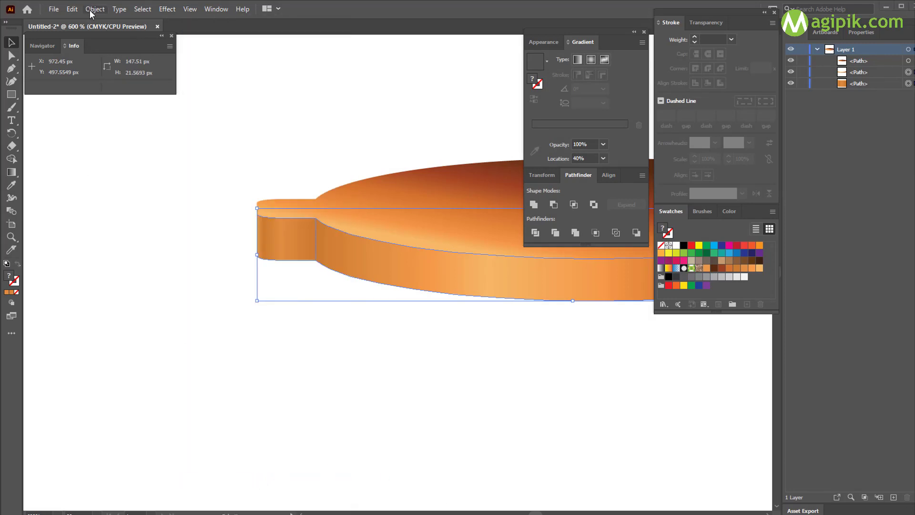
left_click(72, 9)
mouse_move(122, 365)
left_click(278, 367)
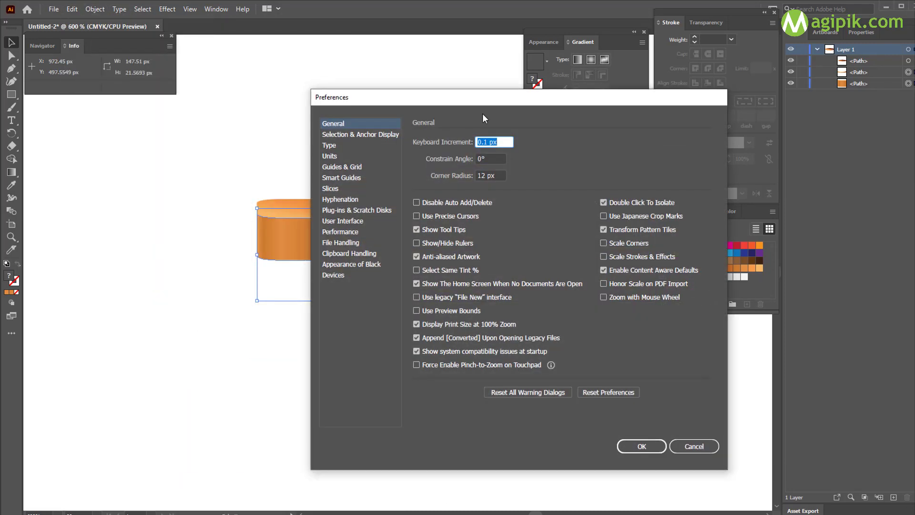
left_click(643, 446)
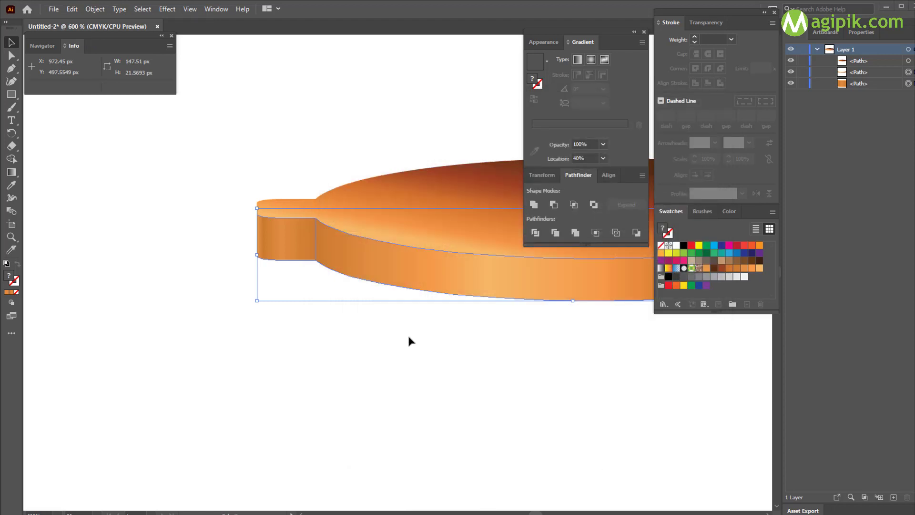
Try to unite the original tab and disc side faces directly into one shape.
left_click(534, 204)
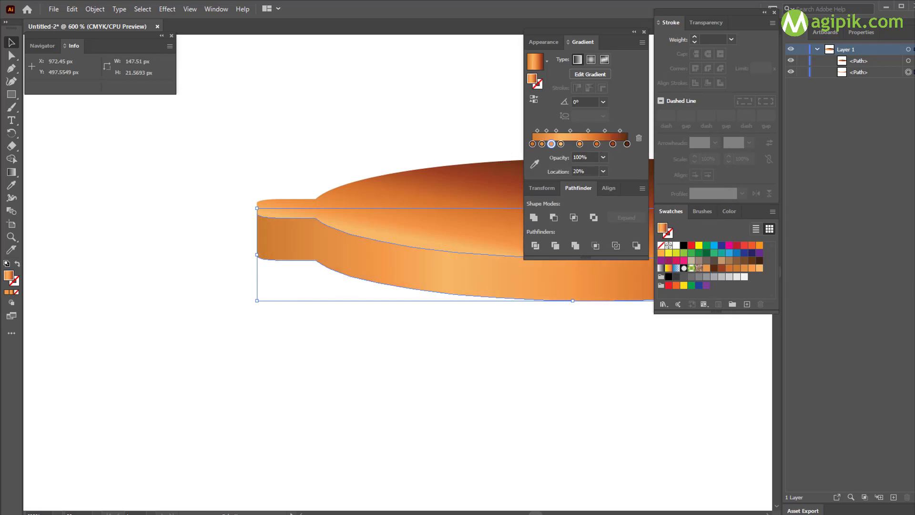
left_click(543, 188)
key("ctrl+minus")
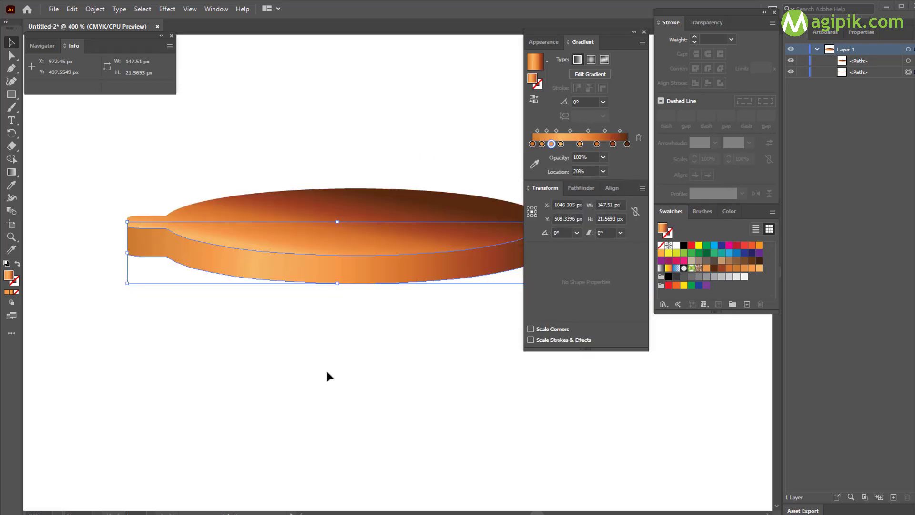
Duplicate the tab and disc side faces in place and unite the copies into one shape in front.
key("ctrl+c")
key("ctrl+f")
key("ctrl+shift+F9")
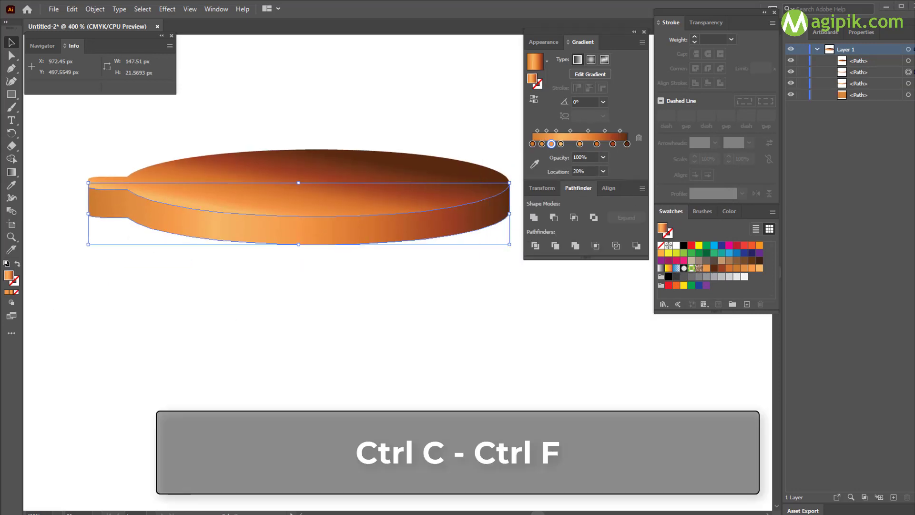
Fill the united side shape with solid light orange and paste two copies of it in front.
left_click(706, 268)
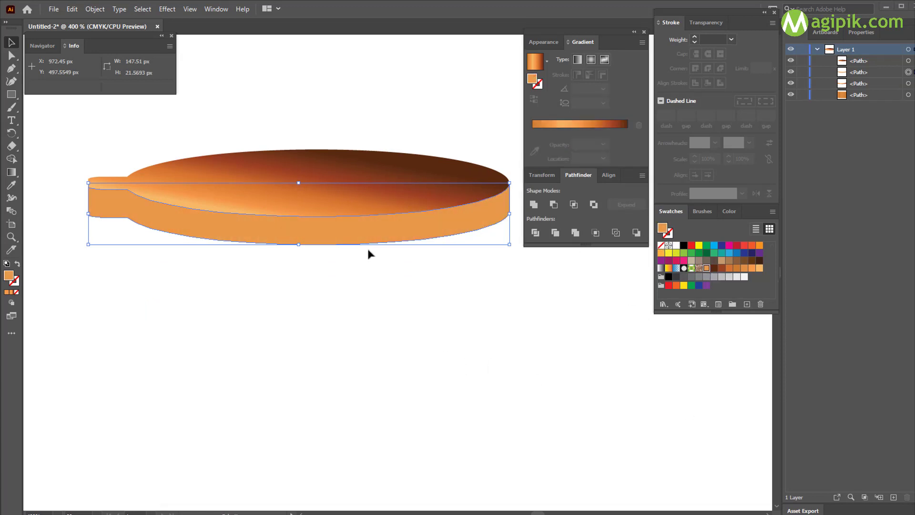
key("ctrl+c")
key("ctrl+f")
key("ctrl+f")
key("ctrl+f")
key("ctrl+f")
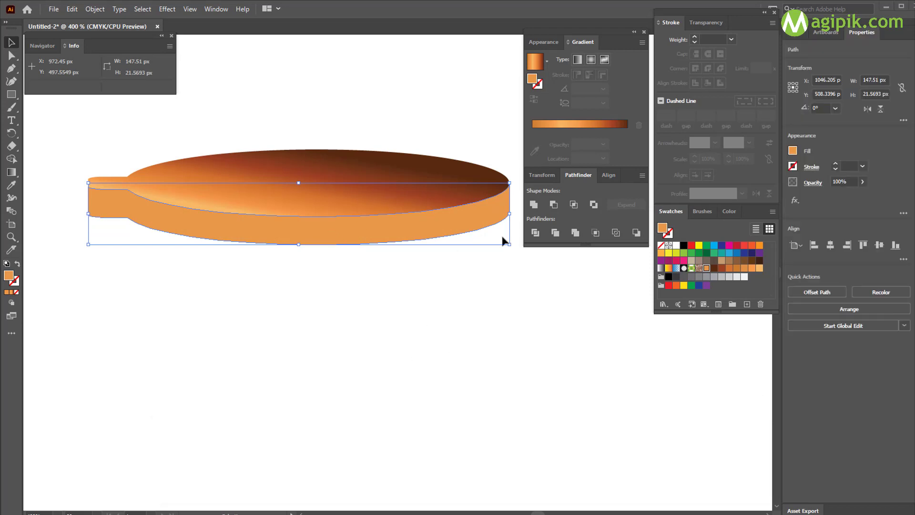
Move the top copy of the side shape up 1 px and subtract it from the copy below to form a thin lower-edge strip.
key("ctrl+plus")
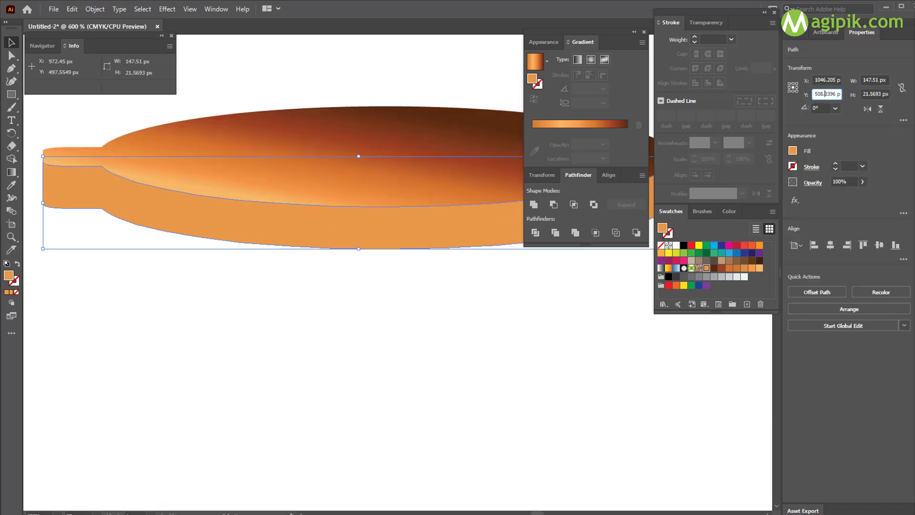
key("Up")
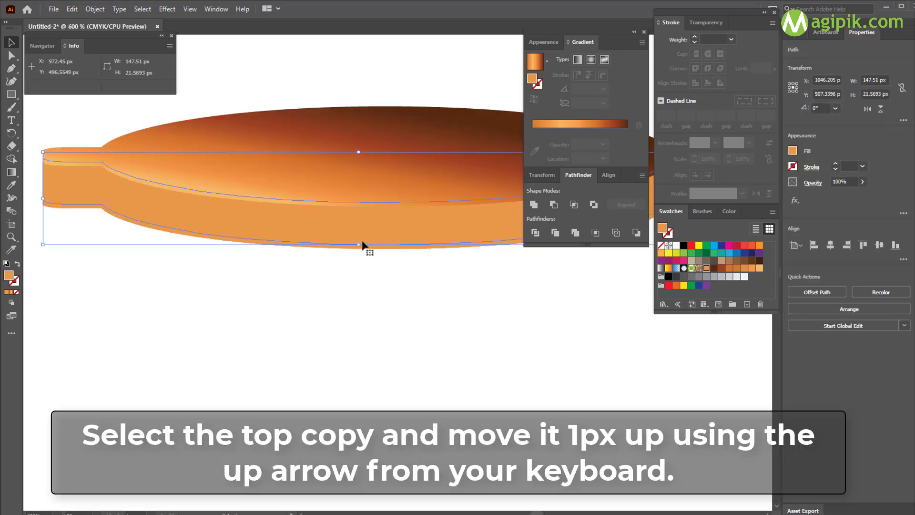
left_click(795, 32)
left_click(908, 83, "shift")
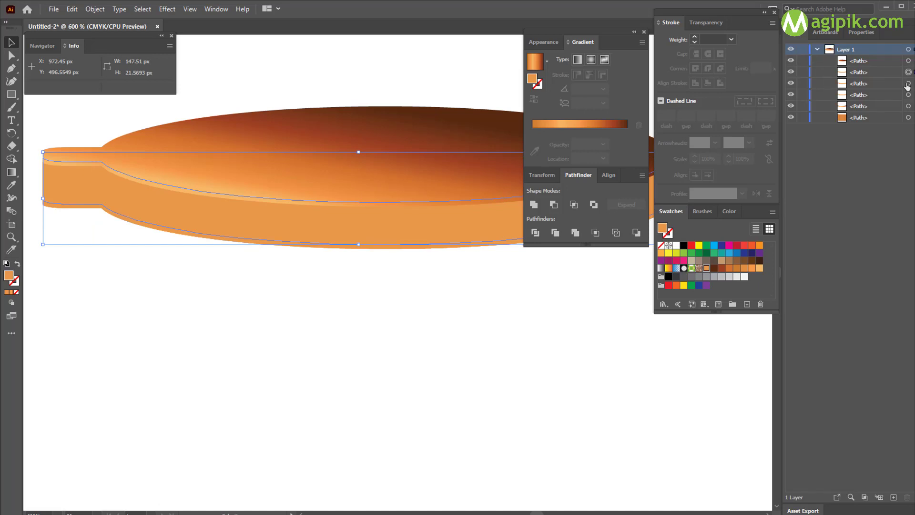
left_click(554, 204)
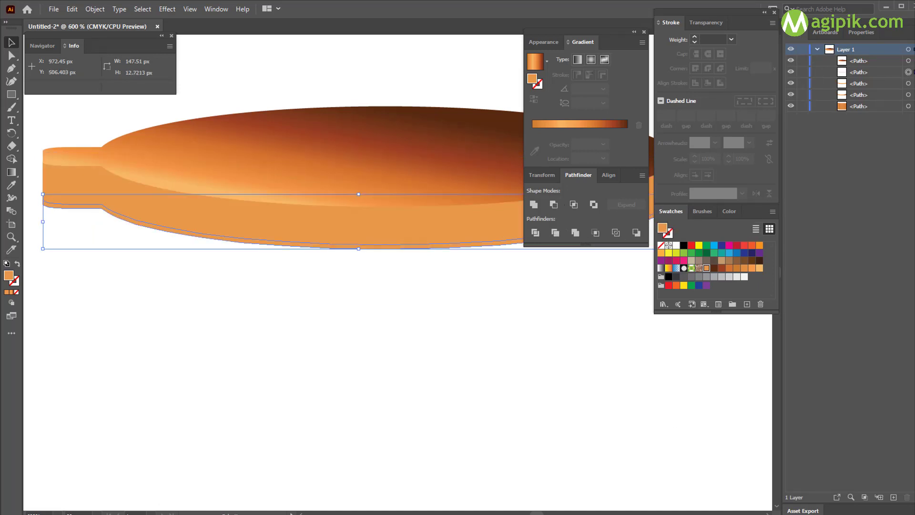
Fill the thin lower-edge strip with pure black, setting R, G and B to 0.
left_click(684, 245)
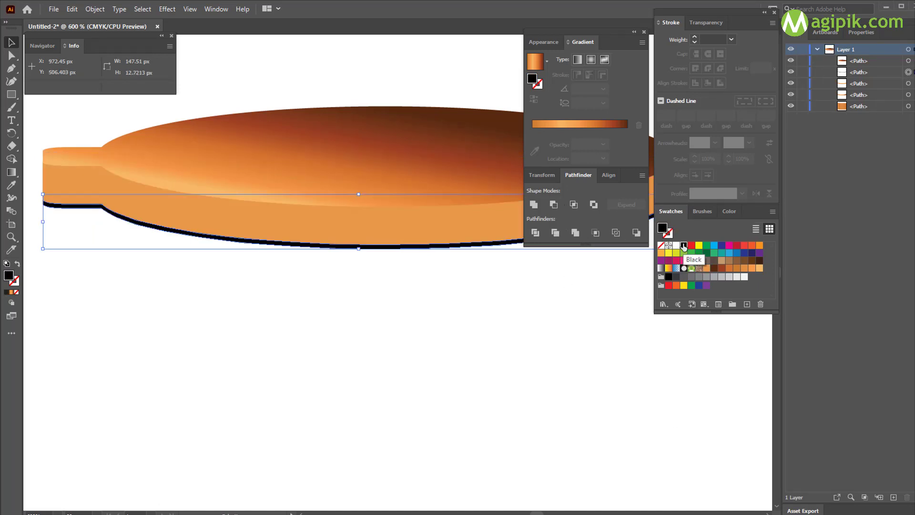
left_click(737, 211)
left_click(760, 229)
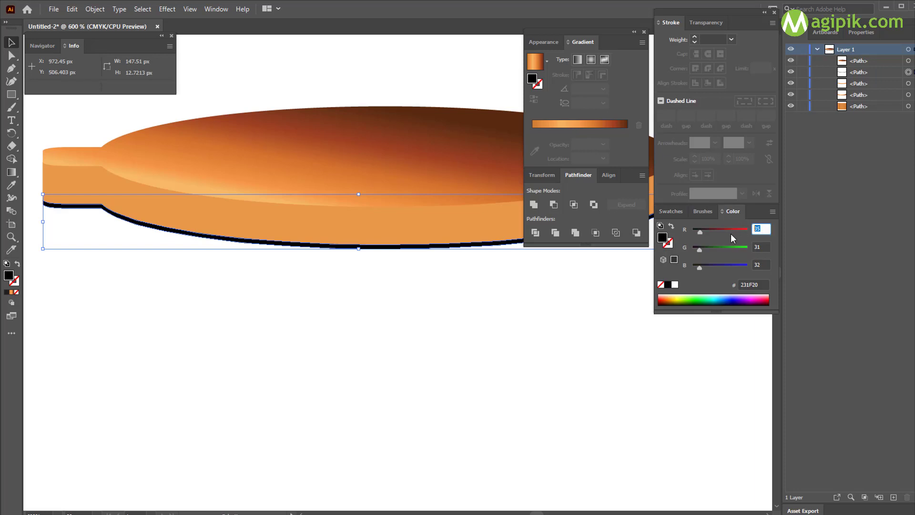
type("0")
key("Tab")
type("0")
key("Tab")
type("0")
key("Return")
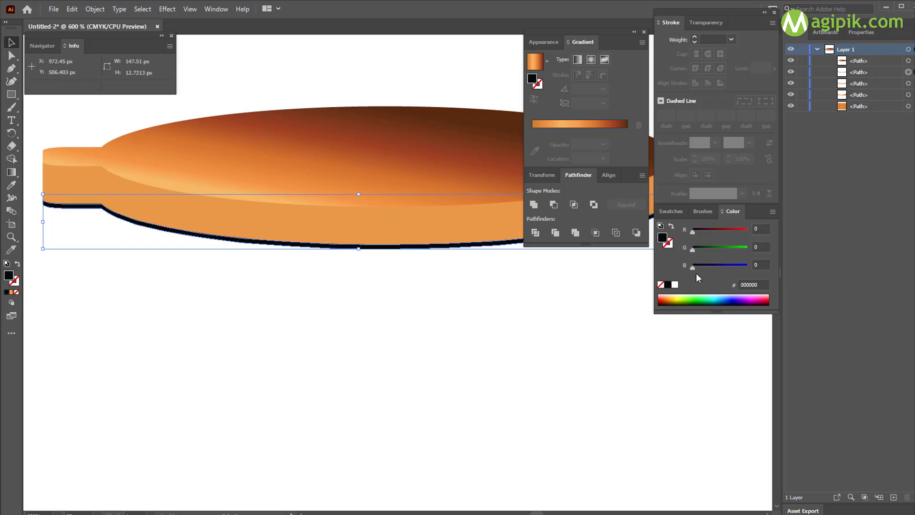
Set the black strip's fill to Soft Light blending at 30% opacity and deselect it.
left_click(549, 43)
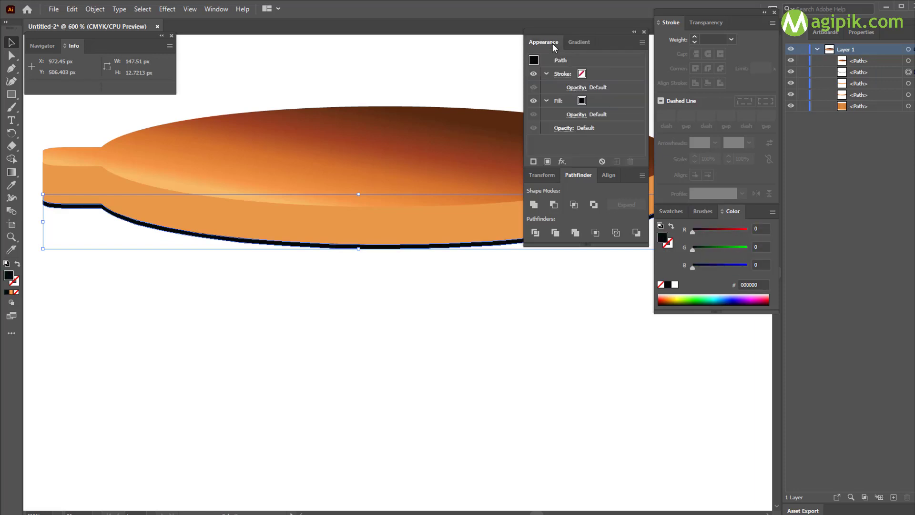
left_click(580, 121)
left_click(579, 118)
type("30")
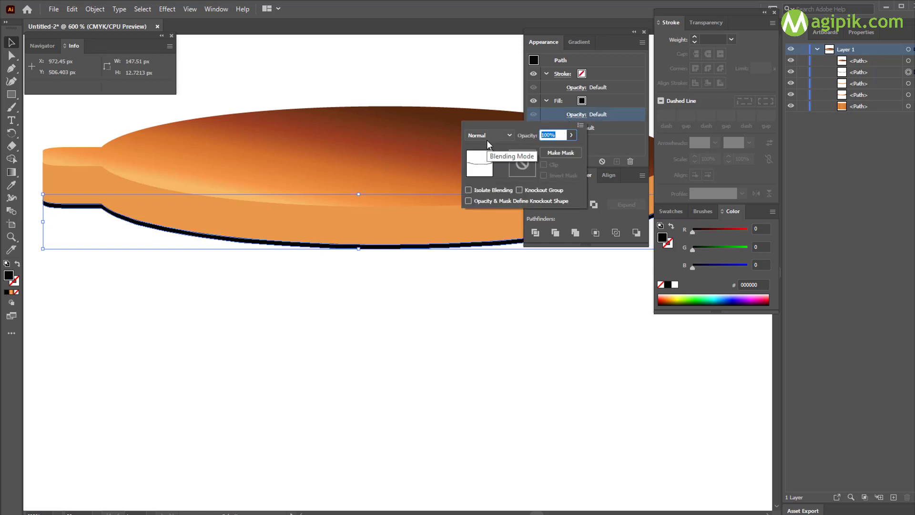
left_click(485, 137)
left_click(493, 238)
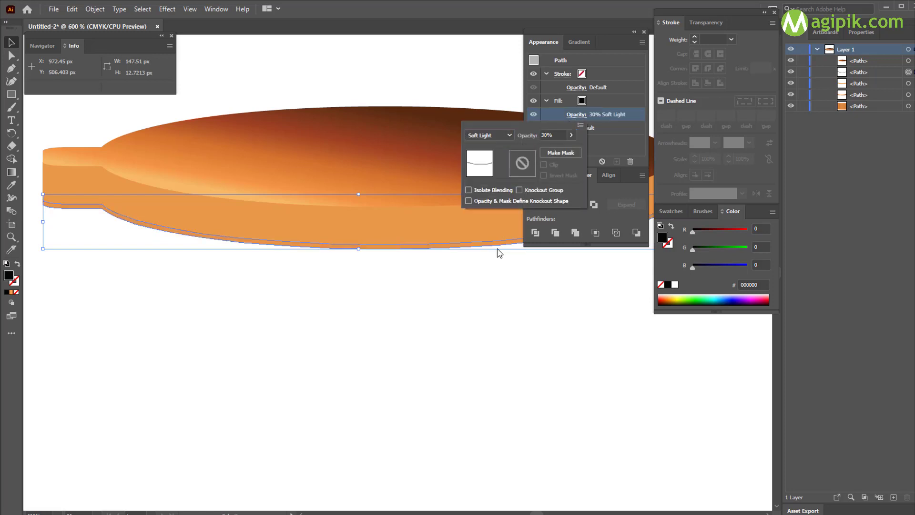
key("Escape")
left_click(371, 366)
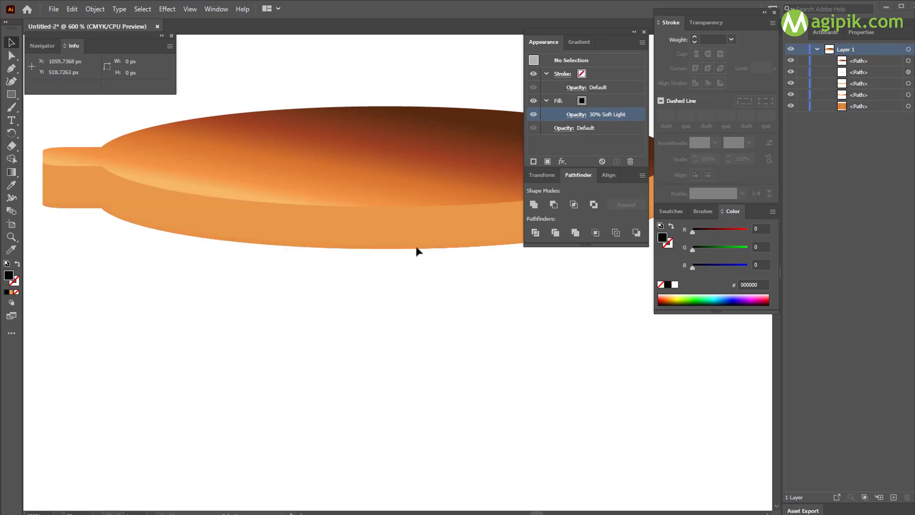
Raise the lower-edge strip's fill opacity to 40% and deselect it.
left_click(498, 242)
left_click(577, 115)
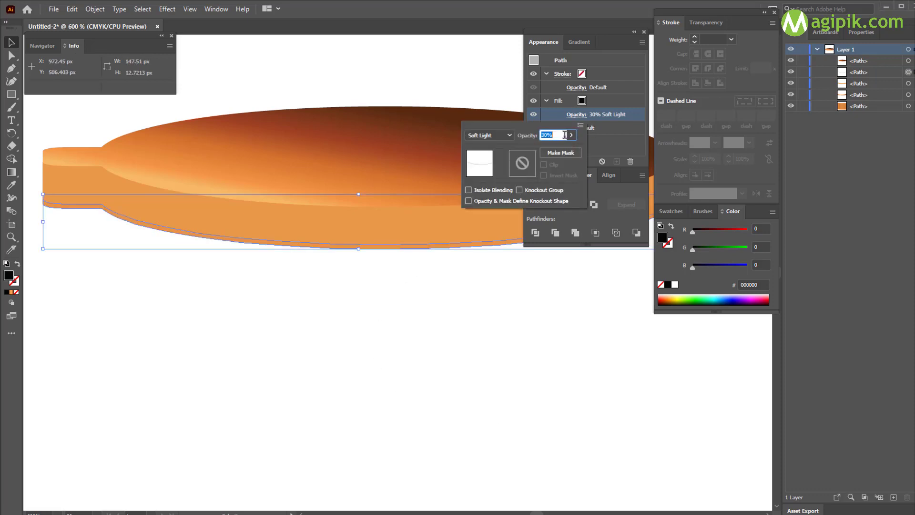
type("40")
key("Return")
left_click(442, 298)
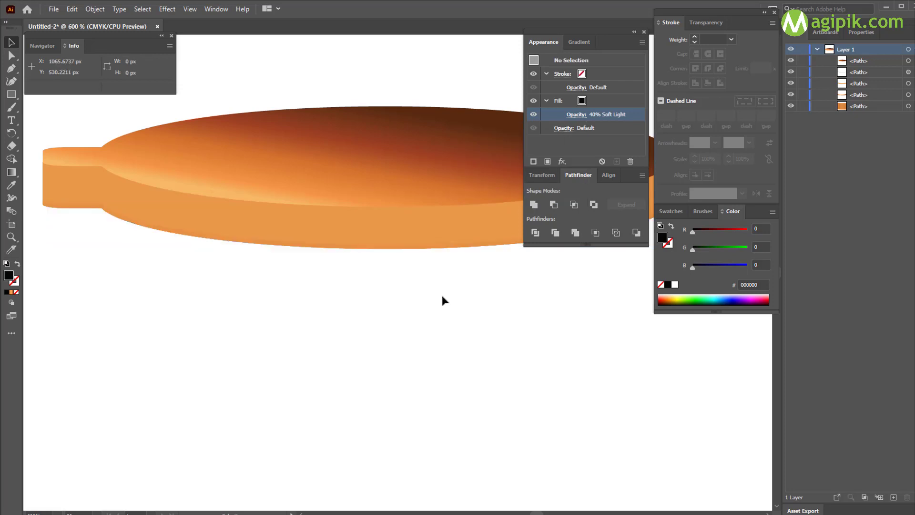
Raise the lower-edge strip's fill opacity to 60% and deselect it.
left_click(493, 244)
left_click(577, 115)
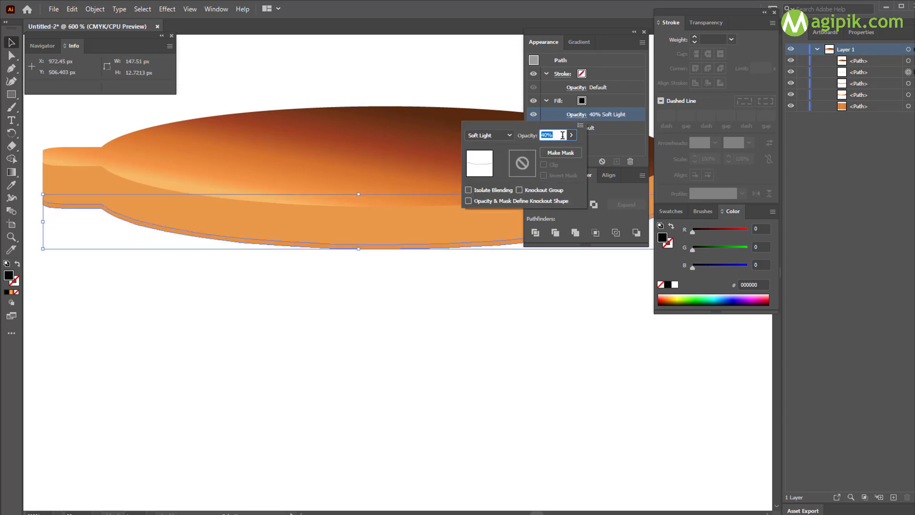
type("60")
key("Return")
left_click(556, 298)
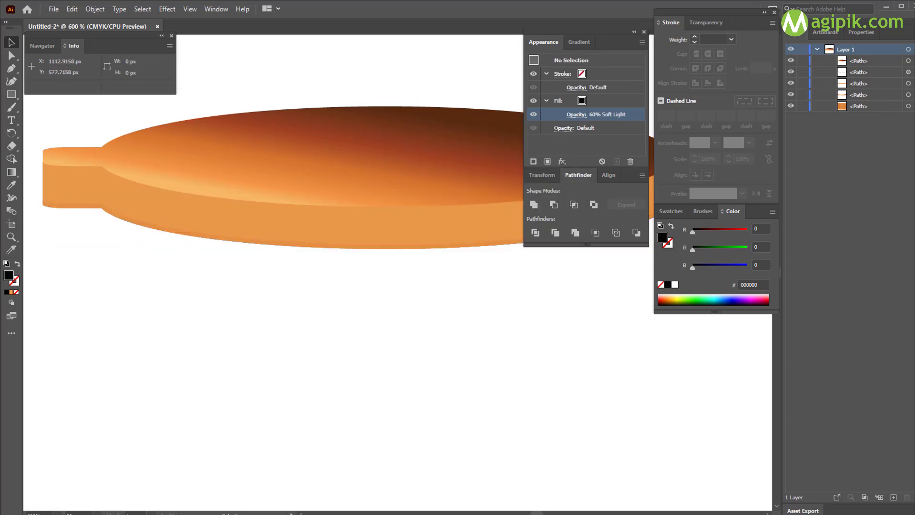
Paste two copies of the orange side face in place in front and move the top copy 1 px down.
scroll(425, 326, "down", 2)
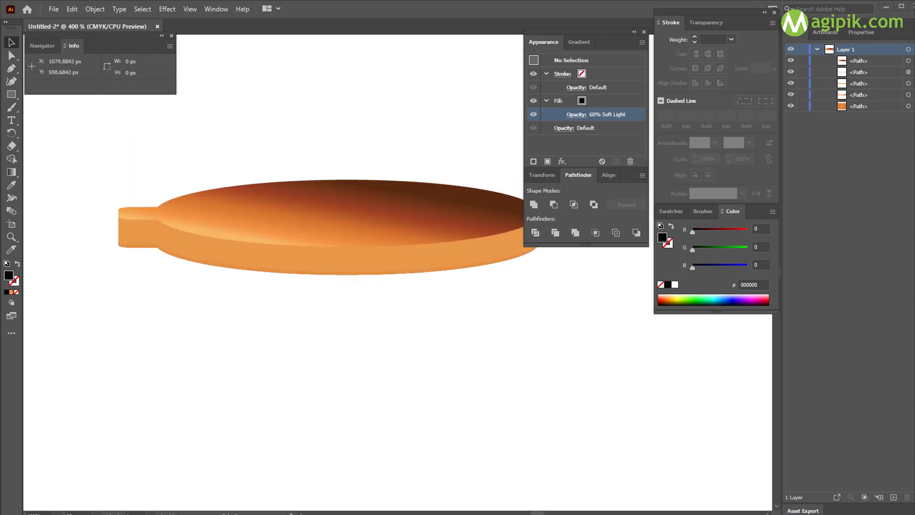
left_click(402, 253)
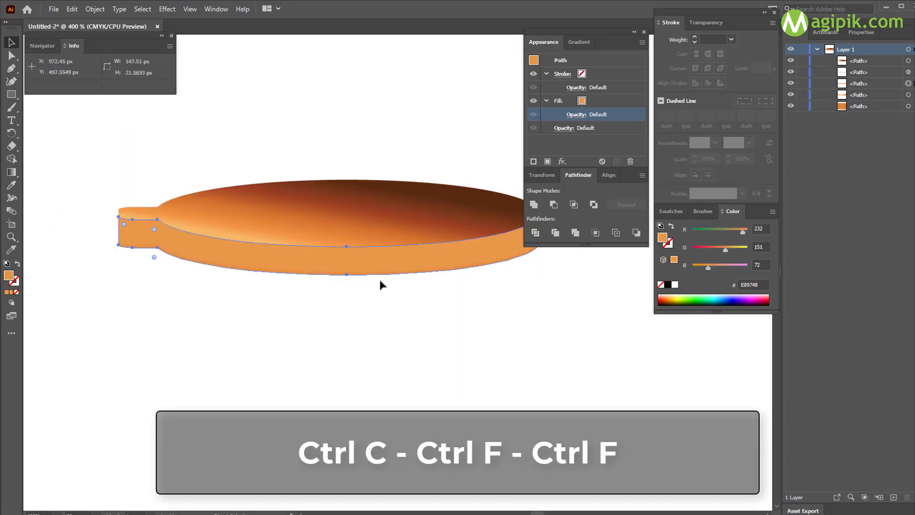
key("ctrl+c")
key("ctrl+f")
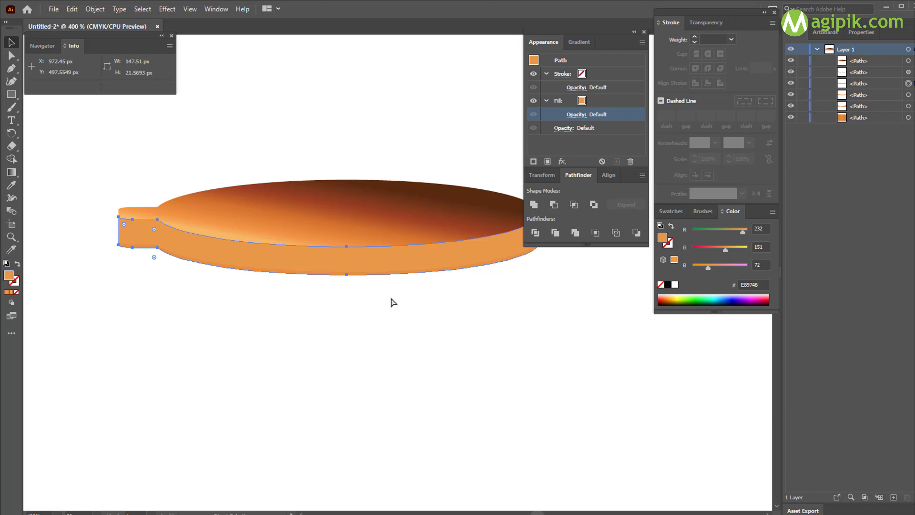
left_click(376, 266)
left_click(862, 32)
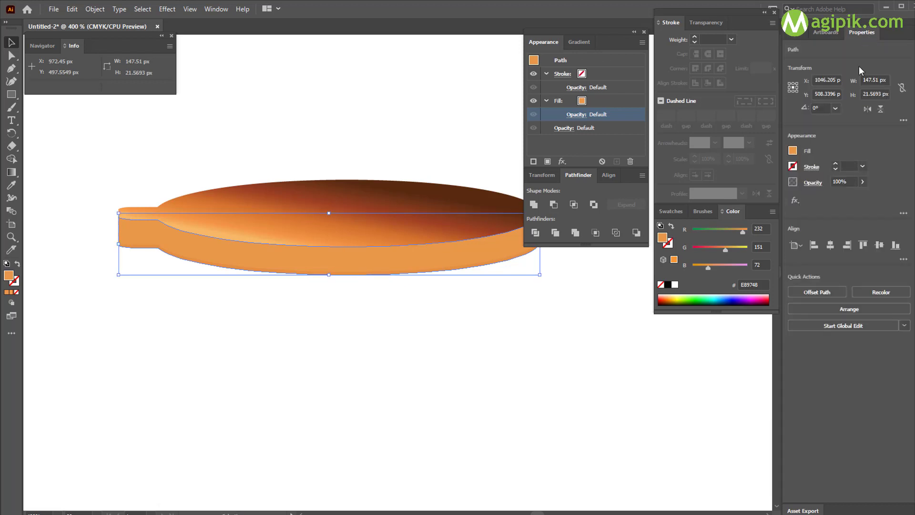
left_click(822, 93)
key("Return")
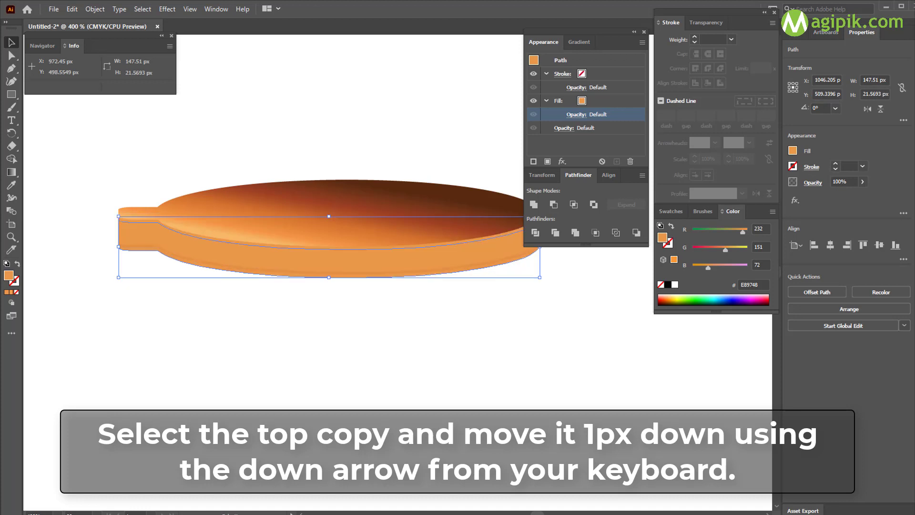
Subtract the lowered copy from the copy beneath it with Minus Front, leaving a thin strip along the side's upper edge.
left_click(812, 30)
left_click(912, 95, "shift")
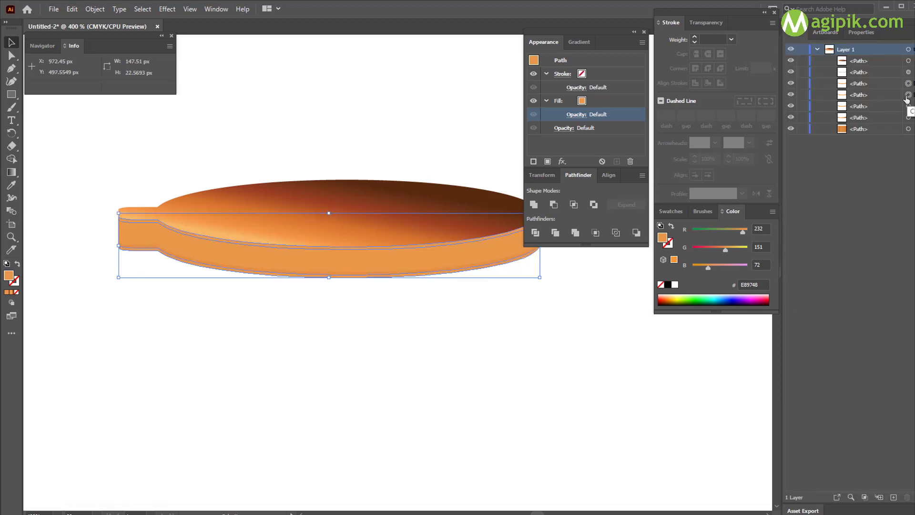
left_click(554, 204)
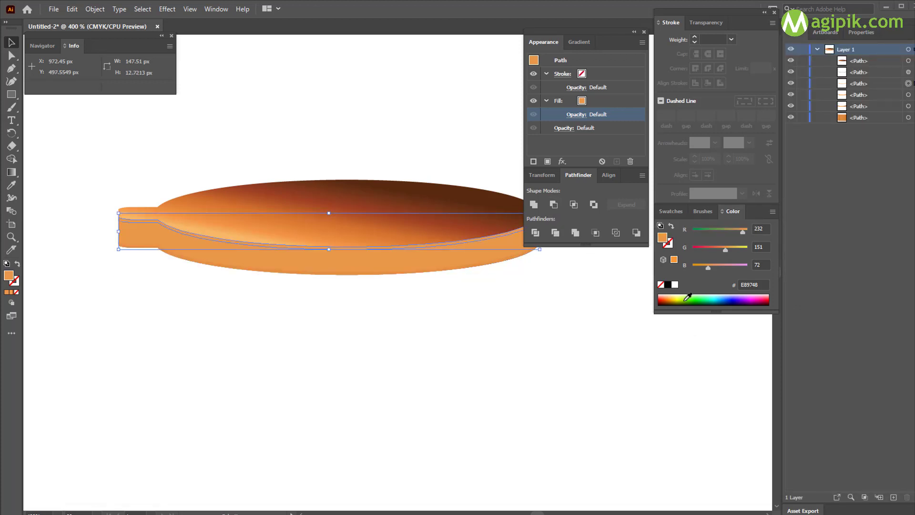
Fill the thin upper-edge strip with white, set its fill to Overlay blending at 15% opacity and deselect it.
left_click(675, 285)
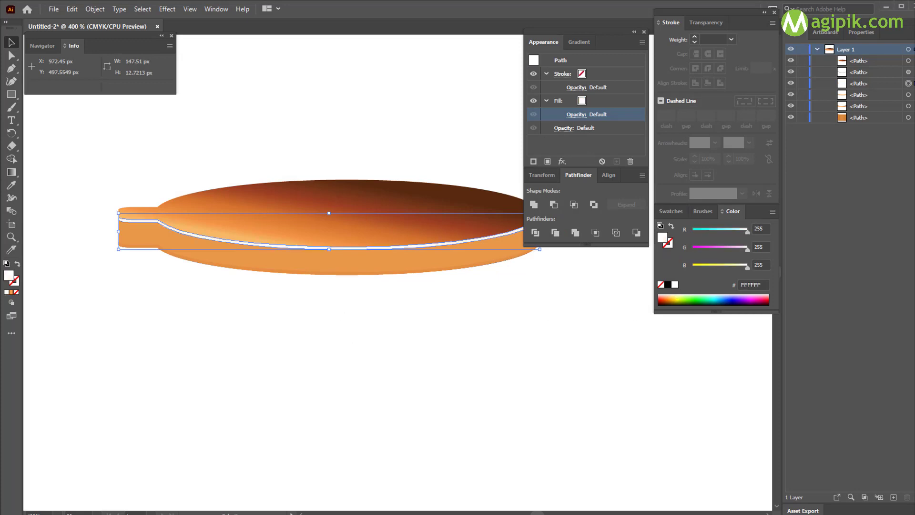
left_click(577, 114)
left_click(510, 135)
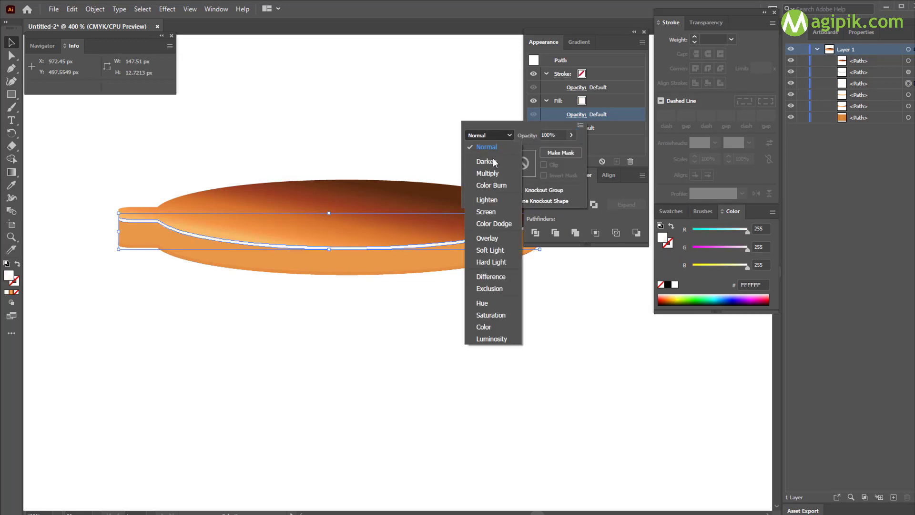
left_click(491, 236)
left_click(554, 135)
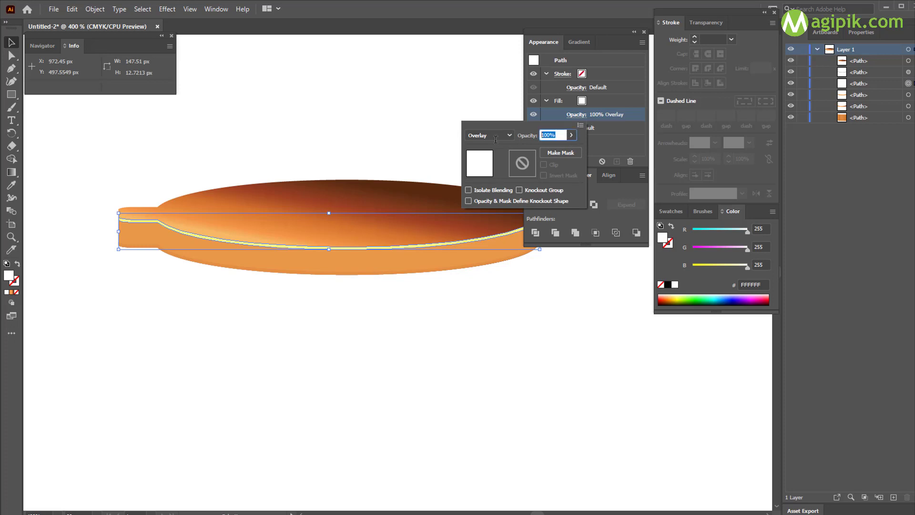
type("15")
key("Return")
left_click(503, 300)
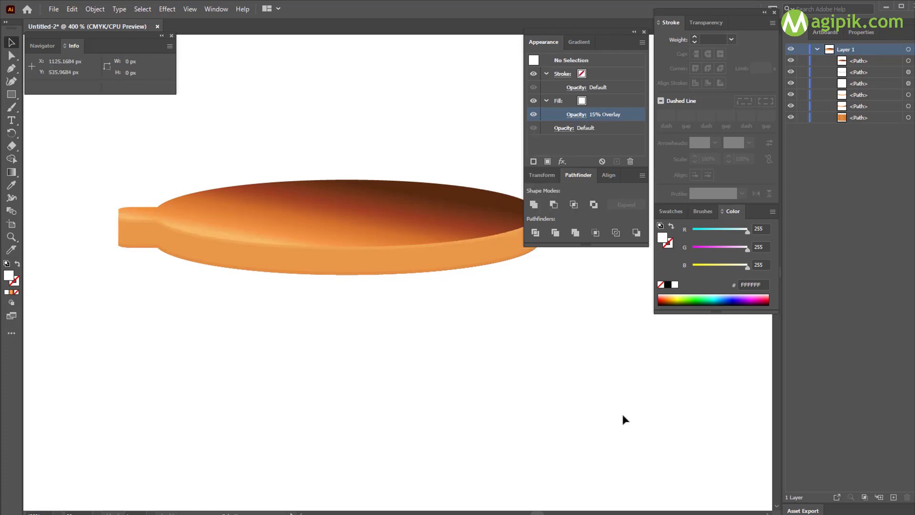
Set the thin black lower-edge strip's fill opacity to 30% and deselect it.
left_click(374, 275)
left_click(578, 115)
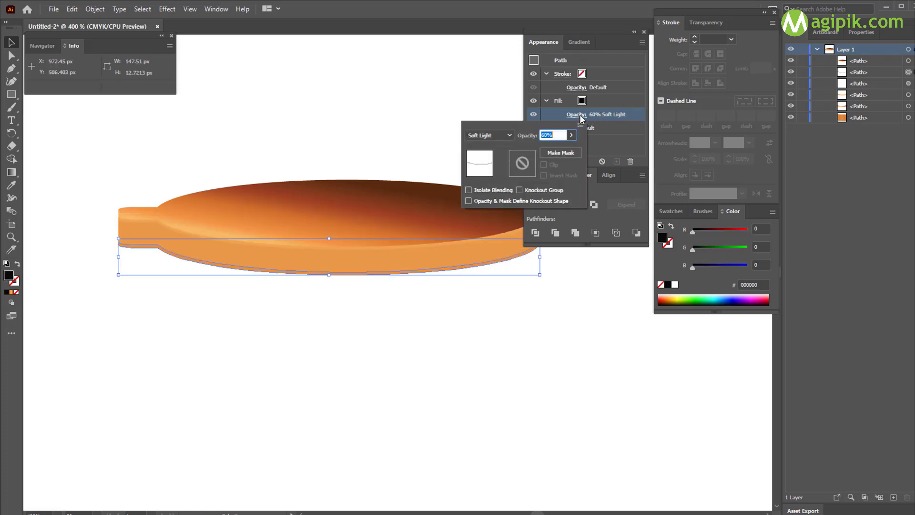
type("30")
key("Return")
left_click(513, 331)
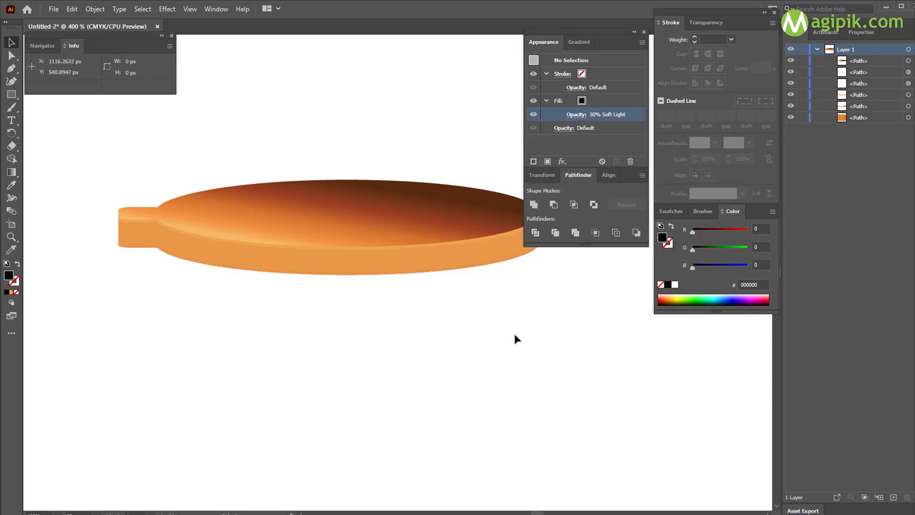
Paste two more copies of the orange side face in place in front and move the top copy 3 px up.
left_click(361, 262)
key("ctrl+c")
key("ctrl+f")
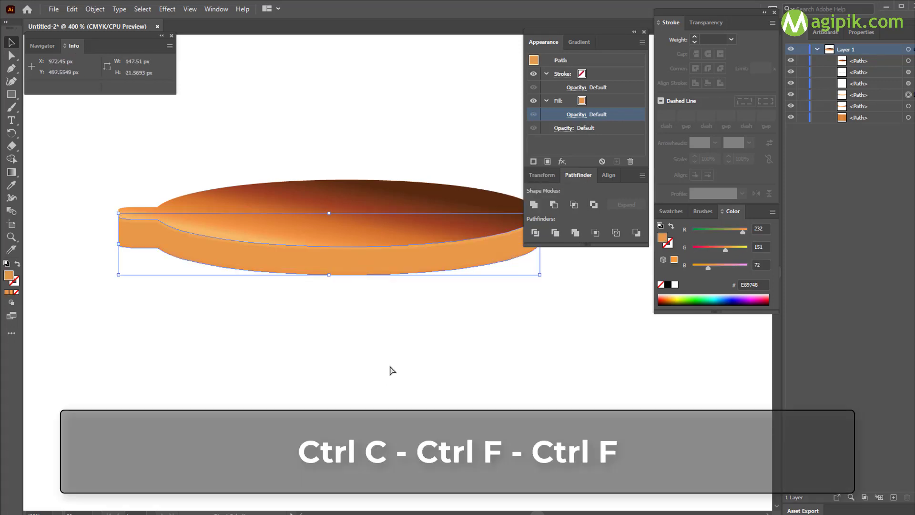
key("ctrl+f")
left_click(862, 32)
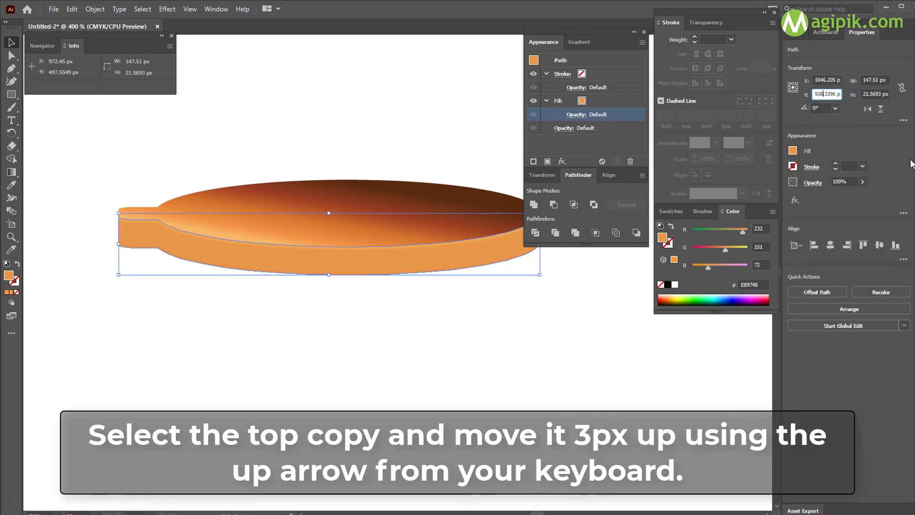
key("BackSpace")
type("5")
key("Return")
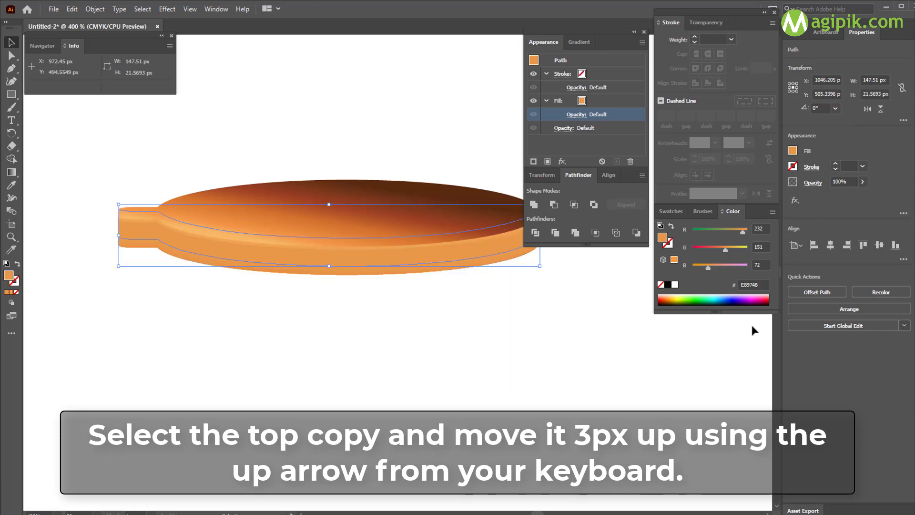
Subtract the raised copy from the copy beneath it with Minus Front, leaving a wider strip along the side's lower edge.
left_click(792, 32)
left_click(909, 108, "shift")
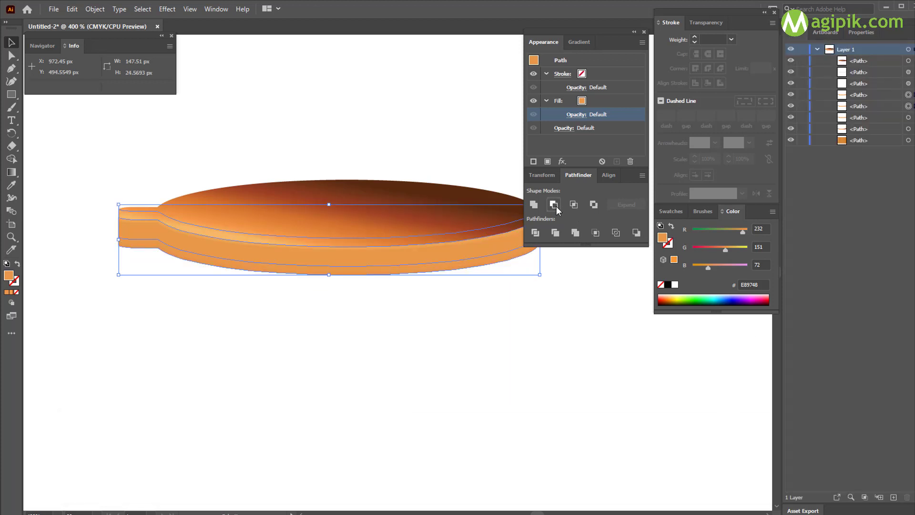
left_click(555, 205)
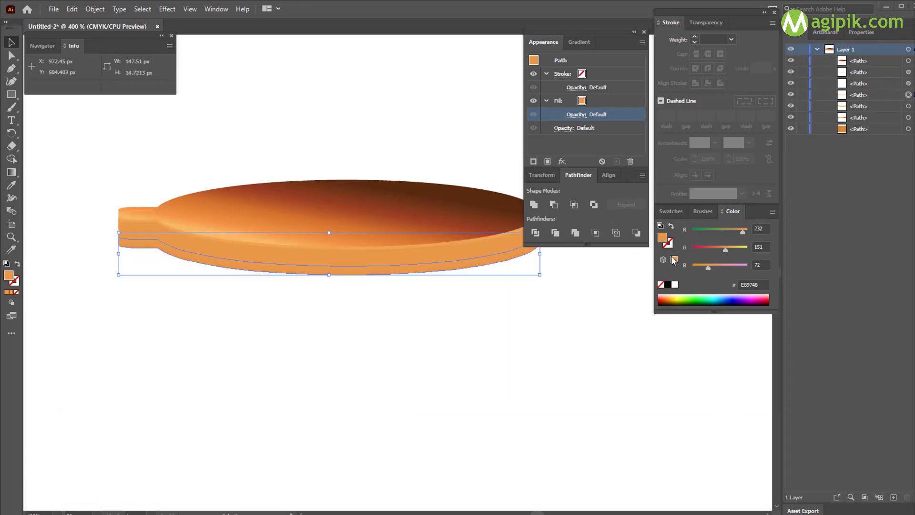
Fill the wider lower-edge strip with pure black, set its fill to Soft Light blending at 15% opacity and deselect it.
left_click(669, 285)
left_click_drag(700, 231, 693, 269)
left_click(577, 115)
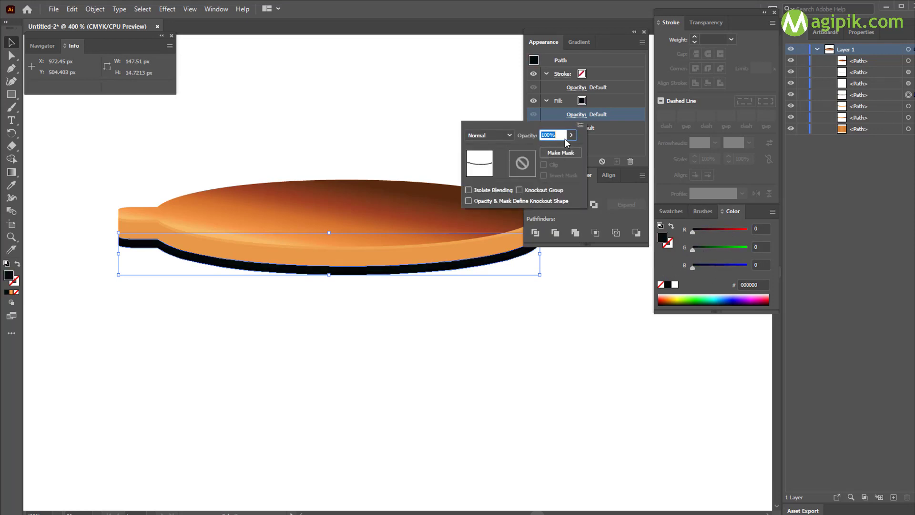
type("15")
left_click(500, 135)
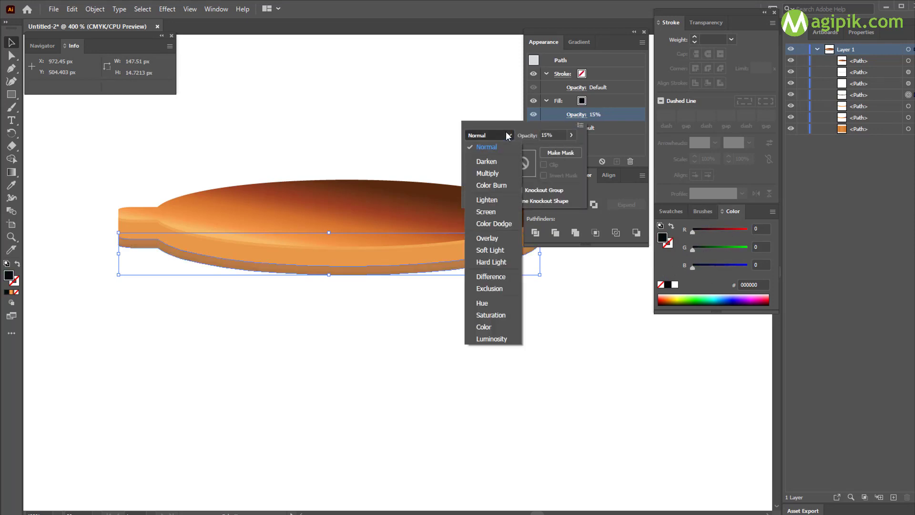
left_click(491, 250)
left_click(362, 362)
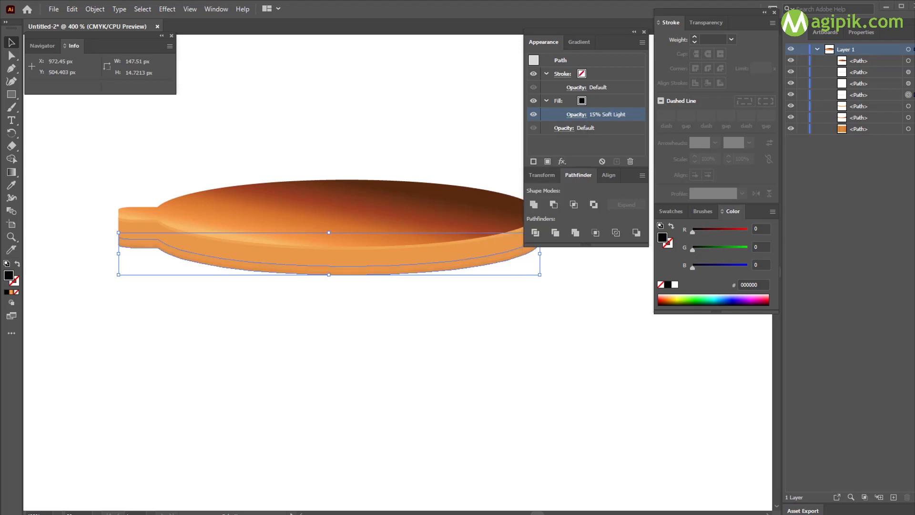
left_click(332, 388)
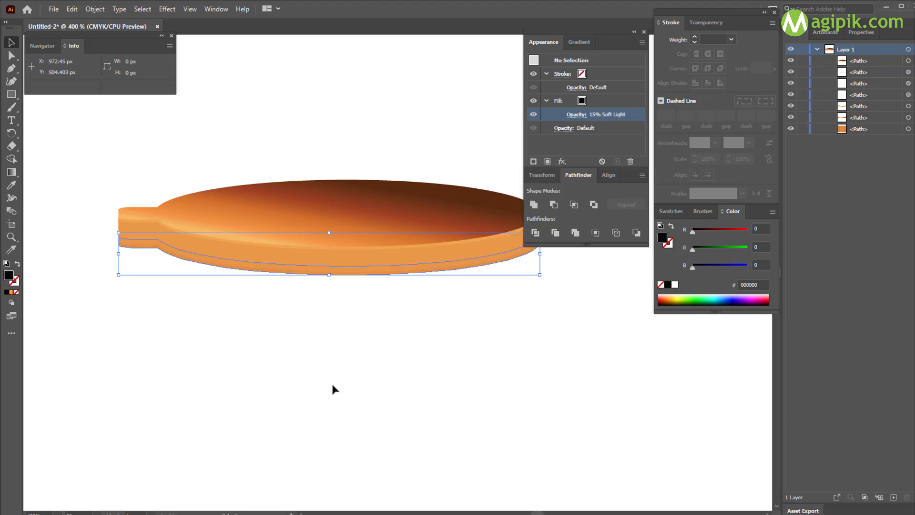
Set the thin lower-edge strip's Soft Light fill opacity to 60% and deselect it.
left_click(407, 272)
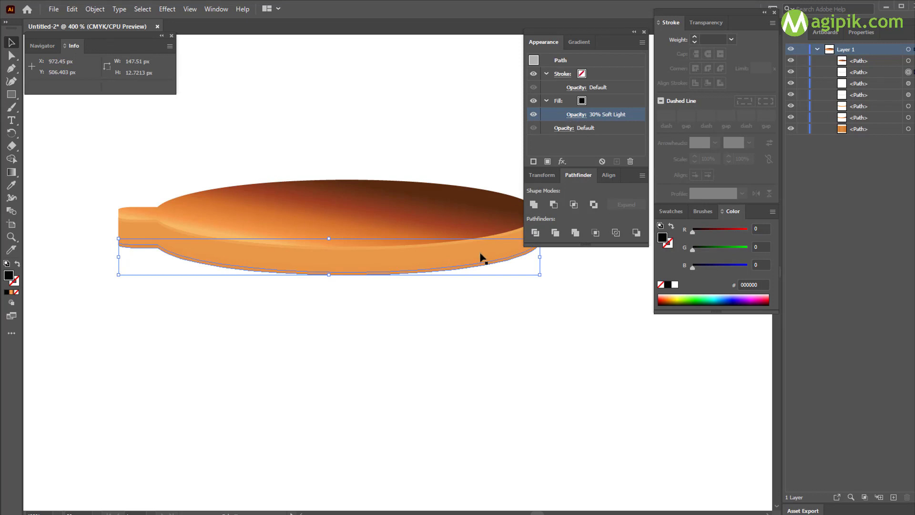
left_click(575, 115)
key("Escape")
left_click(577, 115)
key("Escape")
left_click(435, 276)
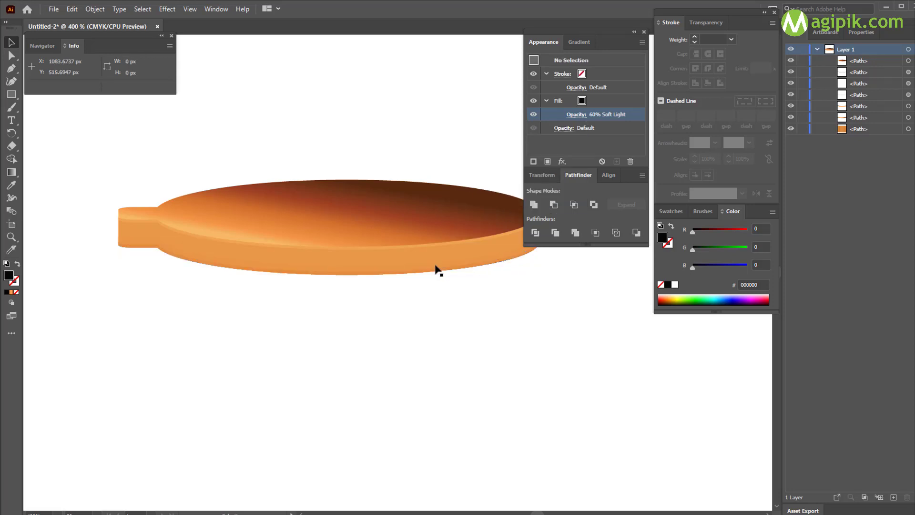
Raise the wider lower-edge strip's fill opacity to 30% and deselect it.
left_click(434, 262)
left_click(323, 272)
left_click(577, 114)
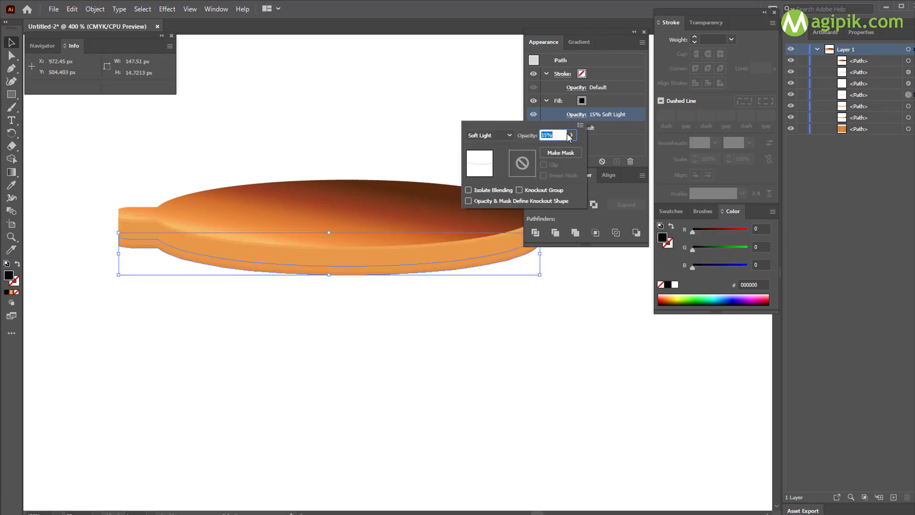
type("30")
key("Return")
left_click(516, 321)
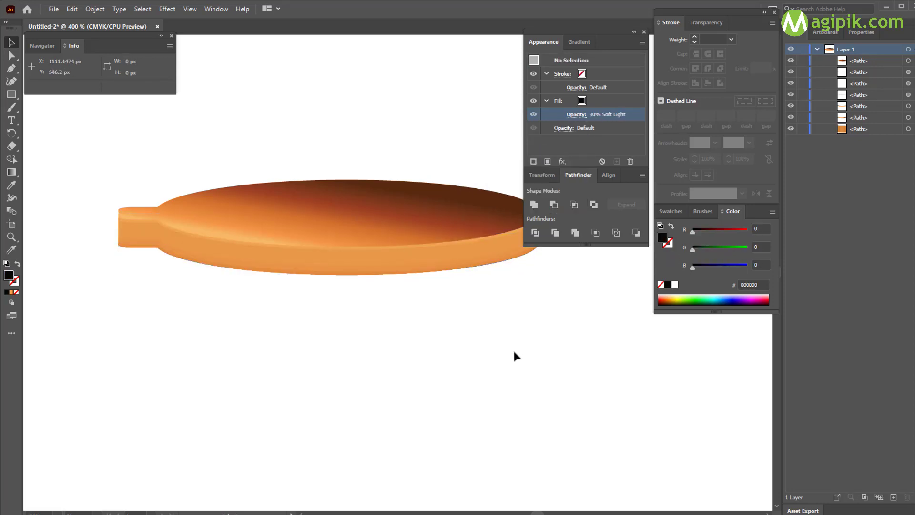
Paste a copy of the flat orange side face in place in front and move it 3 px down.
left_click(357, 261)
key("ctrl+f")
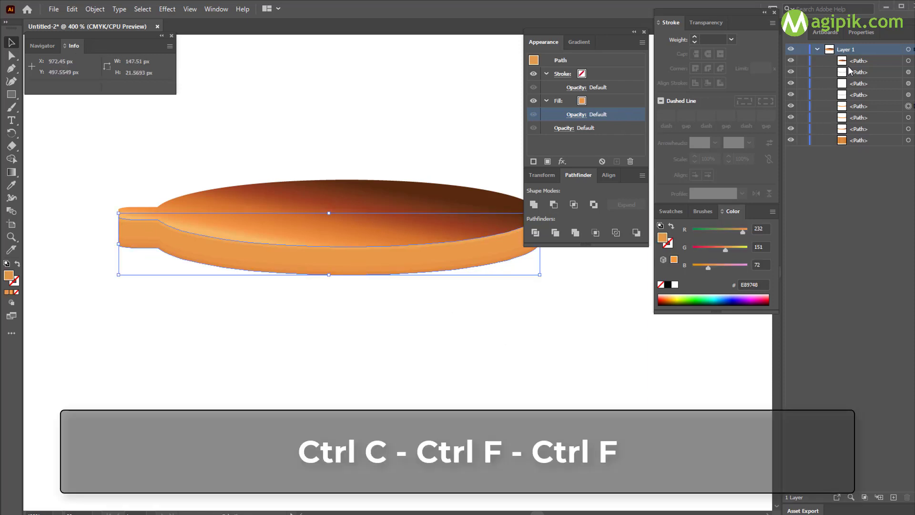
left_click(826, 32)
left_click(862, 33)
left_click(824, 93)
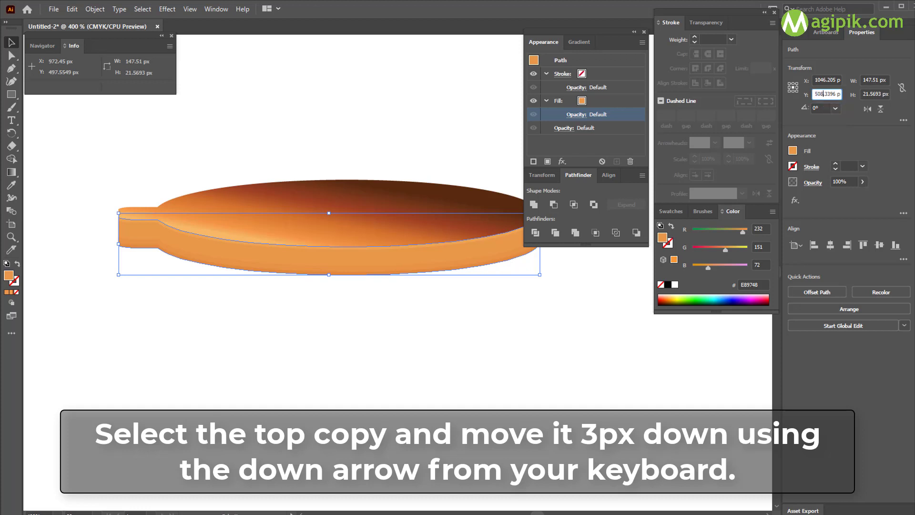
key("Return")
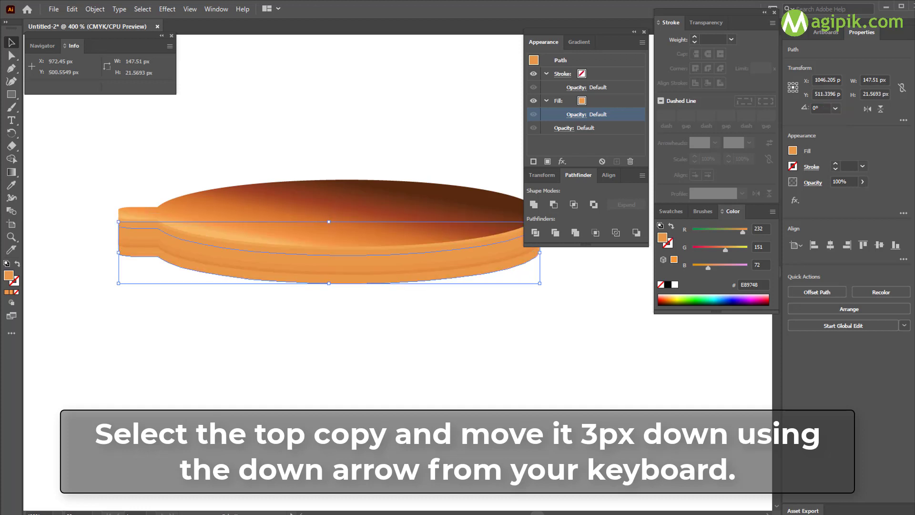
Subtract the copy lowered by 3 px from the flat orange side face with Minus Front, leaving a wider upper-edge strip.
left_click(801, 33)
left_click(908, 118, "shift")
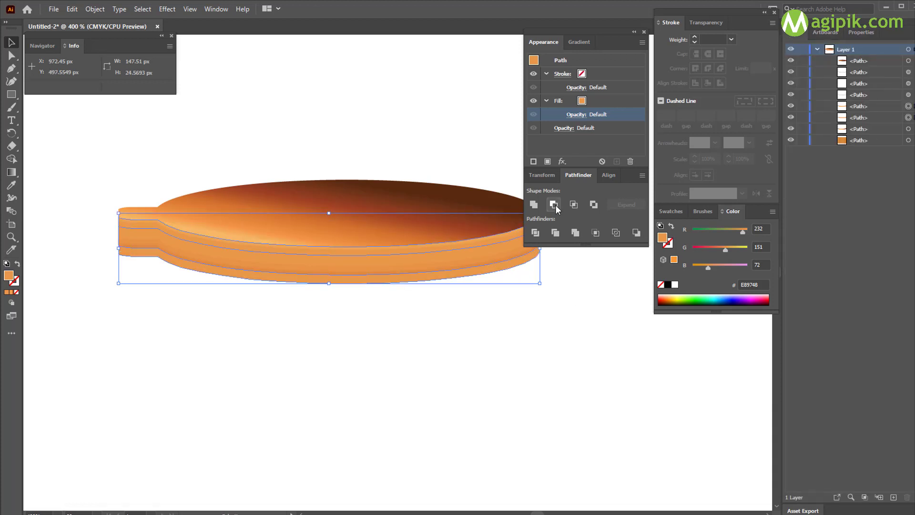
left_click(536, 204)
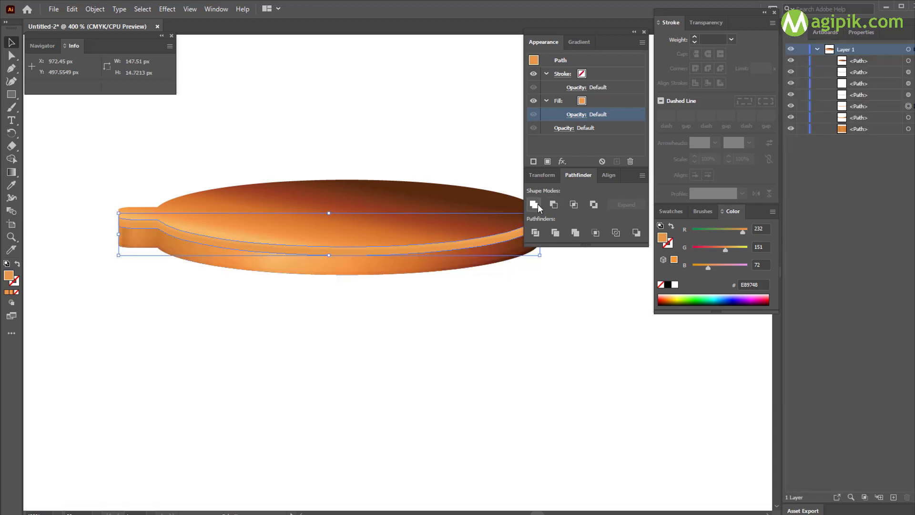
Fill the wider upper-edge strip with pure black, set its fill to Soft Light blending at 20% opacity and deselect it.
left_click(668, 285)
left_click_drag(693, 232, 700, 231)
key("ctrl+z")
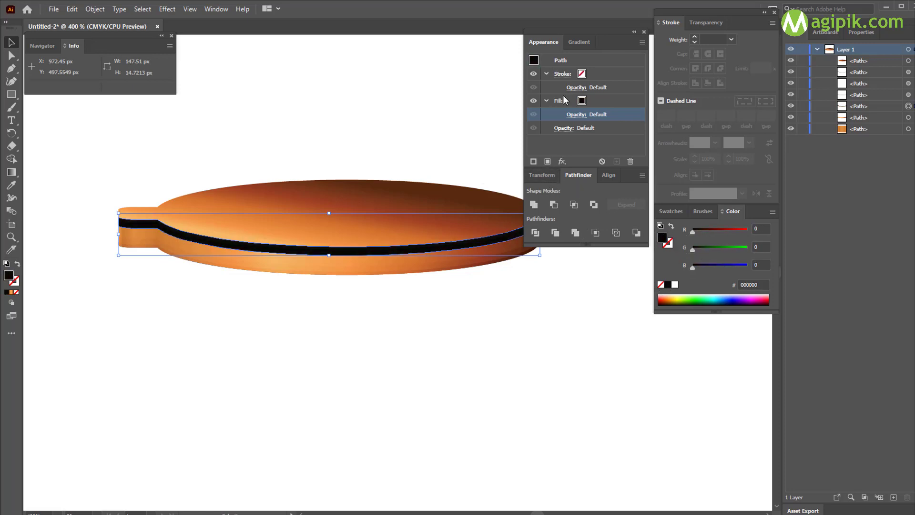
left_click(576, 114)
left_click(491, 136)
left_click(498, 251)
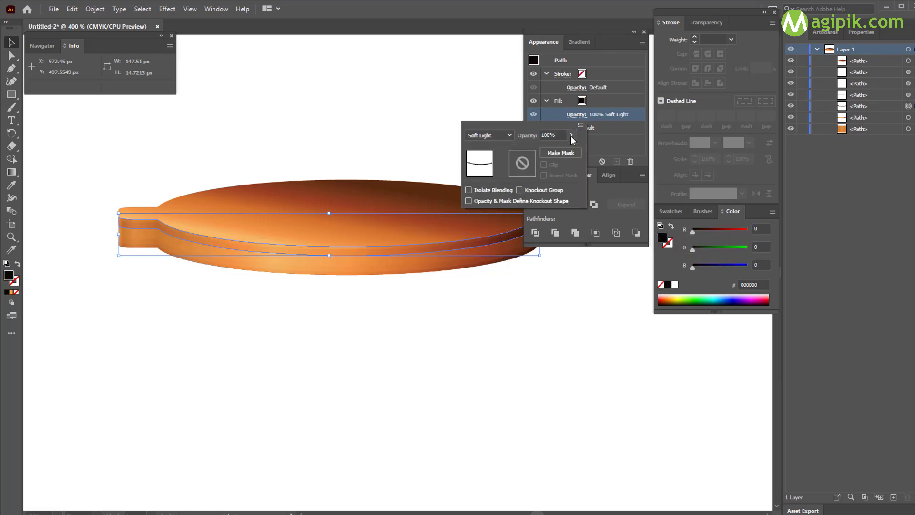
left_click(571, 135)
left_click(524, 130)
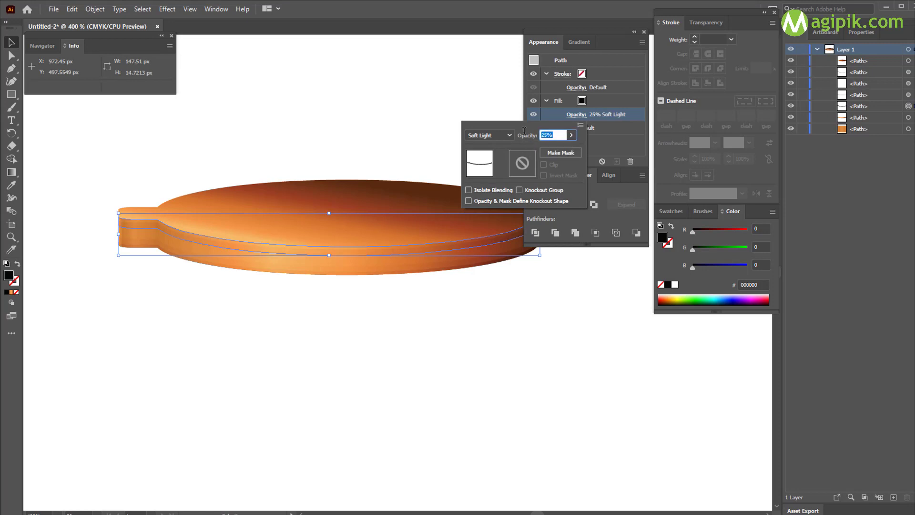
type("20")
key("Return")
left_click(528, 321)
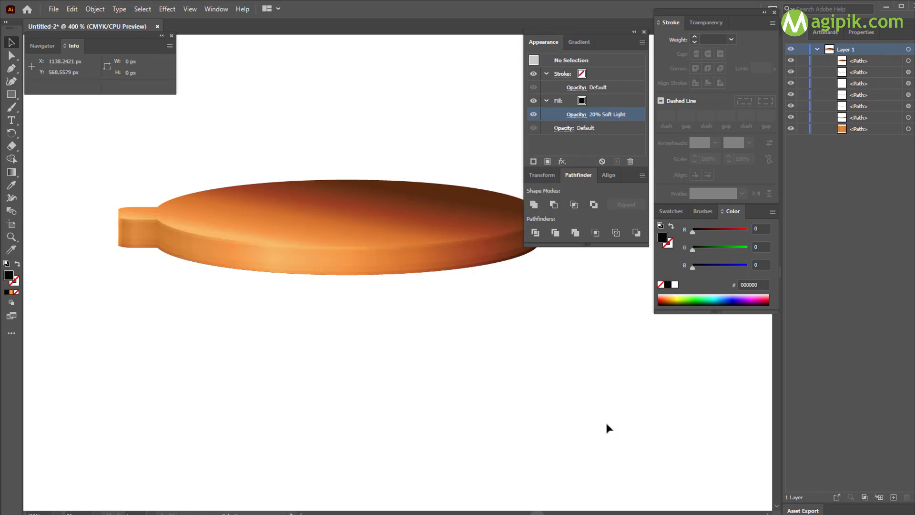
Paste two copies of the gradient top face in place in front and move the uppermost copy 1 px to the right.
left_click(303, 213)
key("ctrl+c")
key("ctrl+f")
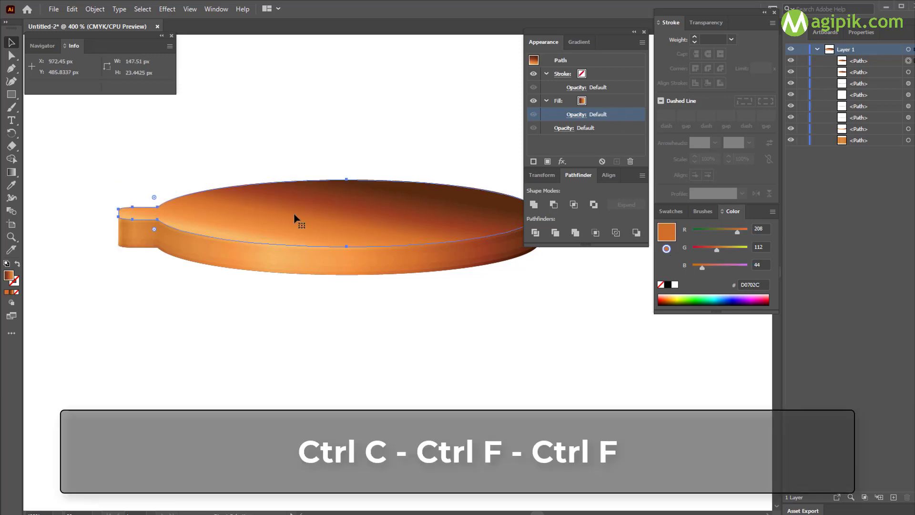
key("ctrl+f")
left_click(862, 32)
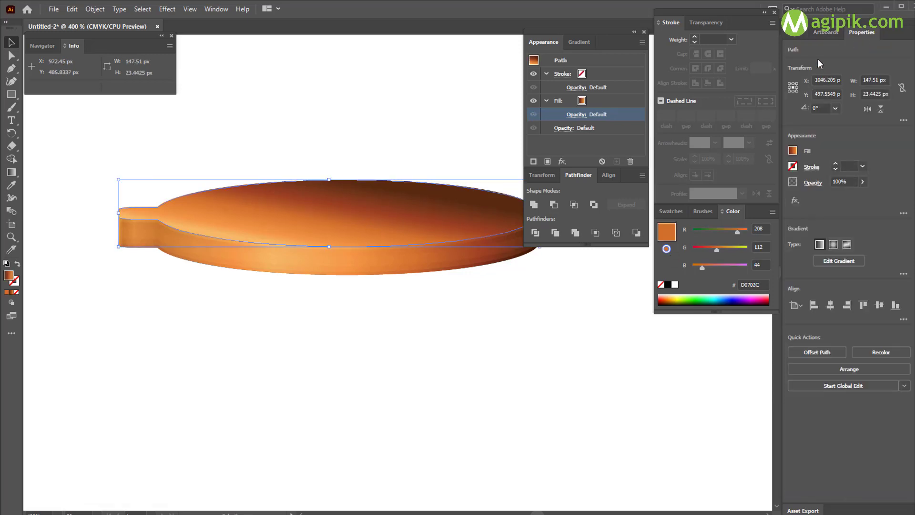
left_click(828, 80)
type("7")
key("Return")
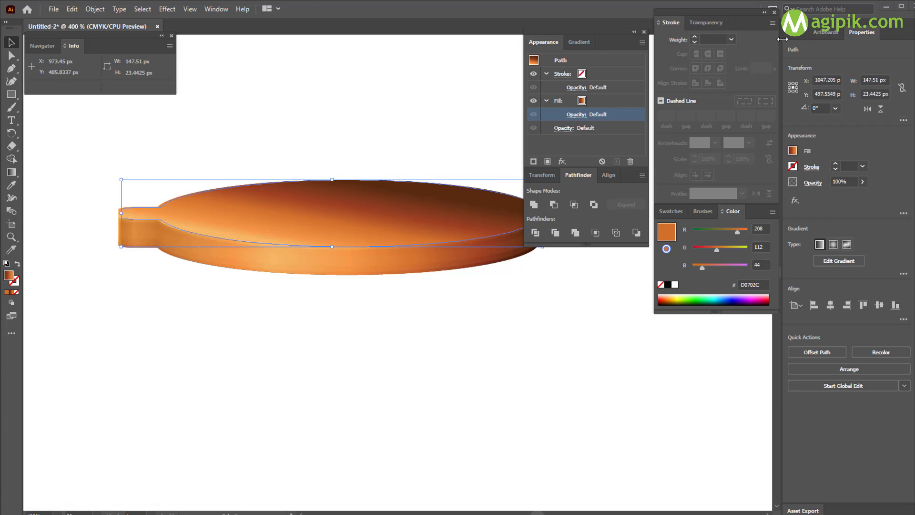
left_click(795, 31)
left_click(909, 72, "shift")
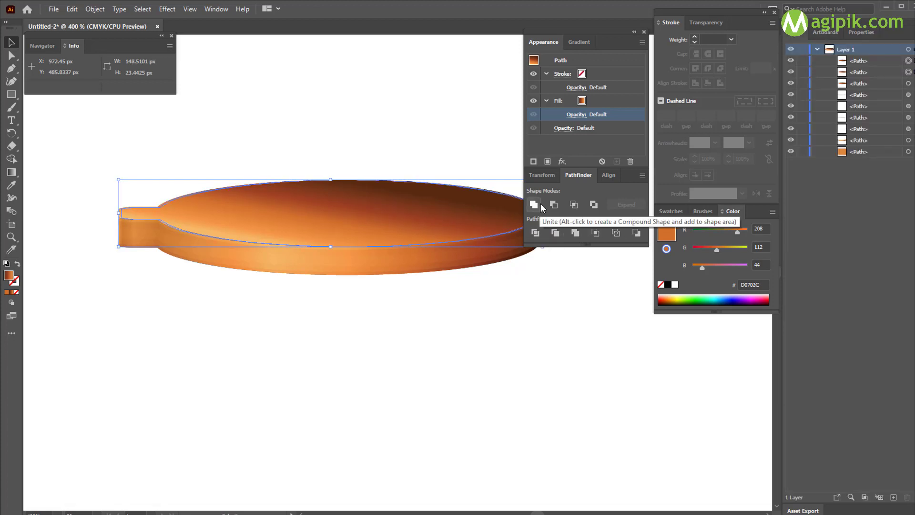
left_click(388, 402)
Move the uppermost copy of the gradient top face 1 px up.
left_click(339, 206)
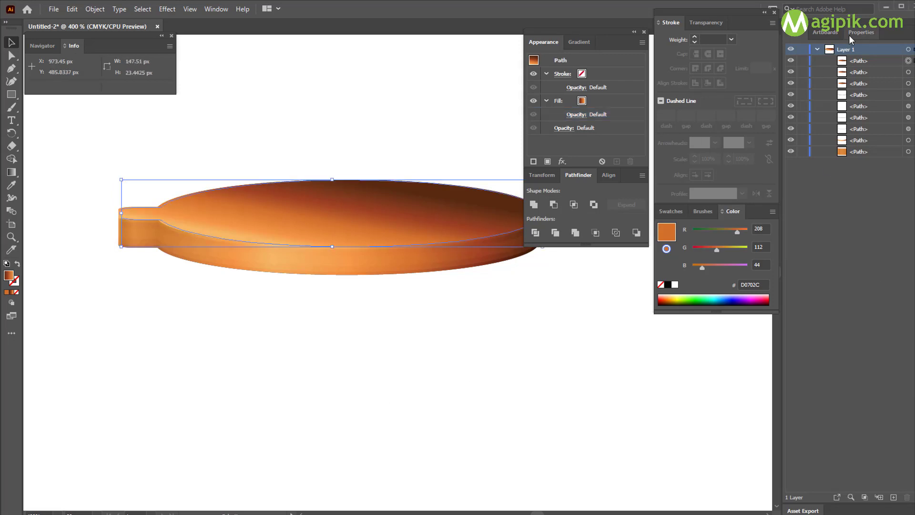
left_click(861, 33)
left_click(823, 94)
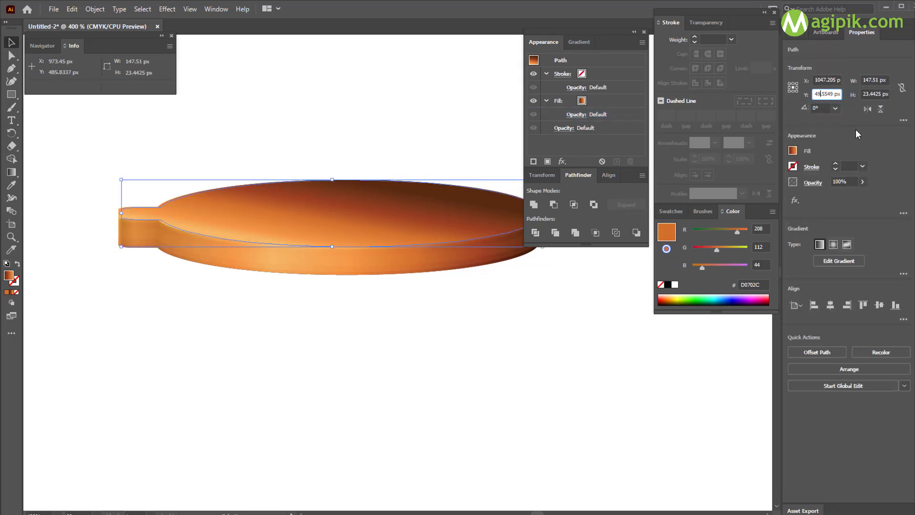
key("Escape")
left_click(824, 94)
type("6")
key("Return")
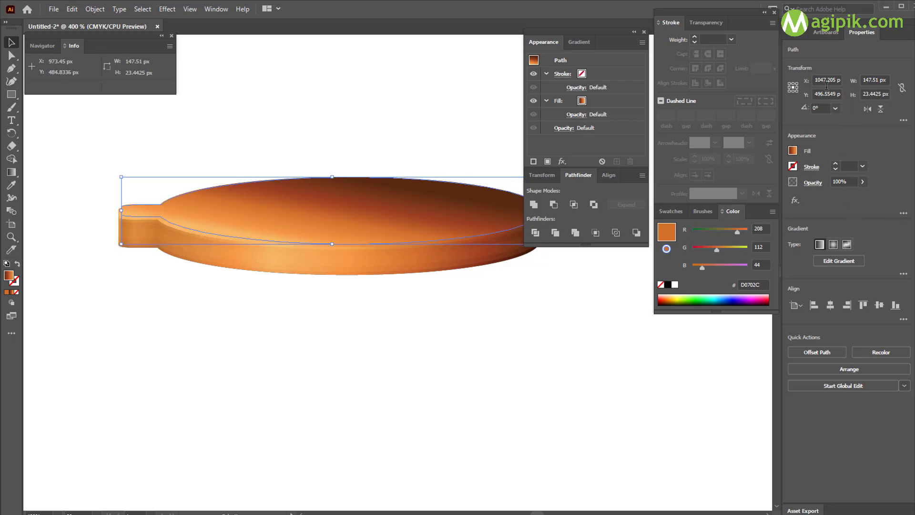
Subtract the shifted gradient copy from the copy beneath with Minus Front and fill the remaining thin front-edge strip with solid white.
left_click(795, 32)
left_click(909, 72, "shift")
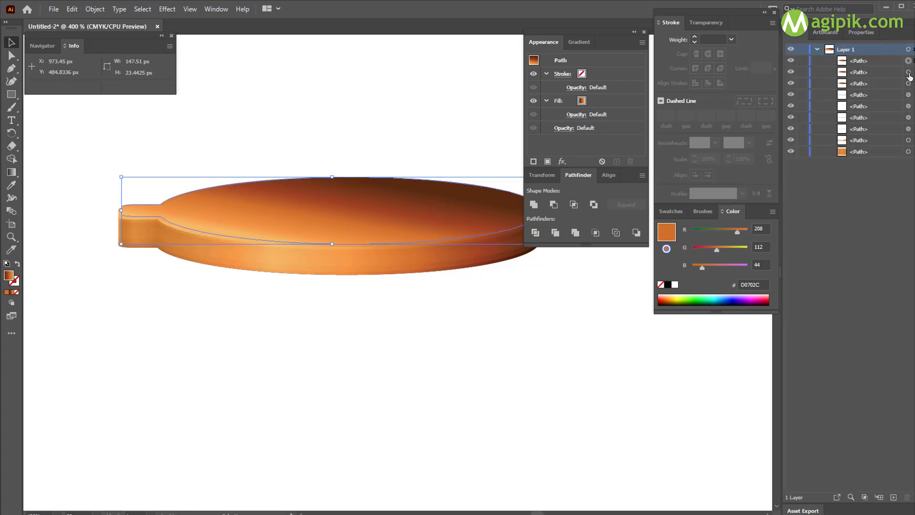
left_click(554, 204)
left_click(674, 285)
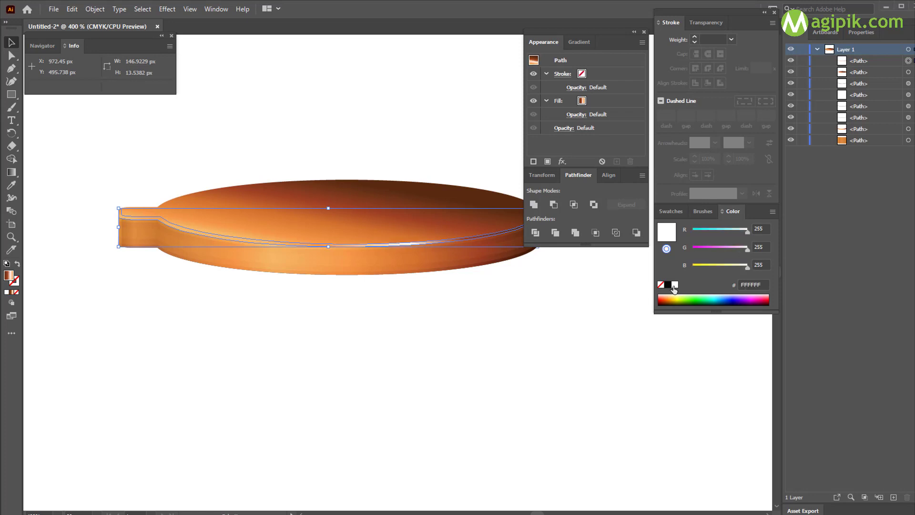
left_click(16, 292)
left_click(674, 285)
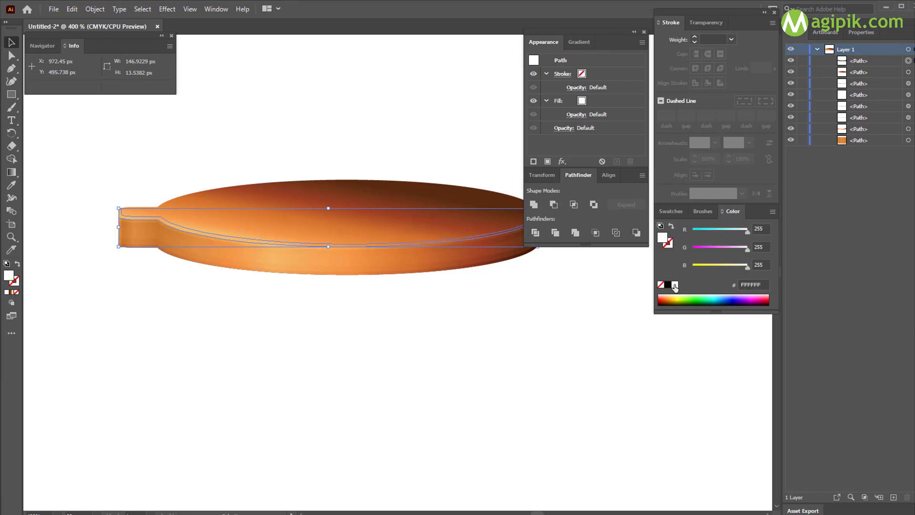
Set the thin white front-edge strip's fill to Overlay blending at 10% opacity and deselect it.
left_click(576, 115)
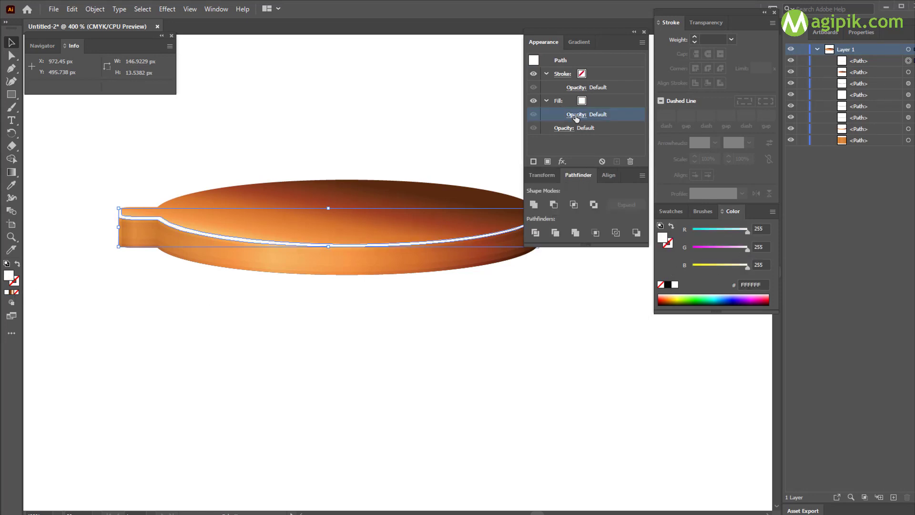
left_click(508, 136)
left_click(491, 239)
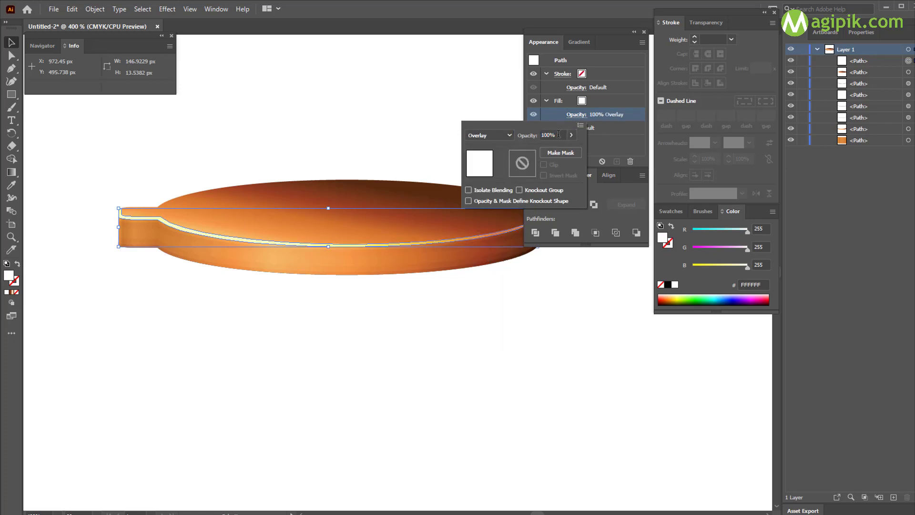
left_click_drag(559, 134, 509, 135)
type("10")
key("Return")
left_click(516, 311)
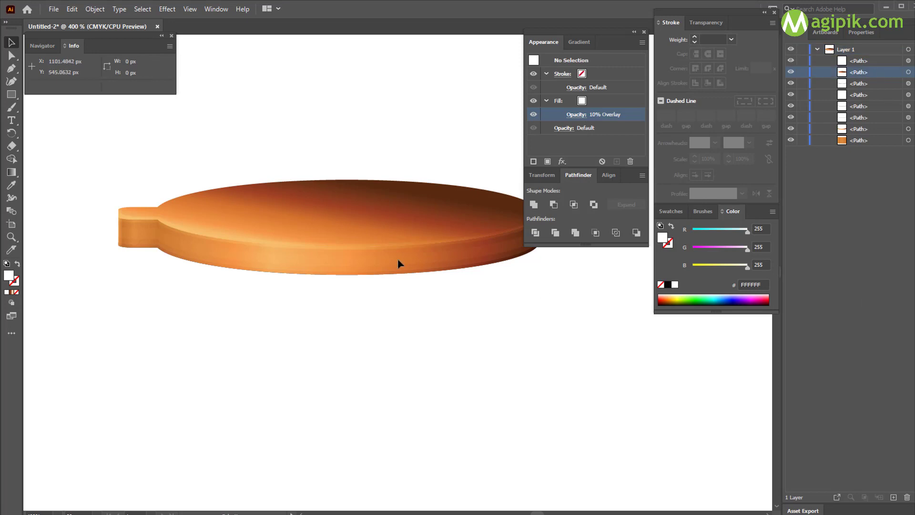
Paste a copy of the gradient top face in place in front and fill it with flat orange D0702C.
left_click(373, 208)
key("ctrl+c")
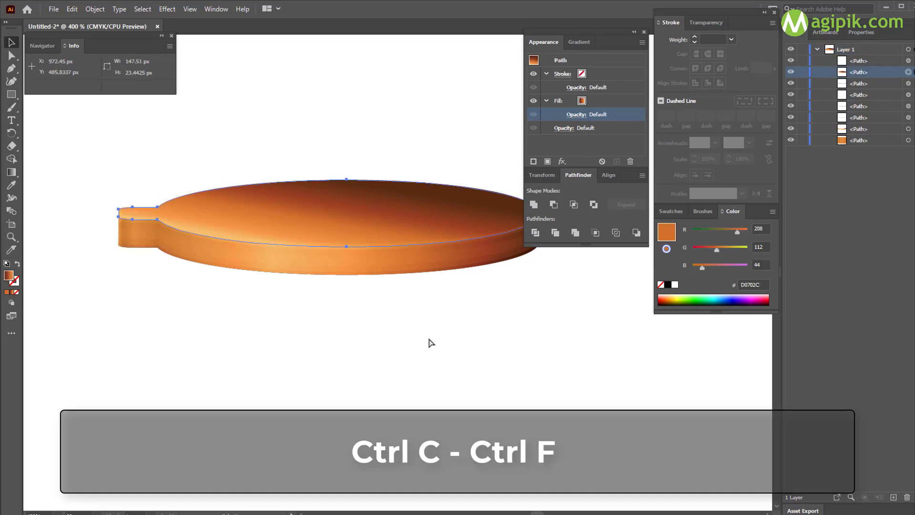
key("ctrl+f")
left_click(16, 292)
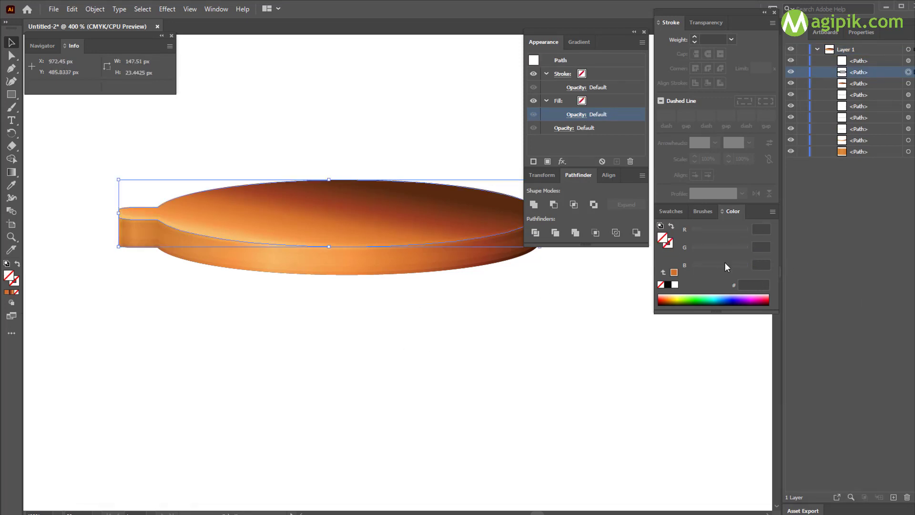
left_click(674, 272)
Paste two copies of the flat orange top face in place in front and move the uppermost copy 3 px right and 3 px up.
key("ctrl+c")
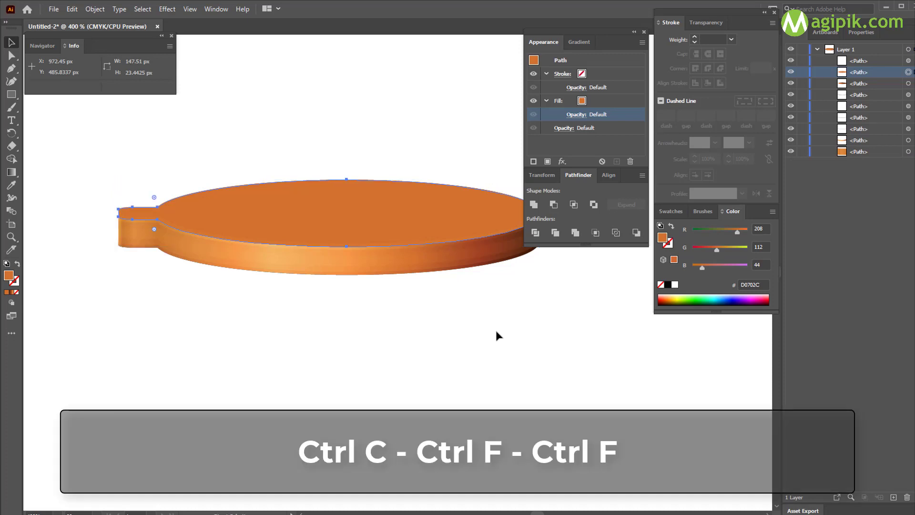
key("ctrl+f")
key("ctrl+f")
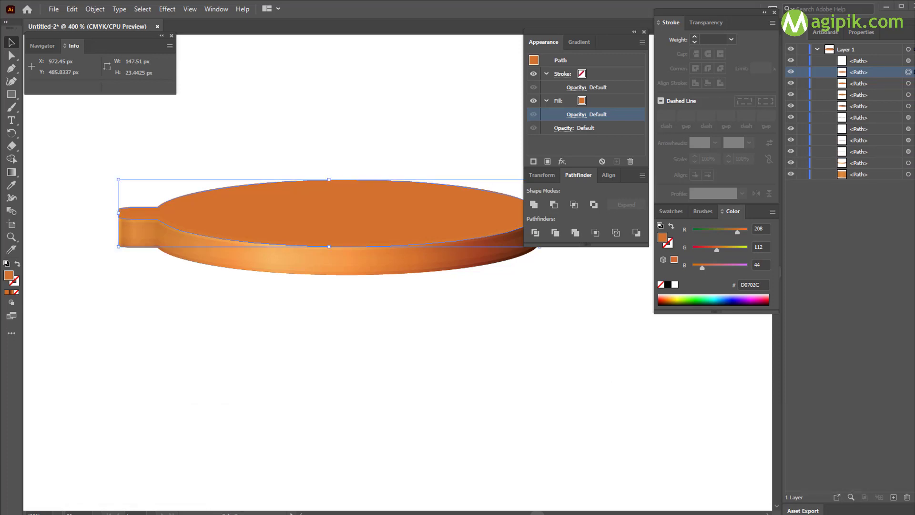
left_click(858, 33)
left_click(827, 81)
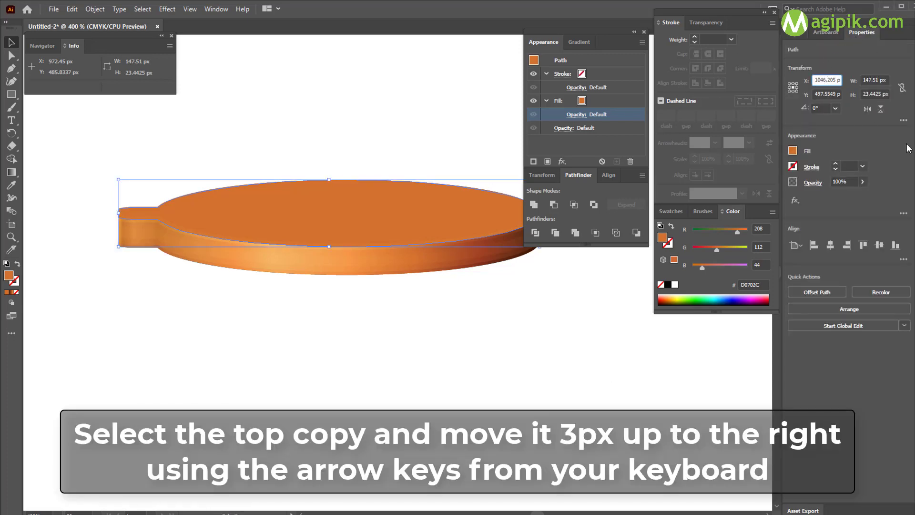
type("9")
key("Return")
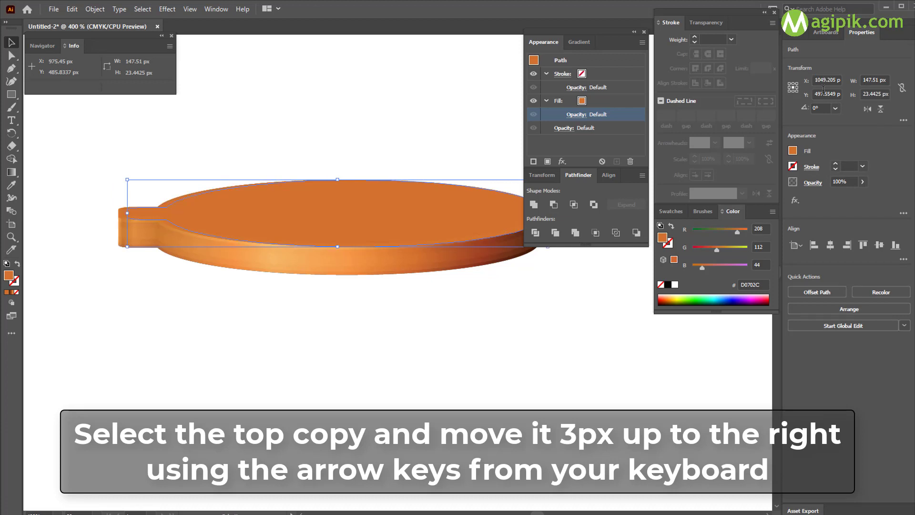
left_click(824, 93)
type("4")
key("Return")
Subtract the copy shifted by 3 px from the flat orange copy beneath with Minus Front and fill the remaining wider front-edge strip with white.
left_click(798, 33)
left_click(909, 83, "shift")
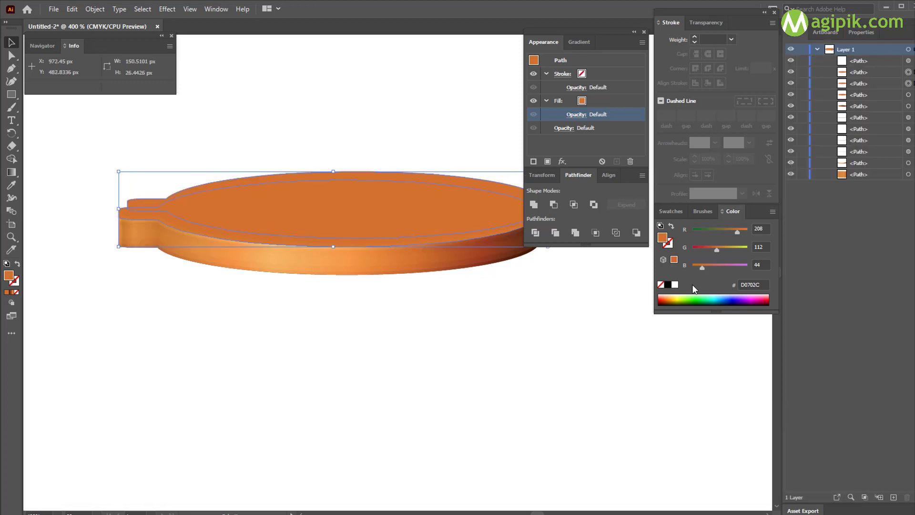
left_click(554, 204)
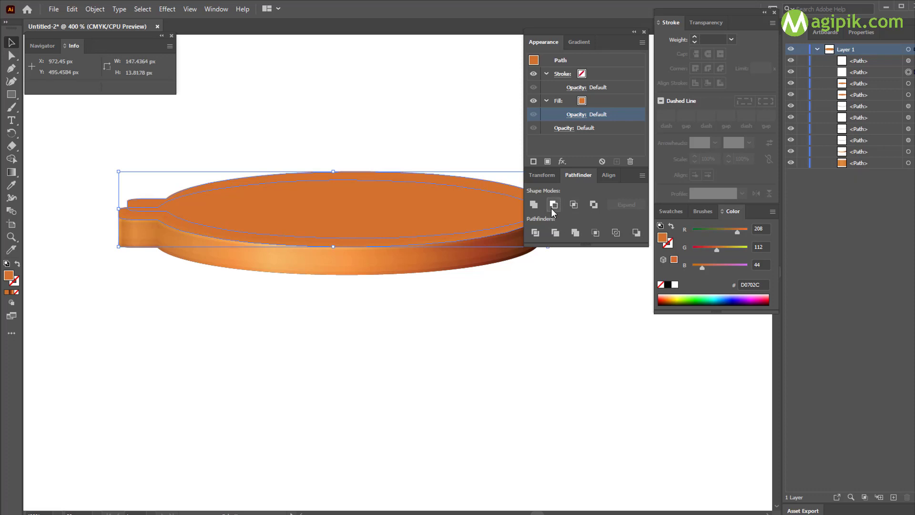
left_click(675, 284)
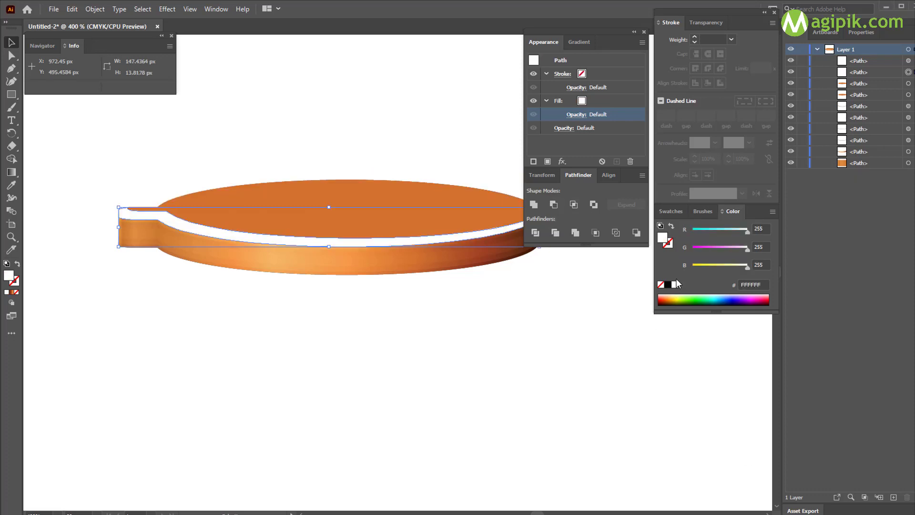
Set the wider white front-edge strip's fill to Soft Light blending at 10% opacity and deselect it.
left_click(578, 115)
left_click(489, 135)
left_click(486, 253)
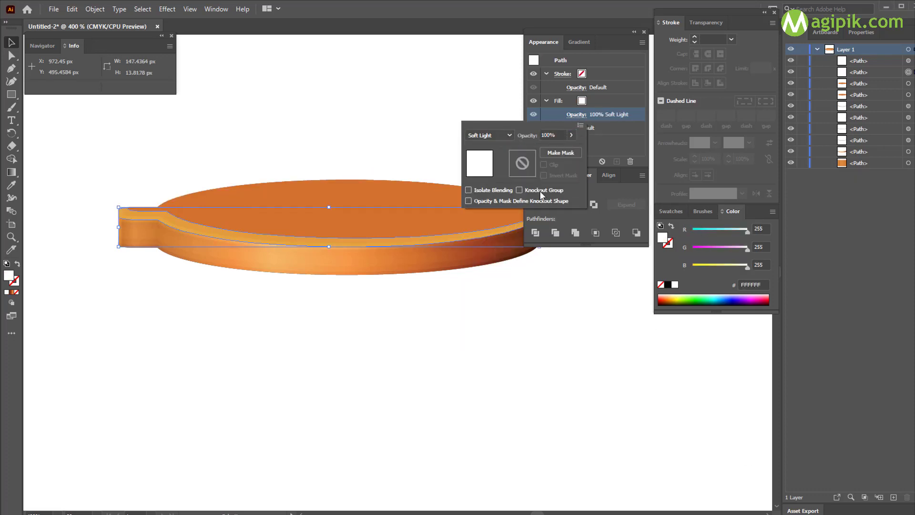
left_click(553, 135)
type("10")
key("Return")
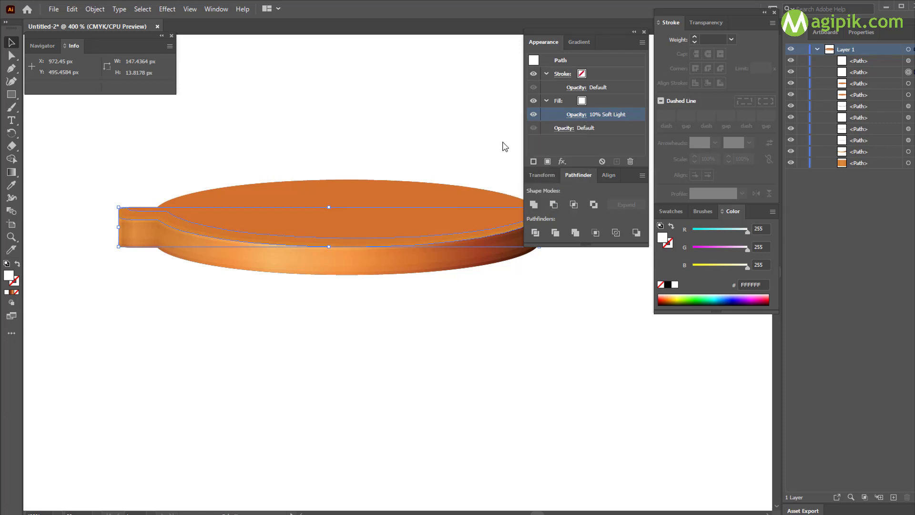
left_click(492, 348)
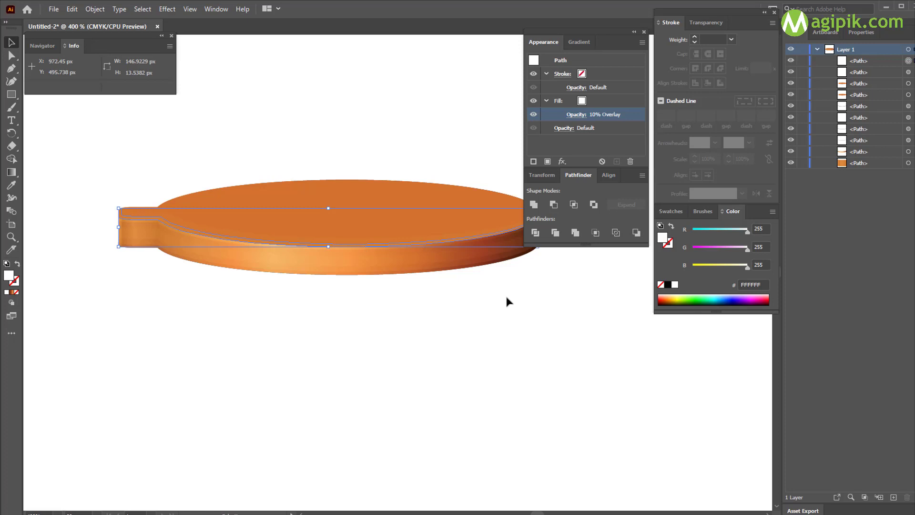
left_click(504, 341)
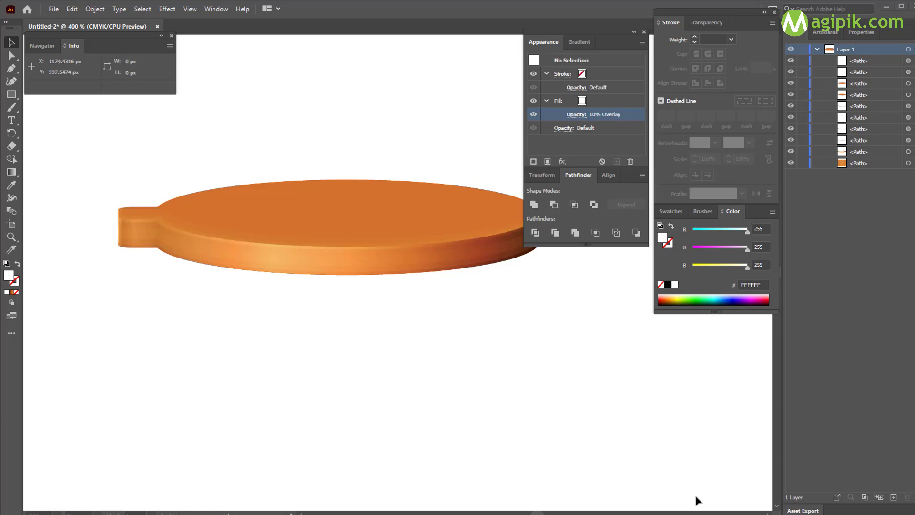
Paste two more copies of the flat orange top face in front and move the uppermost copy 1 px left and 1 px down.
left_click(355, 216)
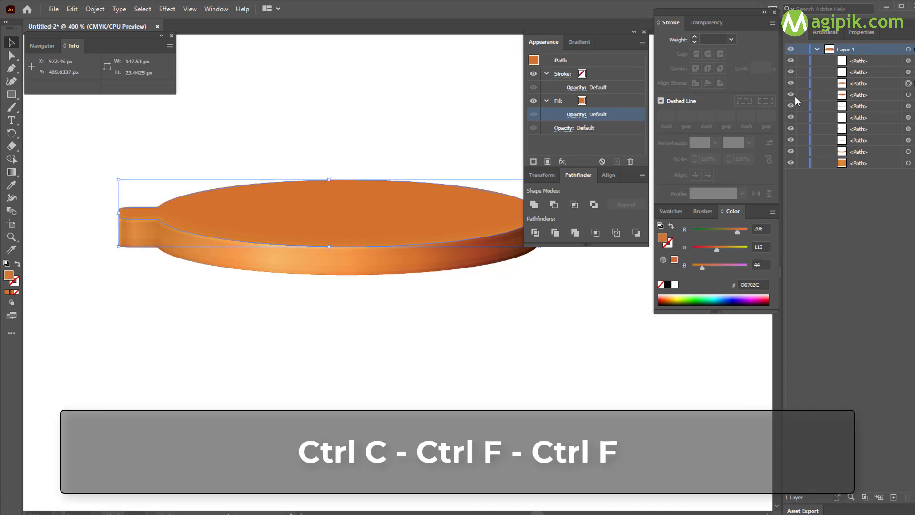
left_click(854, 32)
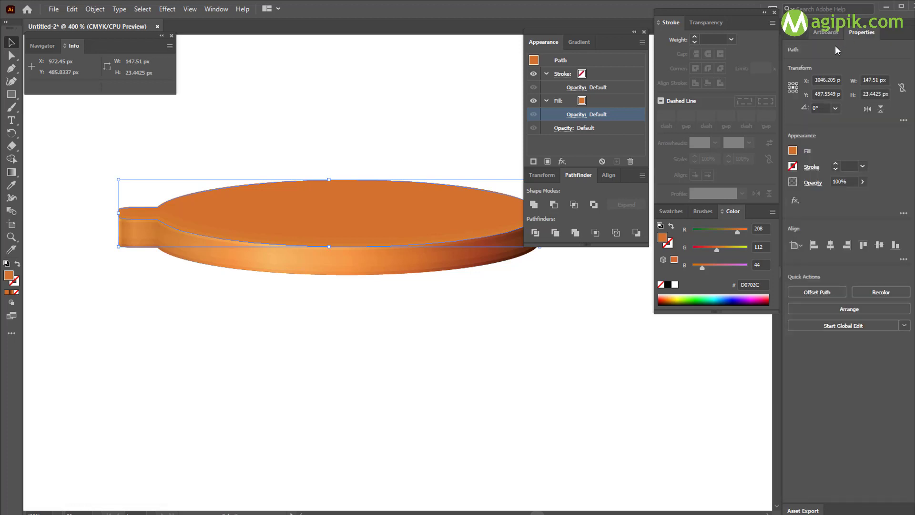
left_click(827, 79)
type("5")
key("Return")
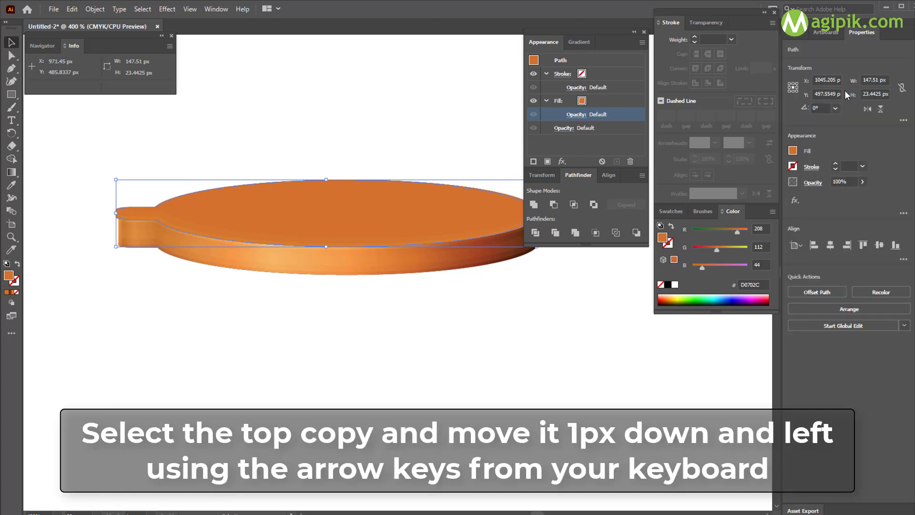
left_click(823, 94)
key("BackSpace")
type("8")
key("Return")
Subtract the copy shifted down and left from the one beneath with Minus Front and fill the remaining back-edge strip with pure black.
left_click(796, 33)
left_click(909, 95, "shift")
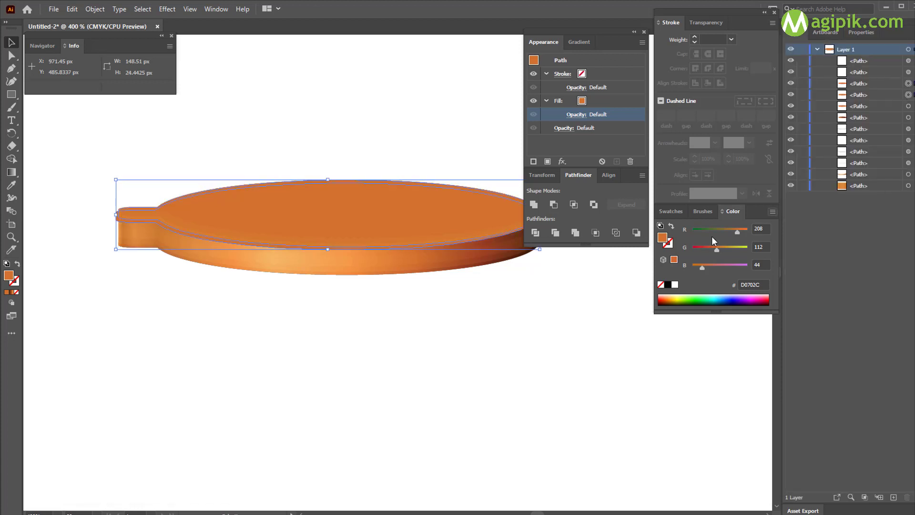
left_click(671, 211)
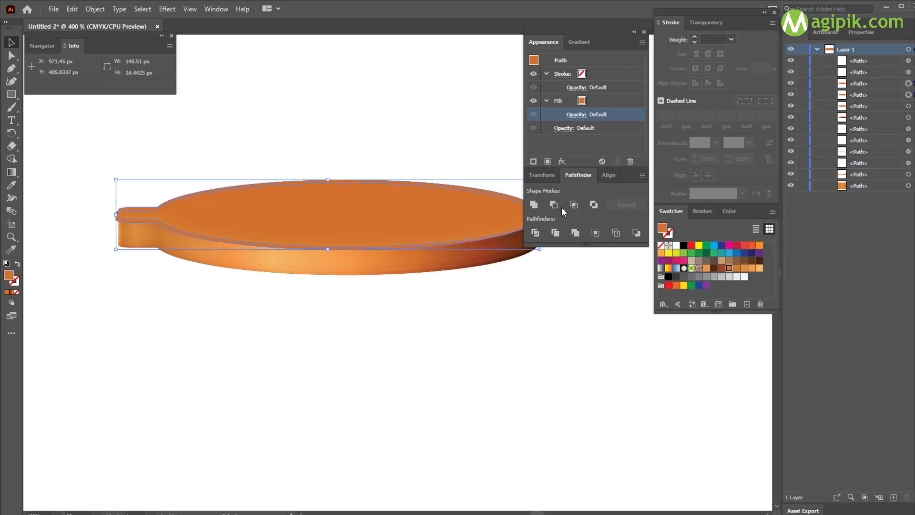
left_click(554, 204)
left_click(684, 245)
left_click(729, 212)
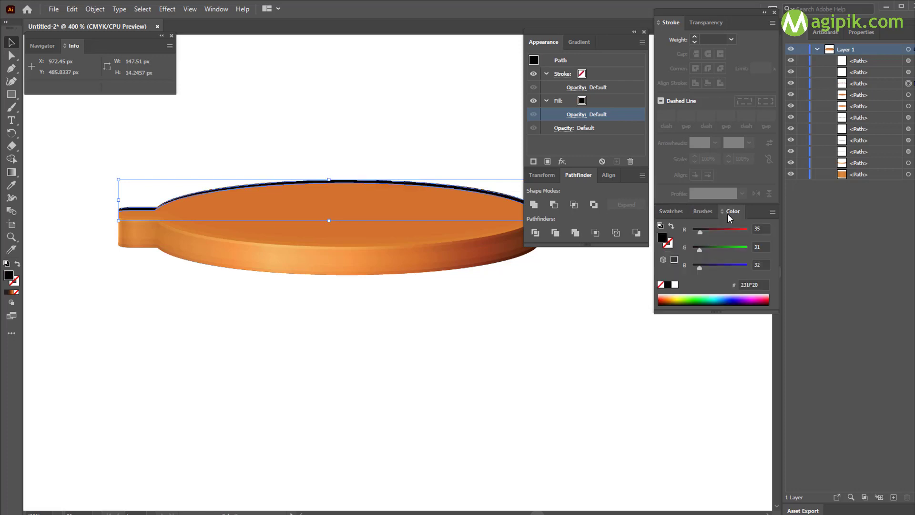
left_click(692, 249)
left_click_drag(699, 233, 692, 233)
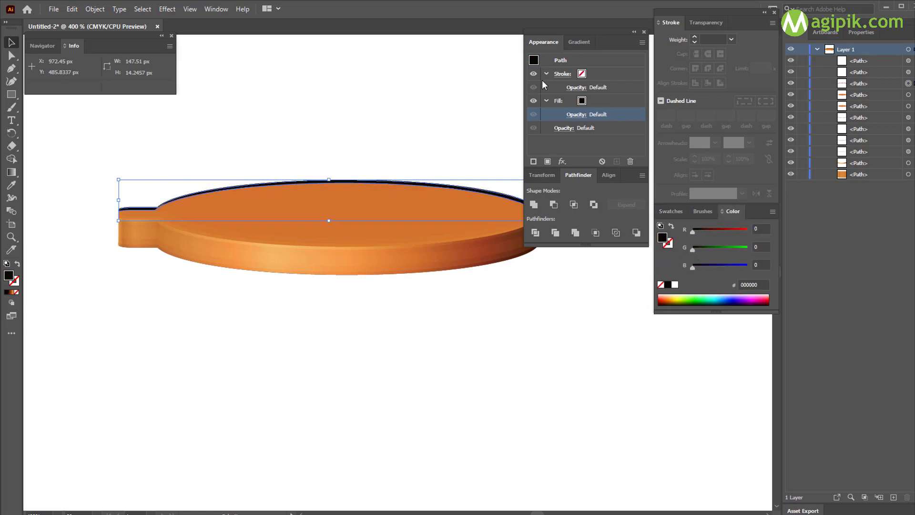
Set the black back-edge strip's fill to Soft Light blending at 30% opacity.
left_click(576, 115)
left_click(513, 136)
left_click(500, 248)
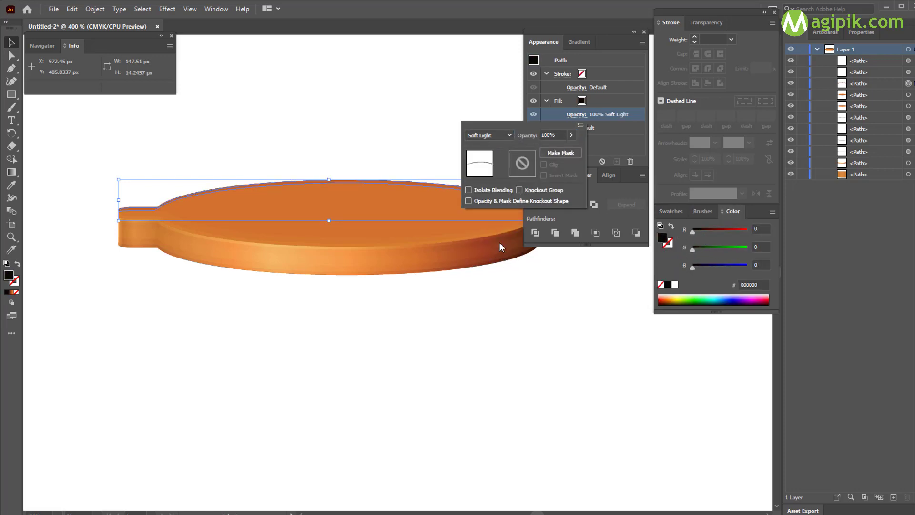
left_click(577, 115)
type("30")
key("Return")
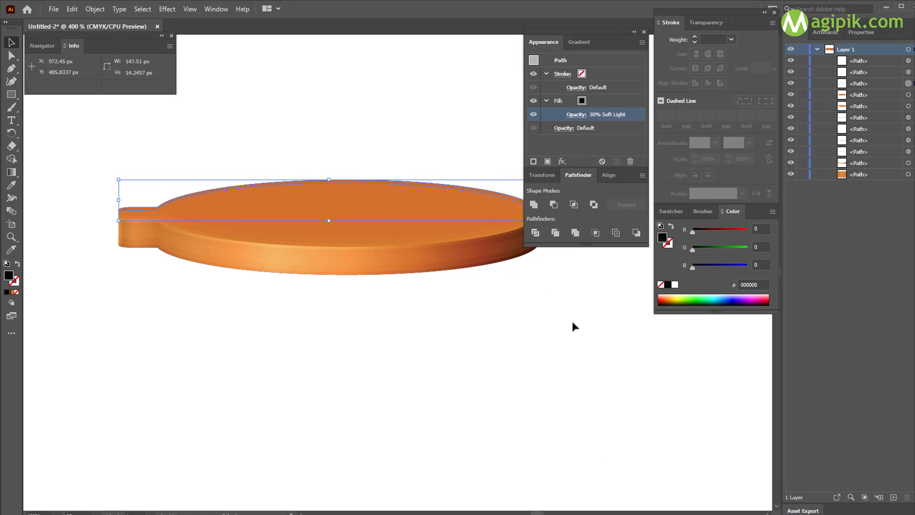
Paste two more copies of the flat orange top face in front and move the uppermost one 3 px left and 3 px down.
left_click(573, 323)
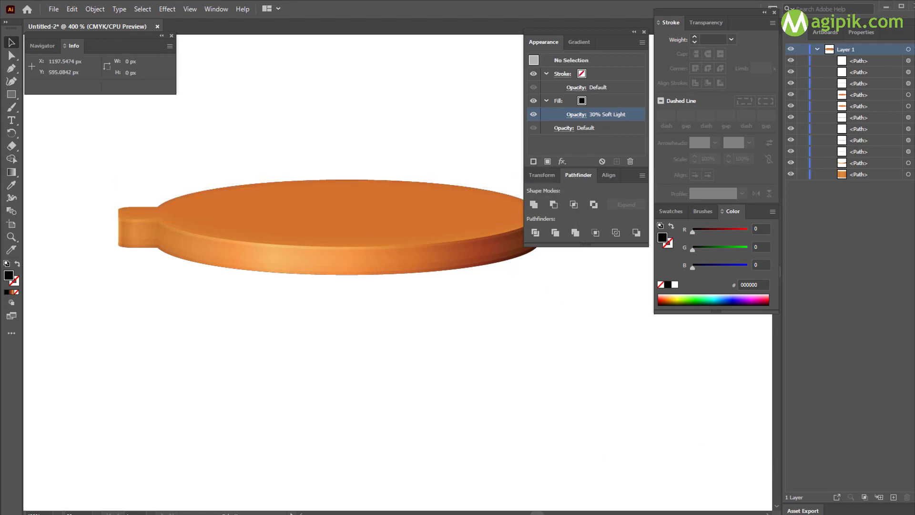
left_click(374, 204)
key("ctrl+c")
key("ctrl+f")
key("ctrl+f")
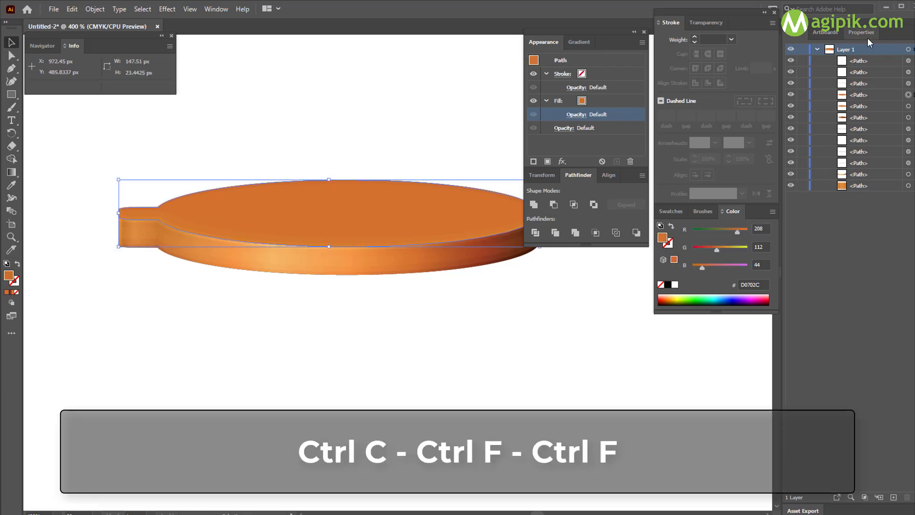
left_click(862, 32)
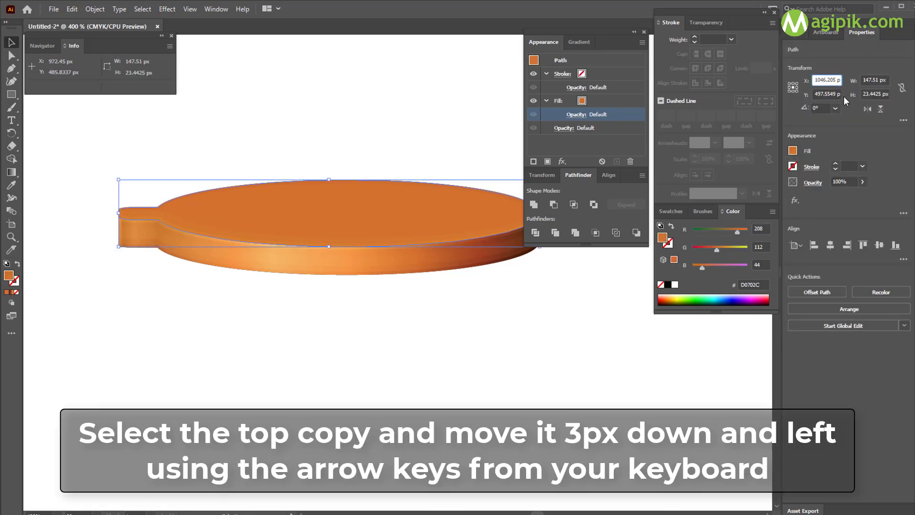
left_click(825, 95)
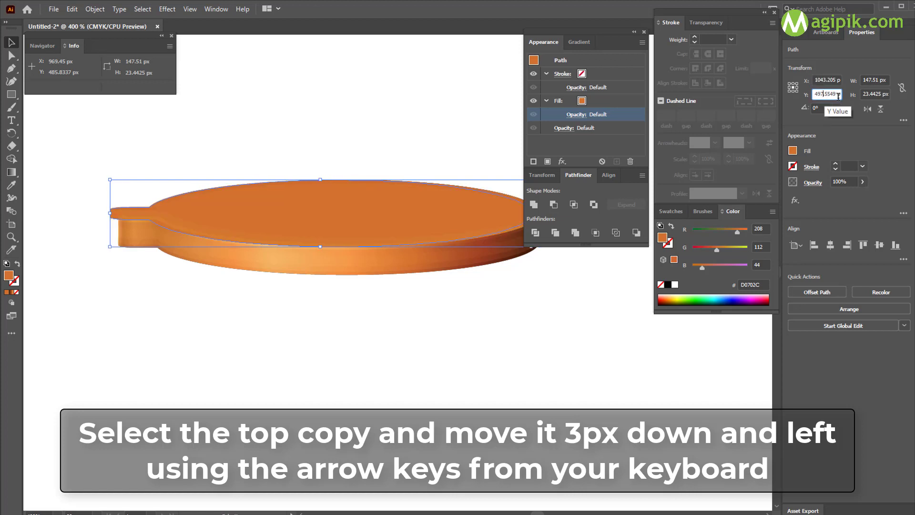
type("+3")
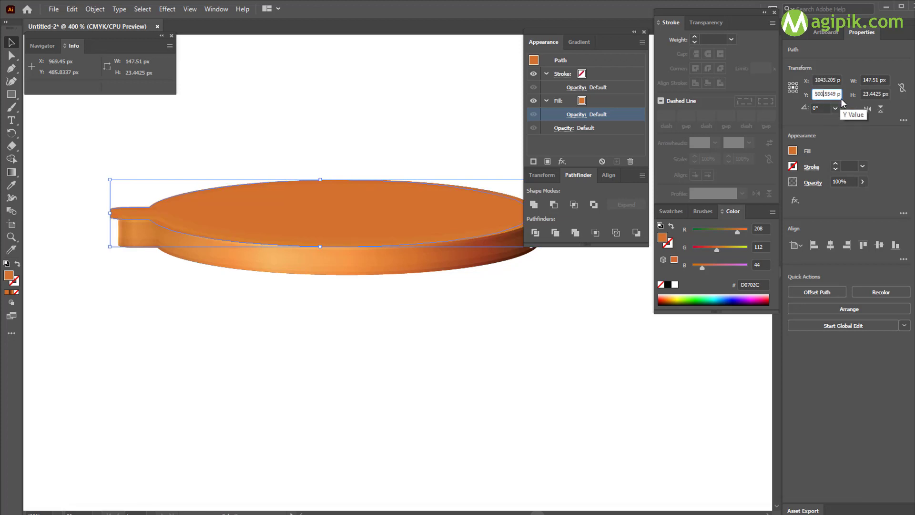
key("Return")
Subtract the shifted copy from the one beneath it with Minus Front and fill the remaining wider back-edge strip with black.
left_click(797, 32)
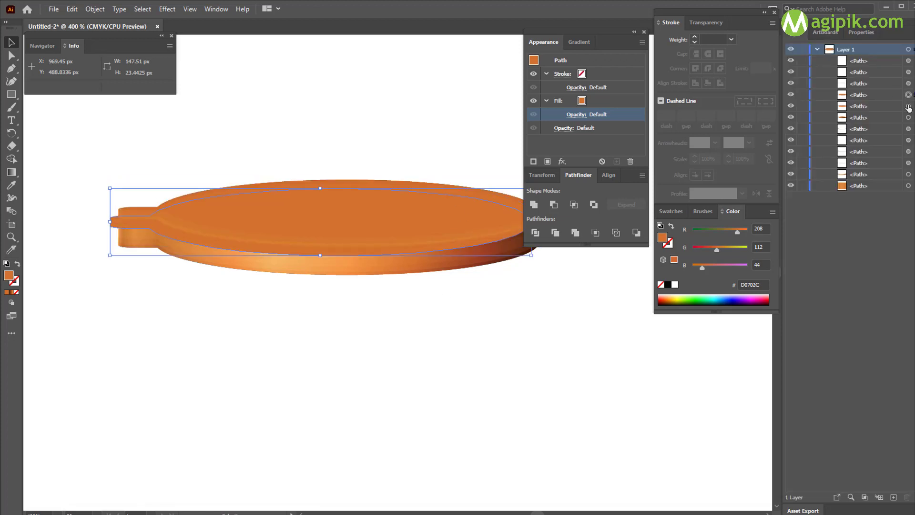
left_click(908, 107, "shift")
left_click(562, 202)
left_click(542, 176)
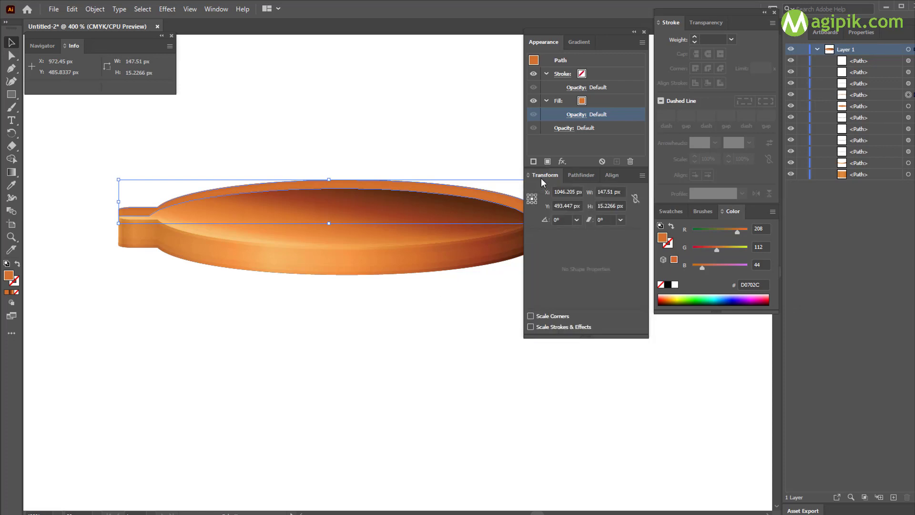
left_click(581, 175)
left_click(668, 285)
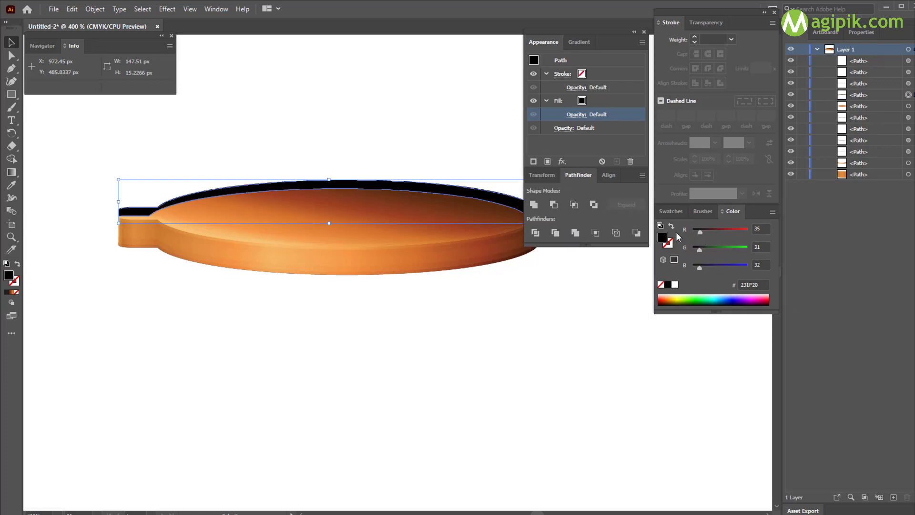
Set the wider black back-edge strip's fill to Soft Light blending at 15% opacity and deselect it.
left_click(577, 114)
left_click(488, 136)
left_click(489, 253)
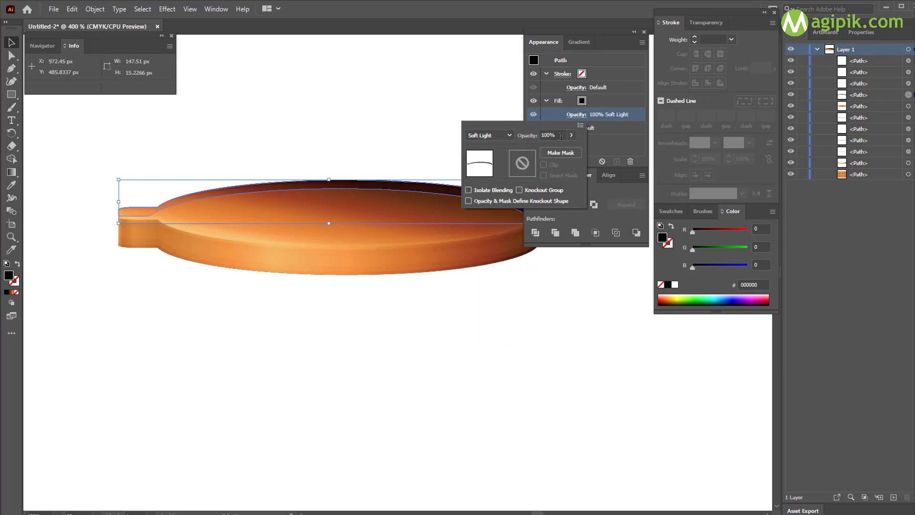
type("15")
key("Return")
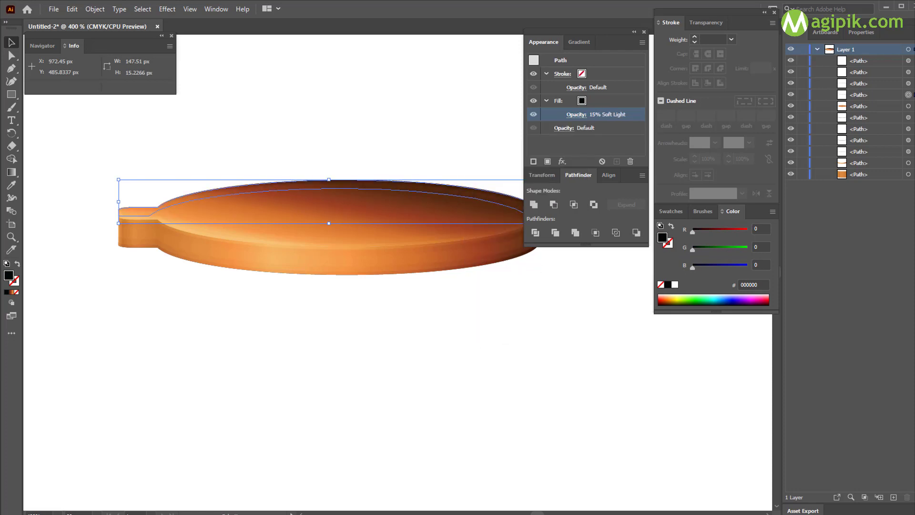
left_click(484, 429)
Paste a copy of the gradient top face in front and fill it with solid black.
left_click(390, 202)
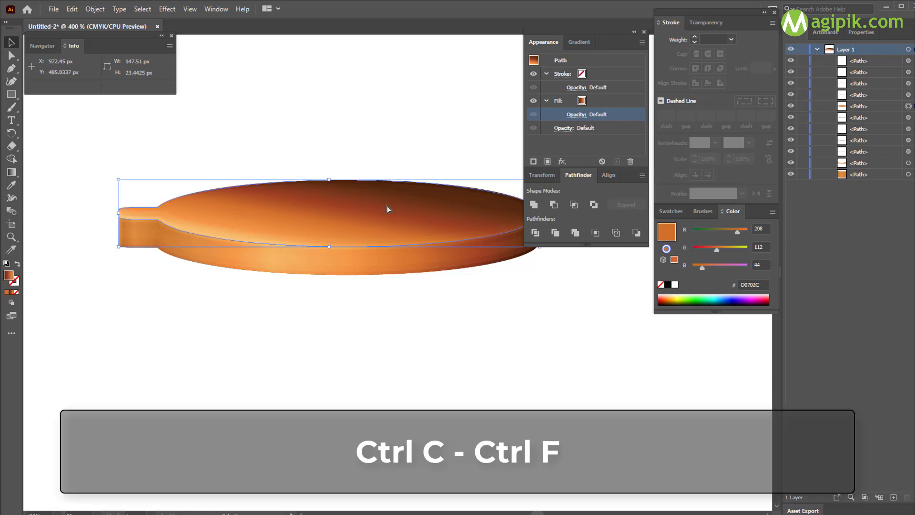
key("ctrl+c")
key("ctrl+f")
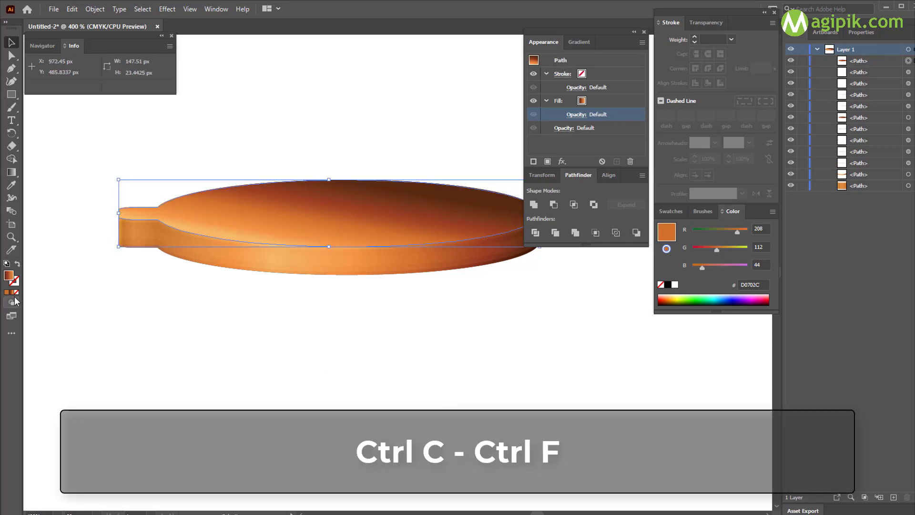
left_click(16, 292)
left_click(668, 286)
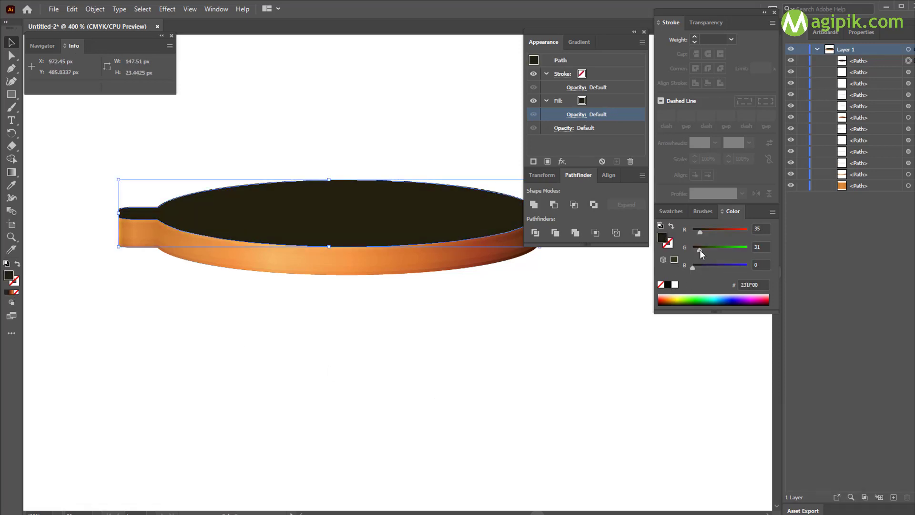
Align the black copy to the bottom edge of the disc's side and send it behind all other paths.
key("shift+F7")
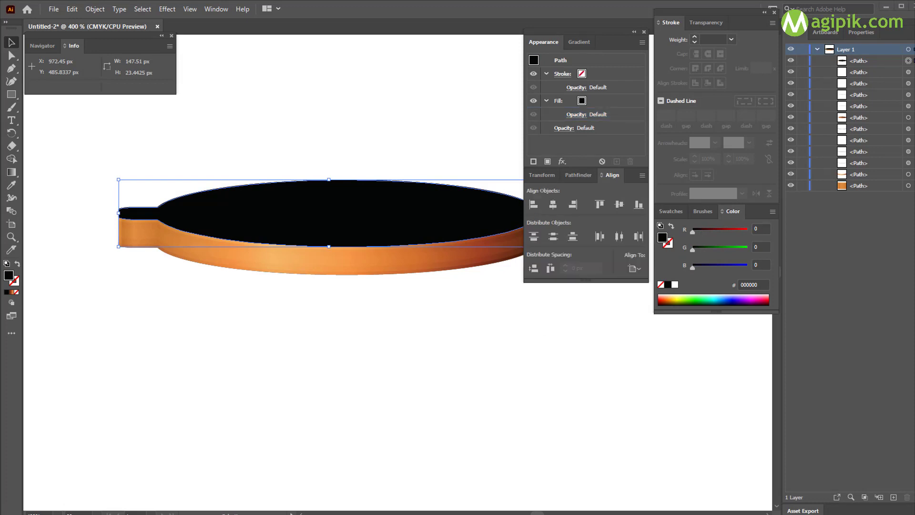
left_click(392, 265, "shift")
left_click(639, 204)
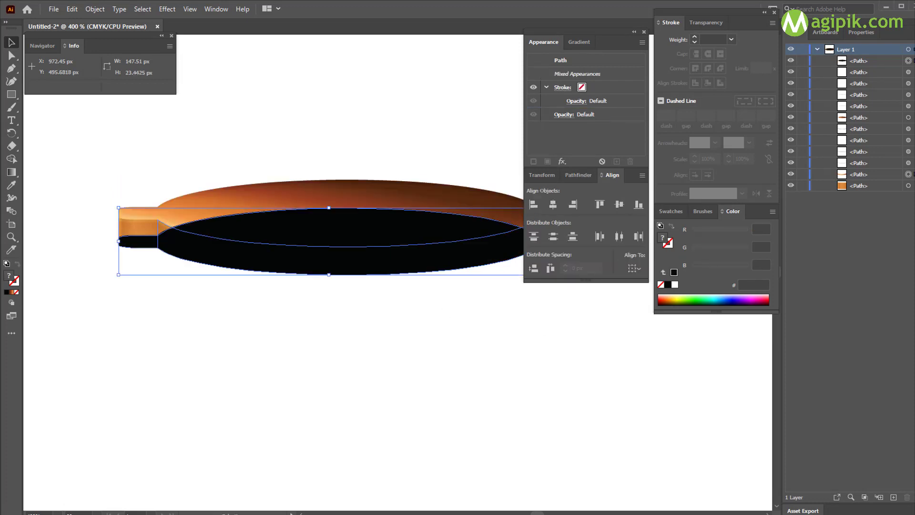
left_click(269, 309)
left_click(143, 245)
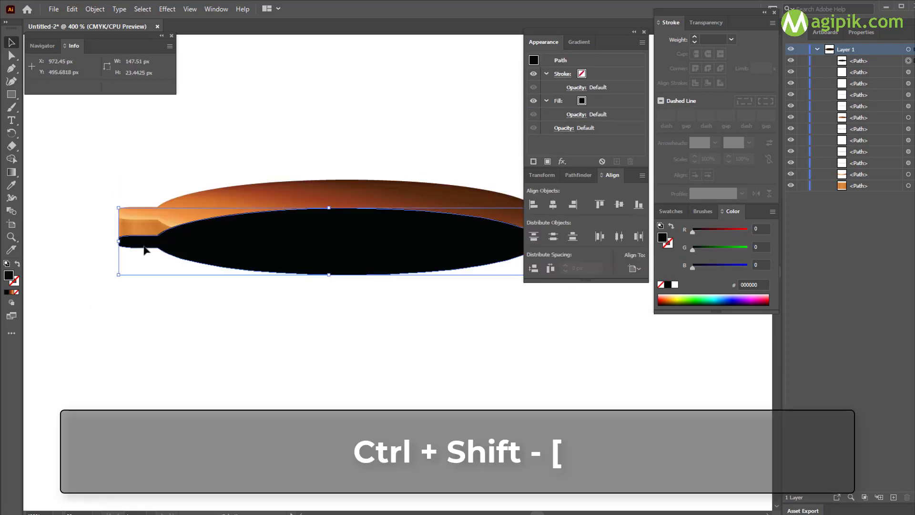
key("ctrl+shift+bracketleft")
key("ctrl+c")
key("ctrl+f")
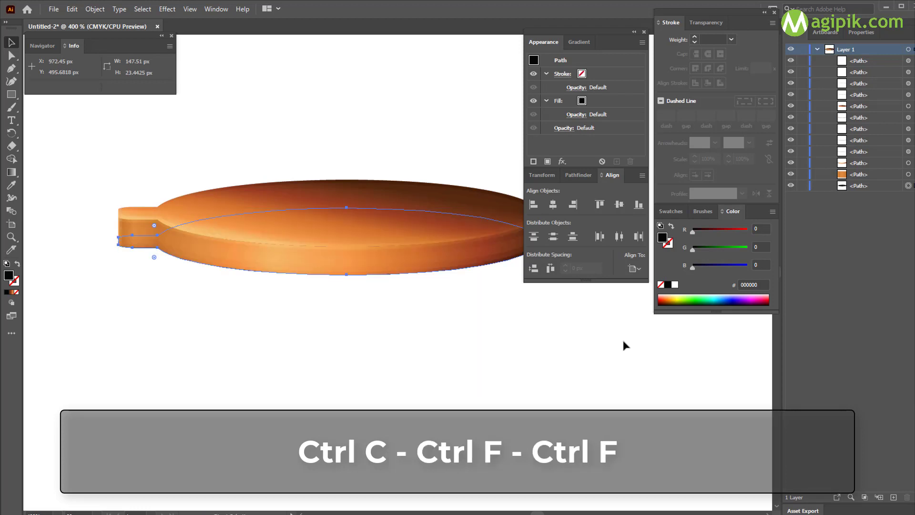
key("ctrl+f")
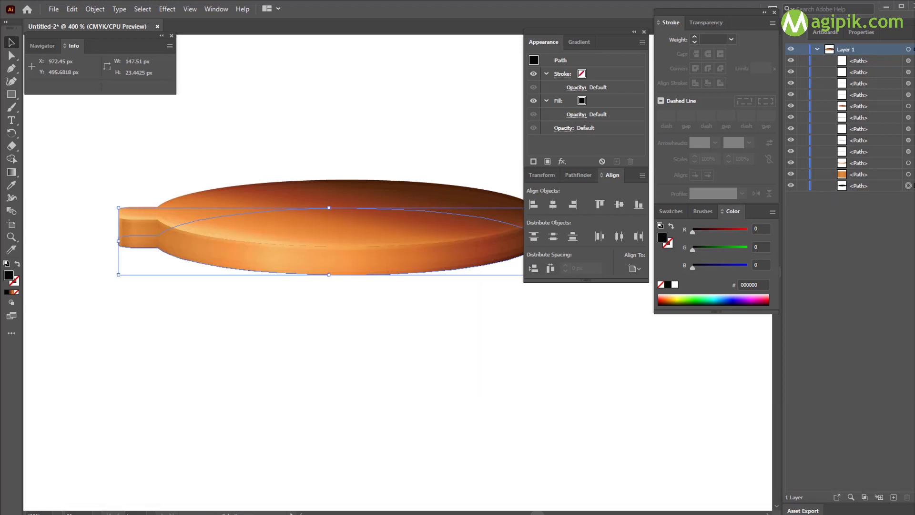
Offset the black base shape outward by 2 px and set the enlarged shape's fill to 10% opacity.
left_click(565, 101)
left_click(95, 9)
mouse_move(145, 271)
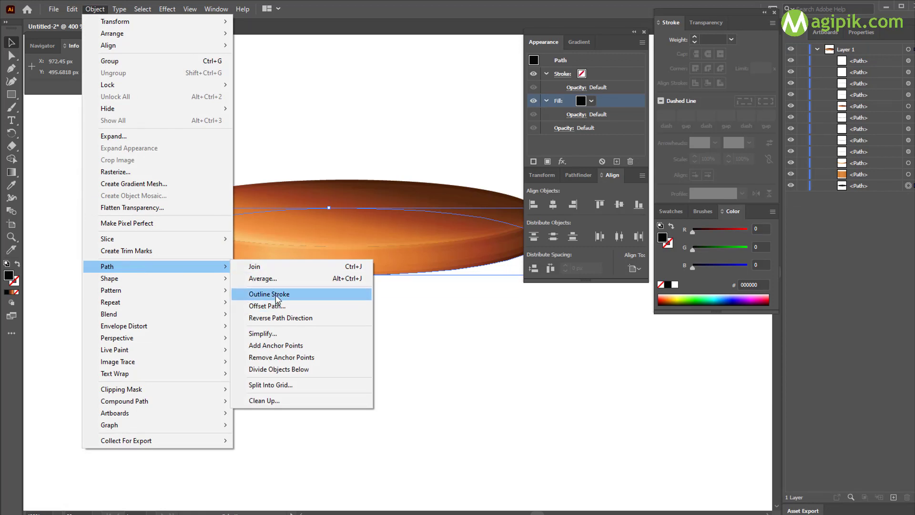
left_click(267, 306)
left_click(519, 315)
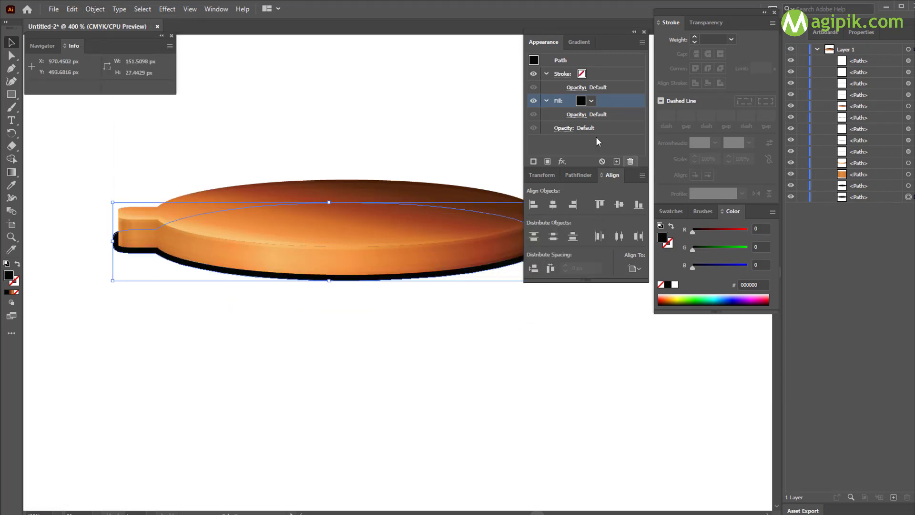
left_click(574, 114)
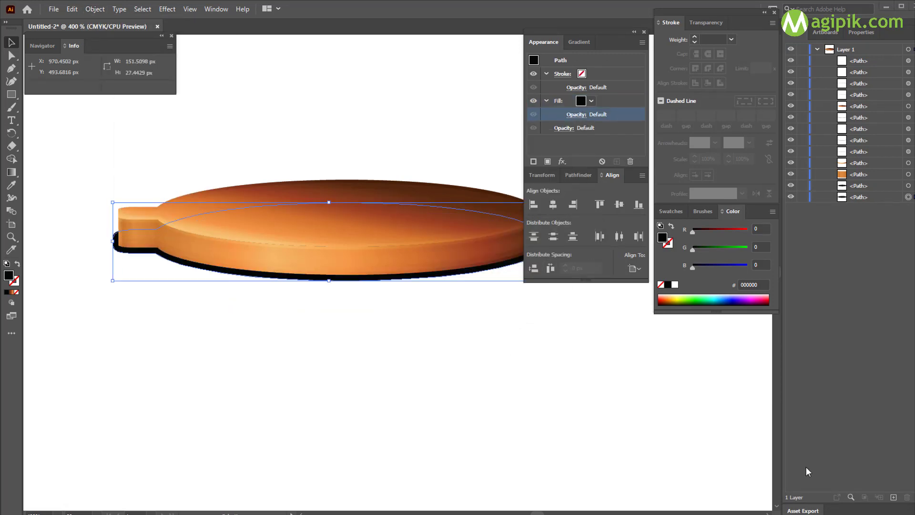
left_click(575, 115)
type("10")
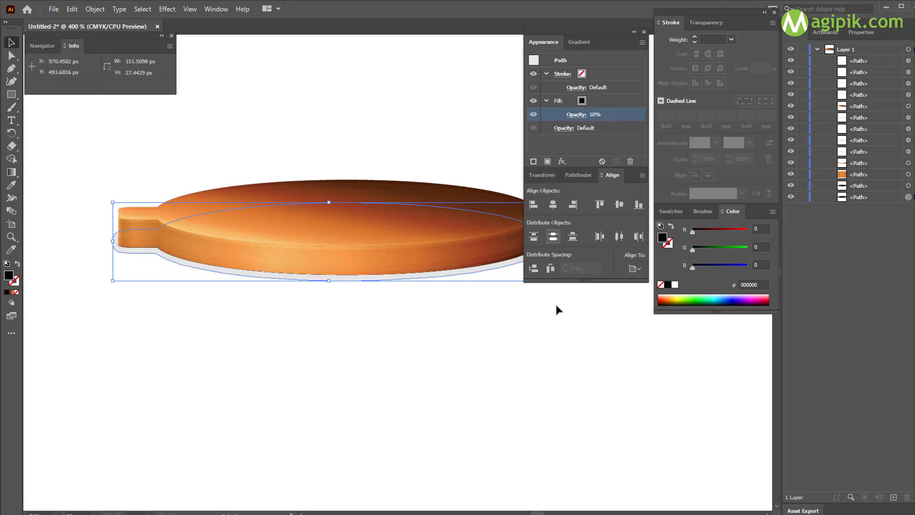
left_click(624, 384)
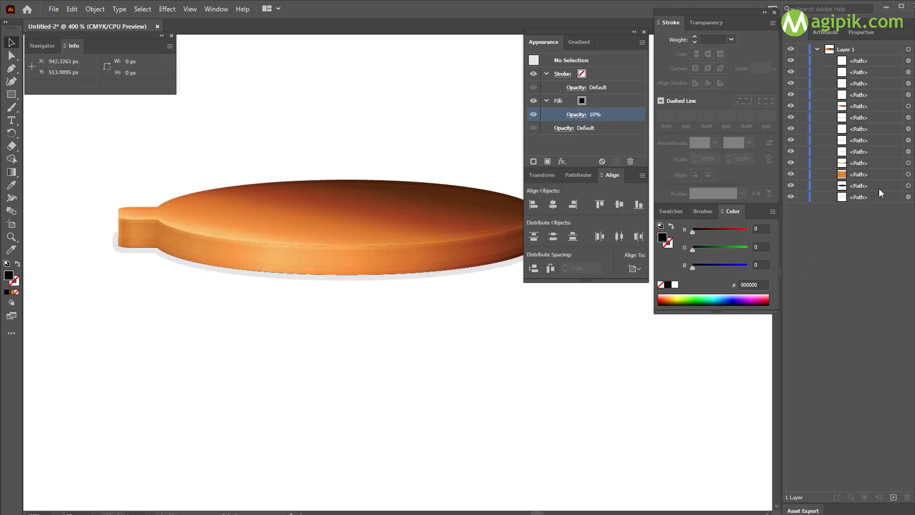
Offset the original black base shape outward by 4 px and set the new larger shape's fill to 5% opacity.
left_click(909, 186)
left_click(95, 9)
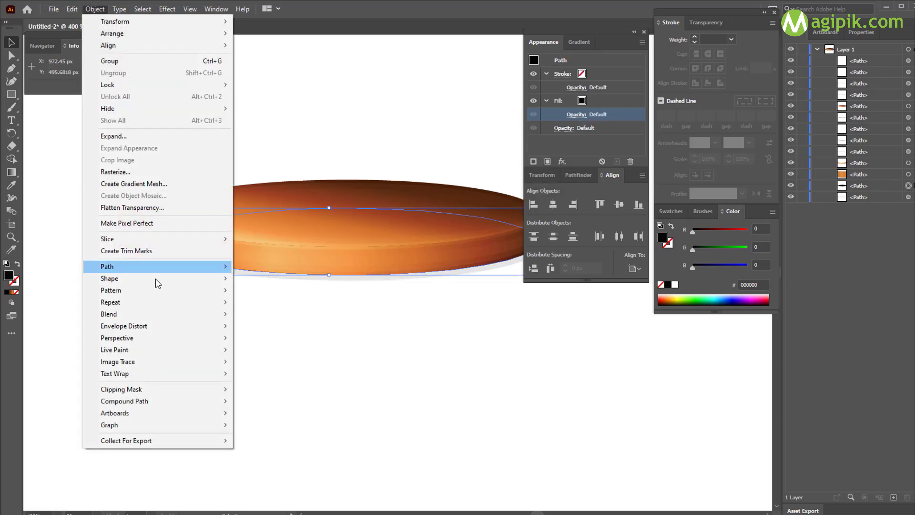
mouse_move(160, 267)
left_click(267, 304)
left_click(506, 315)
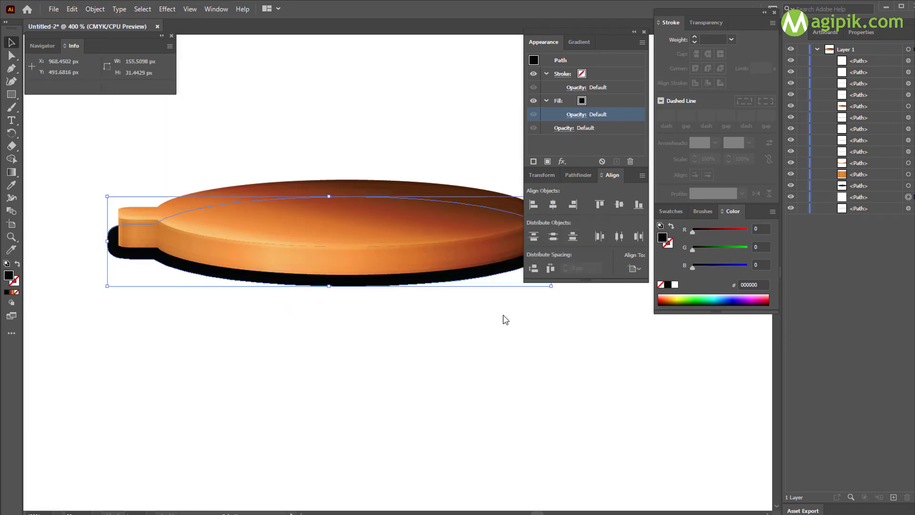
left_click(577, 114)
type("5")
key("Return")
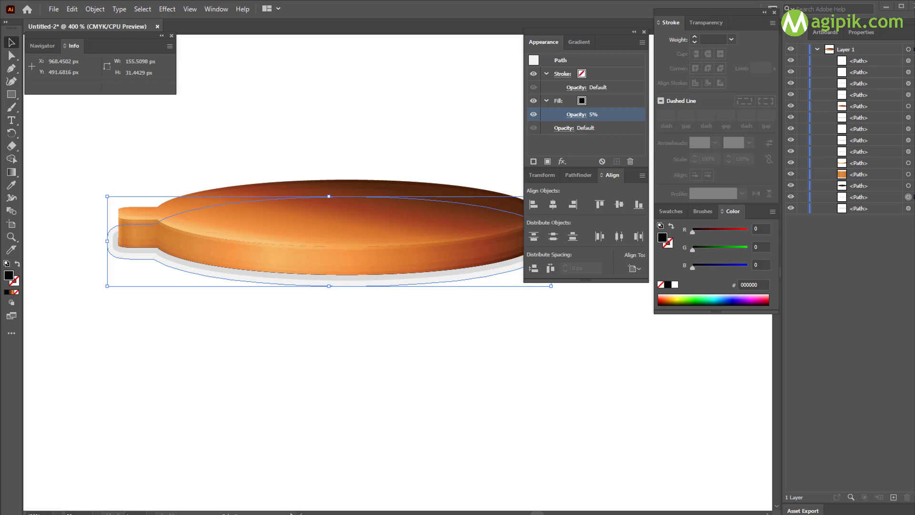
Apply a Gaussian Blur with a 4-pixel radius to the fill of the original black base shape.
left_click(909, 185)
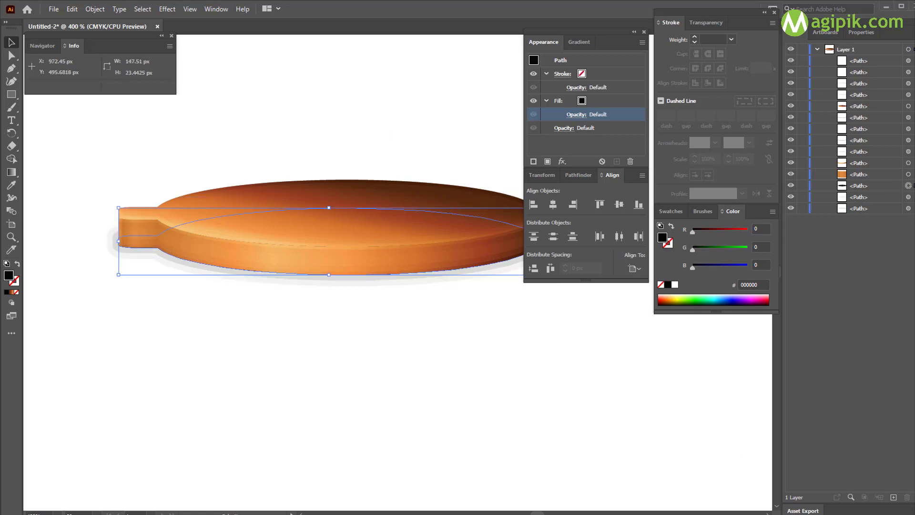
left_click(615, 100)
left_click(168, 9)
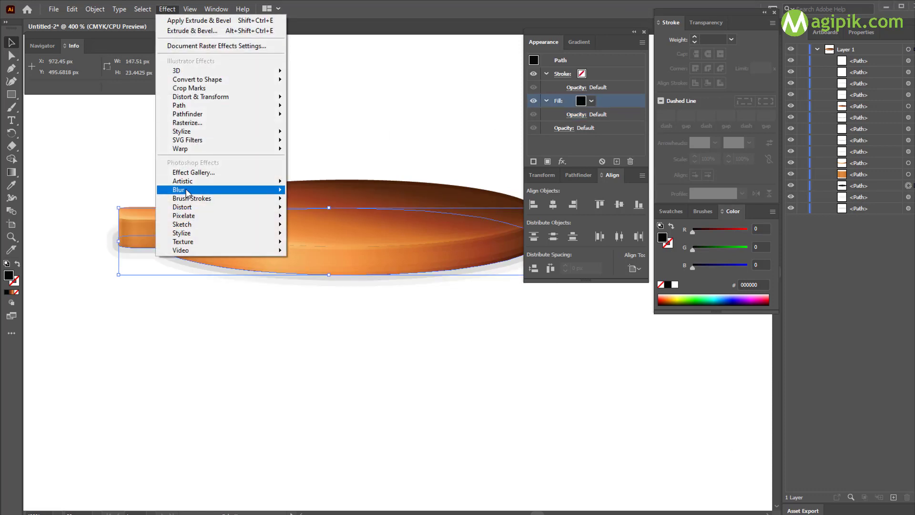
mouse_move(187, 193)
left_click(318, 190)
double_click(553, 272)
type("4")
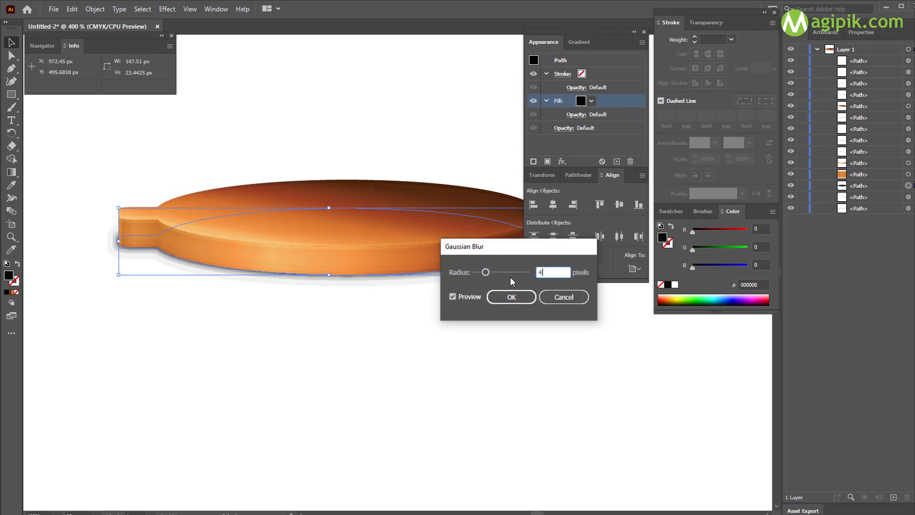
key("Return")
Set the fill opacity of the blurred base shape to 5%.
left_click(577, 128)
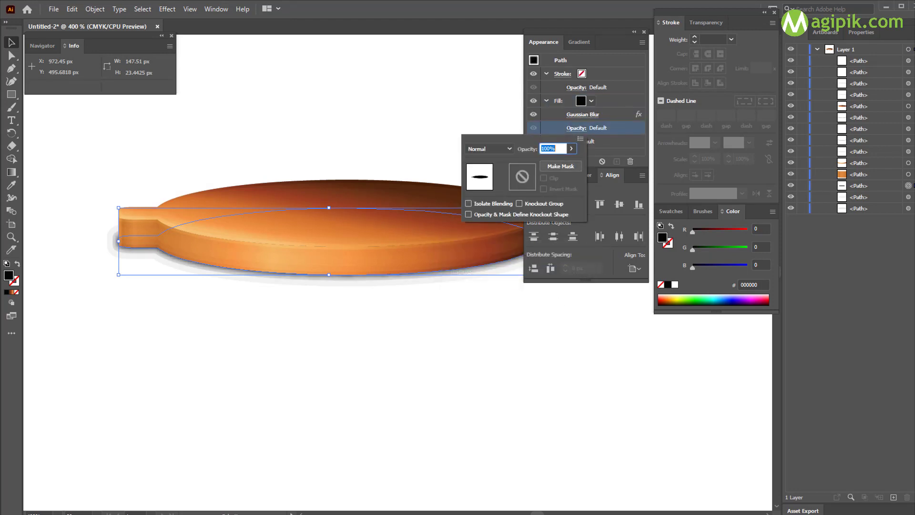
type("10")
key("Return")
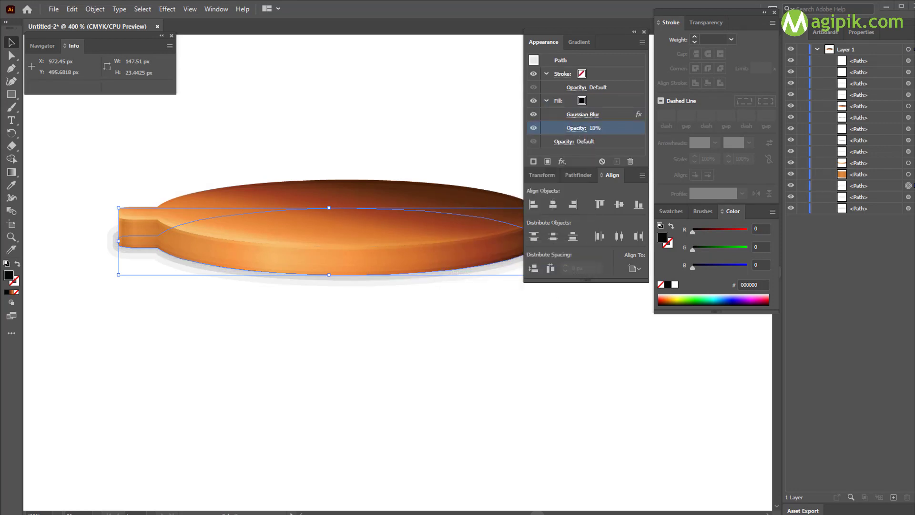
left_click(575, 128)
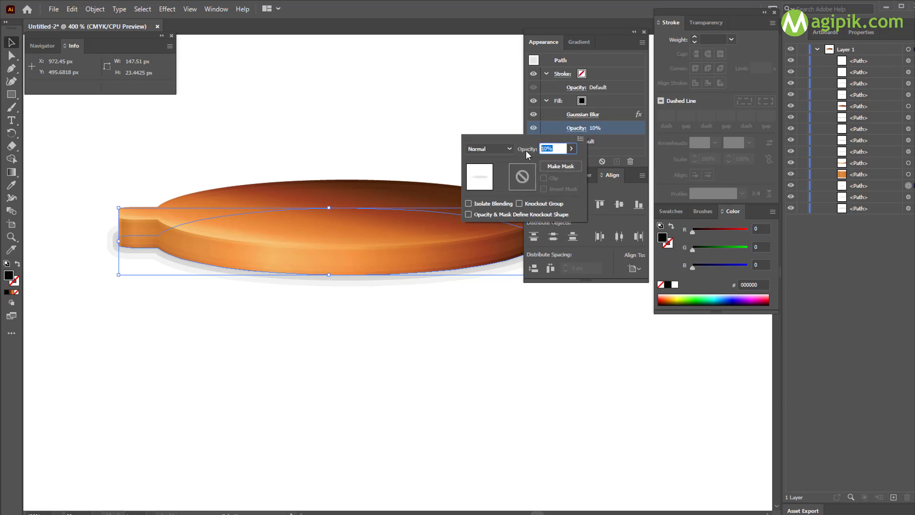
type("5")
key("Return")
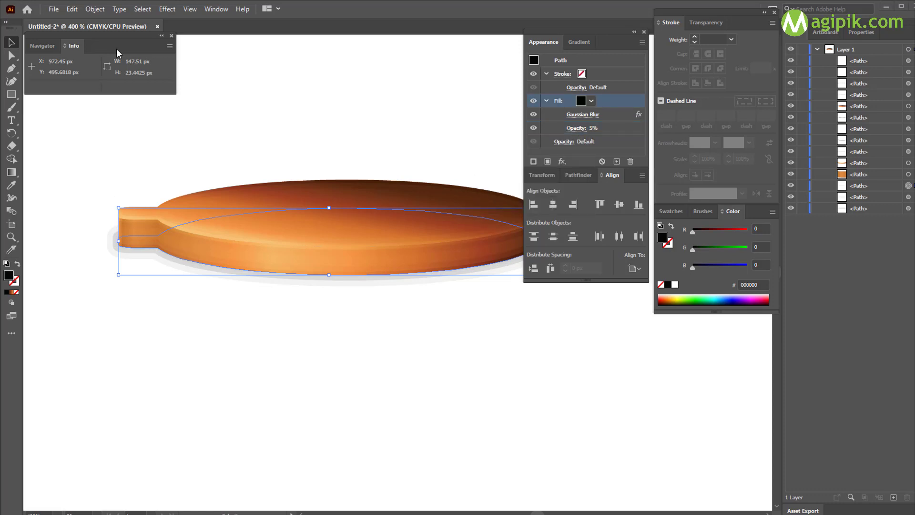
Offset the blurred base shape outward by 4 px to create an enlarged blurred shadow copy.
left_click(167, 9)
left_click(95, 9)
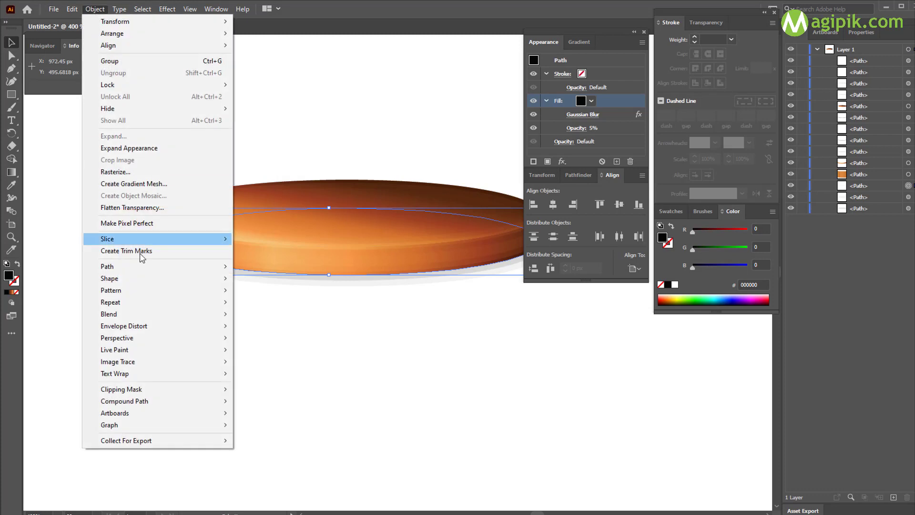
mouse_move(115, 266)
left_click(355, 309)
left_click(526, 315)
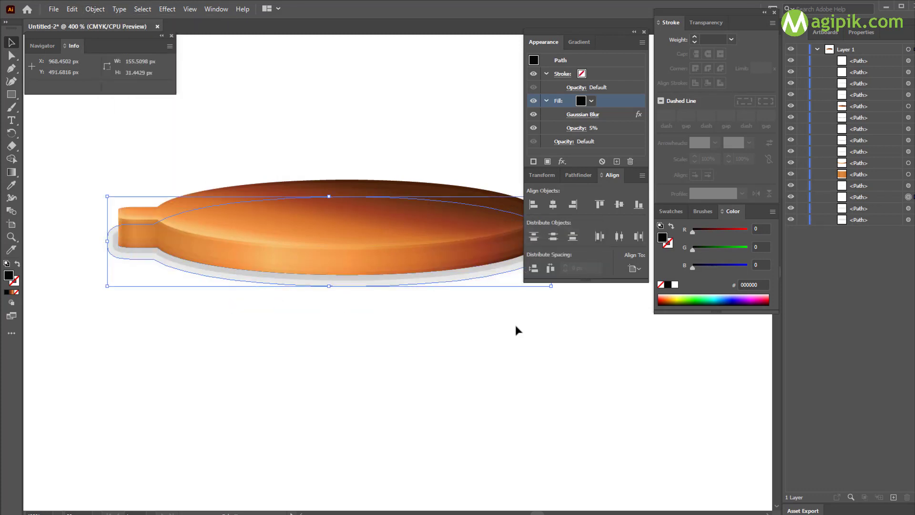
Compare the black shadow paths beneath the disc and delete the redundant one.
left_click(909, 186)
left_click(909, 197)
left_click(908, 208)
left_click(716, 363)
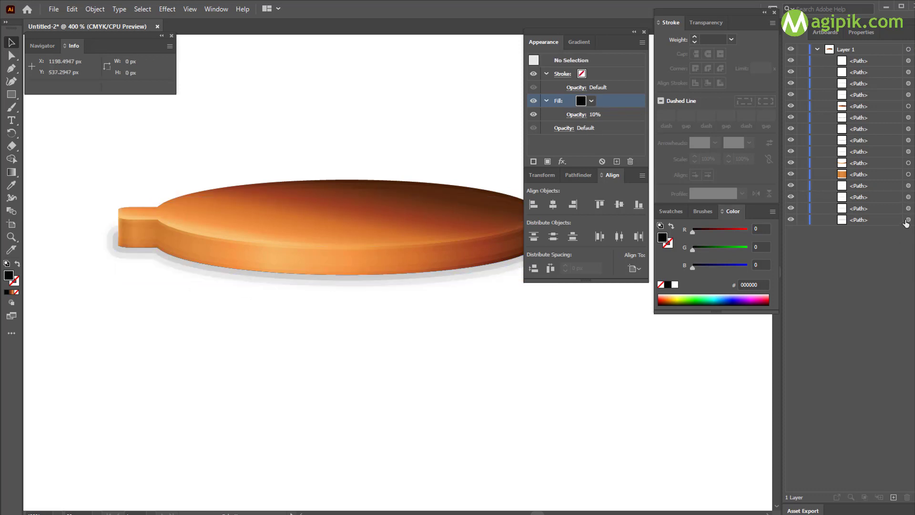
left_click(909, 220)
left_click(908, 197)
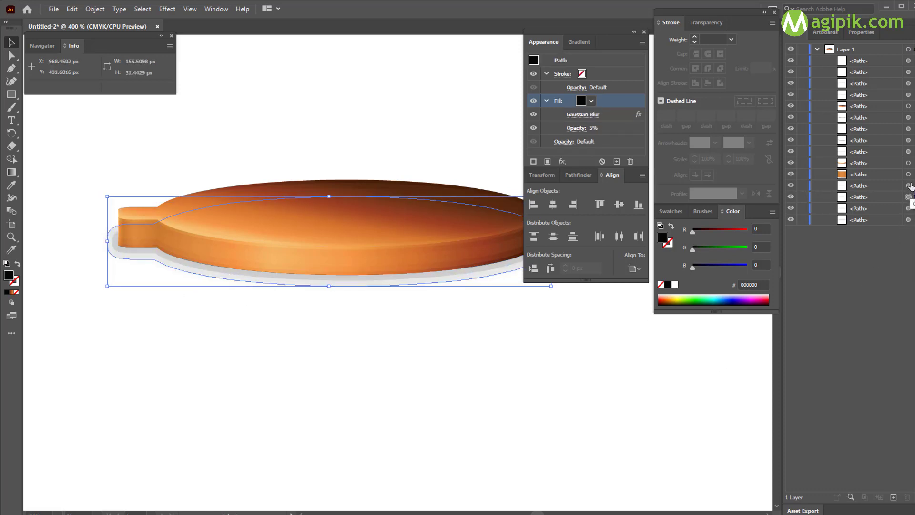
left_click(908, 186)
key("Delete")
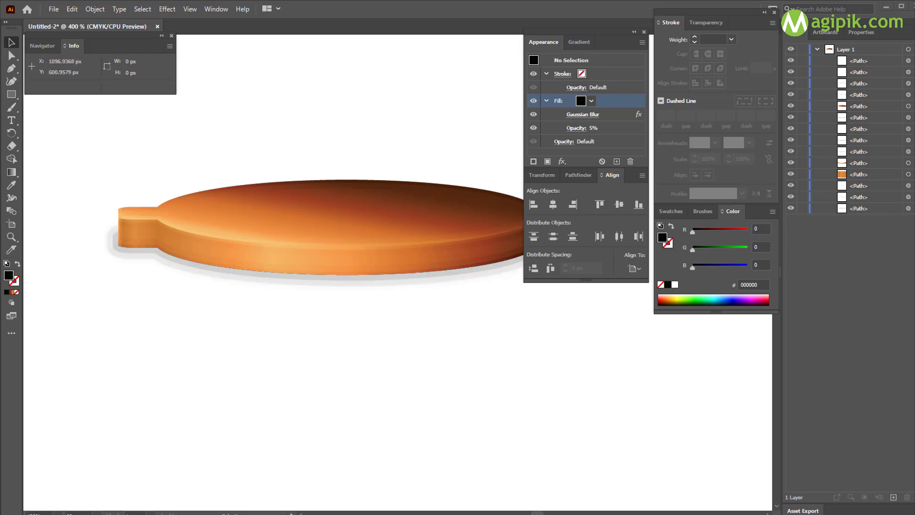
Create a black ellipse 105 px wide and 15 px high on the disc's top face.
right_click(12, 96)
left_click(44, 108)
left_click(317, 202)
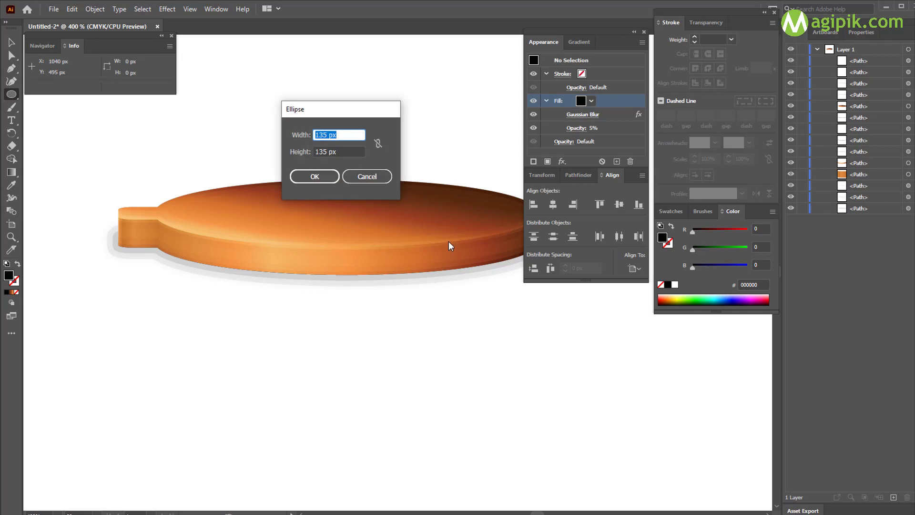
type("105")
key("Tab")
type("15")
key("Return")
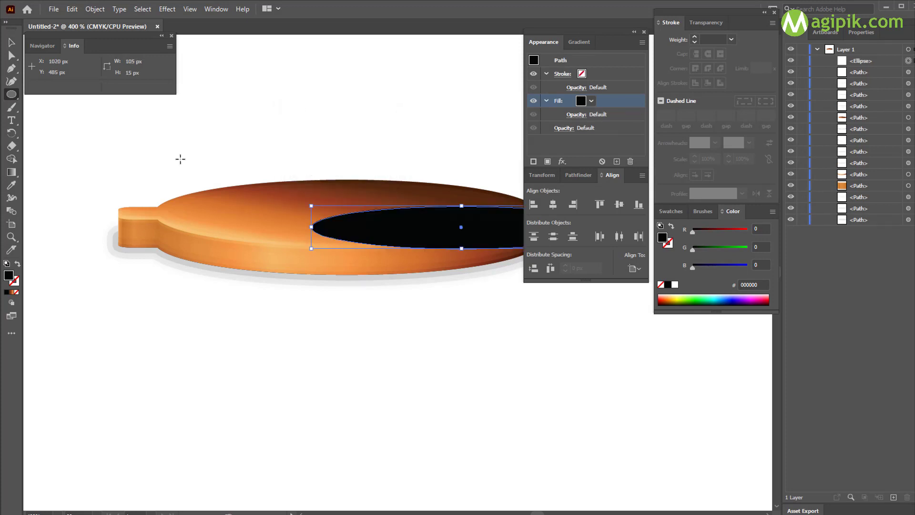
Center the black ellipse horizontally on the disc's gradient top face and align their top edges.
key("v")
left_click(241, 207, "shift")
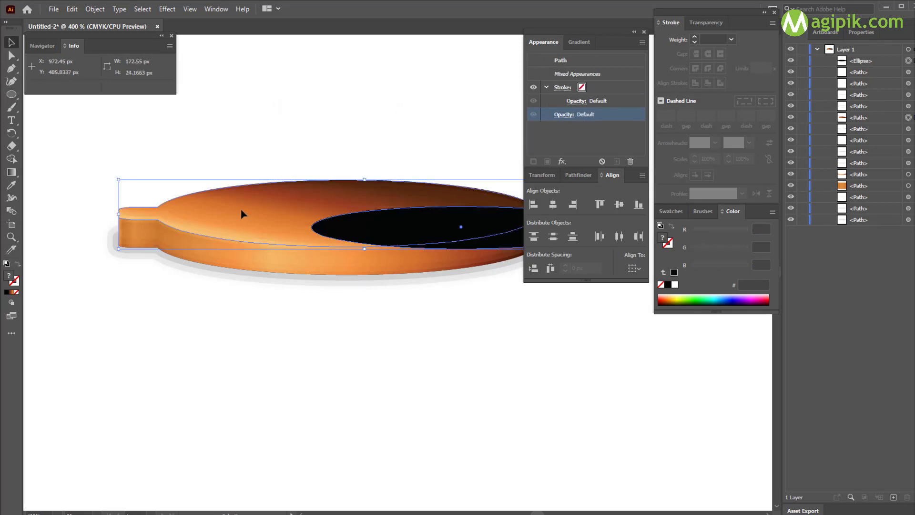
left_click(553, 205)
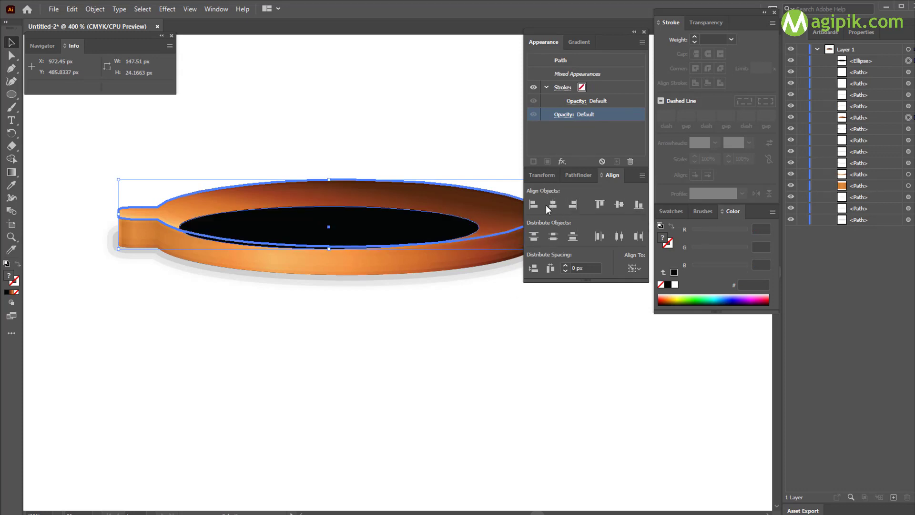
left_click(600, 204)
left_click(435, 287)
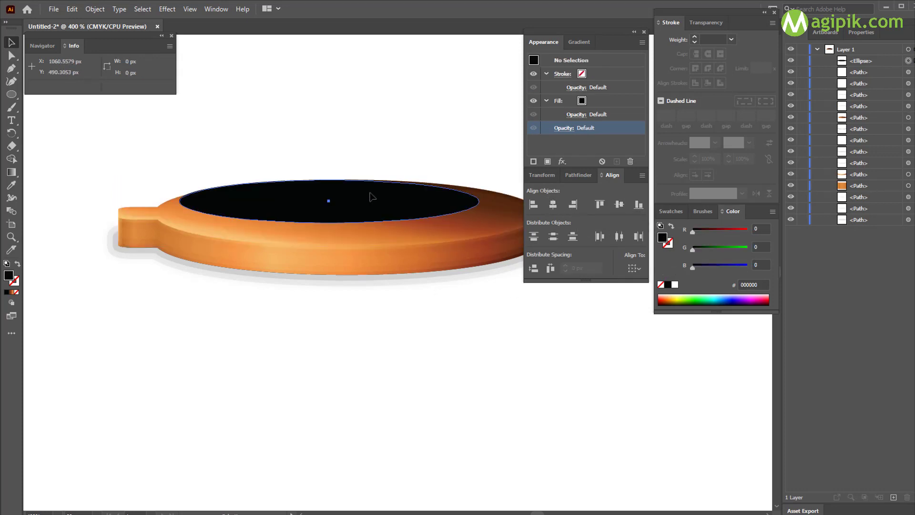
Move the black ellipse about 11 px to the right and align its top edge with the disc's top face.
left_click_drag(366, 203, 402, 201)
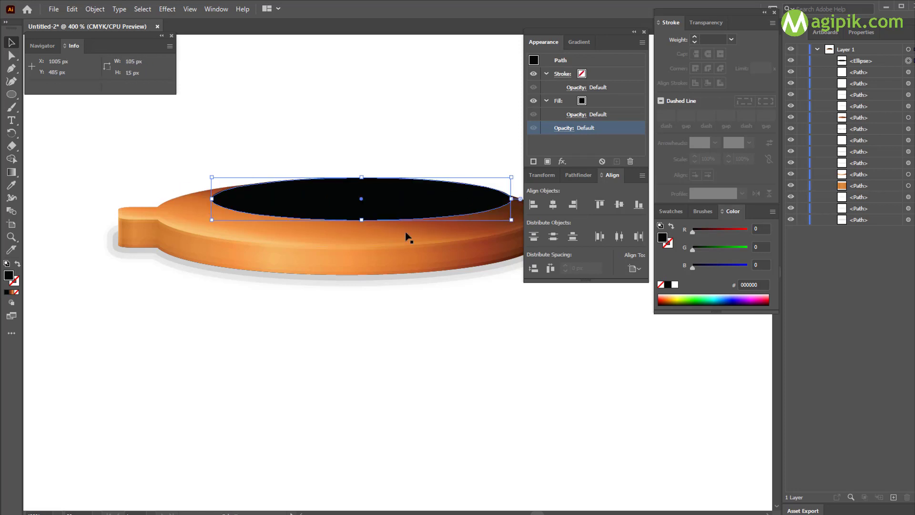
left_click(374, 241)
left_click(347, 231)
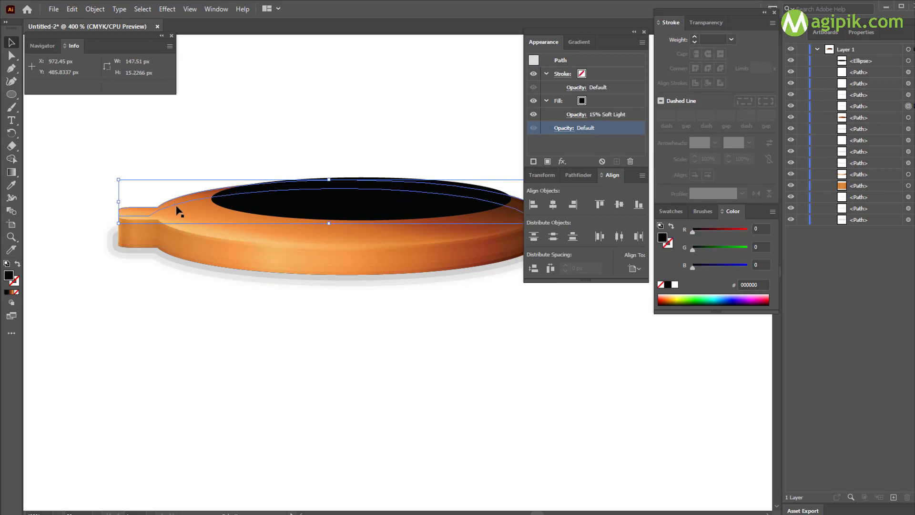
left_click(246, 214)
left_click(199, 216)
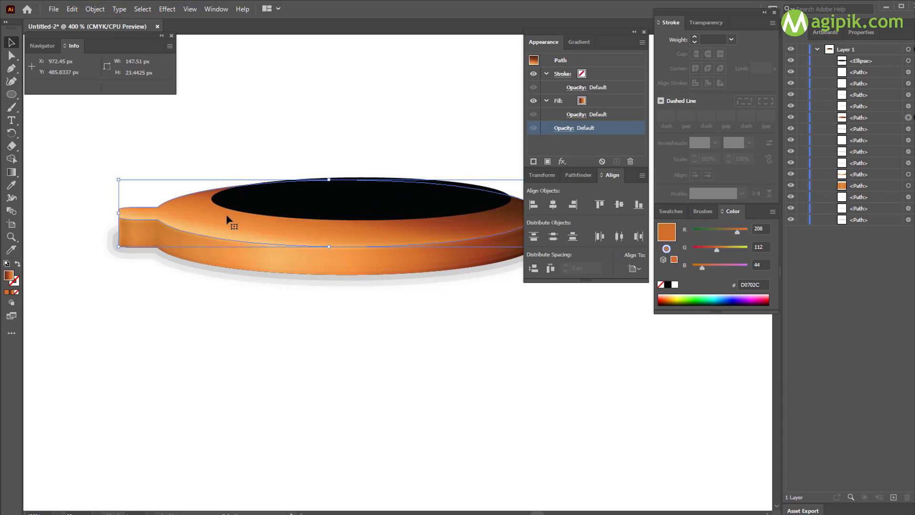
left_click(220, 209)
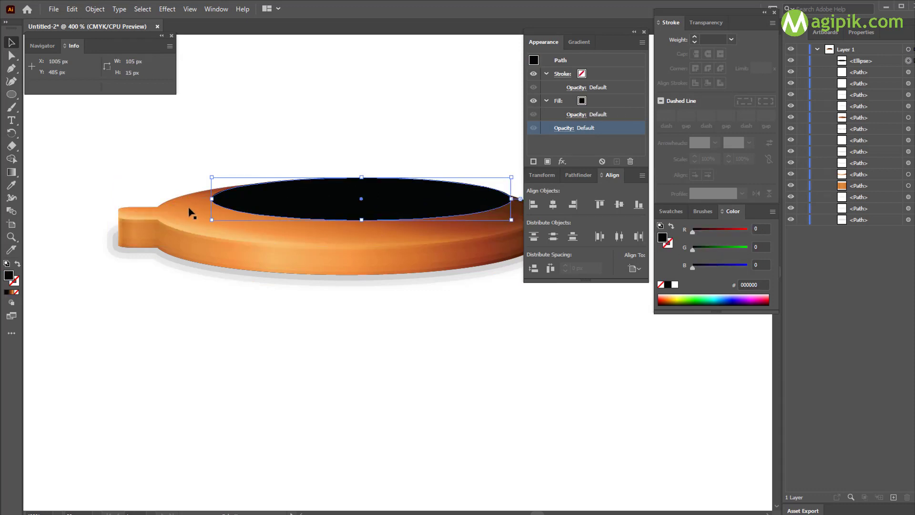
left_click(193, 215, "shift")
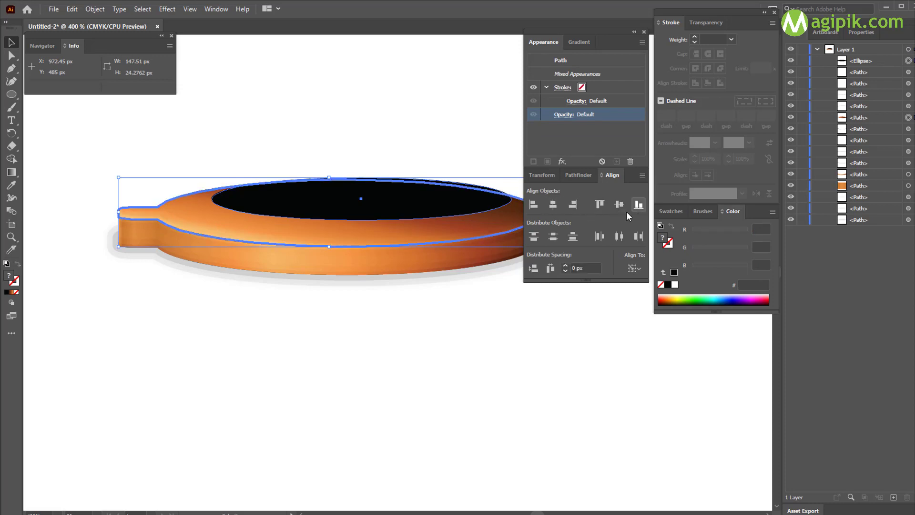
left_click(599, 204)
left_click(517, 333)
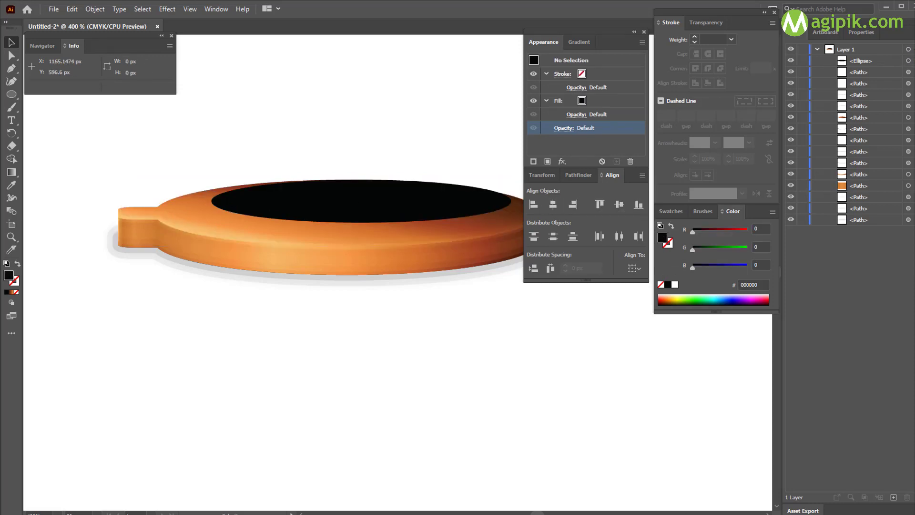
Reselect the black ellipse with the disc's top face and realign their top edges.
left_click_drag(380, 210, 351, 216)
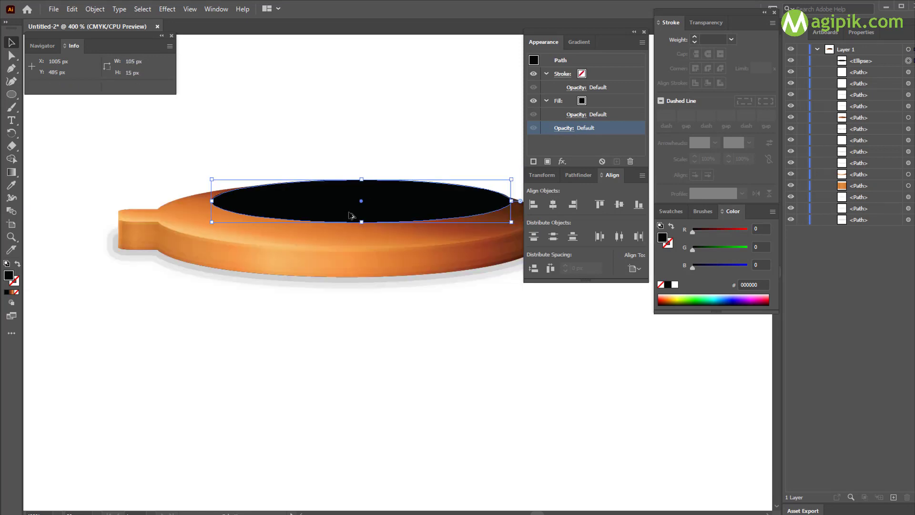
left_click(275, 236)
left_click(351, 208, "shift")
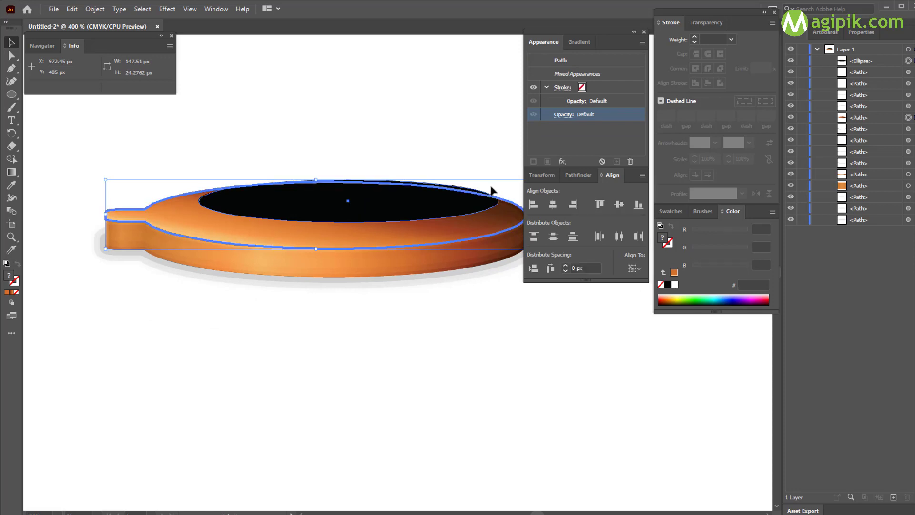
left_click(594, 204)
left_click(488, 330)
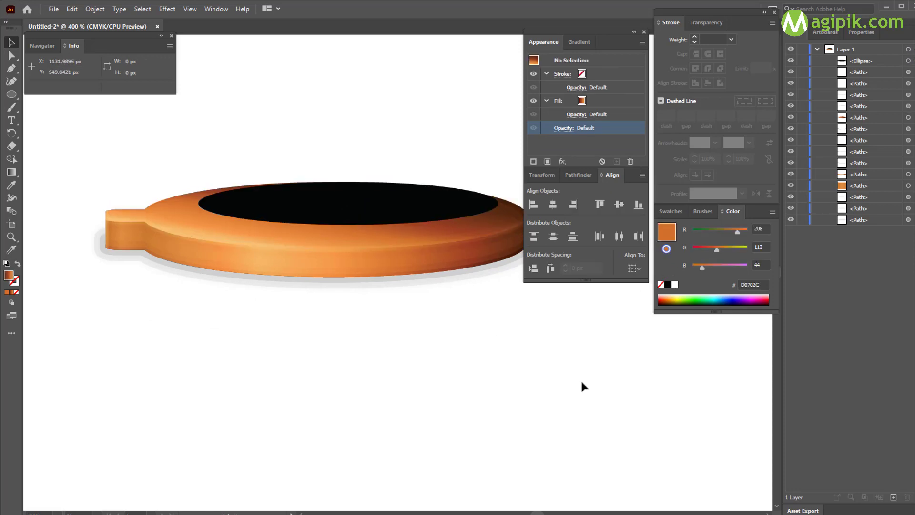
Fill the black ellipse with a radial gradient reduced to its two end stops.
left_click(410, 210)
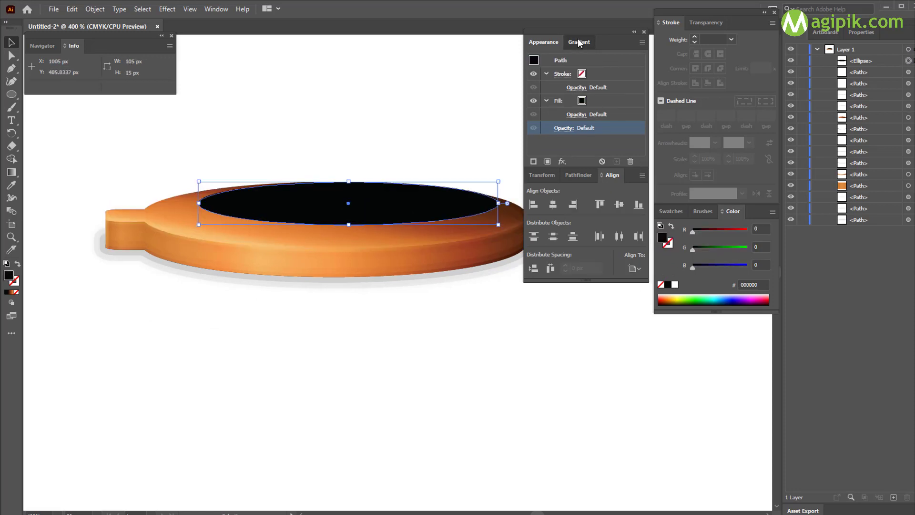
left_click(579, 42)
left_click(535, 61)
left_click(591, 59)
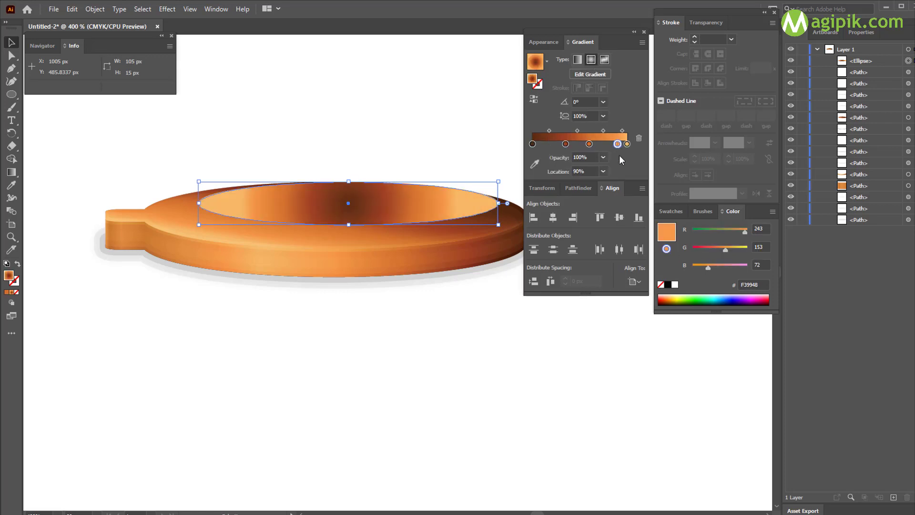
Set the starting color stop of the ellipse's radial gradient to RGB 60, 60, 65.
left_click(532, 144)
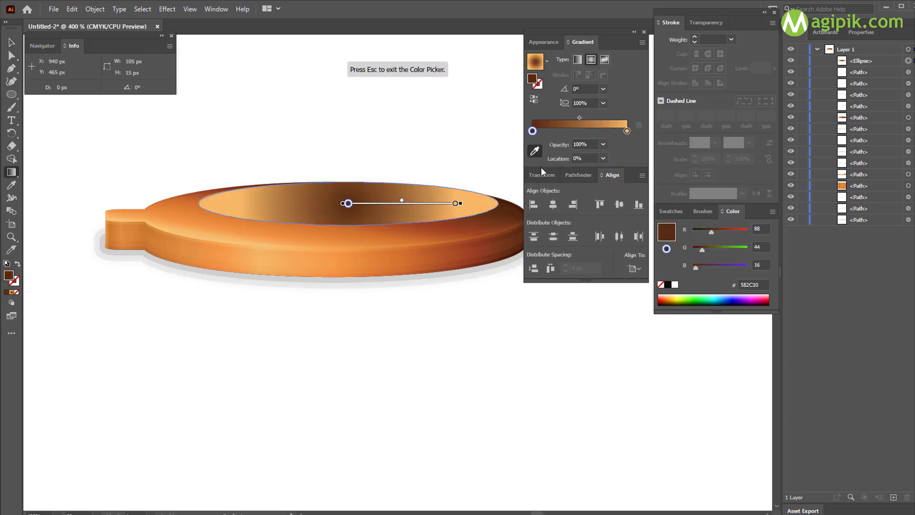
type("60")
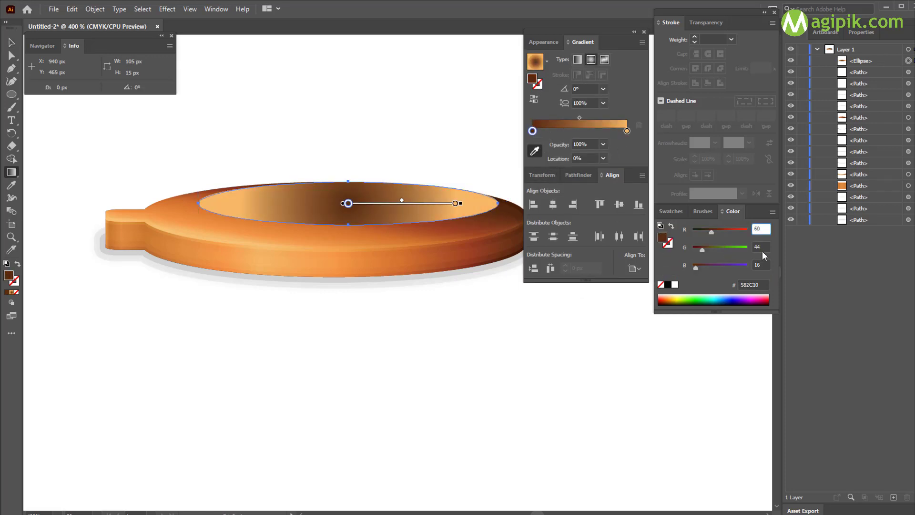
left_click(762, 248)
type("65")
key("Tab")
type("65")
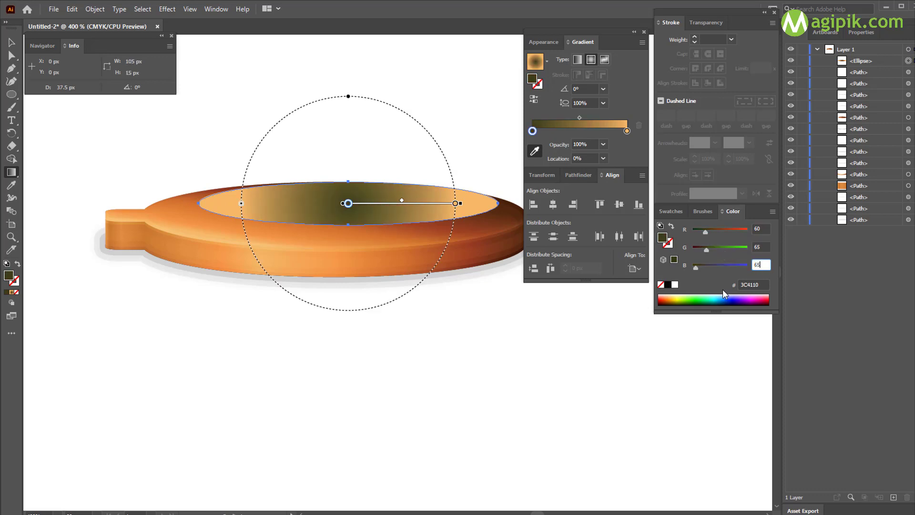
key("Return")
left_click(762, 247)
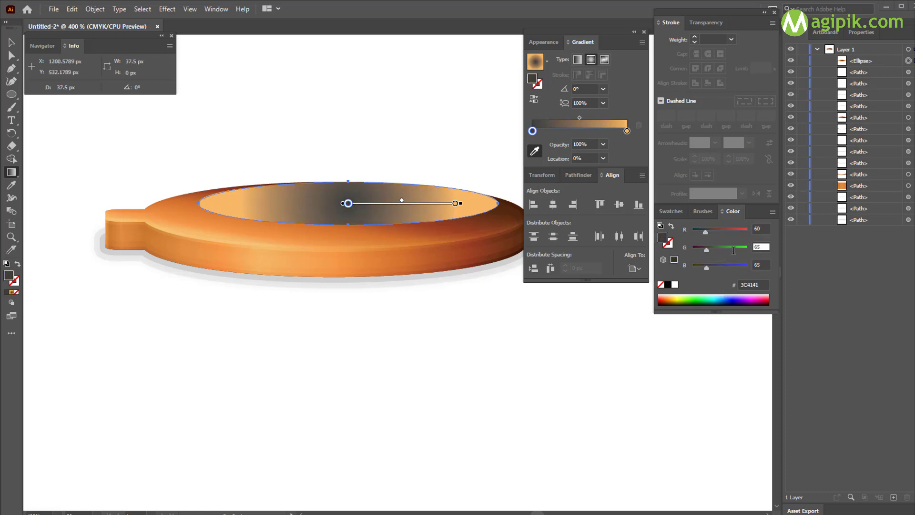
type("60")
key("Return")
Set the ending color stop of the ellipse's radial gradient to RGB 20, 20, 25.
left_click(627, 131)
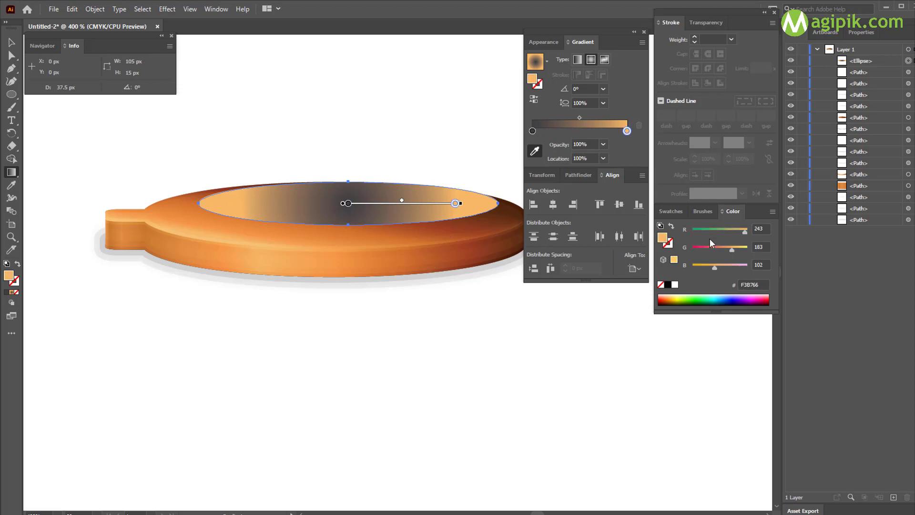
left_click(761, 228)
type("20")
key("Tab")
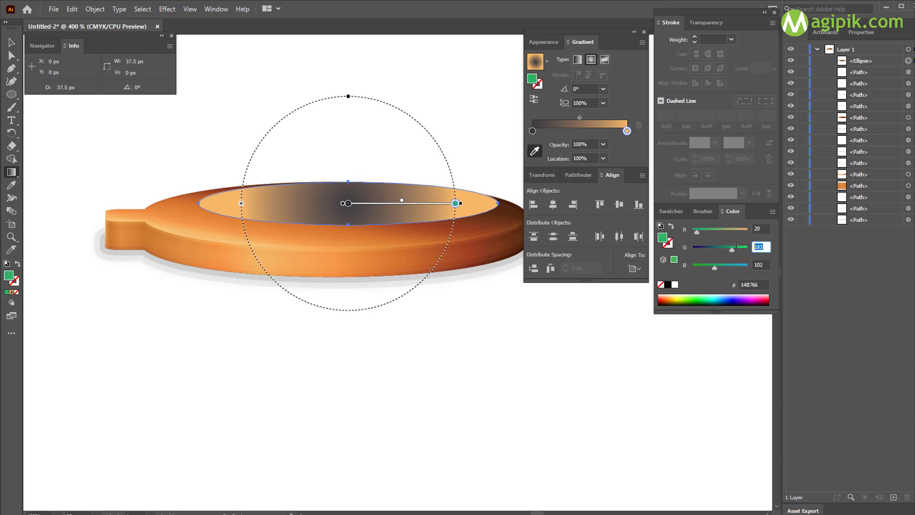
type("20")
key("Tab")
type("25")
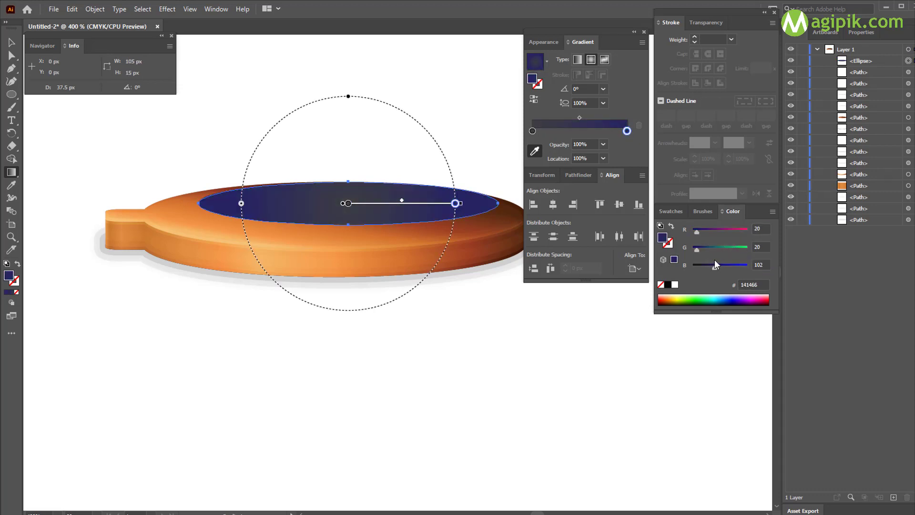
key("Return")
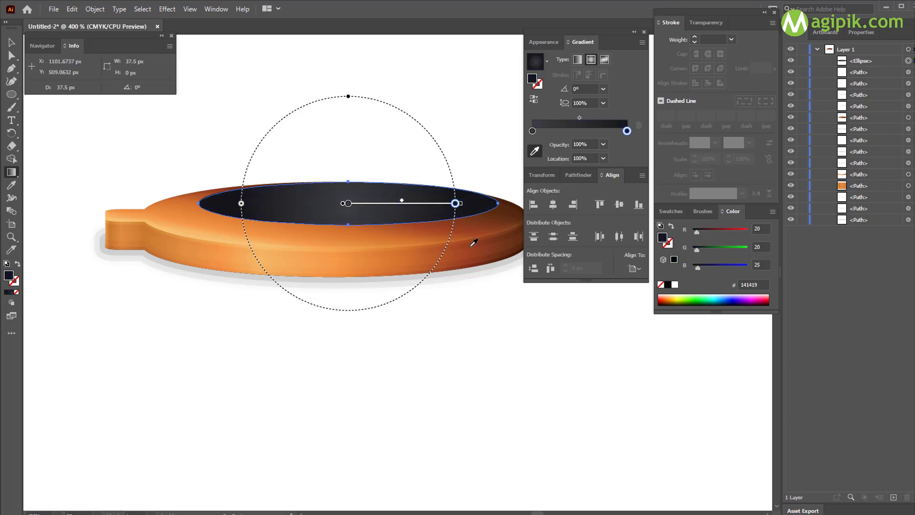
Reshape the ellipse's radial gradient with the Gradient tool, centering it near the lower-left edge and flattening it to about 24% aspect ratio.
left_click(11, 55)
left_click(12, 172)
mouse_move(253, 218)
left_mouse_down()
mouse_move(454, 190)
mouse_move(348, 209)
mouse_move(336, 174)
mouse_move(335, 189)
mouse_move(370, 168)
left_mouse_up()
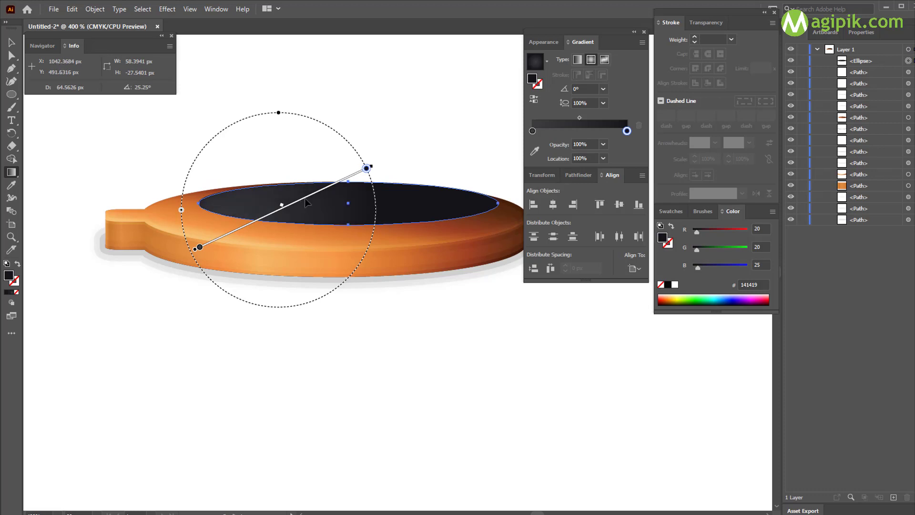
left_click_drag(307, 201, 352, 174)
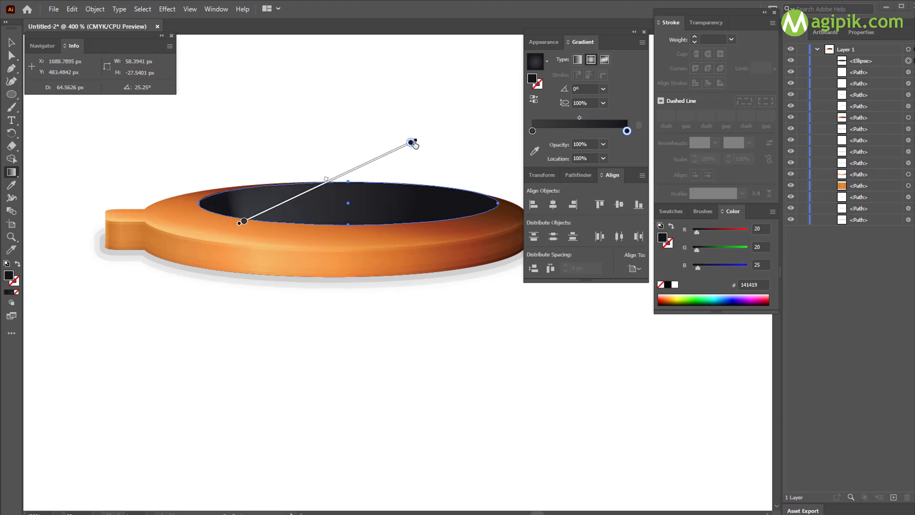
mouse_move(414, 144)
left_mouse_down()
mouse_move(428, 177)
mouse_move(427, 264)
left_mouse_up()
left_click_drag(326, 136, 317, 187)
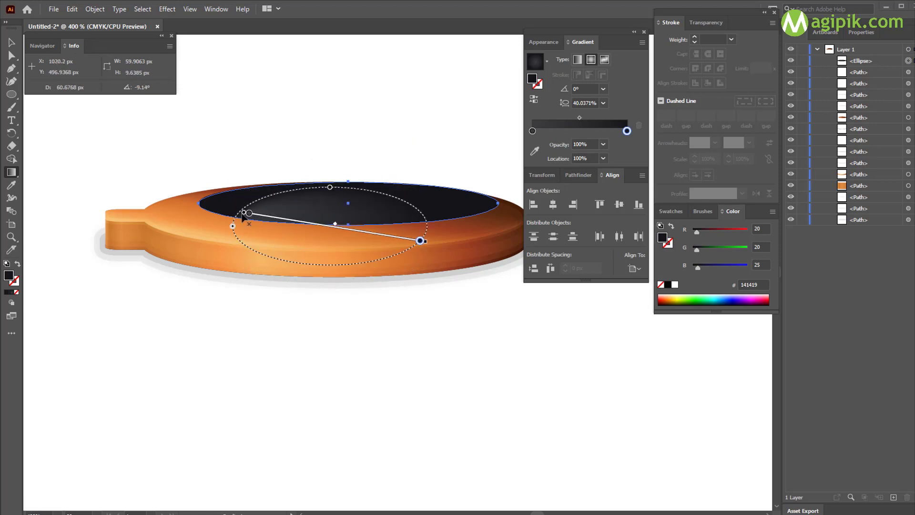
mouse_move(244, 213)
left_mouse_down()
mouse_move(362, 229)
mouse_move(296, 230)
left_mouse_up()
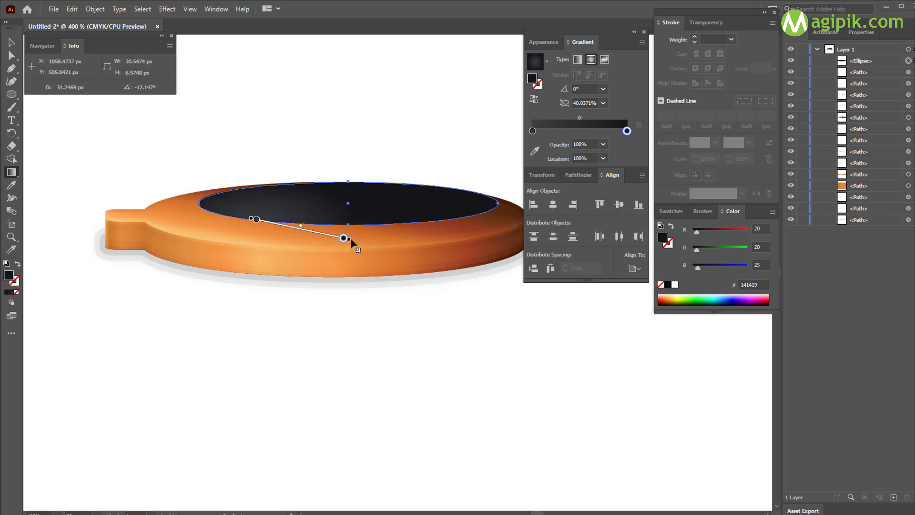
left_click_drag(352, 240, 354, 231)
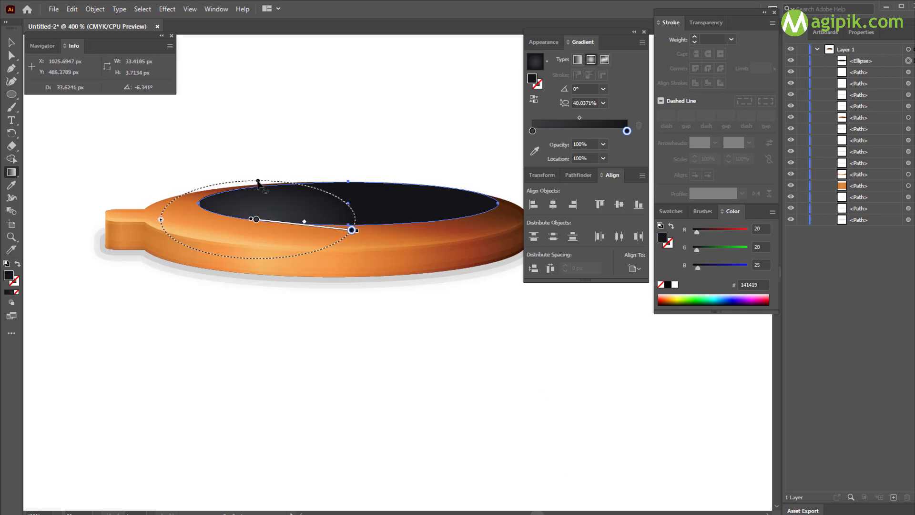
left_click_drag(259, 184, 258, 196)
key("v")
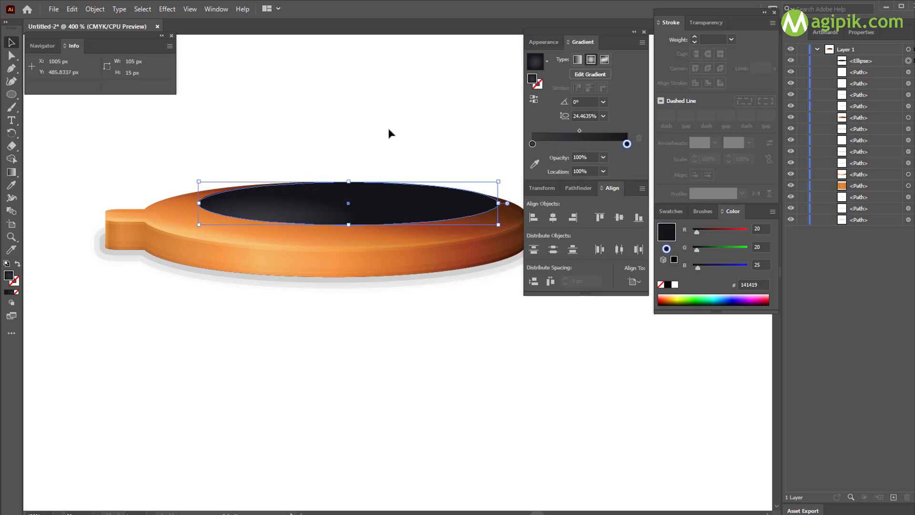
Apply a black Multiply drop shadow to the dark ellipse with 10% opacity, 0 px X offset, 1 px Y offset and 0 px blur.
left_click(167, 9)
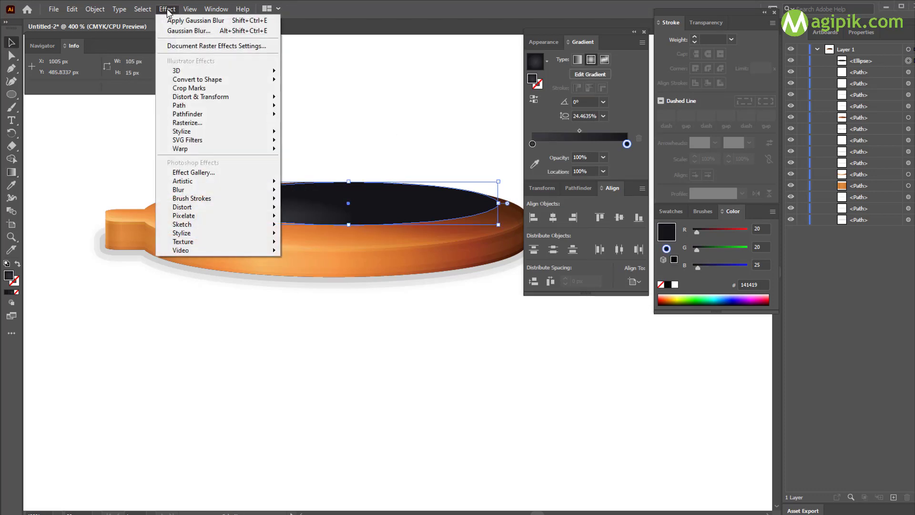
mouse_move(214, 131)
left_click(317, 133)
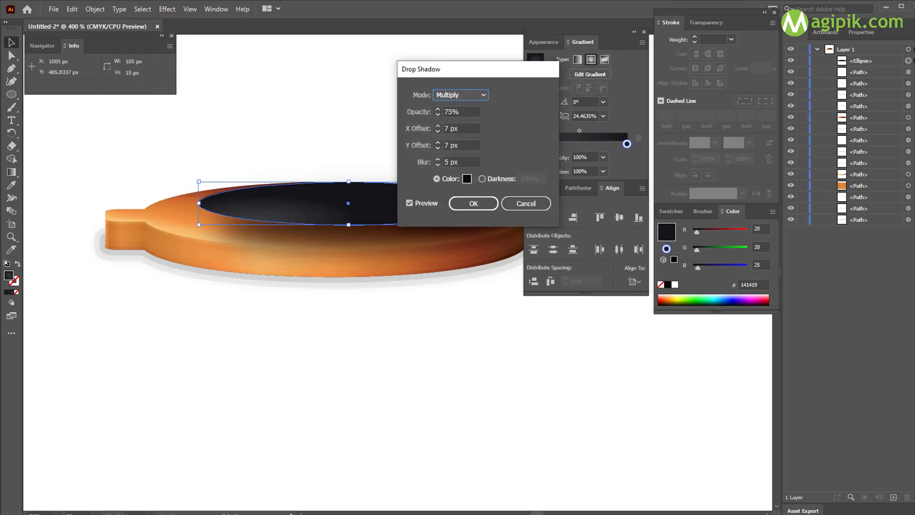
key("Tab")
type("10")
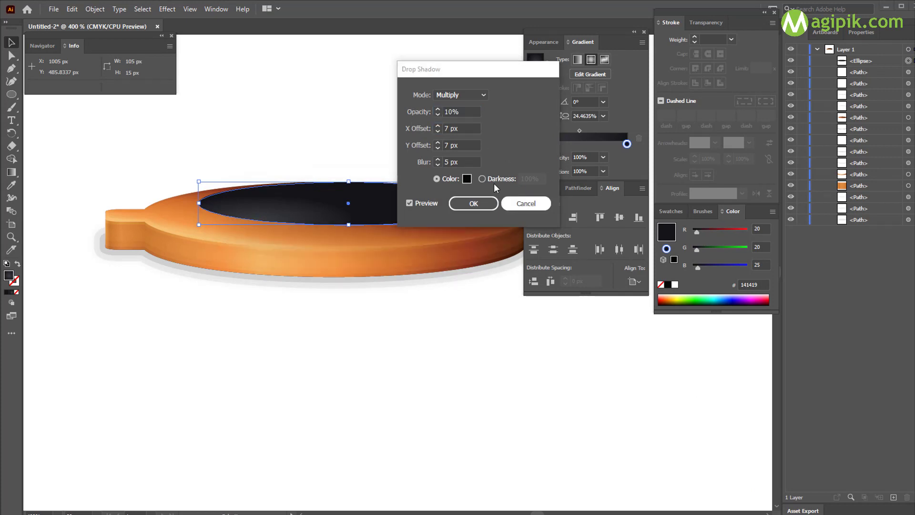
left_click_drag(464, 129, 391, 146)
type("0")
key("Tab")
type("1")
key("Tab")
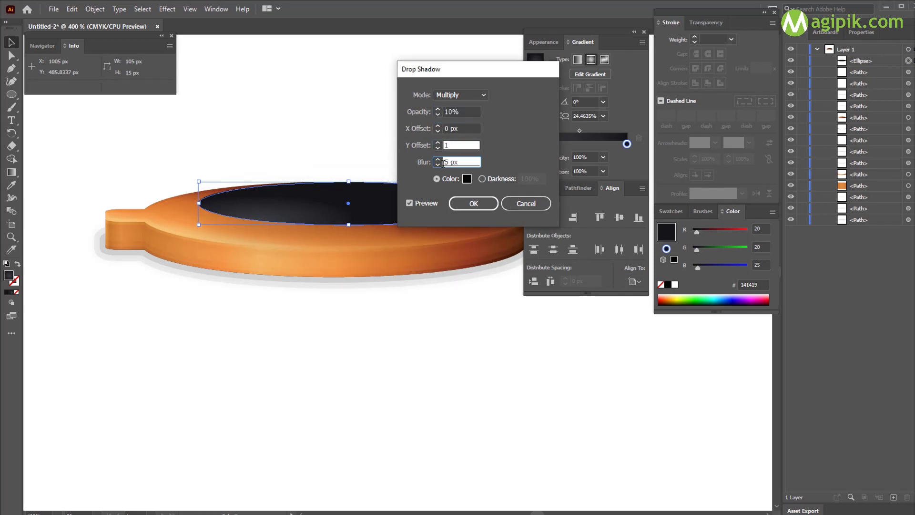
key("BackSpace")
type("0")
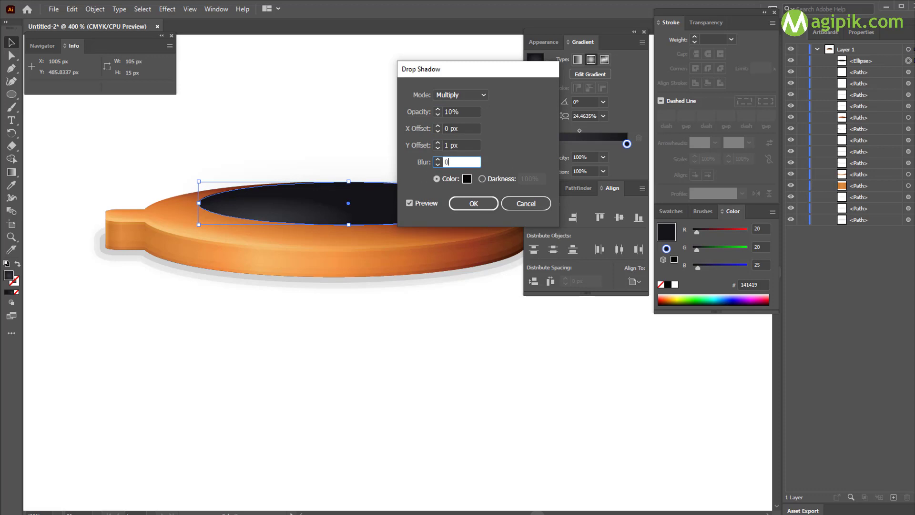
left_click(467, 179)
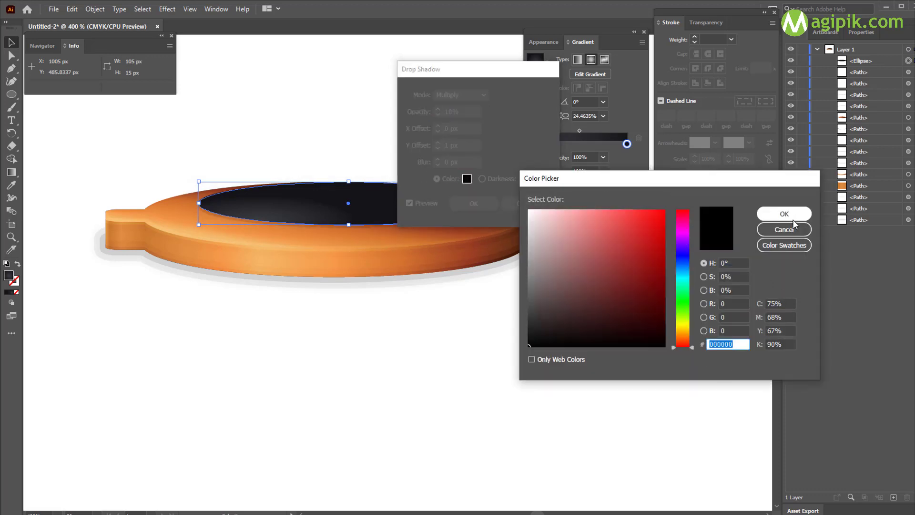
left_click(793, 219)
left_click(474, 203)
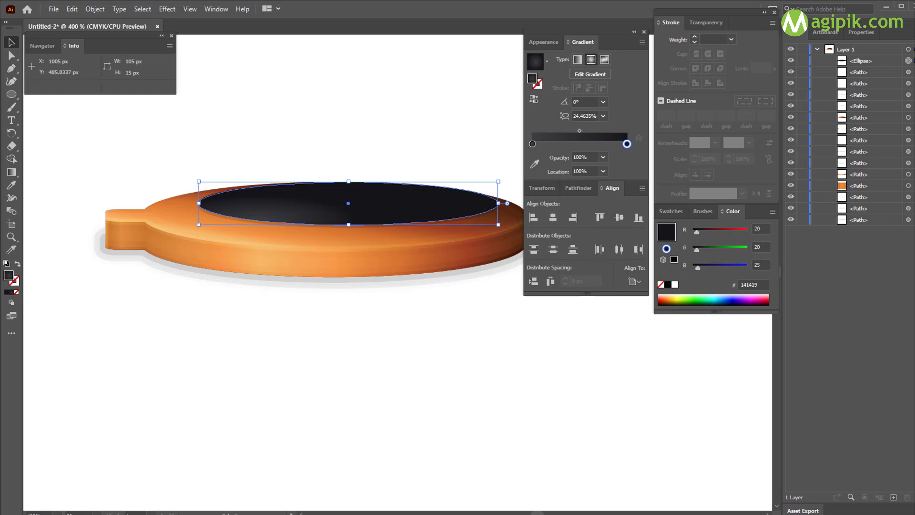
Add a second Multiply drop shadow to the dark ellipse with 25% opacity and 3 px blur, keeping the same offsets.
left_click(167, 9)
mouse_move(258, 130)
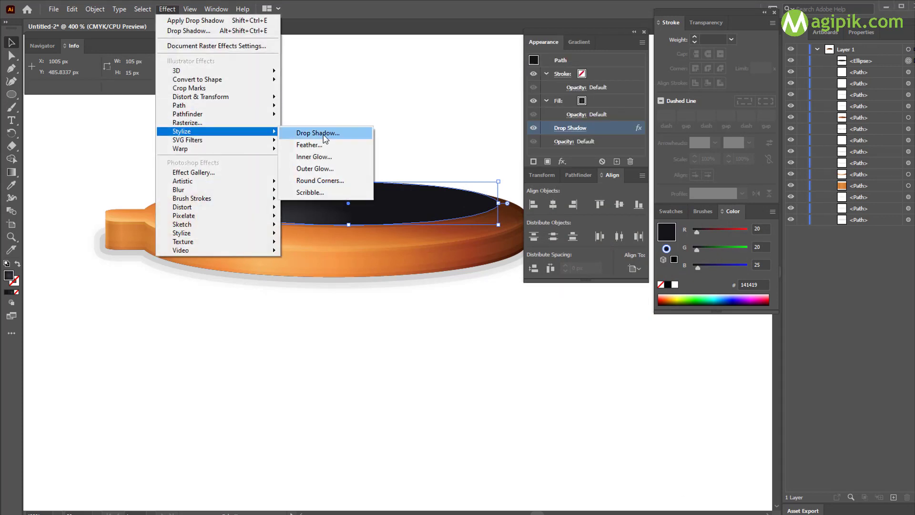
left_click(317, 129)
left_click(523, 287)
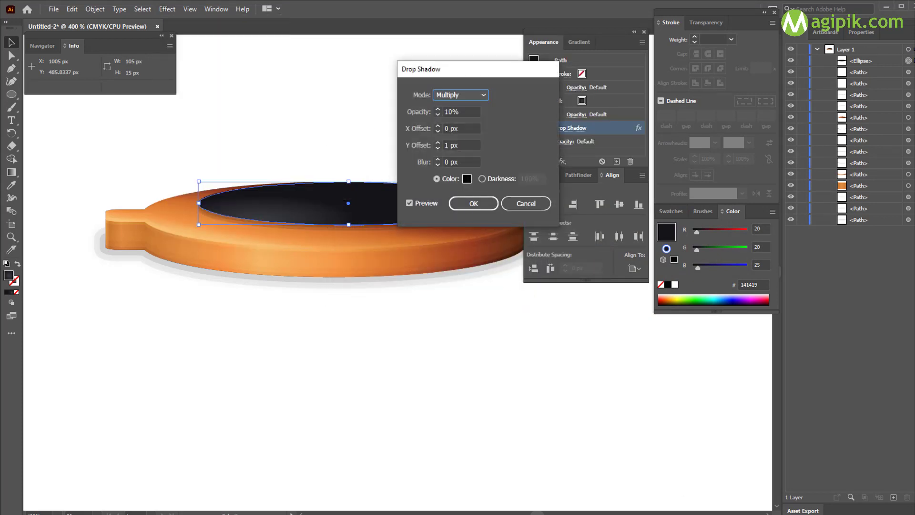
left_click(456, 111)
type("25")
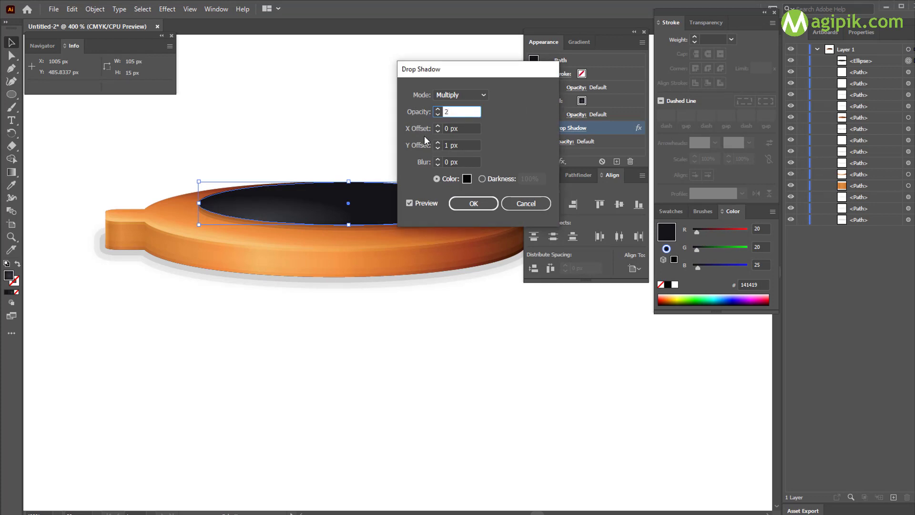
key("Tab")
key("Tab")
key("Tab")
type("3")
left_click(478, 204)
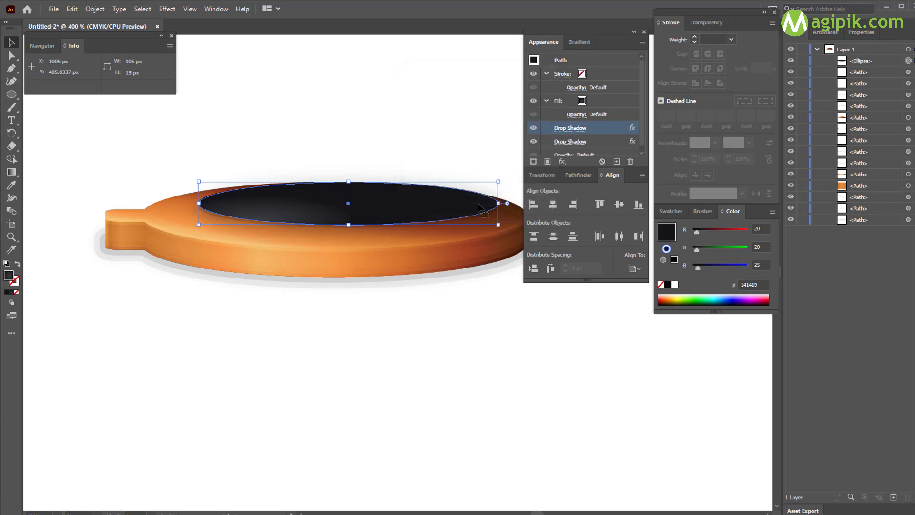
left_click(162, 363)
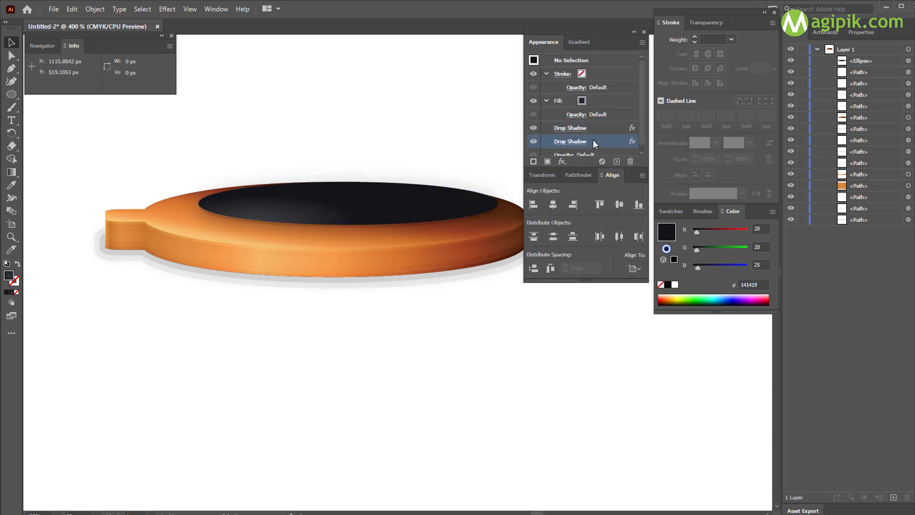
Group all the disc, tab, shadow and ellipse shapes into one object.
scroll(362, 321, "down", 1)
left_click_drag(149, 172, 497, 329)
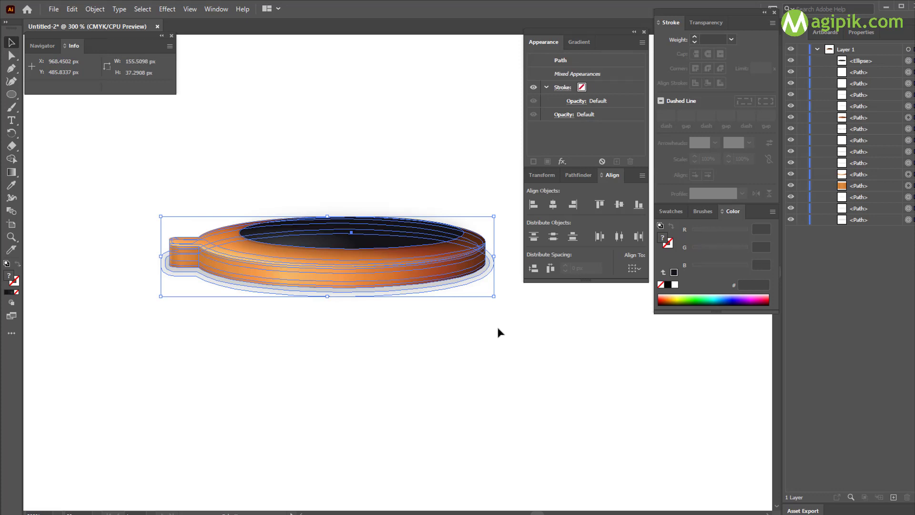
key("ctrl+g")
left_click(769, 463)
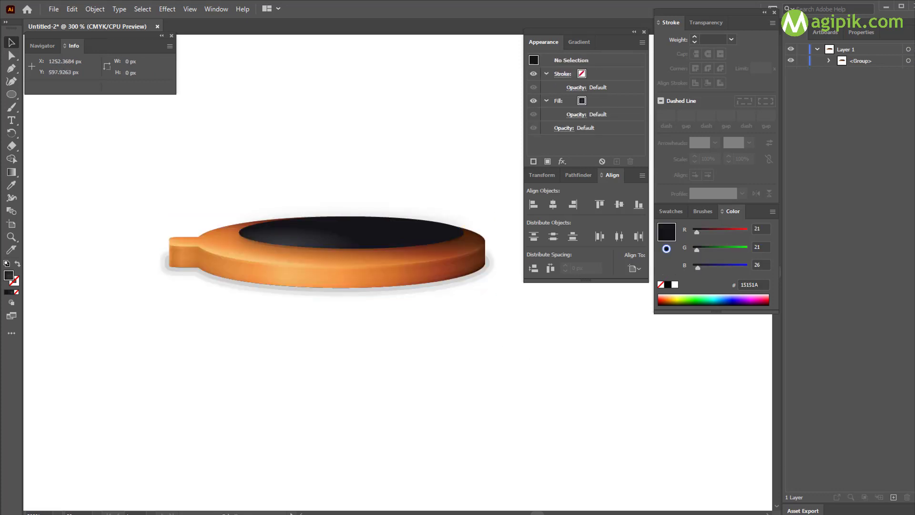
Create a 125 by 120 px rectangle over the disc.
scroll(293, 371, "up", 3)
left_click_drag(12, 94, 55, 93)
left_click(291, 185)
type("125")
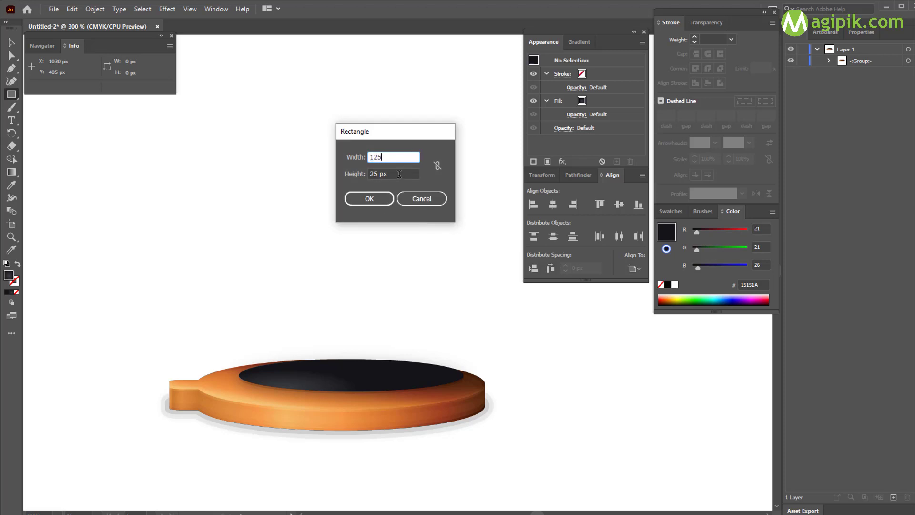
key("Tab")
type("120")
key("Return")
key("v")
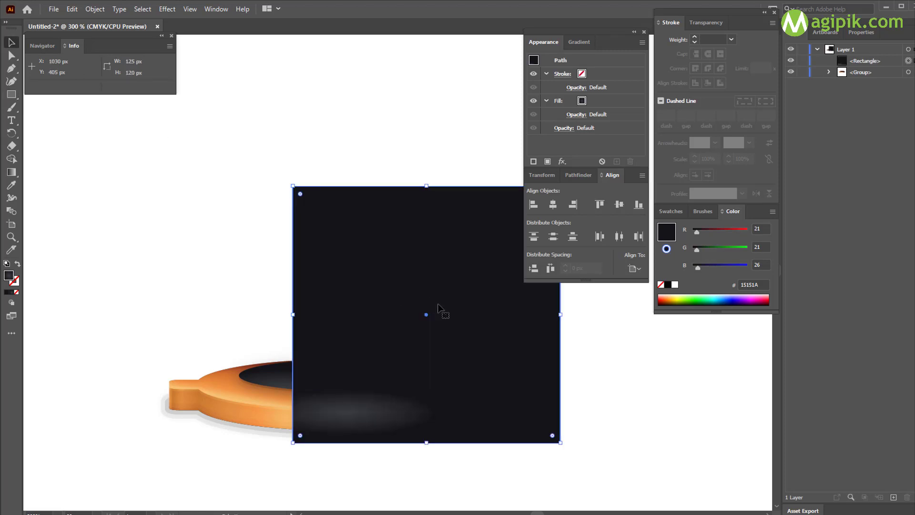
Move the rectangle above the disc to X 1000, Y 370 px and fill it with the light blue swatch.
left_click_drag(435, 313, 377, 238)
left_click(17, 292)
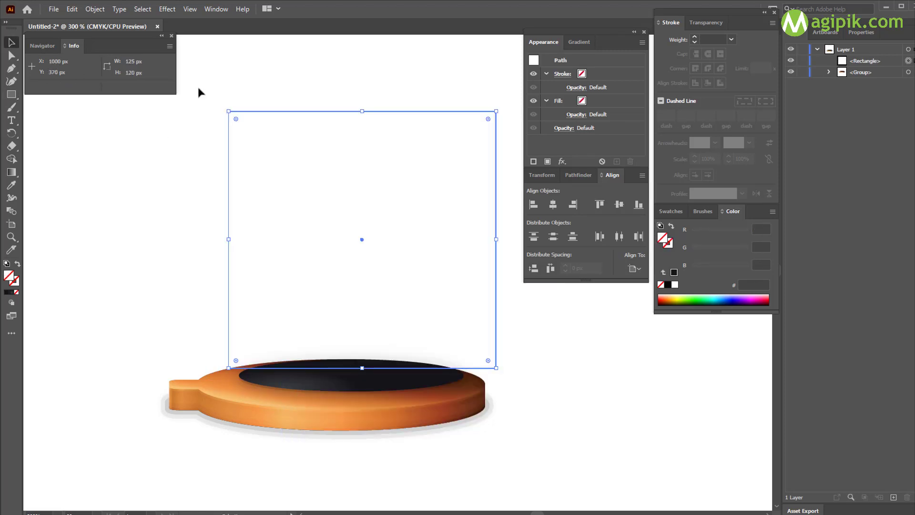
left_click(671, 212)
left_click(661, 276)
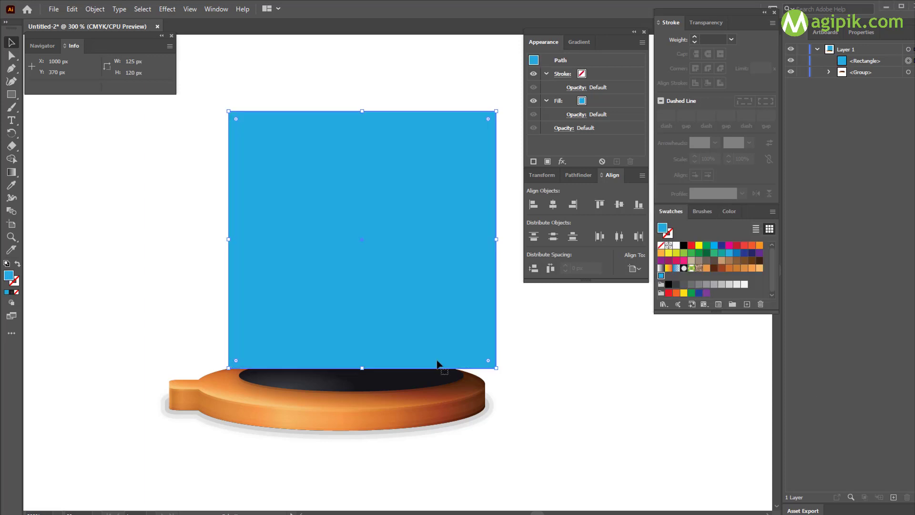
Center the blue rectangle and the disc group horizontally on each other.
left_click(346, 384, "shift")
left_click(337, 396)
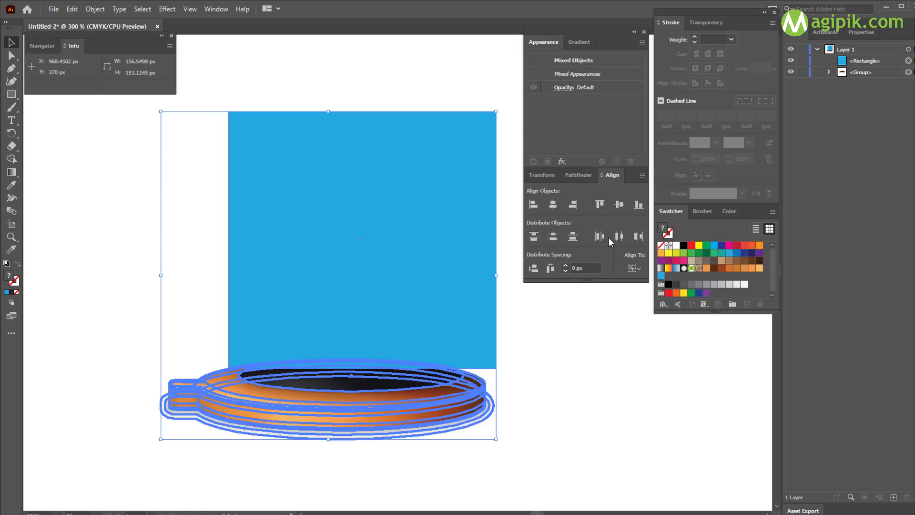
left_click(579, 175)
left_click(613, 175)
left_click(553, 205)
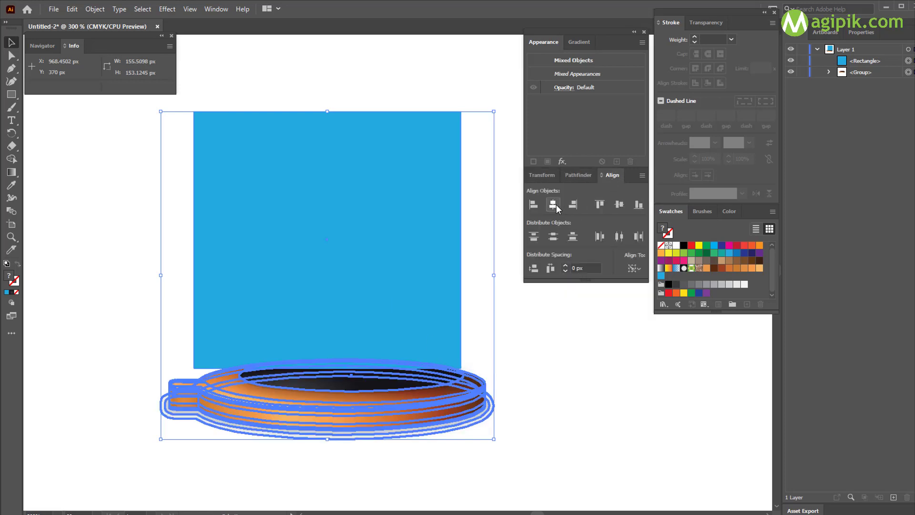
left_click(534, 373)
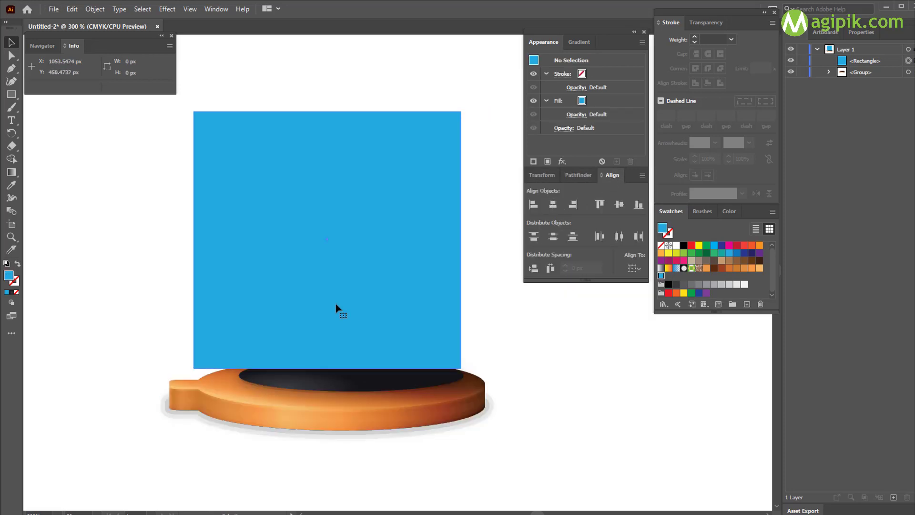
Shift the blue rectangle horizontally to X 995 px so it sits over the round part of the disc.
left_click_drag(328, 308, 350, 317)
scroll(351, 315, "up", 1)
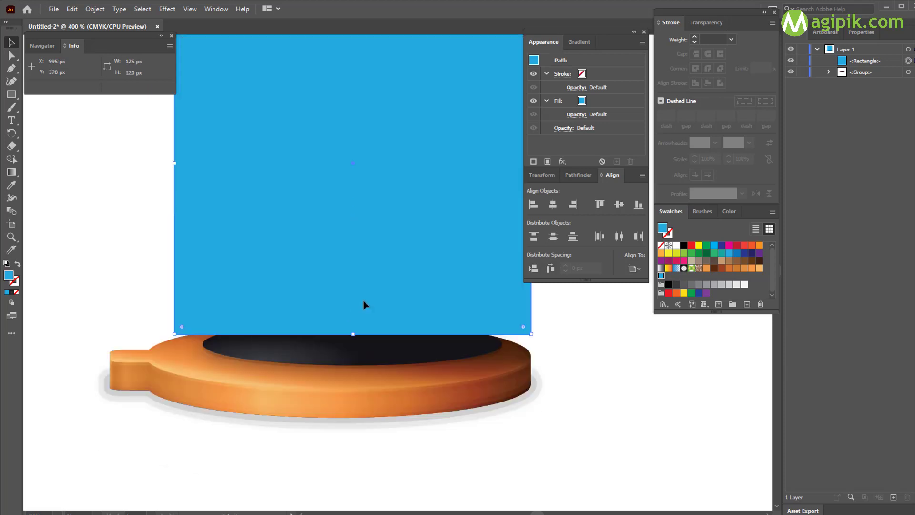
key("Up")
key("Up")
key("Up")
key("Up")
key("Up")
Apply a Round Corners effect with a 15 px radius to the blue rectangle.
left_click(170, 13)
mouse_move(258, 128)
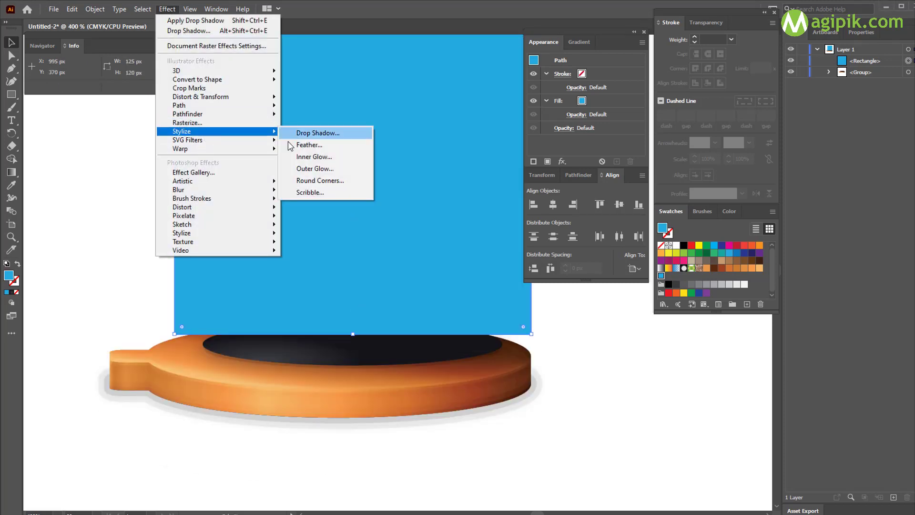
left_click(305, 180)
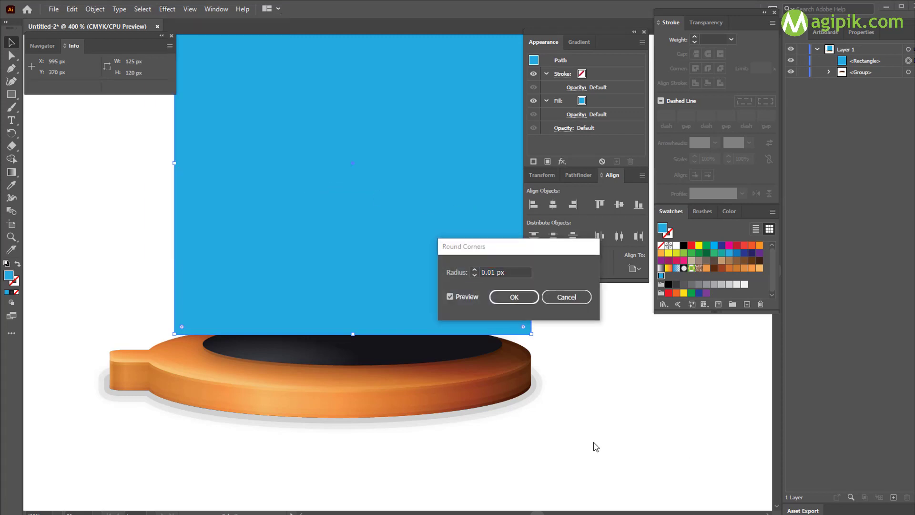
type("15")
key("Return")
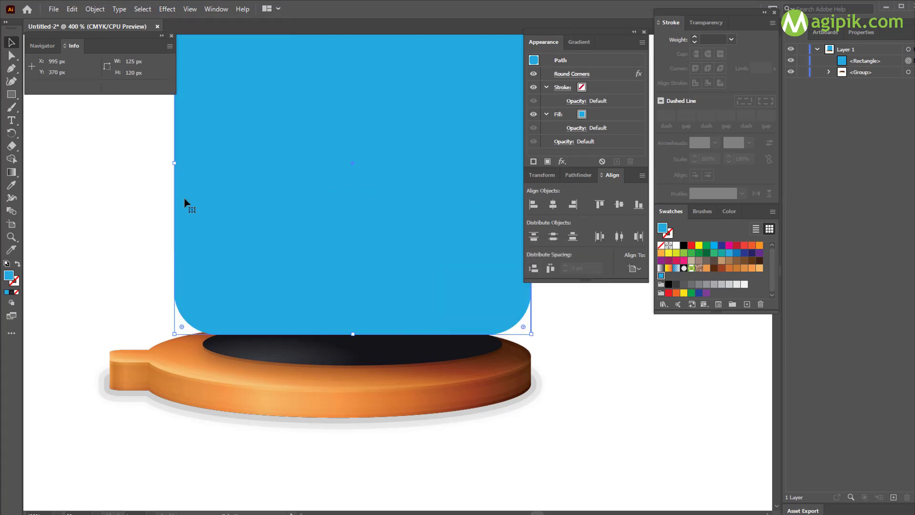
Apply a horizontal Arc Lower warp with a 10% bend to the blue rectangle.
scroll(370, 279, "down", 1)
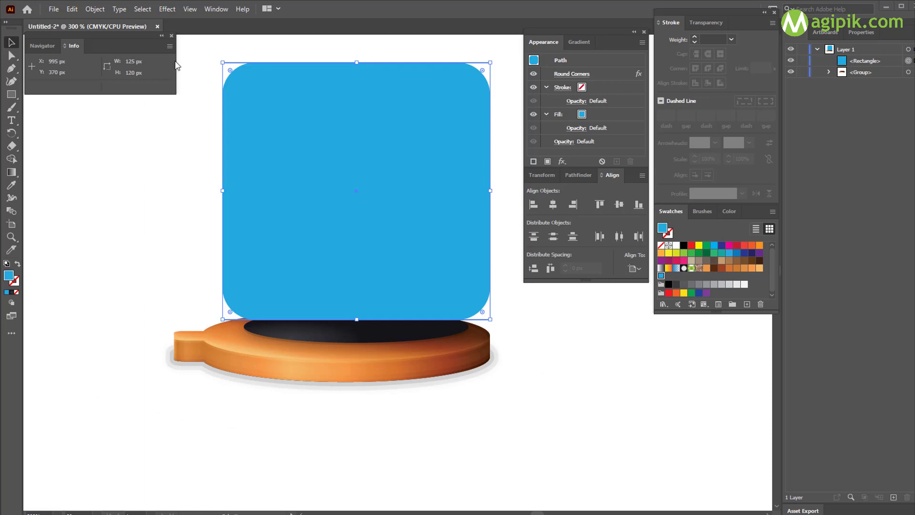
left_click(168, 10)
mouse_move(181, 148)
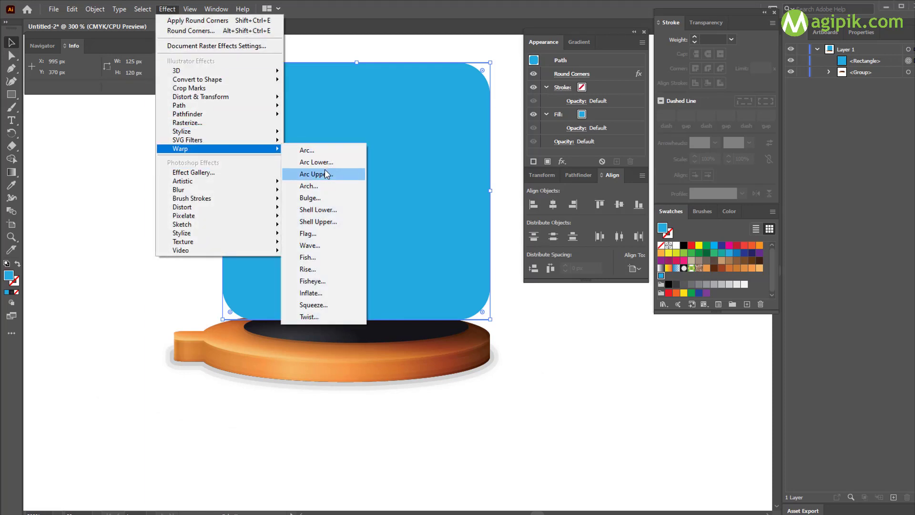
left_click(301, 149)
left_click(619, 105)
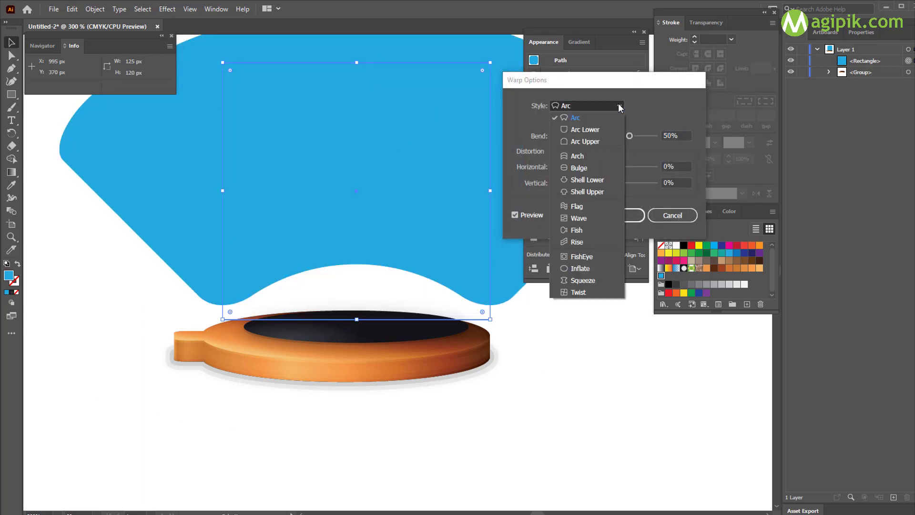
left_click(570, 118)
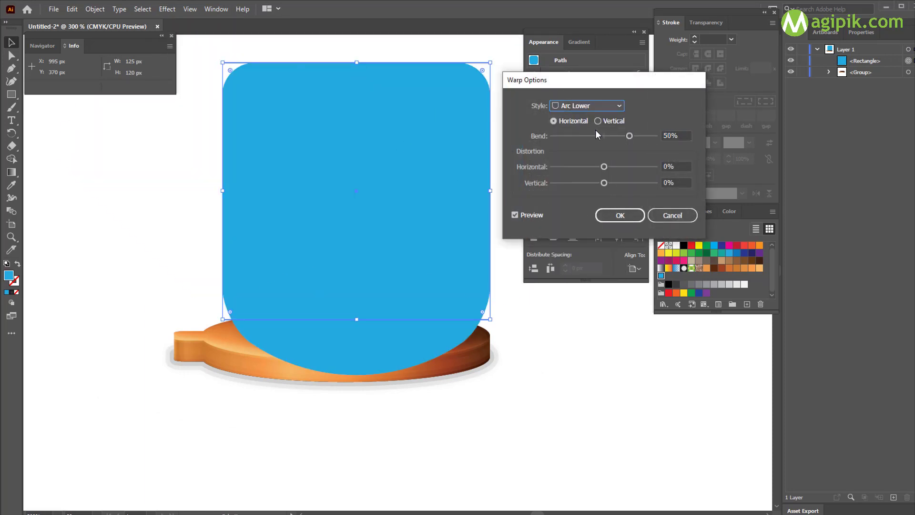
left_click(684, 135)
type("10")
left_click(620, 216)
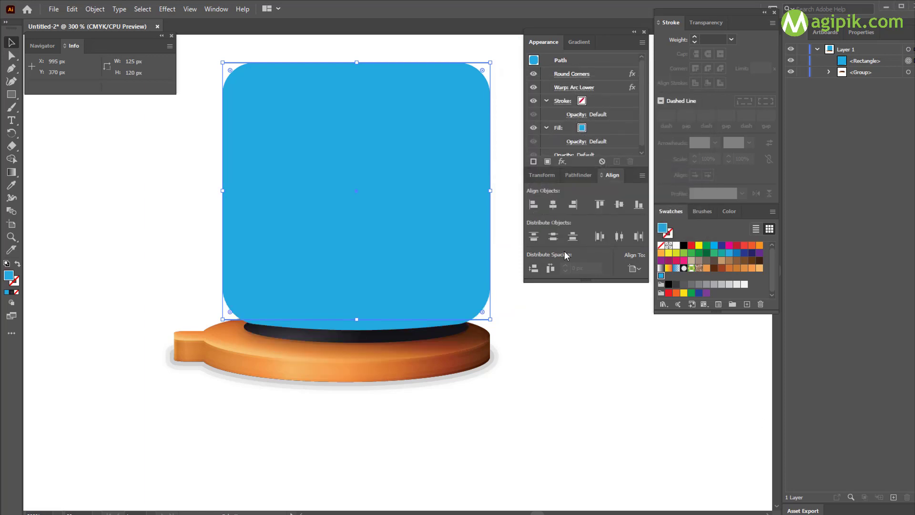
Expand the appearance of the warped blue rectangle into a plain path.
left_click(92, 9)
left_click(143, 148)
key("ctrl+shift+a")
Nudge the disc group under the blue shape to about X 969.5, Y 485 px.
scroll(354, 320, "up", 1)
scroll(354, 319, "up", 1)
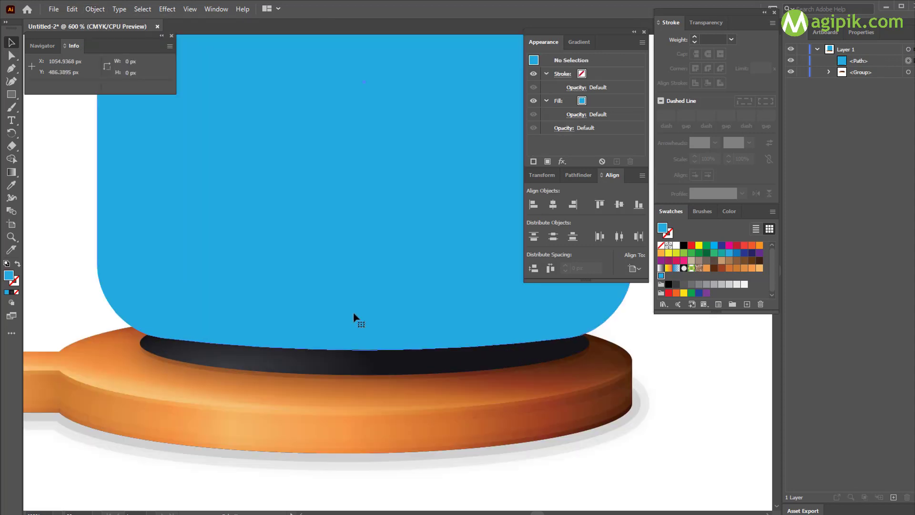
left_click(355, 311)
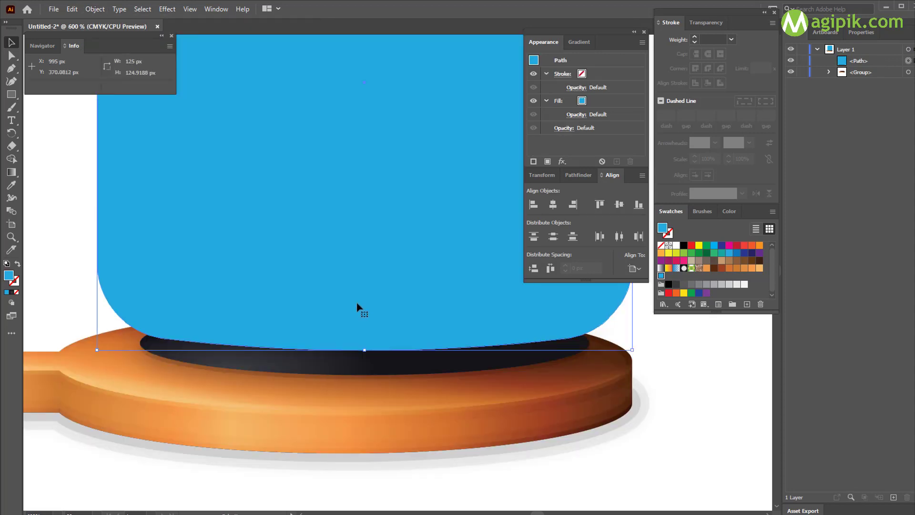
scroll(370, 324, "down", 2)
left_click(355, 368)
scroll(363, 380, "up", 1)
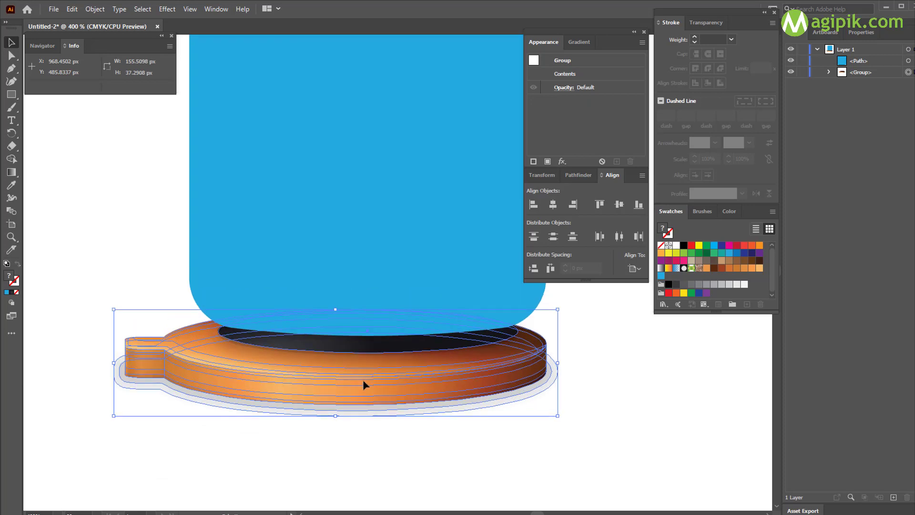
left_click_drag(363, 380, 330, 370)
left_click(374, 426)
scroll(347, 395, "up", 1)
left_click(333, 374)
scroll(330, 370, "down", 2)
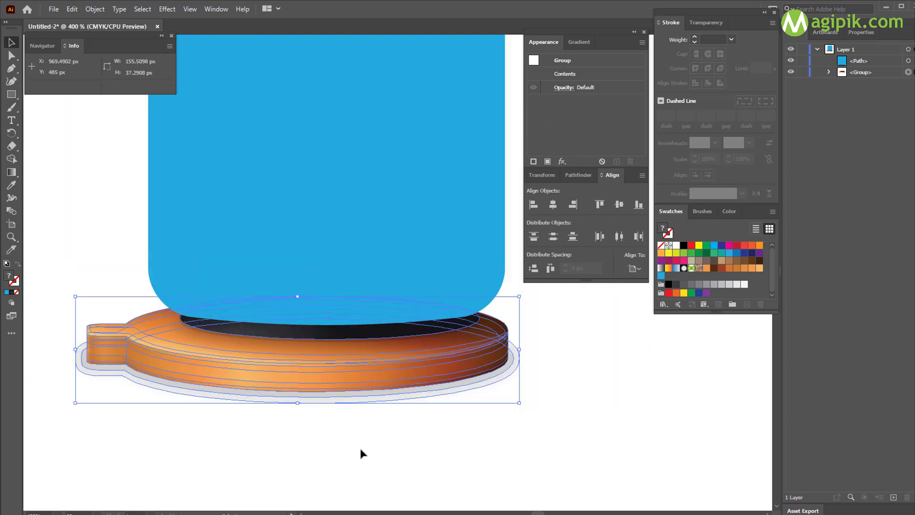
left_click(362, 453)
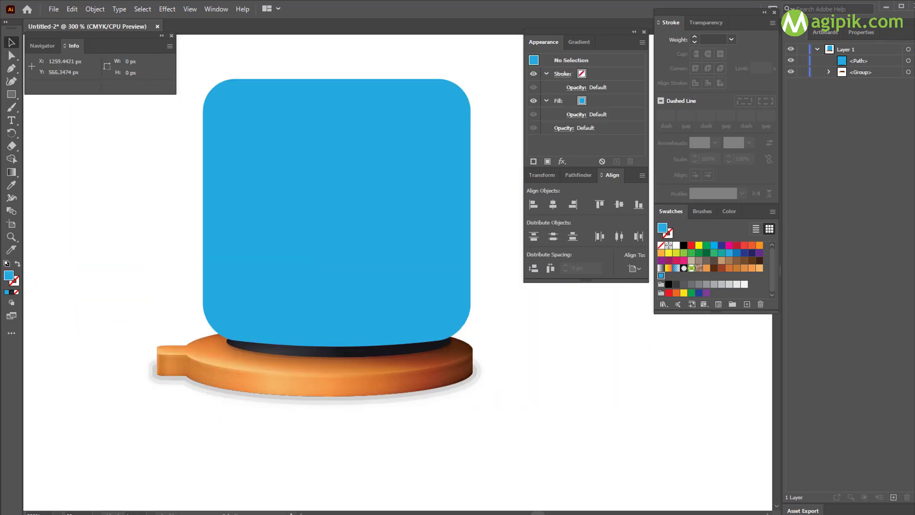
Create a 125 × 25 px rectangle over the blue rounded body.
key("m")
left_click(274, 151)
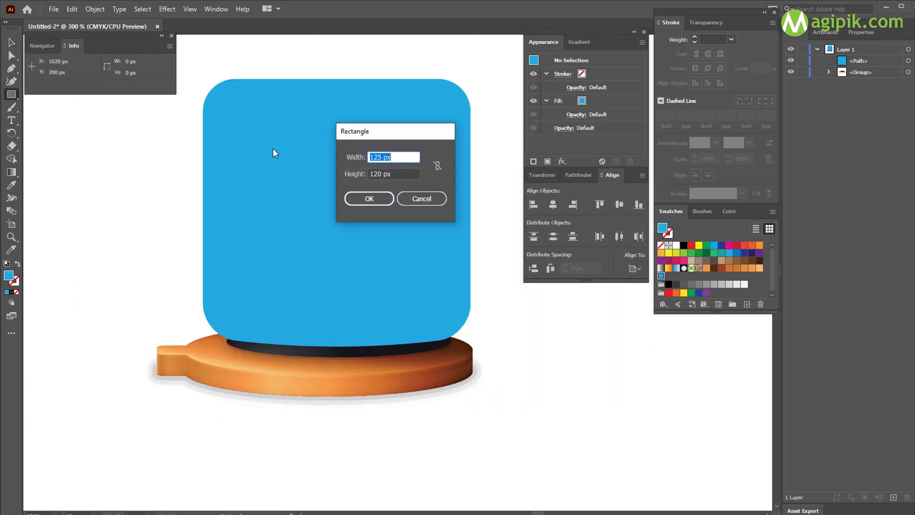
left_click(390, 173)
left_click_drag(391, 173, 334, 166)
type("25")
key("Return")
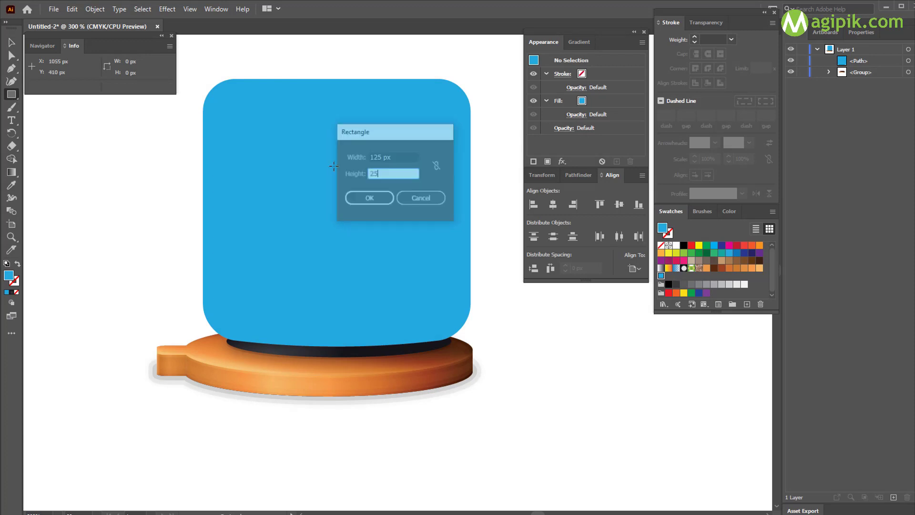
Align the new rectangle with the blue rounded body by horizontal centre and top edge.
left_click(12, 44)
left_click(354, 234, "shift")
left_click(354, 233)
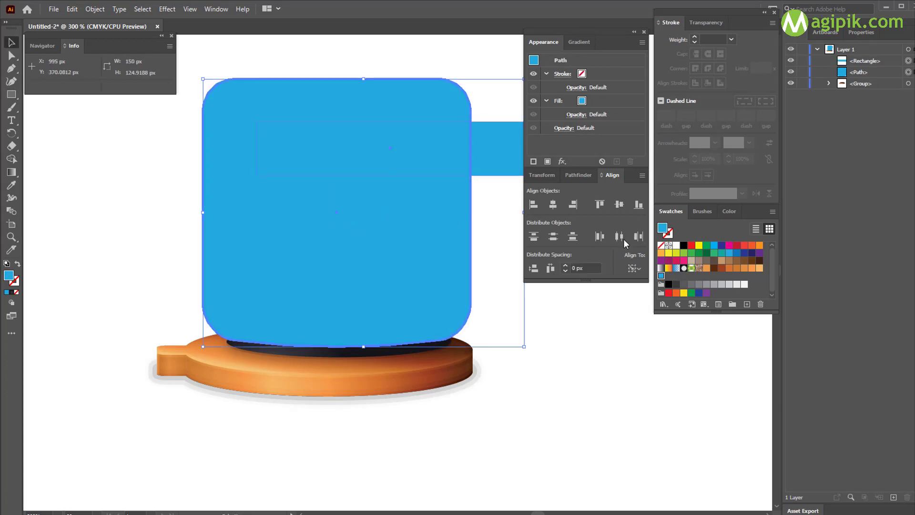
left_click(554, 205)
left_click(599, 205)
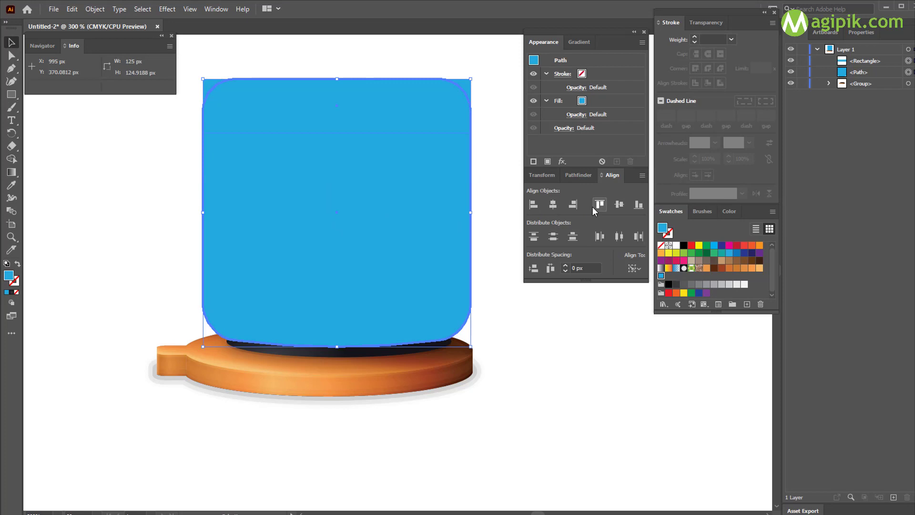
Subtract the front rectangle from the blue body to cut off its rounded top.
left_click(483, 148)
left_click(328, 105)
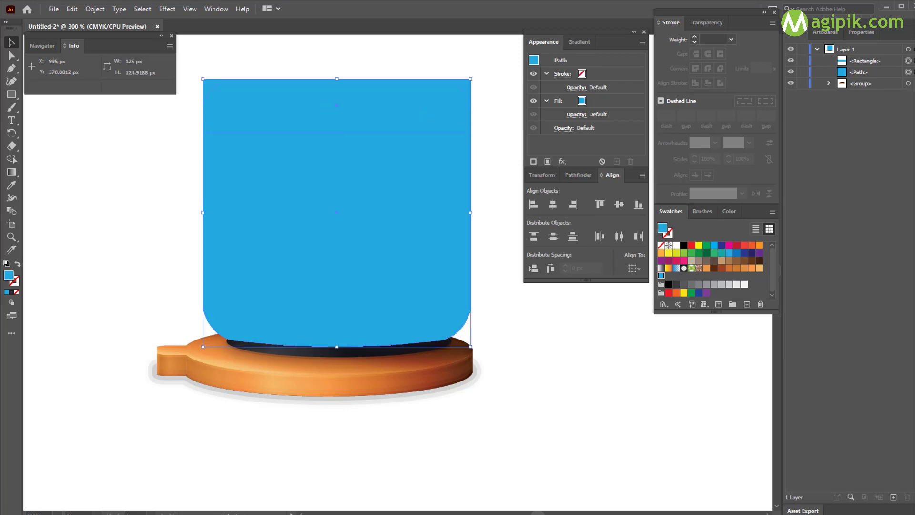
left_click(577, 175)
left_click(553, 204)
left_click(561, 344)
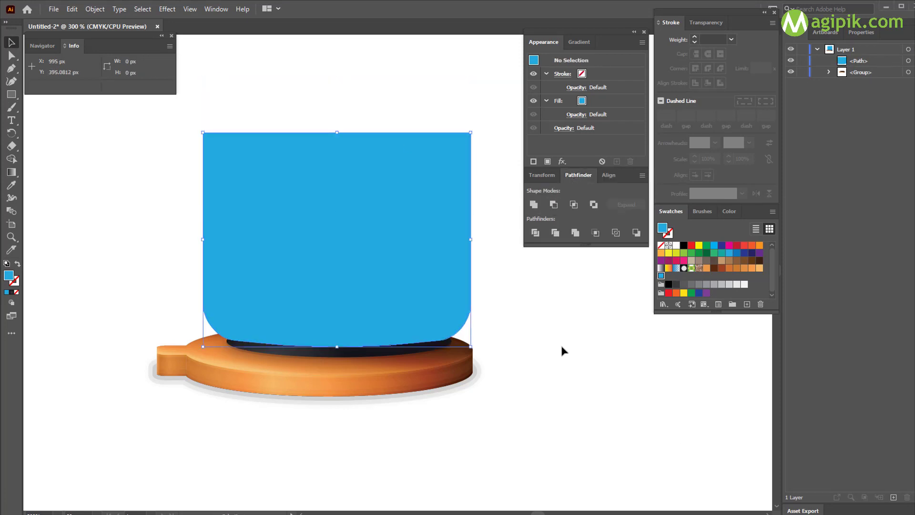
Fill the blue body with the dark gradient and set the gradient type to linear.
left_click(380, 280)
left_click(579, 42)
left_click(567, 125)
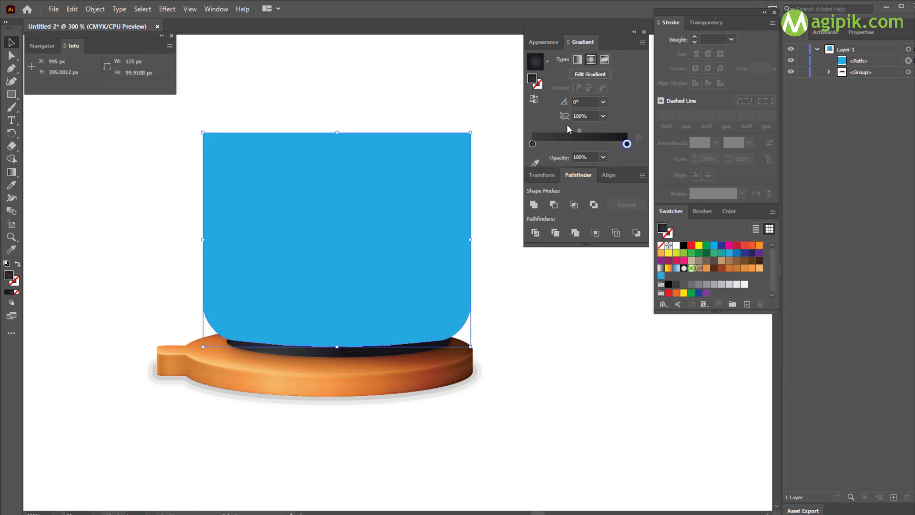
left_click(12, 173)
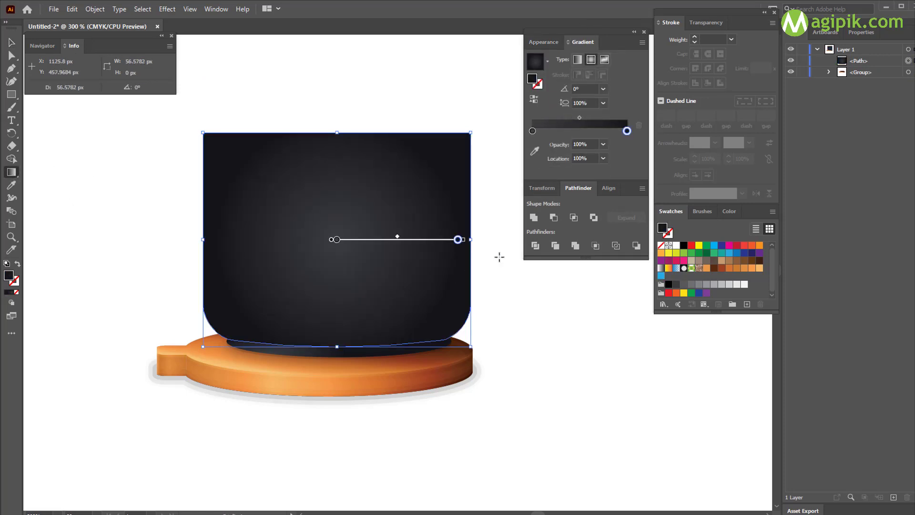
left_click(578, 59)
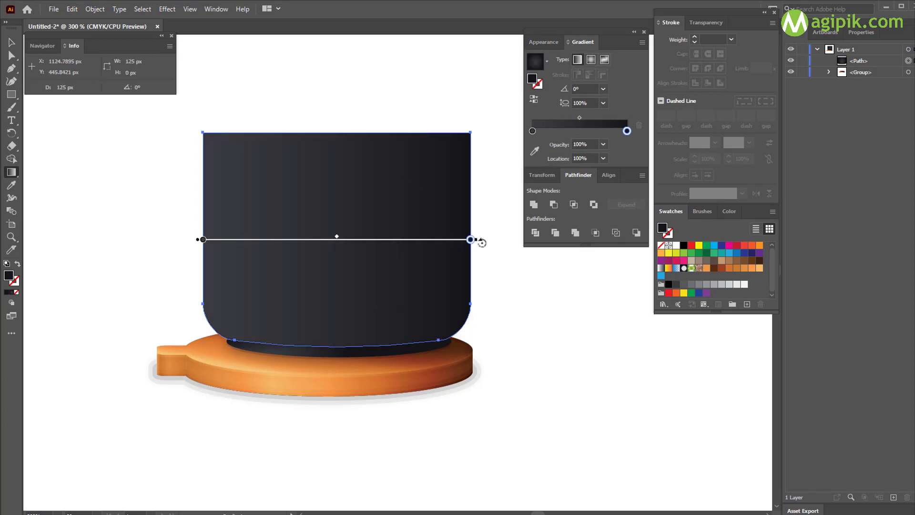
Rotate the body's linear gradient to about 90.29° and fit it to about 95.5 px between the bottom and top edges.
mouse_move(476, 240)
left_mouse_down()
mouse_move(297, 88)
mouse_move(203, 104)
left_mouse_up()
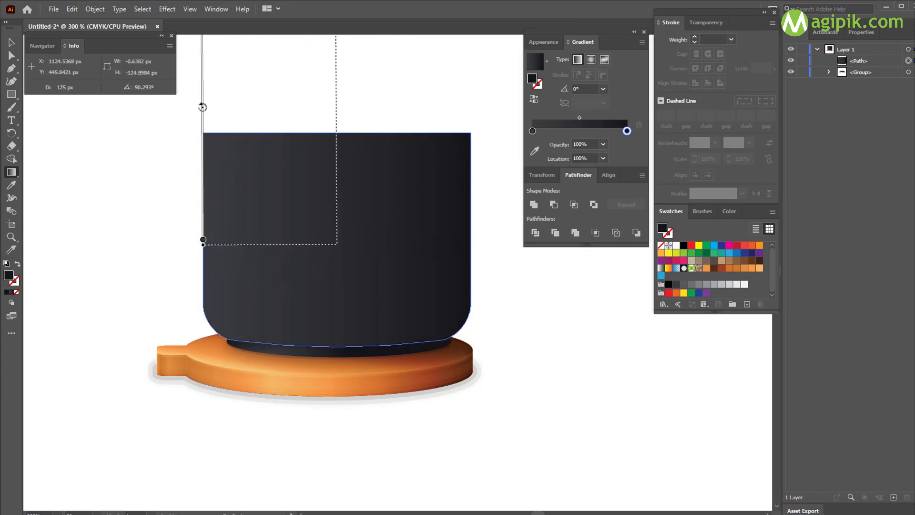
left_click_drag(203, 239, 337, 239)
left_click_drag(337, 117, 338, 285)
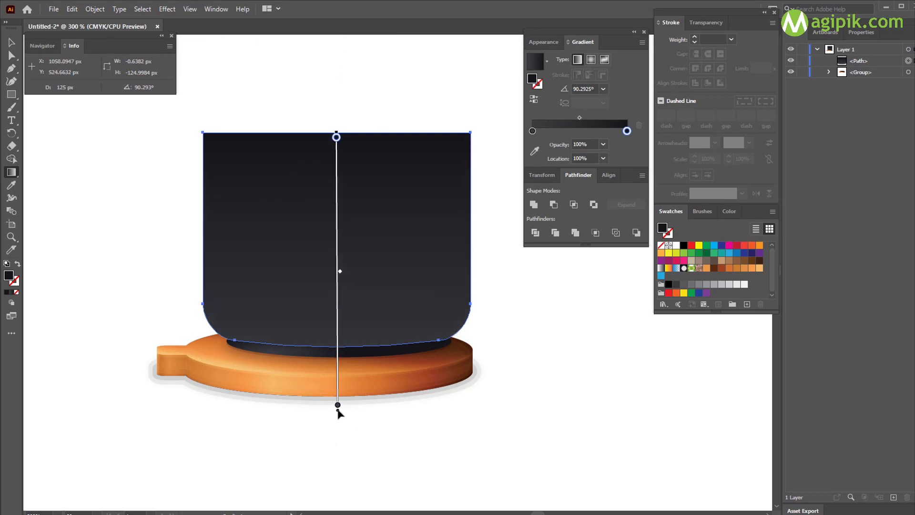
mouse_move(338, 410)
left_mouse_down()
mouse_move(335, 375)
mouse_move(338, 415)
left_mouse_up()
mouse_move(337, 137)
left_mouse_down()
mouse_move(337, 209)
mouse_move(332, 202)
left_mouse_up()
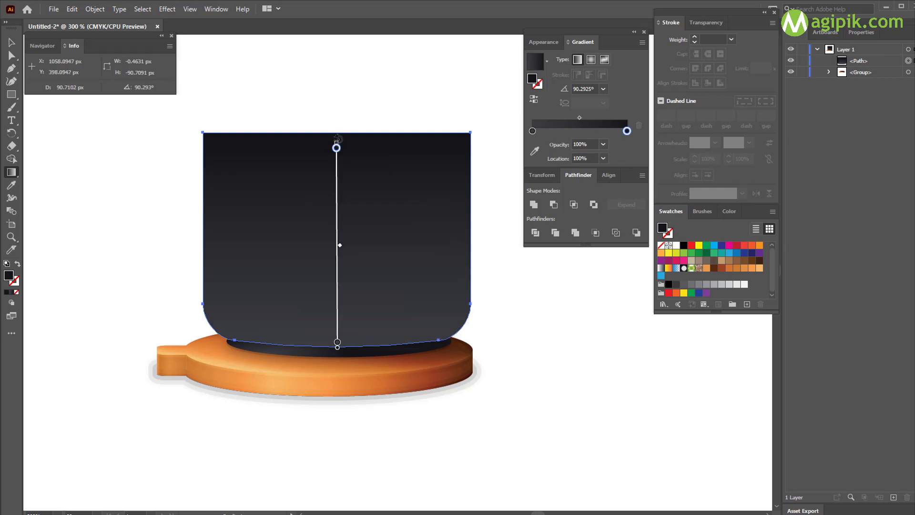
left_click_drag(337, 147, 336, 137)
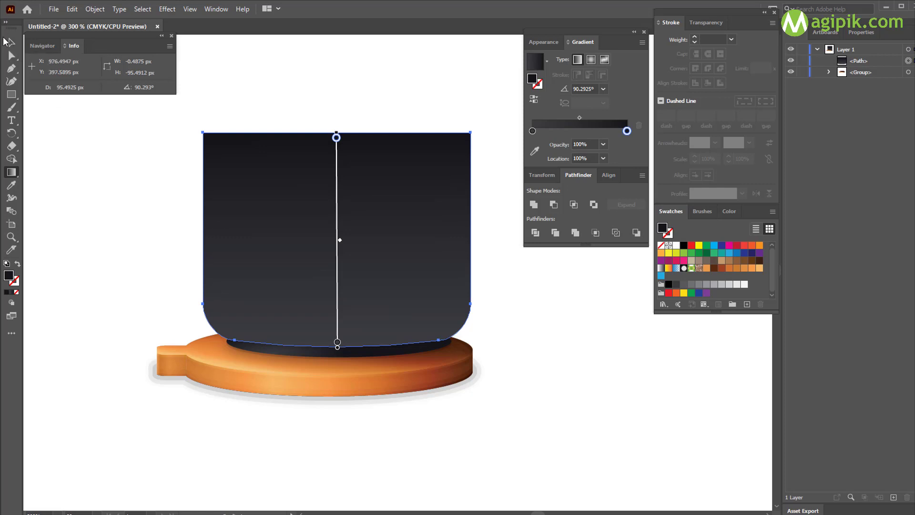
left_click(12, 43)
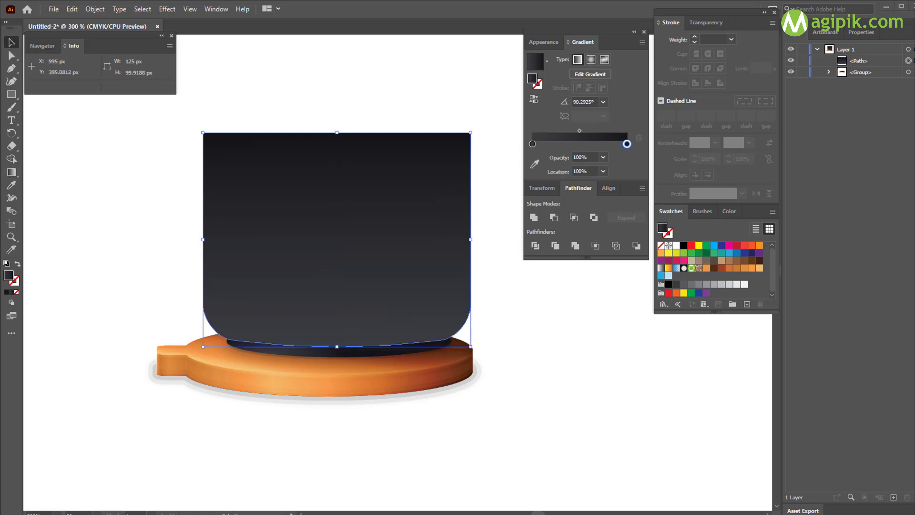
Recolour the body's bottom gradient stop with the light blue swatch and set its opacity to 15%.
left_click(11, 173)
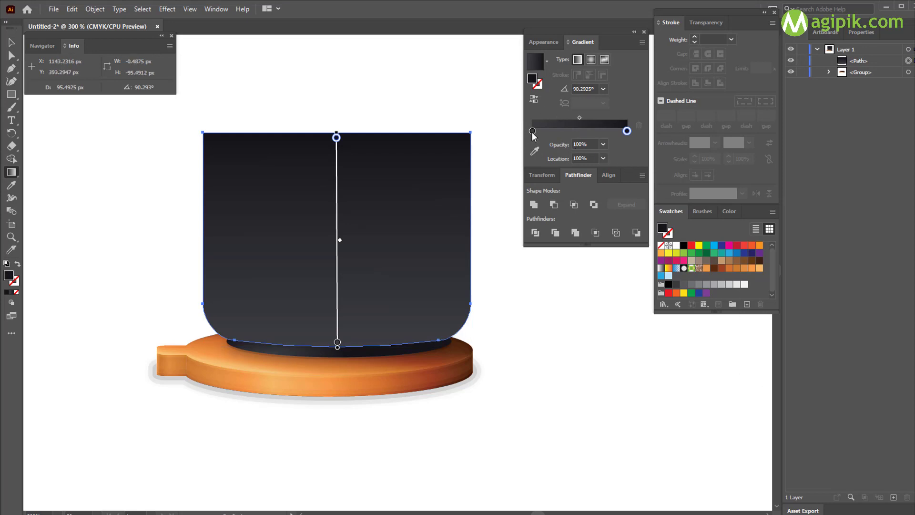
left_click(533, 132)
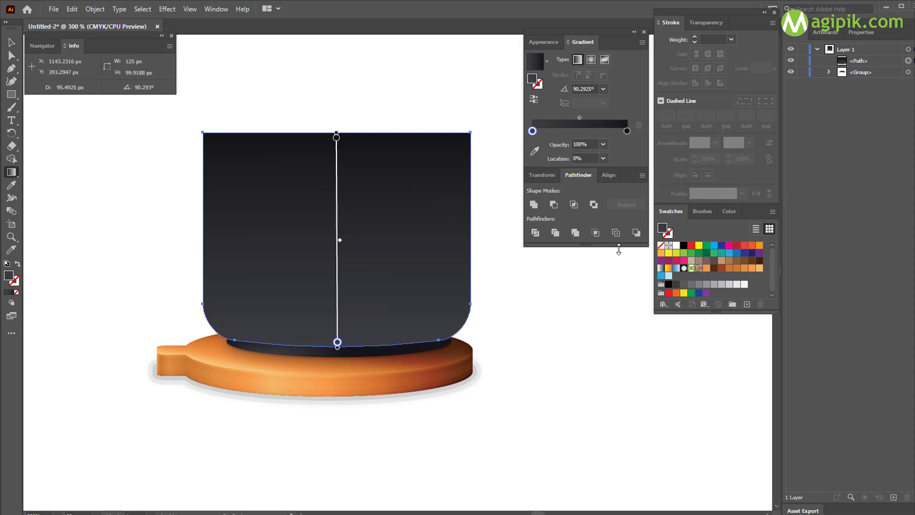
left_click(668, 277)
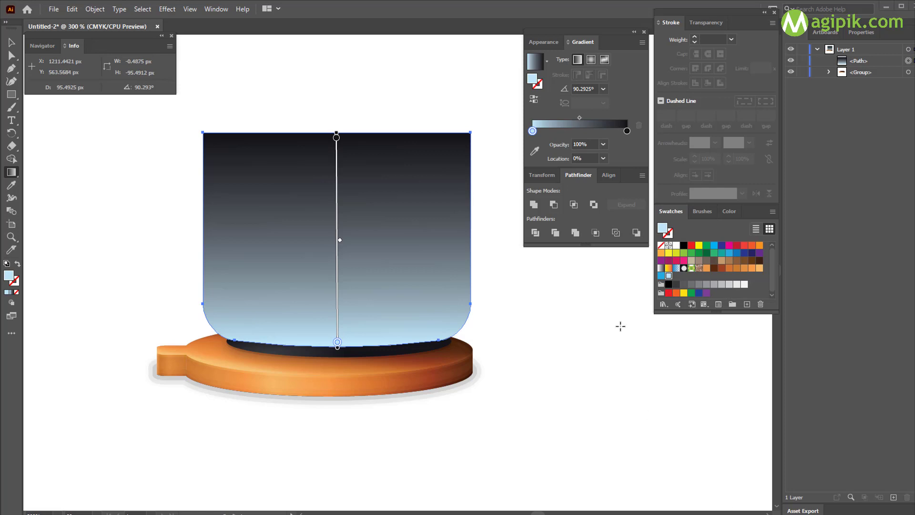
left_click(603, 144)
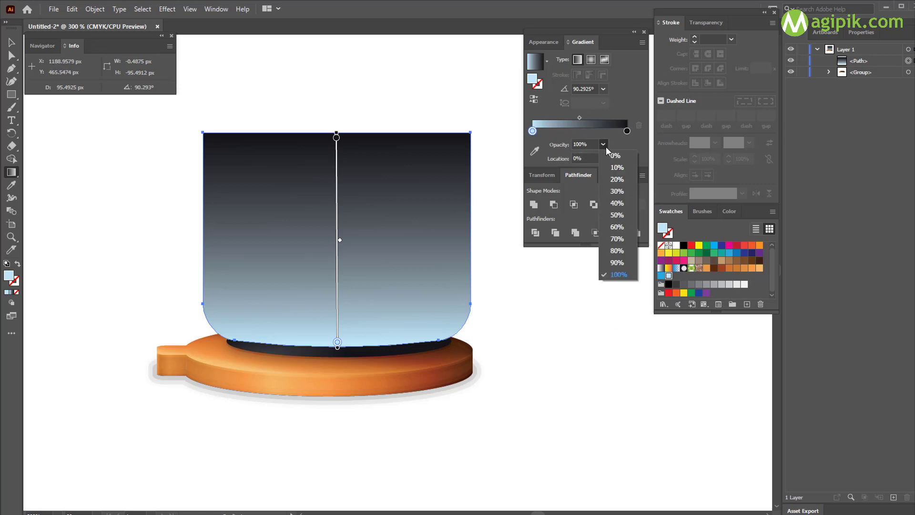
left_click(615, 155)
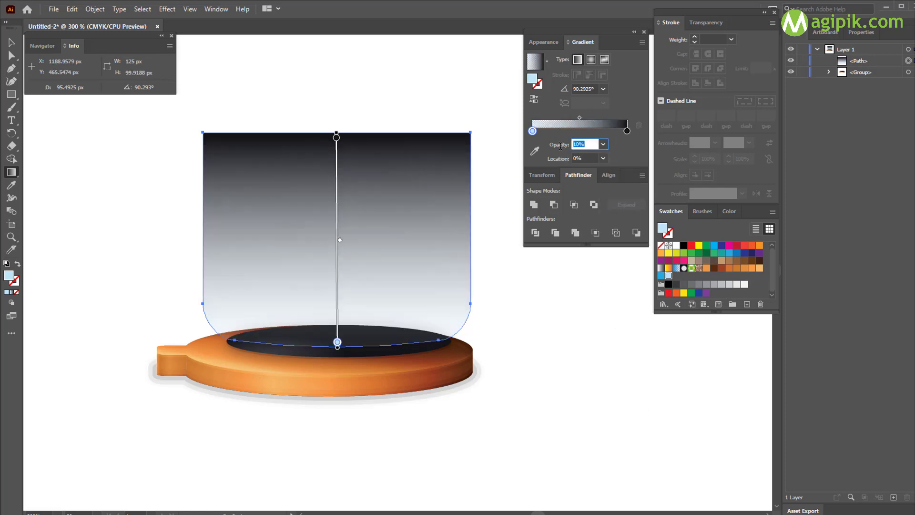
type("15")
key("Return")
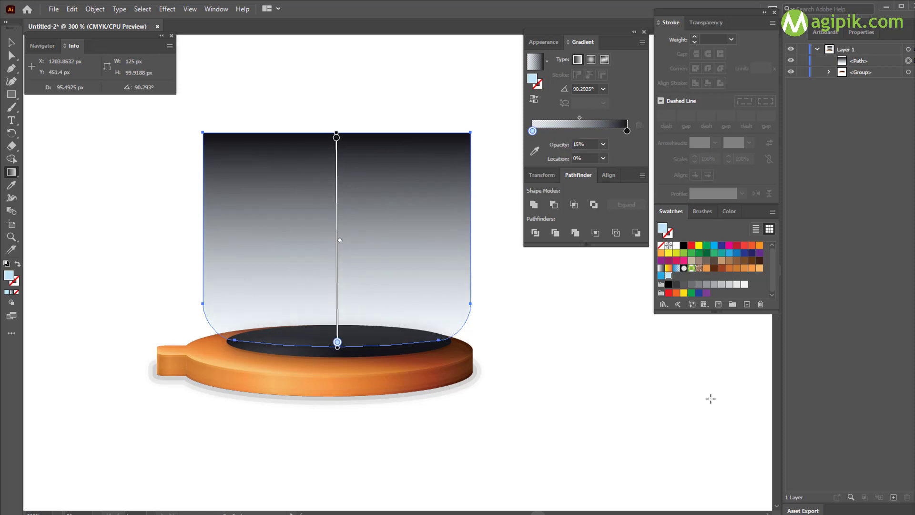
Add a middle stop to the body's gradient with 15% opacity at 15% location.
left_click(556, 134)
left_click(554, 145)
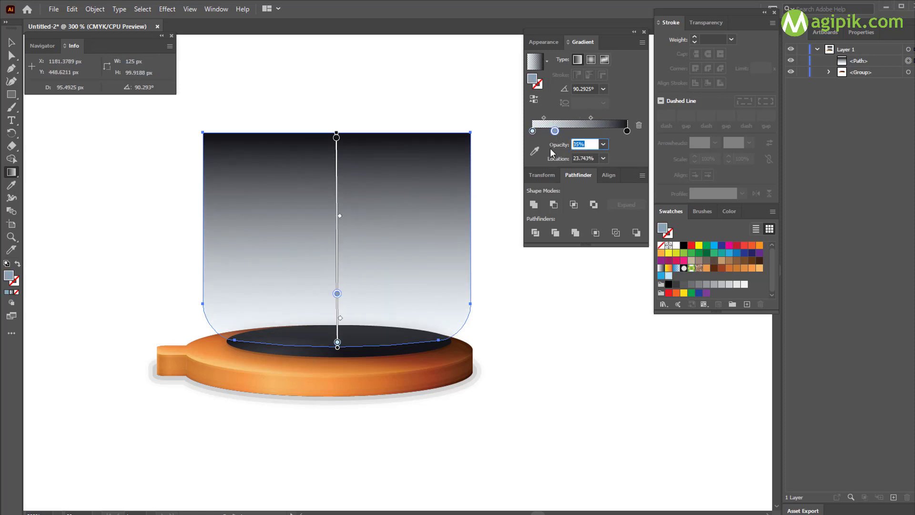
type("15")
key("Tab")
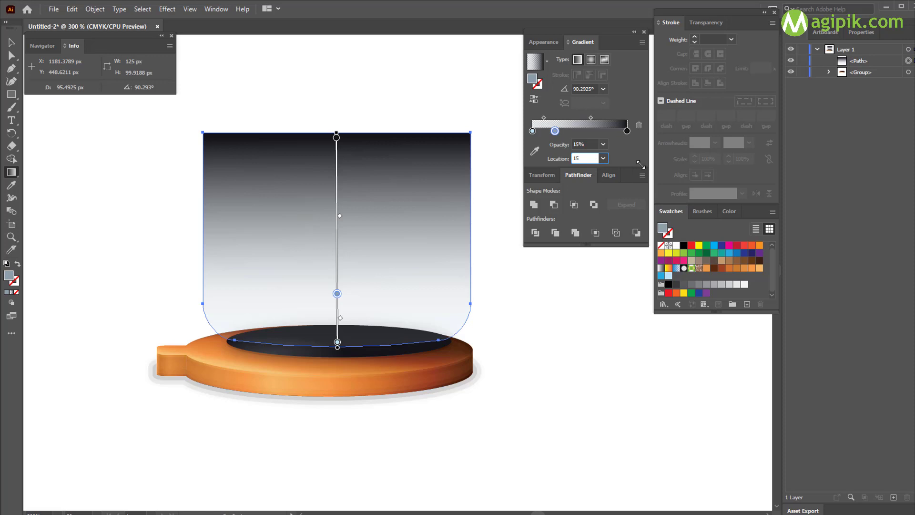
key("Return")
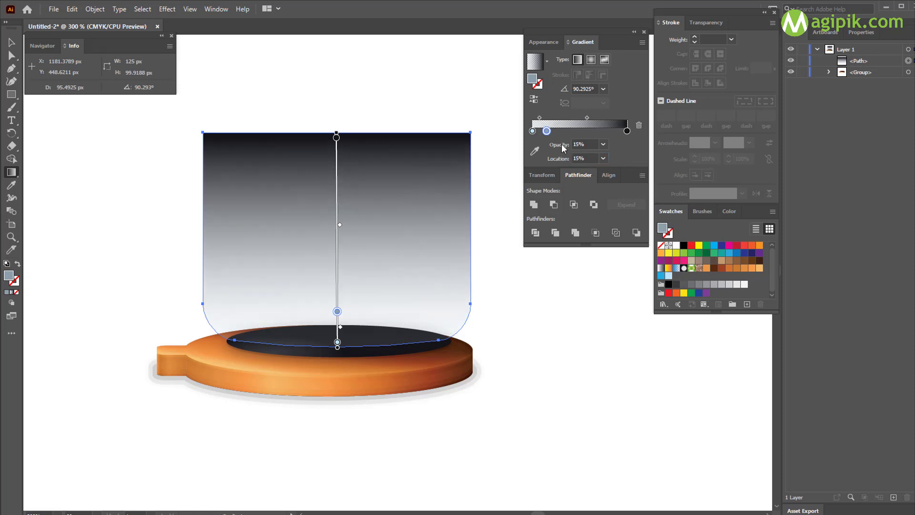
Colour the middle gradient stop pure black, with R, G and B at 0.
left_click(534, 151)
left_click(684, 246)
left_click(729, 211)
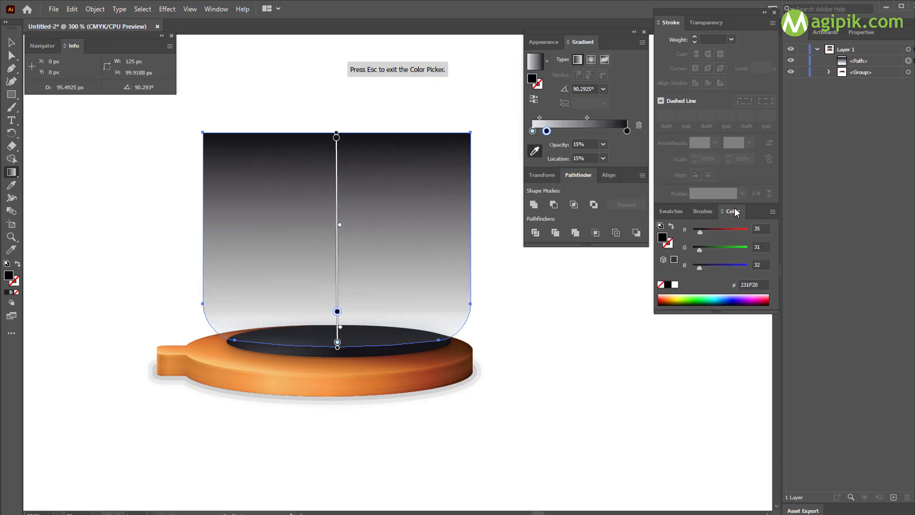
left_click_drag(699, 249, 677, 235)
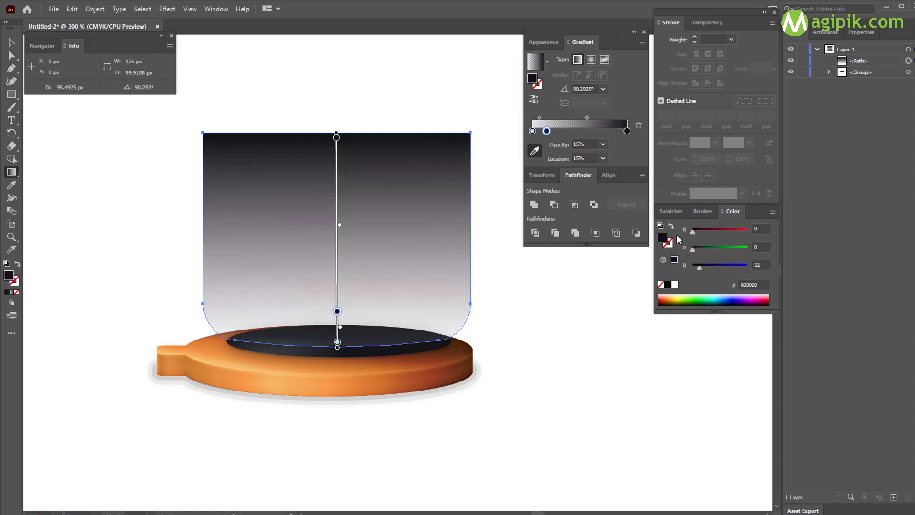
left_click_drag(700, 265, 665, 267)
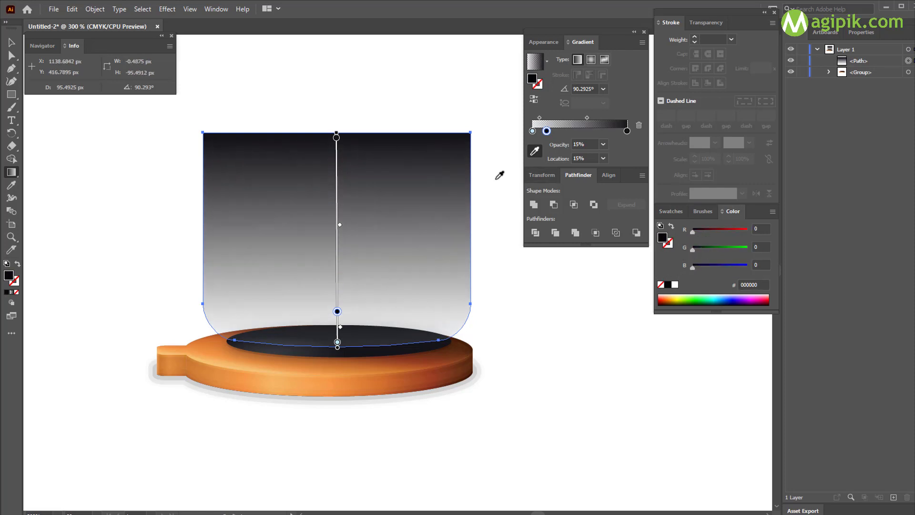
Set the opacity of the body's top gradient stop to 0%.
left_click(627, 131)
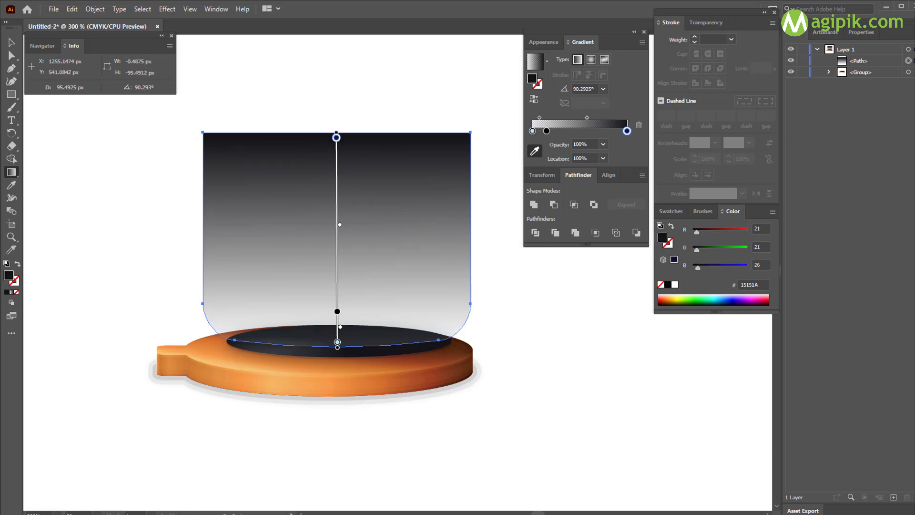
left_click(604, 144)
left_click(621, 155)
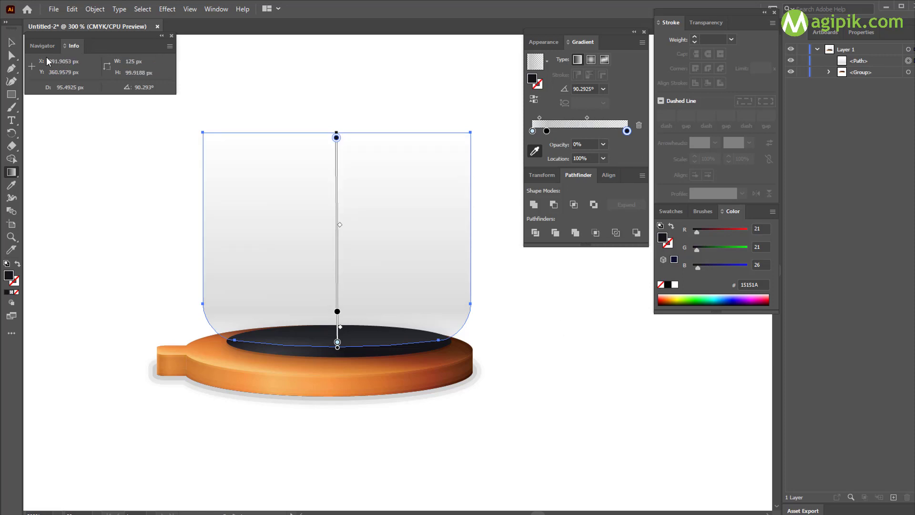
key("v")
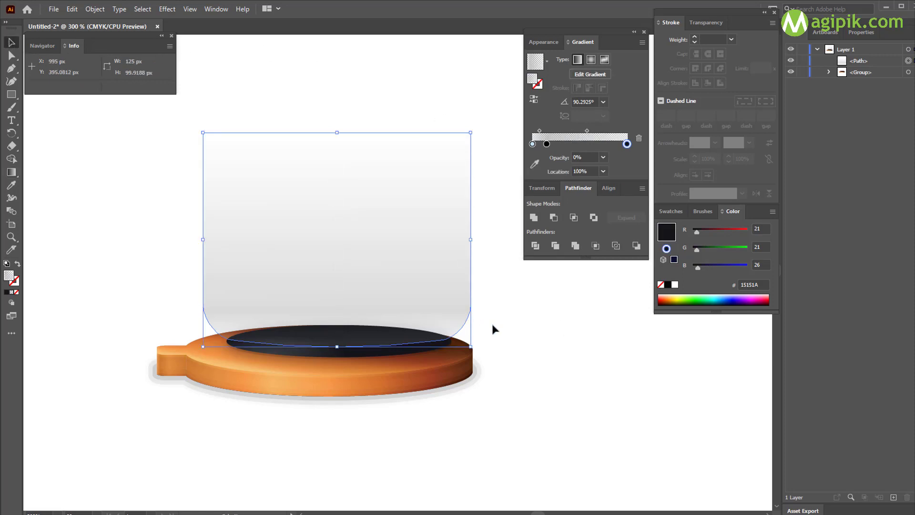
Copy the transparent body shape and paste the duplicate directly in front.
key("a")
key("ctrl+c")
key("ctrl+f")
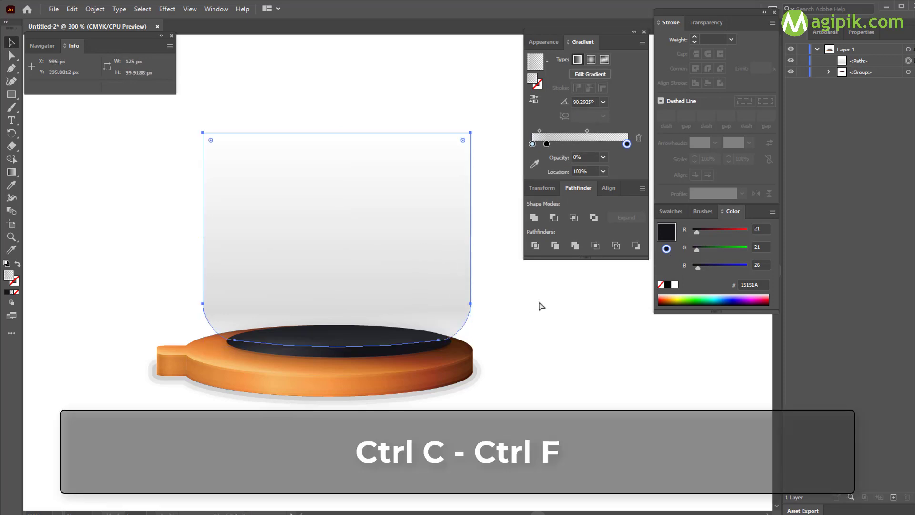
key("ctrl+f")
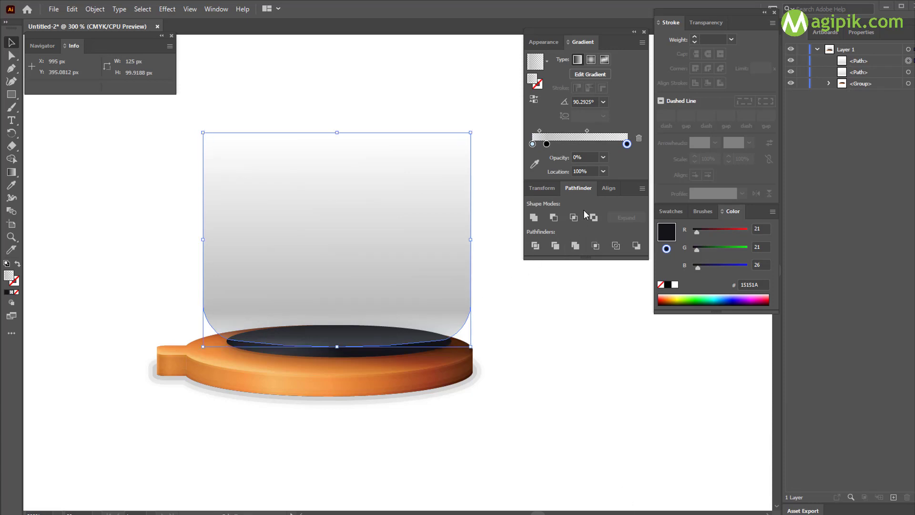
Add a second fill above the stroke in the front duplicate's appearance.
left_click(544, 42)
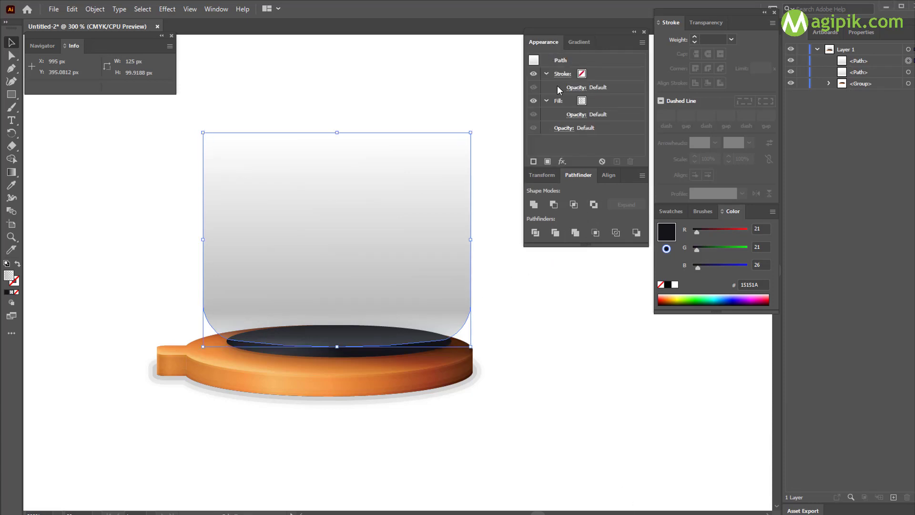
left_click(546, 162)
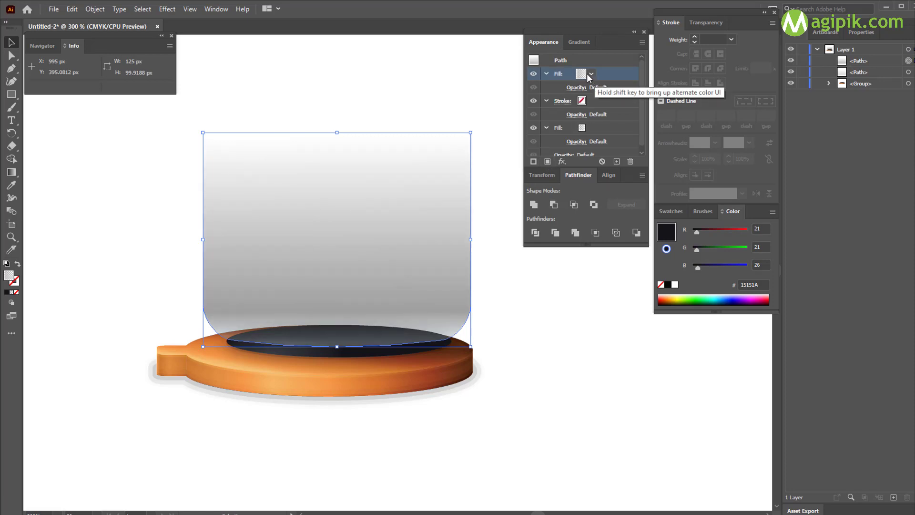
left_click(589, 75)
left_click(591, 71)
left_click(582, 42)
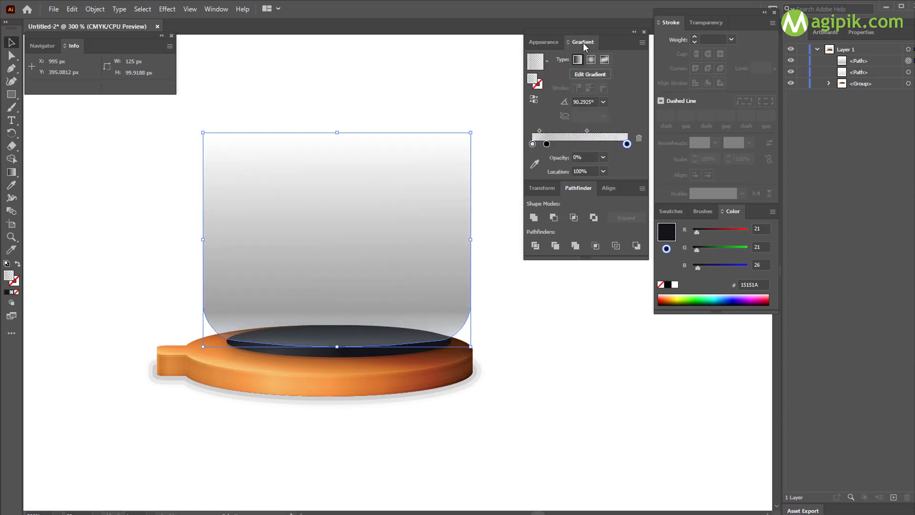
left_click(553, 44)
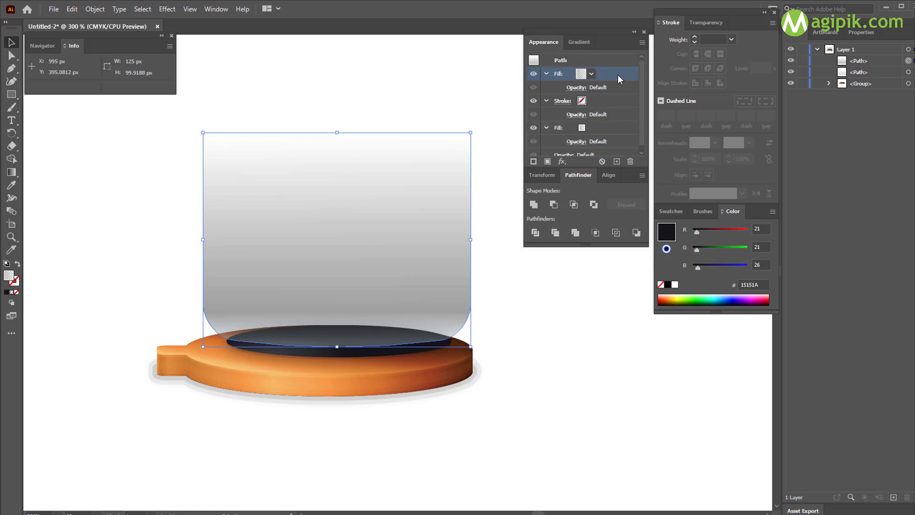
Colour the first gradient stop of the duplicate's new fill white and choose a preset opacity for it.
left_click(582, 43)
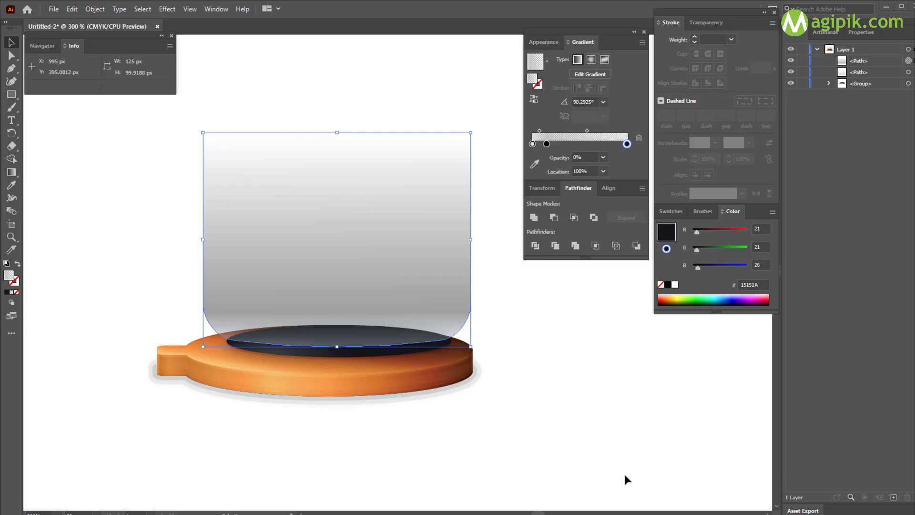
left_click(533, 144)
left_click(534, 164)
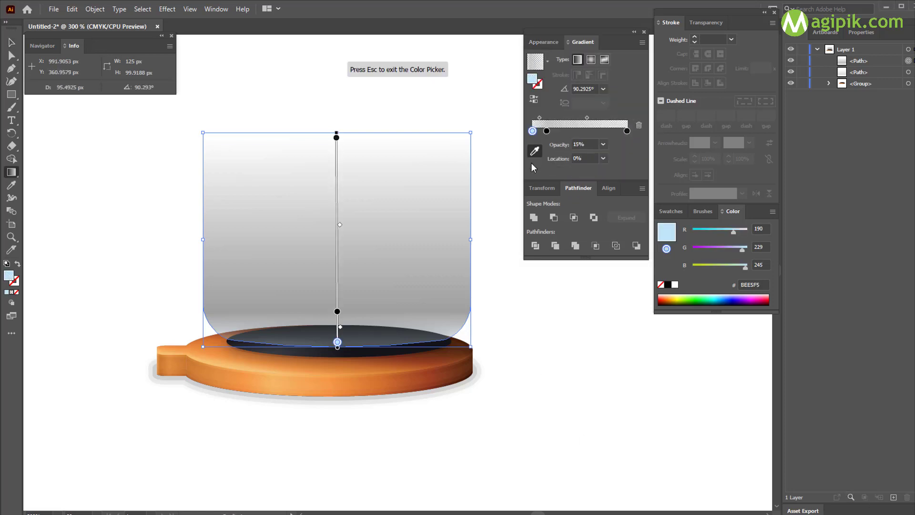
left_click(675, 285)
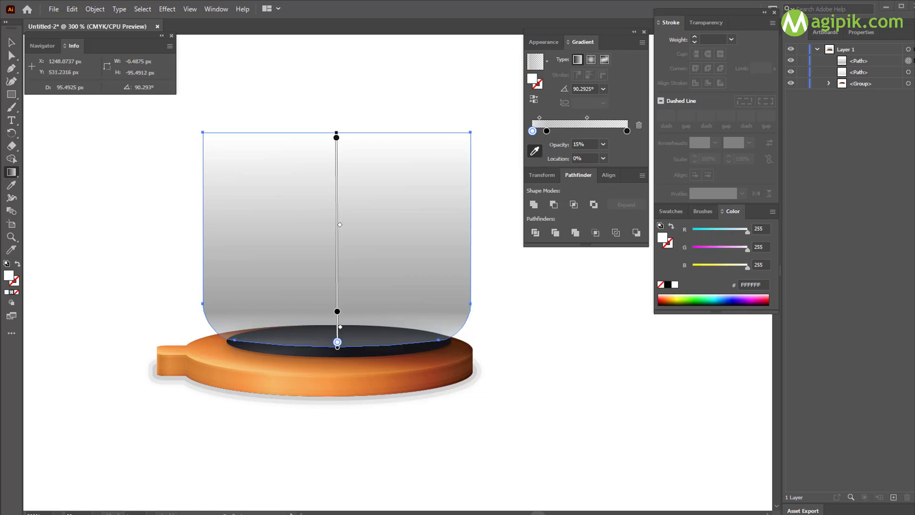
left_click(603, 144)
left_click(618, 190)
Set the second, black gradient stop to 0% opacity at location 25%.
left_click(547, 131)
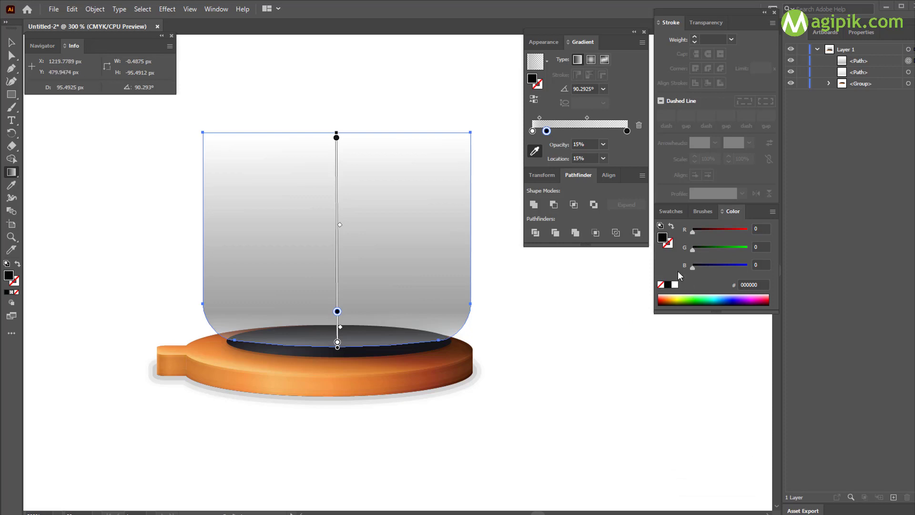
left_click(590, 143)
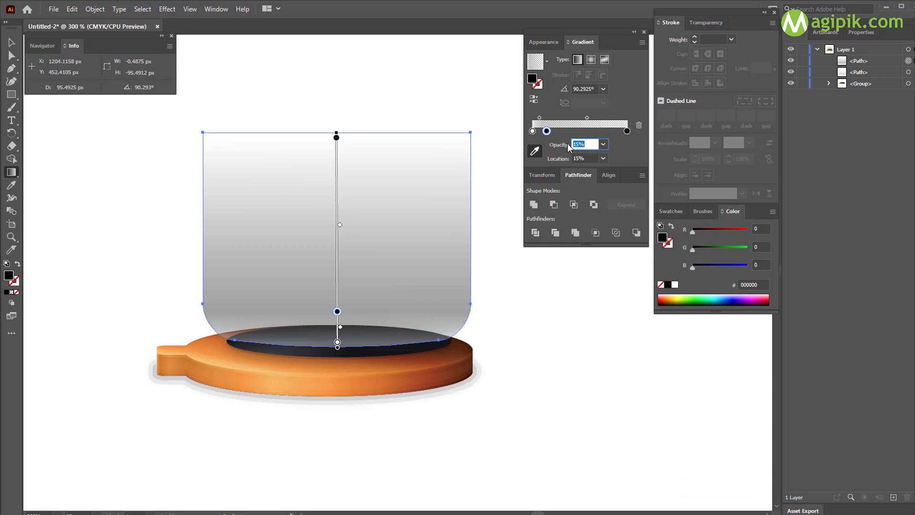
type("0")
key("Tab")
type("25")
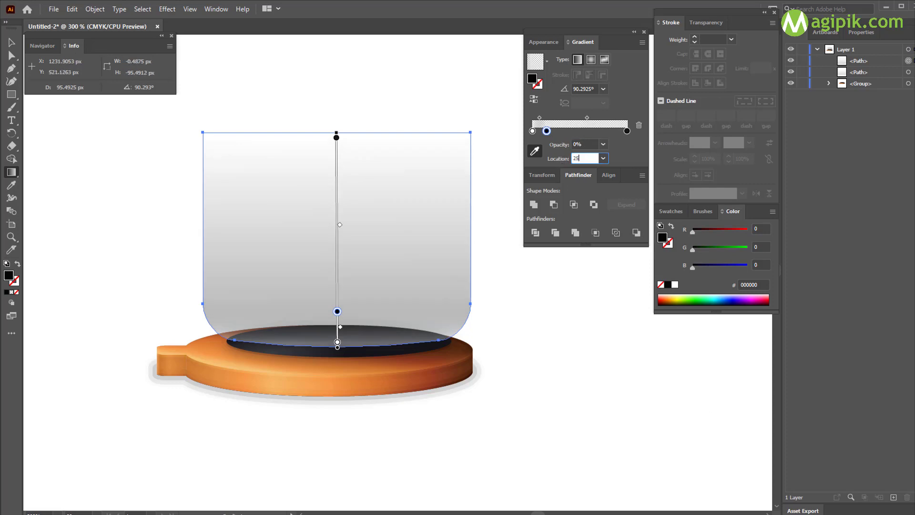
key("Return")
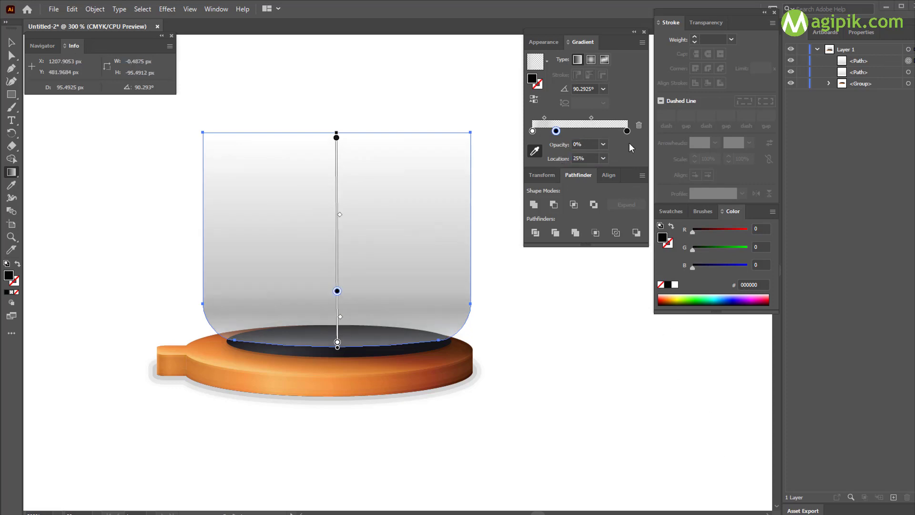
Set the opacity of the gradient's end stop at location 100% to 5%.
left_click(627, 131)
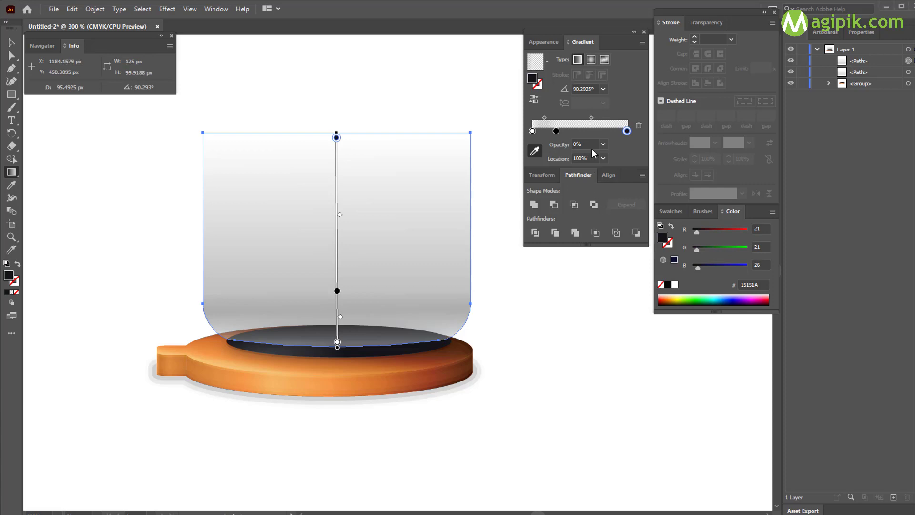
left_click(579, 144)
type("5")
key("Return")
Add a pure black gradient stop between the 25% and 100% stops, at location 75% with 0% opacity.
left_click(599, 130)
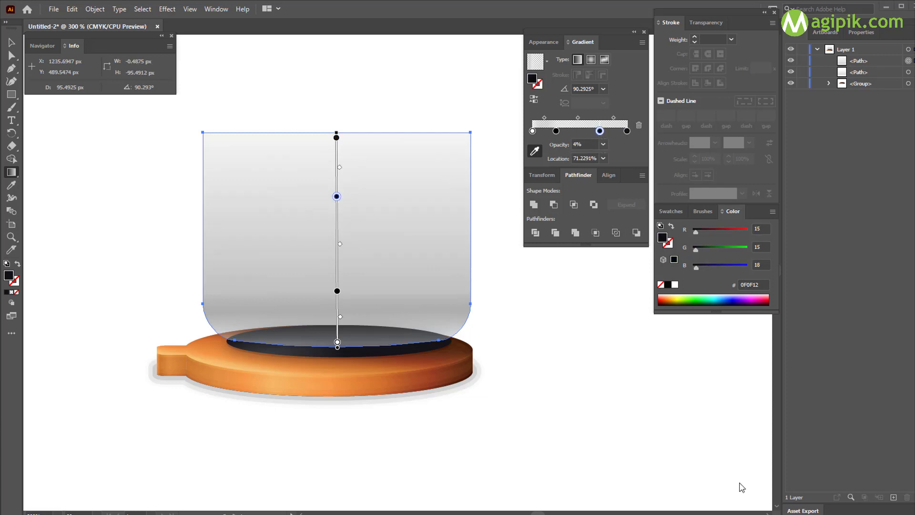
left_click_drag(696, 232, 692, 267)
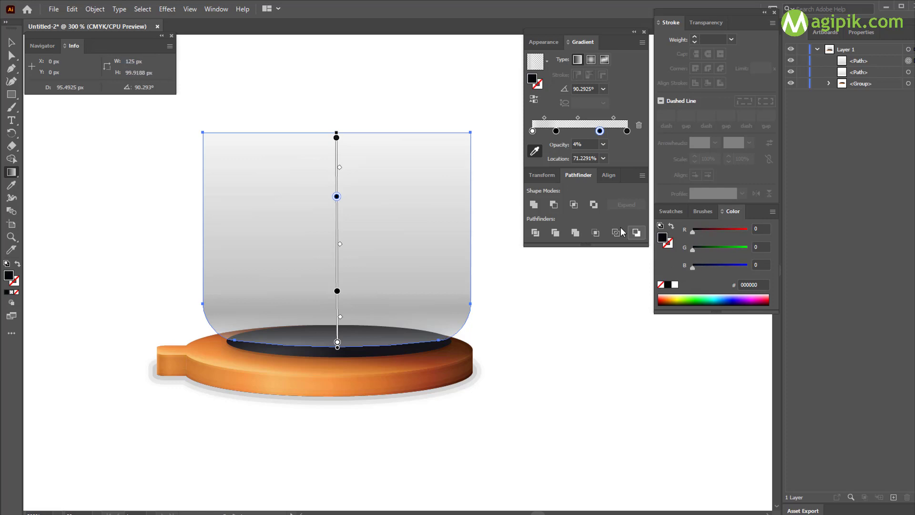
left_click(591, 144)
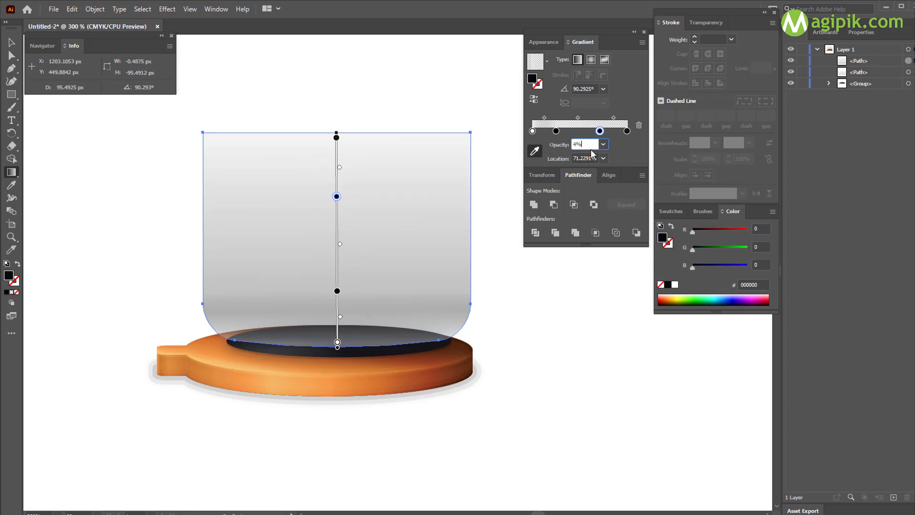
left_click(591, 158)
key("ctrl+a")
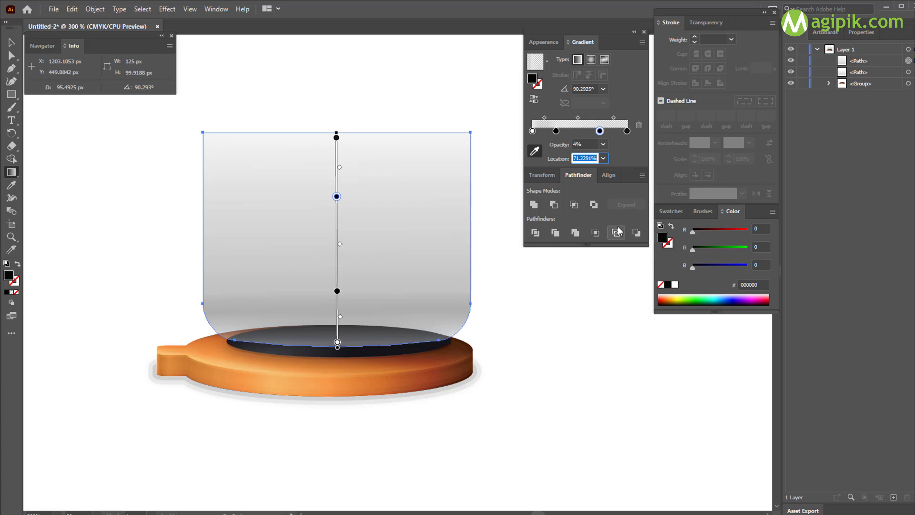
type("75")
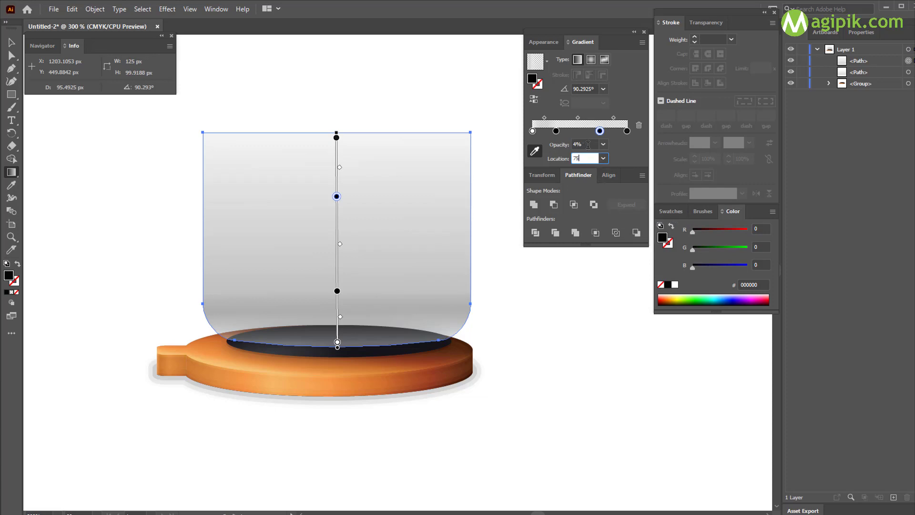
left_click(587, 144)
left_click(604, 144)
left_click(613, 156)
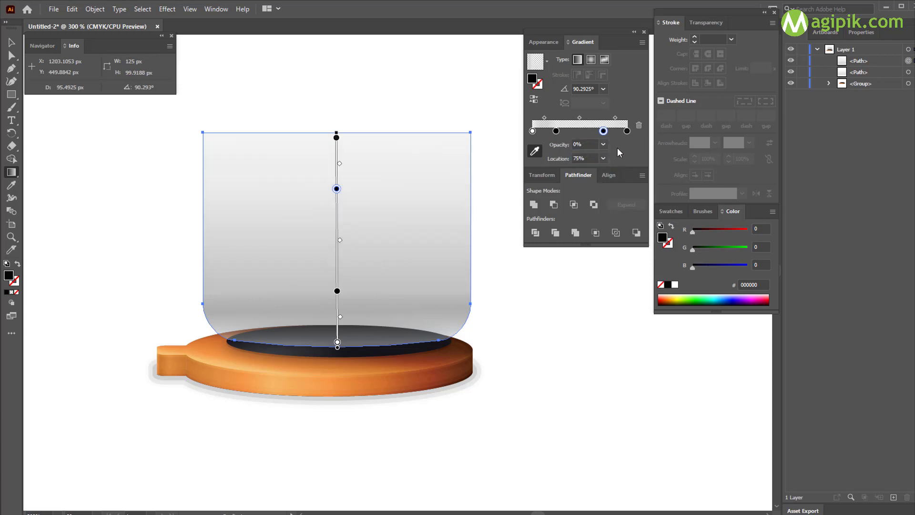
Colour the gradient's end stop pure black, with R, G and B at 0, and deselect the body.
left_click(627, 131)
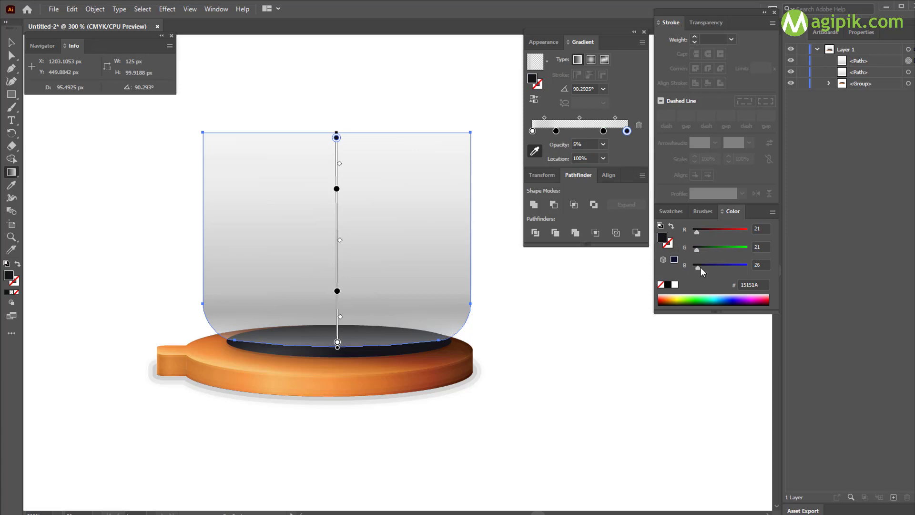
left_click_drag(696, 249, 692, 230)
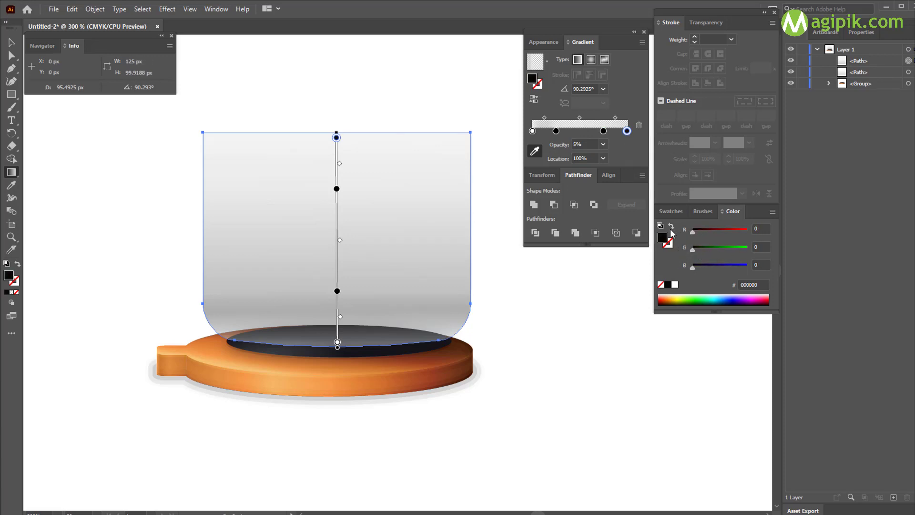
left_click(556, 132)
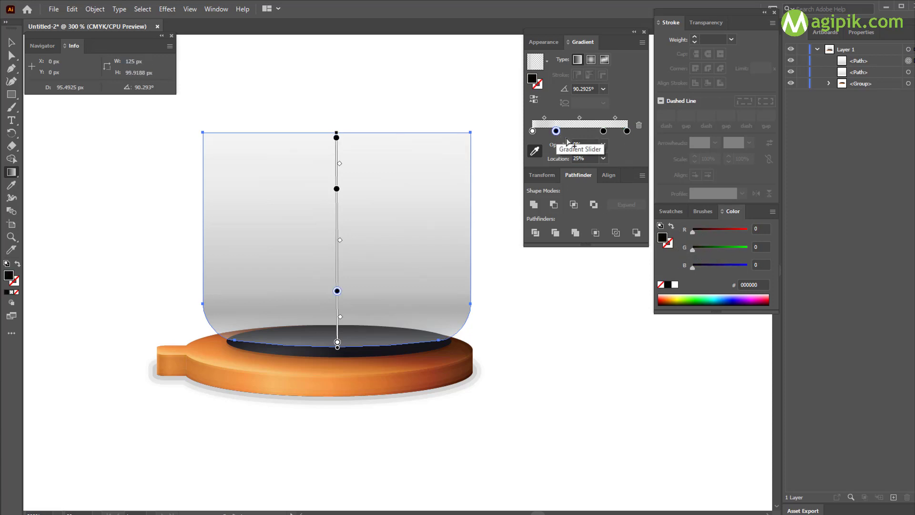
key("v")
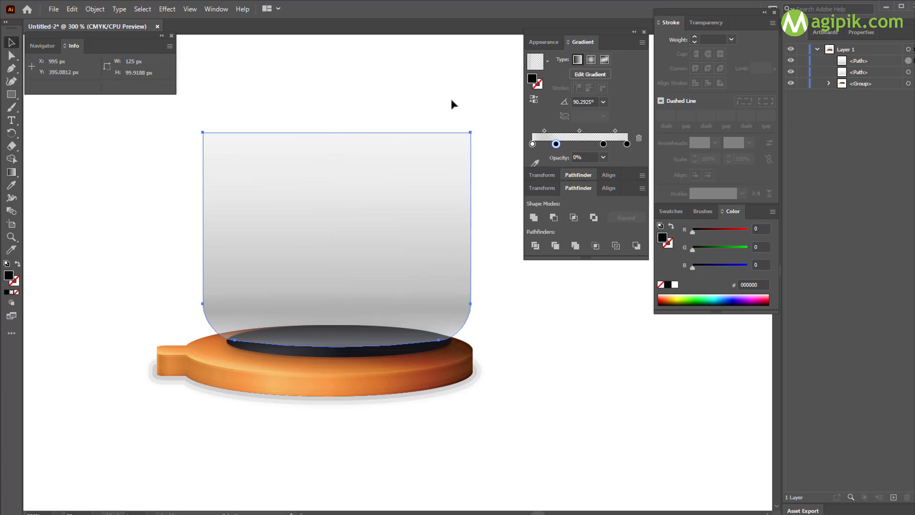
left_click(537, 43)
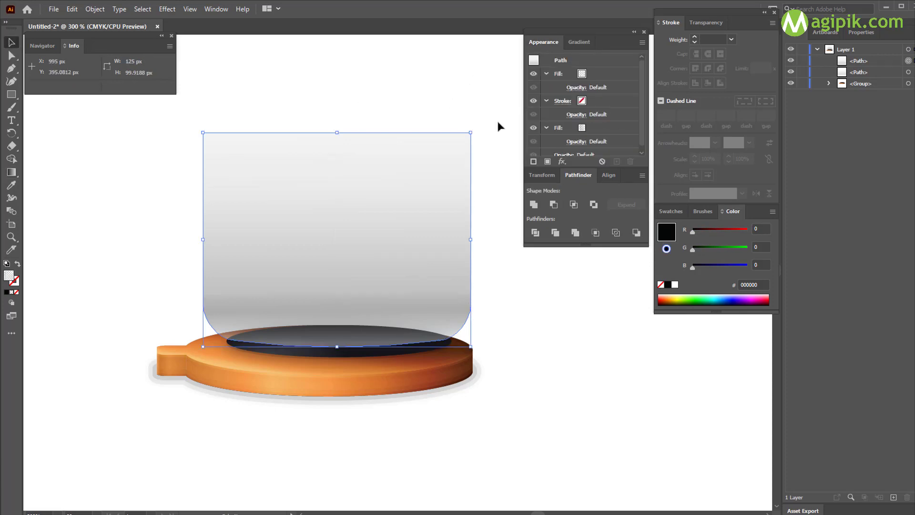
left_click(490, 98)
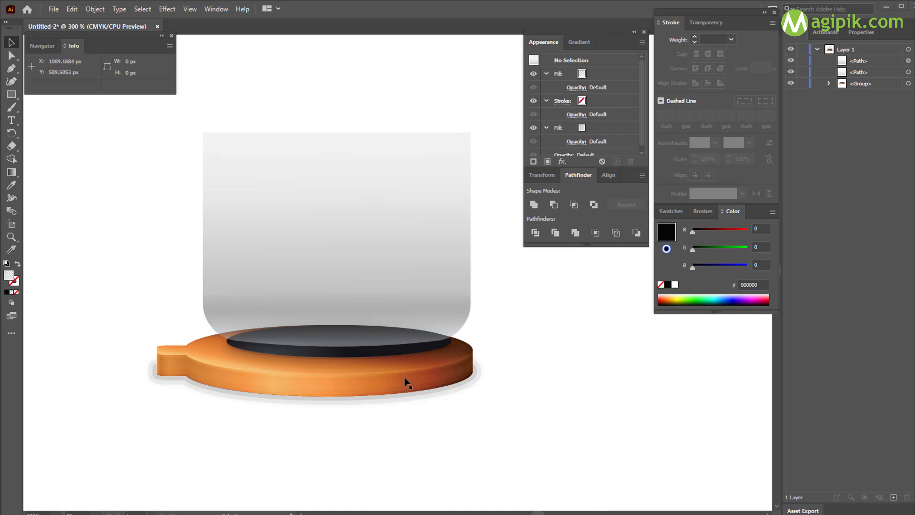
Create a rectangle 105 px wide and 15 px high in the empty area above the glass body.
scroll(406, 380, "left", 1)
scroll(405, 380, "up", 5)
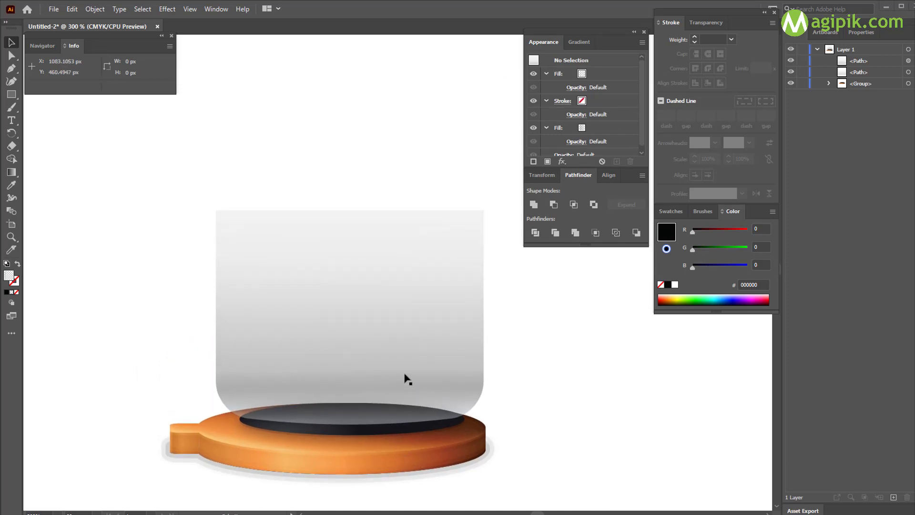
left_click(11, 94)
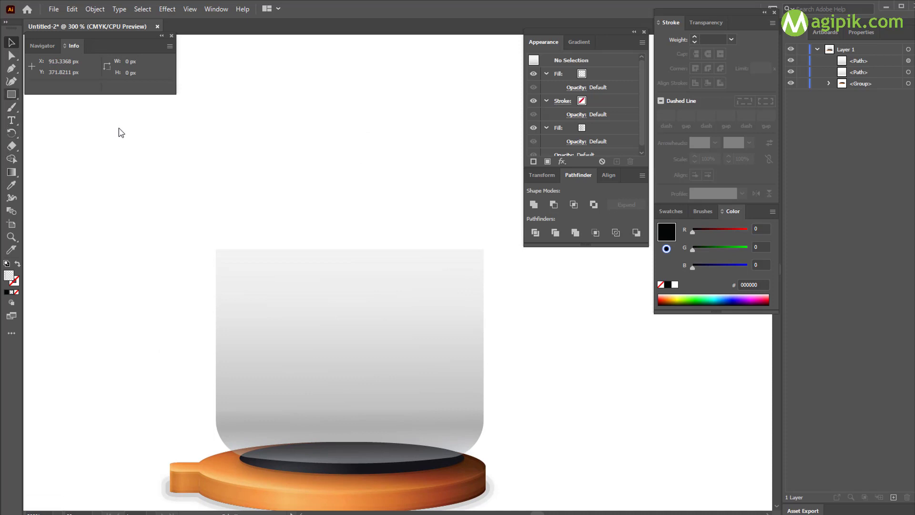
left_click(327, 149)
type("10")
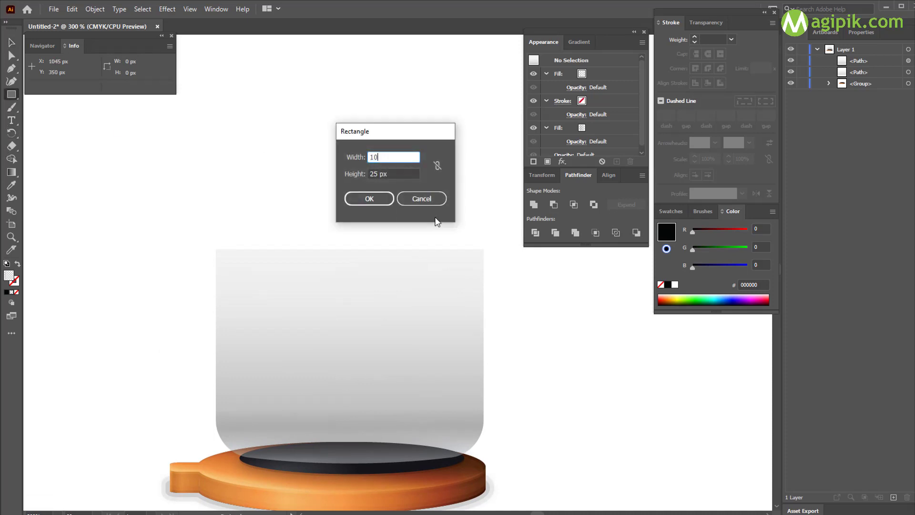
type("5")
key("Tab")
type("15")
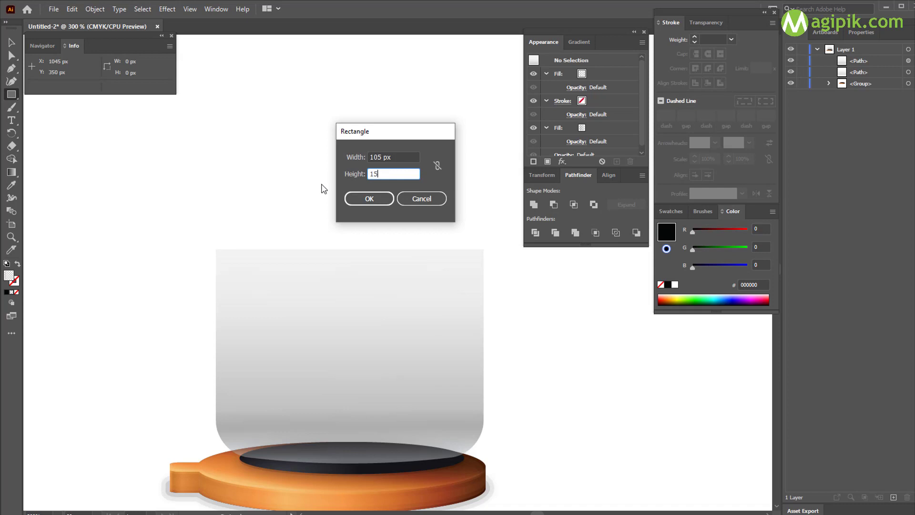
key("Return")
key("v")
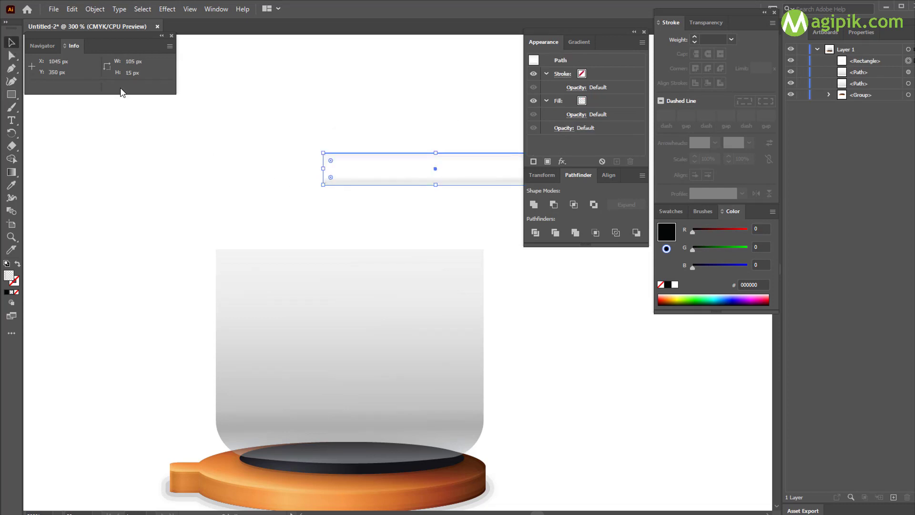
Move the rectangle horizontally to X 985 px above the glass body and fill it with the solid blue swatch.
mouse_move(466, 167)
left_mouse_down()
mouse_move(300, 159)
mouse_move(338, 167)
left_mouse_up()
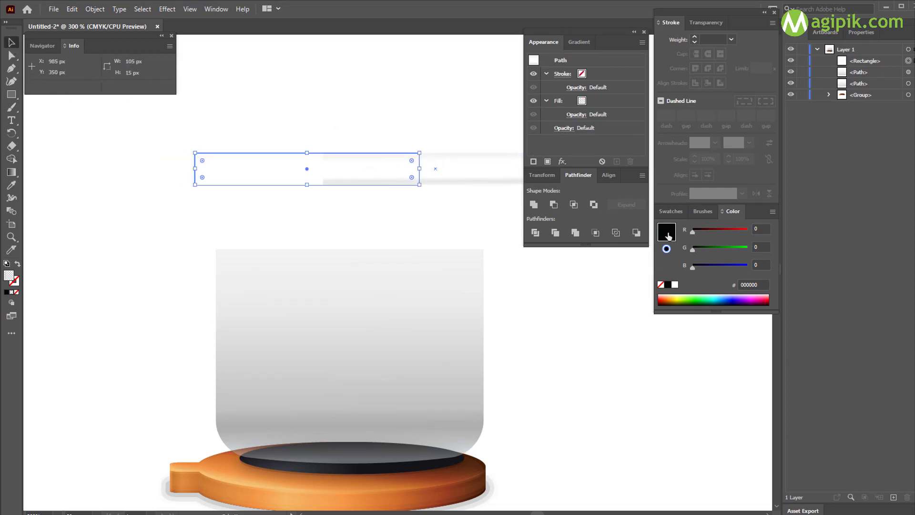
left_click(702, 214)
left_click(671, 211)
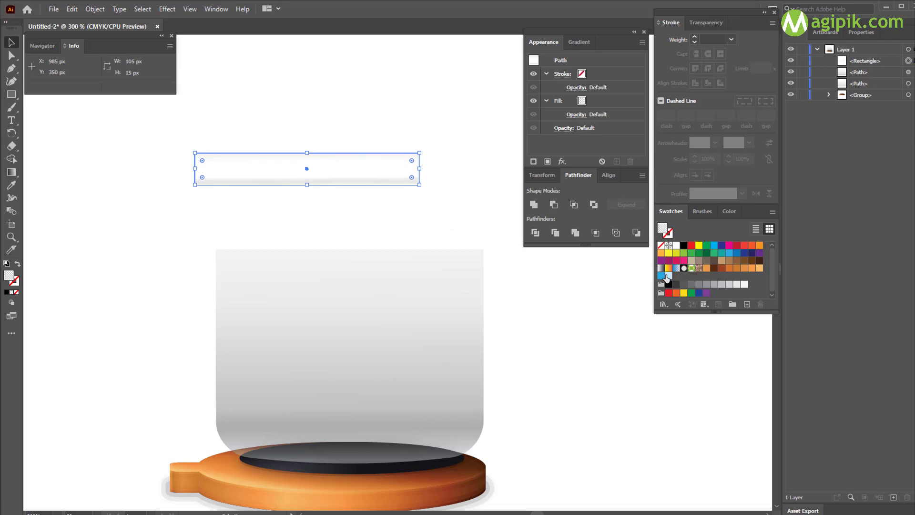
left_click(661, 276)
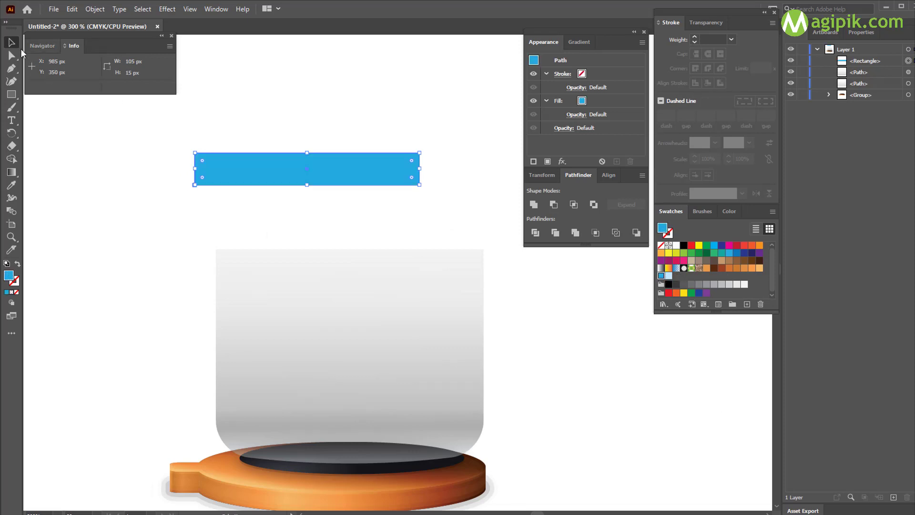
Fill the rectangle above the jar with the blue swatch and deselect it.
left_click(257, 94)
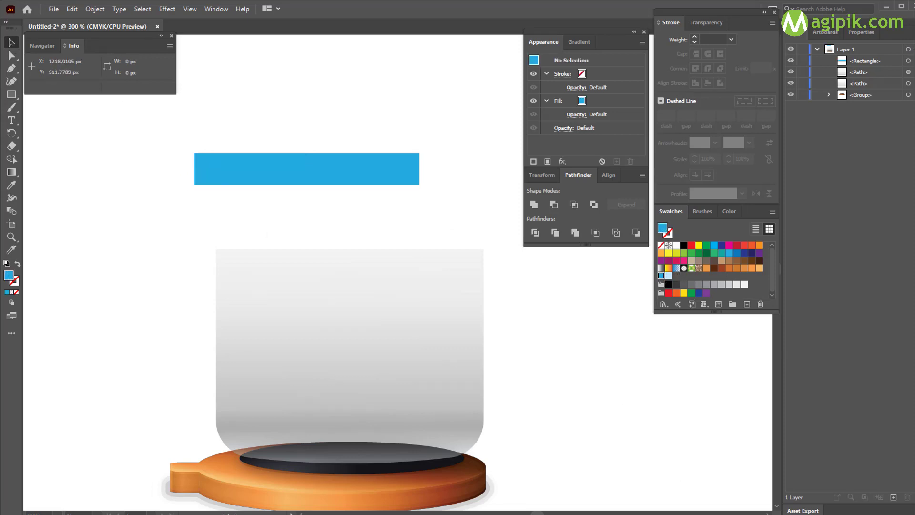
key("F6")
left_click(370, 165)
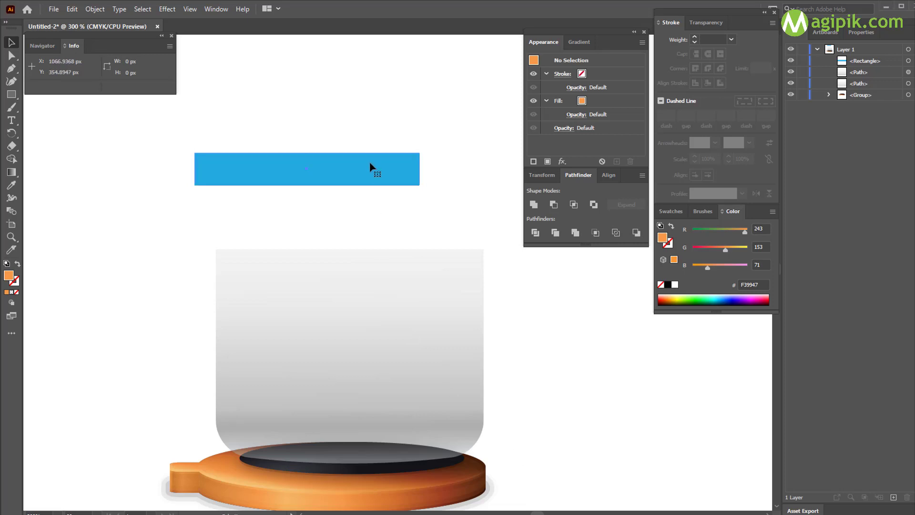
left_click(672, 211)
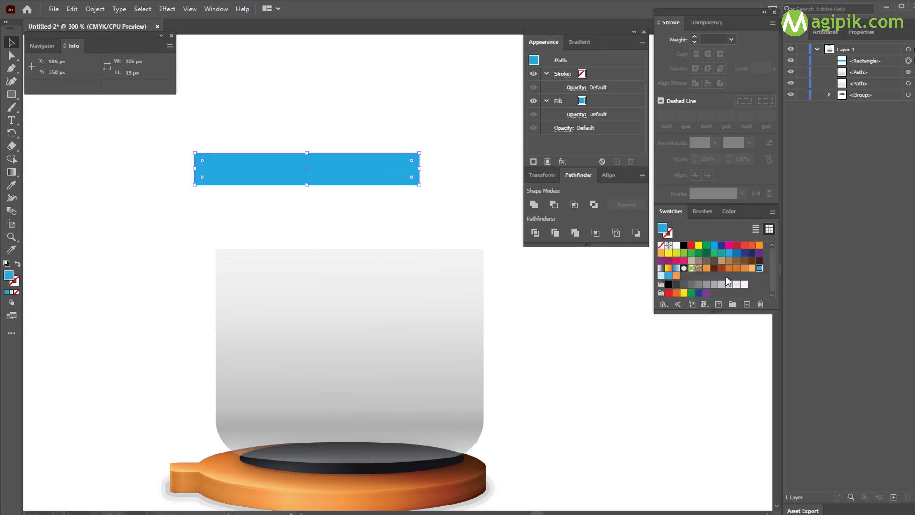
left_click(669, 276)
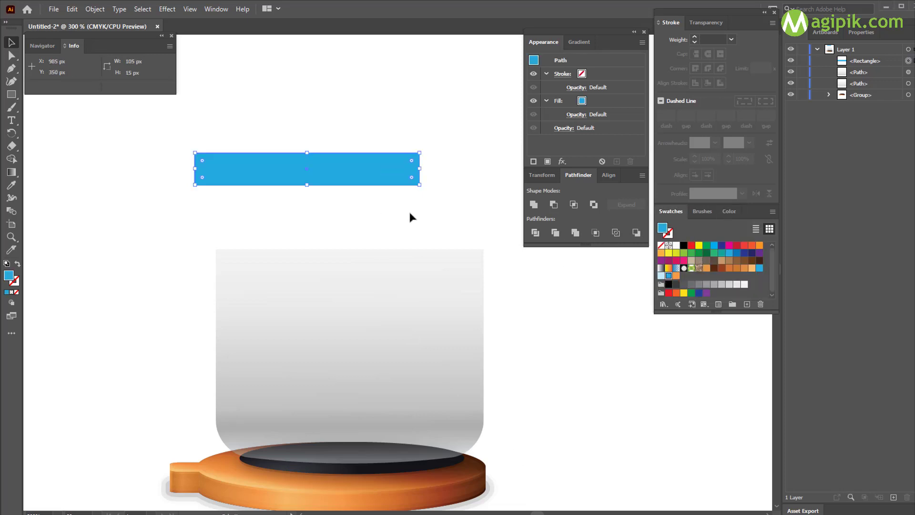
left_click(351, 219)
Create a rectangle 129 px wide and 4 px high just below the blue rectangle.
key("m")
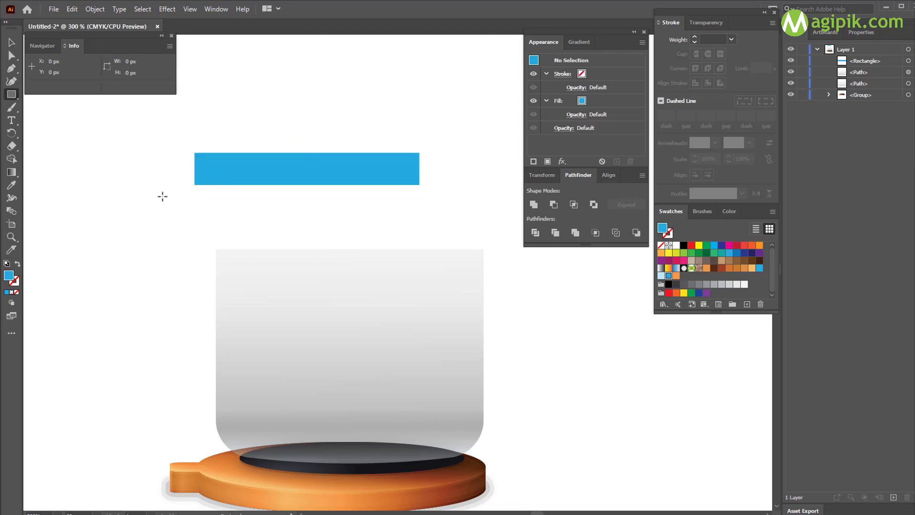
left_click(175, 203)
type("1")
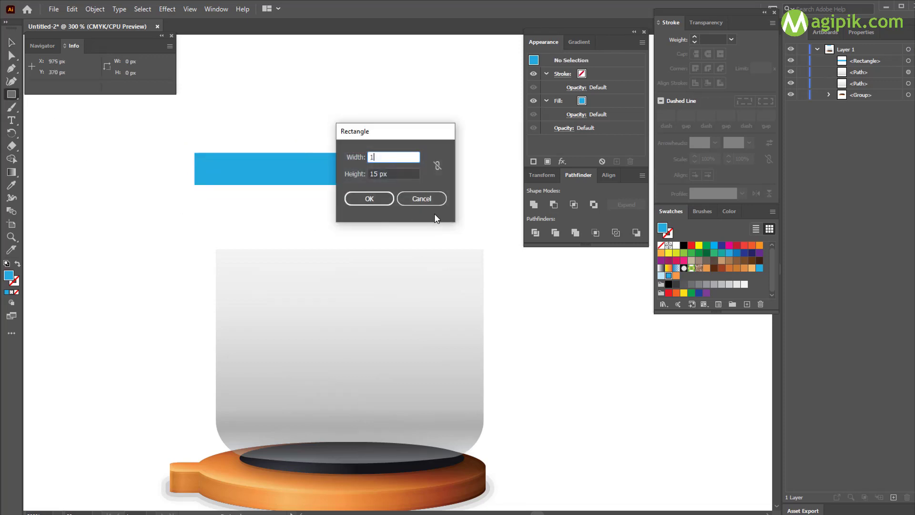
type("29")
key("Tab")
type("4")
key("Return")
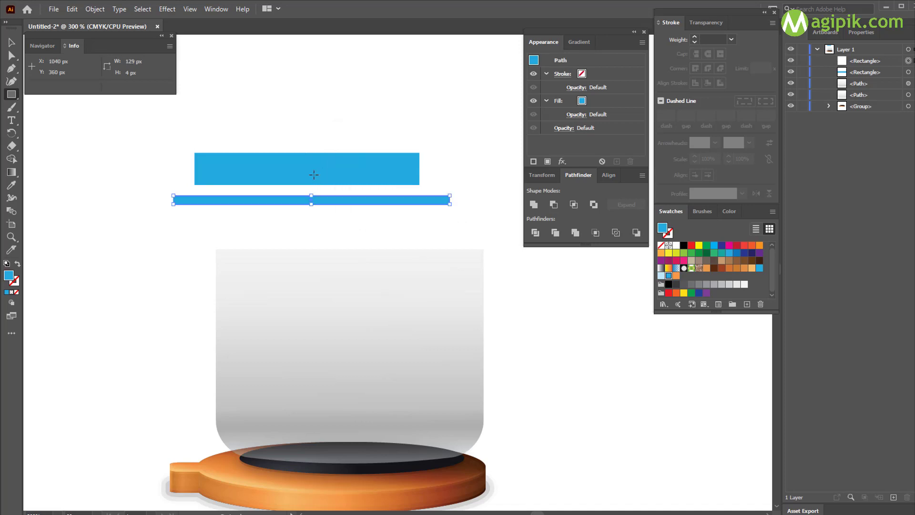
Fill the thin 129 px wide bar with the orange swatch and deselect it.
left_click(12, 43)
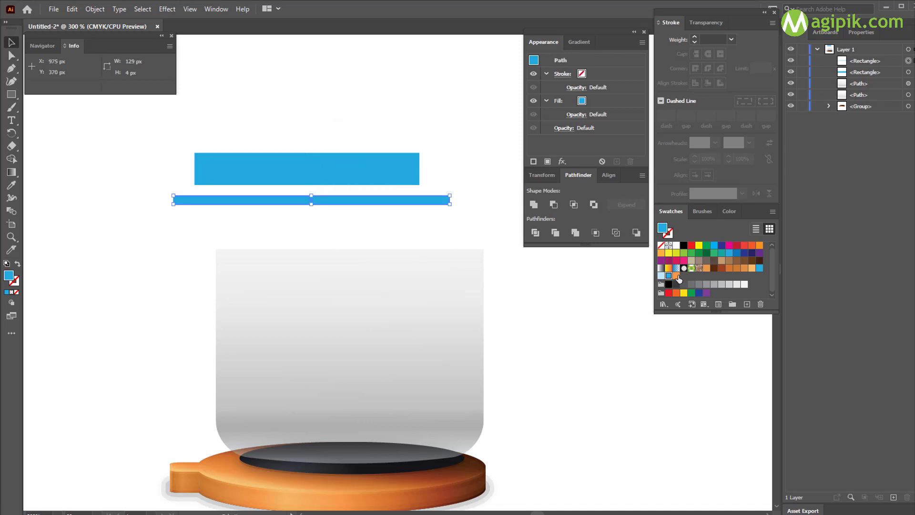
left_click(677, 275)
left_click(381, 215)
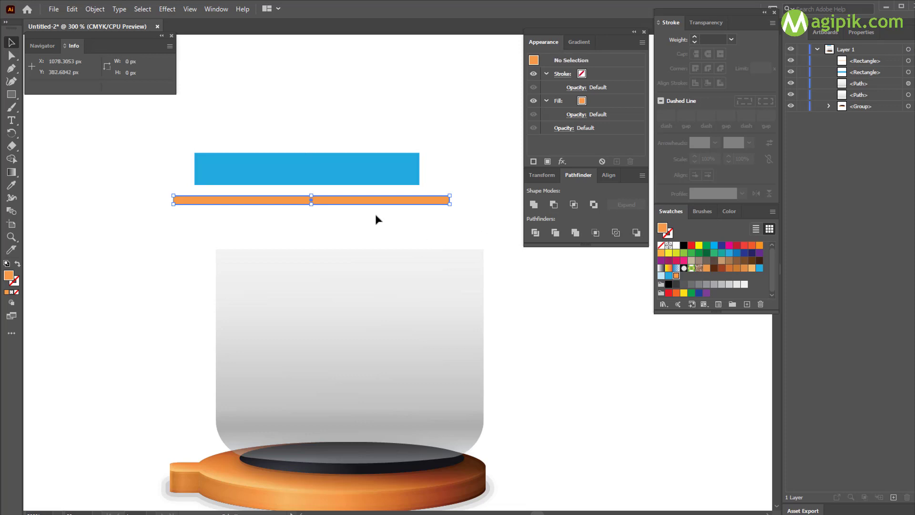
Move the blue rectangle down to rest on the orange bar and align both by their horizontal centres.
left_click(320, 179)
left_click_drag(321, 180, 331, 190)
left_click_drag(319, 148, 337, 210)
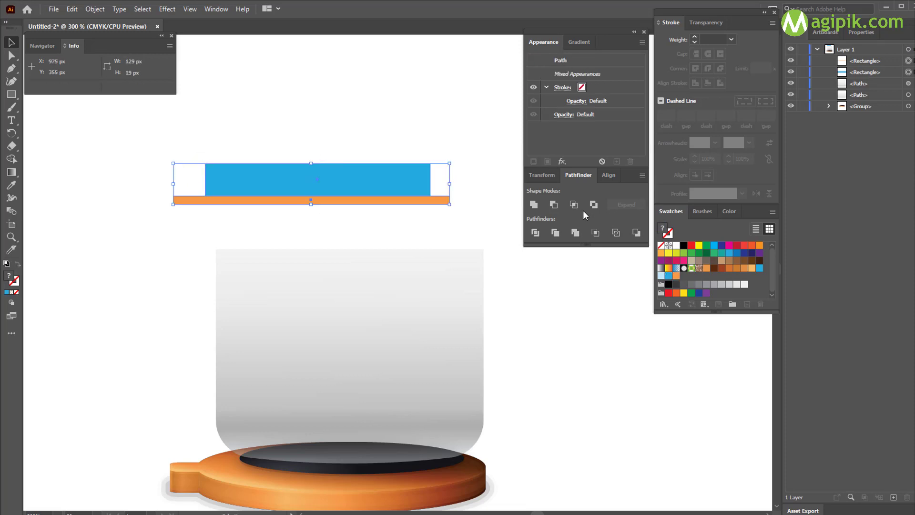
left_click(608, 175)
left_click(553, 205)
left_click(474, 212)
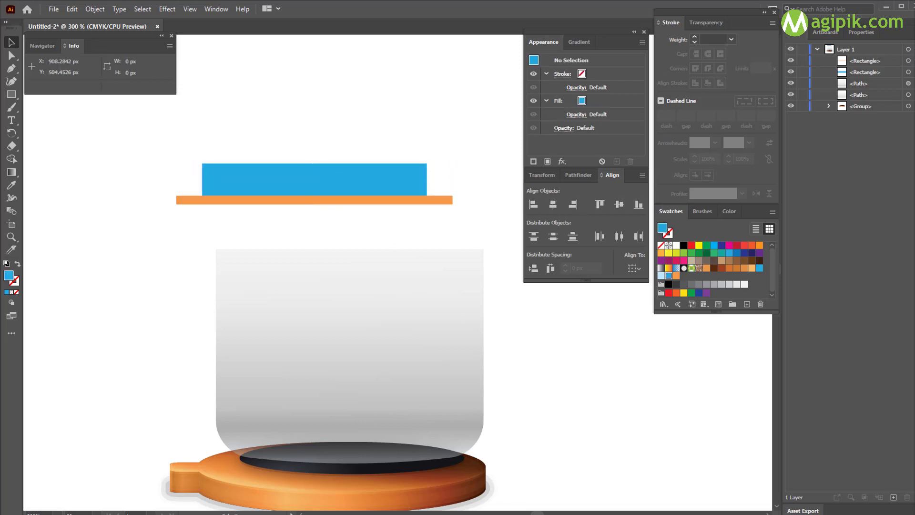
Round the ends of the orange bar fully with a 2 px corner radius.
left_click(297, 201)
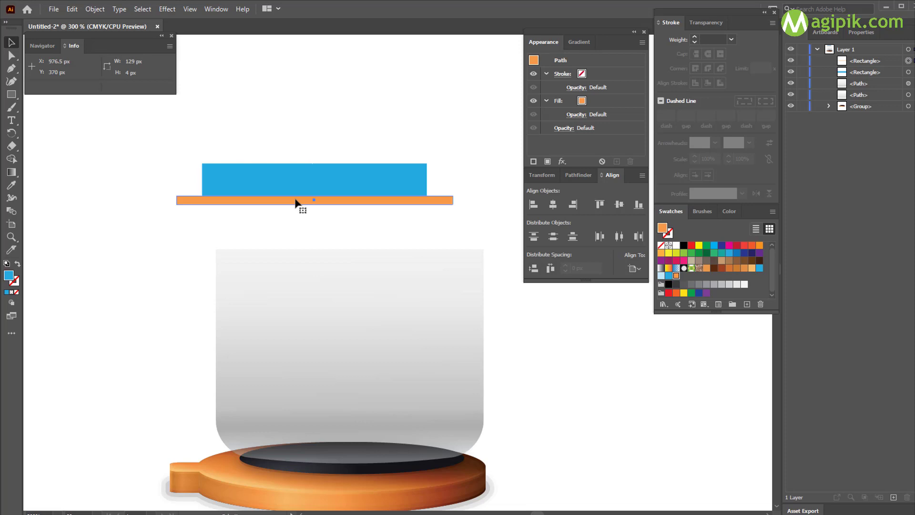
left_click(11, 56)
left_click_drag(183, 200, 204, 213)
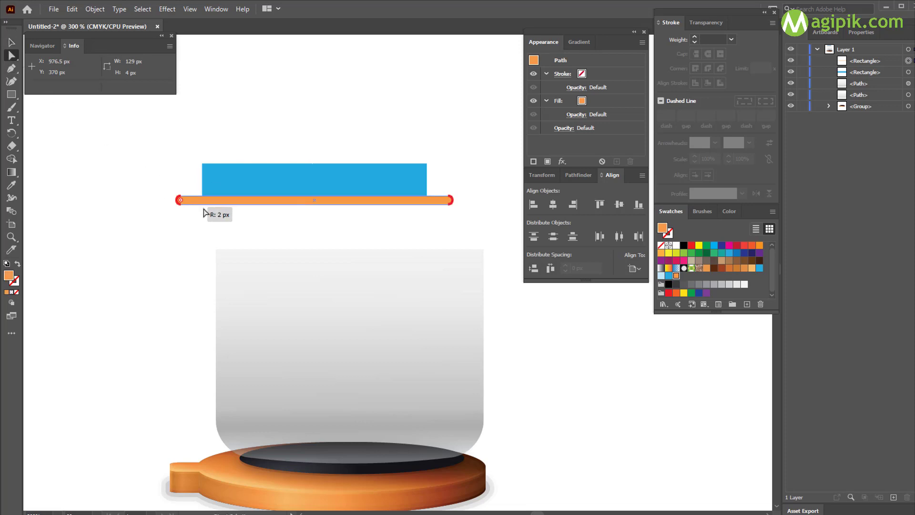
left_click(11, 42)
left_click(350, 133)
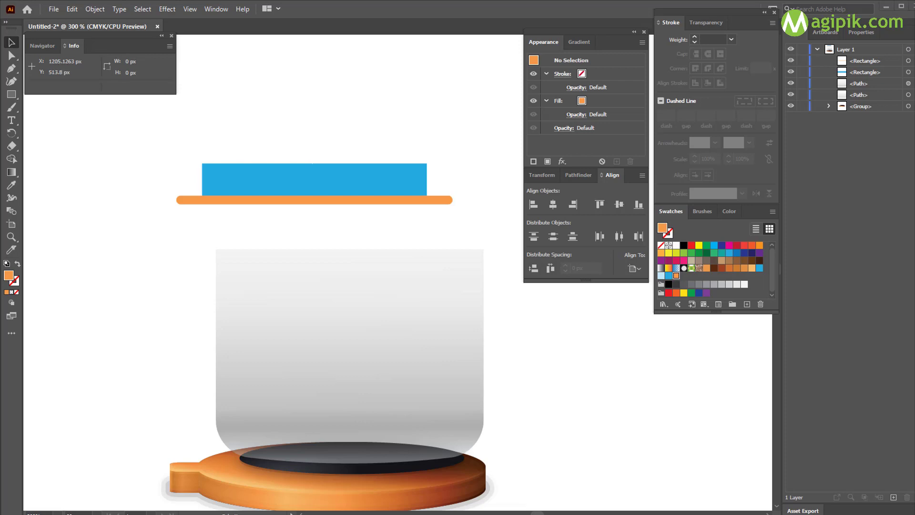
Apply the Round Corners effect with a 3 px radius to the blue rectangle.
left_click(261, 180)
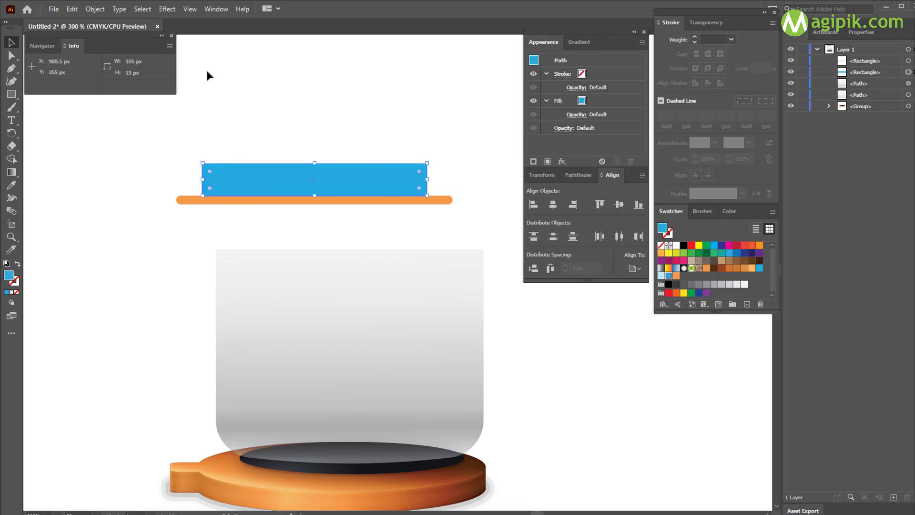
left_click(173, 11)
mouse_move(224, 131)
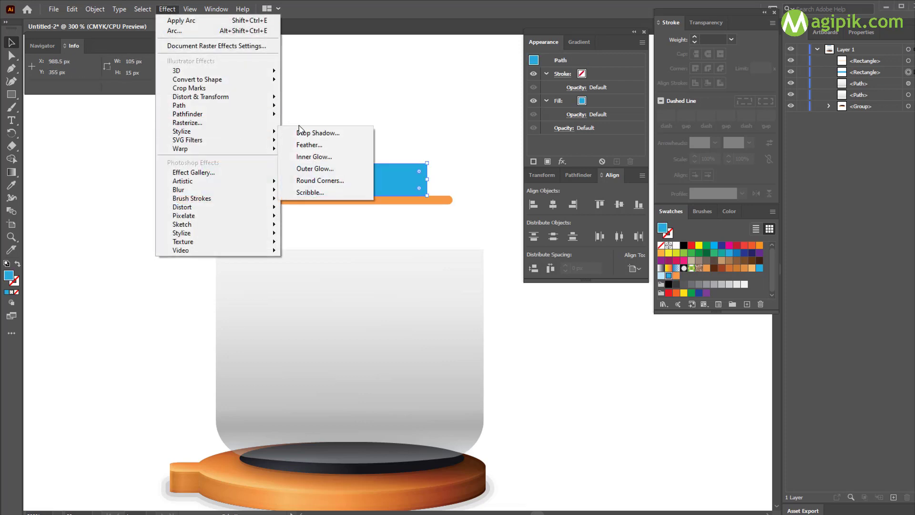
left_click(313, 180)
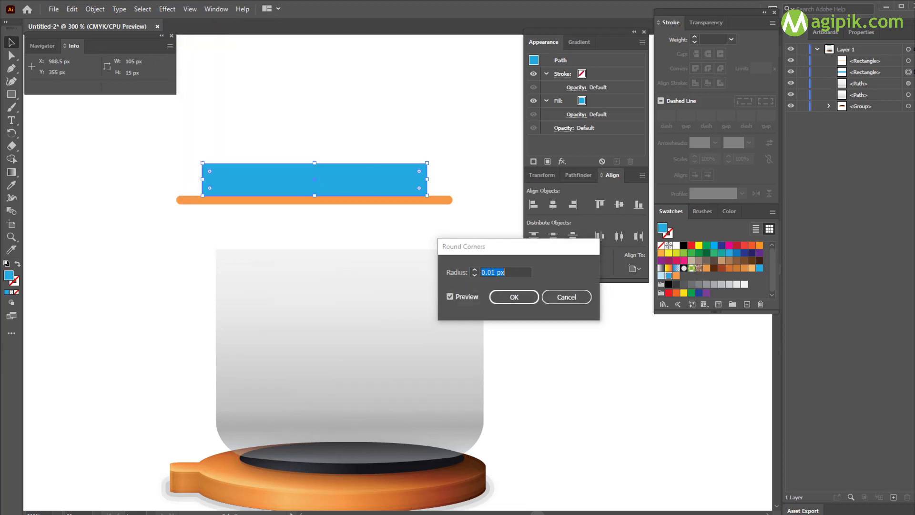
left_click(497, 272)
left_click(514, 273)
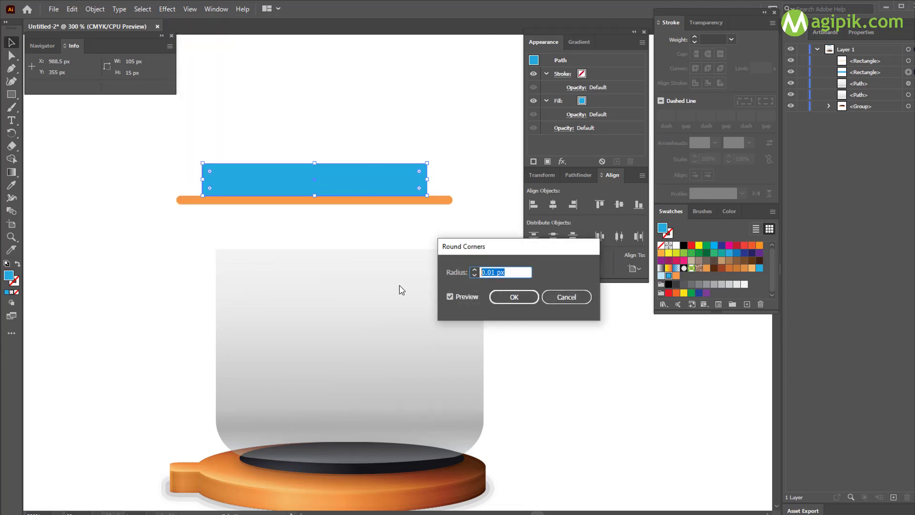
type("3")
left_click(517, 300)
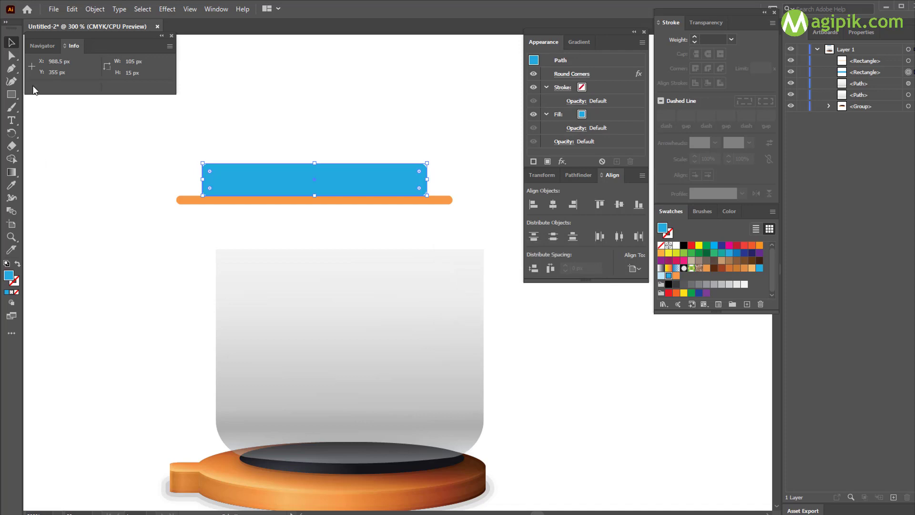
Expand the appearance of the rounded blue rectangle and deselect it.
left_click(95, 9)
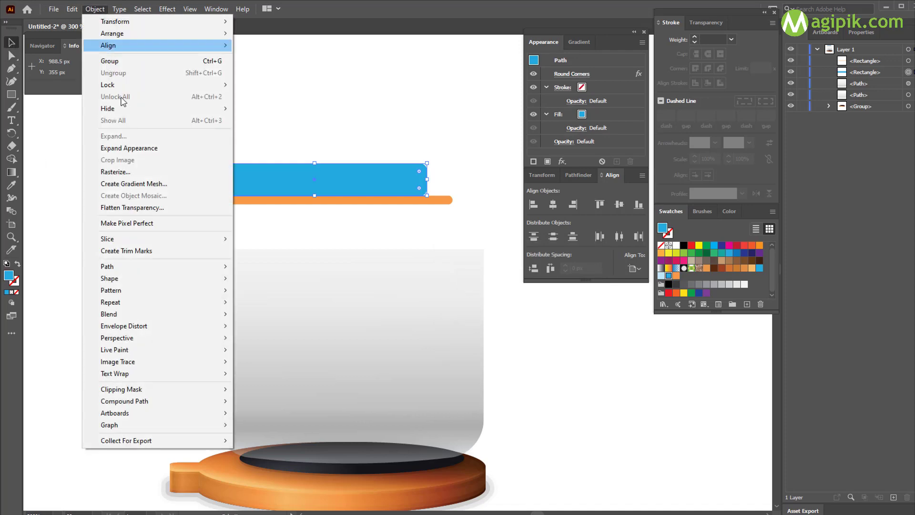
left_click(114, 148)
left_click(302, 113)
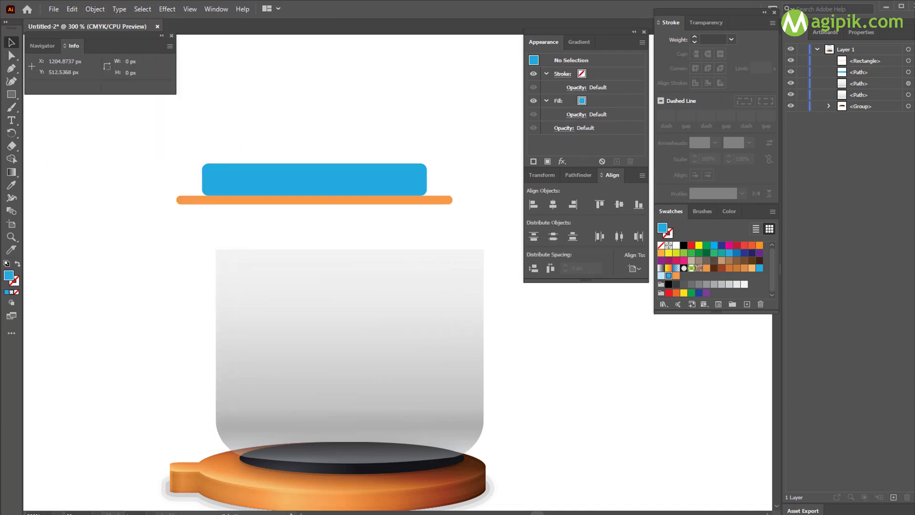
Align the bottom edges of the blue shape and the orange bar.
left_click_drag(312, 125, 376, 211)
left_click(639, 205)
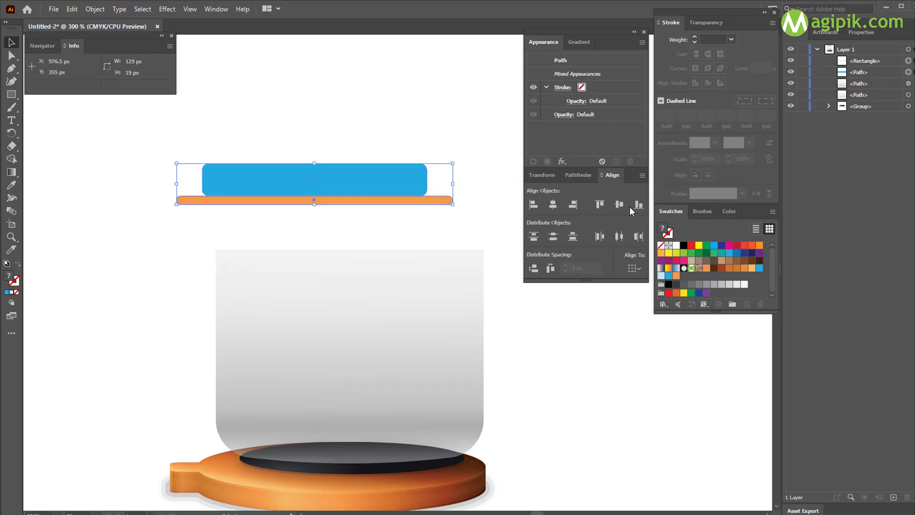
left_click(460, 220)
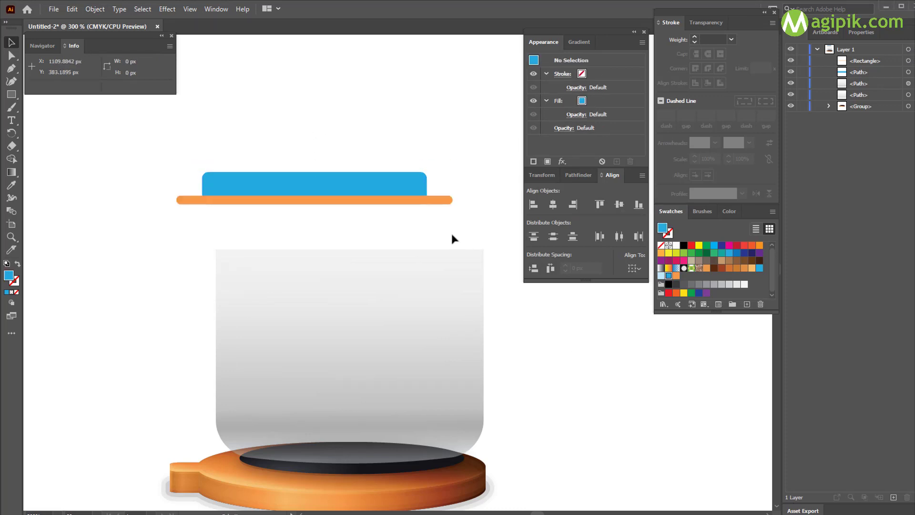
Duplicate the orange bar in place and subtract the copy from the blue shape using Minus Front.
left_click(443, 203)
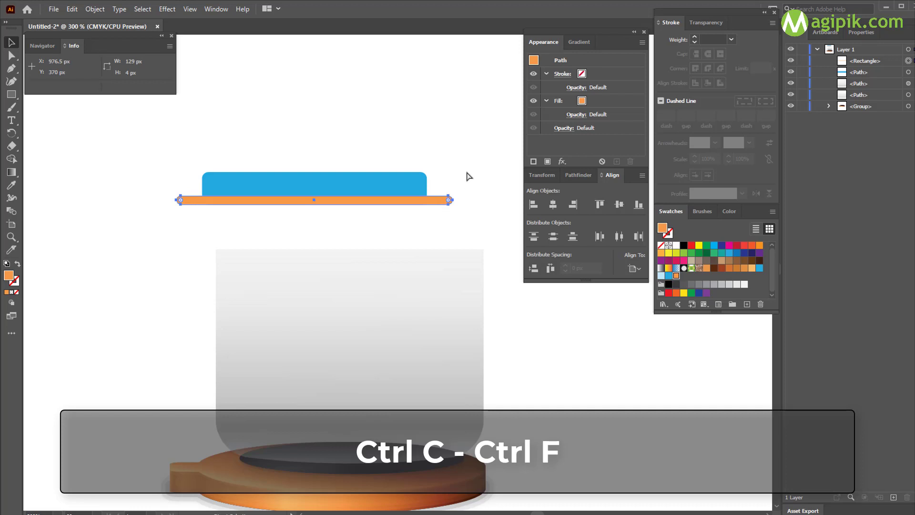
key("ctrl+c")
key("ctrl+f")
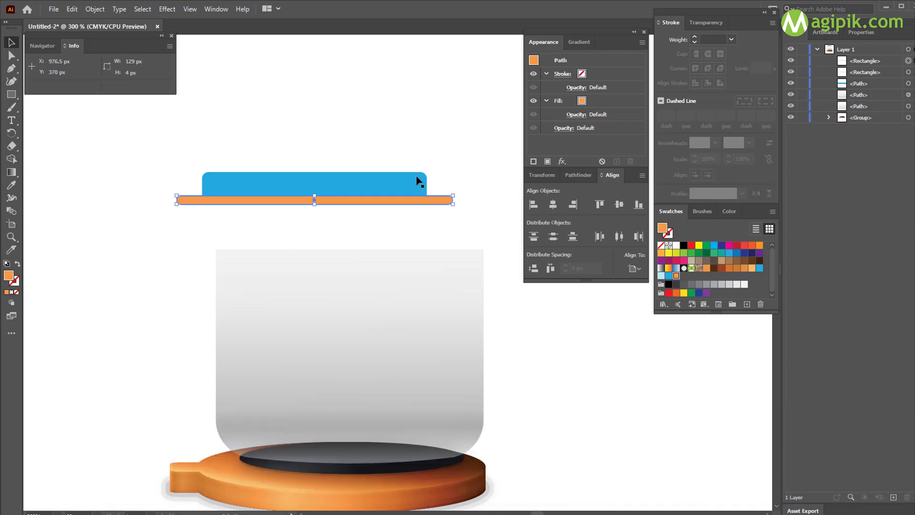
left_click(414, 182, "shift")
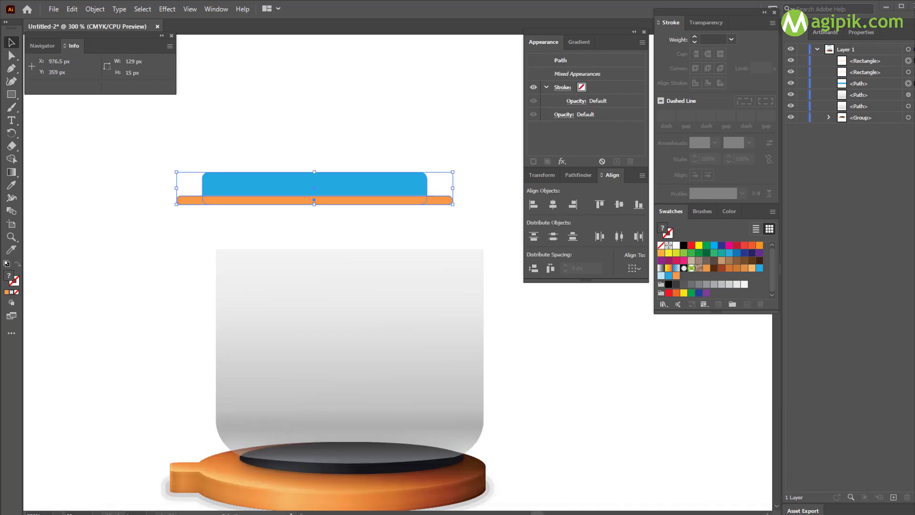
left_click(581, 175)
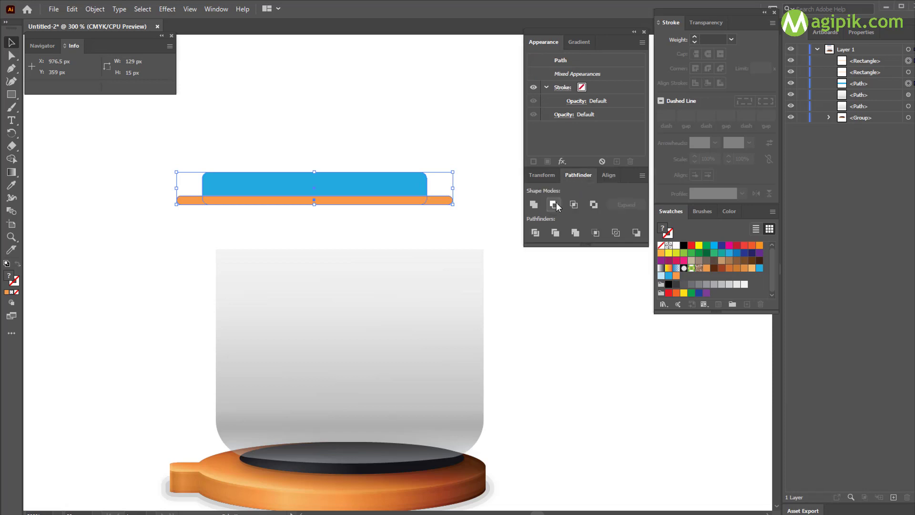
left_click(554, 204)
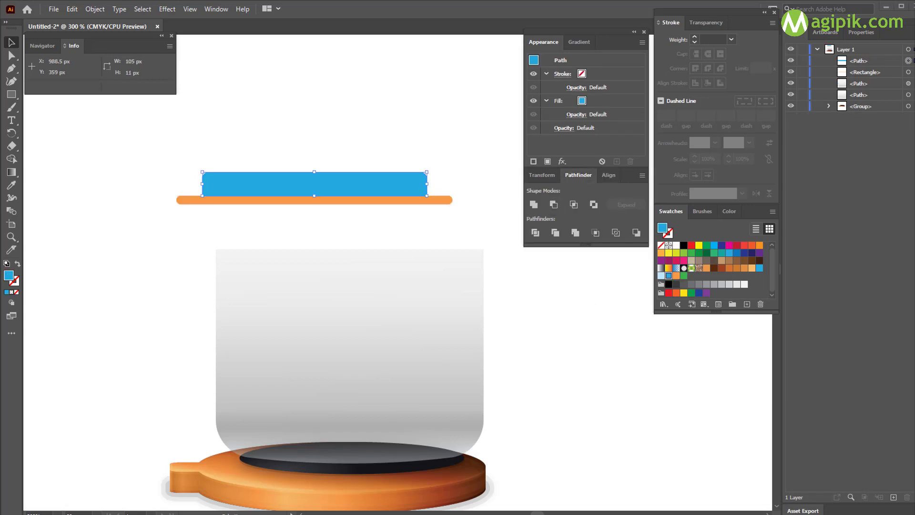
left_click(501, 321)
Create a rectangle 123 px wide and 7 px high above the lid shapes.
left_click(11, 94)
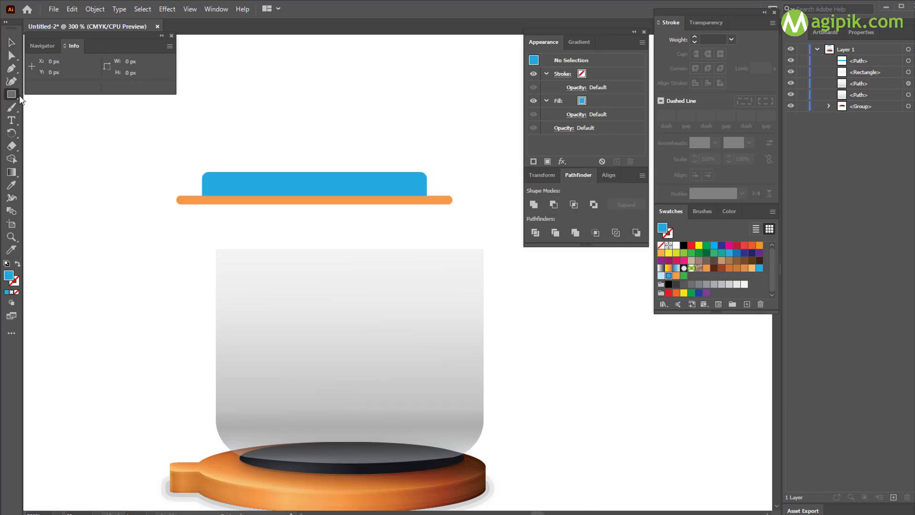
left_click(308, 110)
type("123")
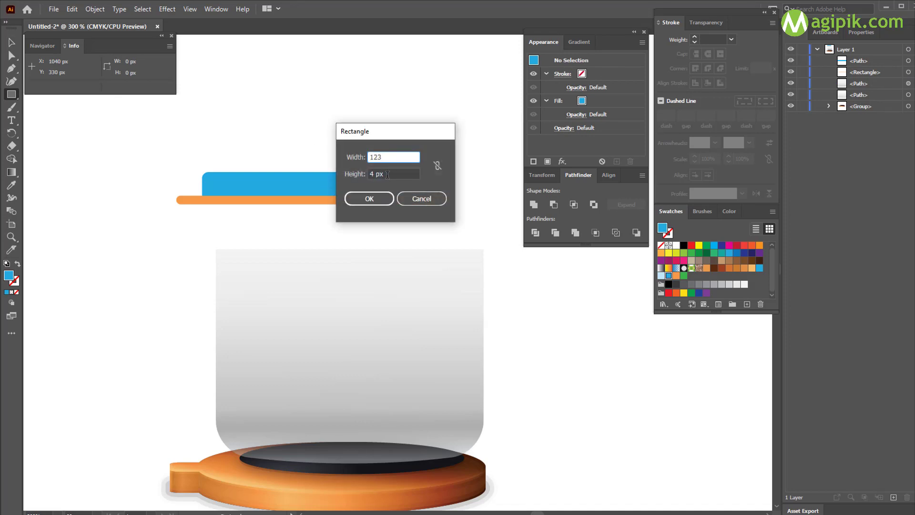
key("Tab")
type("7")
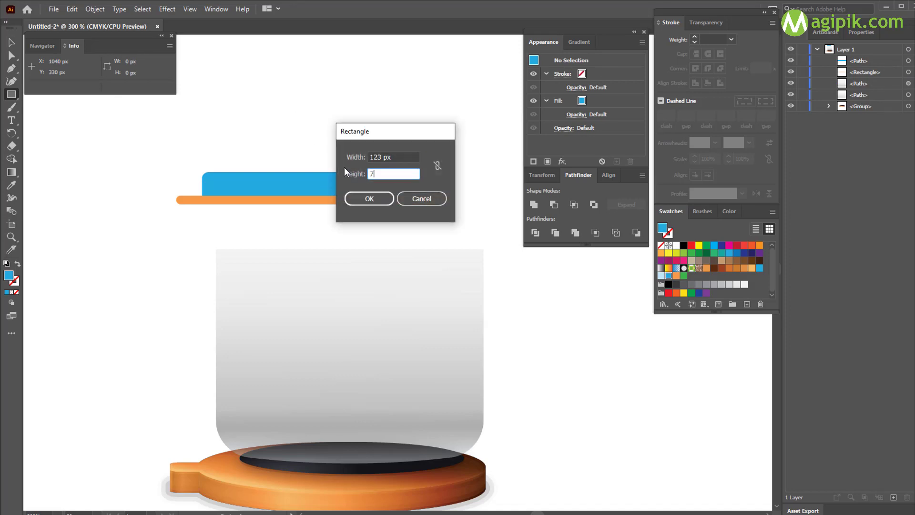
key("Return")
Fill the 123 px wide rectangle with the green swatch and move it between the orange bar and the jar body.
key("v")
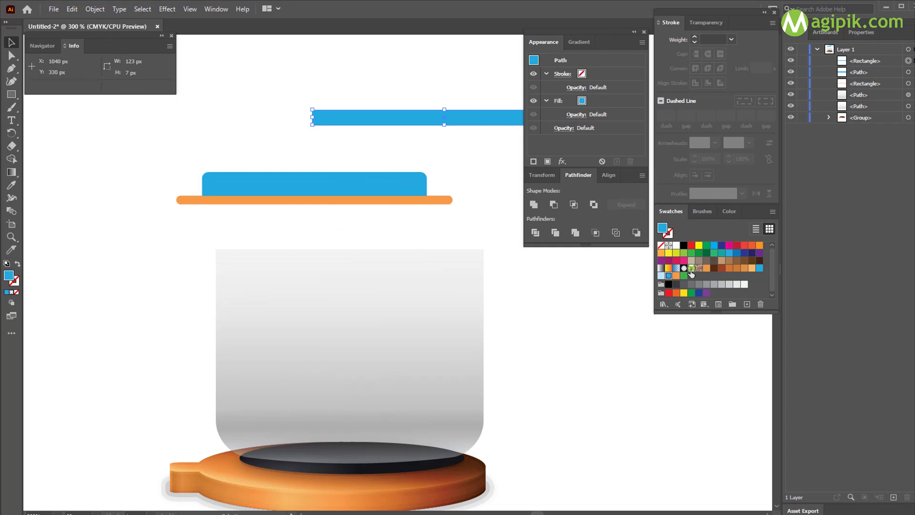
left_click(686, 279)
left_click_drag(485, 119, 358, 227)
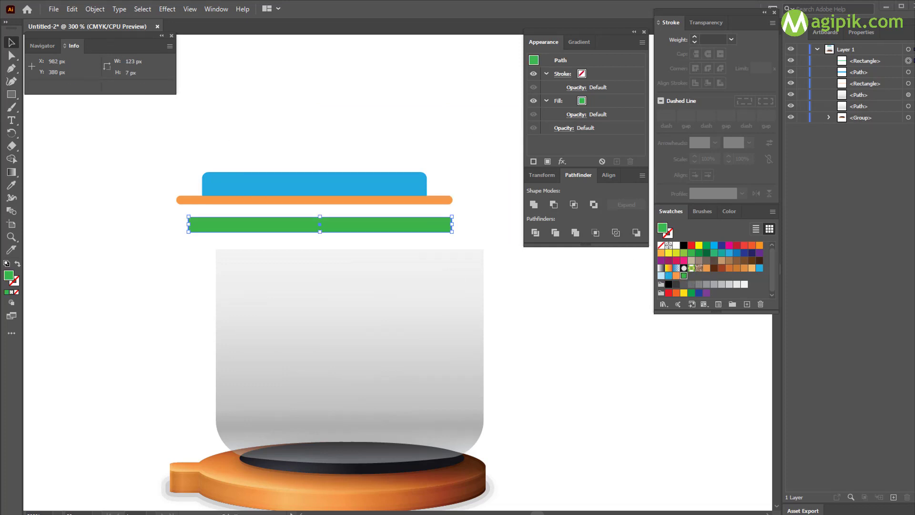
Warp the green rectangle with the Arc Lower style at 4% horizontal bend and expand its appearance.
left_click(167, 9)
mouse_move(181, 148)
left_click(312, 150)
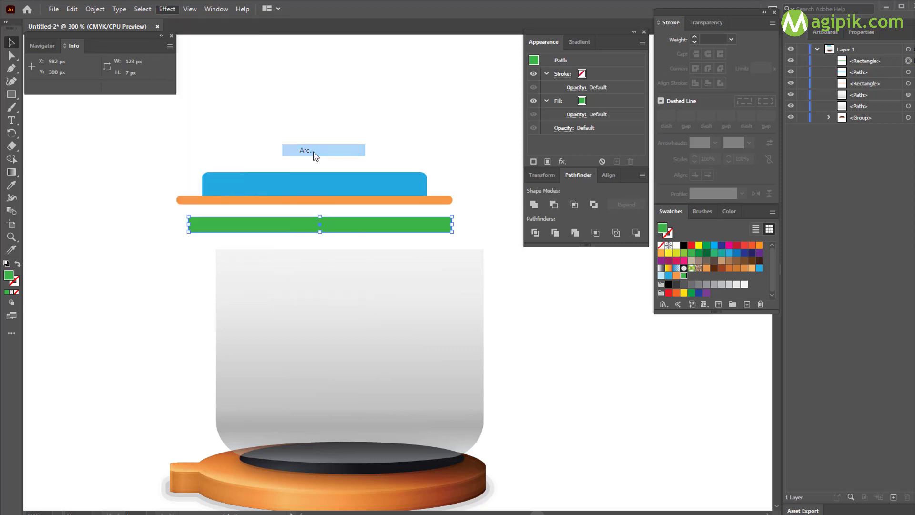
left_click(619, 106)
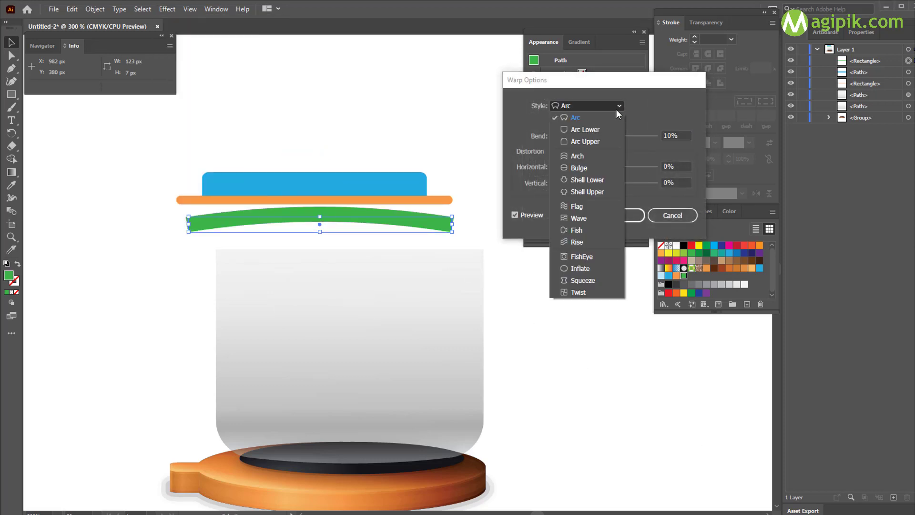
left_click(594, 133)
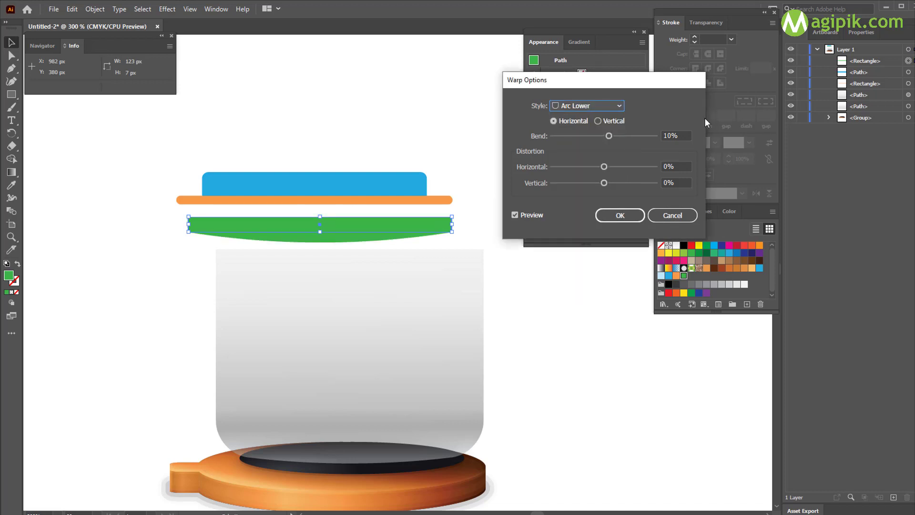
left_click(684, 133)
type("4")
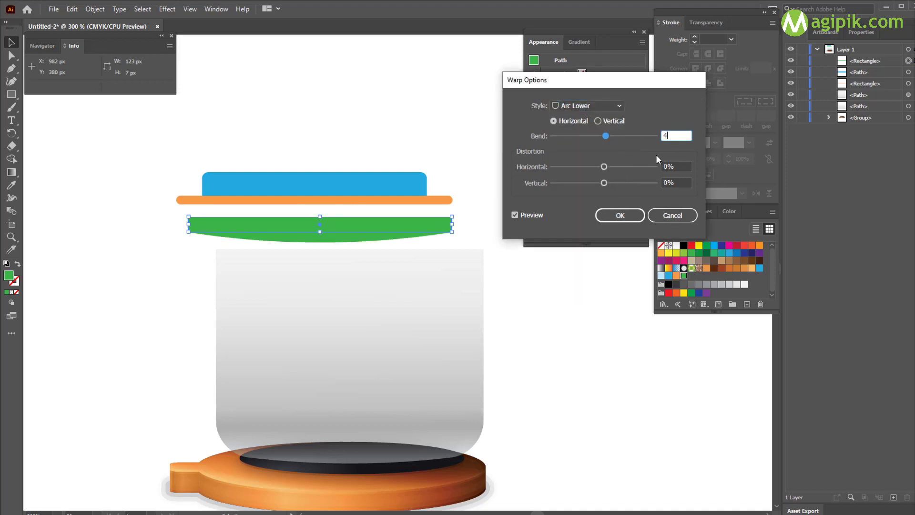
key("Tab")
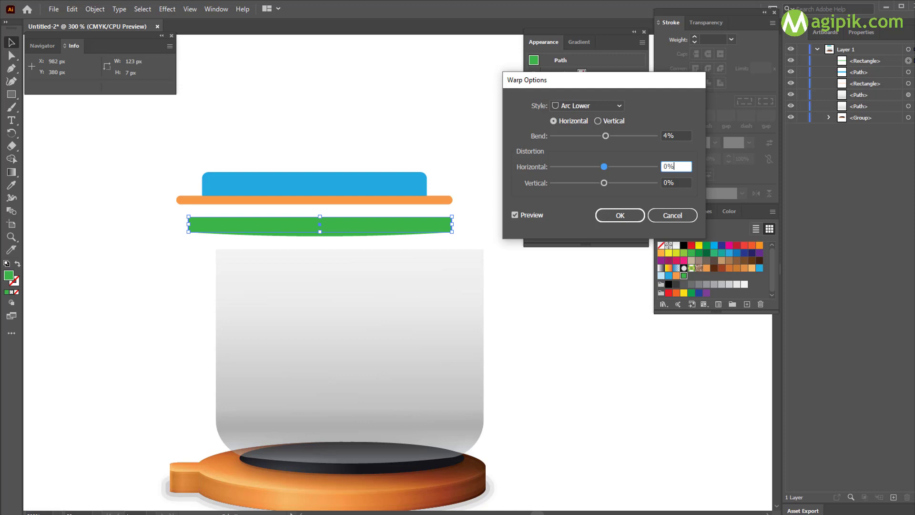
key("Return")
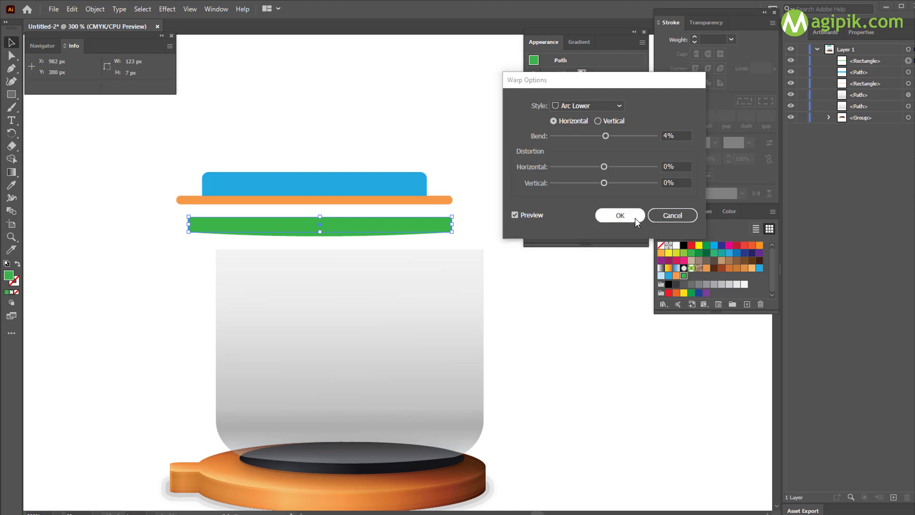
left_click(620, 215)
left_click(95, 9)
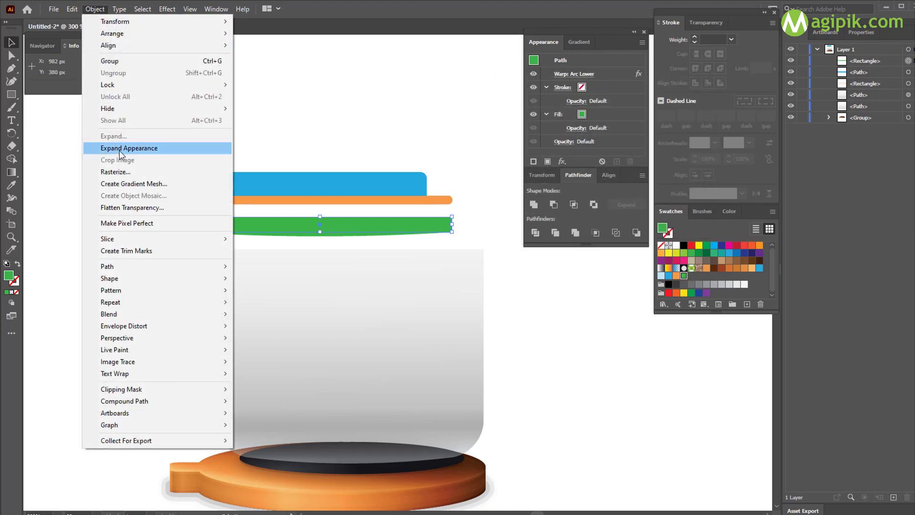
left_click(115, 148)
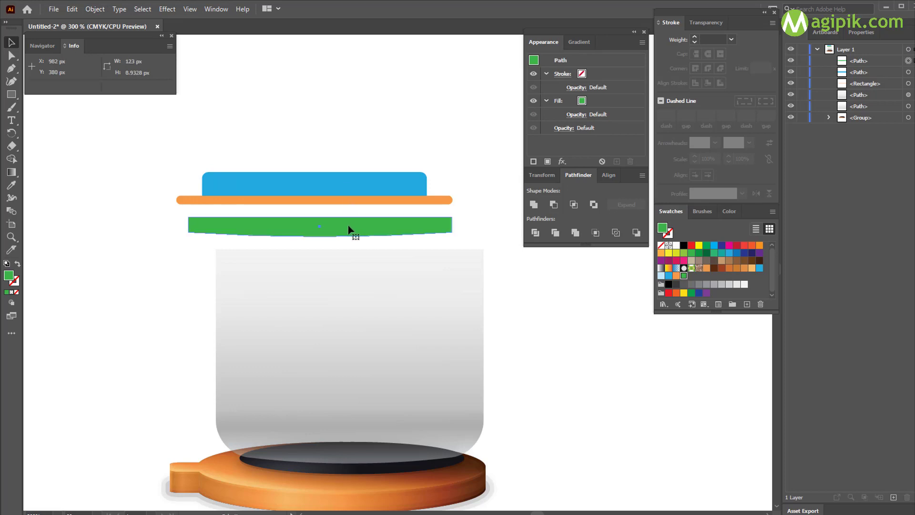
Center the warped green shape horizontally on the orange bar.
left_click(349, 201, "shift")
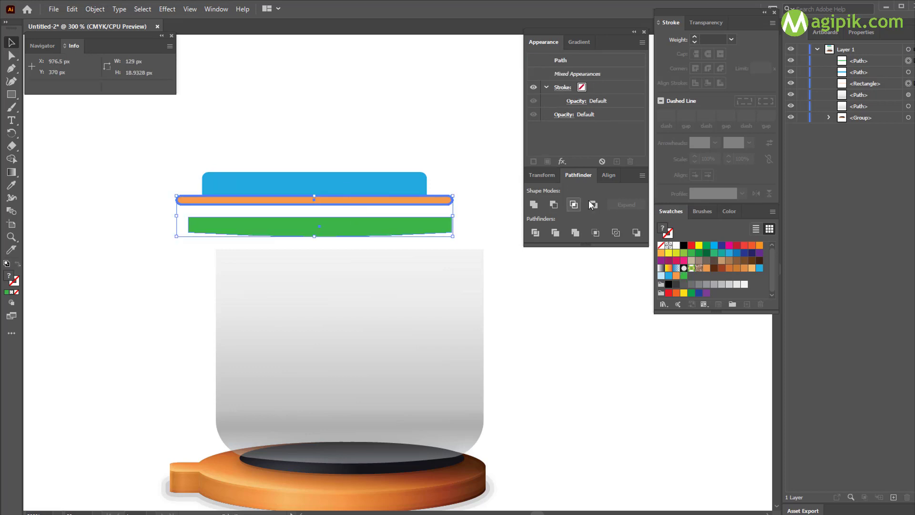
left_click(610, 175)
left_click(553, 205)
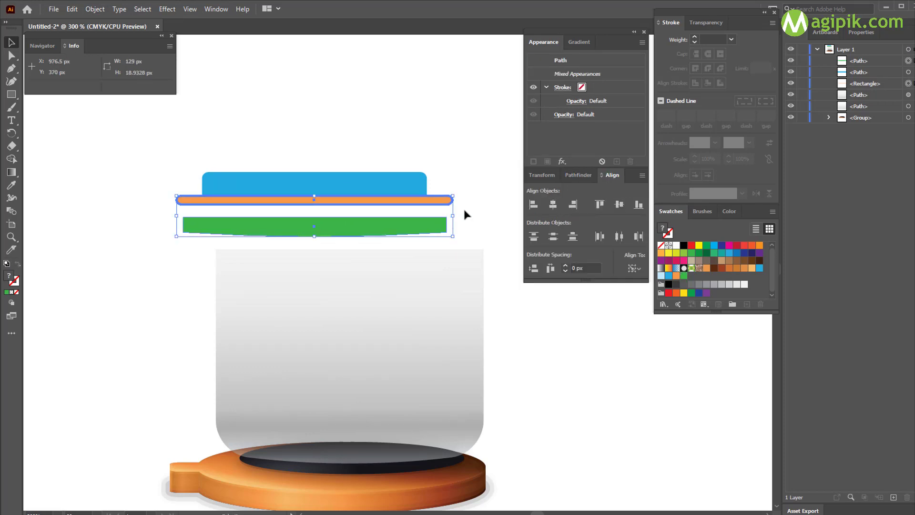
left_click(463, 209)
Move the green shape up beneath the orange bar and lower the blue and orange shapes onto its top edge.
left_click(350, 228)
left_click_drag(345, 228, 280, 208)
scroll(333, 214, "up", 2)
scroll(324, 200, "down", 1)
scroll(320, 206, "up", 1)
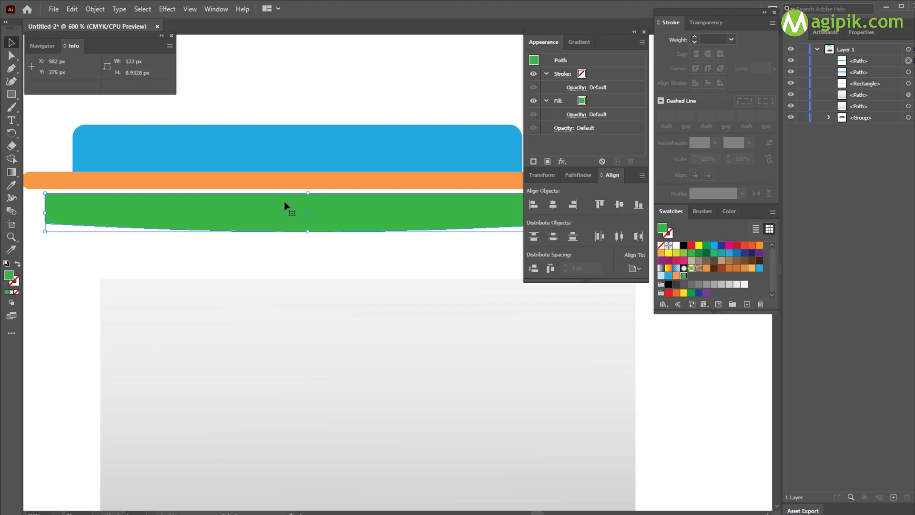
scroll(295, 196, "down", 1)
left_click_drag(299, 129, 302, 197)
scroll(311, 187, "up", 1)
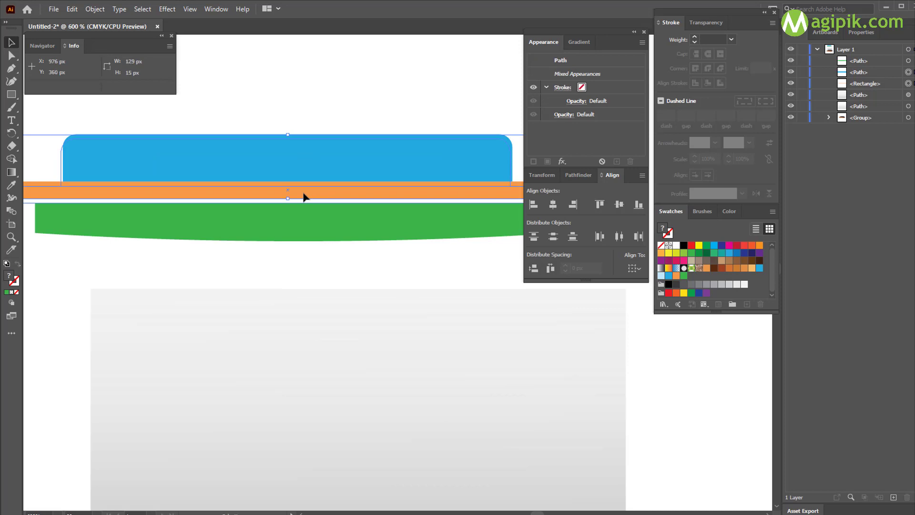
Realign the green shape and the orange bar to their common horizontal center.
left_click(288, 223)
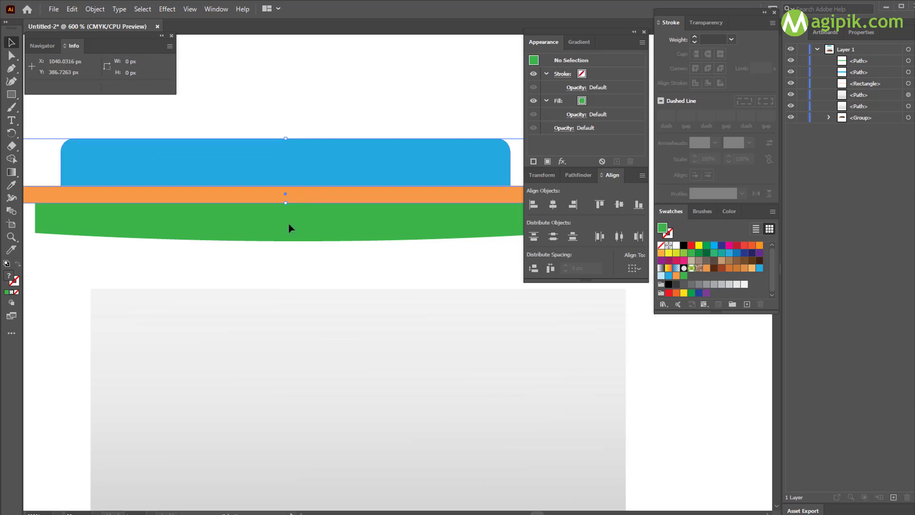
left_click(323, 196, "shift")
left_click(553, 205)
left_click(443, 247)
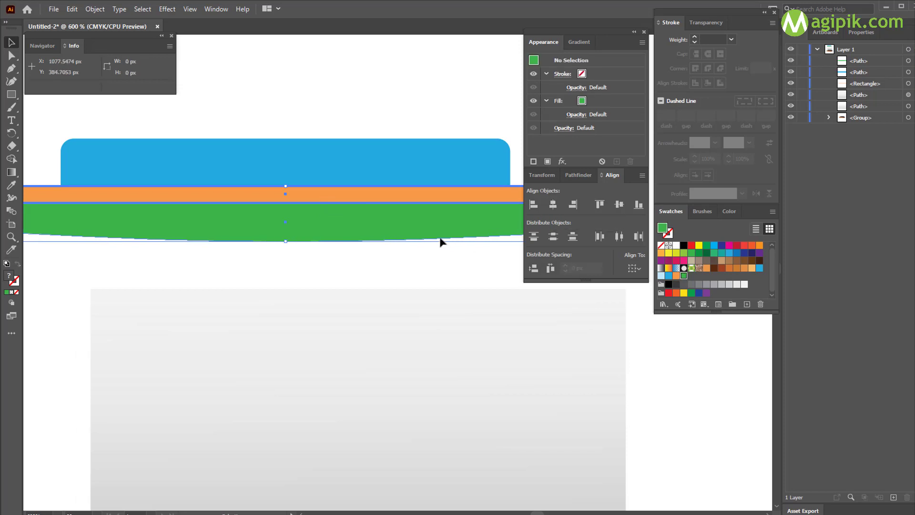
Create an inner copy of the blue lid shape using Offset Path with an offset of -1 px.
scroll(441, 239, "down", 2)
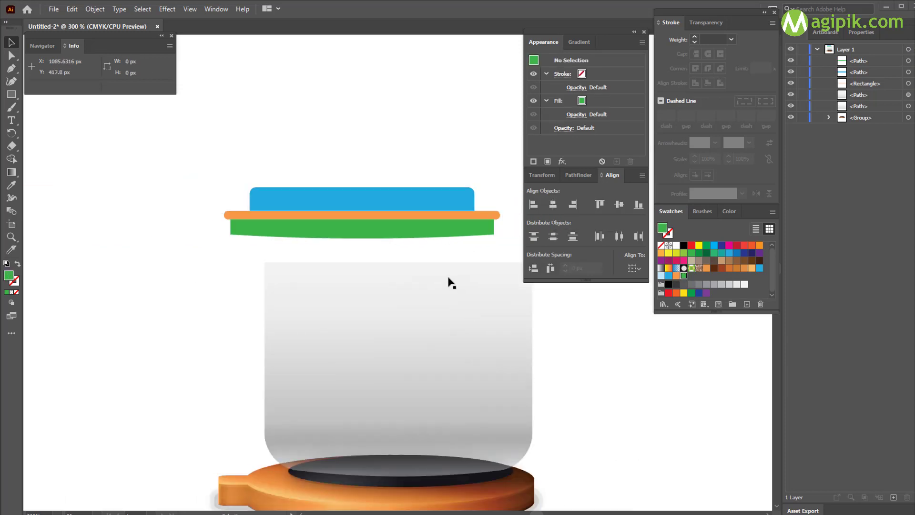
left_click(425, 203)
key("ctrl+z")
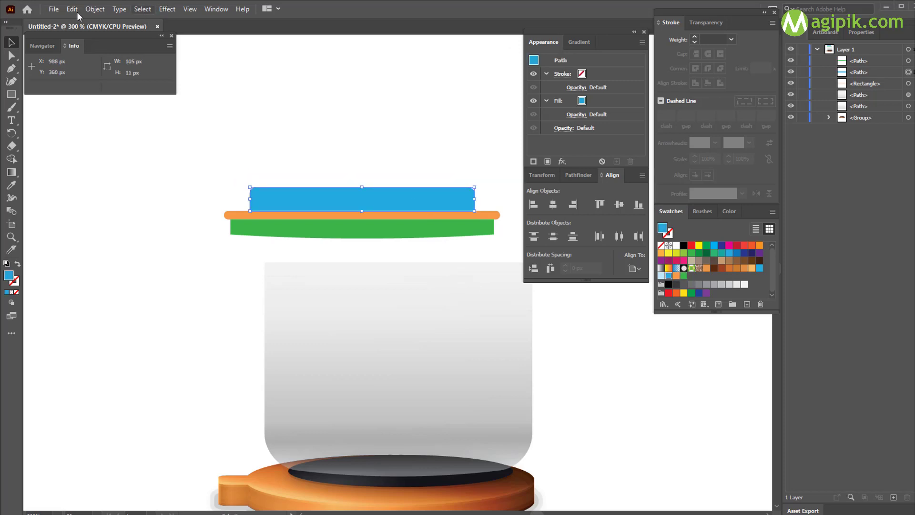
left_click(99, 12)
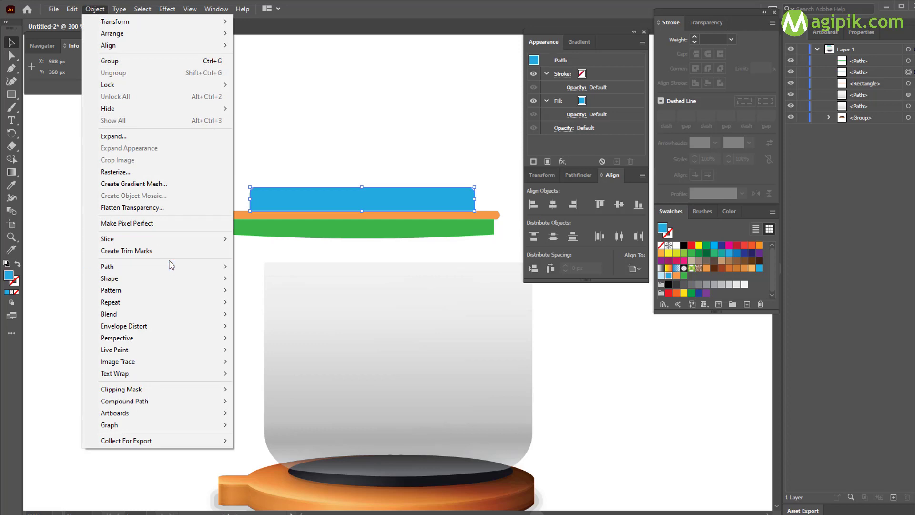
mouse_move(171, 268)
left_click(296, 306)
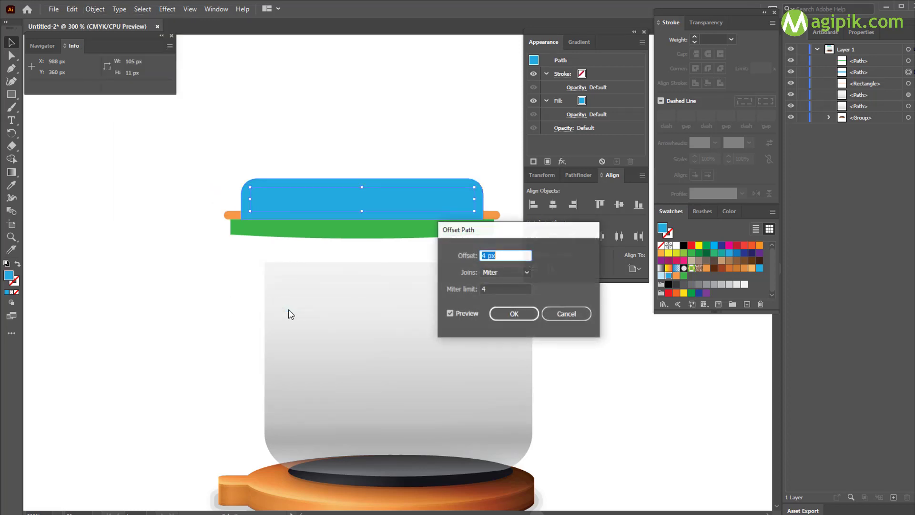
type("-1")
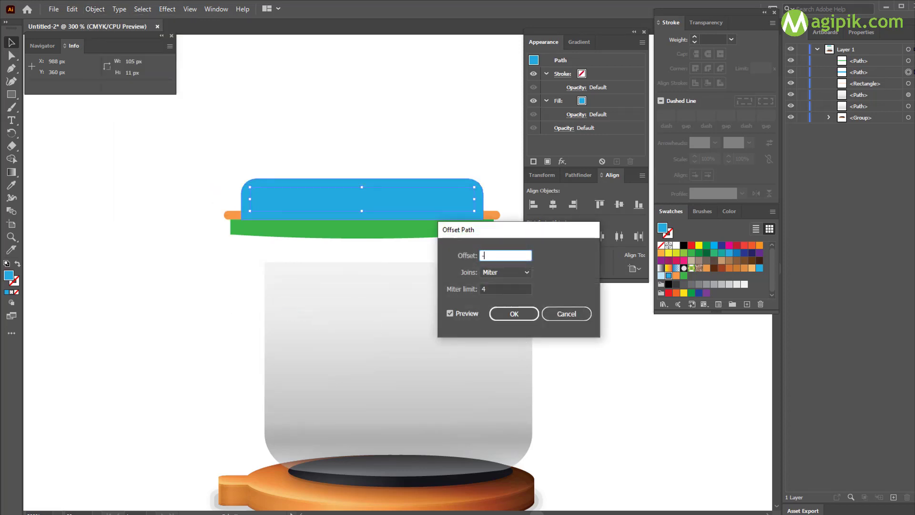
left_click(522, 314)
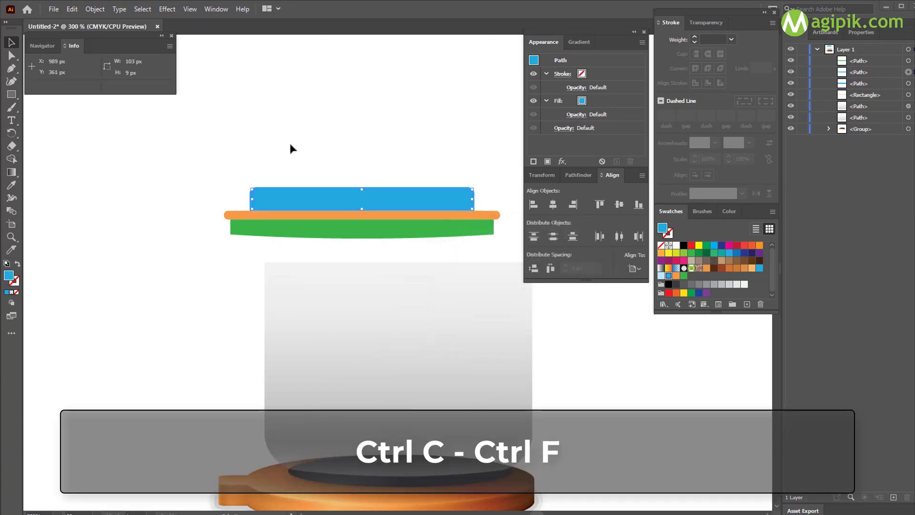
Move the smaller blue offset shape down 1 px to a Y position of 366.5 px.
left_click(862, 33)
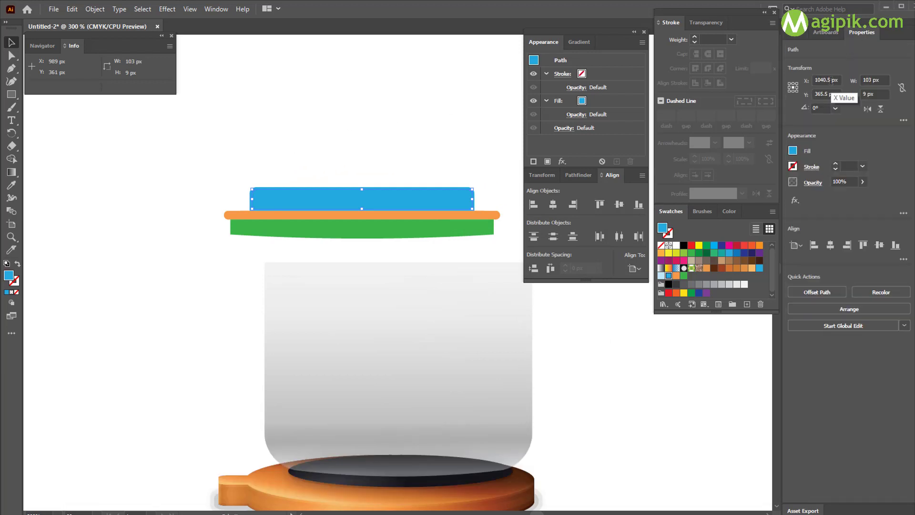
left_click(829, 94)
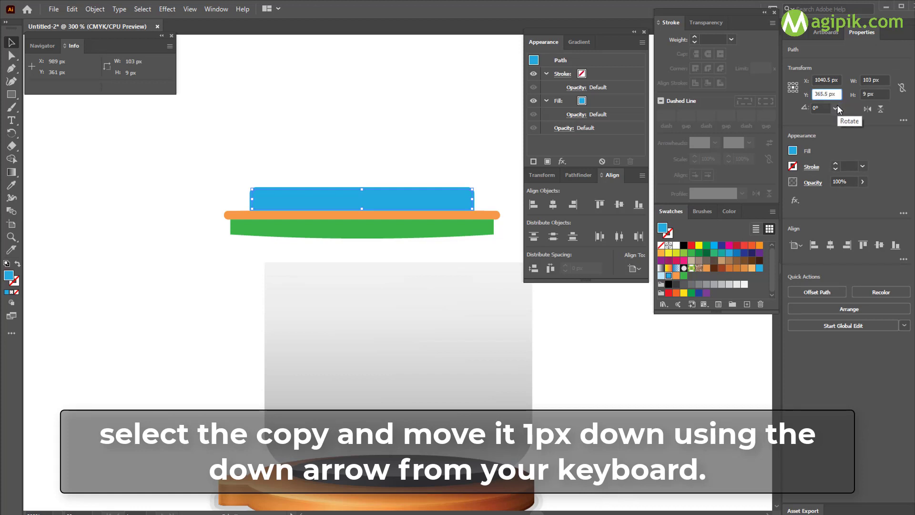
key("Left")
key("Return")
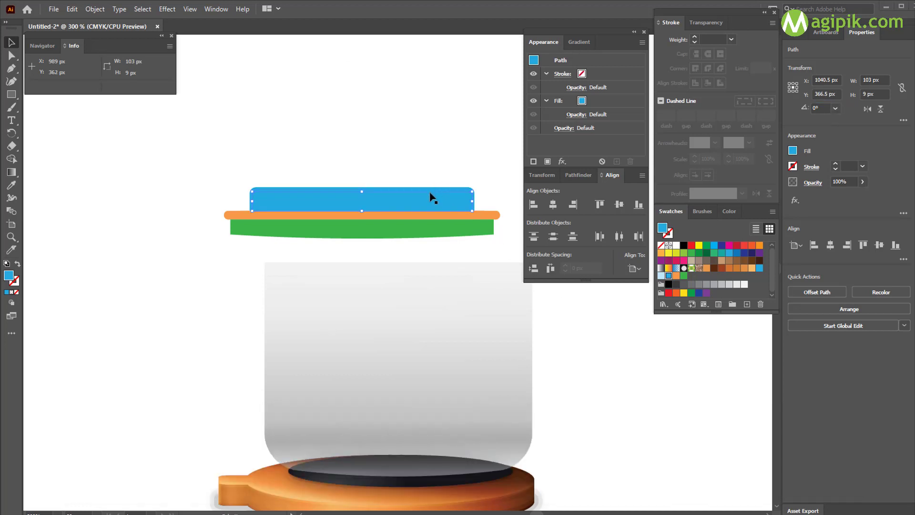
Paste a copy of the offset shape at its original position and subtract the lowered shape from it using Minus Front.
left_click(801, 35)
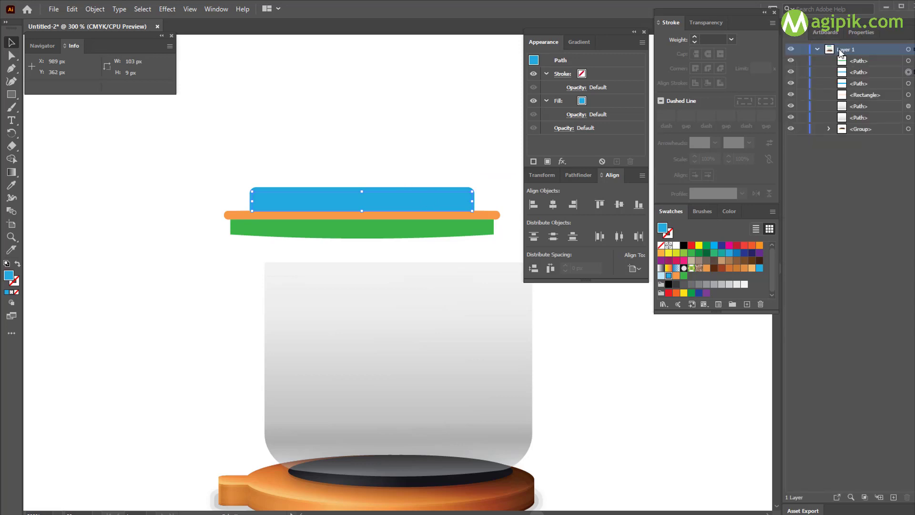
left_click(909, 84)
key("shift+ctrl+F9")
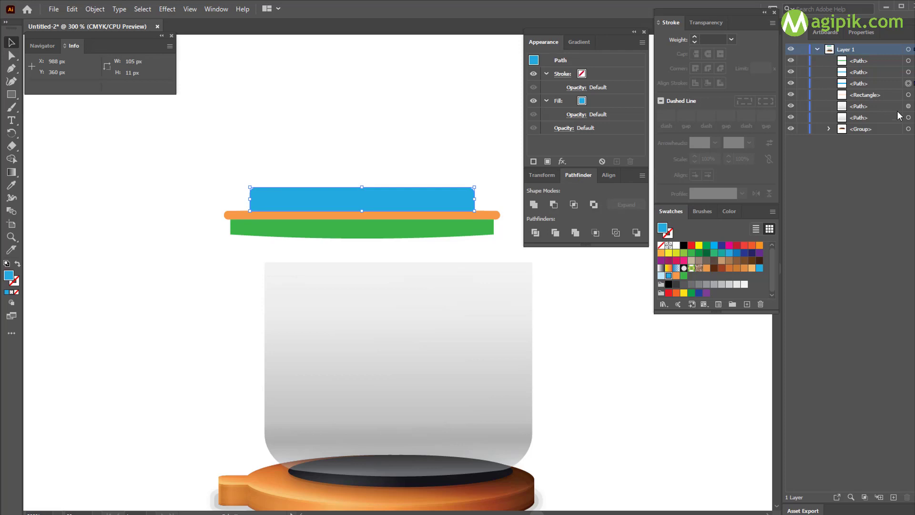
left_click(421, 146)
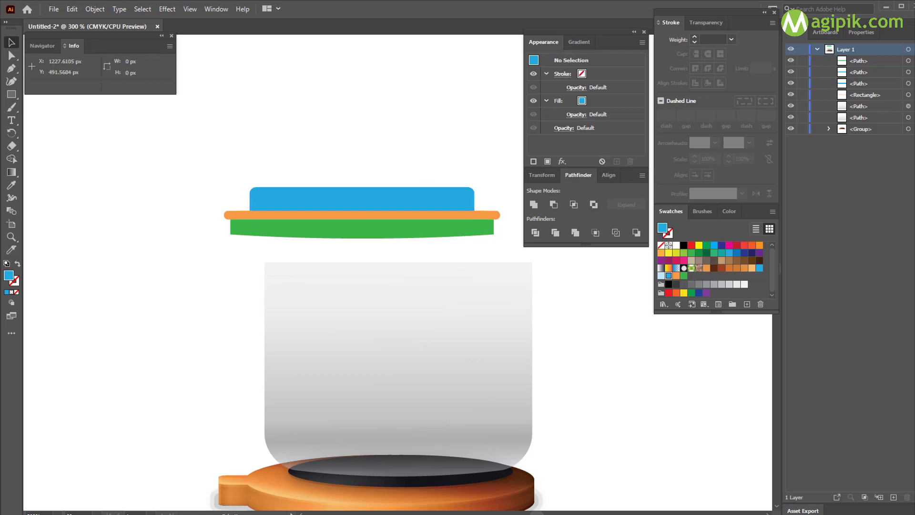
key("ctrl+f")
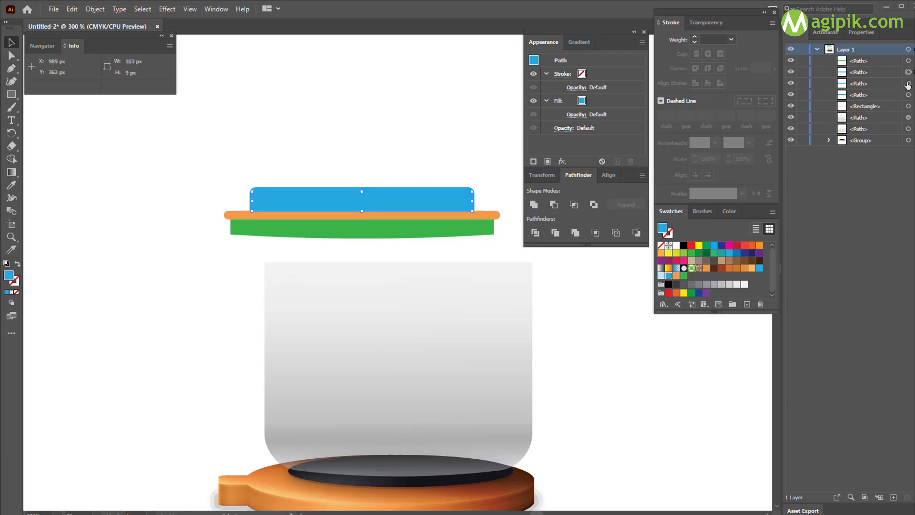
left_click(909, 84, "shift")
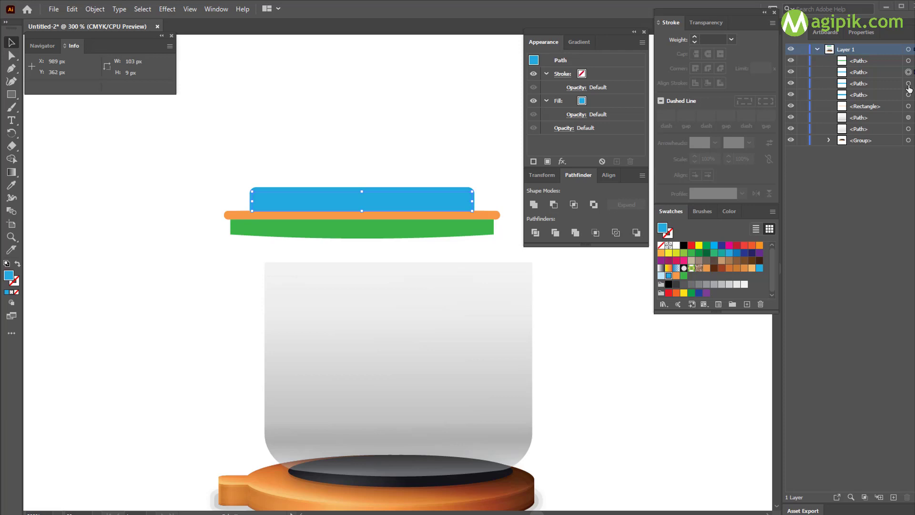
left_click(553, 206)
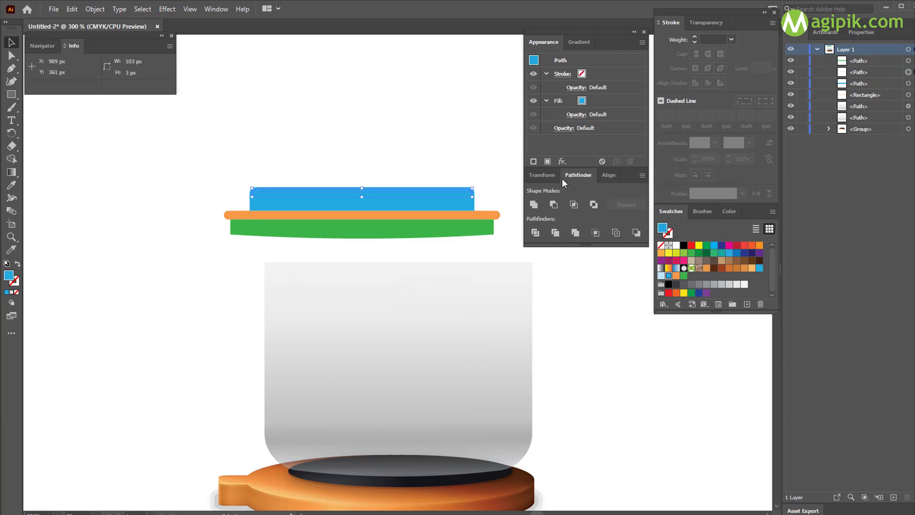
left_click(550, 175)
left_click(577, 174)
left_click(698, 211)
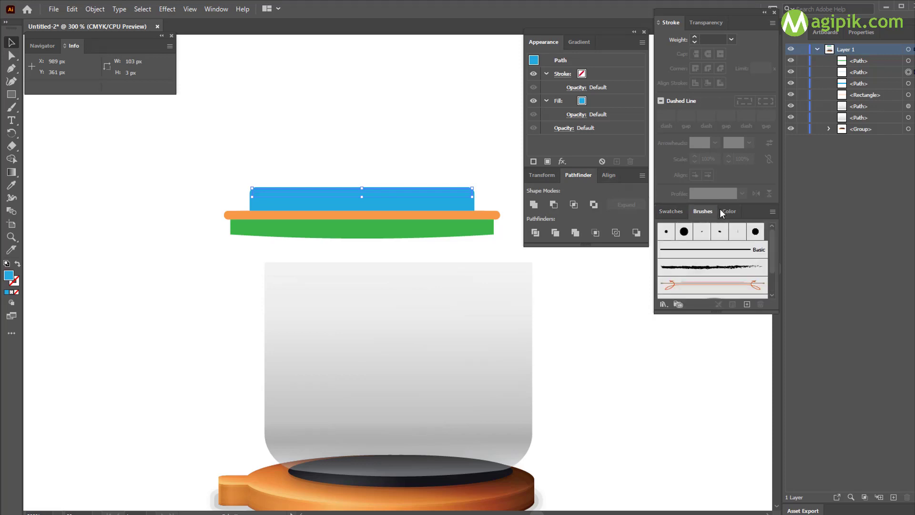
left_click(728, 211)
left_click(671, 211)
left_click(581, 43)
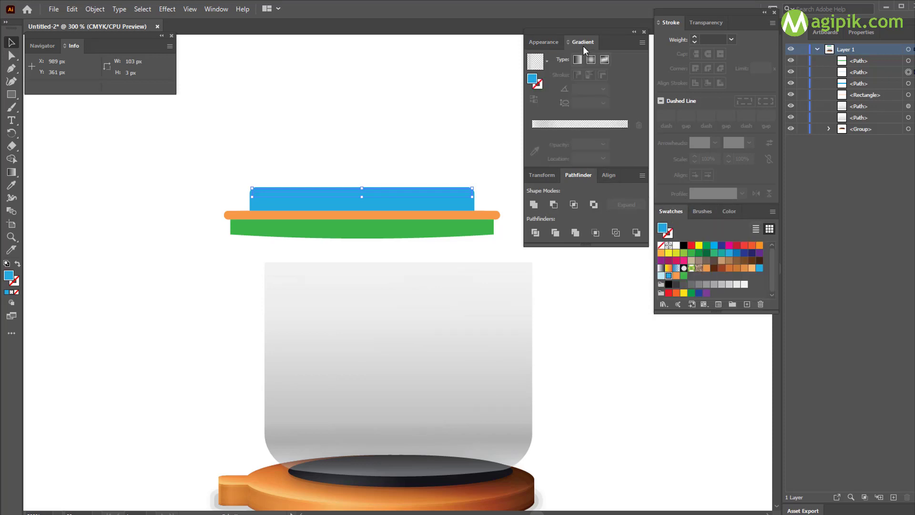
left_click(542, 42)
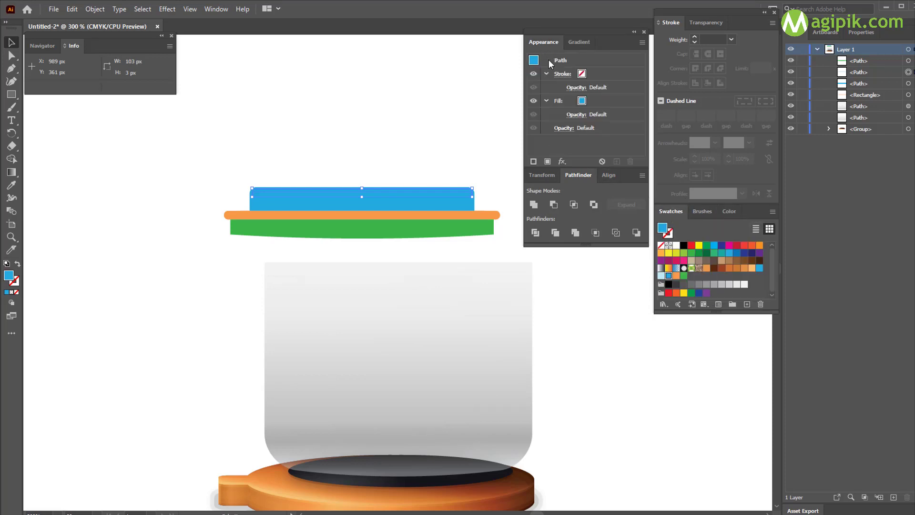
Fill the thin strip along the blue shape's top edge with white and open its fill's opacity settings.
left_click(583, 102)
left_click(581, 101)
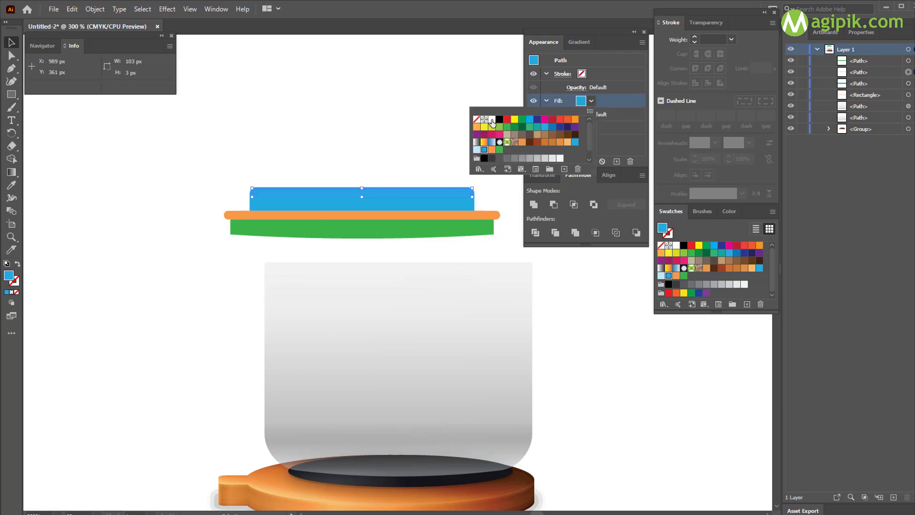
left_click(492, 120)
left_click(576, 114)
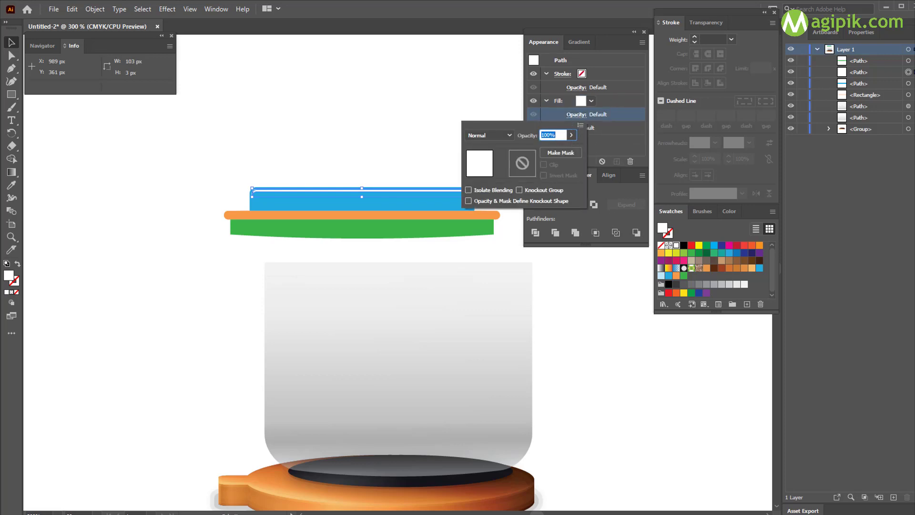
left_click(628, 133)
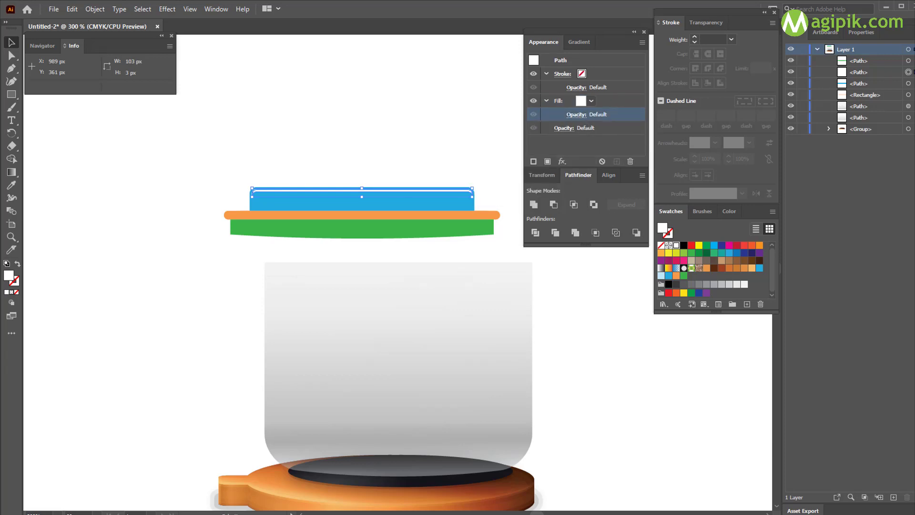
Set the white highlight strip's fill to 15% opacity with the Overlay blending mode.
left_click(574, 114)
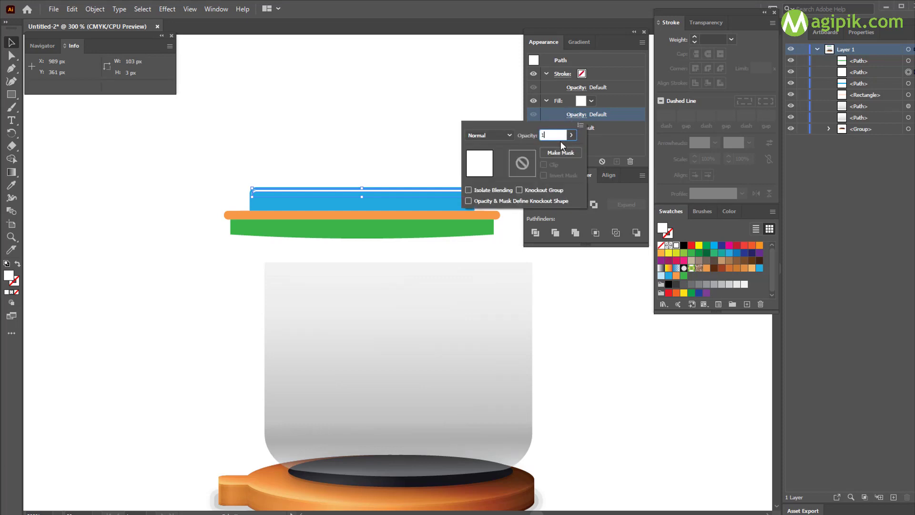
left_click(505, 138)
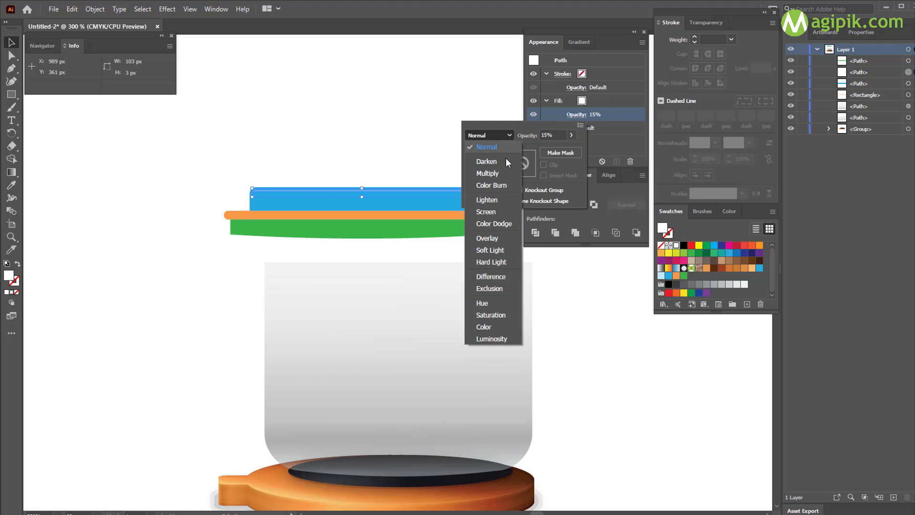
left_click(502, 237)
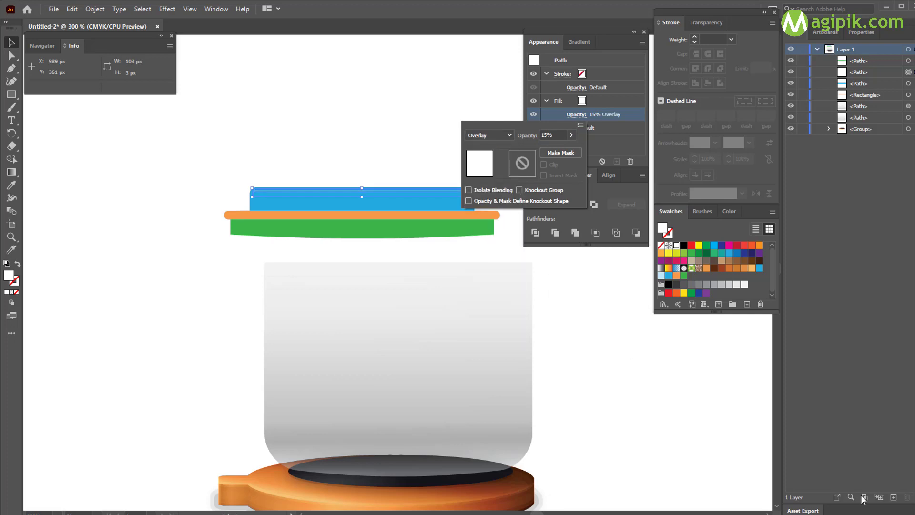
left_click(617, 133)
left_click(573, 288)
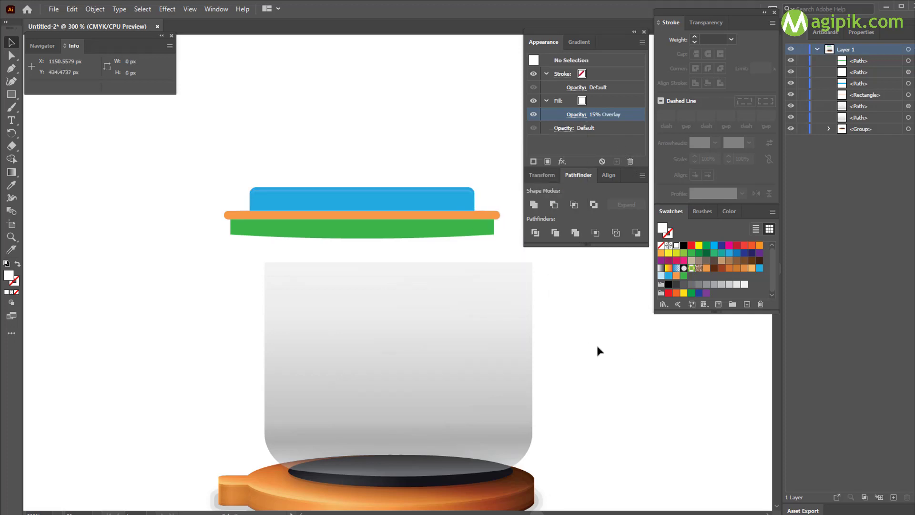
Copy the blue lid shape and paste two copies in front at the same position.
left_click(400, 198)
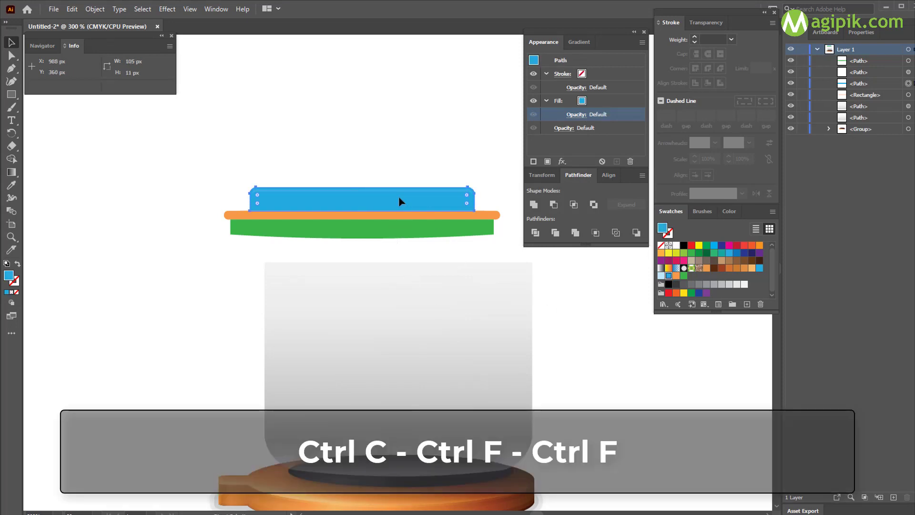
key("ctrl+c")
key("ctrl+f")
key("ctrl+f")
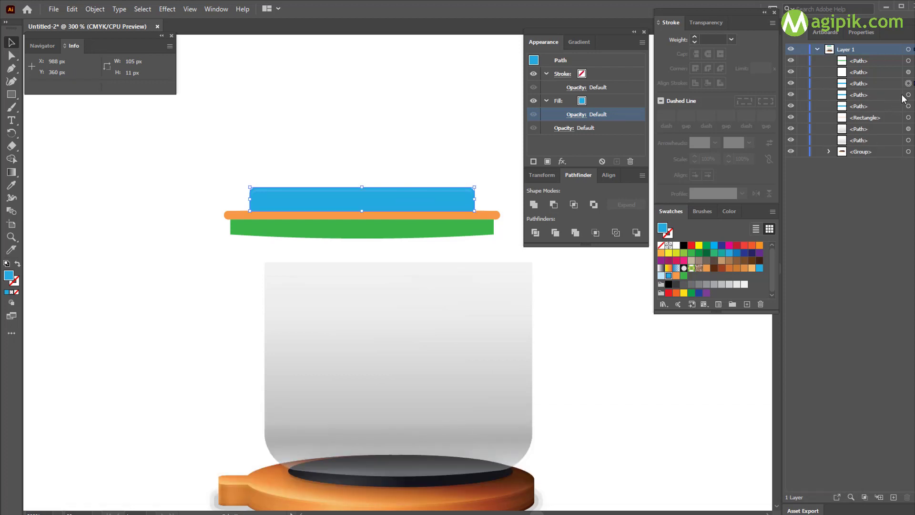
Move the top blue copy up 1 px to a Y position of 364.5 px.
left_click(826, 32)
left_click(866, 32)
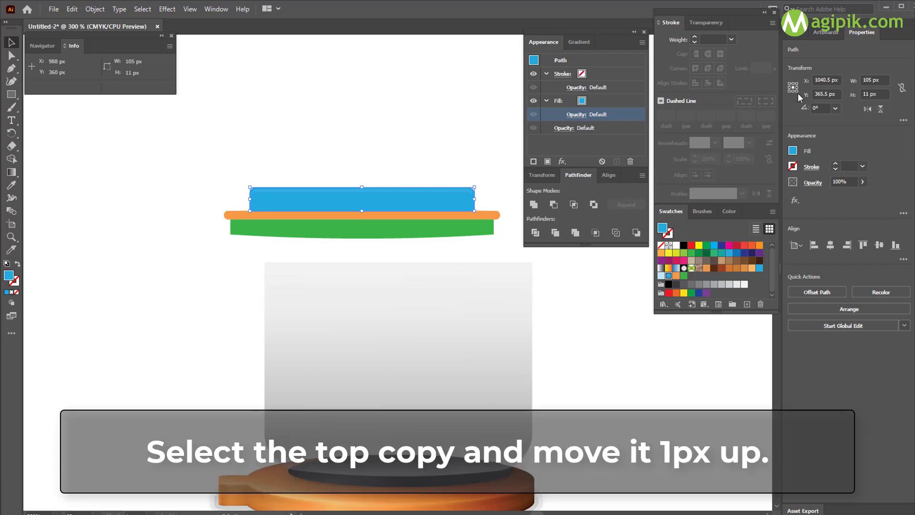
left_click(827, 94)
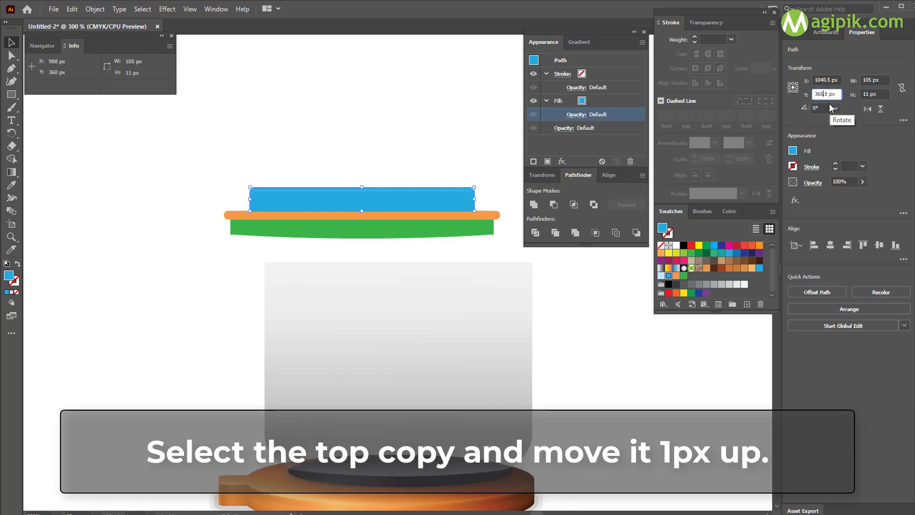
key("BackSpace")
type("4")
key("Return")
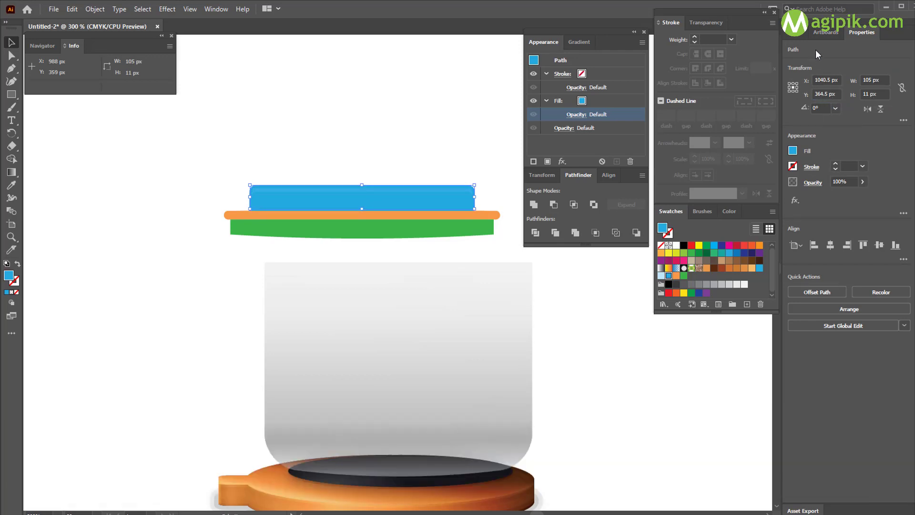
Subtract the raised copy from the blue copy beneath it using Minus Front, leaving a thin bottom strip.
left_click(792, 32)
left_click(908, 95, "shift")
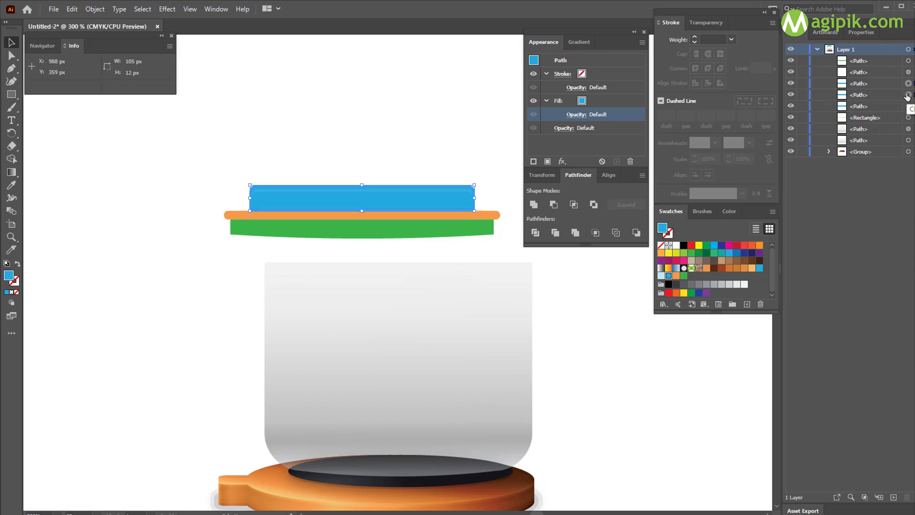
left_click(553, 204)
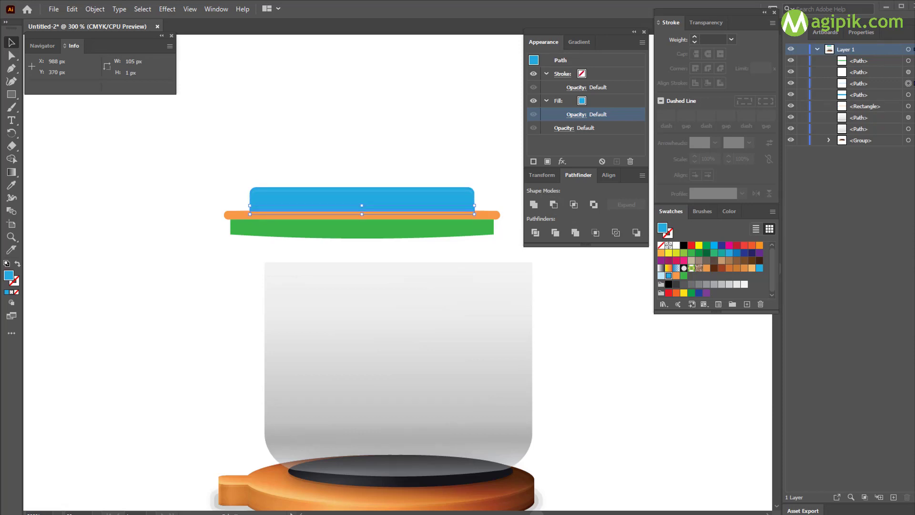
Fill the thin strip along the blue shape's bottom edge with black (000000).
left_click(684, 246)
left_click(714, 211)
left_click(729, 211)
left_click_drag(701, 232, 680, 267)
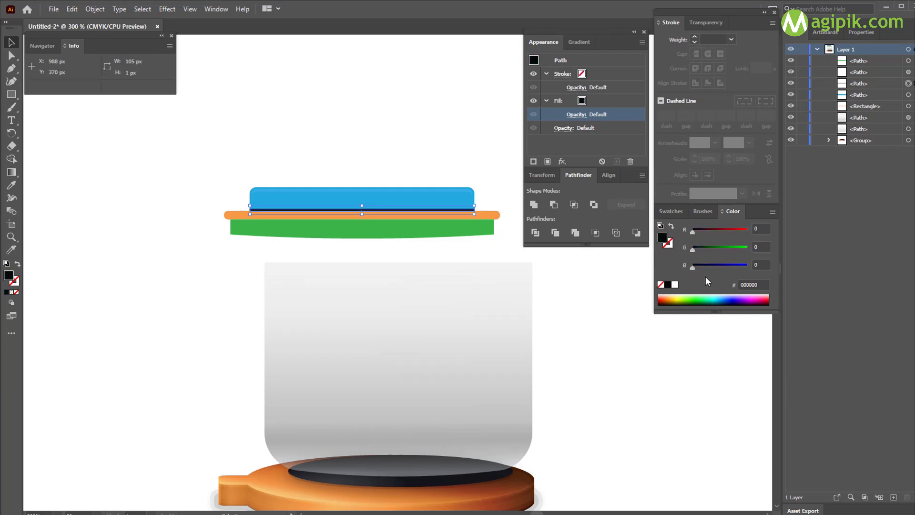
Set the black bottom strip's fill to 15% opacity with the Soft Light blending mode.
left_click(576, 116)
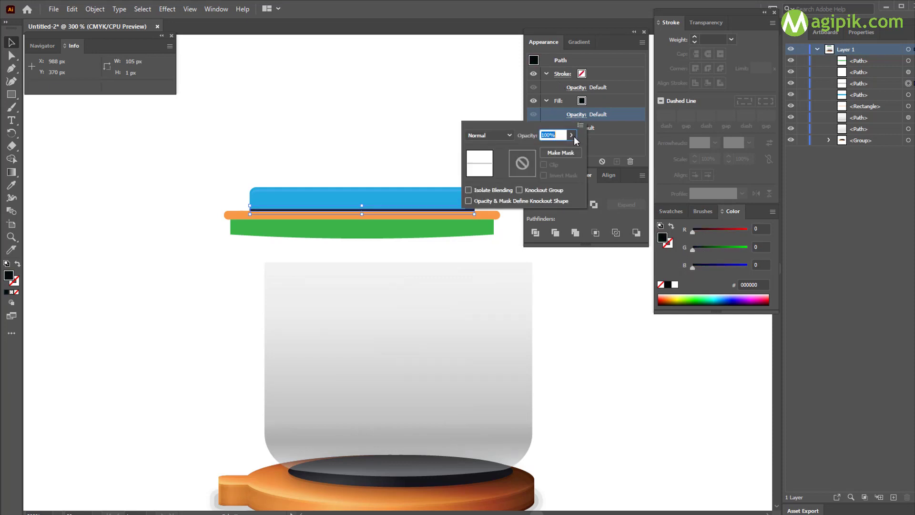
type("15")
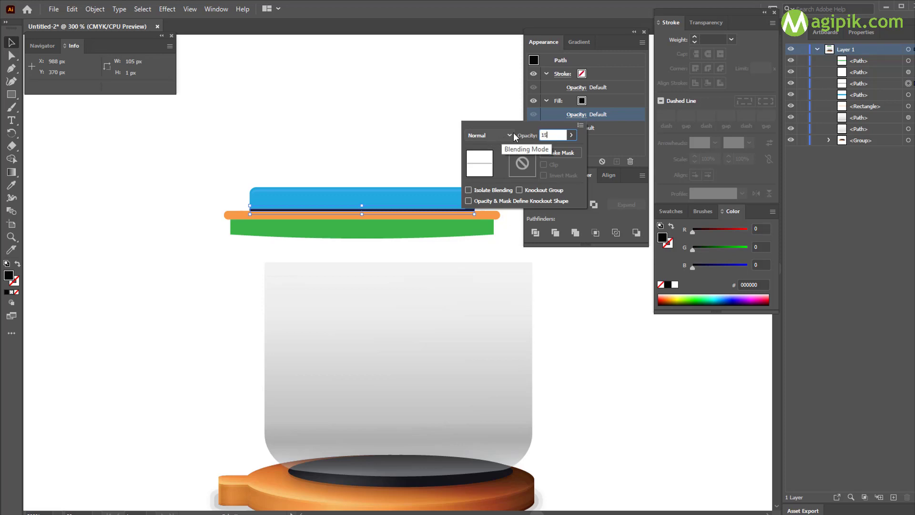
left_click(499, 136)
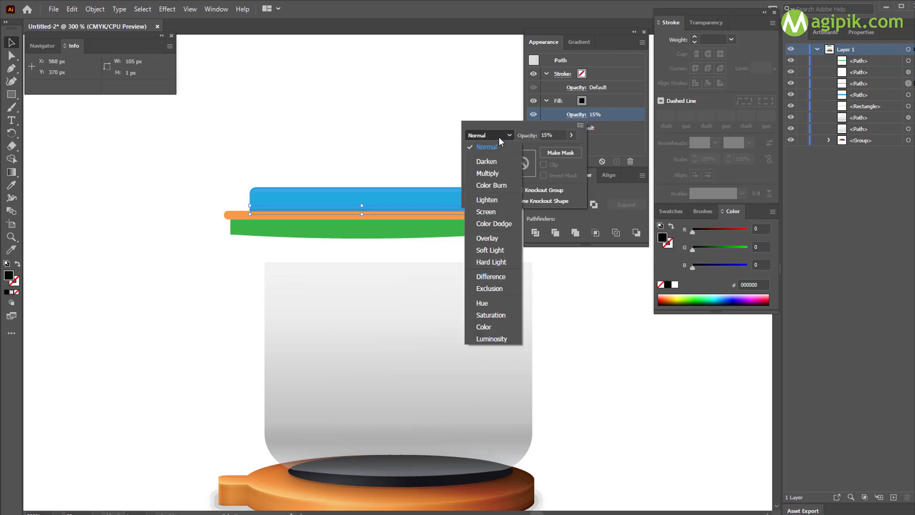
left_click(497, 251)
left_click(621, 346)
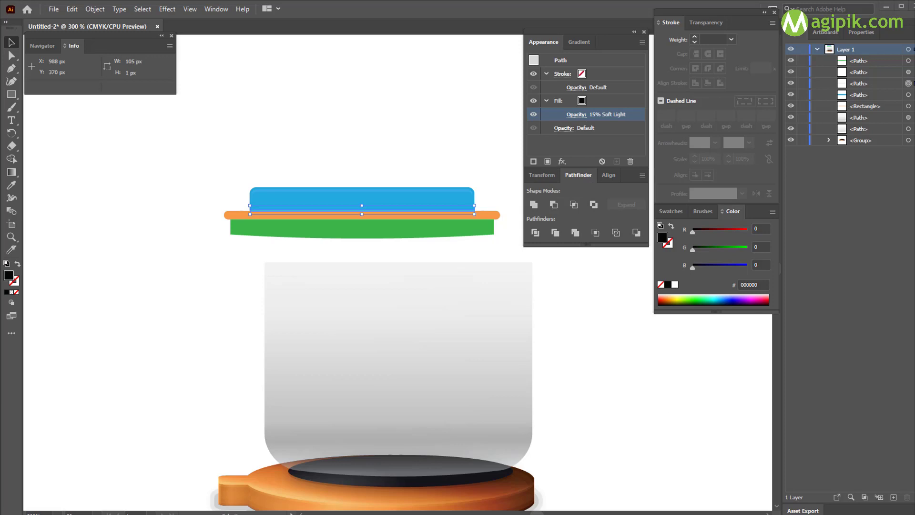
left_click(624, 384)
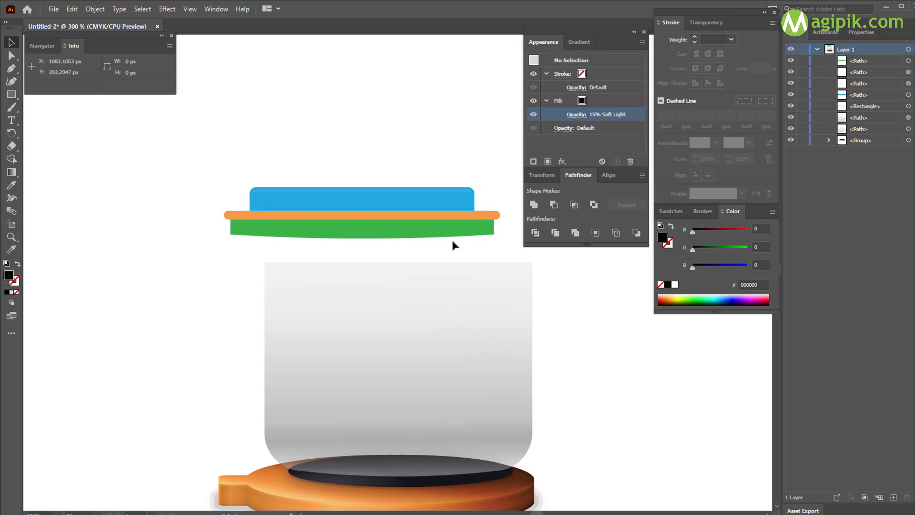
Set the black bottom strip's fill opacity to 30%.
left_click(459, 209)
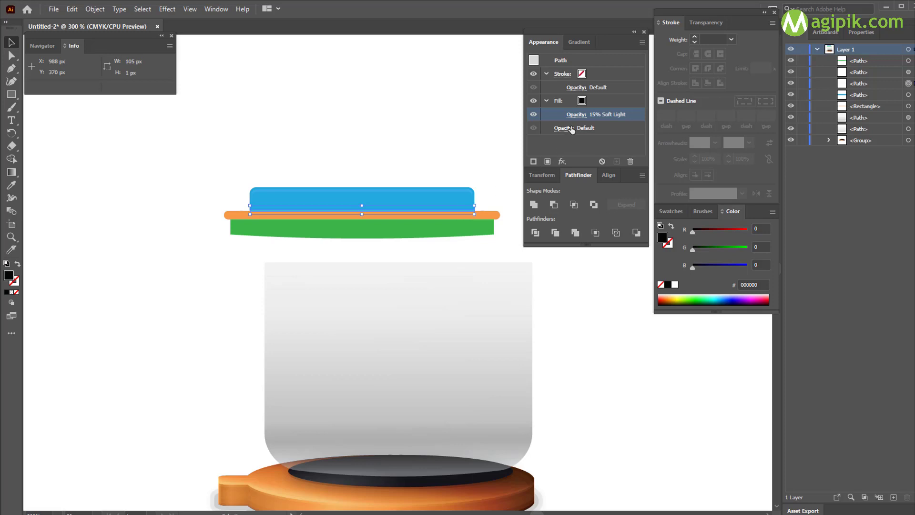
left_click(582, 116)
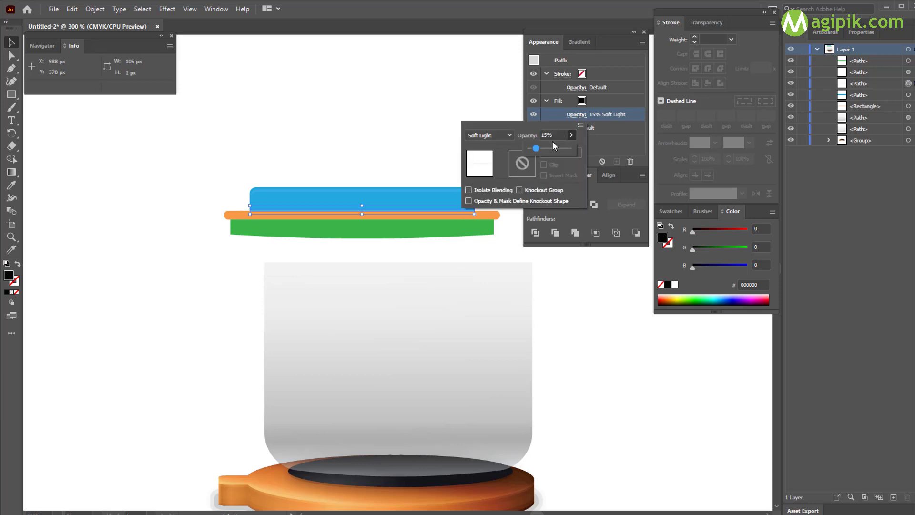
left_click(526, 134)
key("Return")
left_click(621, 315)
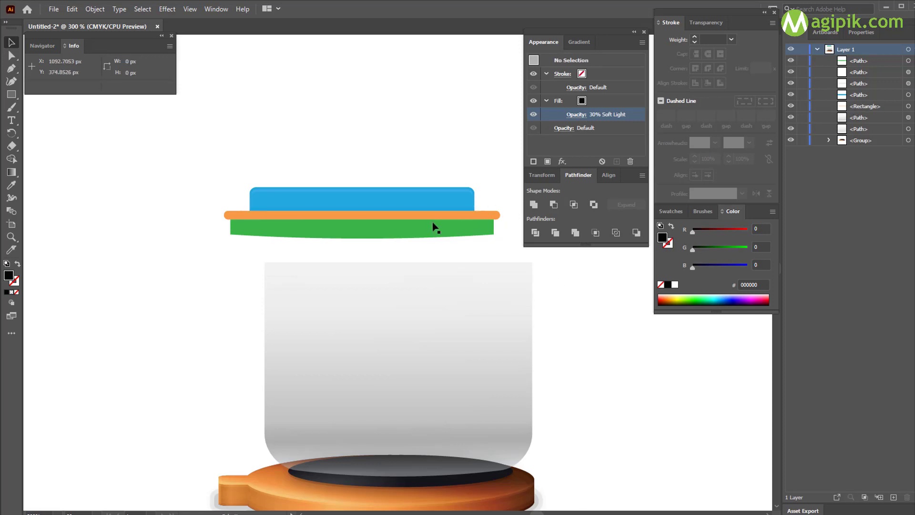
left_click(416, 210)
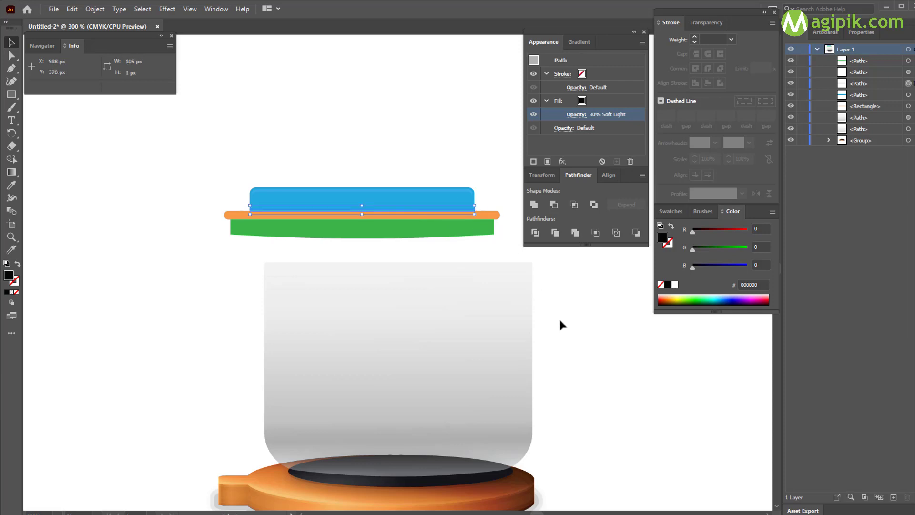
left_click(572, 337)
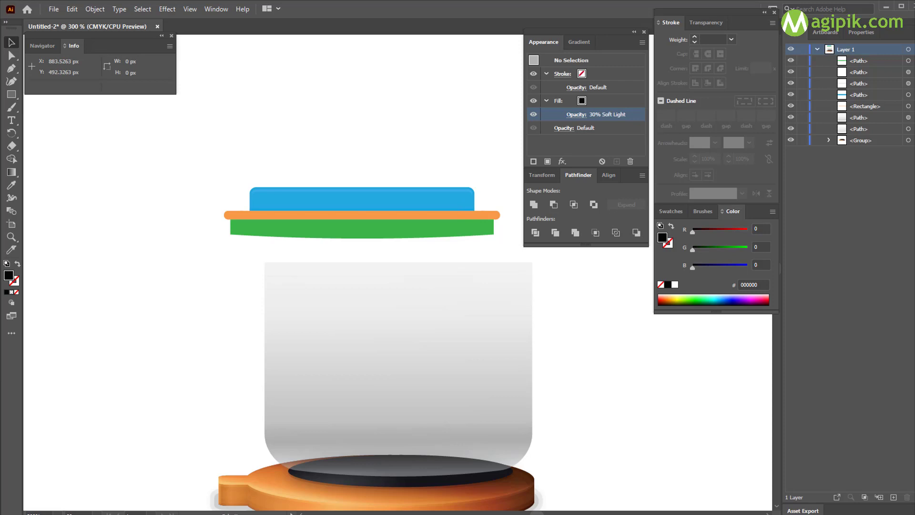
Save the blue lid shape's fill color as a new swatch.
left_click(374, 200)
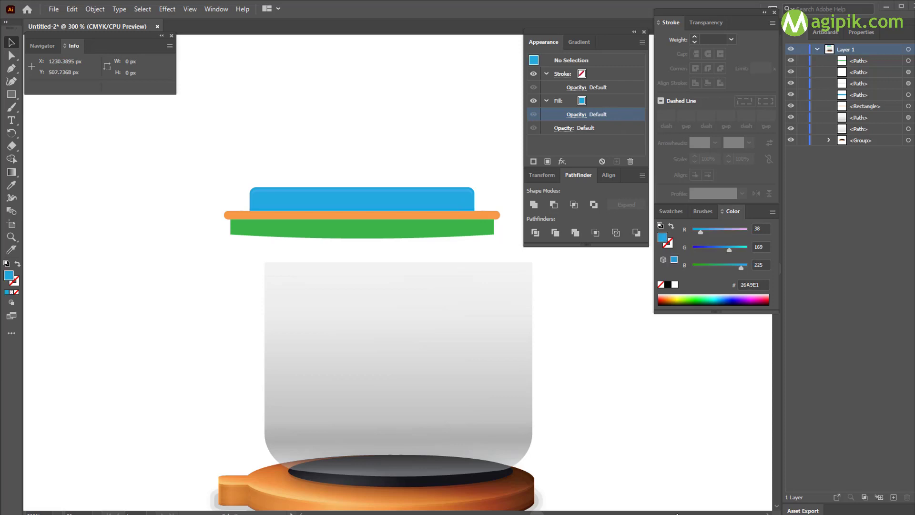
left_click(409, 204)
left_click(671, 211)
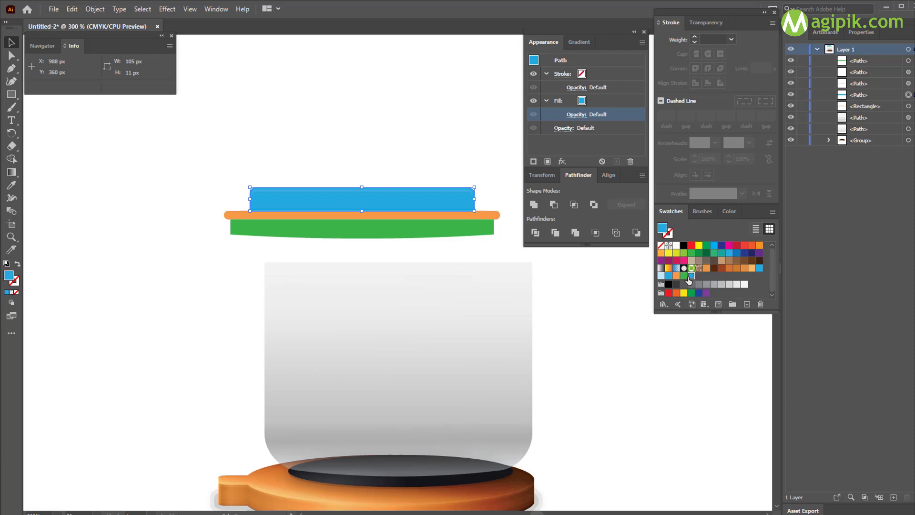
left_click(566, 298)
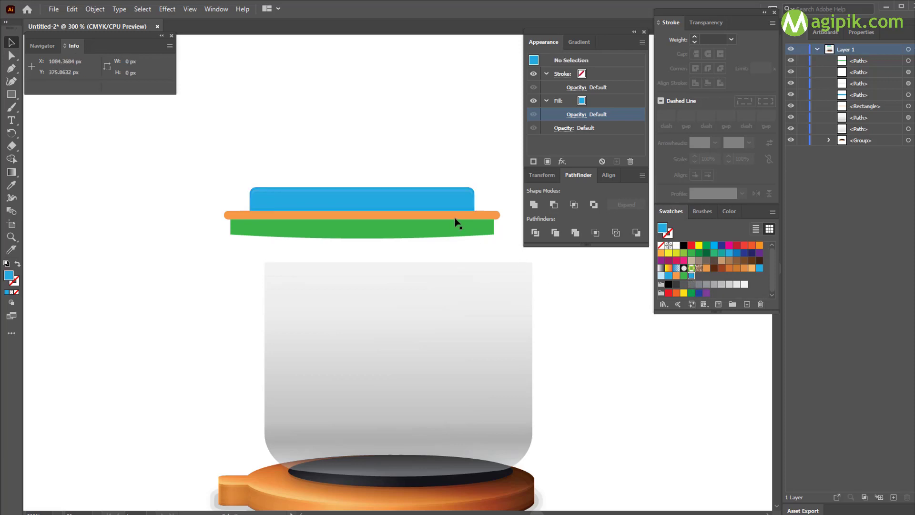
Set the black bottom strip's fill opacity to 50%, keeping the Soft Light blending mode.
left_click(398, 212)
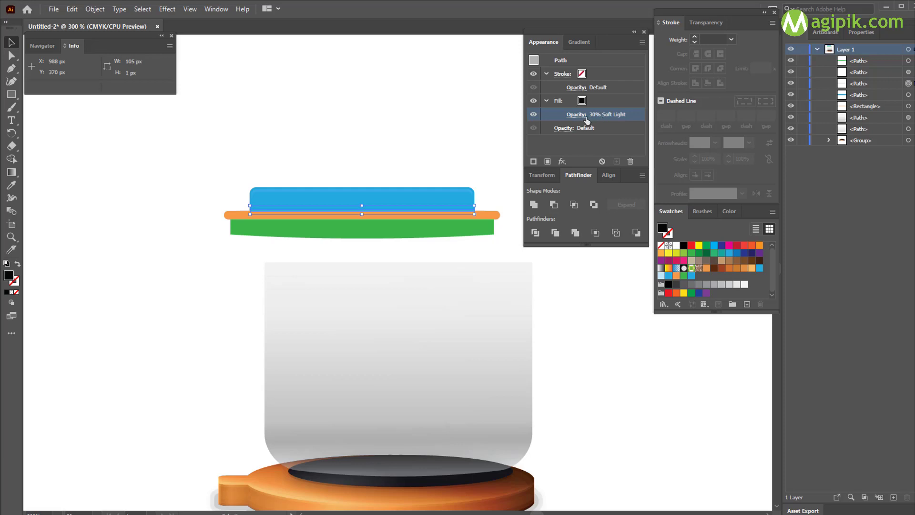
left_click(577, 116)
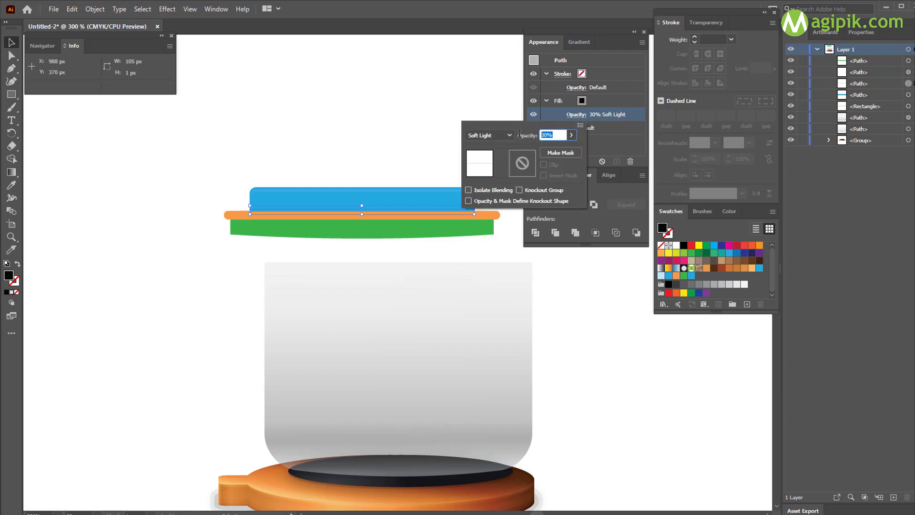
type("50")
key("Return")
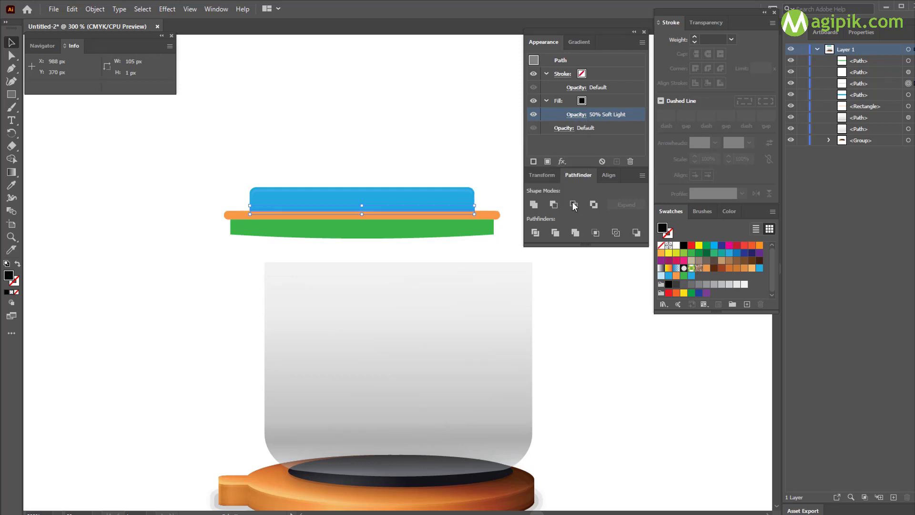
left_click(585, 293)
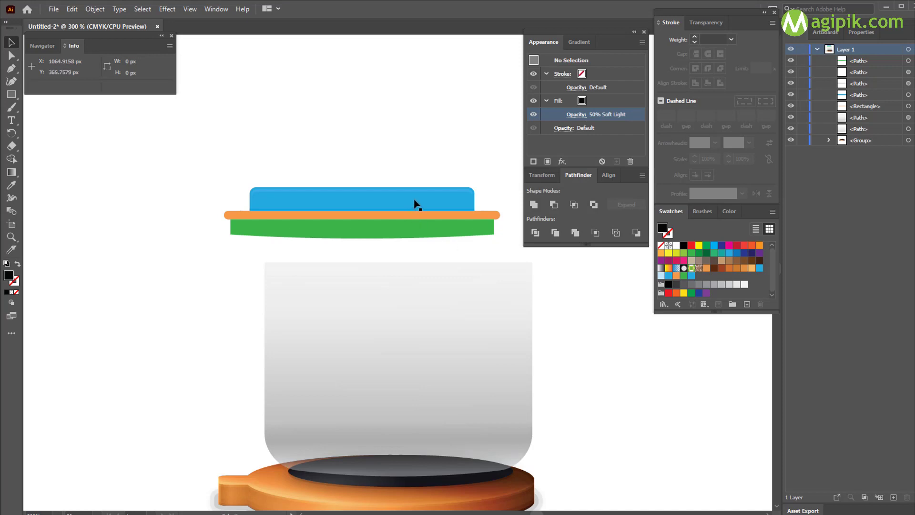
left_click(428, 191)
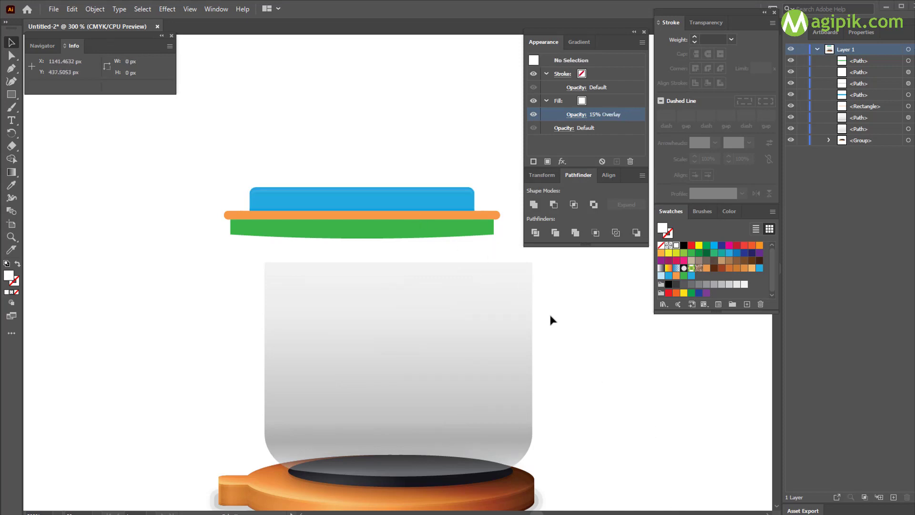
Duplicate the blue lid shape in place twice and move the top copy up 3 px to Y 362.5 px.
left_click(440, 199)
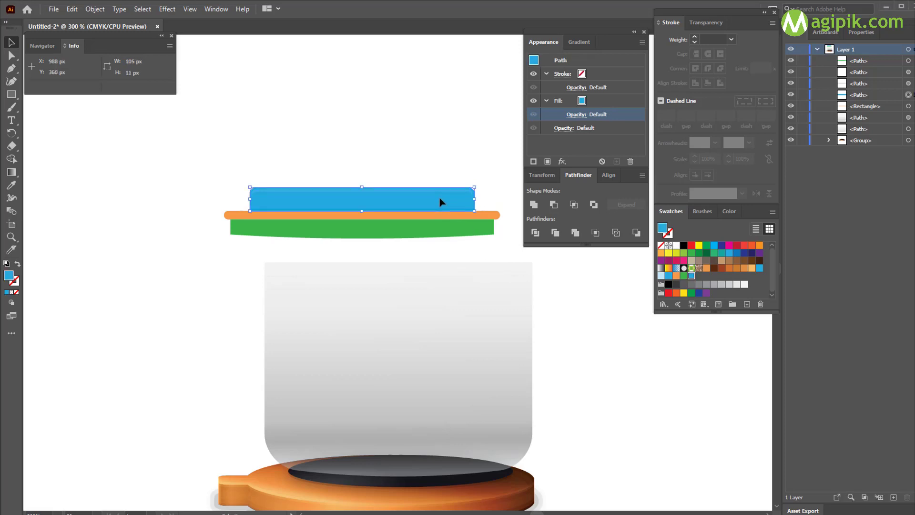
key("ctrl+c")
key("ctrl+f")
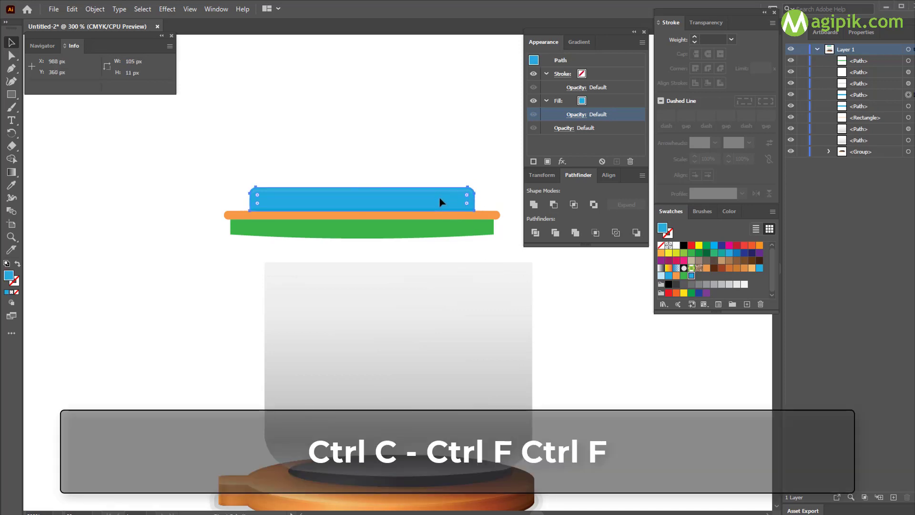
key("ctrl+f")
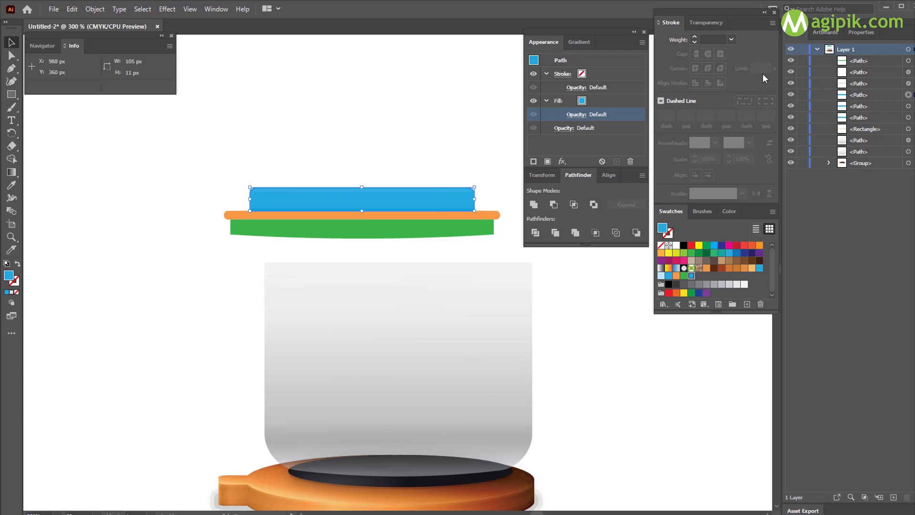
left_click(863, 30)
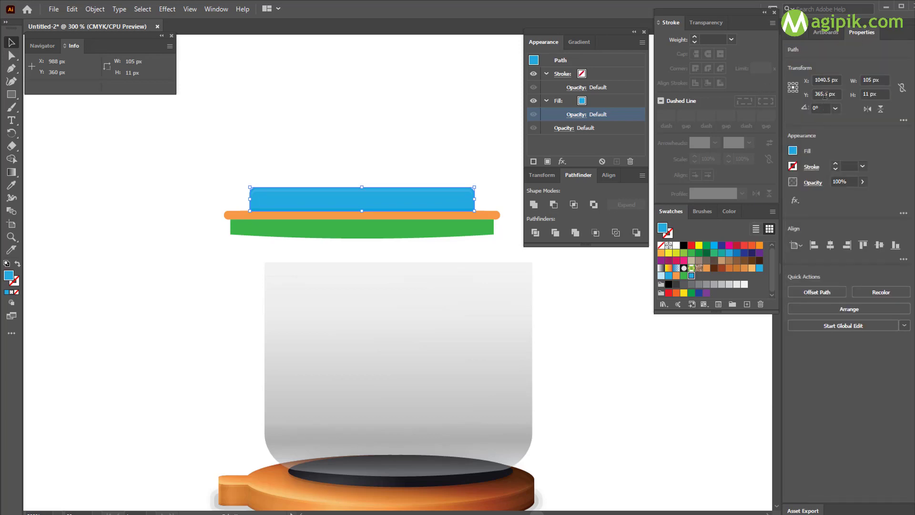
left_click(825, 95)
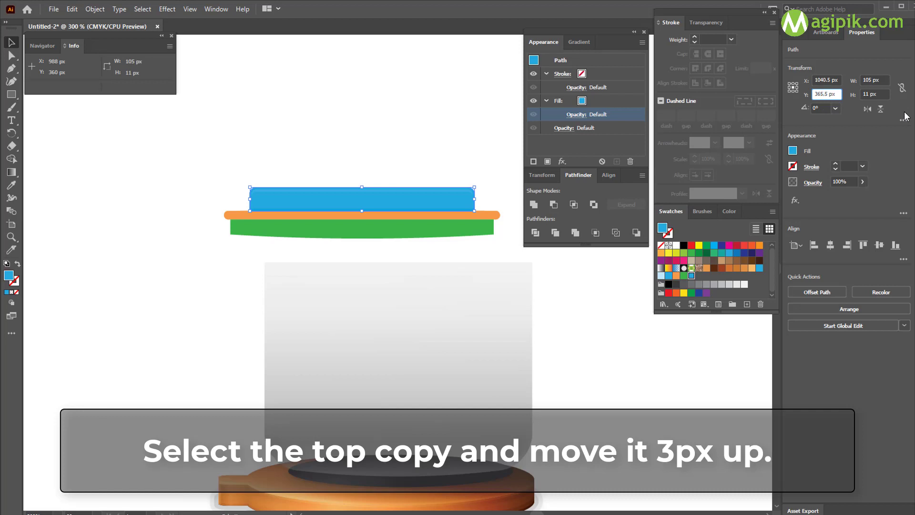
key("Return")
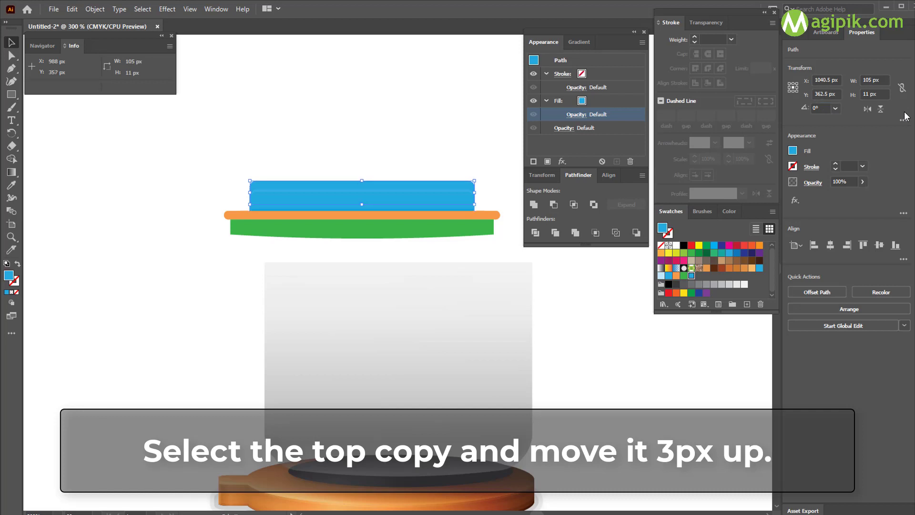
Subtract the raised copy from the copy beneath it, leaving a thin strip along the blue shape's bottom edge.
left_click(792, 35)
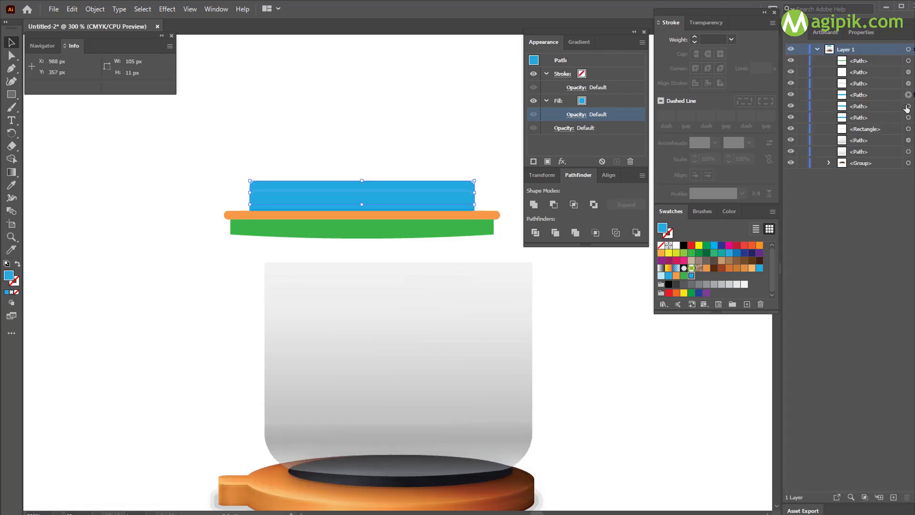
left_click(909, 106, "shift")
left_click(554, 205)
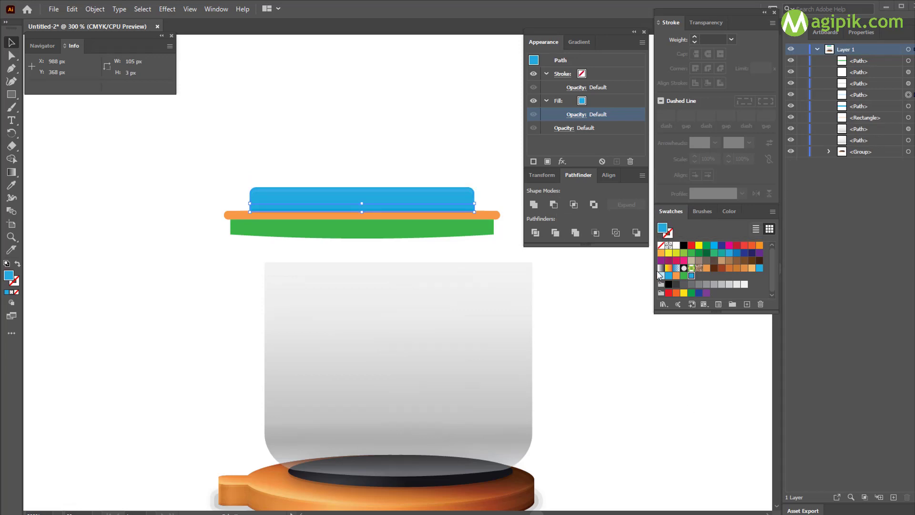
Fill the 3 px bottom strip with black at 15% opacity in the Soft Light blending mode.
left_click(582, 101)
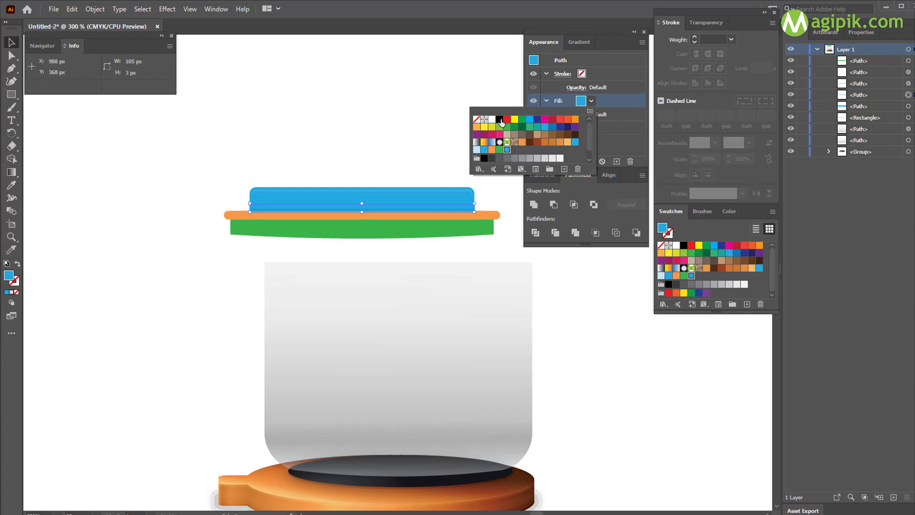
left_click(500, 121)
left_click(582, 115)
left_click(614, 140)
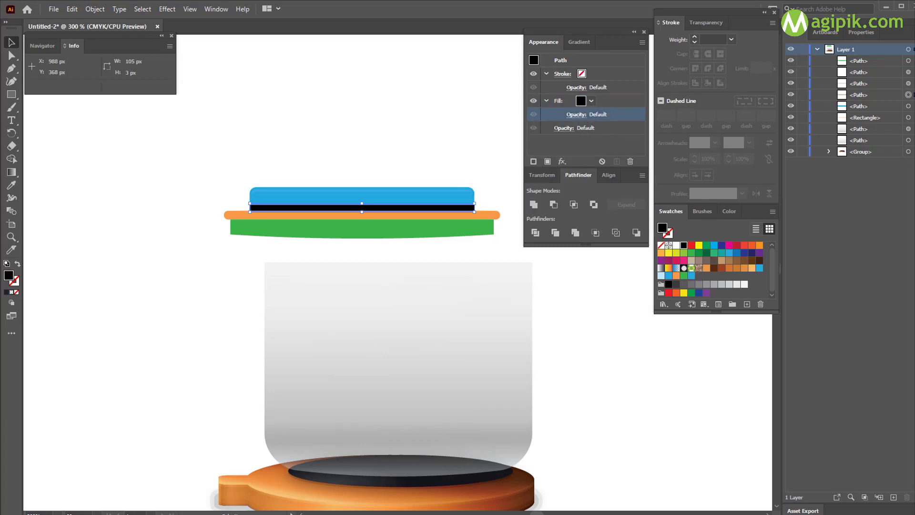
left_click(576, 115)
type("15")
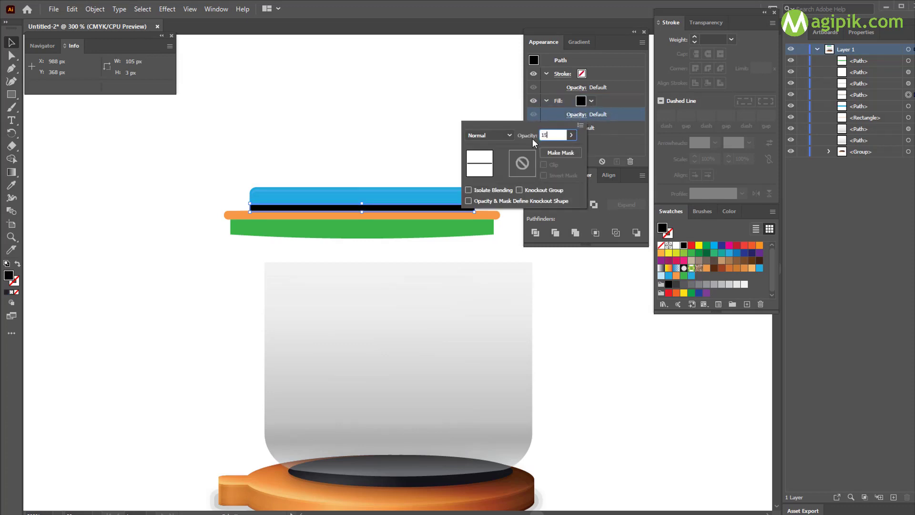
left_click(490, 136)
left_click(488, 250)
left_click(585, 299)
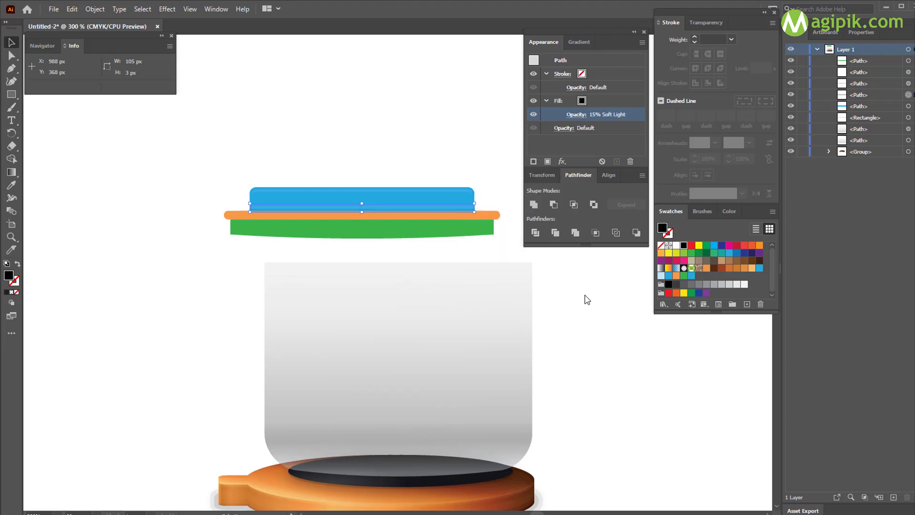
Set the fill opacity of the 1 px black strip at the blue shape's bottom edge to 15%.
left_click(499, 152)
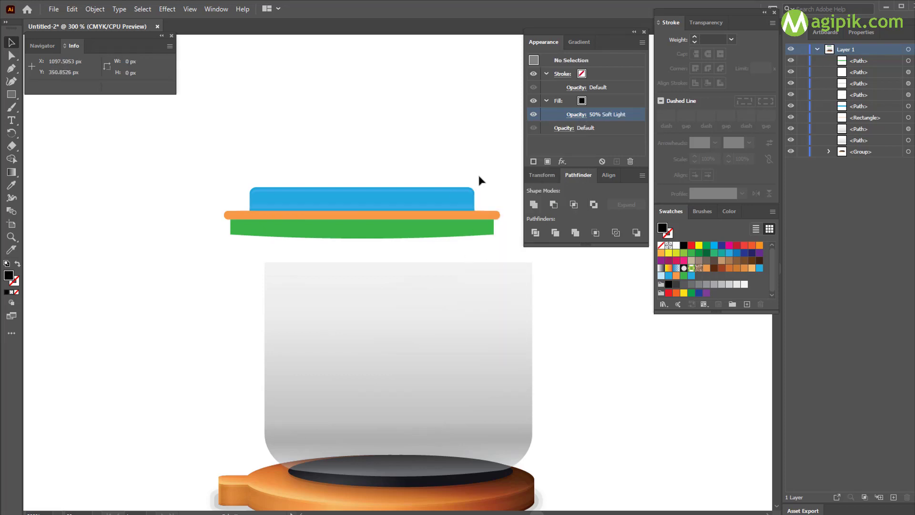
left_click(445, 210)
left_click(909, 107)
left_click(909, 95)
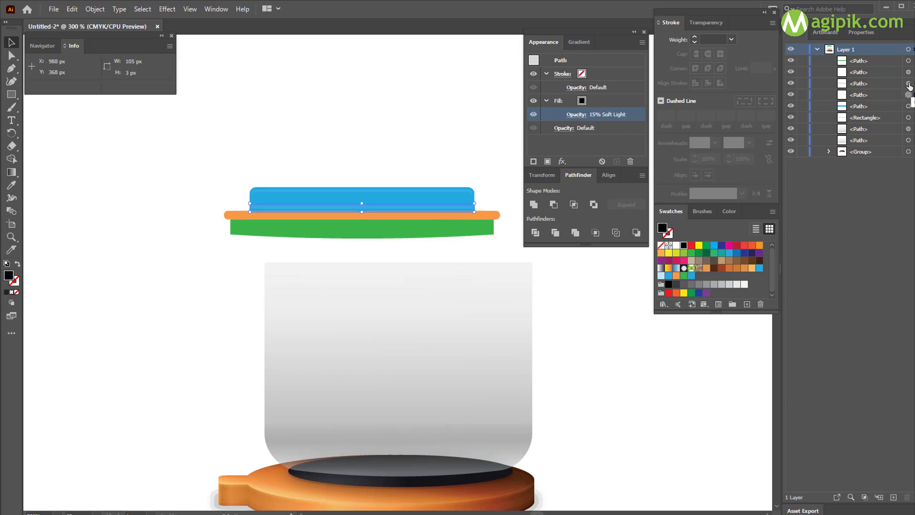
left_click(910, 84)
left_click(577, 115)
type("15")
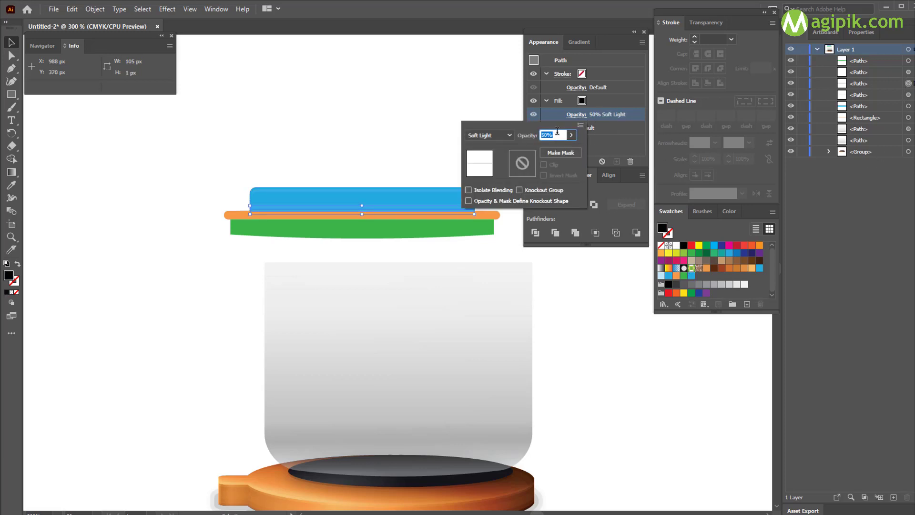
key("Return")
left_click(475, 197)
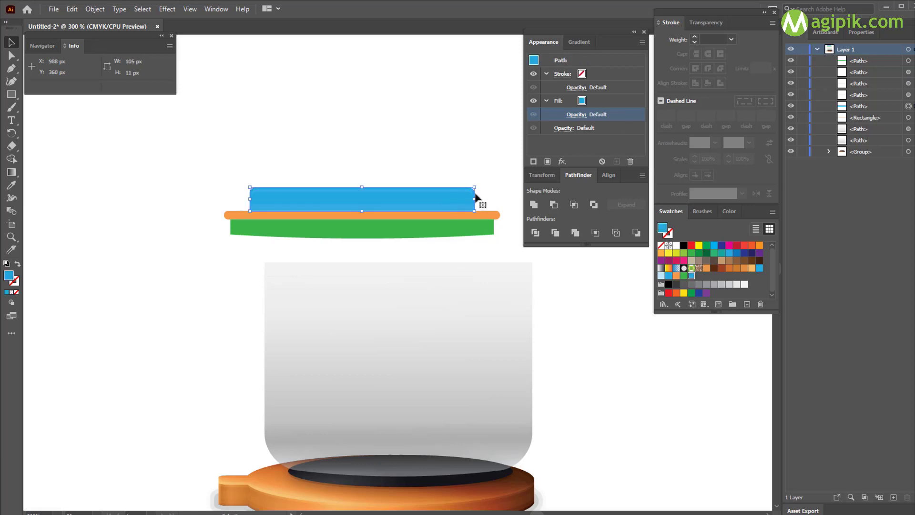
left_click(572, 376)
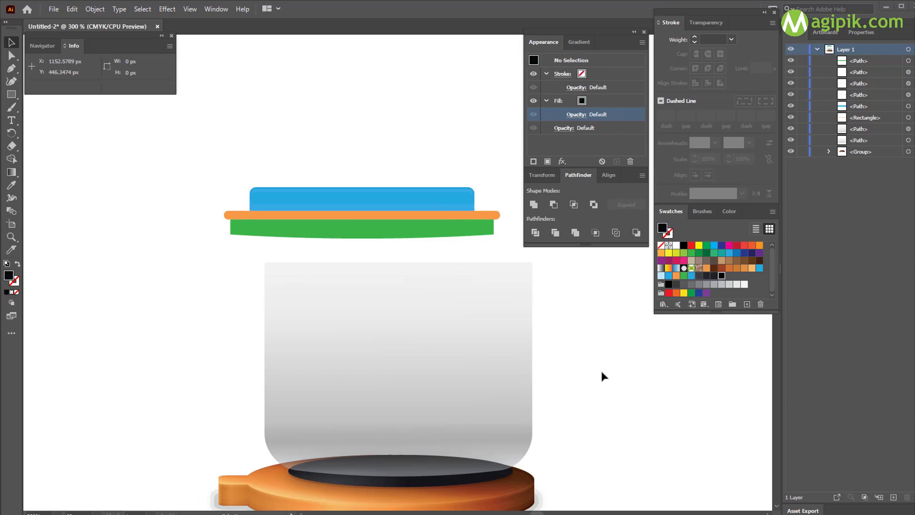
Apply a linear gradient fill to the blue lid shape and set its first stop's opacity to 100%.
left_click(407, 202)
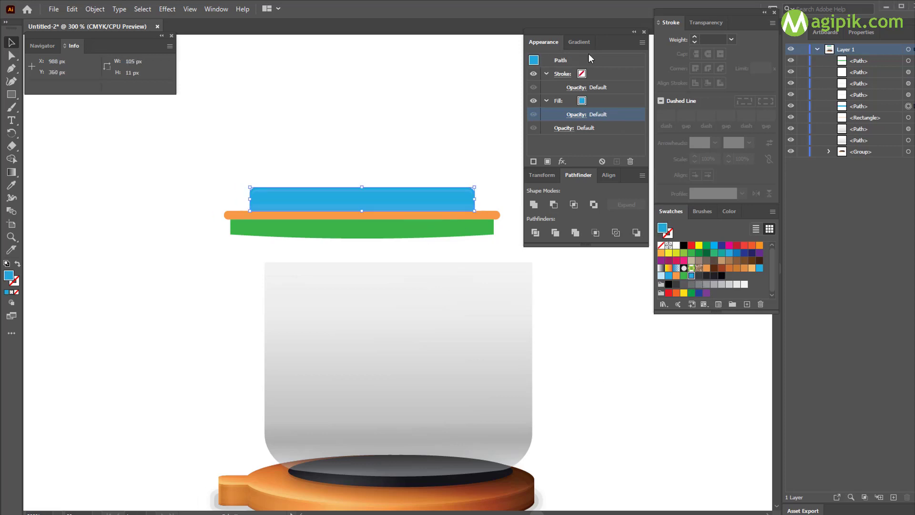
left_click(580, 42)
left_click(568, 124)
left_click(603, 158)
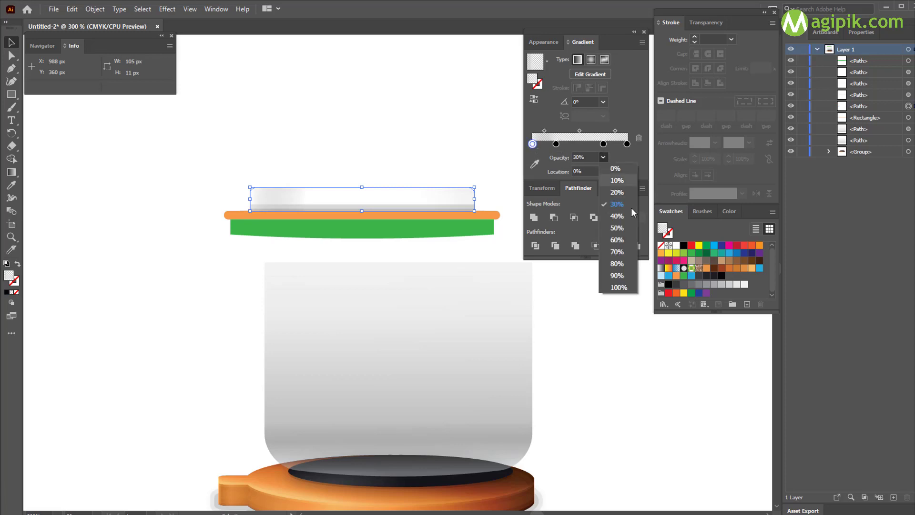
left_click(620, 286)
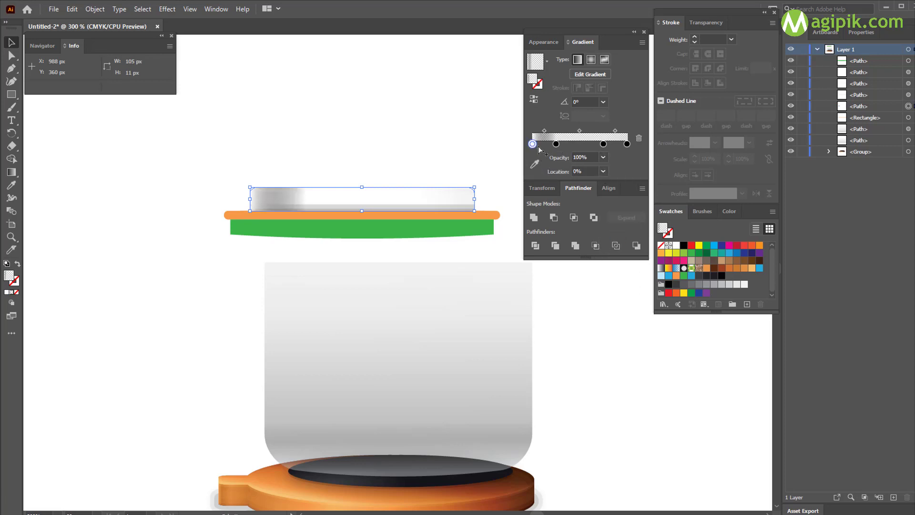
Color the gradient's first stop dark gray, and move the second stop to location 100% with the C=74 M=68 Y=60 K=69 swatch.
left_click(534, 164)
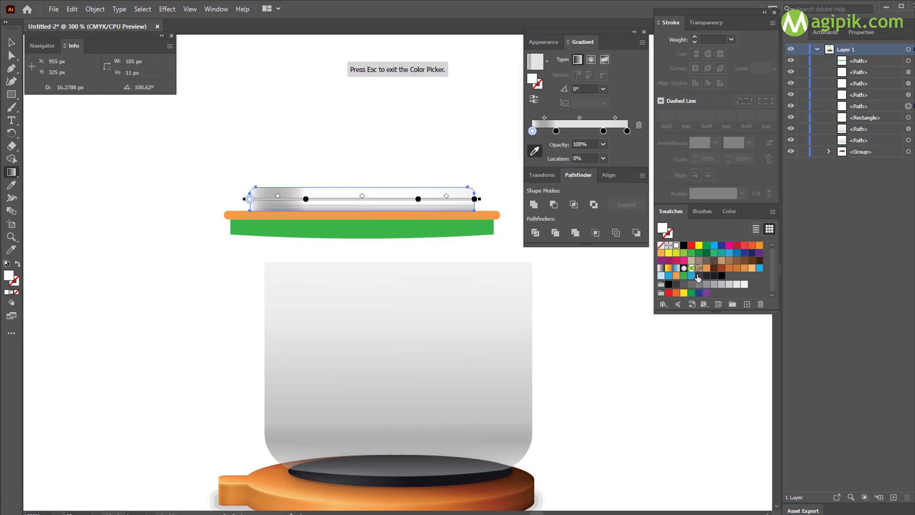
left_click(556, 130)
left_click(604, 158)
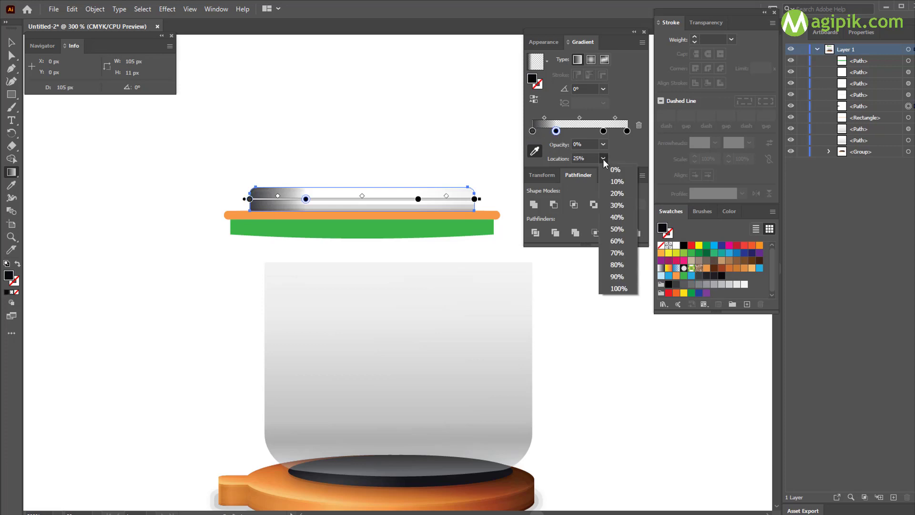
left_click(619, 288)
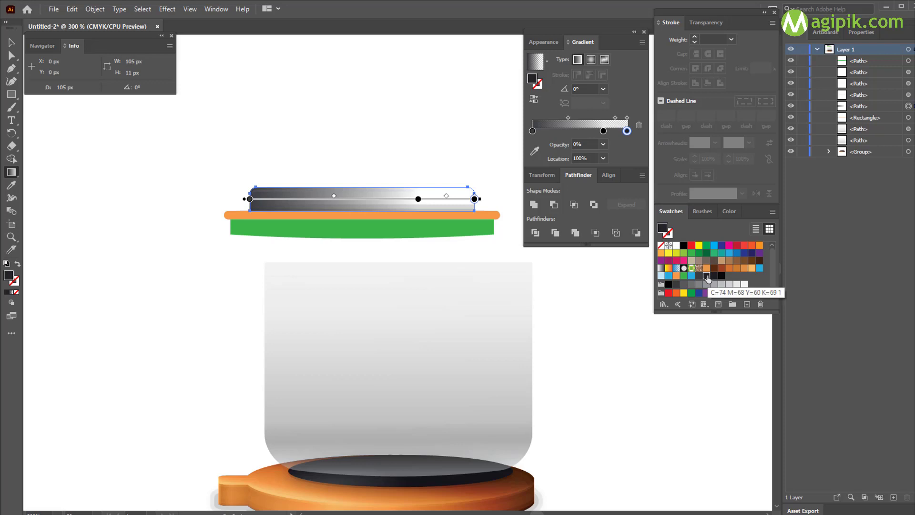
left_click(707, 276)
left_click(534, 152)
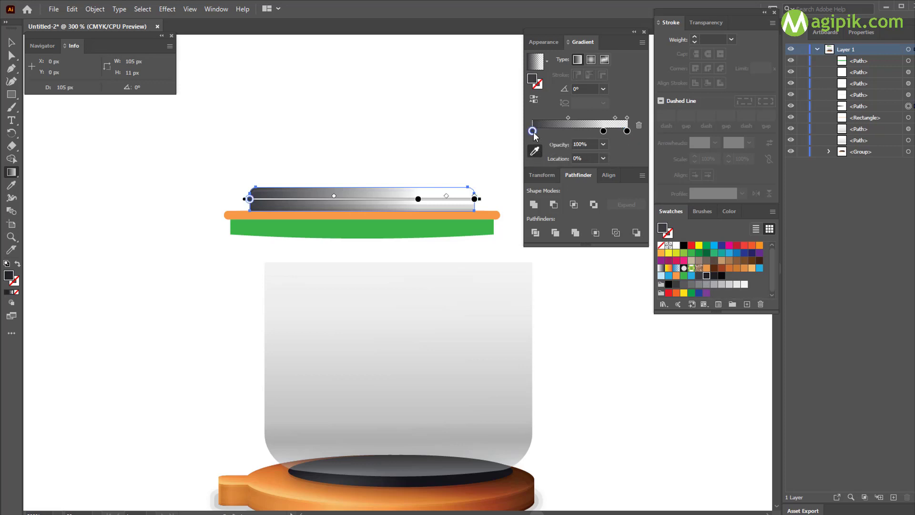
Move the remaining middle gradient stop to about 30% and remove the stops beyond it.
left_click_drag(603, 131, 561, 131)
left_click(604, 159)
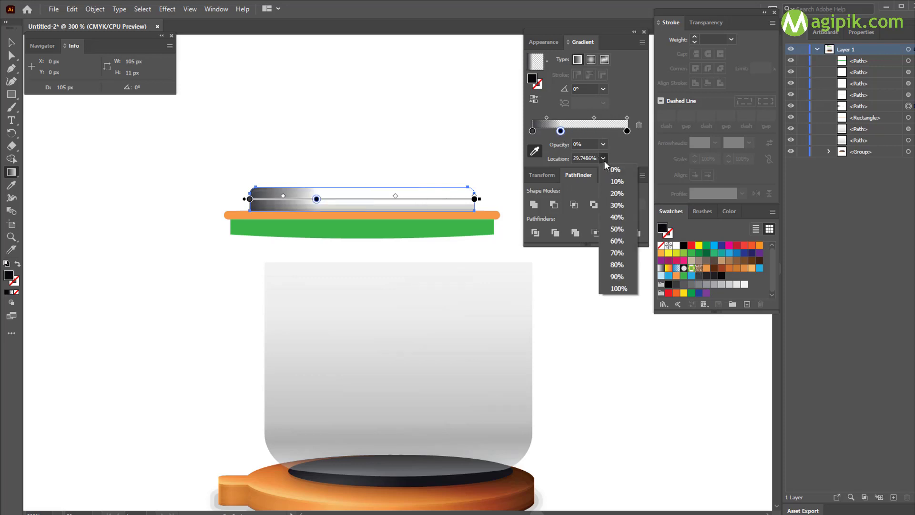
left_click(605, 159)
left_click(608, 131)
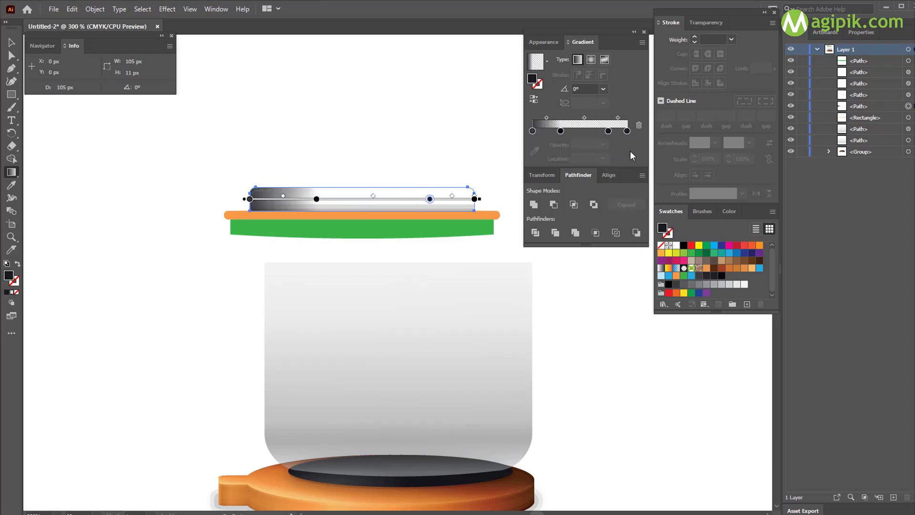
left_click_drag(608, 131, 625, 147)
Set the second gradient stop to 100% opacity and color it with the C=74 M=68 Y=60 K=69 swatch.
left_click(561, 131)
left_click(603, 144)
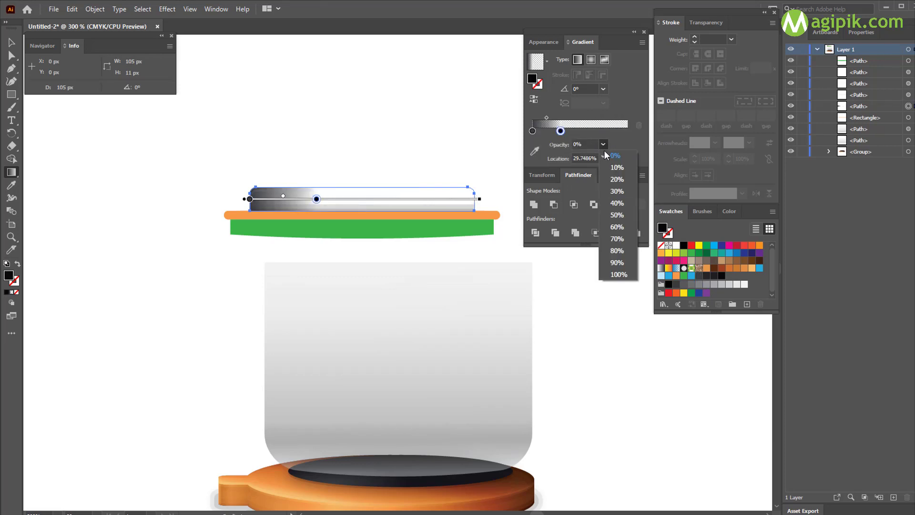
left_click(618, 271)
left_click(533, 131)
left_click(560, 131)
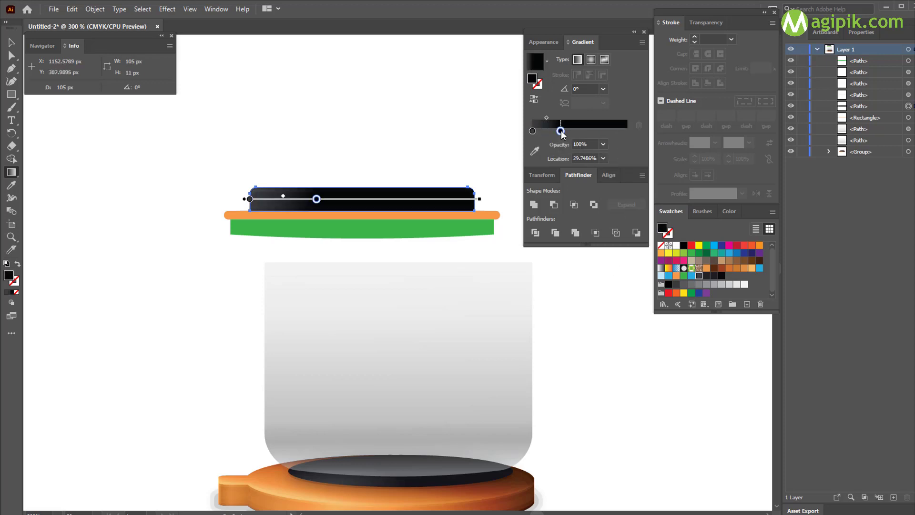
left_click(535, 152)
left_click(708, 276)
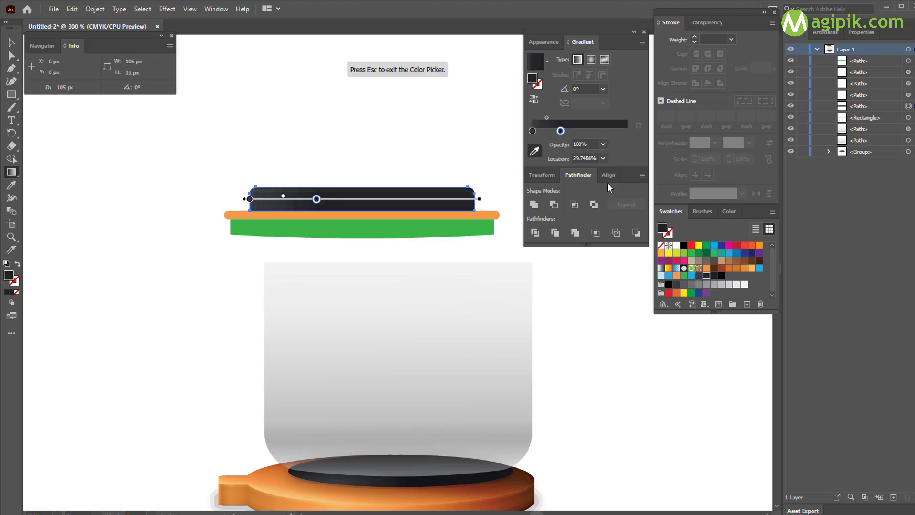
Set the second gradient stop's location to 3%.
left_click(584, 131)
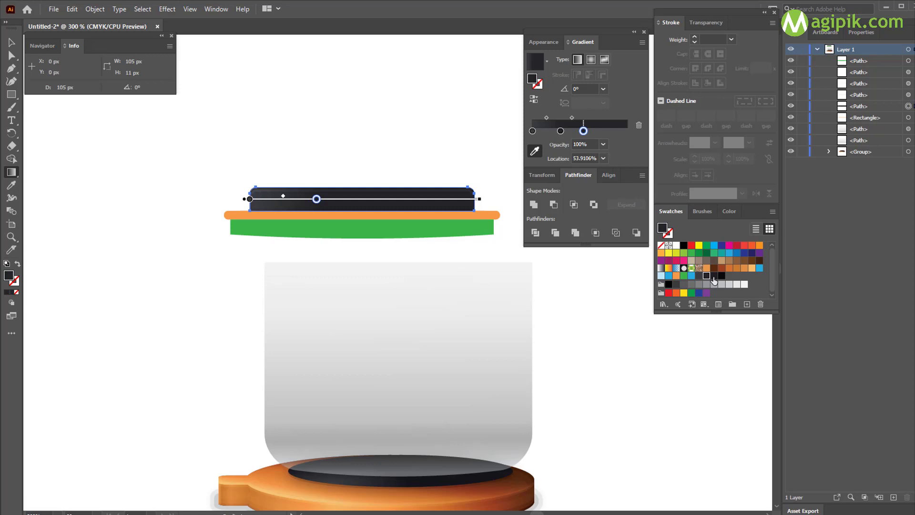
key("Delete")
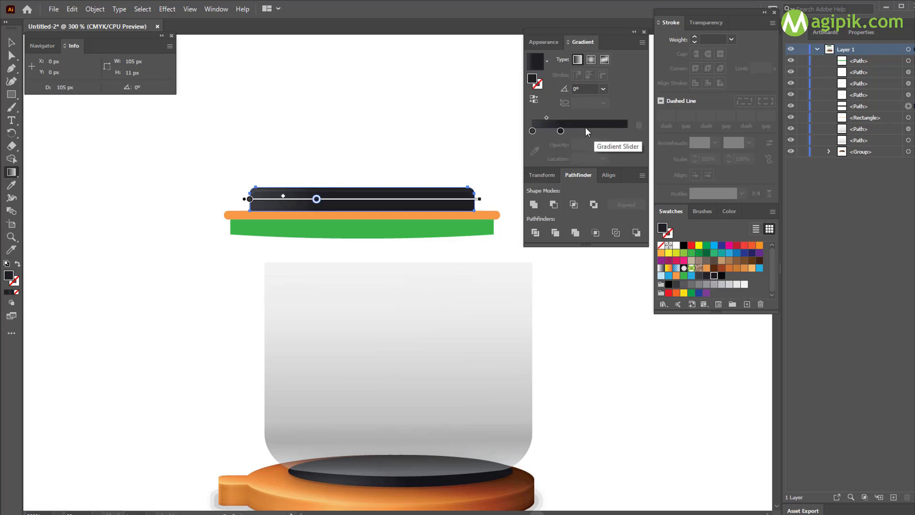
left_click(561, 131)
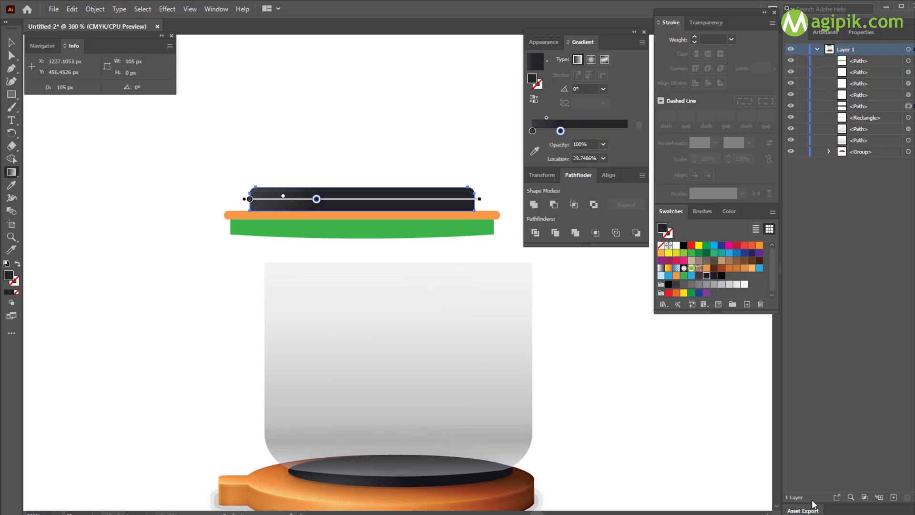
type("3")
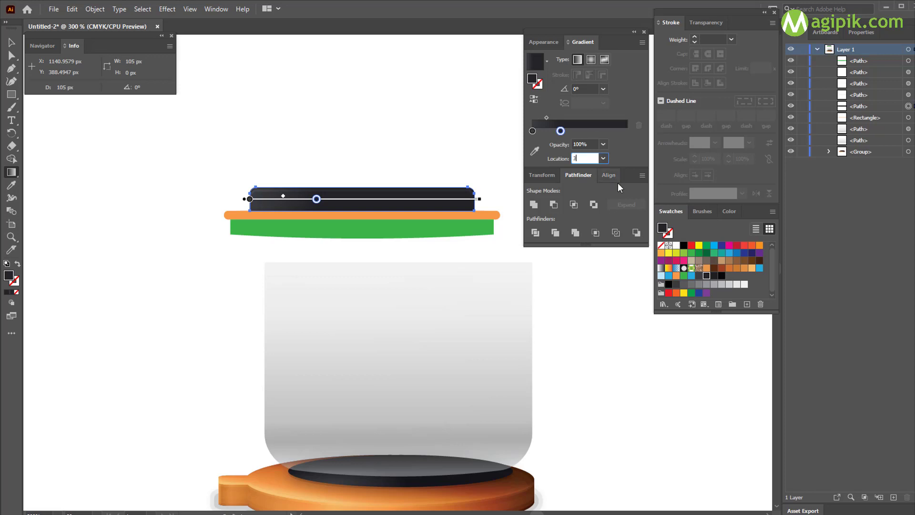
key("Return")
Add a gradient stop at about 46% and color it with the next darker swatch.
left_click(576, 131)
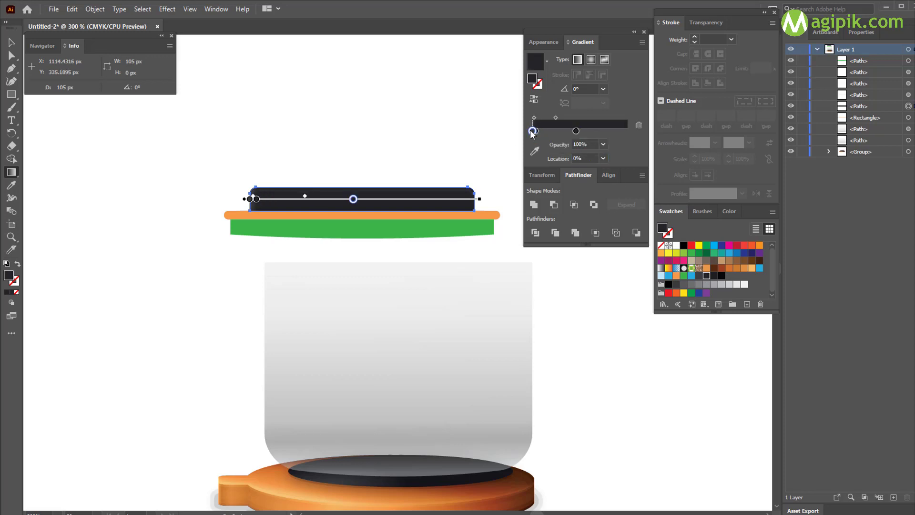
left_click(534, 151)
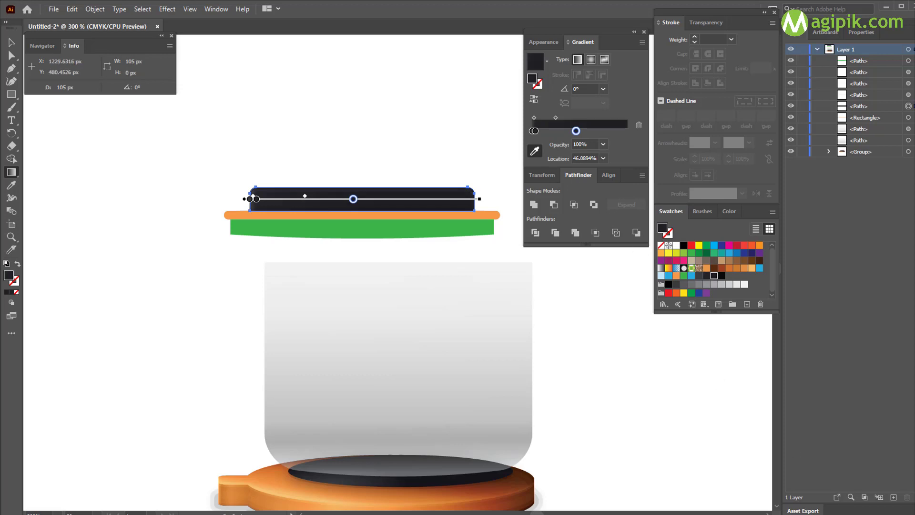
Color the third gradient stop with the lightest of the dark gray swatches and set its location to 35%.
left_click(699, 276)
left_click(595, 158)
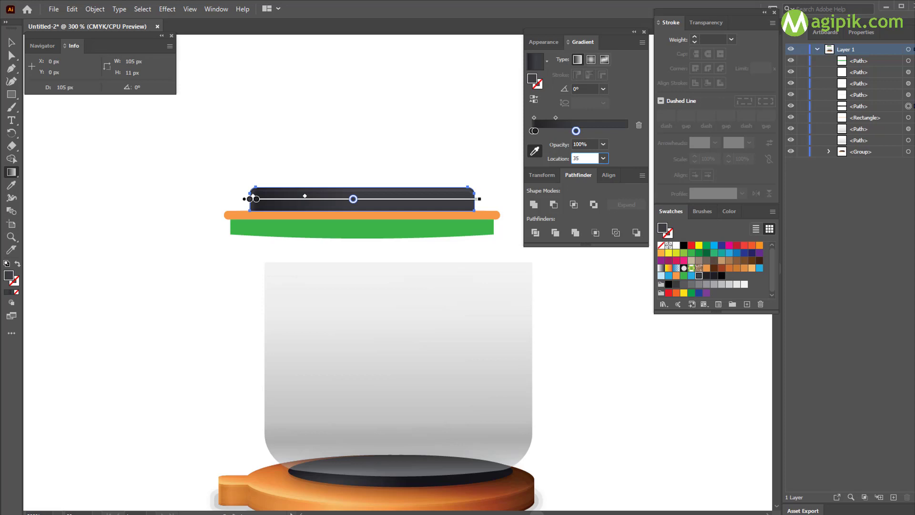
type("35")
key("Return")
Add a near-black gradient stop at 65% and color the end stop black.
left_click(596, 131)
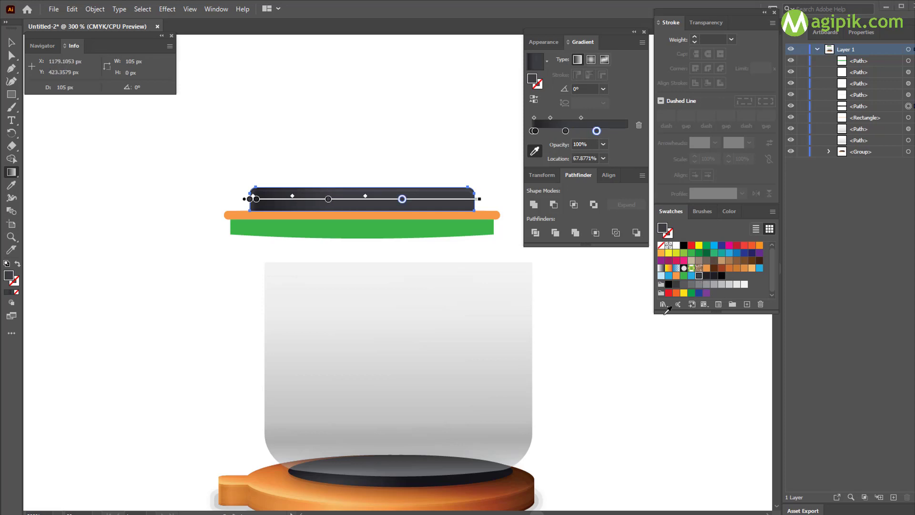
left_click(714, 277)
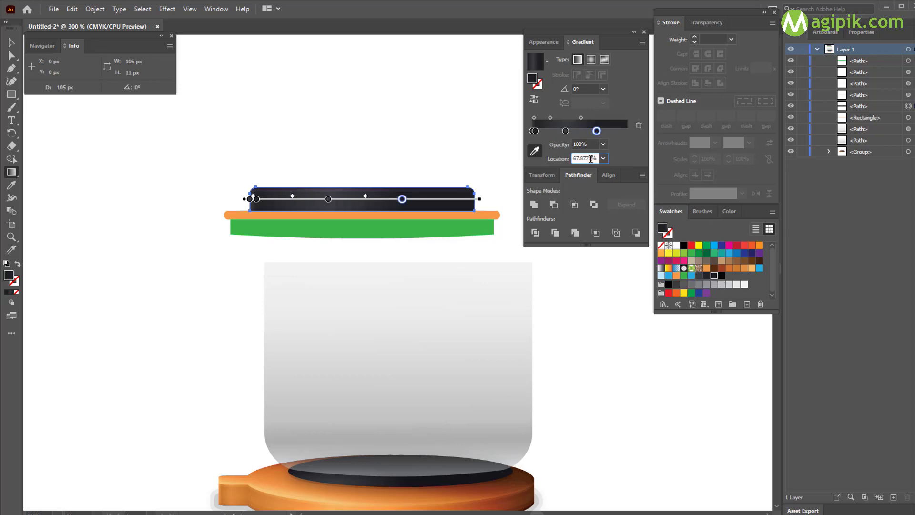
type("65")
key("Return")
left_click(626, 130)
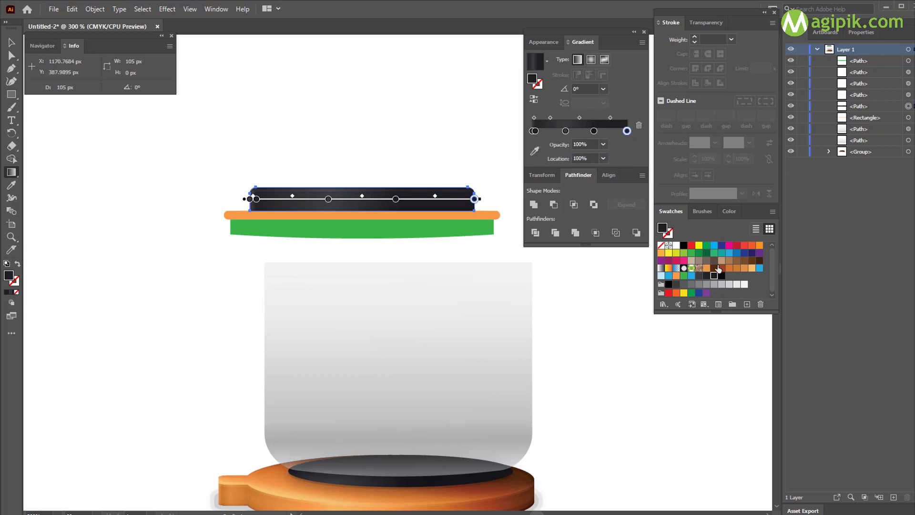
key("v")
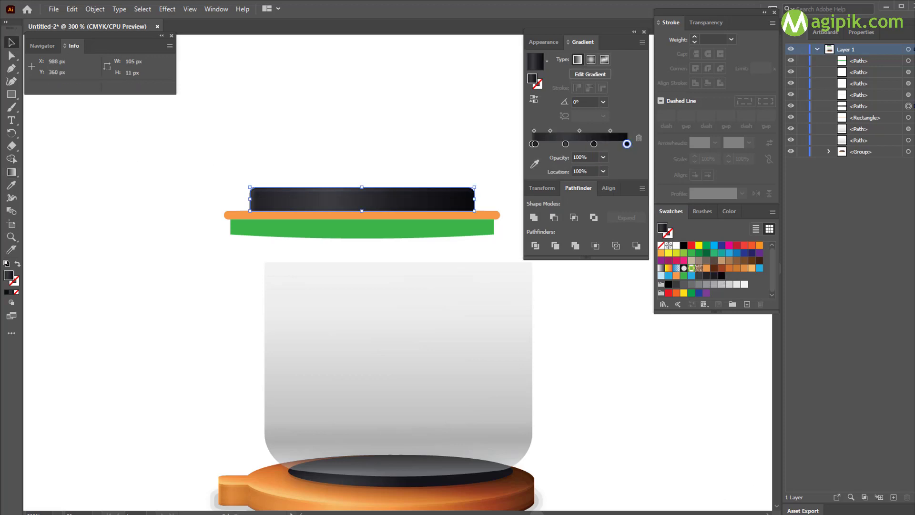
Add a second fill above the existing gradient fill of the dark lid top.
left_click(552, 42)
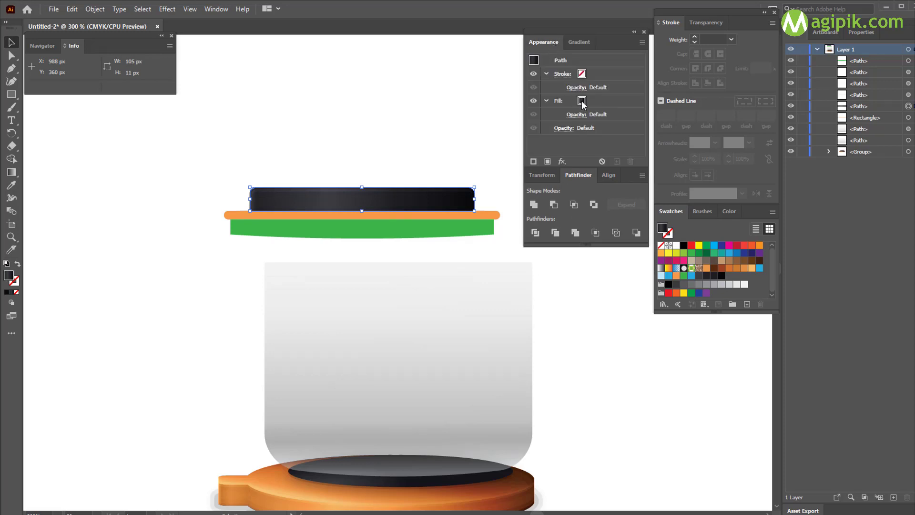
left_click(598, 99)
left_click(549, 163)
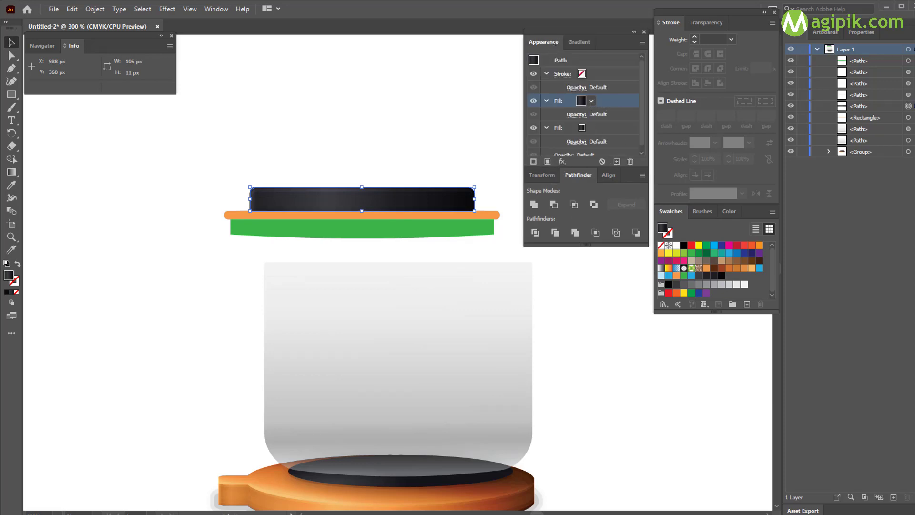
Set the end stop of the new fill's gradient to white at 0% opacity.
left_click(583, 42)
left_click(603, 157)
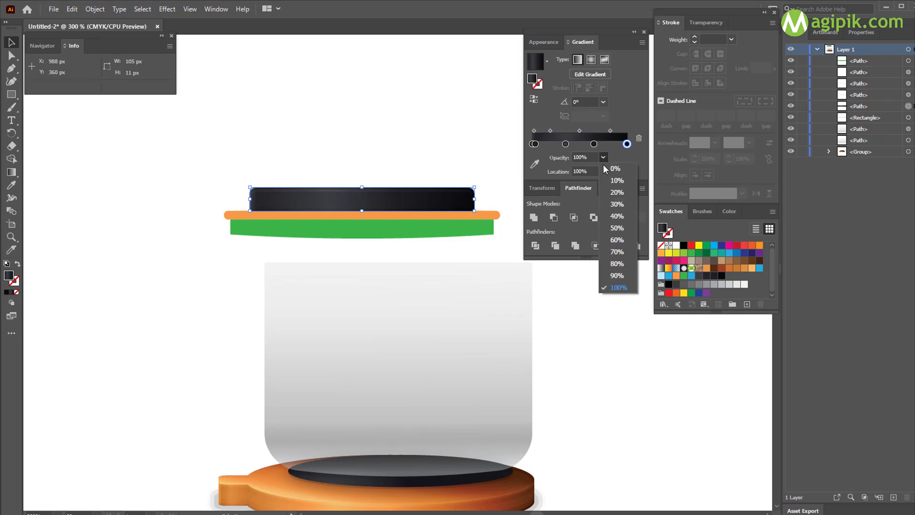
left_click(620, 170)
key("g")
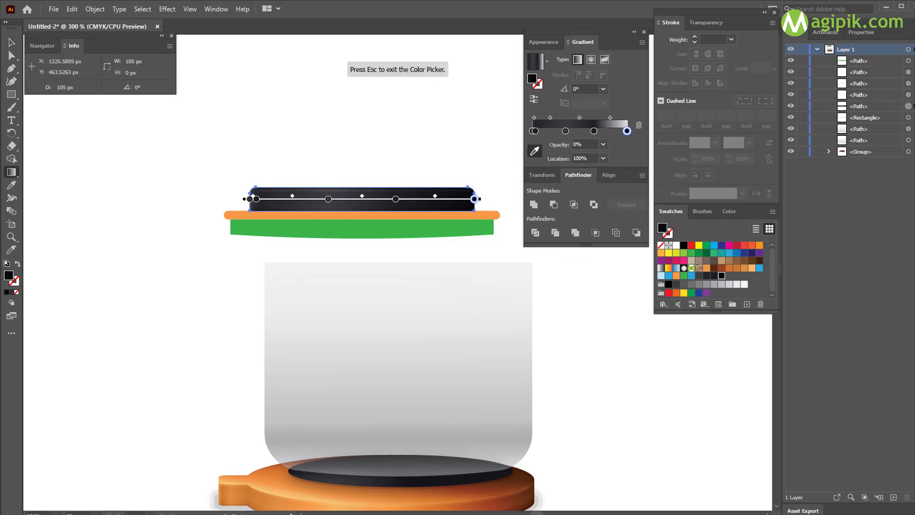
left_click(676, 245)
left_click(729, 212)
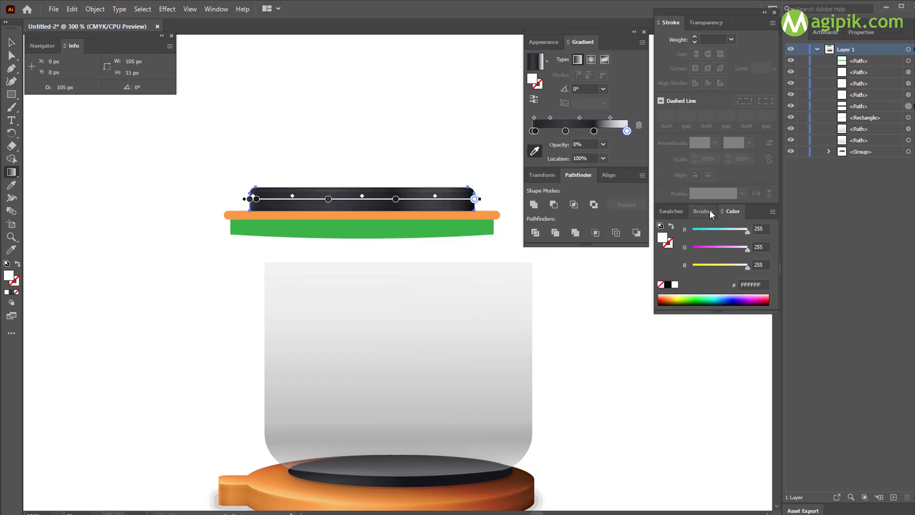
left_click(671, 211)
Remove the new gradient's middle stops and color its start stop white.
left_click_drag(594, 131, 542, 143)
left_click(532, 130)
left_click(535, 151)
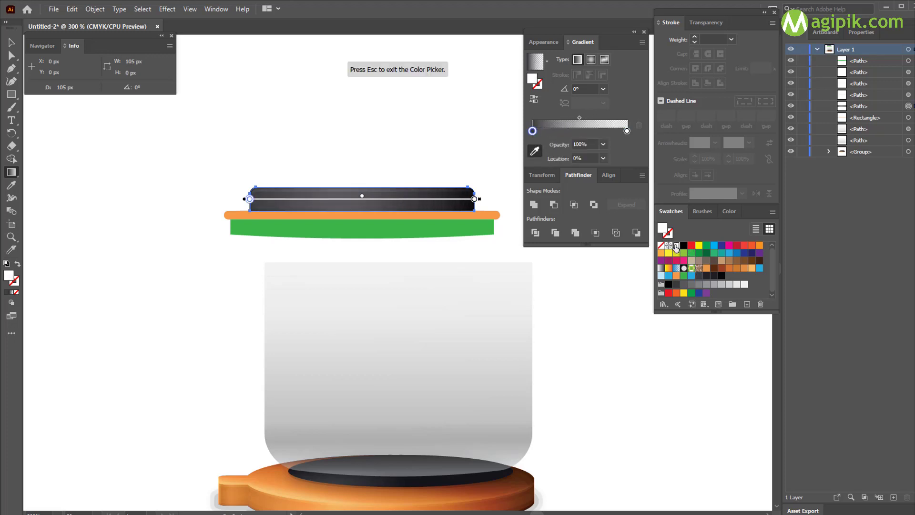
left_click(749, 440)
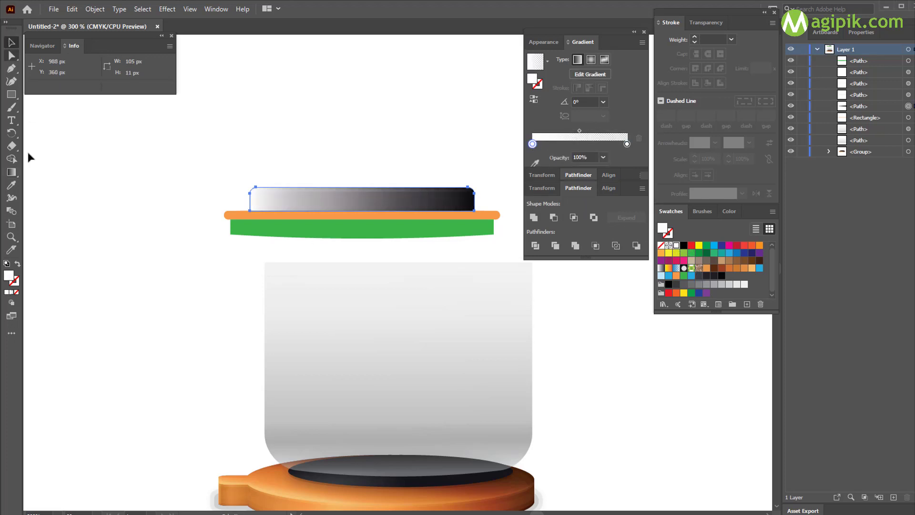
Make the white gradient radial, flatten it to about 38% aspect ratio and center it on the lid top's upper edge, left of the middle.
left_click(591, 60)
mouse_move(386, 202)
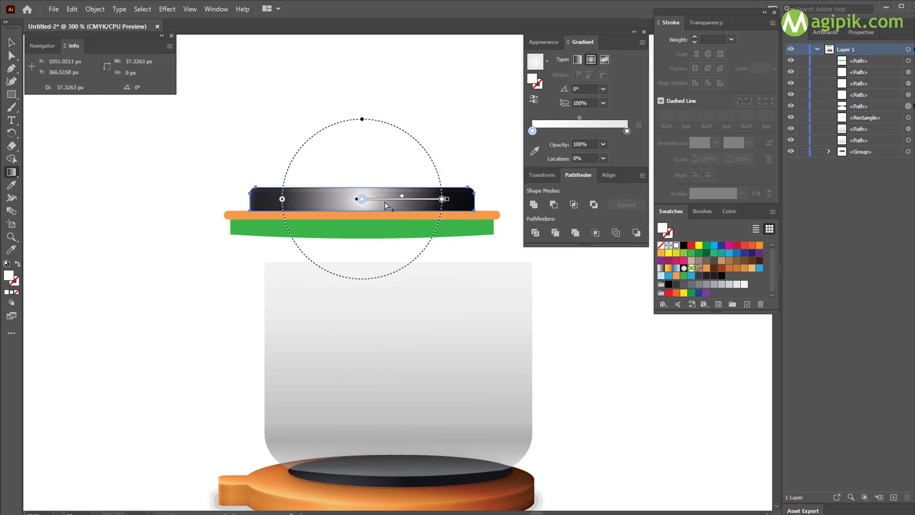
left_click_drag(364, 122, 364, 169)
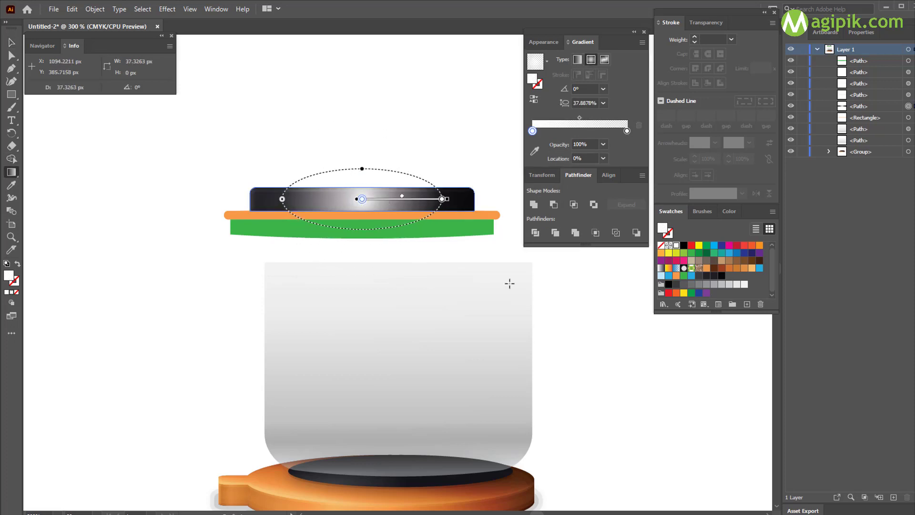
mouse_move(389, 215)
left_click_drag(378, 204, 339, 190)
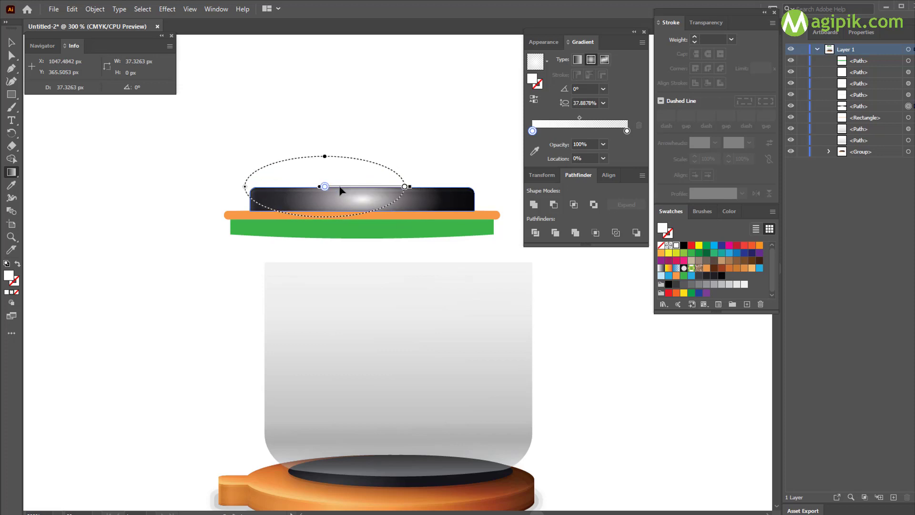
Widen the radial gradient to a radius of about 68 px and flatten it to about 9% aspect ratio.
left_click_drag(404, 187, 469, 187)
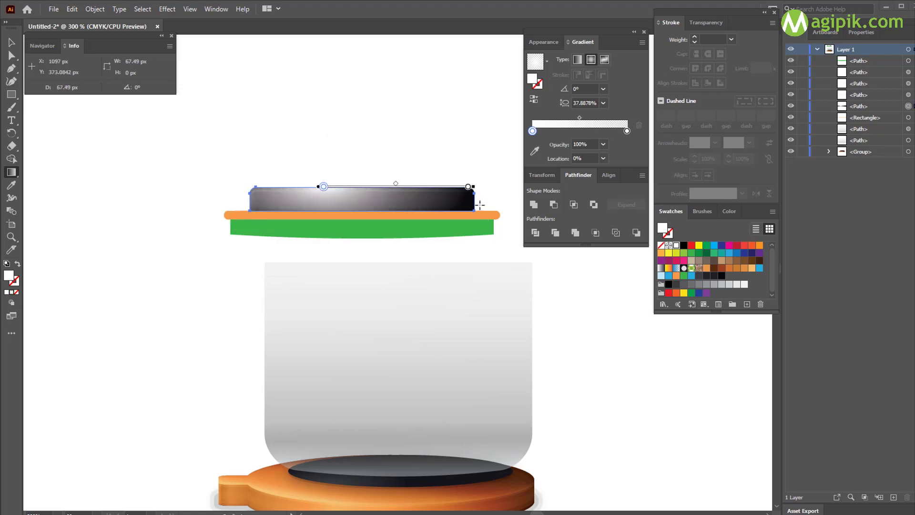
left_click(470, 186)
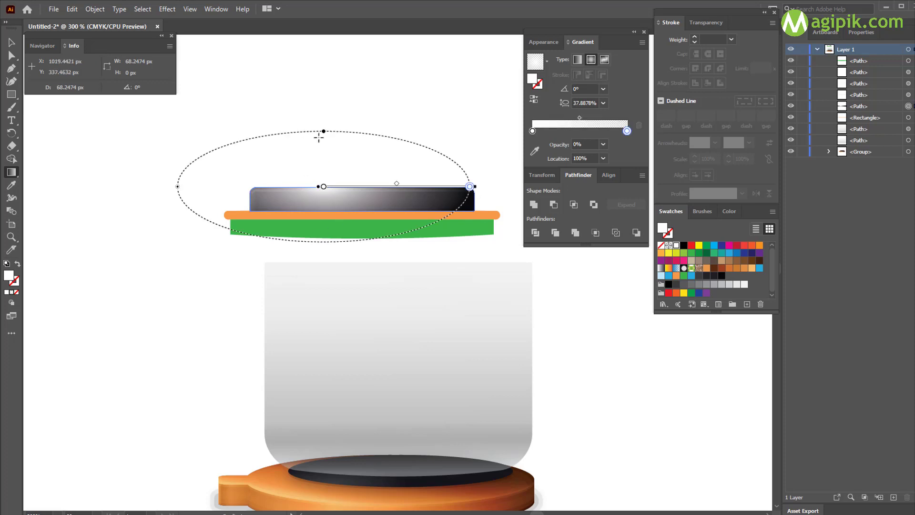
left_click_drag(323, 134, 323, 178)
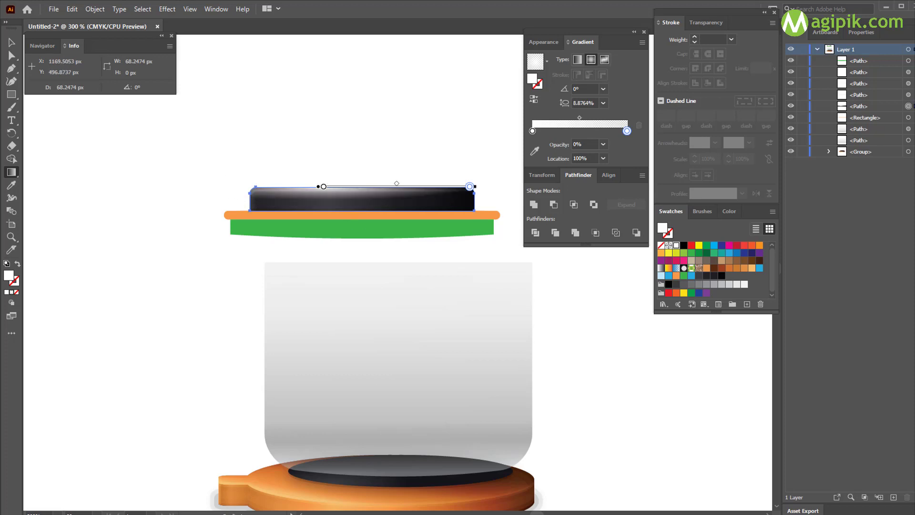
Set the white gradient fill's blending mode to Overlay and deselect the lid top.
left_click(538, 42)
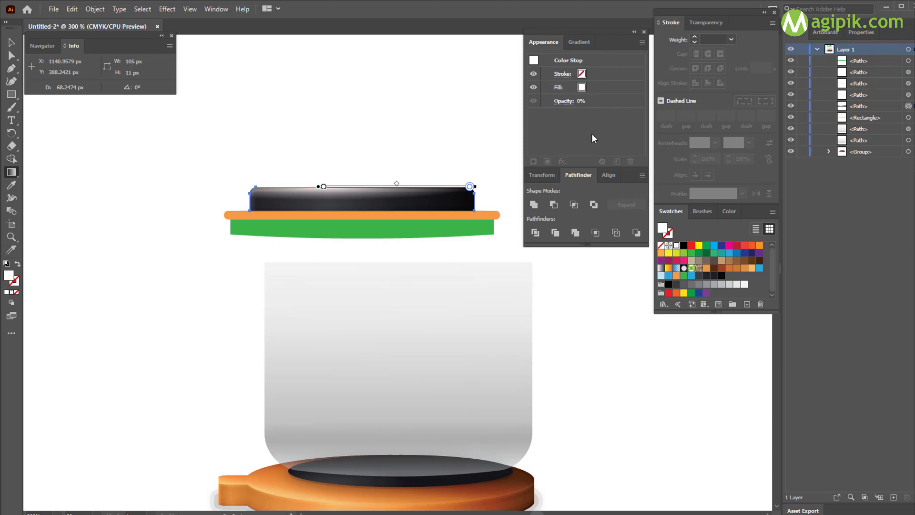
key("v")
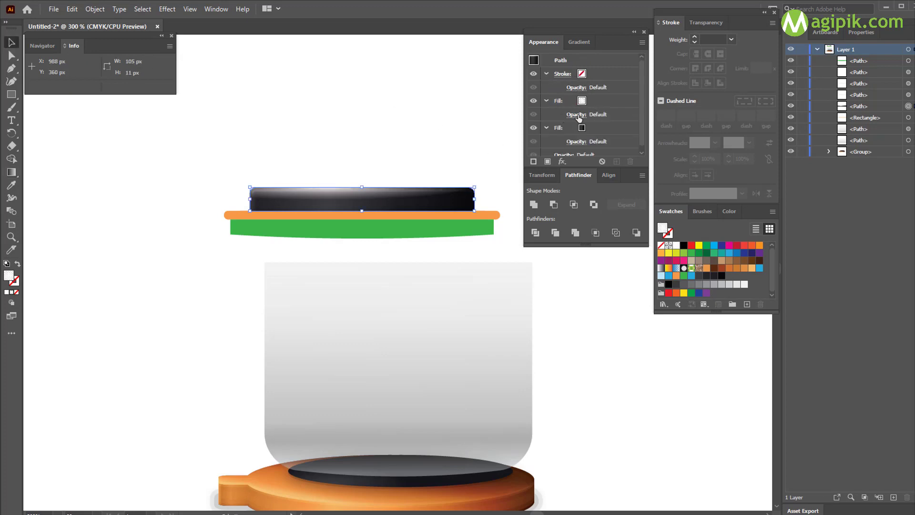
left_click(578, 115)
left_click(507, 136)
left_click(490, 239)
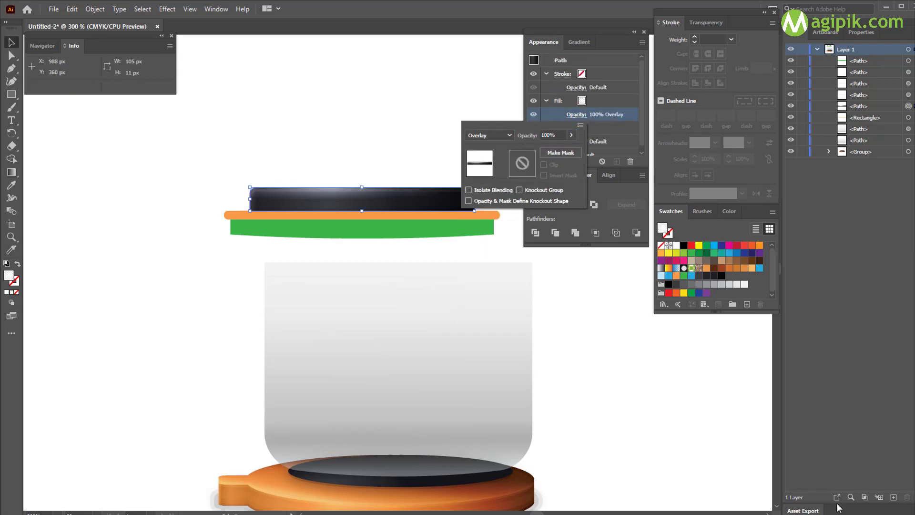
left_click(607, 138)
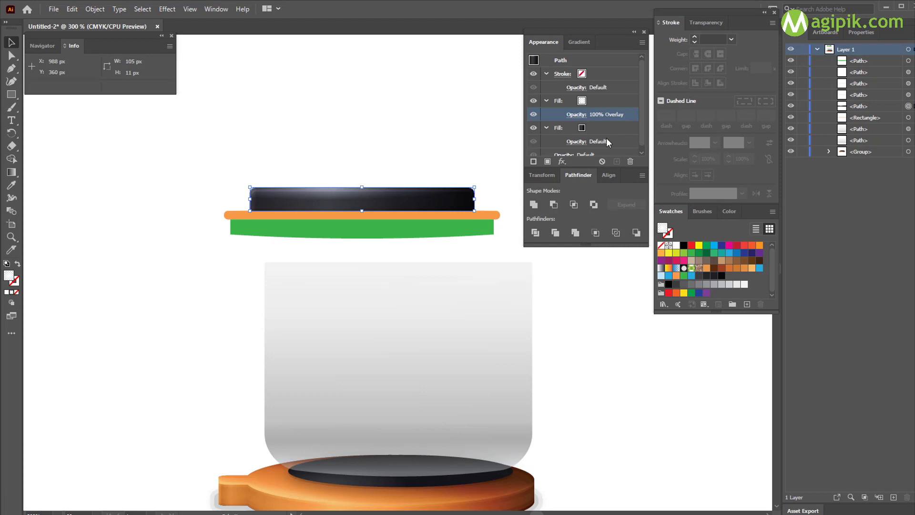
left_click(643, 425)
Copy the orange strip and paste two copies in front of it.
left_click(380, 215)
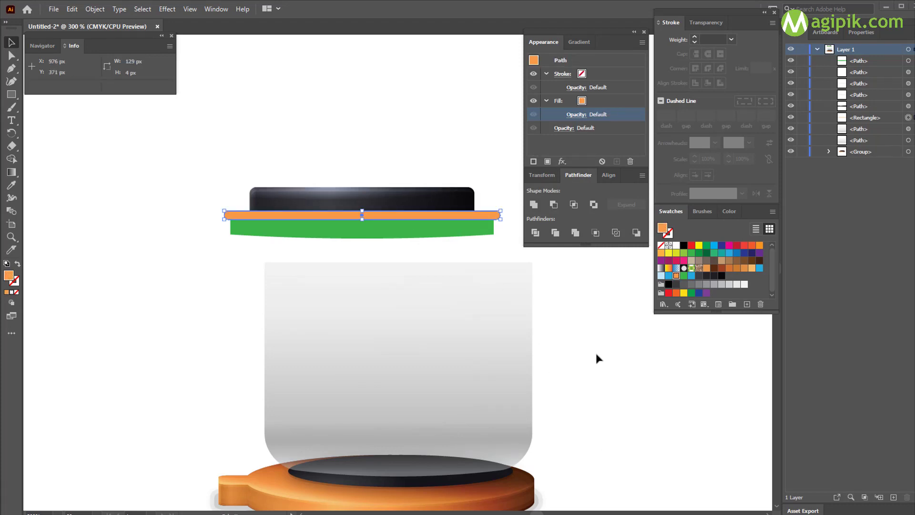
key("ctrl+c")
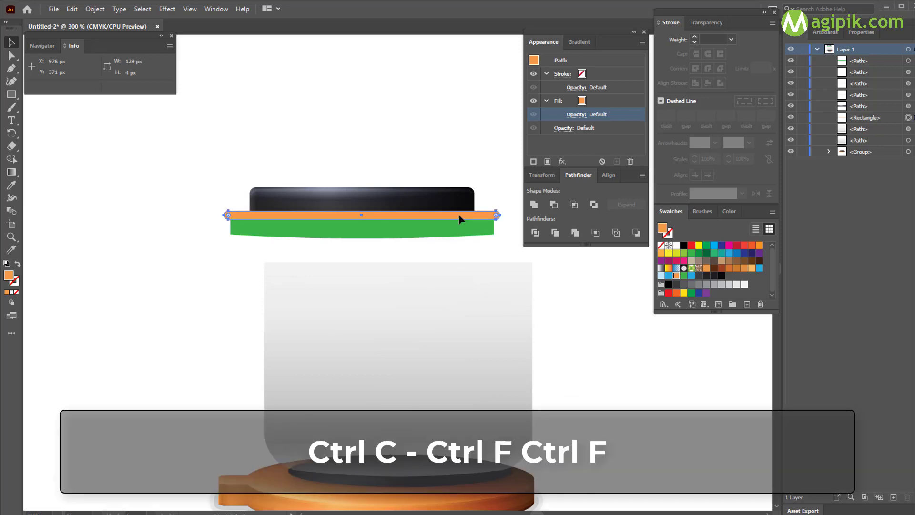
key("ctrl+f")
key("ctrl+f")
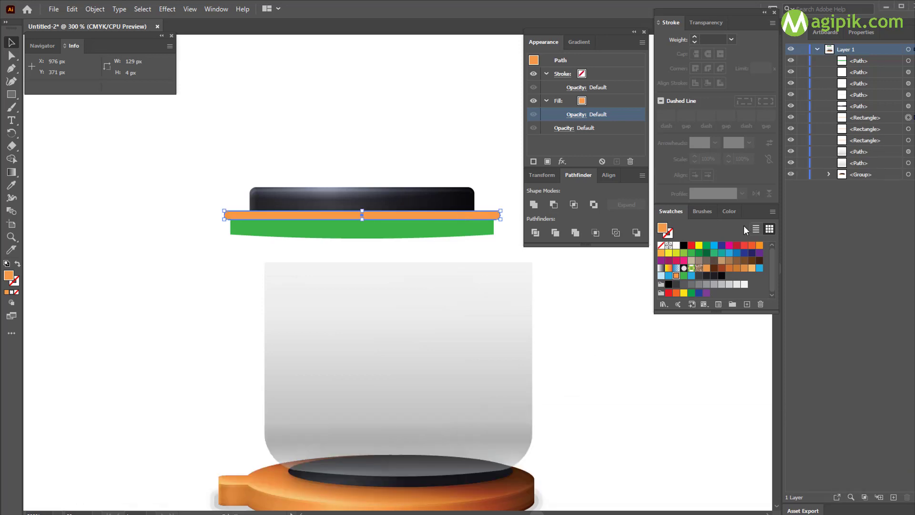
Move the top copy of the orange strip 1 px down to Y 374 px.
left_click(860, 32)
left_click(825, 94)
key("BackSpace")
type("4")
key("Return")
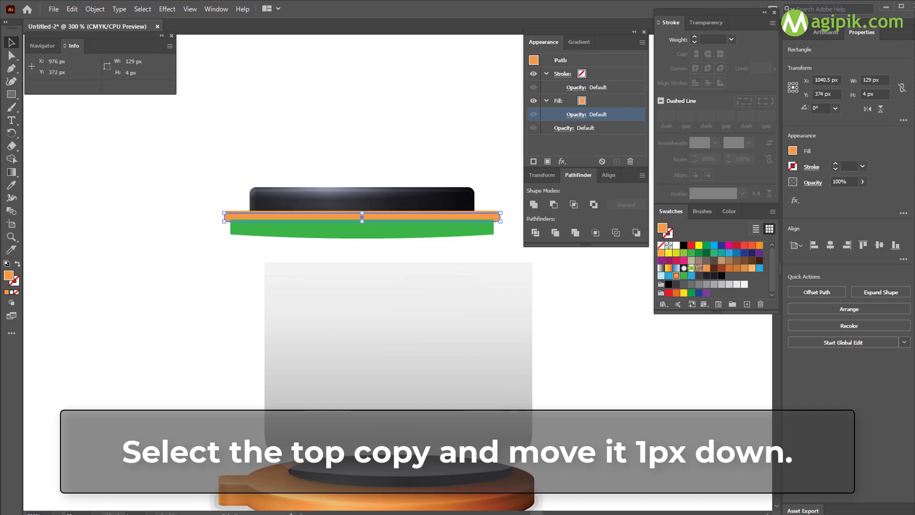
Subtract the lowered copy from the other strip copy with Minus Front.
left_click(798, 32)
left_click(909, 130, "shift")
left_click(554, 204)
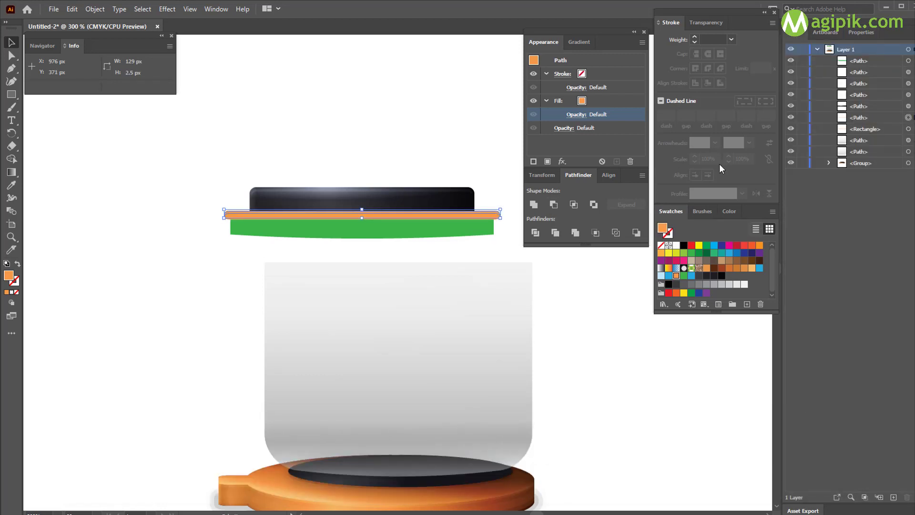
Fill the thin cut strip with white and set its fill's blending mode to Soft Light.
left_click(677, 245)
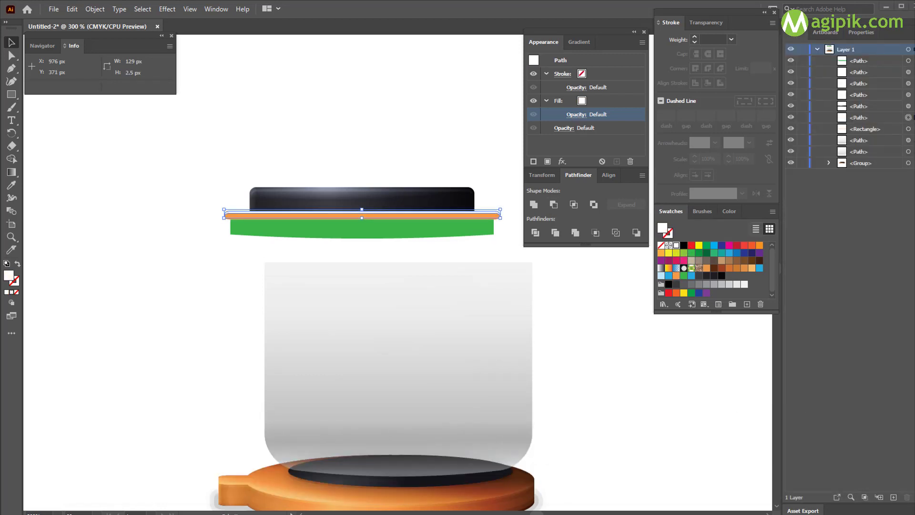
left_click(576, 115)
left_click(490, 135)
left_click(482, 254)
left_click(529, 134)
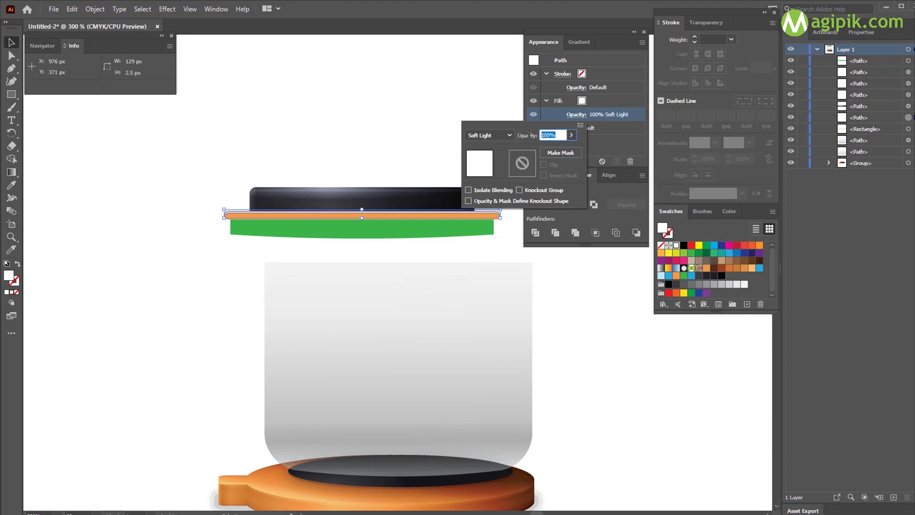
left_click(419, 135)
left_click(418, 135)
Apply the last-used gradient to the orange strip and set its end stop to 100% opacity.
left_click(397, 216)
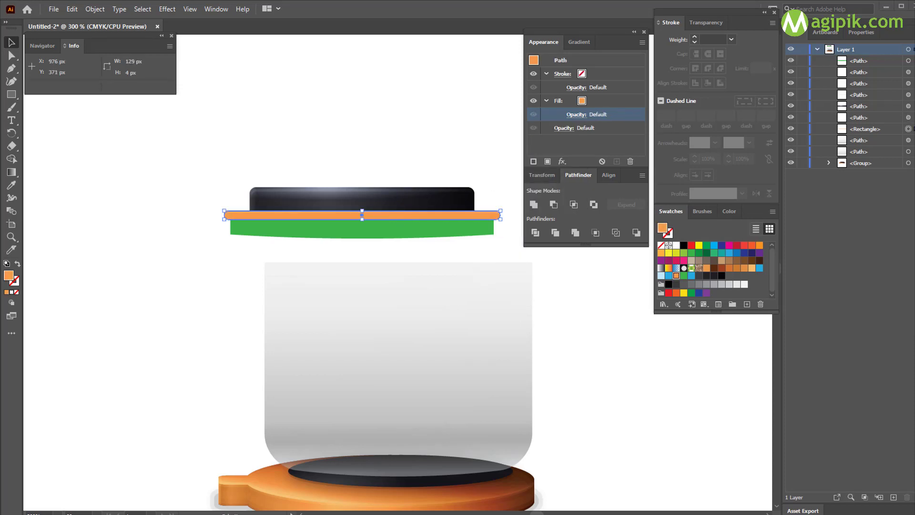
left_click(582, 44)
left_click(535, 62)
left_click(628, 143)
left_click(603, 157)
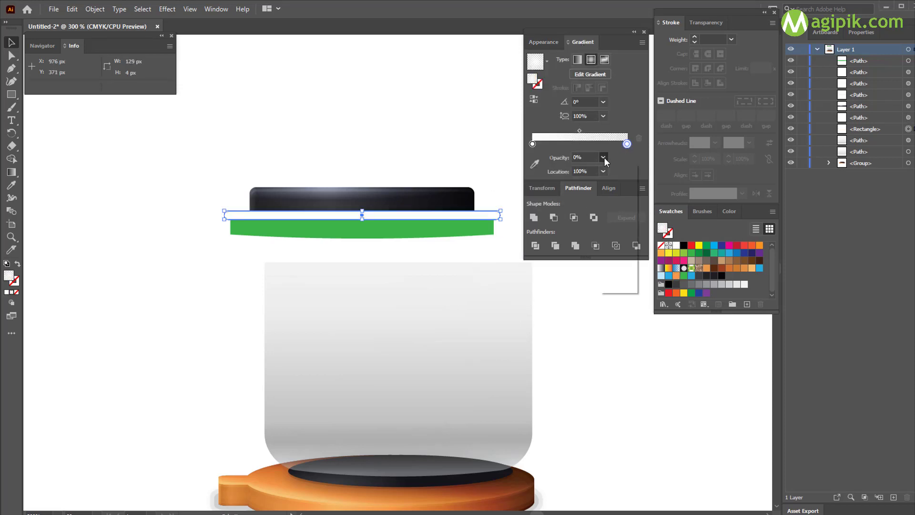
left_click(617, 291)
left_click(729, 212)
left_click(671, 212)
left_click(700, 276)
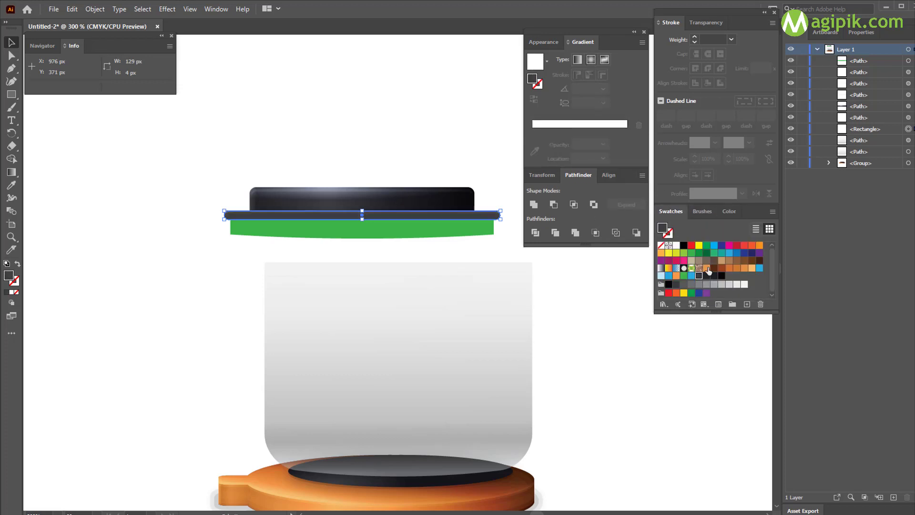
left_click(729, 211)
left_click(680, 213)
Give the strip a linear gradient fill and color its start stop with the lightest of the dark gray swatches.
left_click(535, 62)
left_click(533, 144)
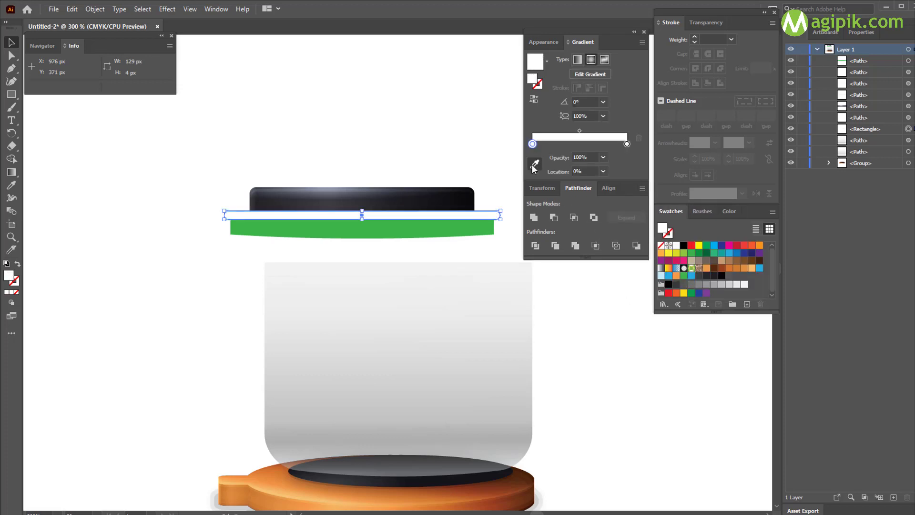
left_click(535, 163)
left_click(699, 275)
key("Escape")
left_click(578, 60)
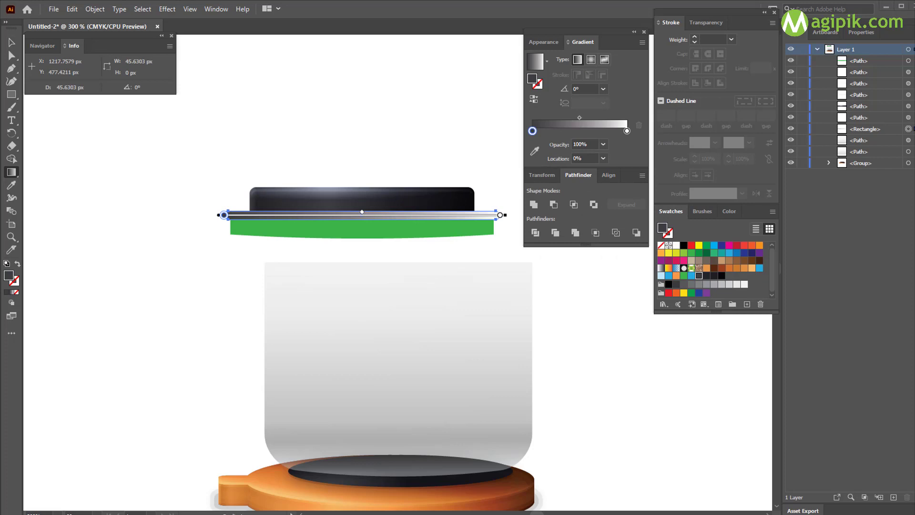
Add a gradient stop at about 20% and color it with the next darker swatch.
left_click(552, 131)
left_click(706, 276)
left_click(730, 212)
left_click(671, 212)
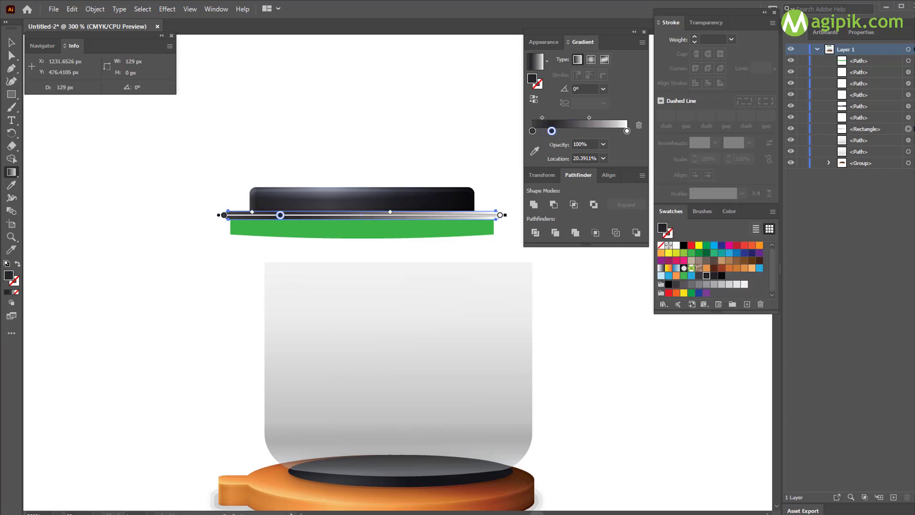
Place the second gradient stop at 5% and add a stop at 35% colored RGB 50, 50, 55.
key("Return")
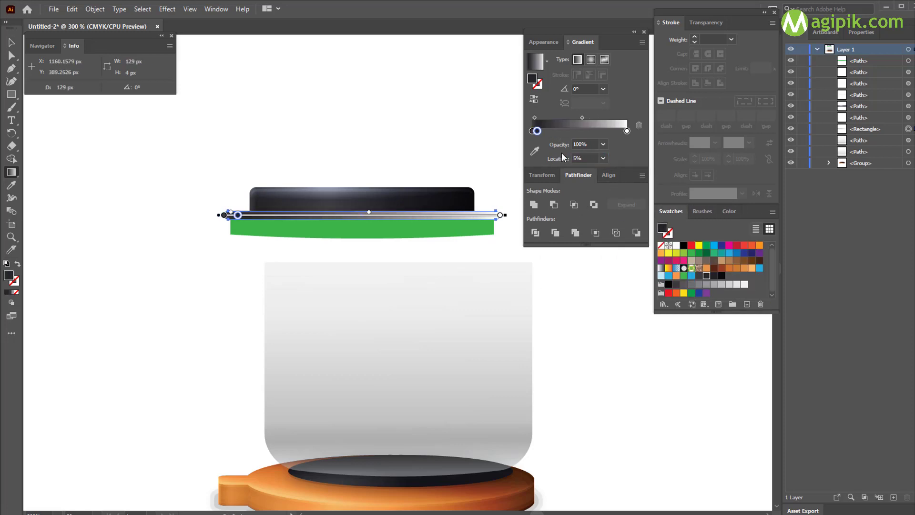
left_click(565, 130)
left_click(730, 211)
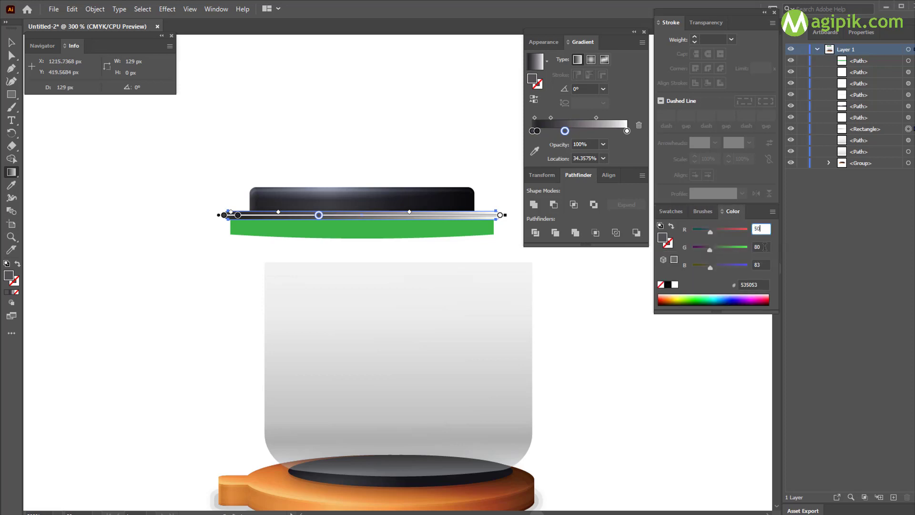
key("Tab")
type("50")
key("Tab")
type("55")
key("Return")
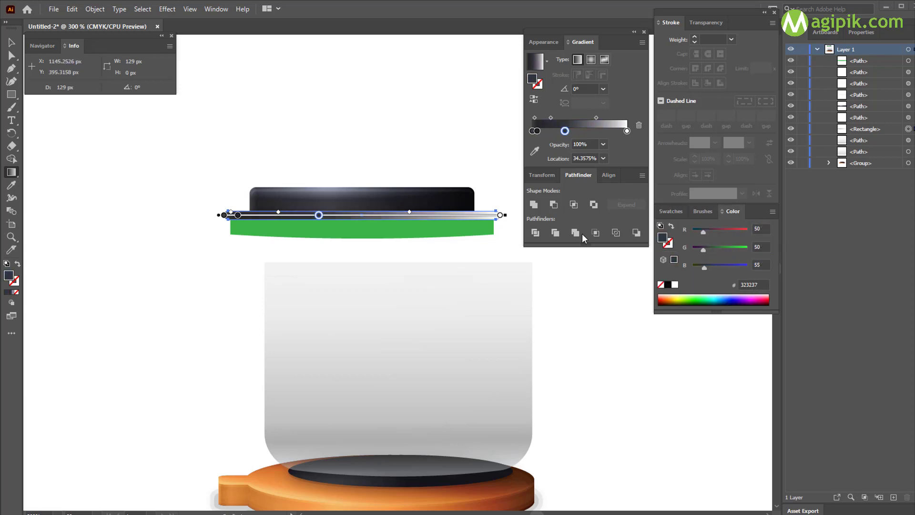
Add another stop at 65% and color it with a dark gray swatch adjusted to RGB 30, 30, 35.
left_click(596, 130)
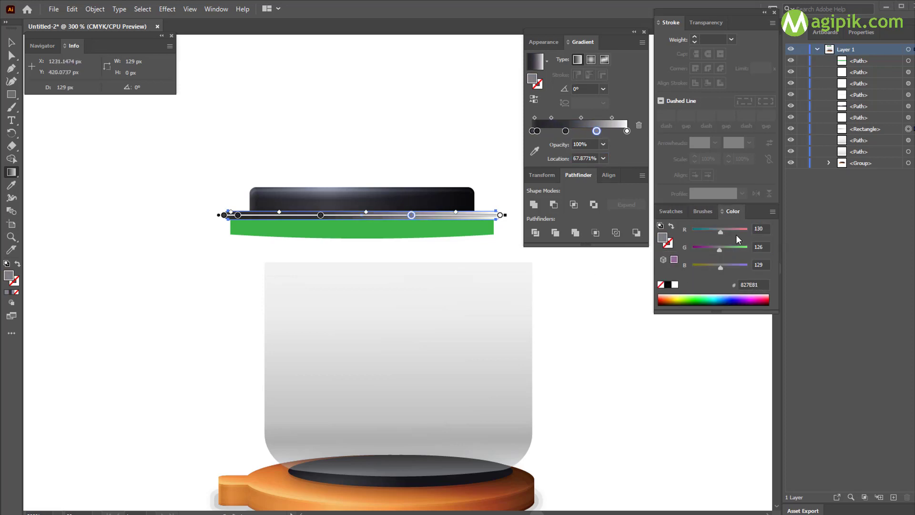
left_click(671, 212)
left_click(714, 277)
left_click(725, 213)
left_click(765, 265)
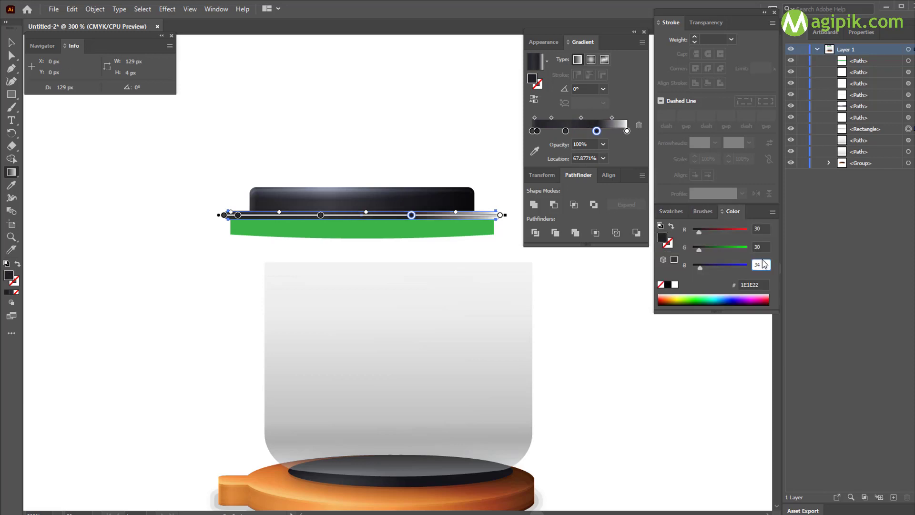
type("35")
key("Return")
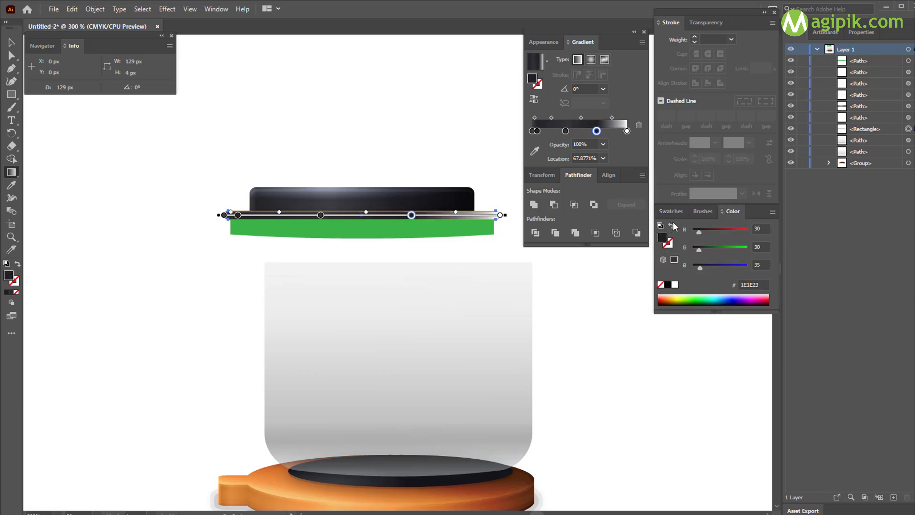
left_click(585, 159)
type("65")
key("Return")
Color the rim strip gradient's end stop with the near-black swatch, set its blue value to 10, and deselect the strip.
left_click(627, 130)
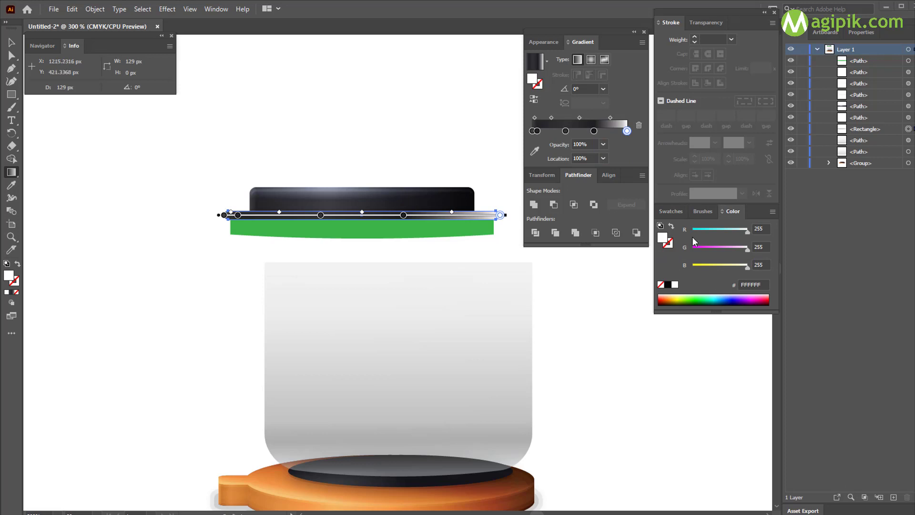
left_click(671, 211)
left_click(721, 276)
left_click(730, 211)
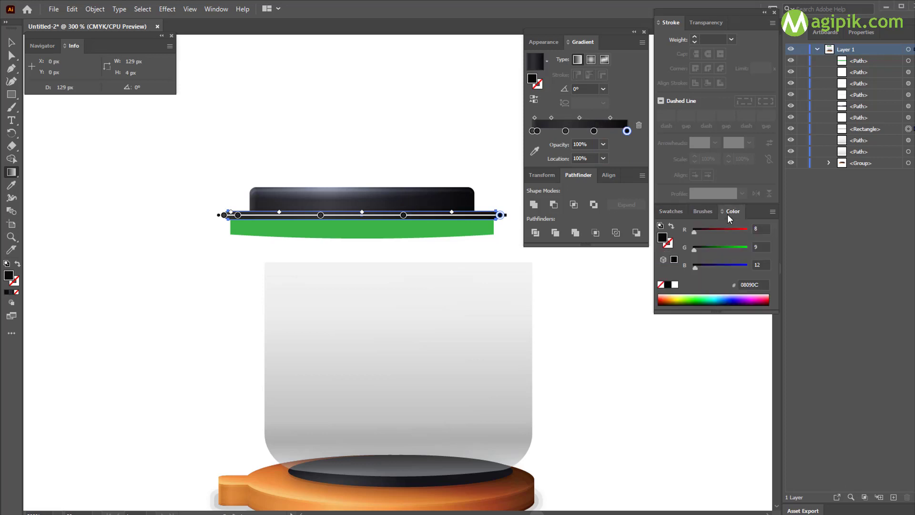
left_click(759, 265)
type("10")
key("Return")
key("v")
key("ctrl+shift+a")
Apply the rim strip's dark multi-stop gradient to the green band beneath it.
left_click(397, 234)
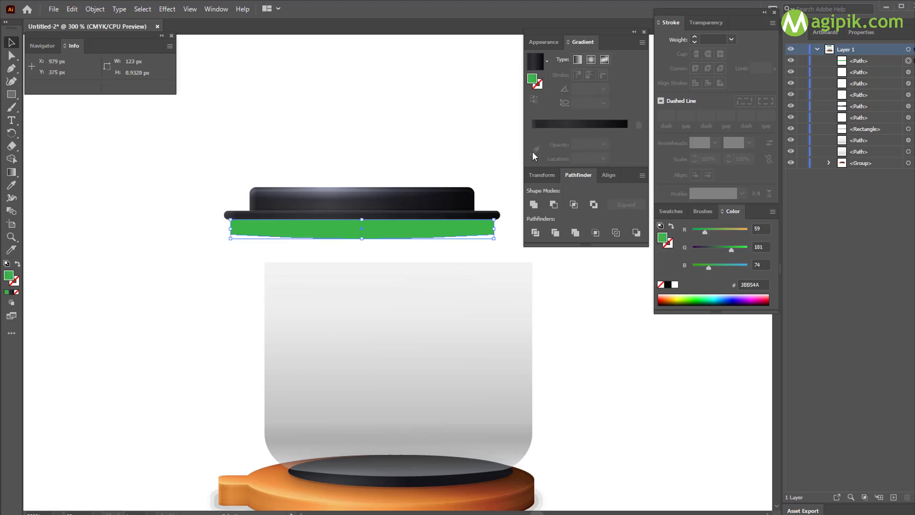
left_click(569, 126)
left_click(533, 143)
left_click(538, 143)
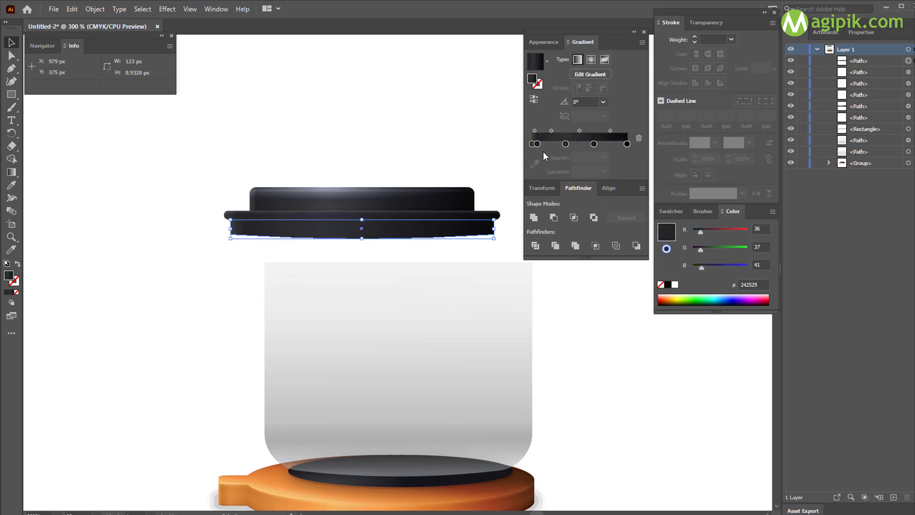
Recolor the 35% gradient stop of the lower band to RGB 60, 60, 65.
left_click(566, 144)
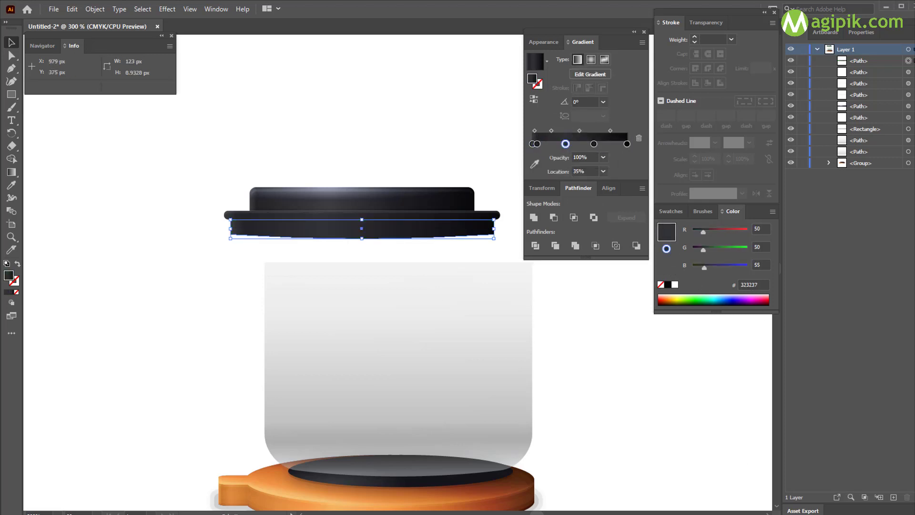
left_click(753, 229)
type("60")
key("Tab")
type("60")
key("Tab")
type("65")
key("Return")
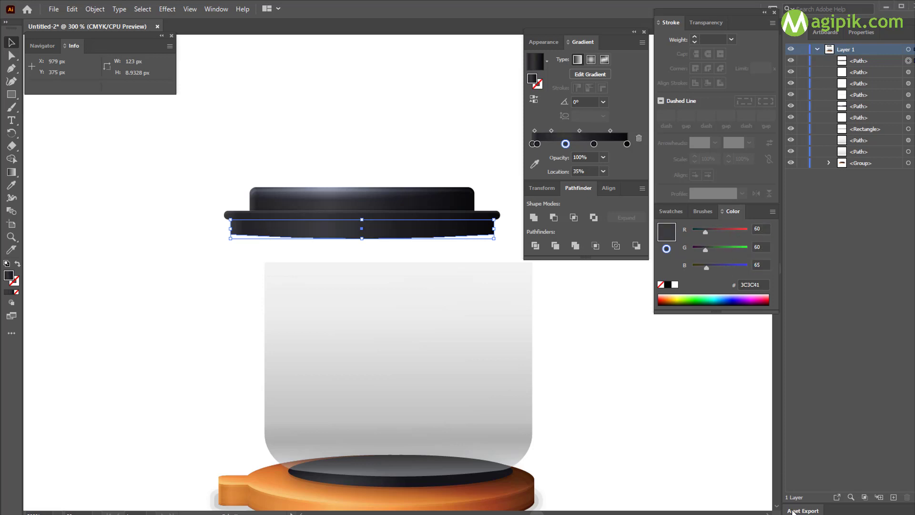
Enter 30 as the red value of the lower band's 65% gradient stop.
left_click(594, 144)
left_click(762, 228)
type("30")
key("Tab")
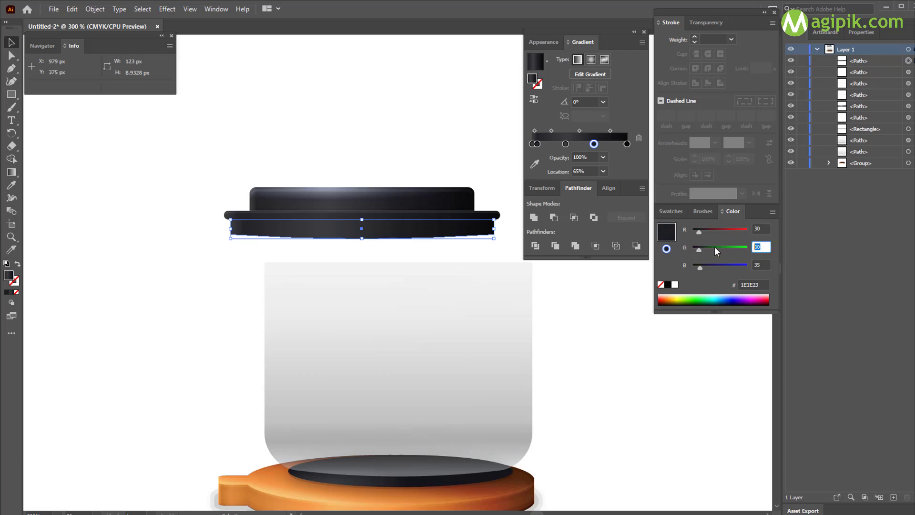
key("Return")
Color the lower band's end gradient stop RGB 5, 5, 10.
left_click(627, 144)
left_click(763, 228)
type("5")
key("Tab")
type("5")
key("Tab")
type("10")
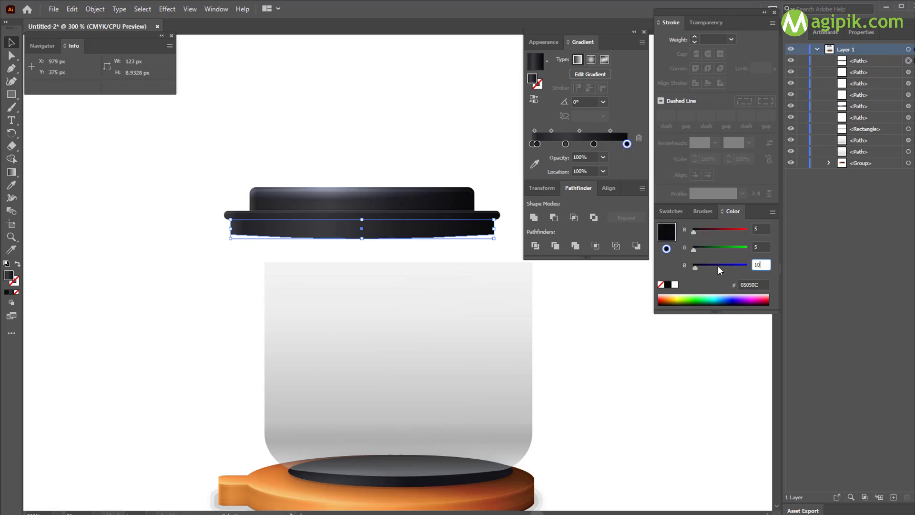
key("Return")
Add a second fill to the lower band beneath the rim strip.
left_click(17, 43)
left_click(394, 215)
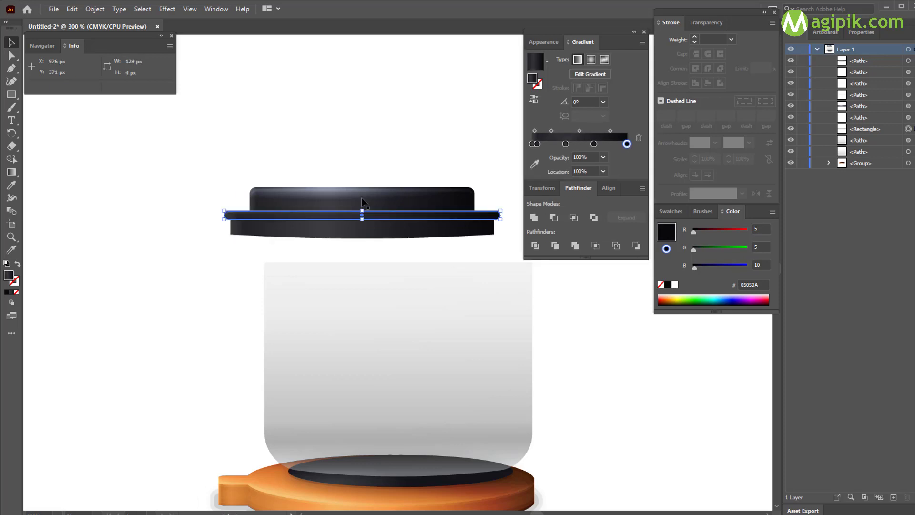
key("ctrl+shift+a")
left_click(362, 229)
left_click(544, 42)
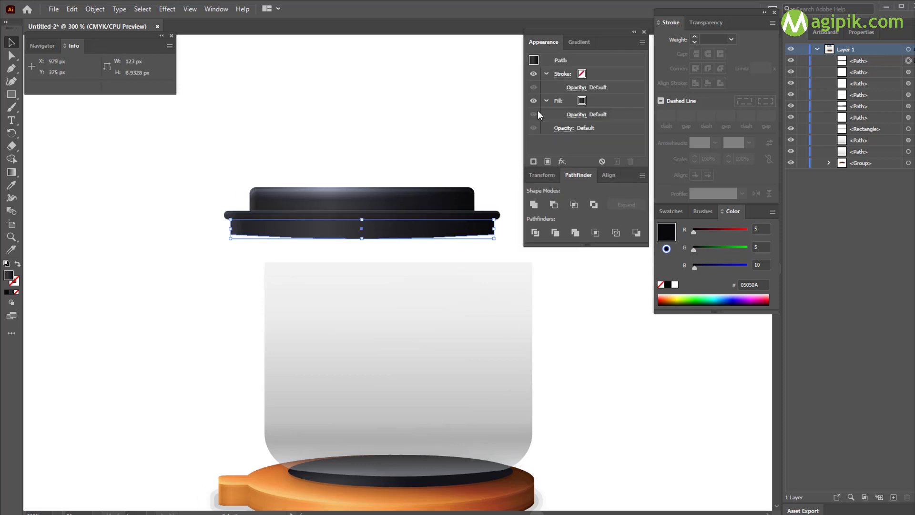
left_click(548, 162)
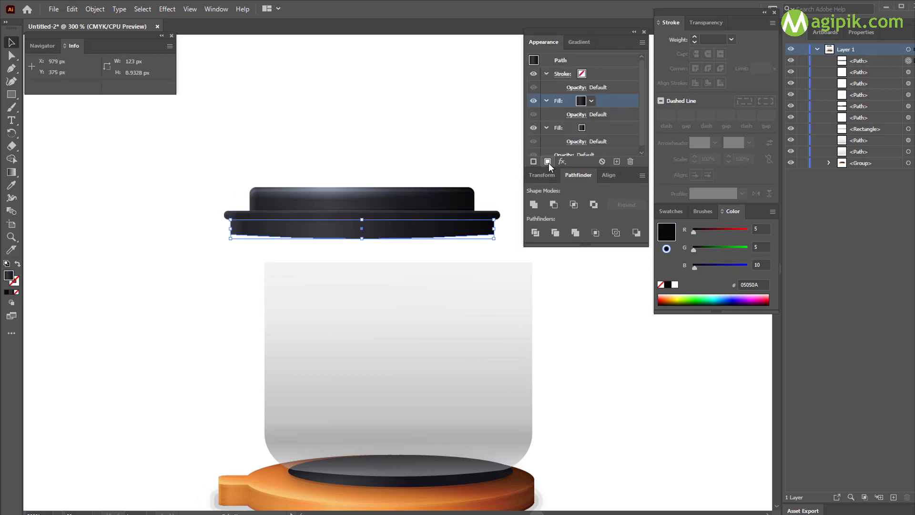
Reduce the new fill's gradient to its two outer stops and color both white.
left_click(589, 42)
left_click_drag(627, 144, 619, 166)
left_click_drag(566, 144, 647, 152)
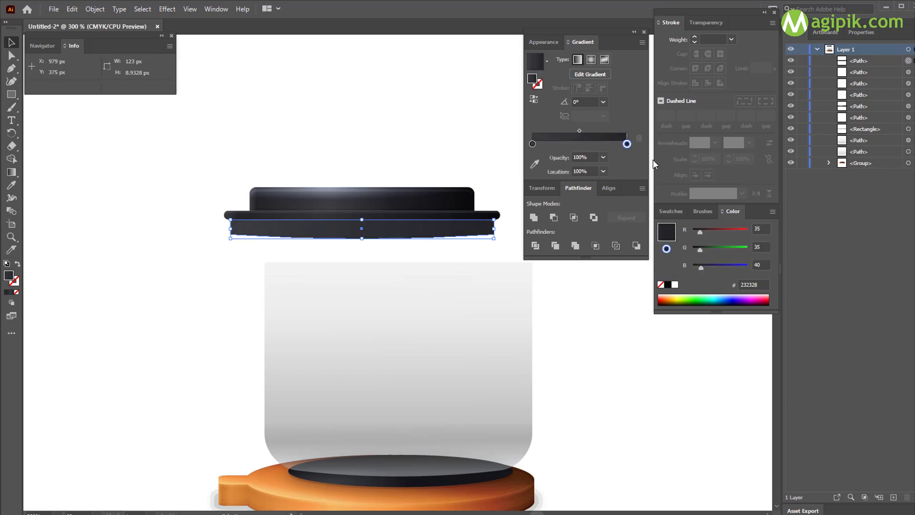
left_click(675, 285)
left_click(532, 144)
left_click(675, 284)
Fade the white gradient's end stop to 0% opacity and make the gradient radial.
left_click(627, 144)
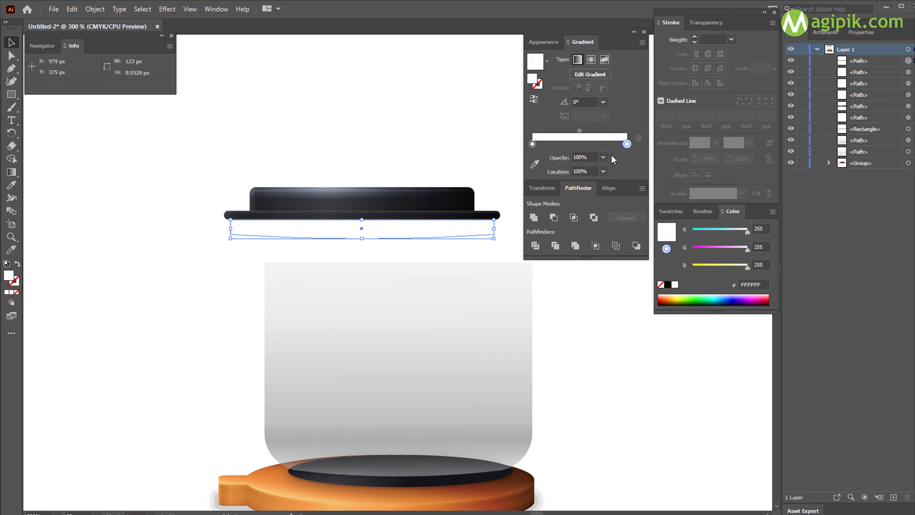
left_click(603, 157)
left_click(619, 165)
left_click(591, 59)
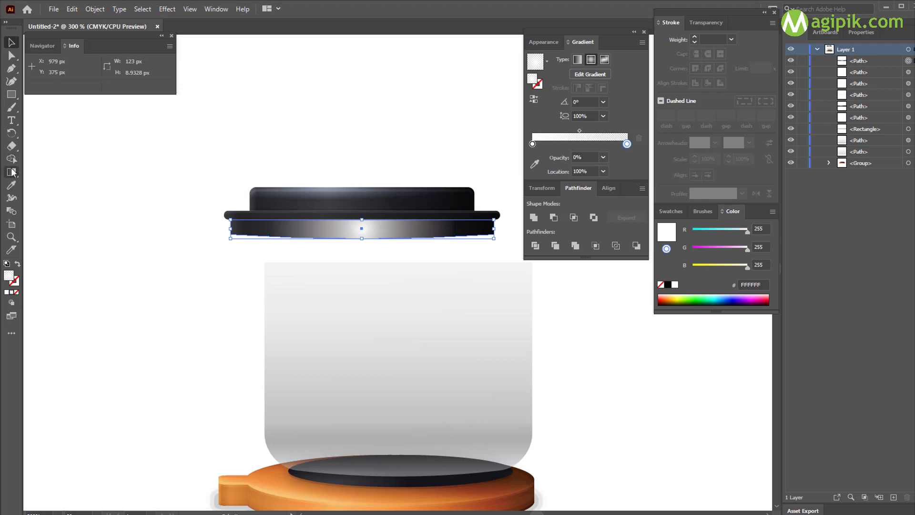
Center the radial highlight on the band's upper edge, stretch it to about 78 px and flatten it to about 5.3% aspect ratio.
left_click(12, 172)
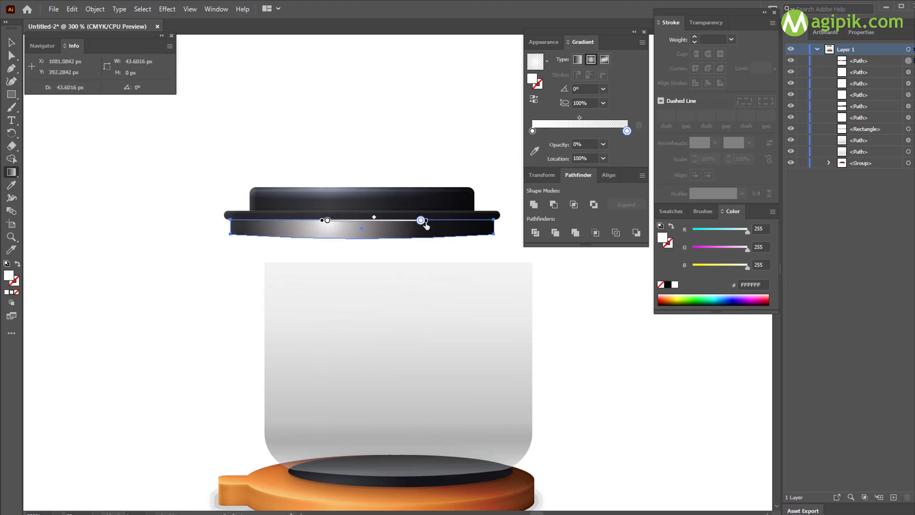
left_click_drag(422, 221, 493, 222)
left_click_drag(327, 58, 328, 211)
Set the band's white highlight fill to Overlay blending at 50% opacity.
left_click(543, 42)
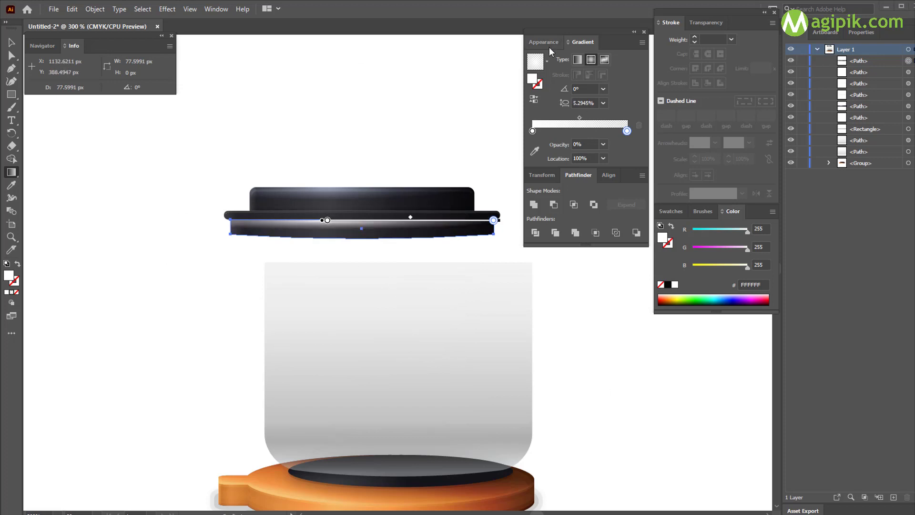
key("v")
left_click(574, 103)
left_click(576, 114)
left_click(488, 135)
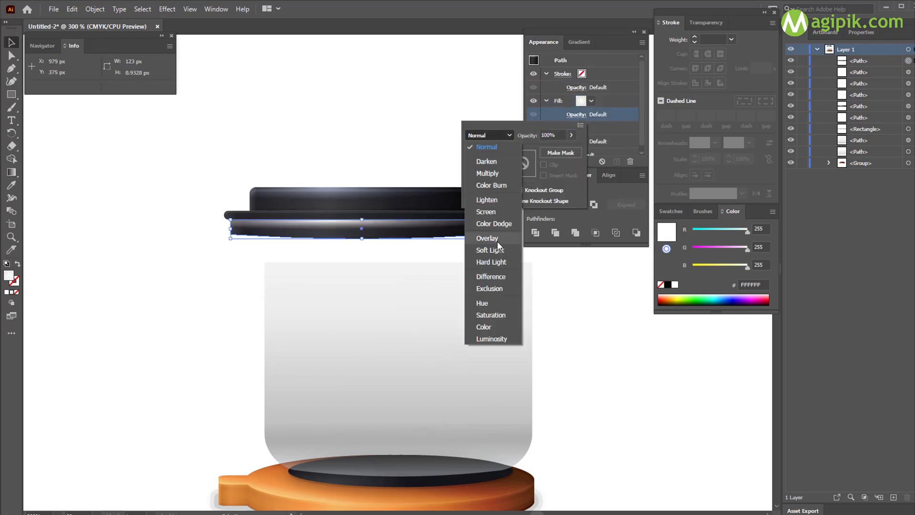
left_click(497, 241)
left_click(553, 135)
type("50")
key("Return")
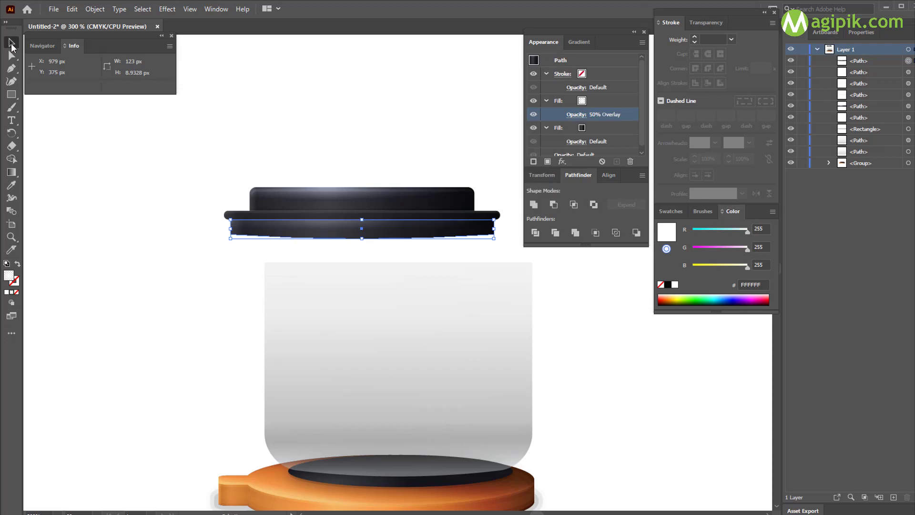
Group all the lid pieces and move the group onto the top of the glass container.
left_click(733, 492)
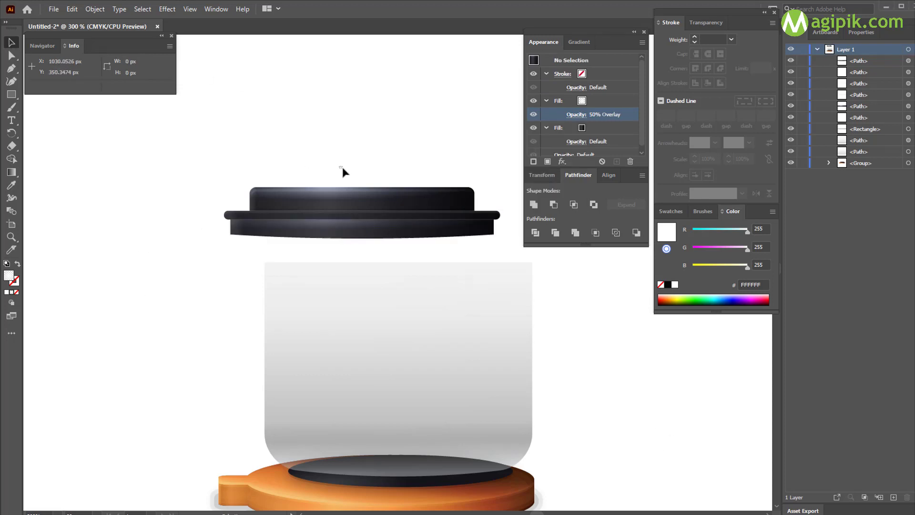
left_click_drag(224, 151, 483, 241)
key("ctrl+g")
left_click_drag(414, 227, 456, 272)
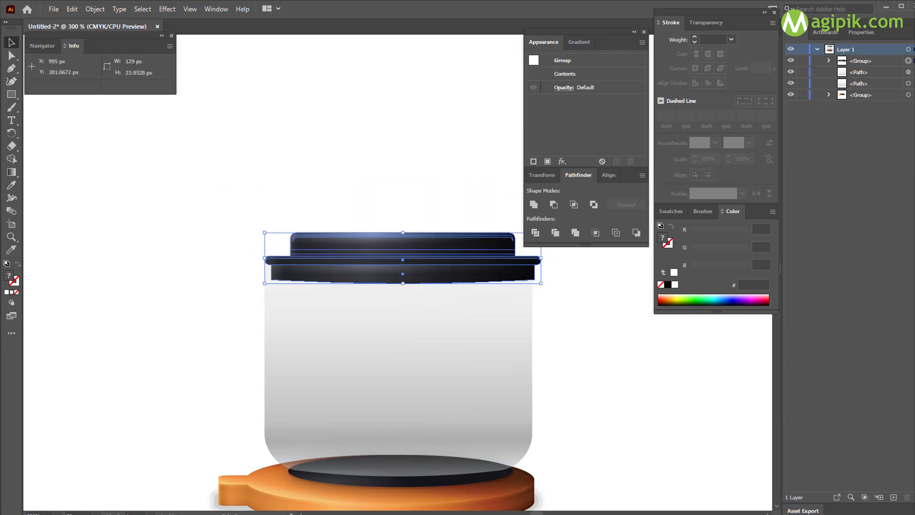
Center the lid group horizontally on the glass container.
left_click(415, 329, "shift")
left_click(609, 175)
left_click(553, 205)
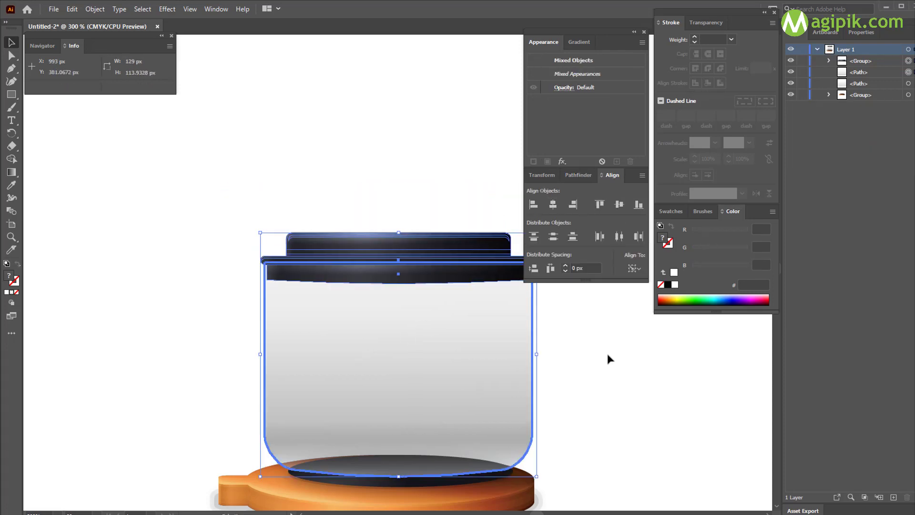
Offset the glass container's outline inward by 1 px and fill the resulting inner path with the brown swatch.
left_click(426, 184)
scroll(416, 236, "down", 3)
scroll(405, 232, "right", 2)
scroll(431, 229, "up", 1)
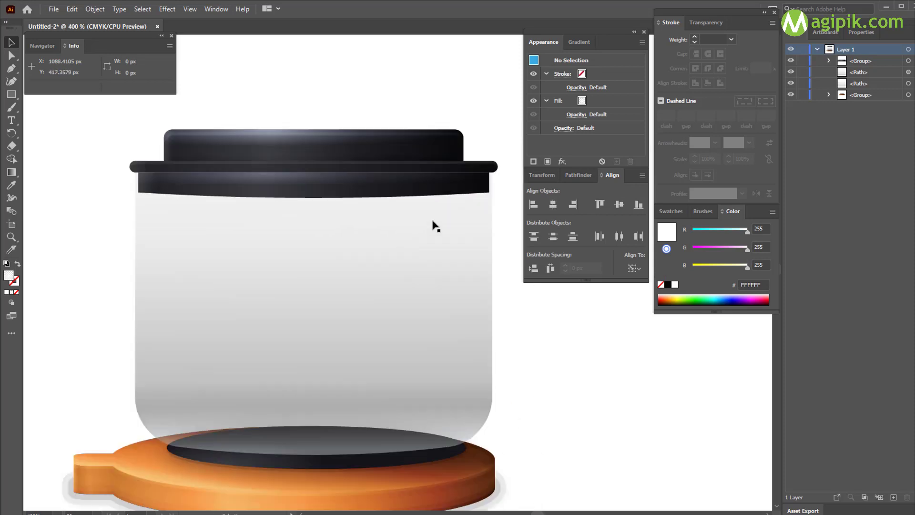
scroll(435, 197, "down", 1)
scroll(162, 182, "down", 1)
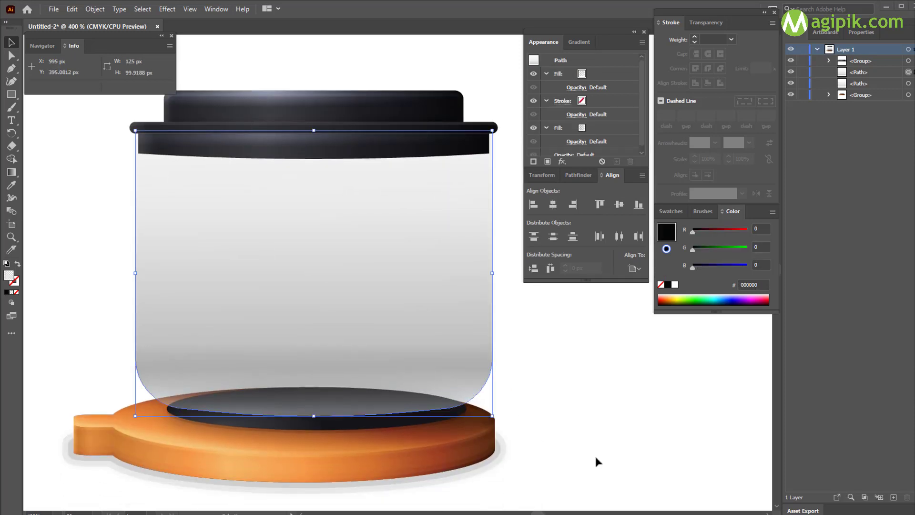
left_click(95, 9)
mouse_move(194, 264)
left_click(267, 306)
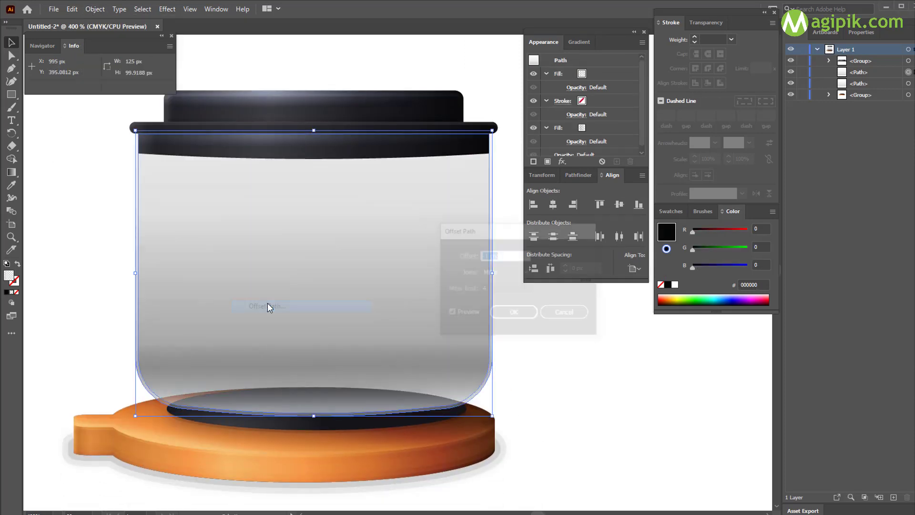
left_click(518, 314)
left_click(671, 211)
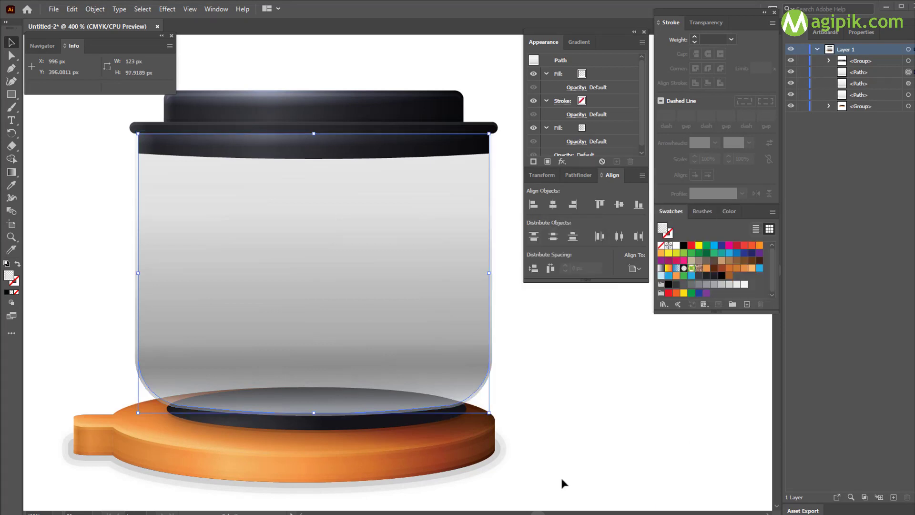
left_click(730, 276)
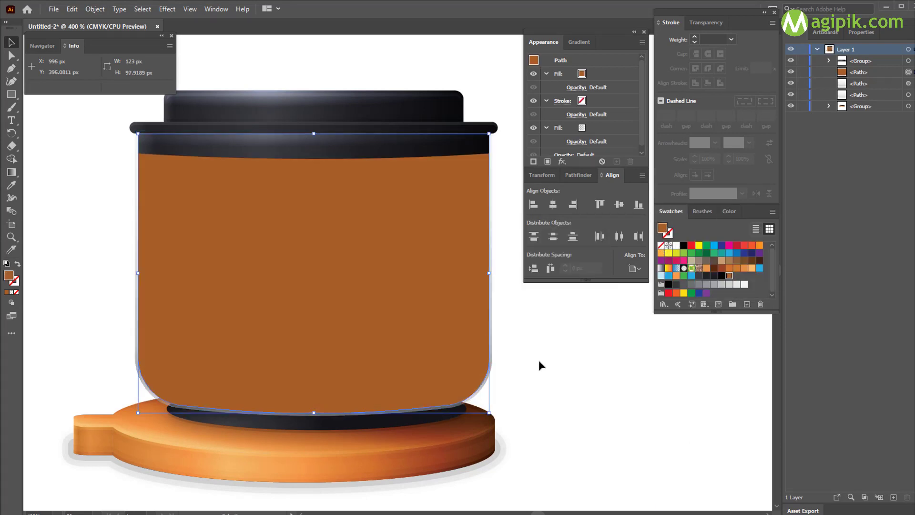
Create a 125 by 65 px rectangle over the container.
left_click(11, 94)
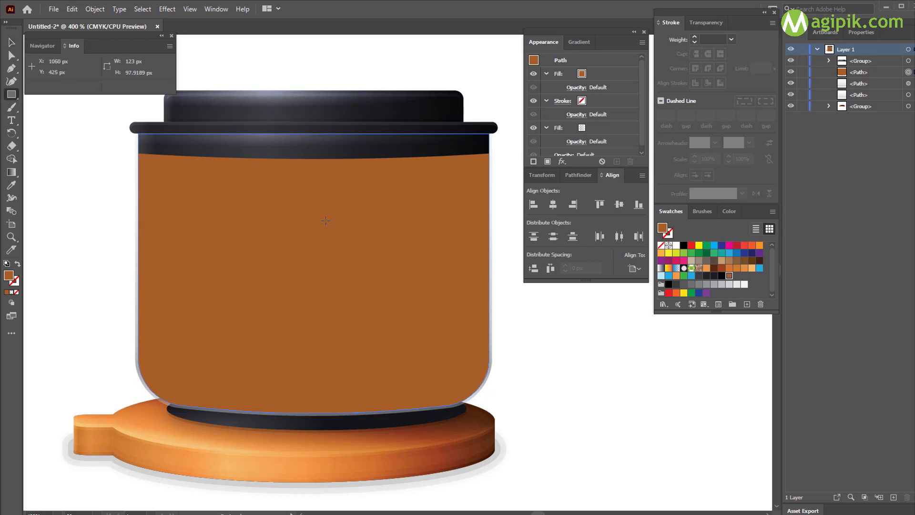
left_click(330, 219)
type("125")
key("Tab")
type("65")
key("Return")
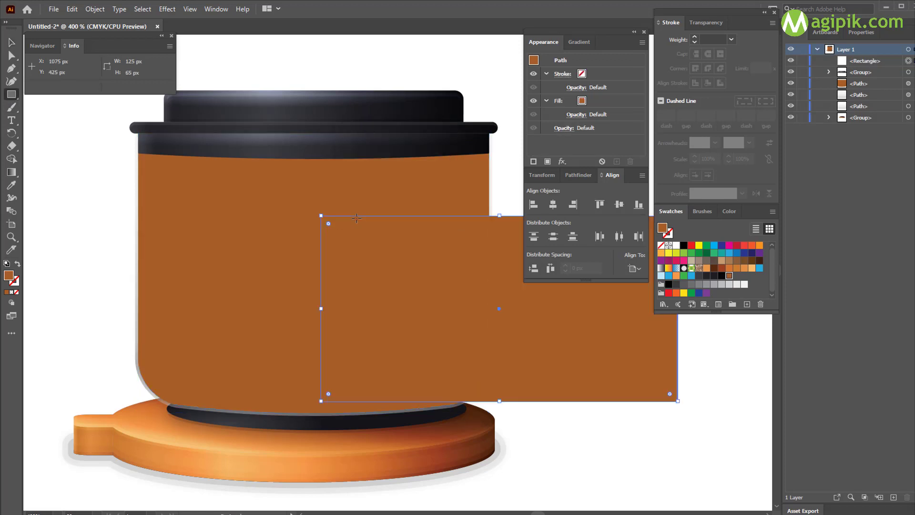
Align the brown rectangle with the brown inner path, centered horizontally and flush along their upper edges.
key("v")
left_click(224, 219, "shift")
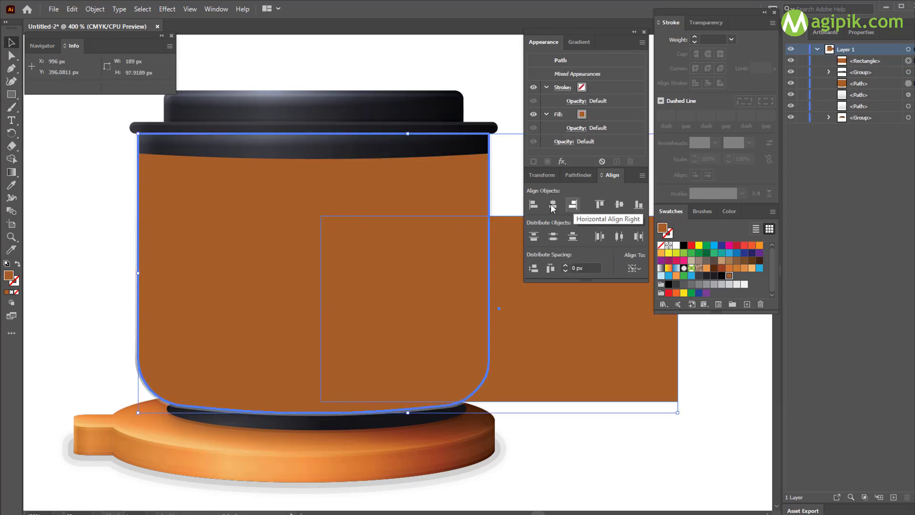
left_click(553, 204)
left_click(600, 204)
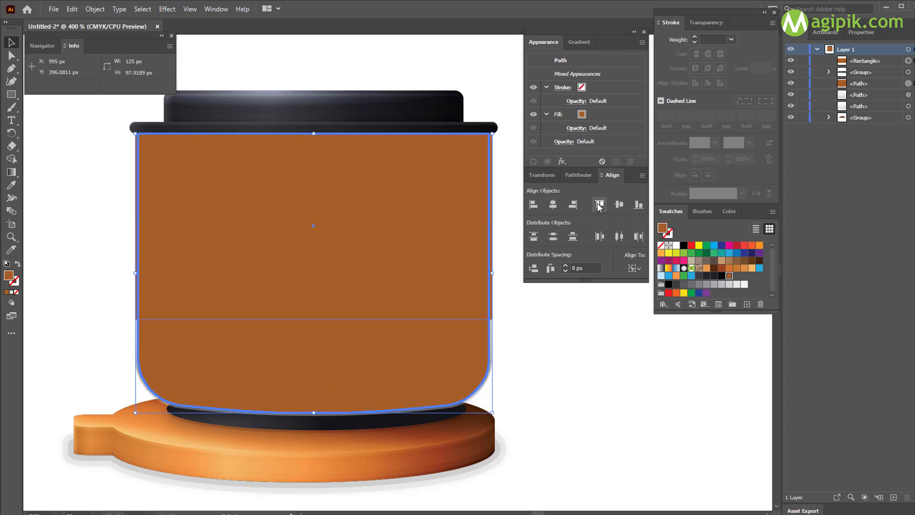
Subtract the rectangle from the brown inner path with Minus Front, keeping only the lower part of the container filled.
left_click(585, 336)
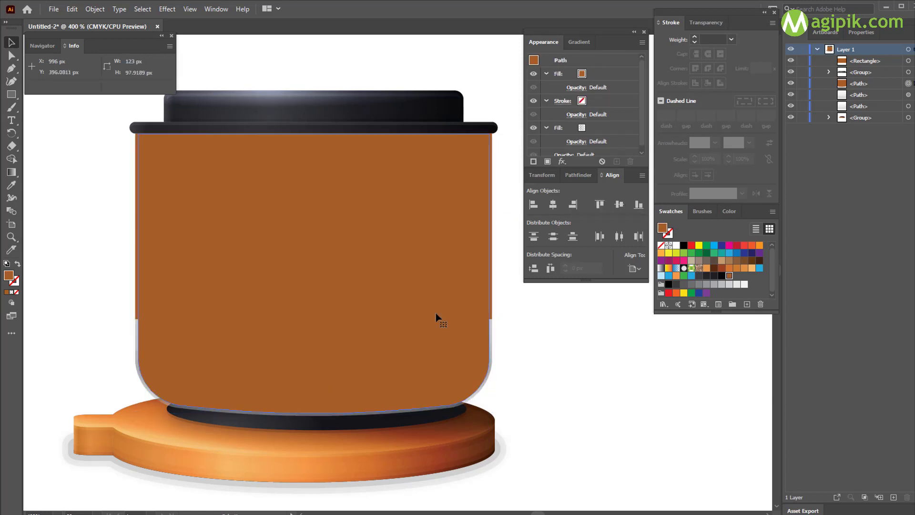
left_click(439, 329)
left_click_drag(496, 295, 464, 358)
left_click(578, 175)
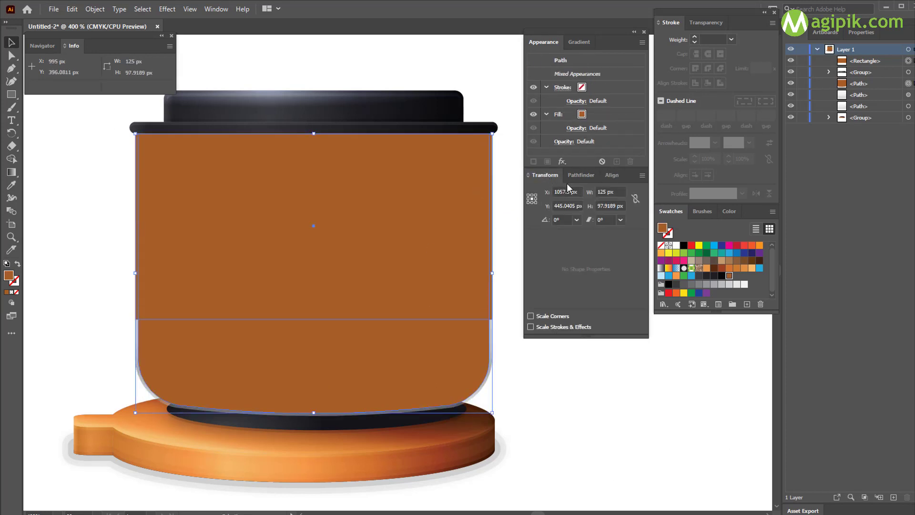
left_click(554, 204)
left_click(562, 498)
Give the brown contents shape a linear gradient and remove the gradient's two middle stops.
left_click(729, 211)
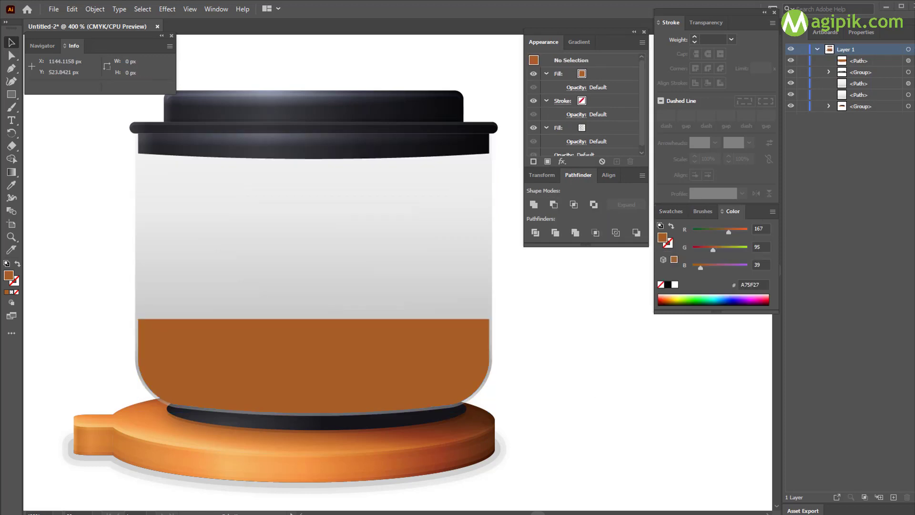
left_click(400, 373)
left_click(583, 42)
left_click(577, 59)
left_click(556, 144)
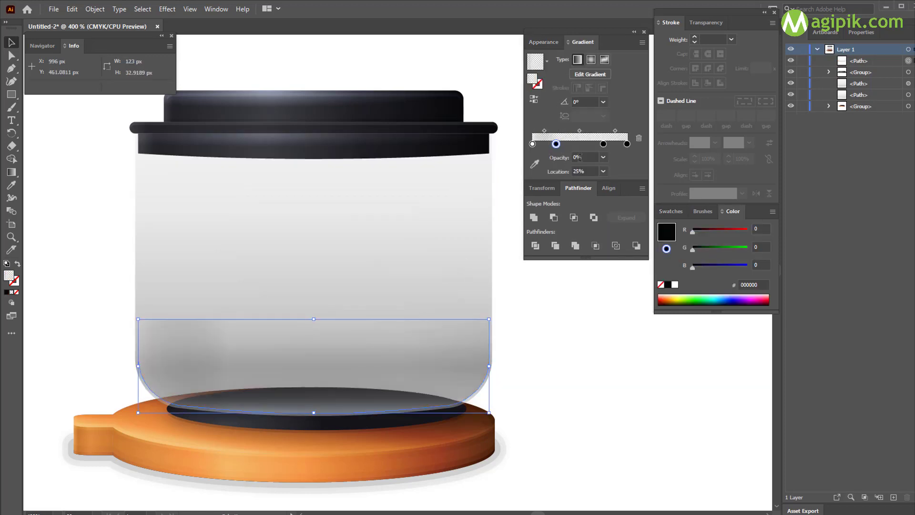
left_click_drag(556, 143, 557, 167)
left_click_drag(604, 144, 604, 167)
Set the opacity of both end stops of the contents' gradient to 100%.
left_click(628, 143)
left_click(603, 157)
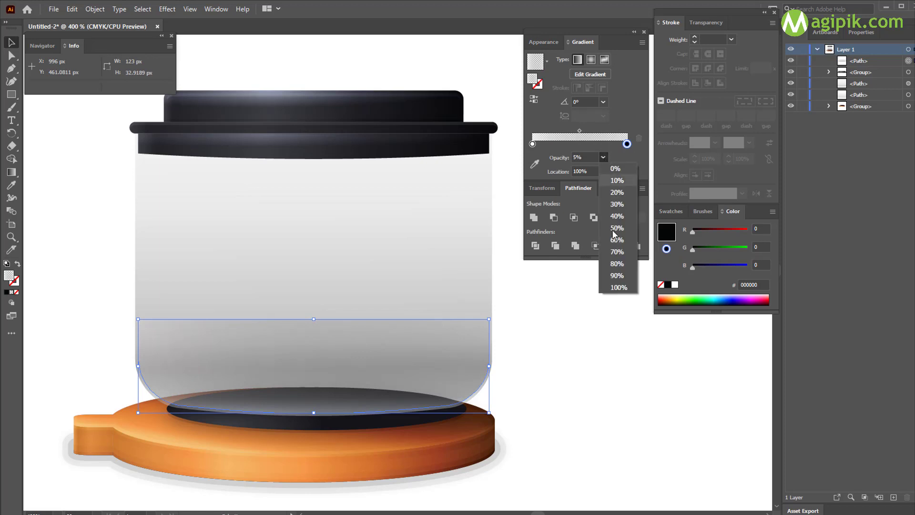
left_click(619, 288)
left_click(533, 144)
left_click(604, 158)
left_click(619, 288)
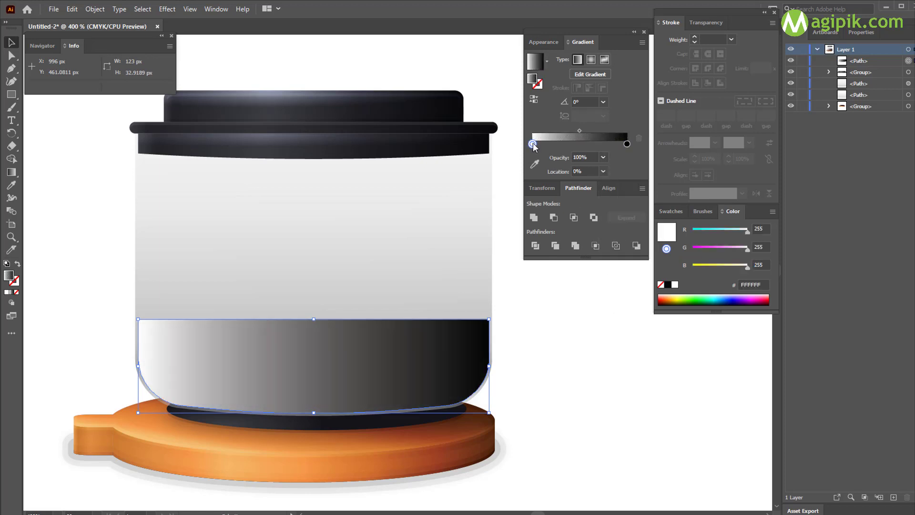
Color the starting gradient stop with a dark brown swatch and add a second dark brown stop at 25%.
left_click(534, 162)
left_click(671, 211)
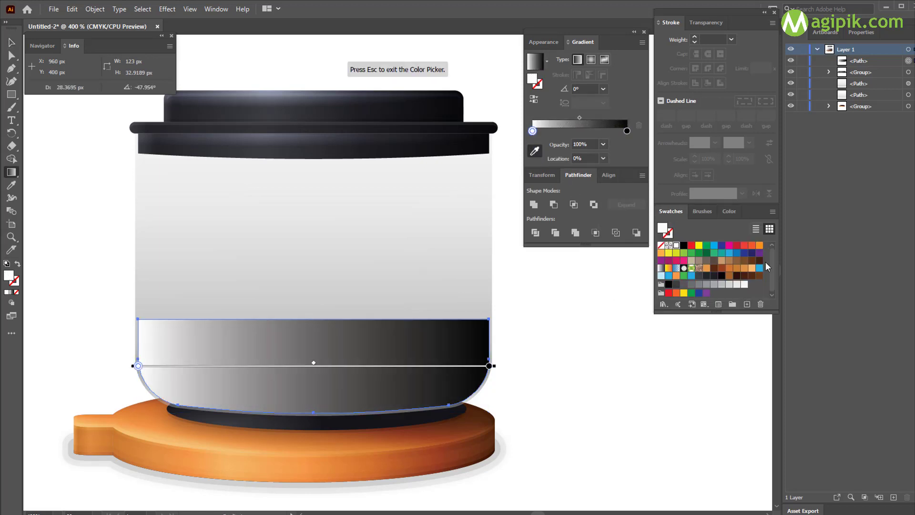
left_click(736, 275)
left_click(745, 276)
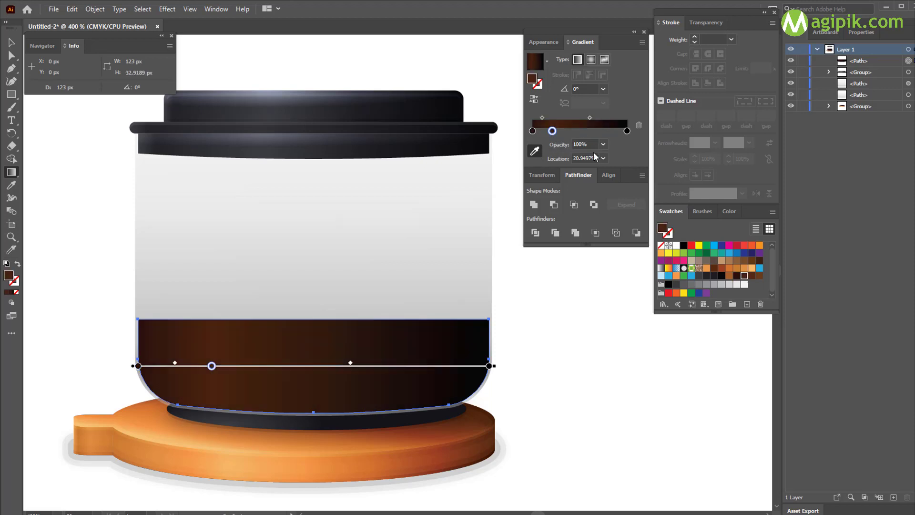
left_click(593, 158)
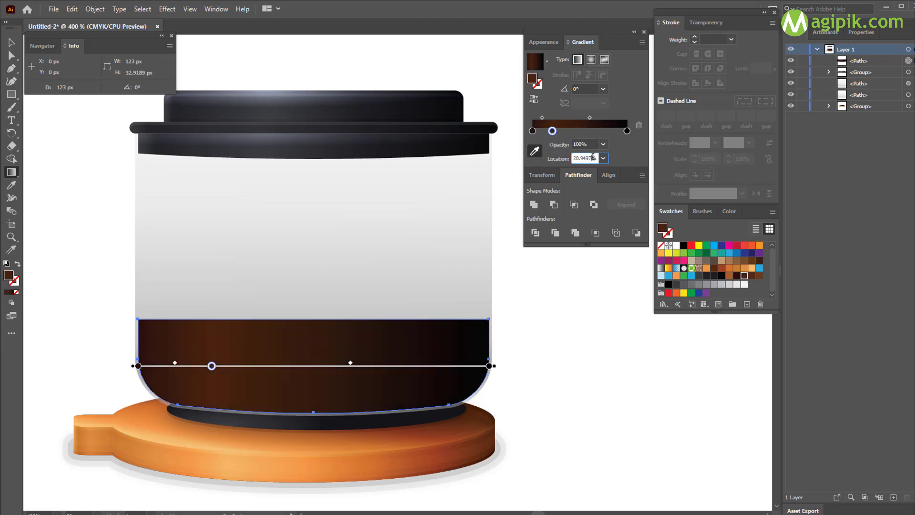
Place a third brown gradient stop at 50%, and color it and the end stop with the lighter brown swatches.
left_click(589, 131)
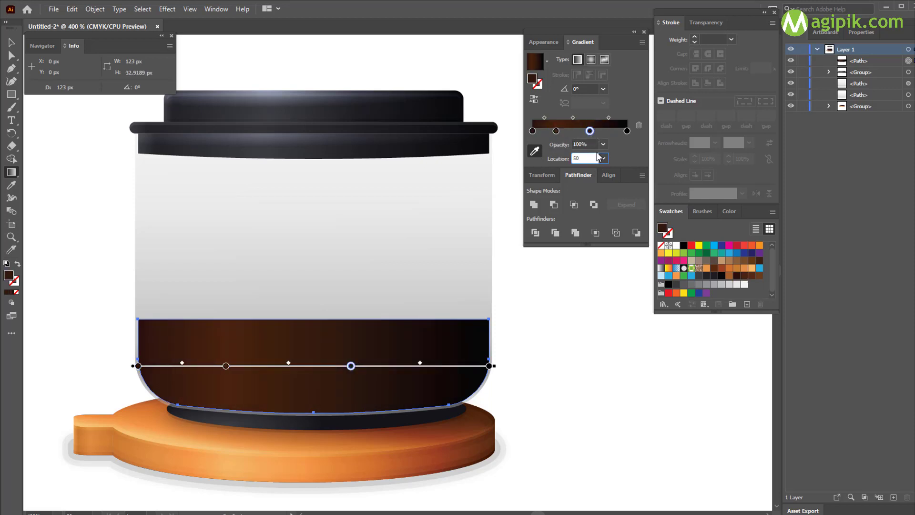
type("50")
key("Return")
left_click(752, 276)
left_click(627, 130)
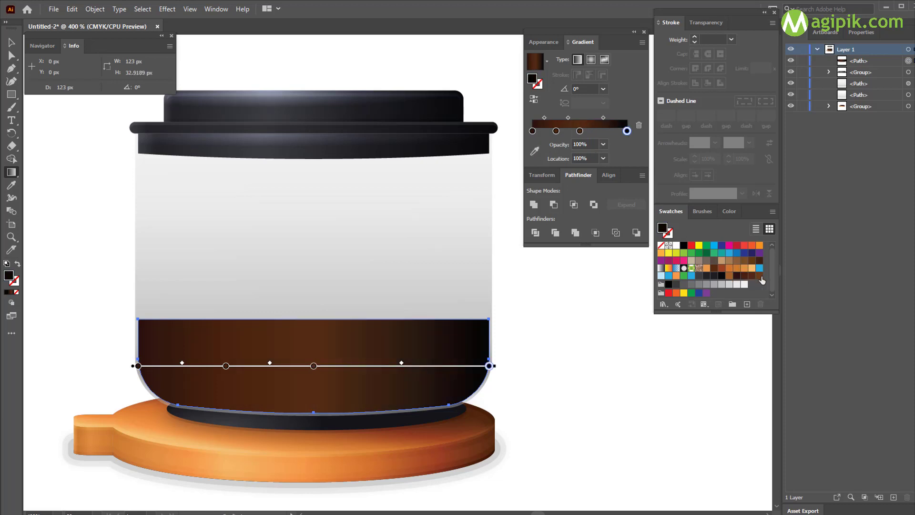
left_click(760, 276)
Turn the gradient vertical, dark brown at the base, and shorten it to about 32 px to fit the contents' height.
left_click_drag(496, 367, 137, 213)
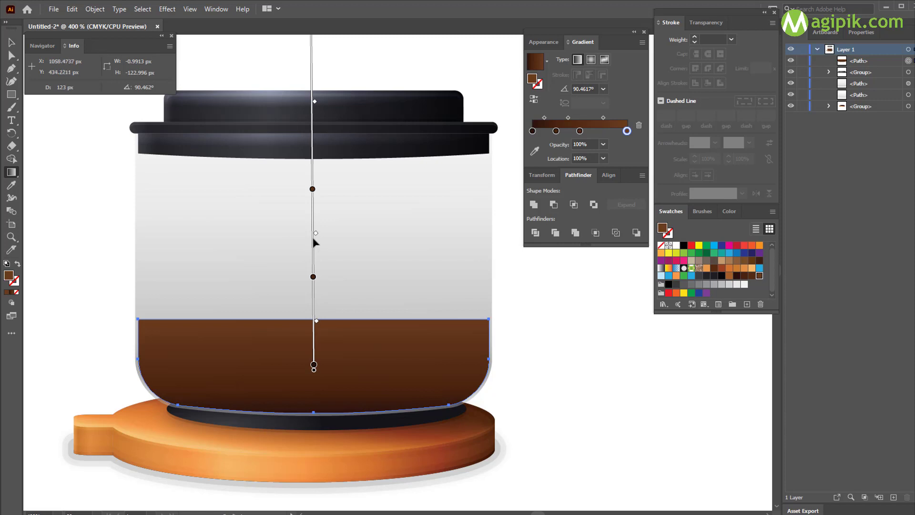
left_click_drag(313, 236, 314, 341)
left_click_drag(313, 117, 312, 347)
left_click_drag(314, 469, 314, 413)
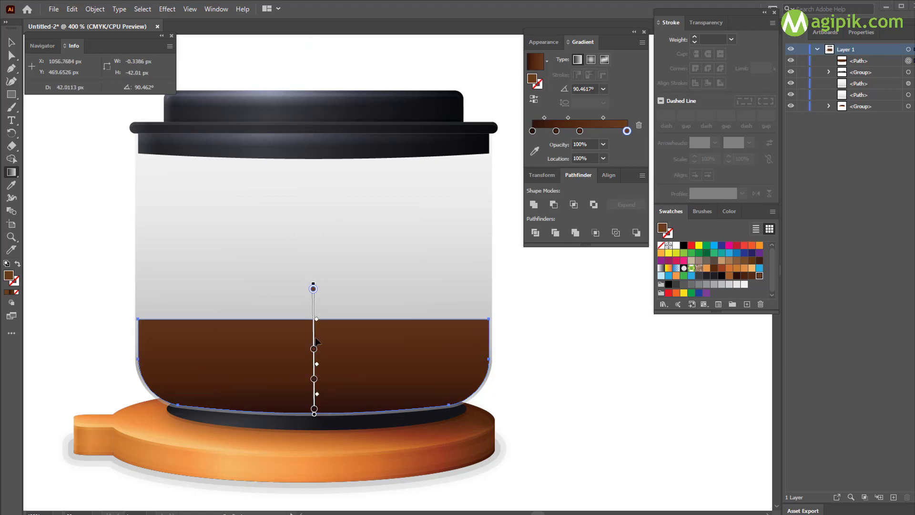
left_click_drag(317, 341, 317, 344)
left_click_drag(314, 292, 314, 322)
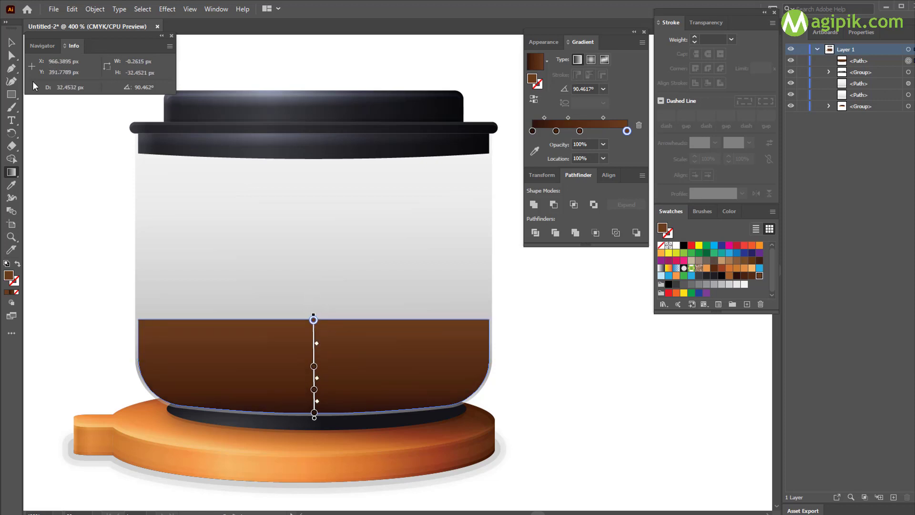
Add a new fill above the gradient fill in the contents' appearance.
key("v")
left_click(543, 42)
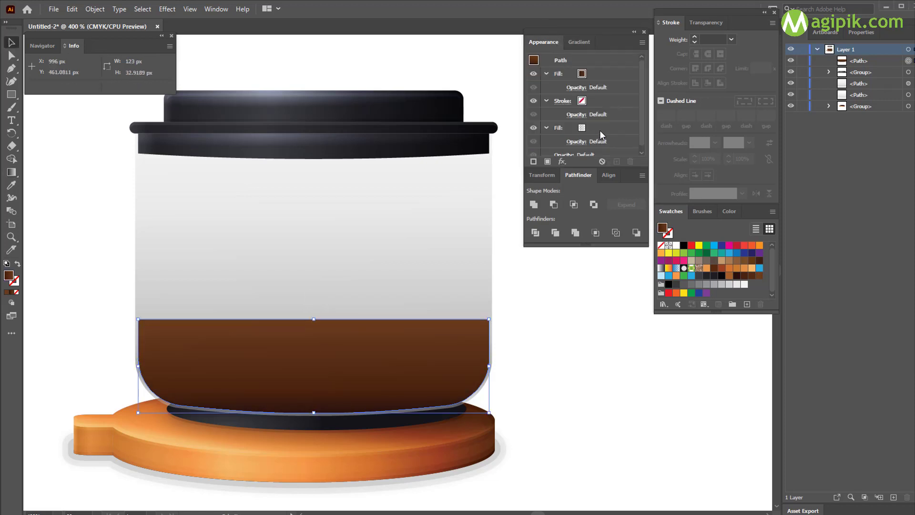
scroll(600, 130, "down", 1)
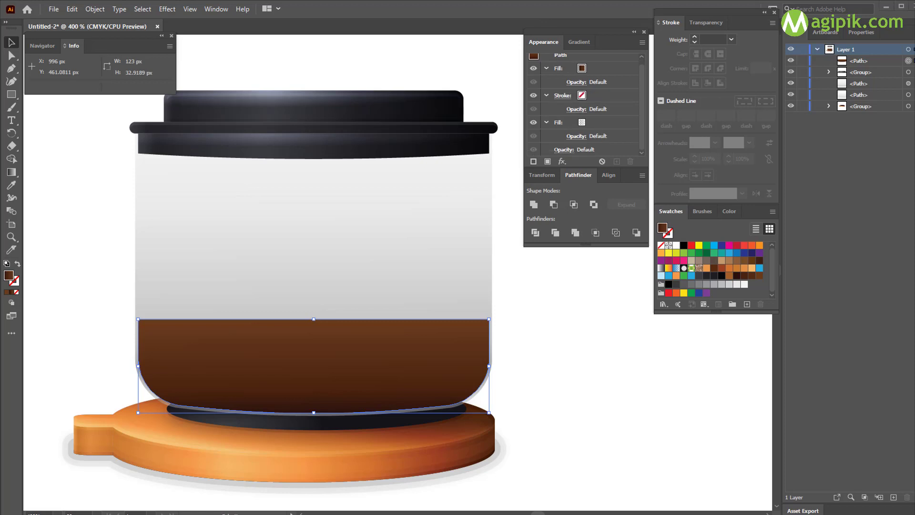
left_click(547, 162)
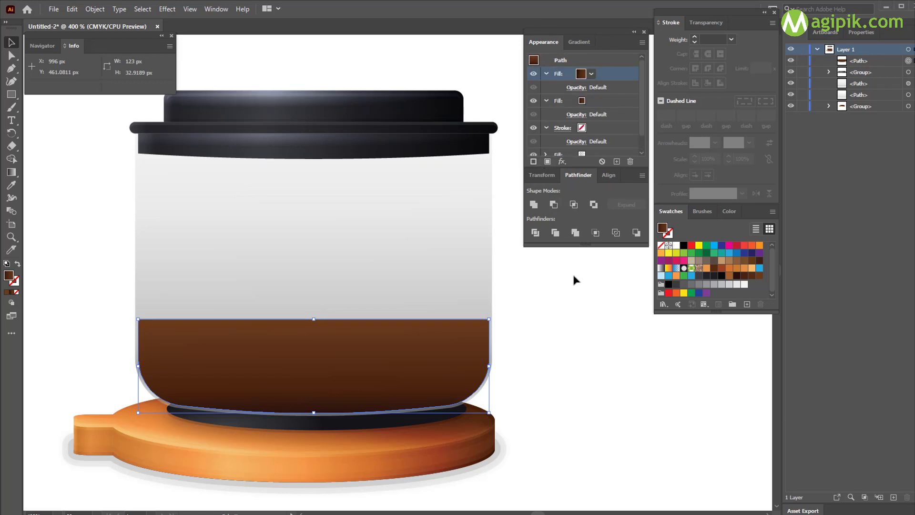
Browse the swatch libraries as far as Basic Graphics_Textures and apply its dotted texture to the contents' new fill.
left_click(591, 73)
left_click(478, 142)
mouse_move(524, 170)
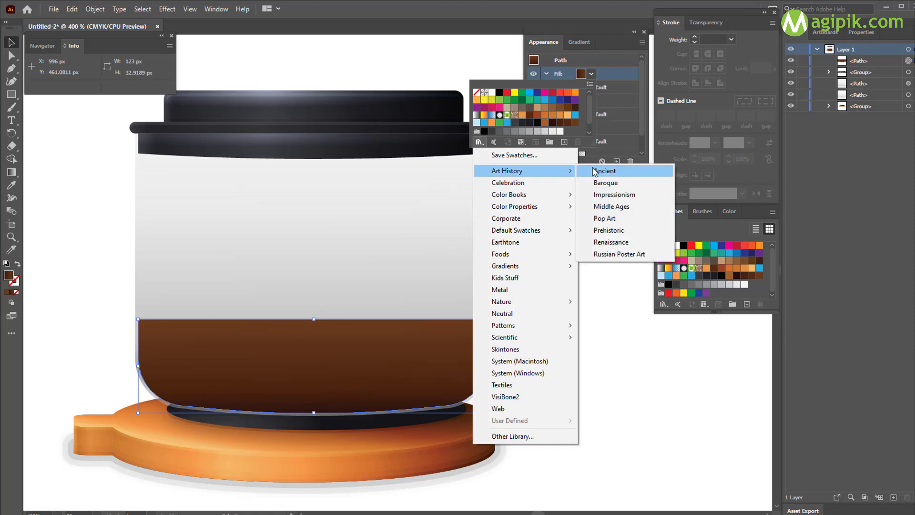
left_click(608, 168)
left_click(495, 329)
left_click(498, 370)
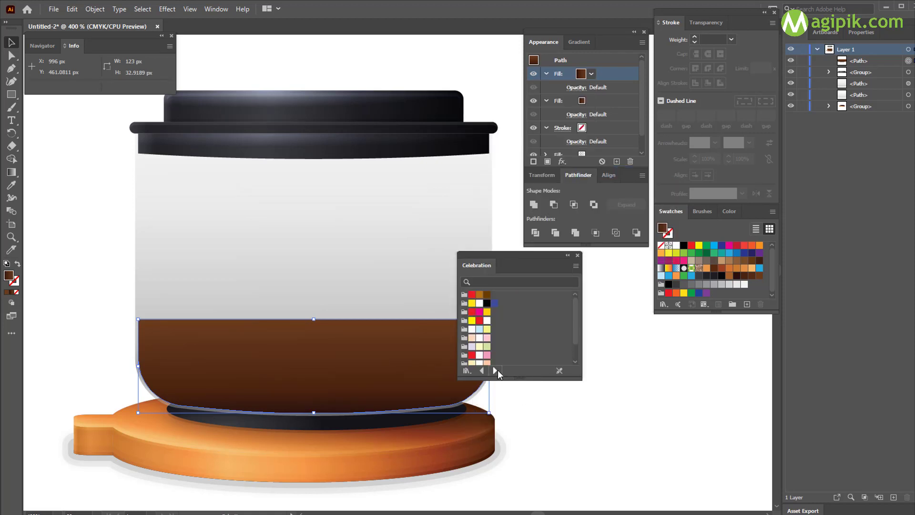
left_click(498, 370)
left_click(495, 371)
left_click(496, 371)
left_click(496, 371)
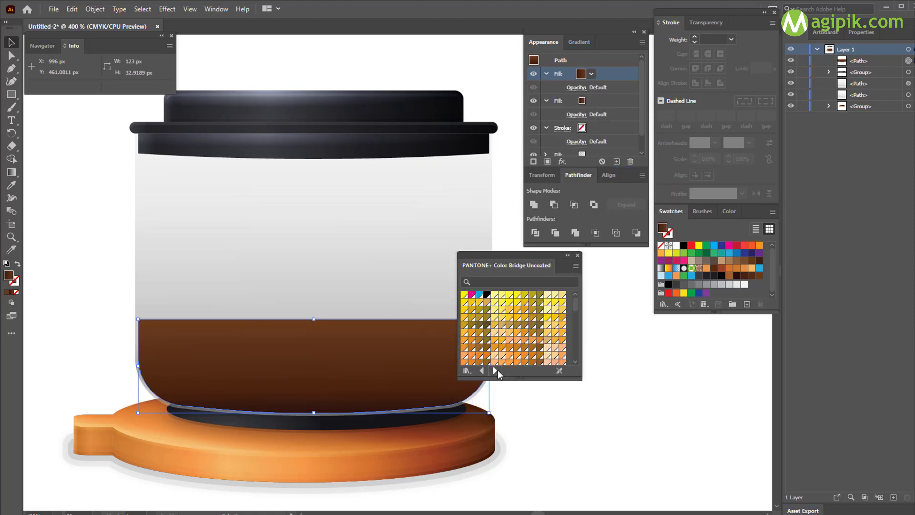
left_click(495, 371)
left_click(495, 371)
left_click_drag(512, 255, 424, 38)
left_click(409, 153)
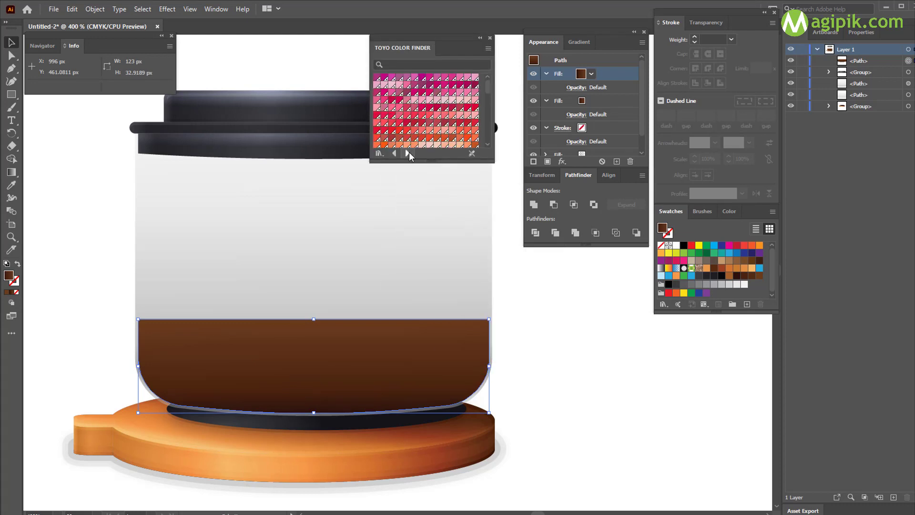
left_click(409, 153)
left_click(409, 153)
left_click(409, 153)
left_click(409, 152)
left_click(410, 152)
left_click(409, 152)
left_click(409, 152)
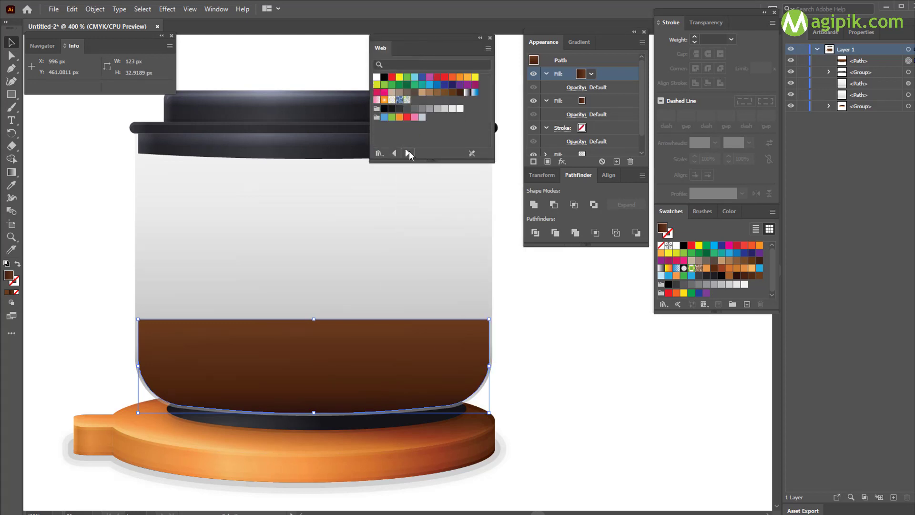
left_click(409, 152)
left_click(409, 152)
left_click(409, 152)
left_click(409, 153)
left_click(409, 153)
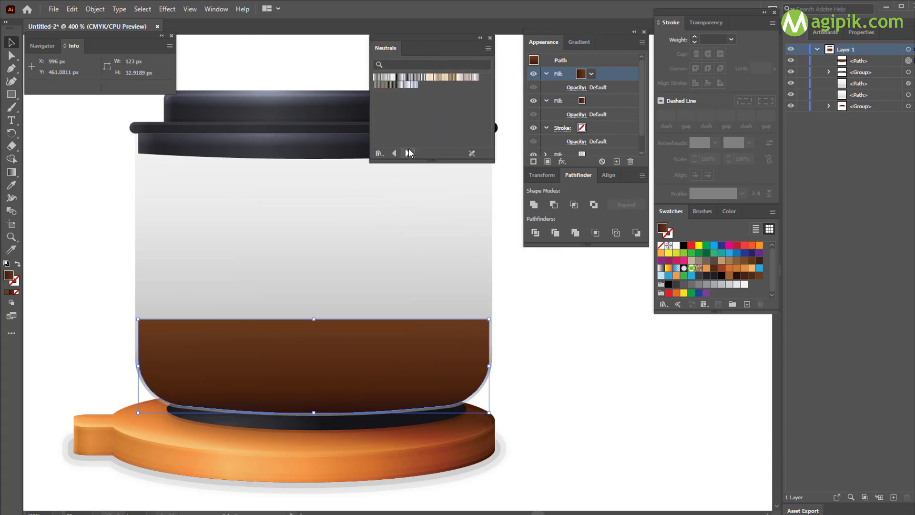
left_click(410, 153)
left_click(409, 153)
left_click(409, 152)
left_click(409, 153)
left_click(409, 152)
left_click(409, 152)
left_click(409, 152)
left_click(409, 152)
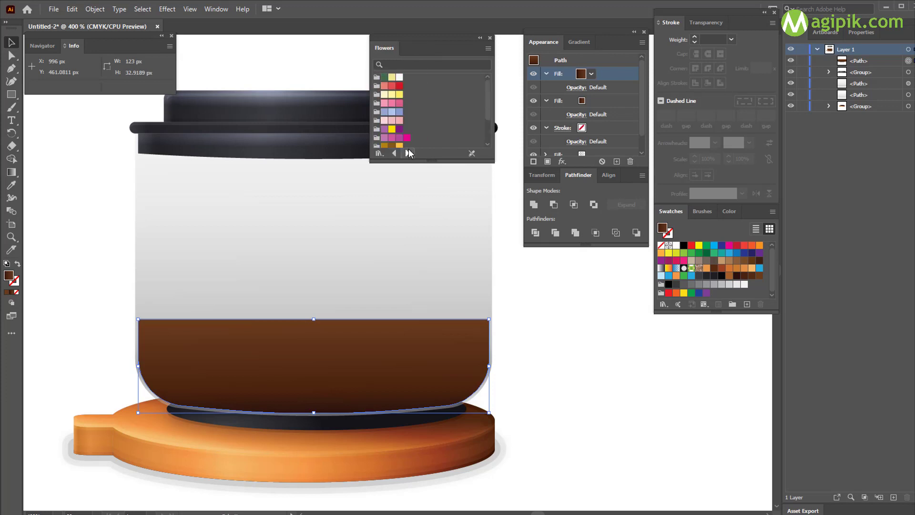
left_click(409, 153)
left_click(409, 153)
left_click(409, 153)
left_click(409, 153)
left_click(410, 153)
left_click(409, 153)
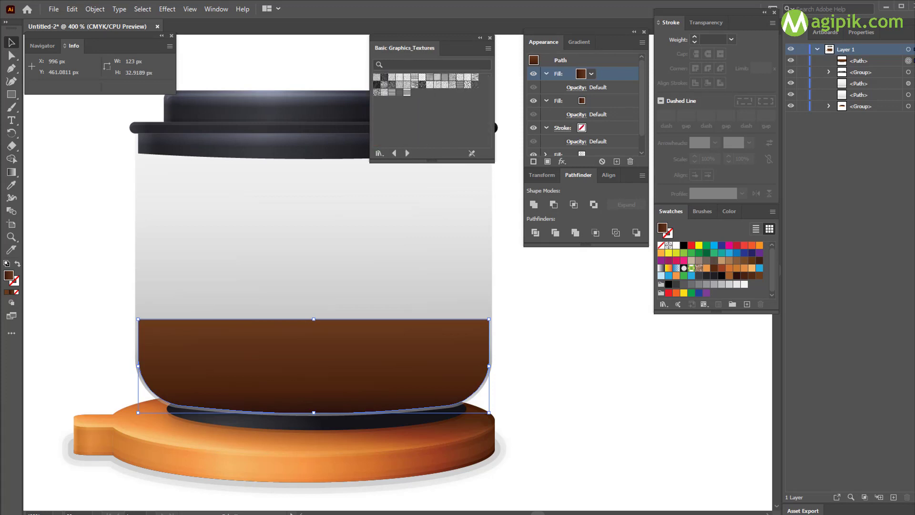
left_click(384, 93)
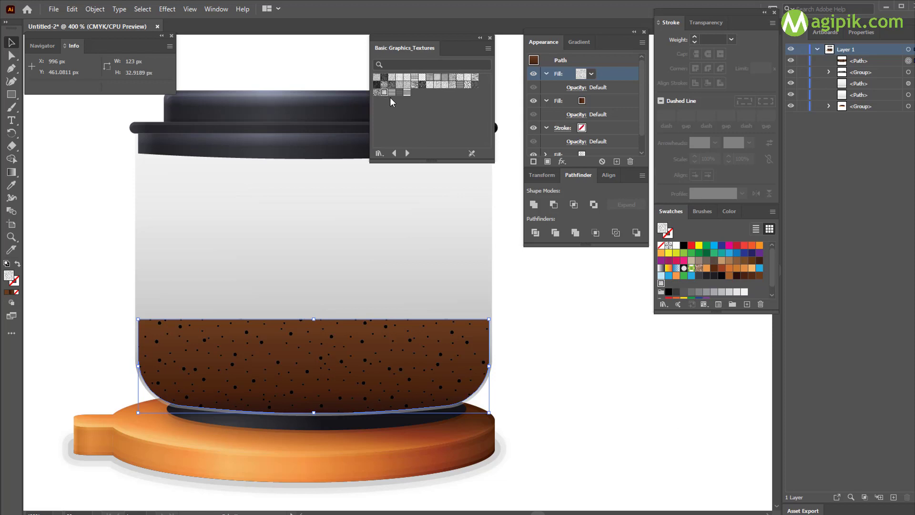
Set the dotted fill's blending mode to Color Dodge, close the texture library, and duplicate that fill.
left_click_drag(463, 42, 737, 339)
left_click(577, 88)
left_click(506, 108)
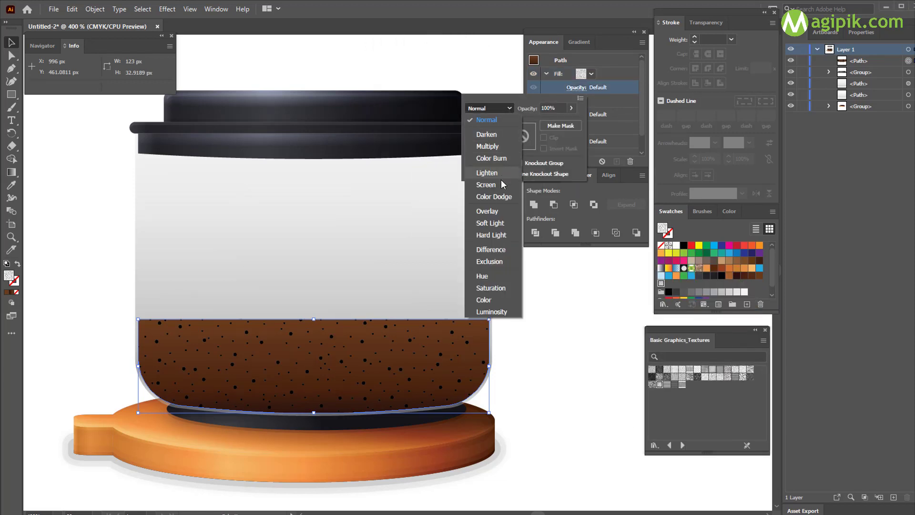
left_click(500, 196)
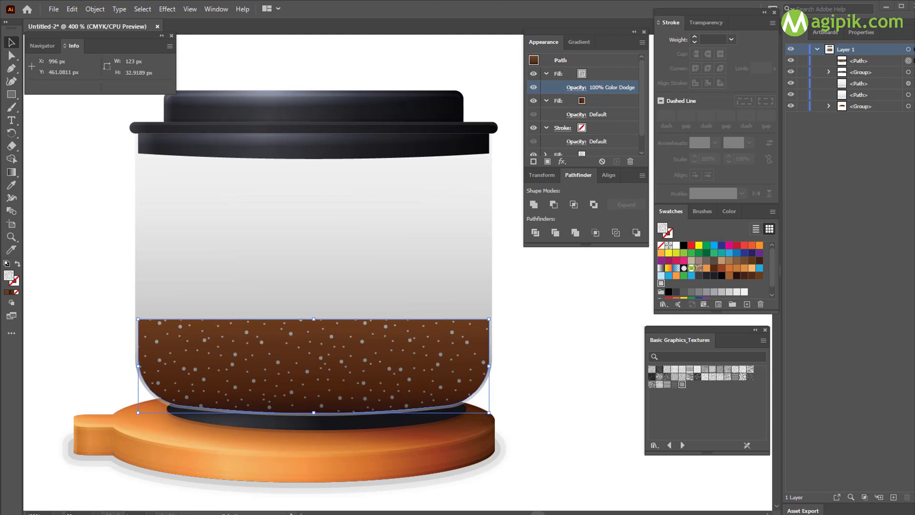
left_click(765, 330)
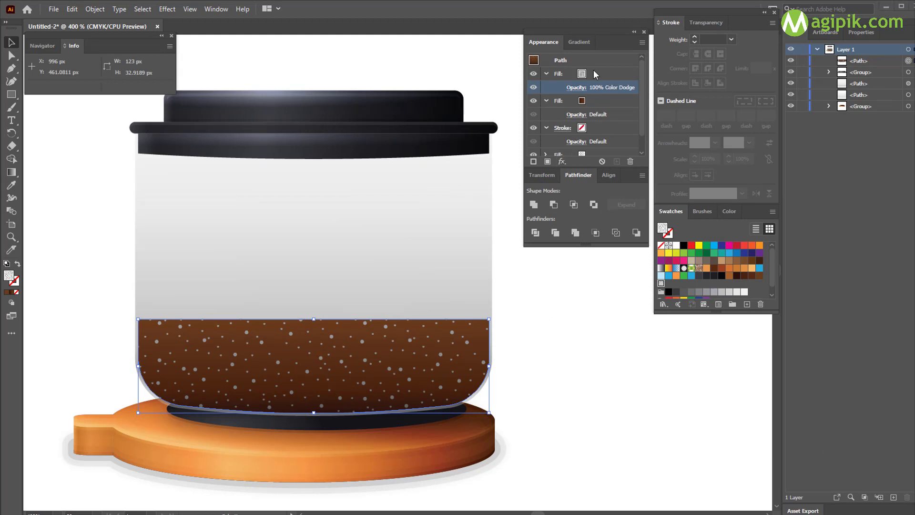
left_click(617, 161)
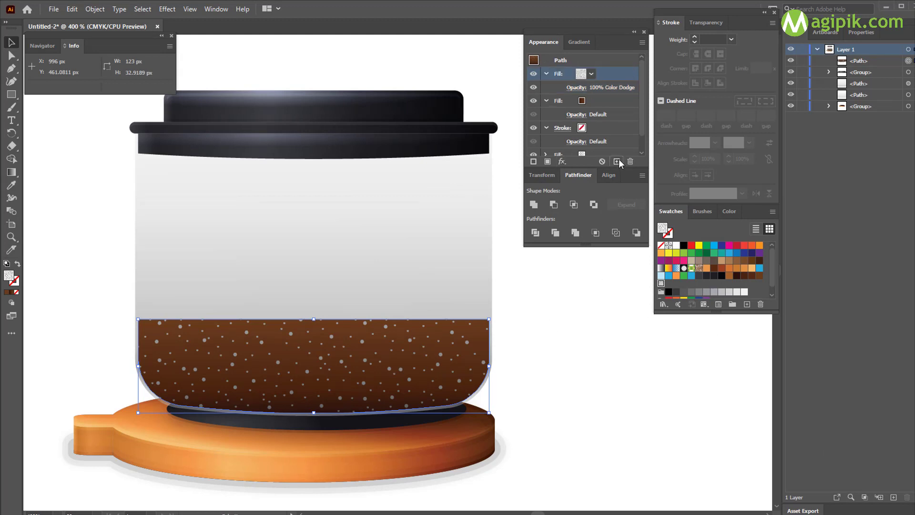
left_click(583, 376)
Create a 123 by 4 px ellipse, move it onto the container above the brown contents, and remove its fill.
left_click_drag(11, 94, 38, 116)
left_click(450, 223)
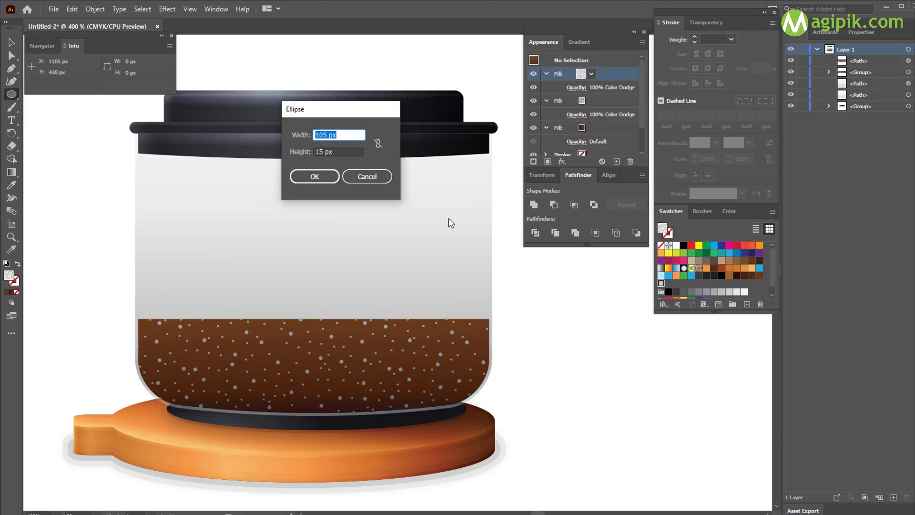
left_click(344, 152)
type("1")
type("4")
key("Return")
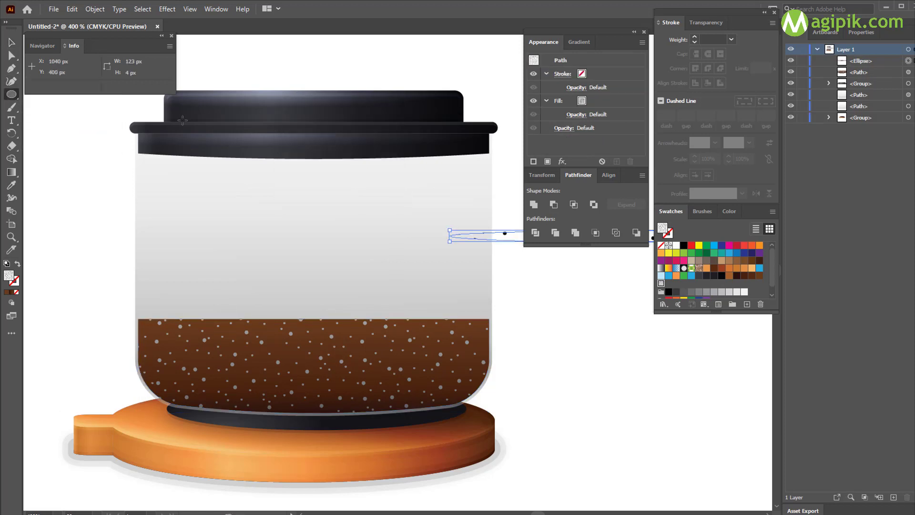
key("v")
left_click(17, 292)
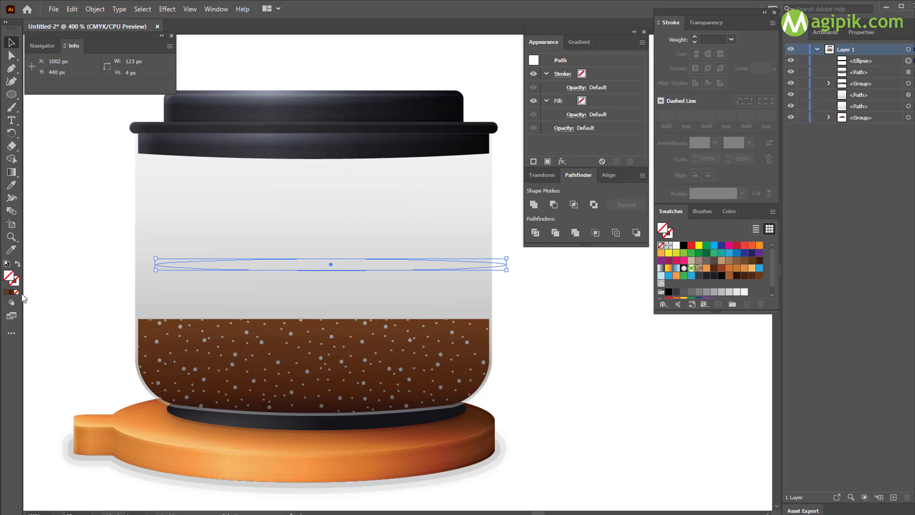
Fill the ellipse above the contents with the brown linear gradient and recolor its dark first stop with the lighter brown.
left_click(579, 42)
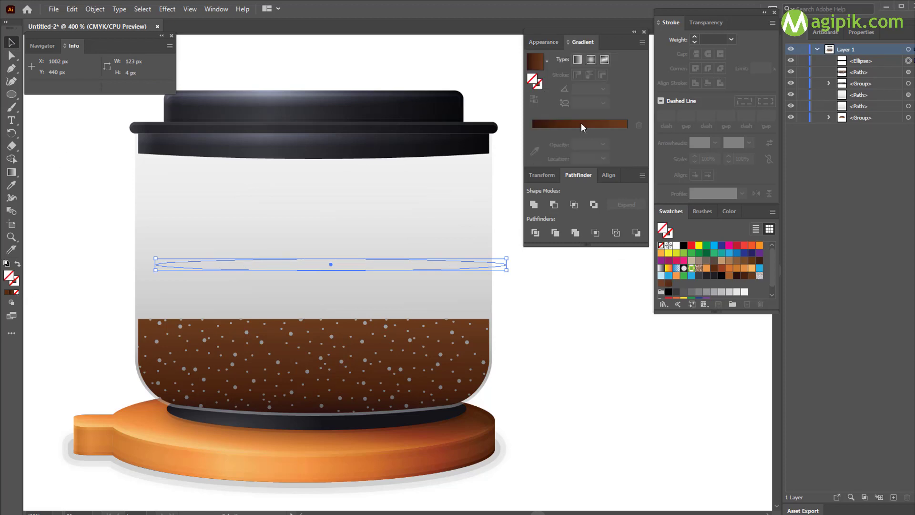
left_click(582, 125)
left_click(549, 42)
left_click(579, 42)
left_click_drag(580, 144, 557, 163)
left_click(627, 144)
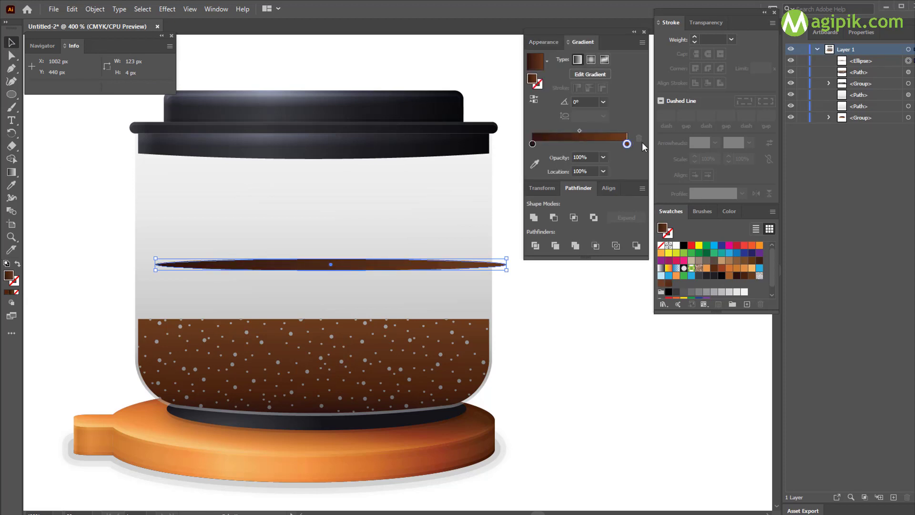
left_click(591, 75)
left_click(535, 151)
left_click(662, 284)
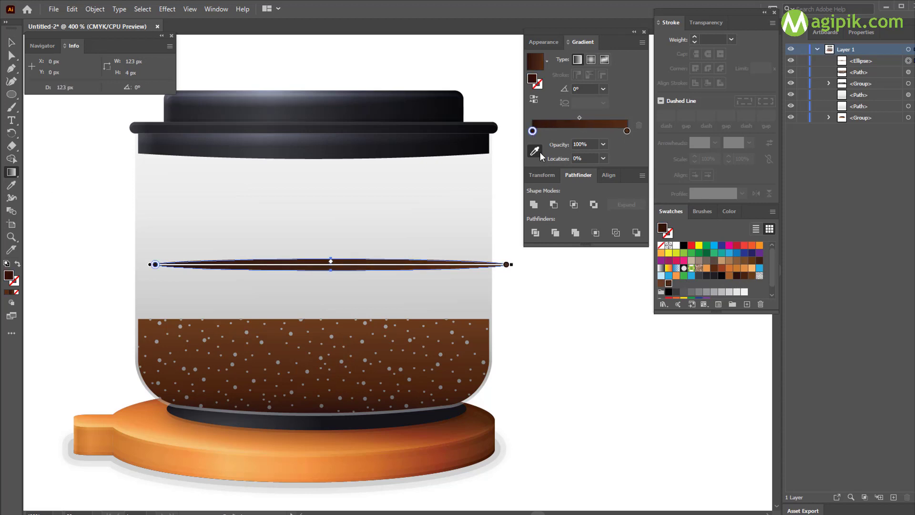
Move the gradient ellipse down to just above the top edge of the brown contents.
left_click(12, 42)
mouse_move(344, 266)
left_mouse_down()
mouse_move(321, 284)
mouse_move(333, 290)
mouse_move(336, 320)
left_mouse_up()
left_click(337, 242)
left_click(609, 175)
left_click(553, 206)
left_click(542, 327)
key("ctrl+=")
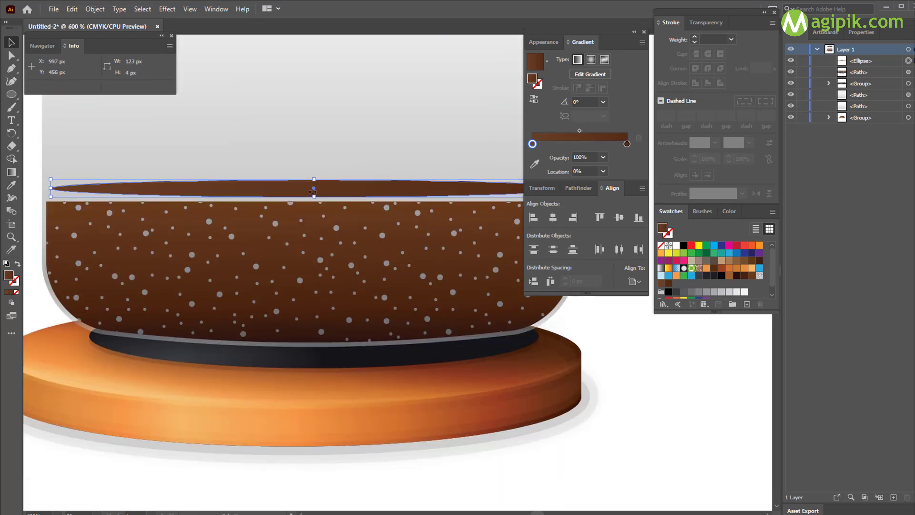
mouse_move(316, 189)
left_mouse_down()
mouse_move(291, 146)
mouse_move(310, 206)
left_mouse_up()
key("ctrl+z")
Try to align the ellipse with the top and horizontal centre of the brown contents.
left_click(305, 230, "shift")
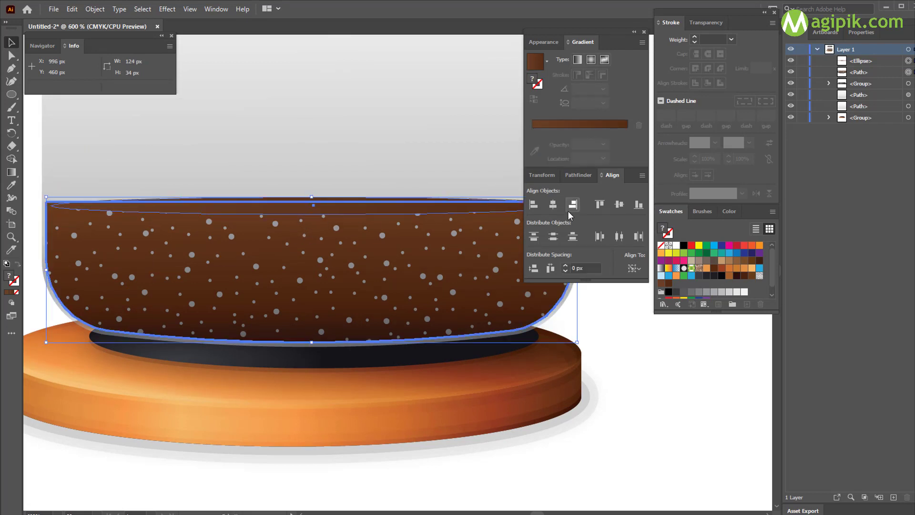
left_click(600, 205)
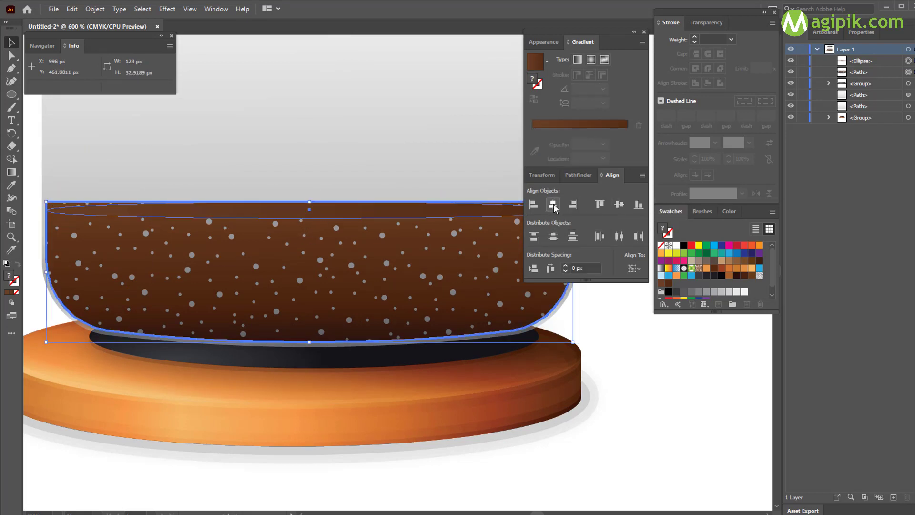
key("ctrl+z")
key("ctrl+z")
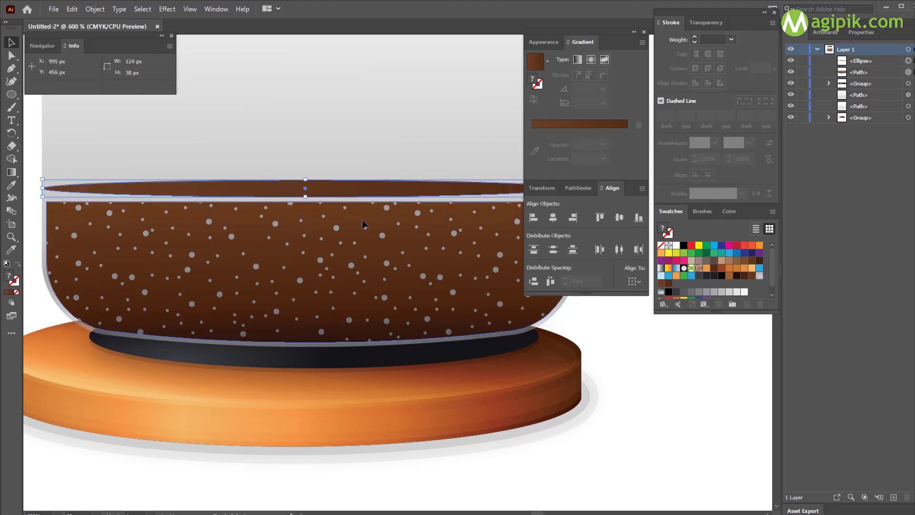
left_click(362, 220)
left_click(555, 207)
left_click(534, 241)
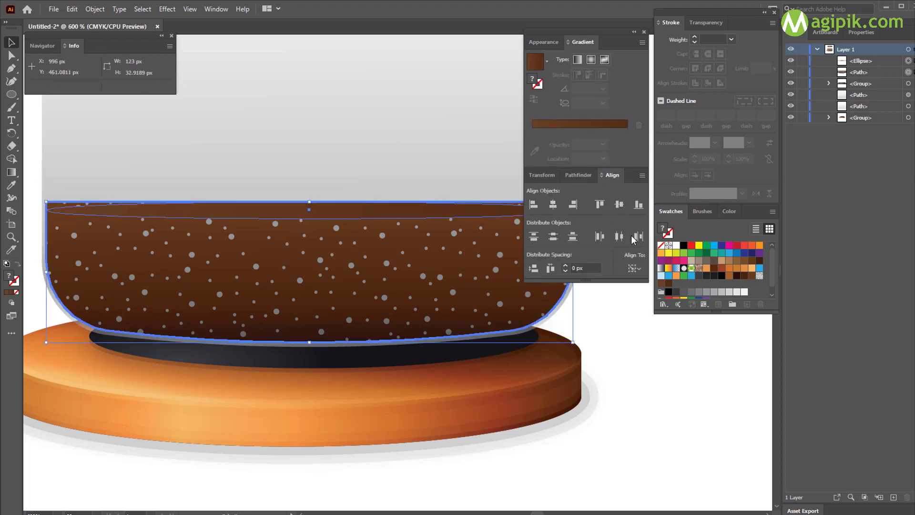
left_click(553, 237)
left_click(500, 467)
Move the ellipse down and sideways across the contents' top edge and set its Y position to 461 px.
left_click_drag(320, 279, 321, 205)
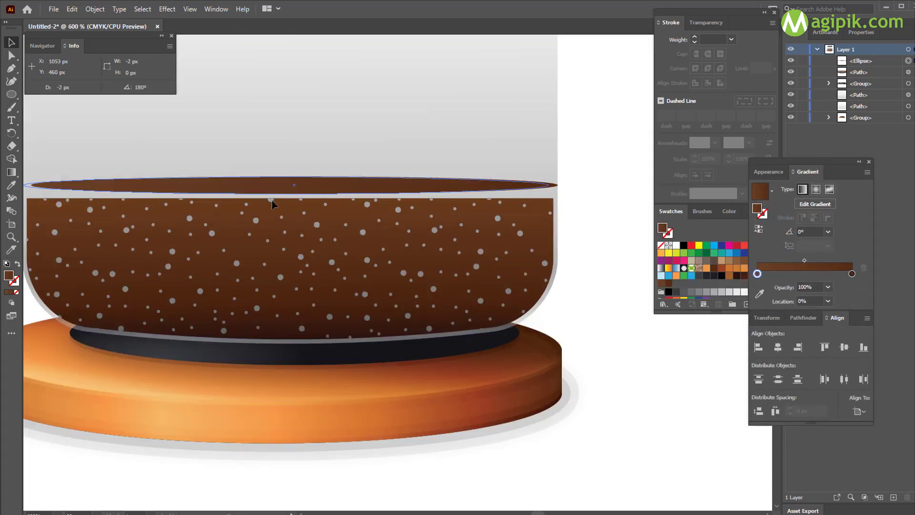
left_click_drag(272, 200, 272, 200)
left_click_drag(284, 186, 387, 206)
key("ctrl+z")
left_click_drag(327, 186, 541, 206)
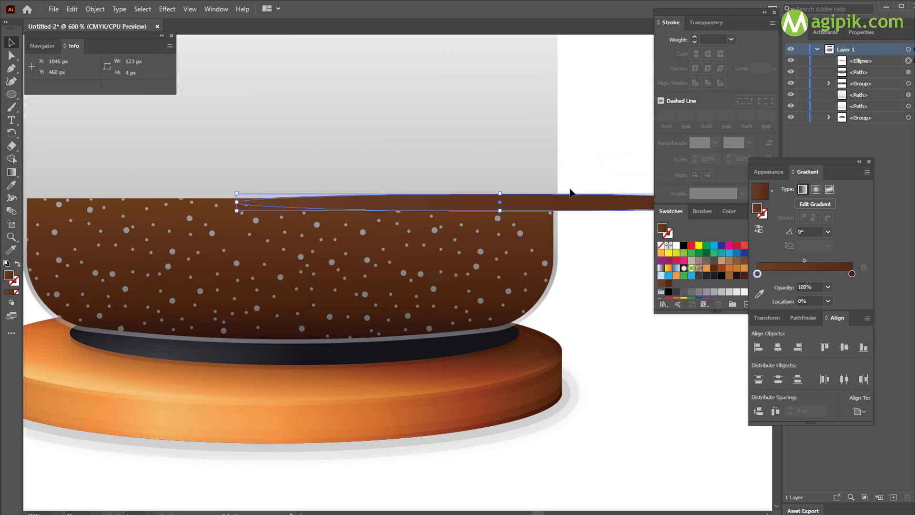
left_click(862, 32)
left_click(832, 80)
key("Tab")
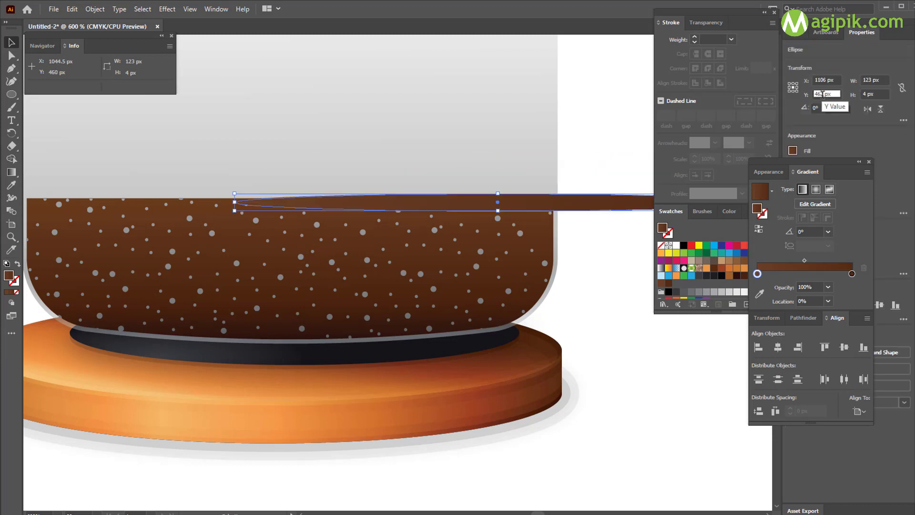
type("461")
key("Return")
Align the ellipse and the brown contents on their horizontal centres.
left_click(548, 224, "shift")
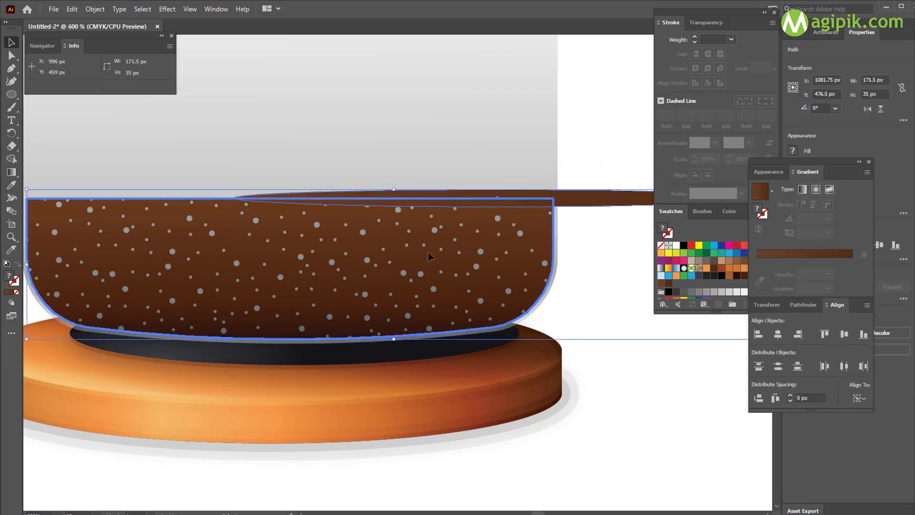
left_click(778, 347)
left_click(605, 201)
left_click_drag(838, 161, 632, 32)
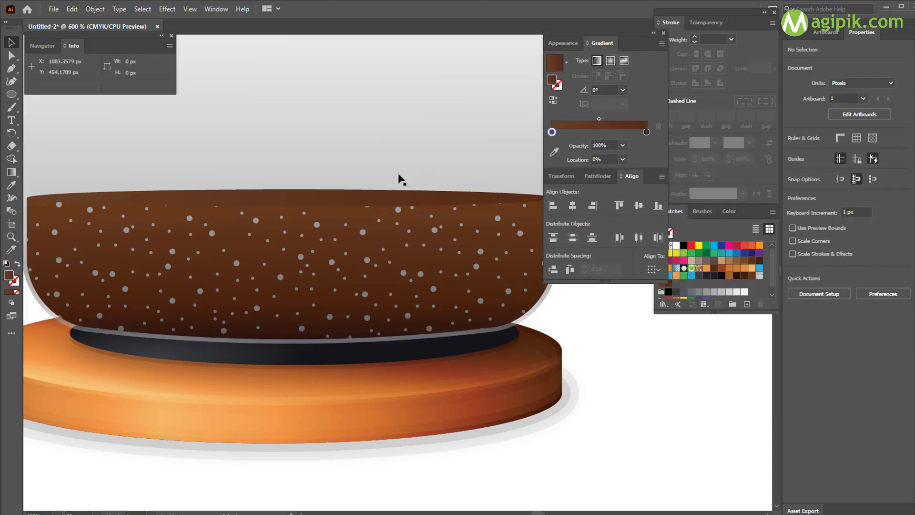
Paste two copies of the ellipse in front of it and move the top copy up 1 px.
left_click(397, 204)
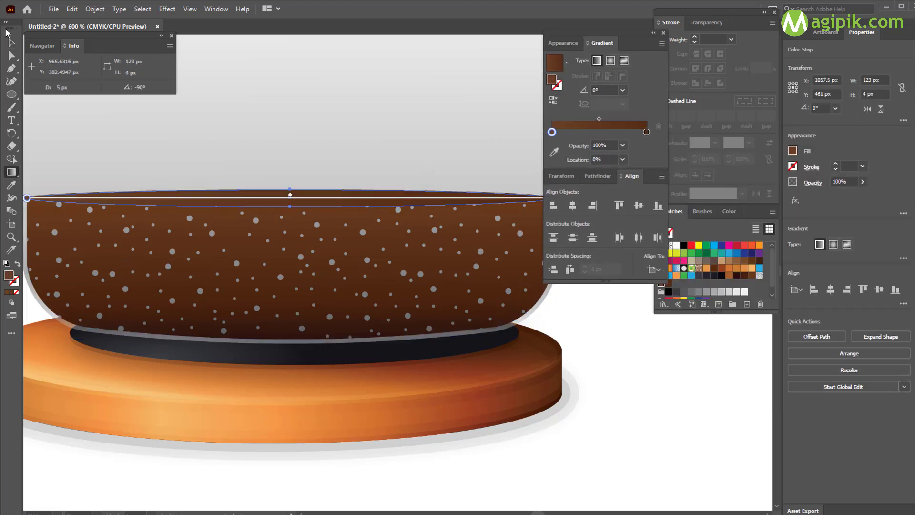
left_click_drag(607, 36, 586, 25)
key("ctrl+c")
key("ctrl+f")
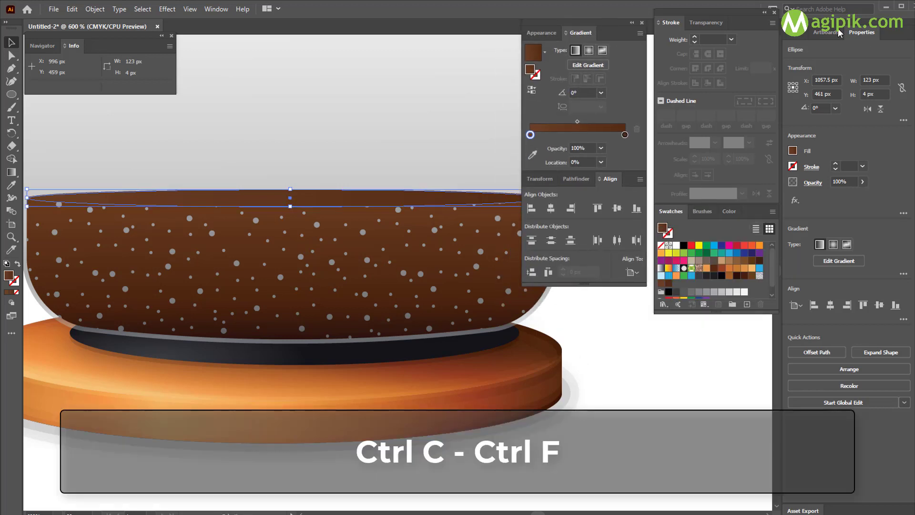
key("ctrl+shift+F9")
key("Up")
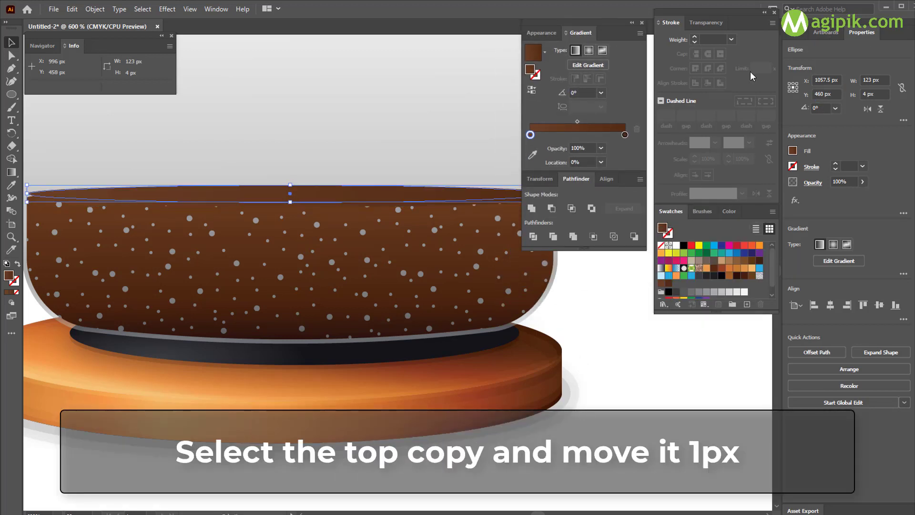
Subtract the shifted top copy from the ellipse copy below it, leaving a thin crescent.
key("F7")
left_click(909, 72, "shift")
left_click(552, 209)
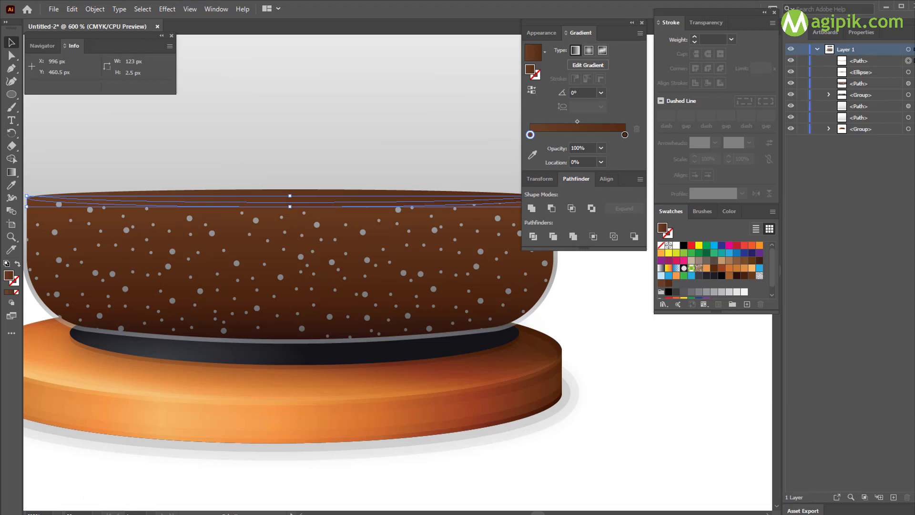
Add a middle stop to the crescent's gradient and make its first stop white with 0% opacity.
left_click(585, 134)
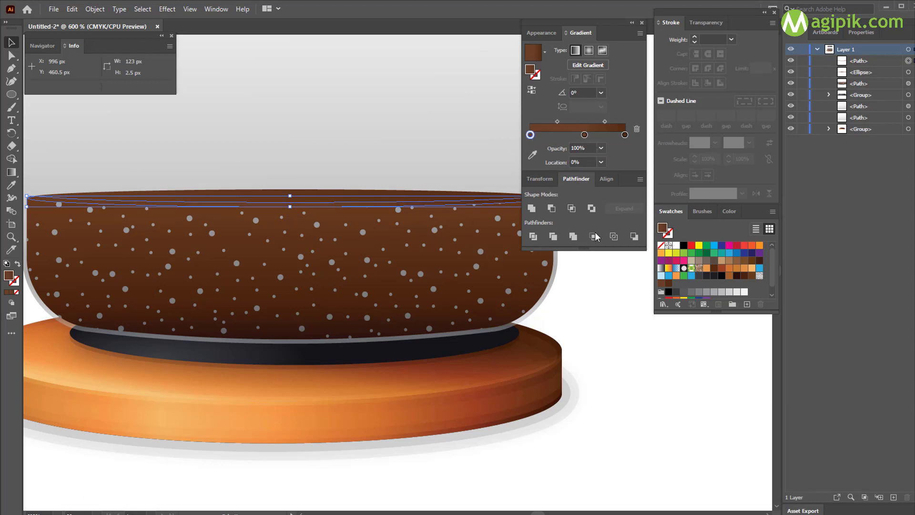
left_click(588, 65)
left_click(532, 142)
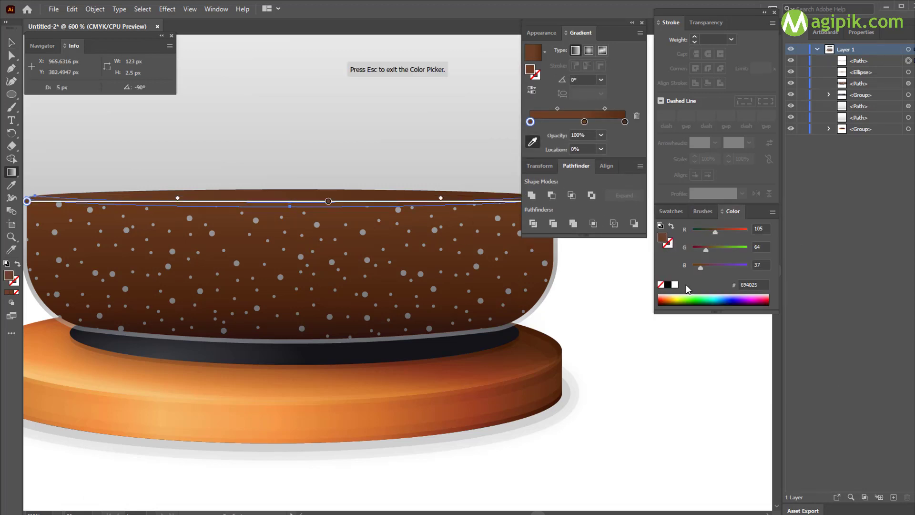
left_click(675, 285)
left_click(601, 135)
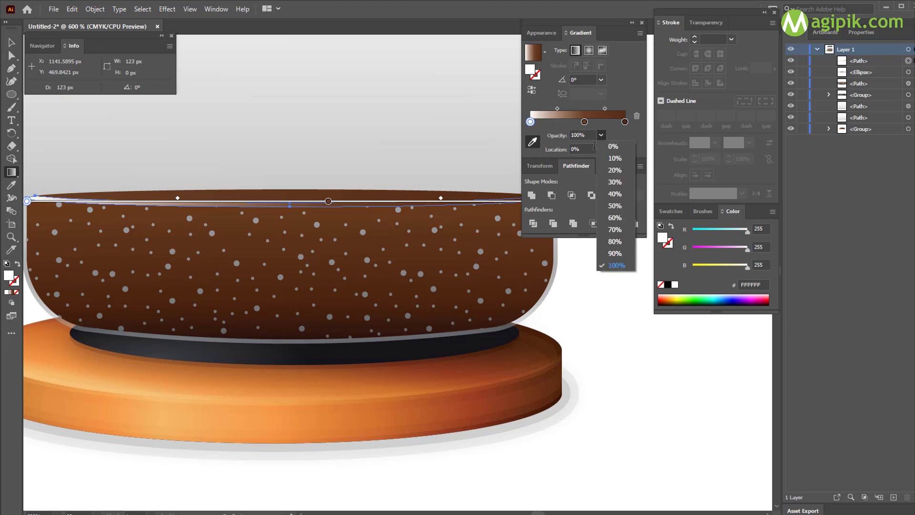
left_click(614, 147)
Add a white gradient stop at 25% location with 100% opacity to the crescent.
left_click(554, 121)
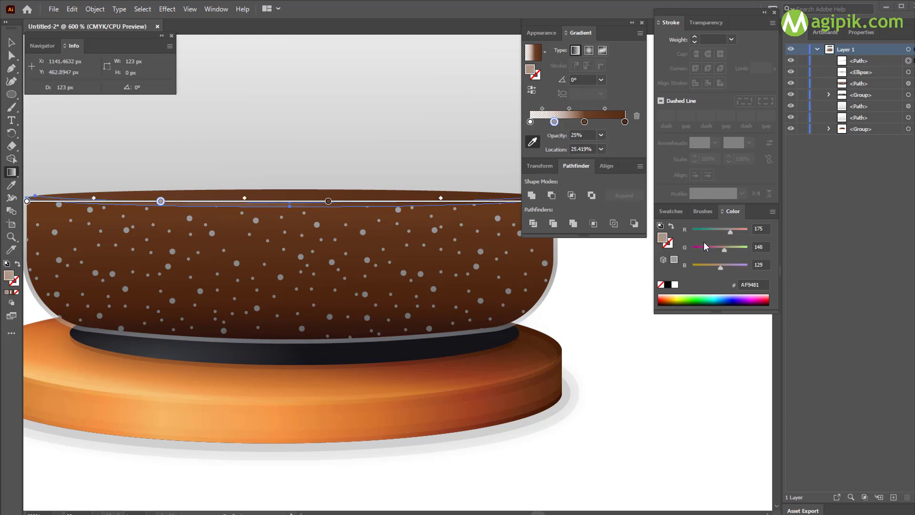
left_click(675, 284)
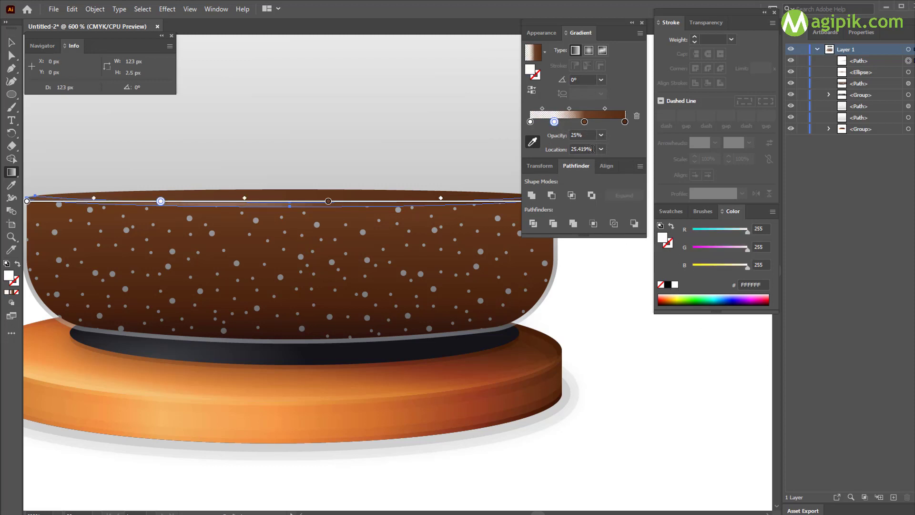
type("25")
key("Return")
left_click(601, 135)
left_click(616, 265)
Move the crescent gradient's brown middle stop to 50% location and color it white.
left_click(584, 121)
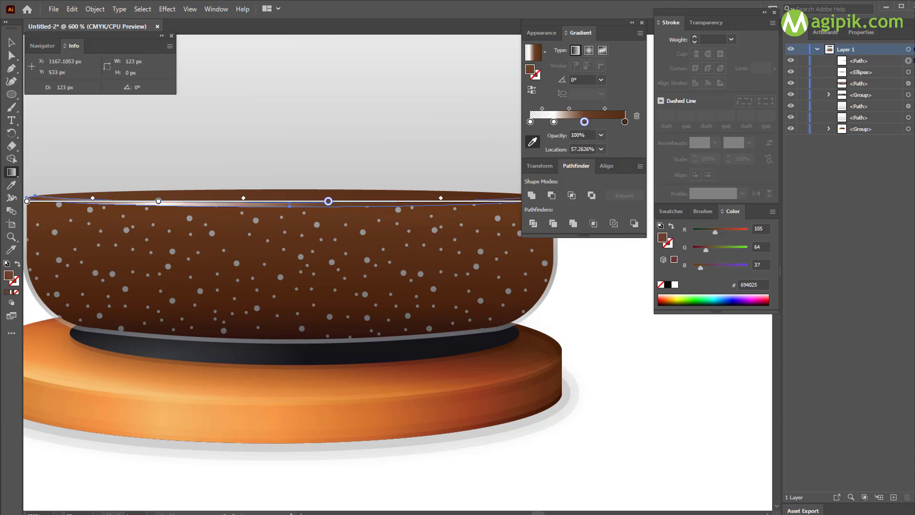
double_click(589, 149)
type("50")
key("Return")
left_click(675, 284)
Make the crescent gradient's last stop white with 0% opacity and finish editing the gradient.
left_click(625, 121)
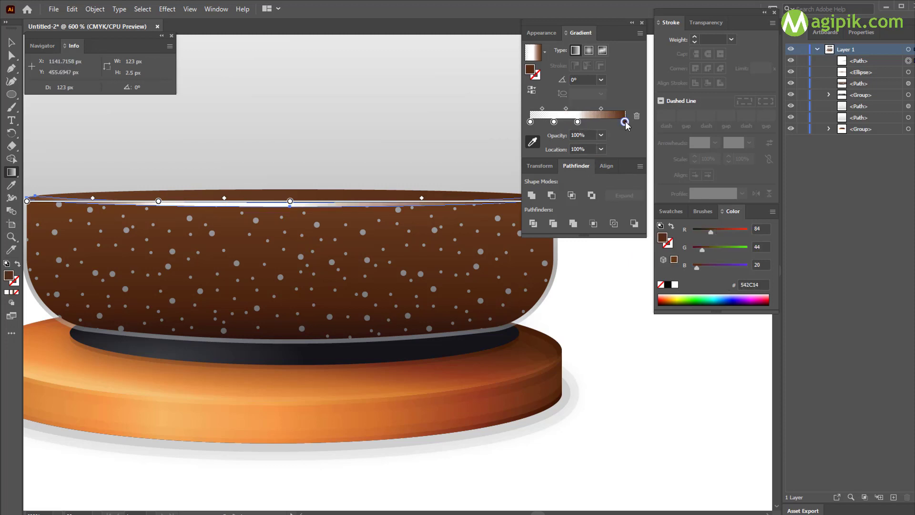
left_click(675, 284)
left_click(601, 135)
left_click(615, 266)
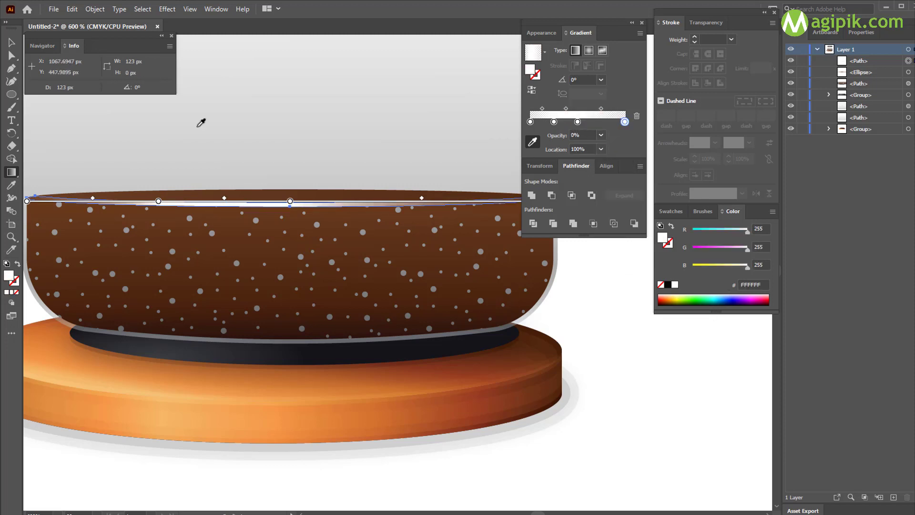
left_click(13, 47)
Set the crescent fill's opacity to 35% and its blending mode to Overlay.
left_click(541, 33)
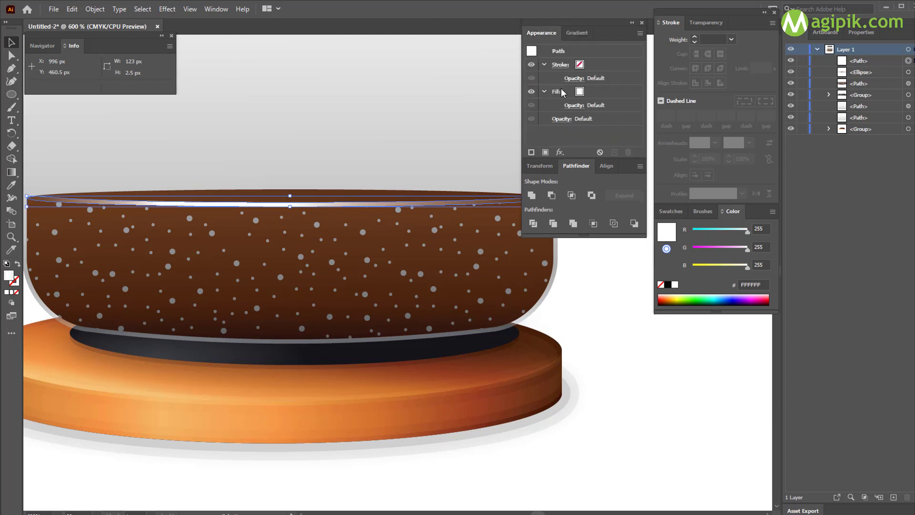
left_click(574, 105)
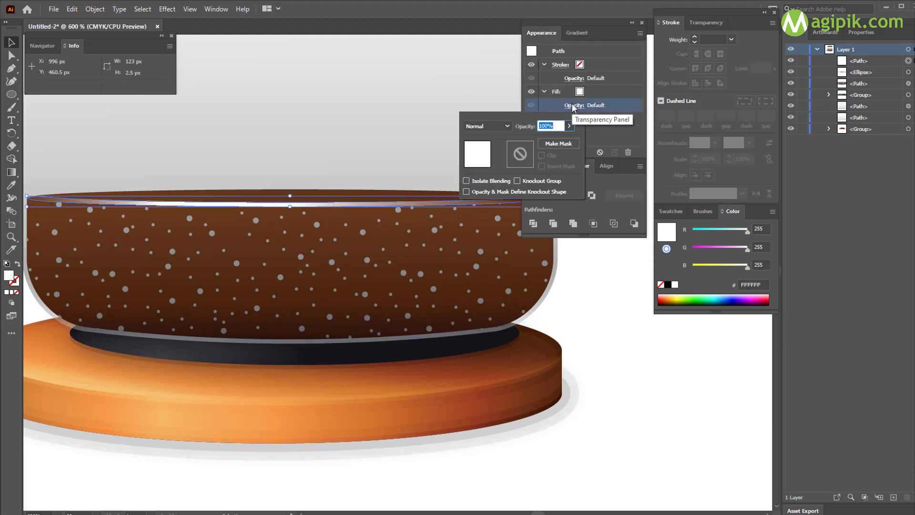
type("35")
left_click(507, 126)
left_click(500, 231)
left_click(672, 354)
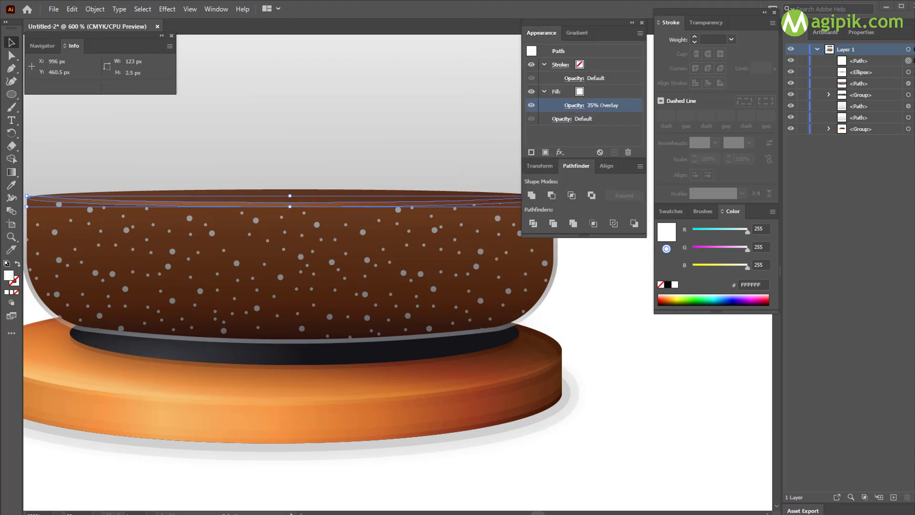
Group the dotted brown contents with the surface ellipse and the crescent highlight.
scroll(307, 282, "down", 1)
left_click(419, 256)
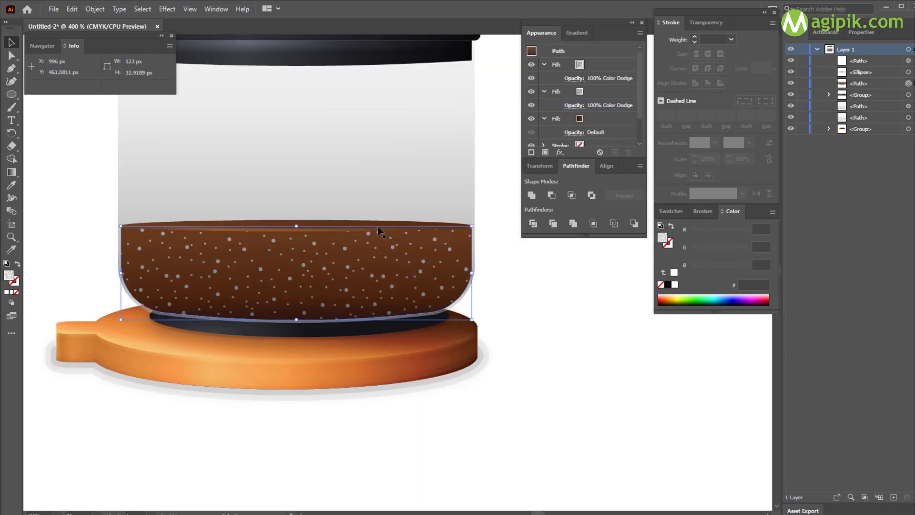
left_click(347, 230, "shift")
left_click(342, 222, "shift")
left_click_drag(423, 286, 580, 308)
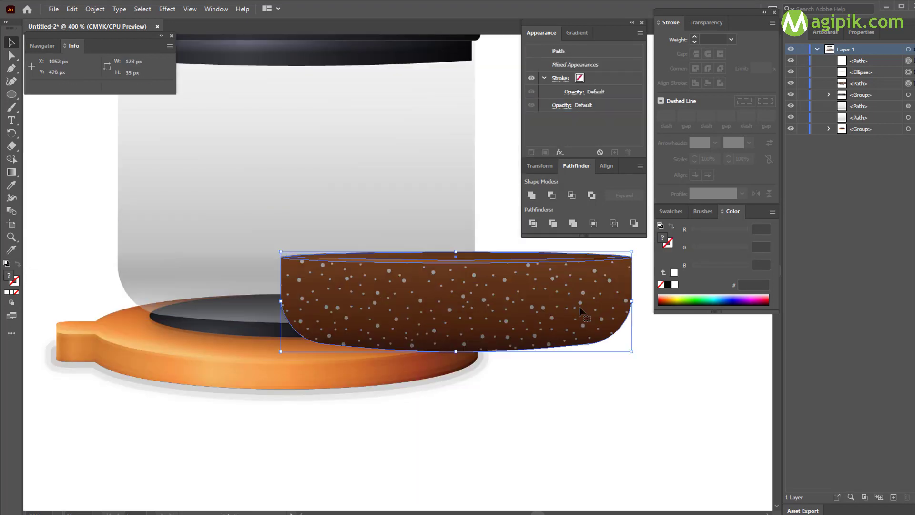
key("ctrl+z")
key("ctrl+g")
left_click(604, 317)
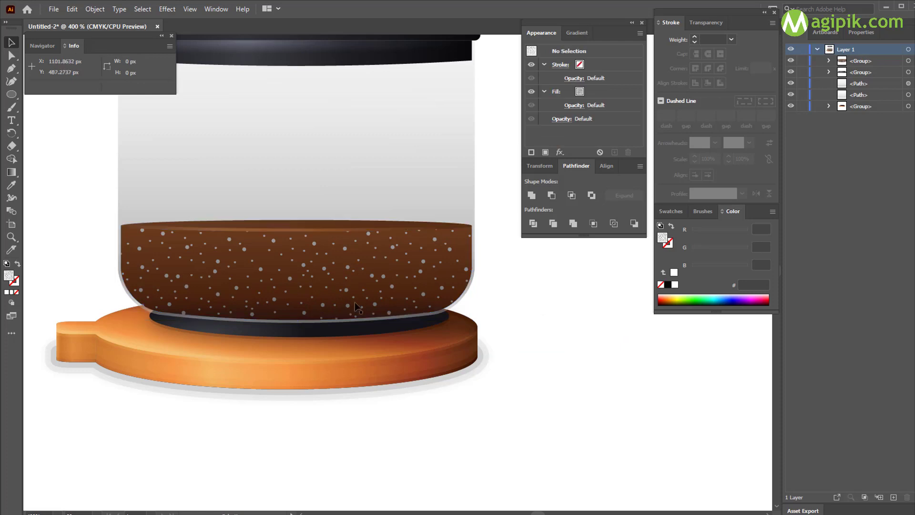
Copy the glass container's body shape and paste it in front of everything else.
left_click(671, 211)
scroll(419, 230, "up", 2)
left_click(419, 230)
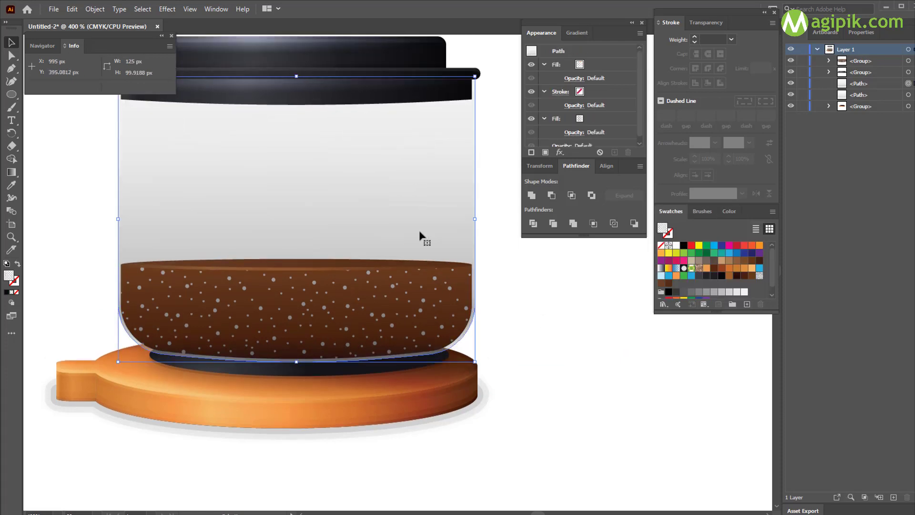
key("ctrl+c")
key("ctrl+f")
key("ctrl+f")
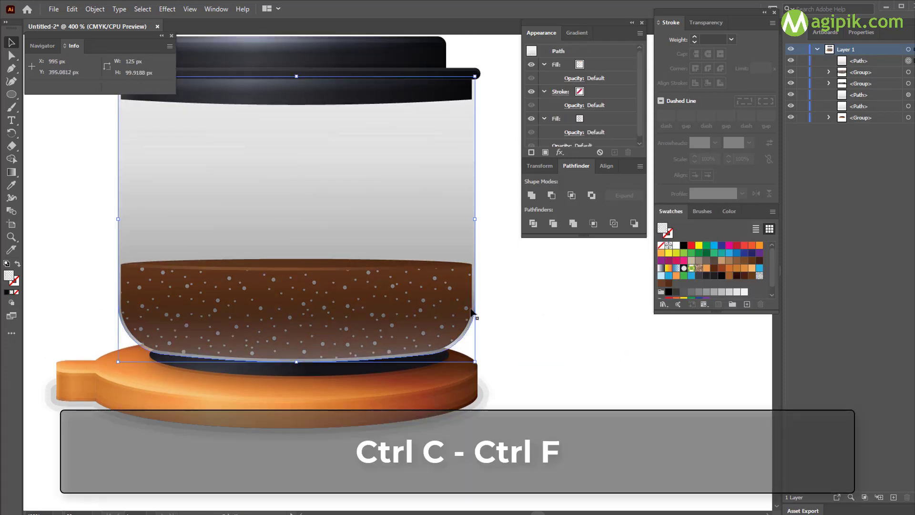
Change the pasted container copy's top fill to the solid light blue swatch and deselect it.
left_click(692, 276)
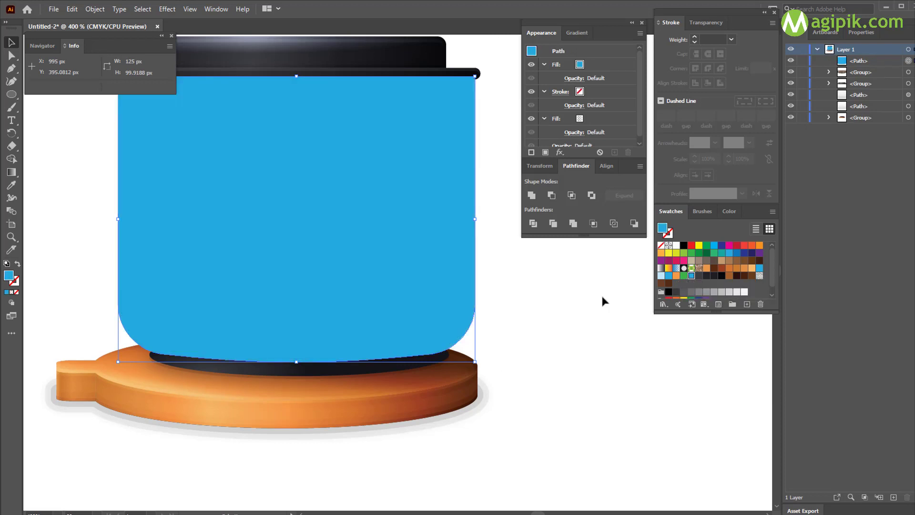
scroll(572, 310, "up", 1)
scroll(561, 314, "left", 2)
left_click(564, 317)
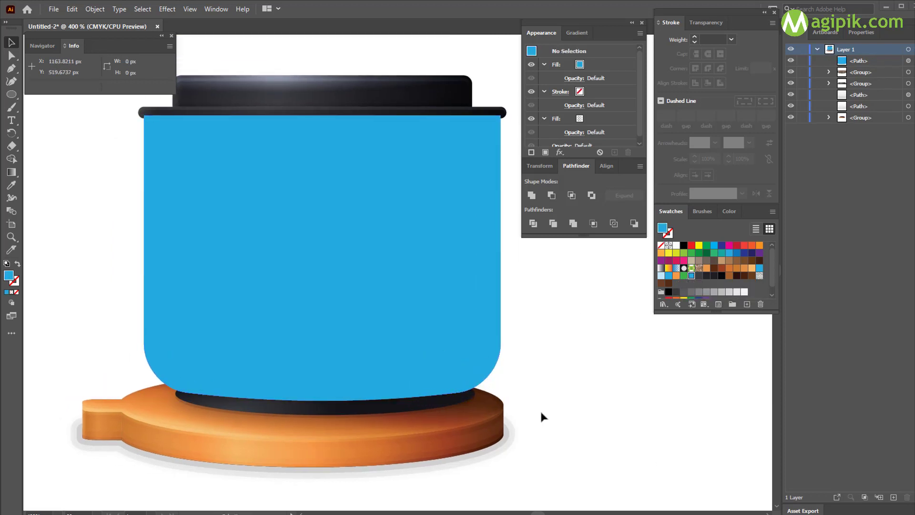
Paste two copies of the blue container body in front of it and move the top copy down 2 px.
left_click(483, 334)
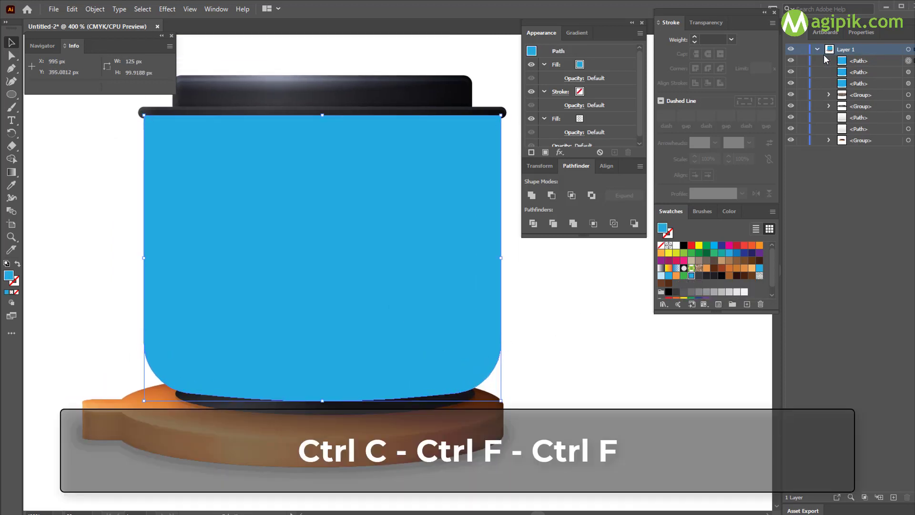
left_click(862, 32)
left_click(825, 94)
key("Up")
key("Up")
key("Return")
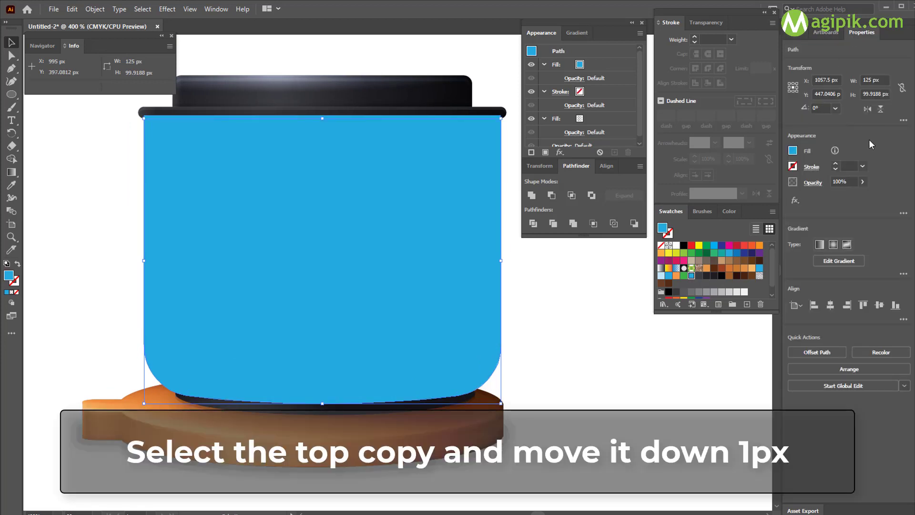
Subtract the shifted copy from the one beneath and give the thin strip under the lid a single white fill.
left_click(802, 35)
left_click(912, 72, "shift")
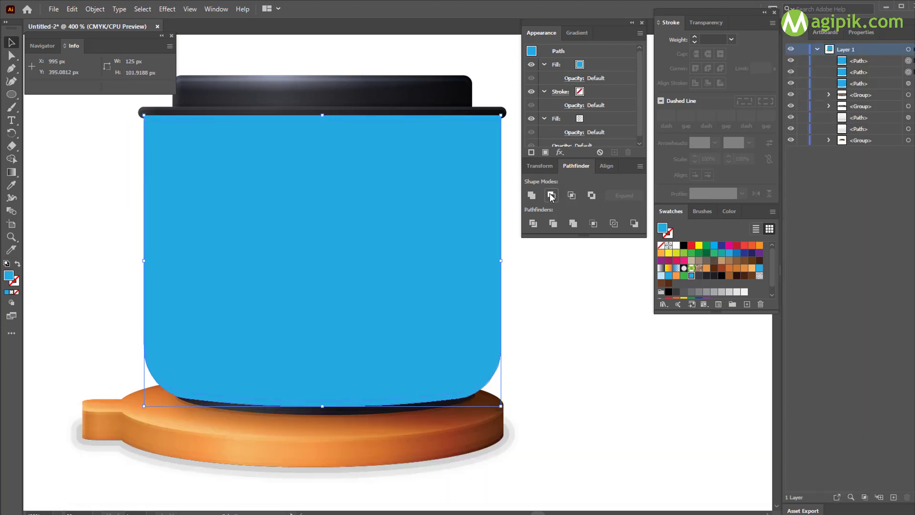
left_click(552, 196)
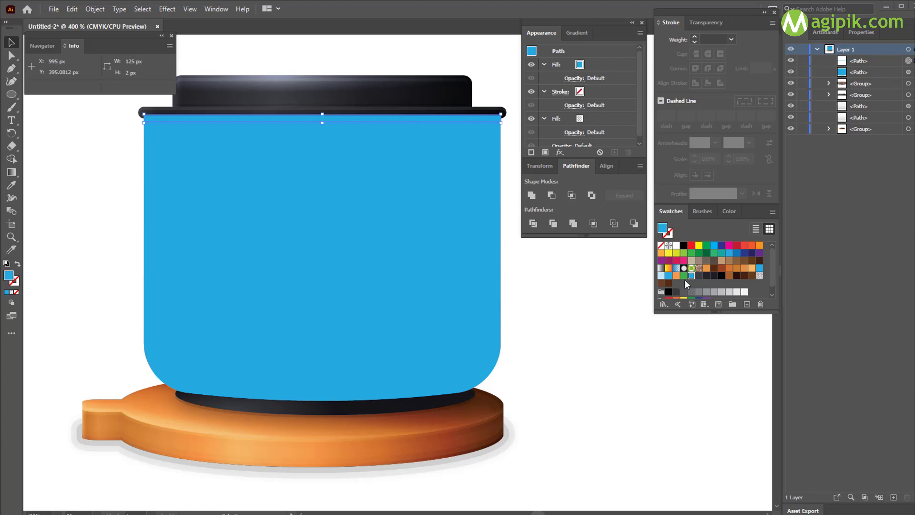
left_click(677, 245)
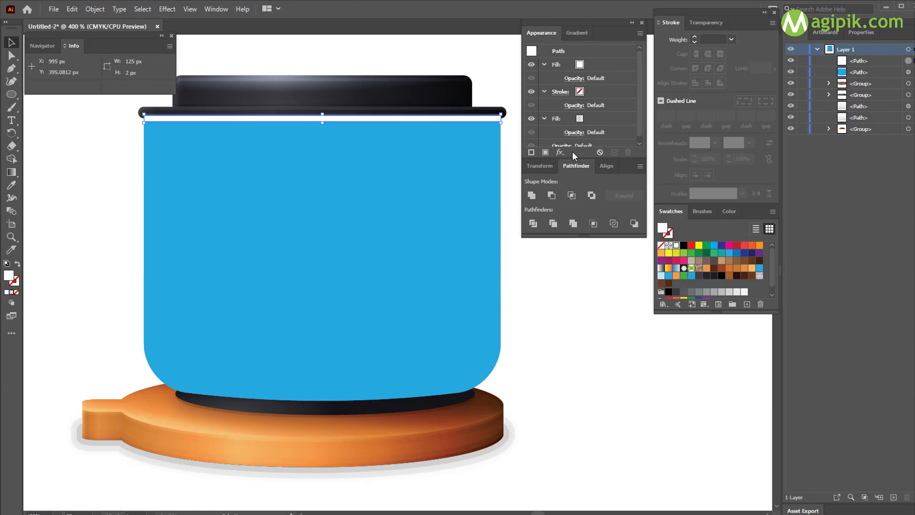
left_click(581, 123)
left_click(628, 152)
left_click(571, 66)
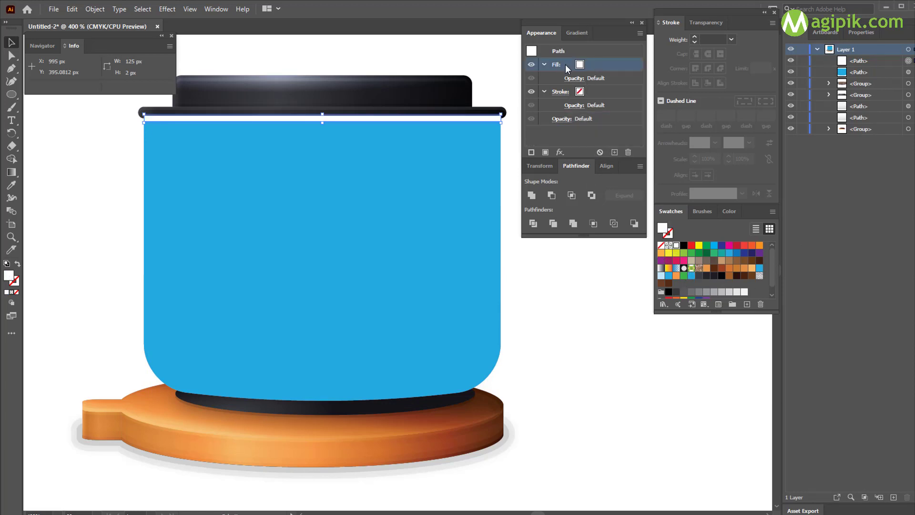
Set the white strip's fill to 10% opacity with Soft Light blending and deselect it.
left_click(575, 77)
type("10")
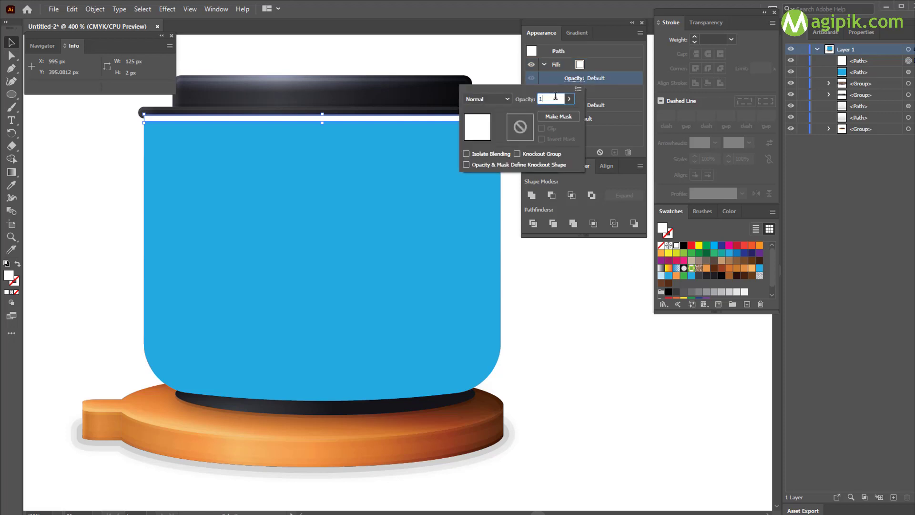
left_click(511, 101)
left_click(488, 214)
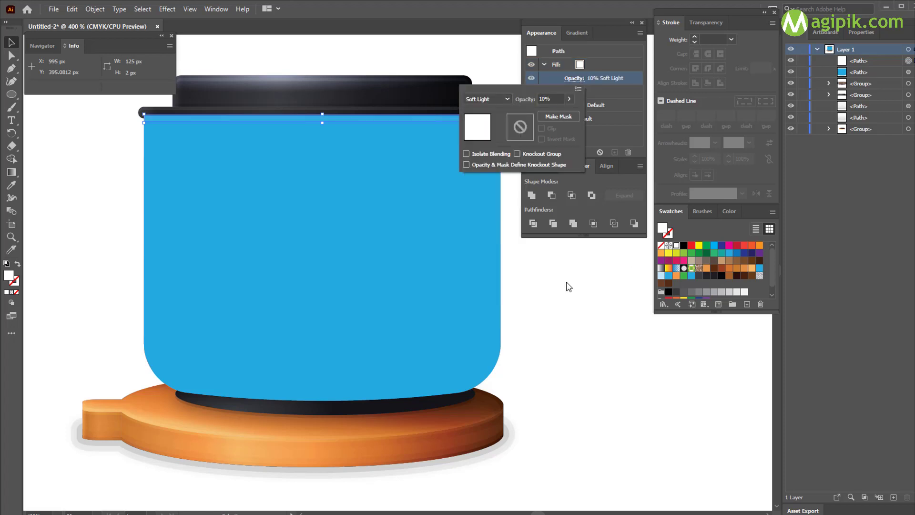
left_click(569, 286)
left_click(653, 404)
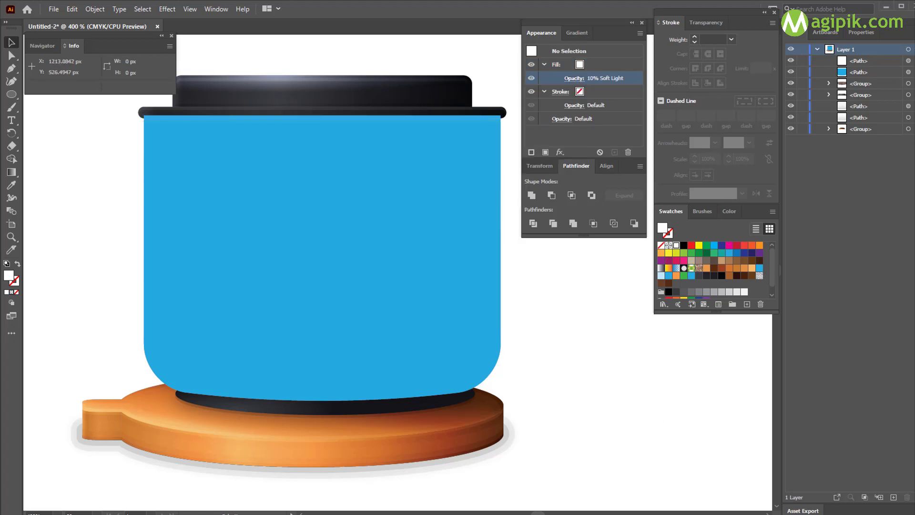
Copy the blue container body, paste two copies in front, and move the top copy 5 px to the right.
left_click(404, 305)
key("ctrl+c")
key("ctrl+f")
key("ctrl+f")
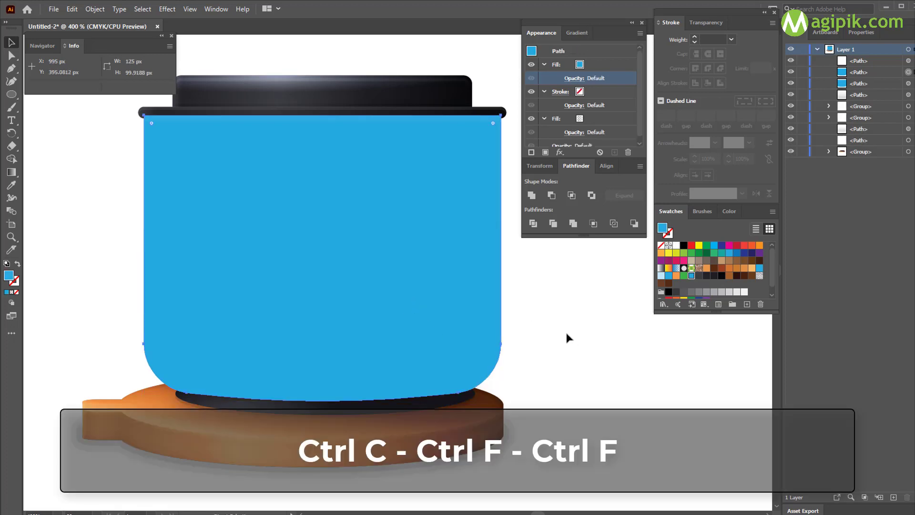
left_click(861, 32)
left_click(825, 78)
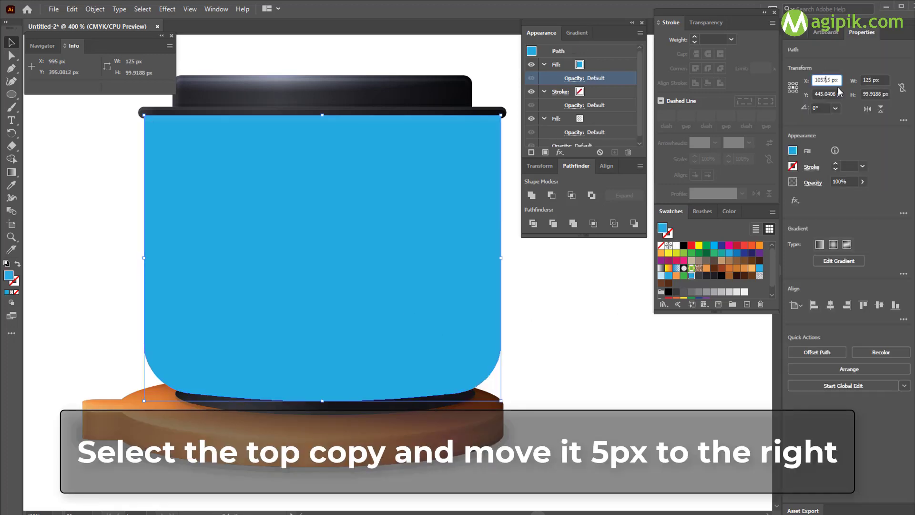
key("Return")
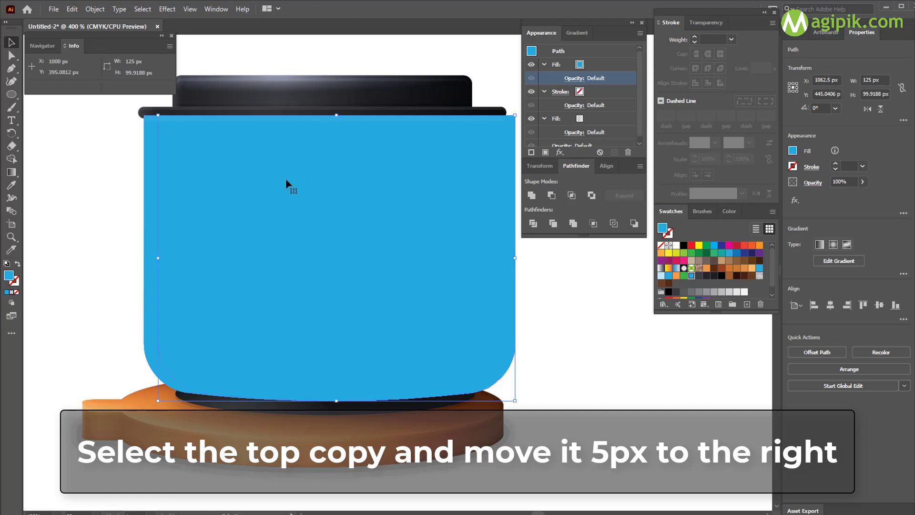
Subtract the right-shifted copy from the one beneath and apply a linear gradient fill to the left-edge strip.
key("F7")
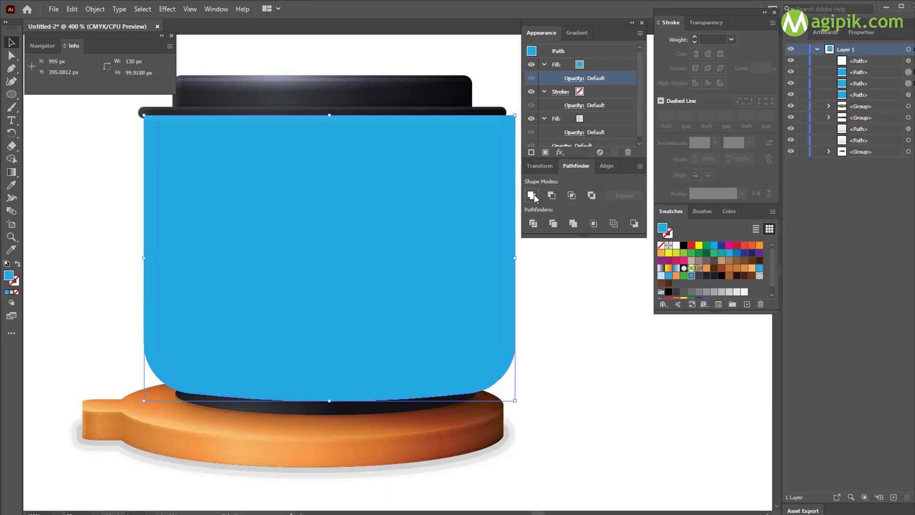
left_click(552, 195)
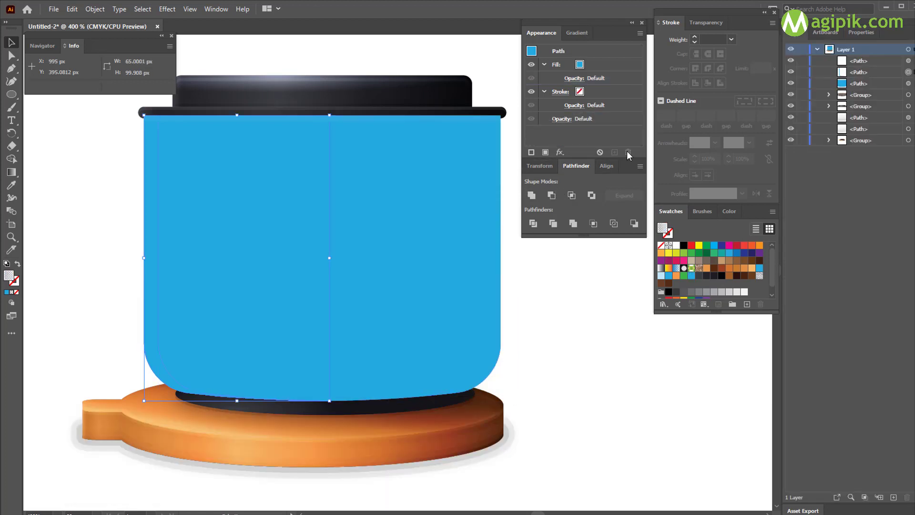
left_click(581, 33)
left_click(533, 51)
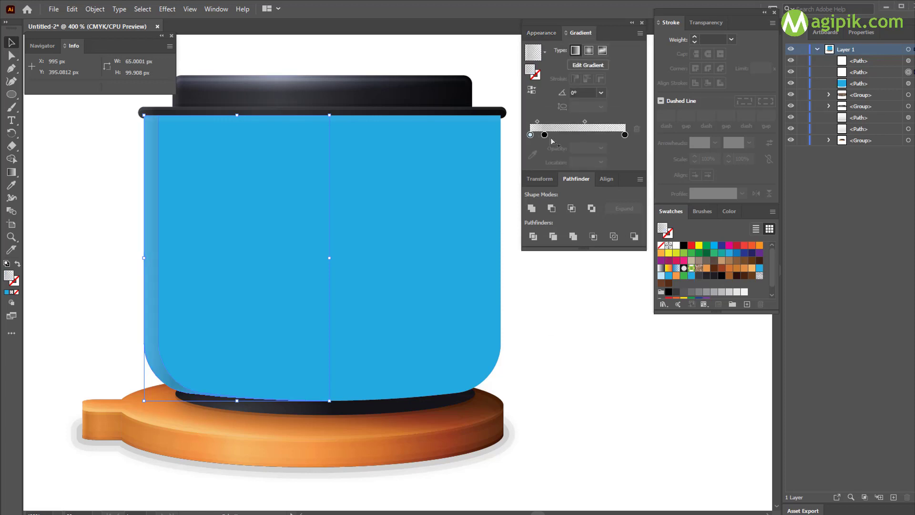
Remove the end stop from the left strip's gradient and place its 0% opacity stop at location 10%.
left_click(538, 135)
left_click_drag(538, 135, 567, 135)
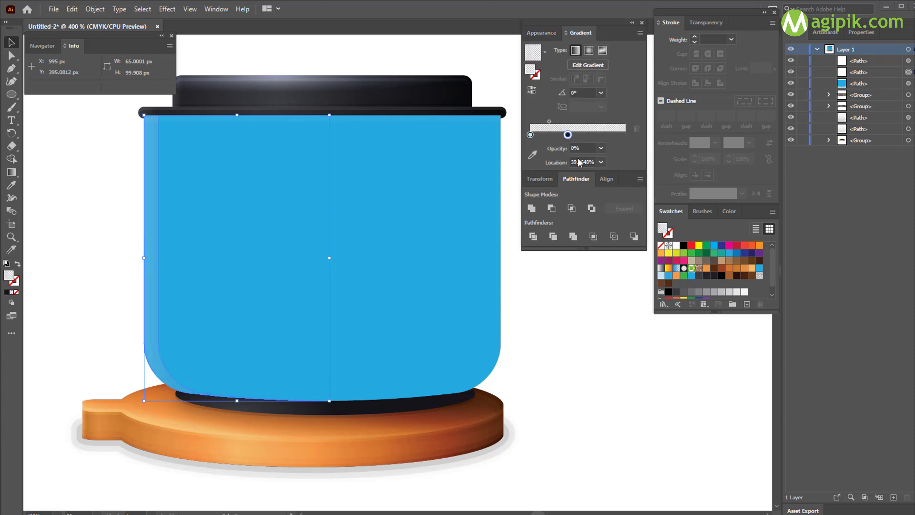
left_click(581, 163)
type("10")
key("Return")
Make the first stop of the left strip's gradient white with 100% opacity.
left_click(532, 155)
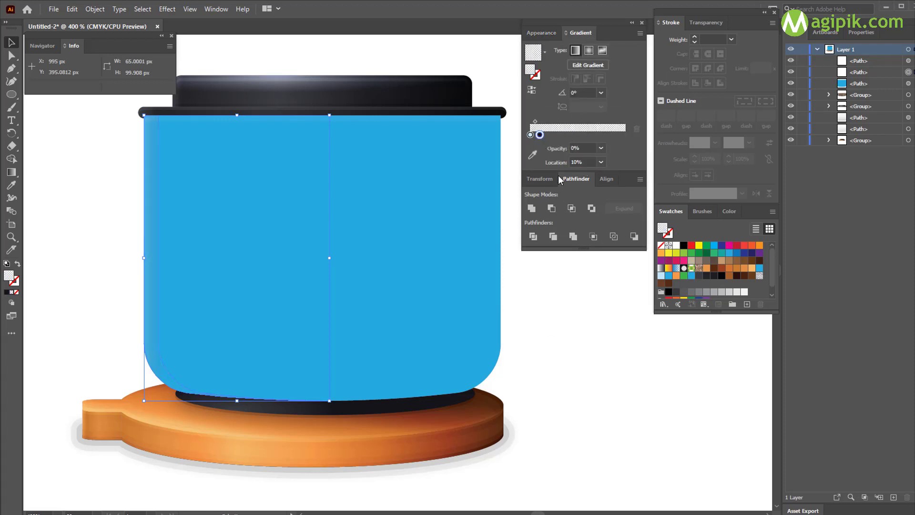
left_click(674, 247)
left_click(530, 122)
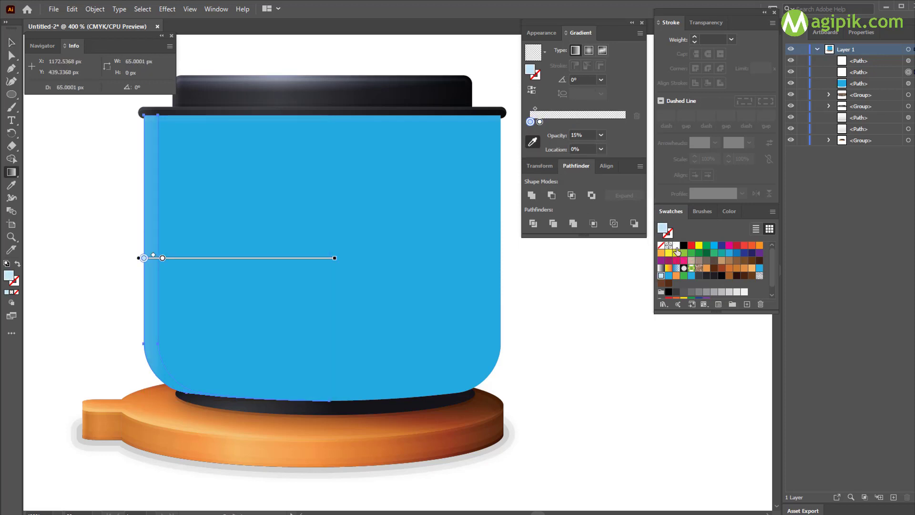
left_click(601, 135)
left_click(617, 265)
key("v")
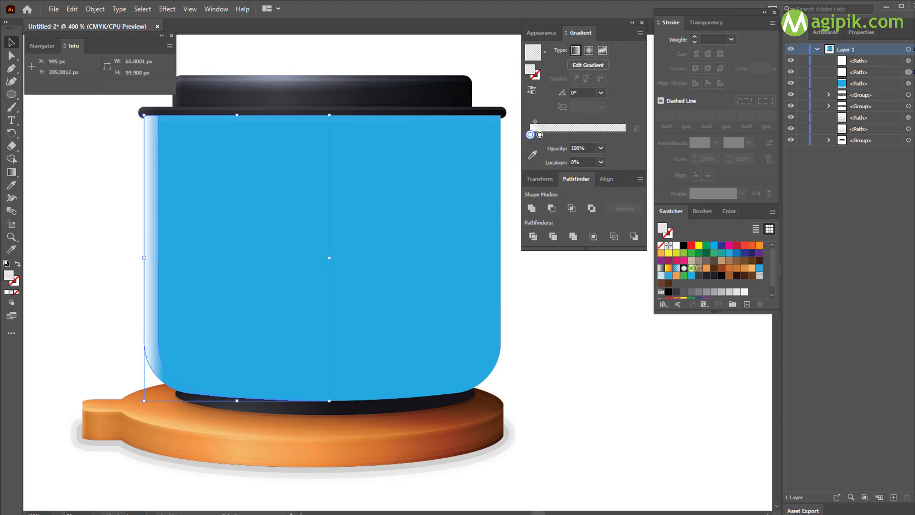
left_click(11, 173)
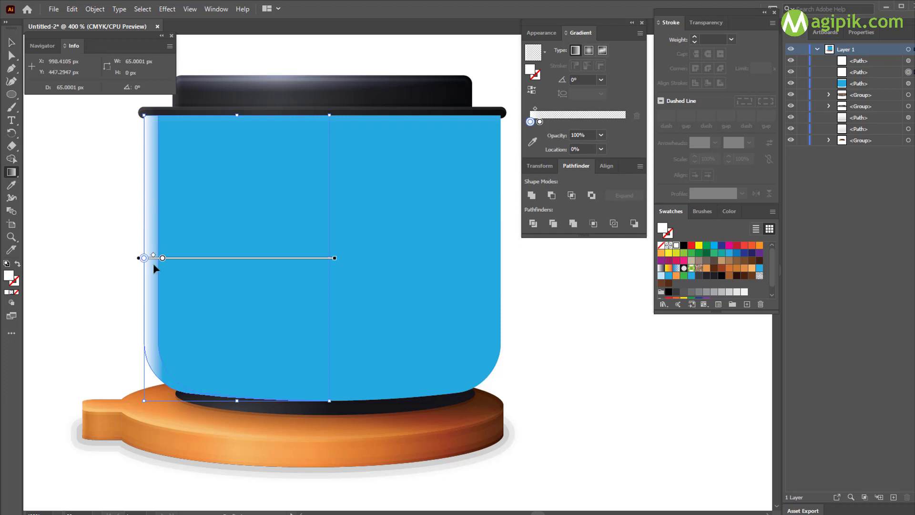
key("v")
Set the left strip's gradient fill opacity to 15% and deselect it.
left_click(541, 32)
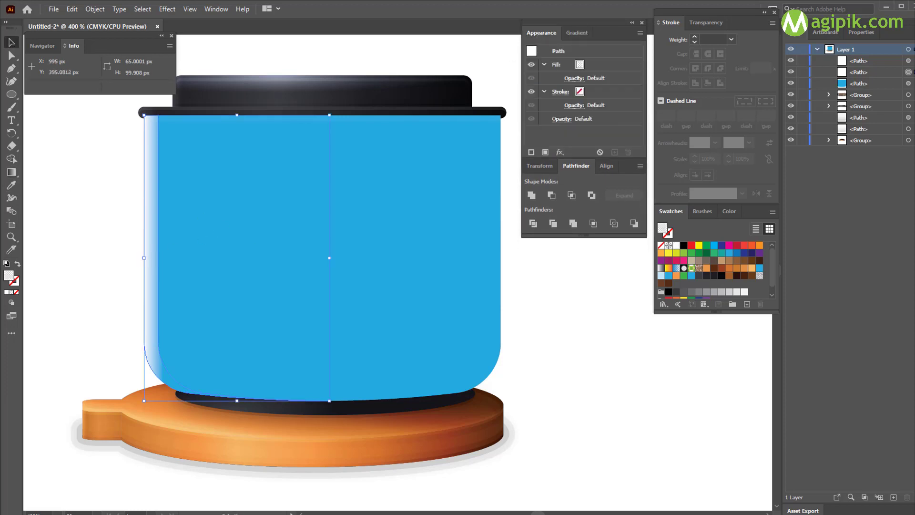
left_click(574, 78)
type("15")
key("Return")
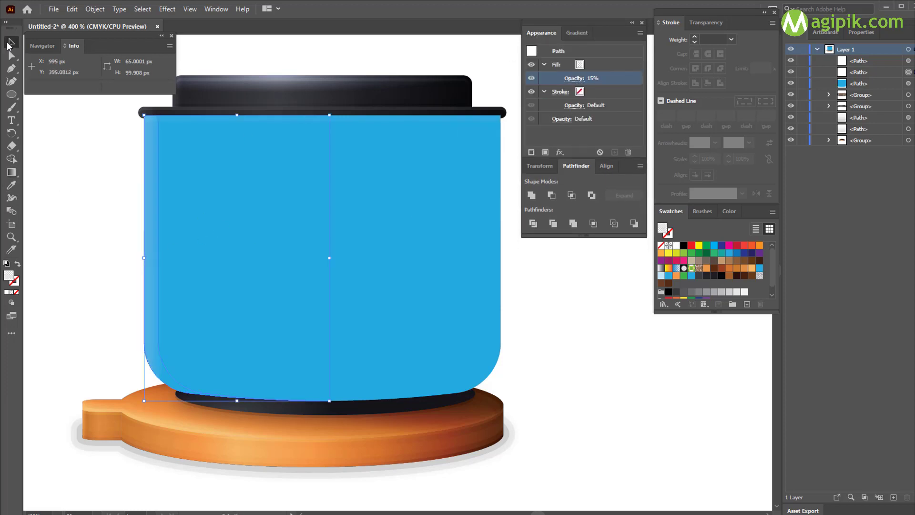
left_click(596, 378)
Copy the blue container body, paste two copies in front, and move the top copy 1 px to the left.
left_click(429, 303)
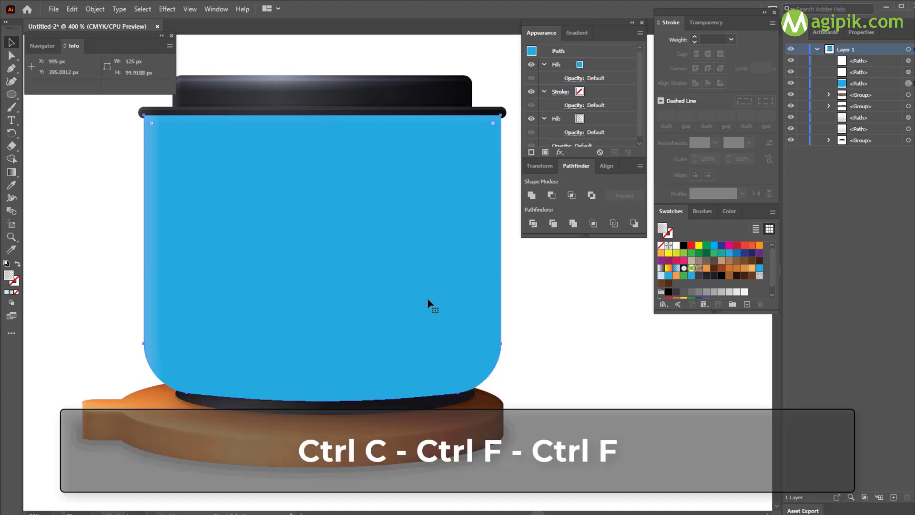
key("ctrl+c")
key("ctrl+f")
key("ctrl+f")
left_click(862, 32)
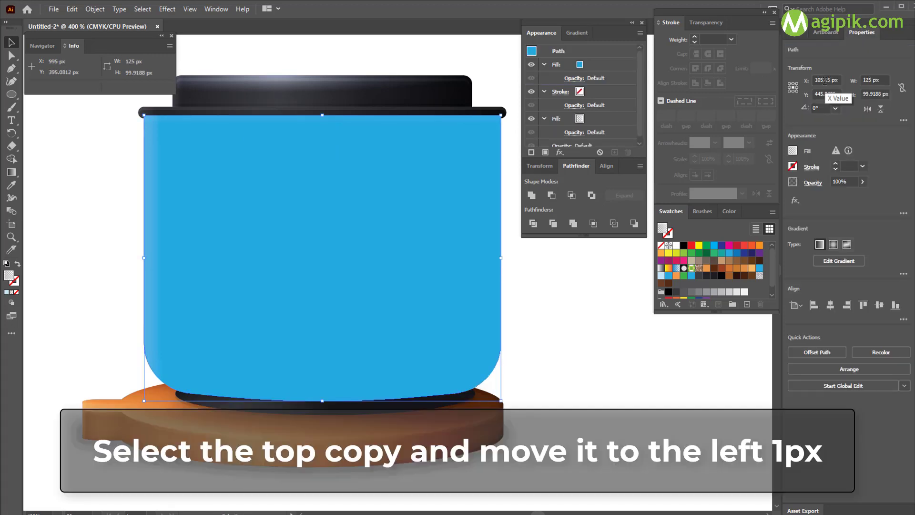
key("Return")
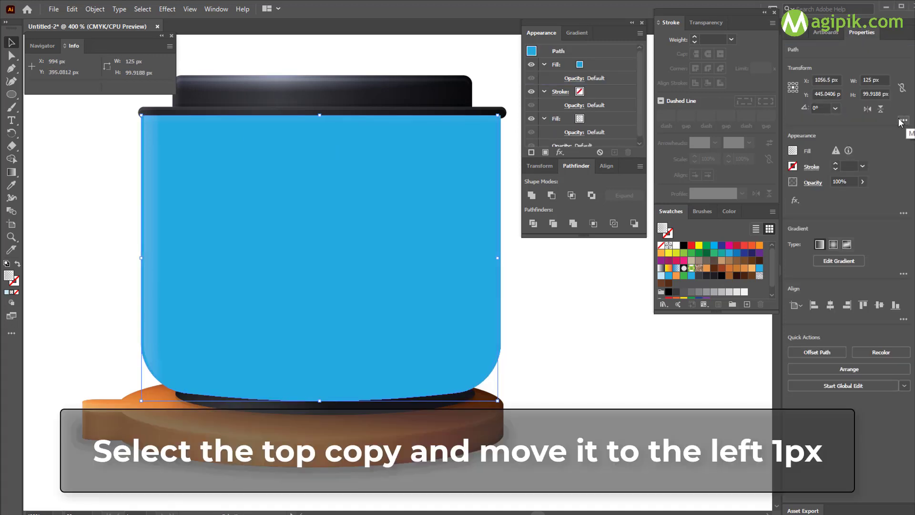
Subtract the copy offset by 1 px from the one beneath and delete the right-edge strip's extra gradient fill.
left_click(795, 32)
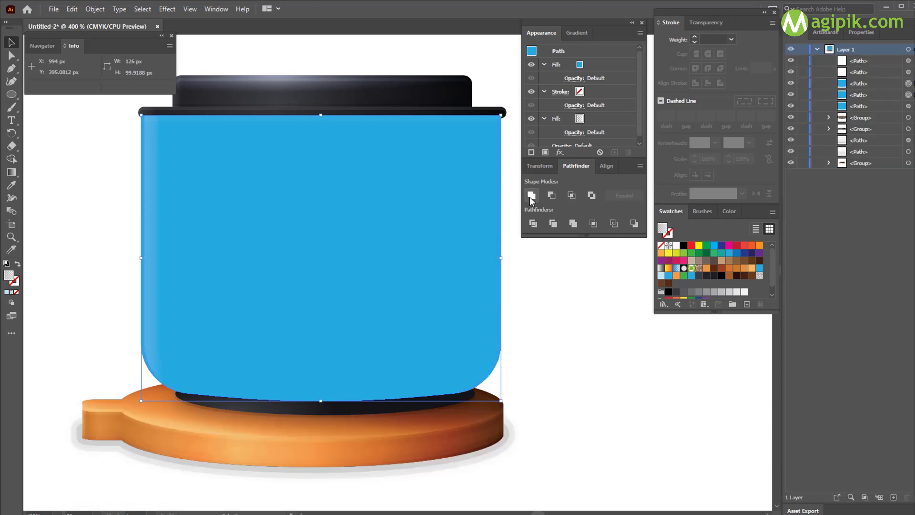
left_click(552, 196)
left_click(556, 119)
left_click(628, 152)
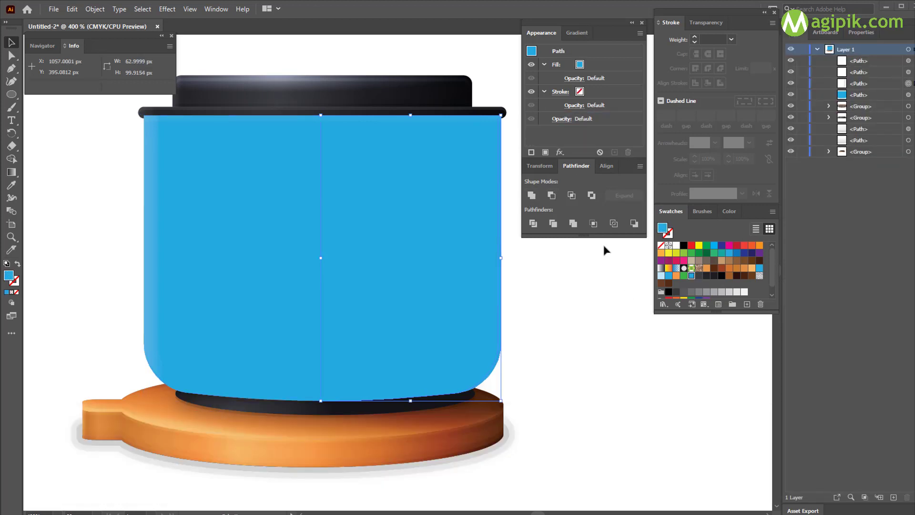
Fill the thin right-edge strip with black (000000) at 10% opacity and Soft Light blending, and deselect it.
left_click(733, 211)
left_click_drag(700, 233, 693, 233)
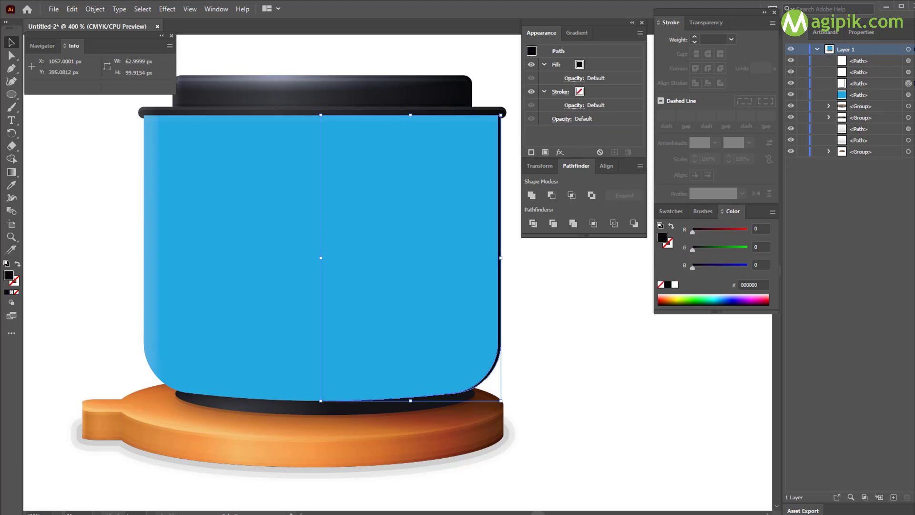
left_click(574, 78)
type("10")
left_click(487, 98)
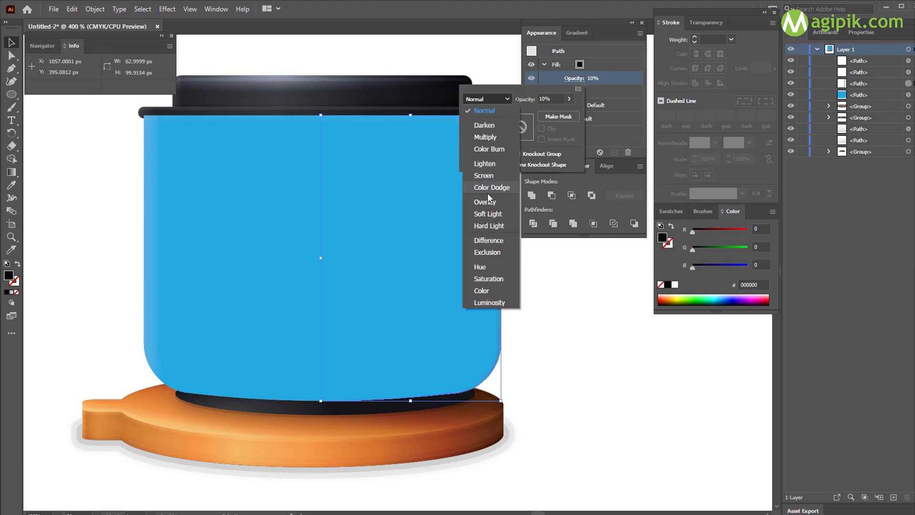
left_click(481, 219)
left_click(597, 293)
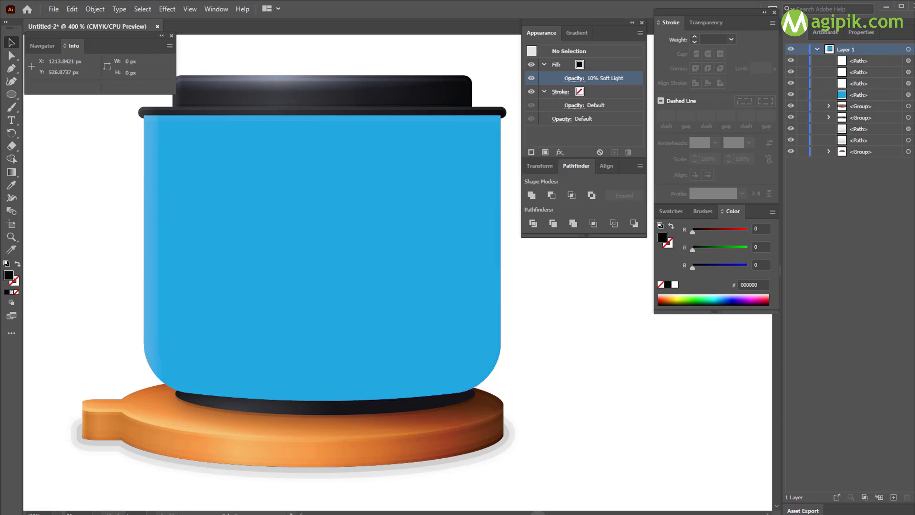
Copy the blue container body, paste two copies in front, and move the top copy 3 px to the left.
left_click(407, 282)
key("ctrl+c")
key("ctrl+f")
key("ctrl+f")
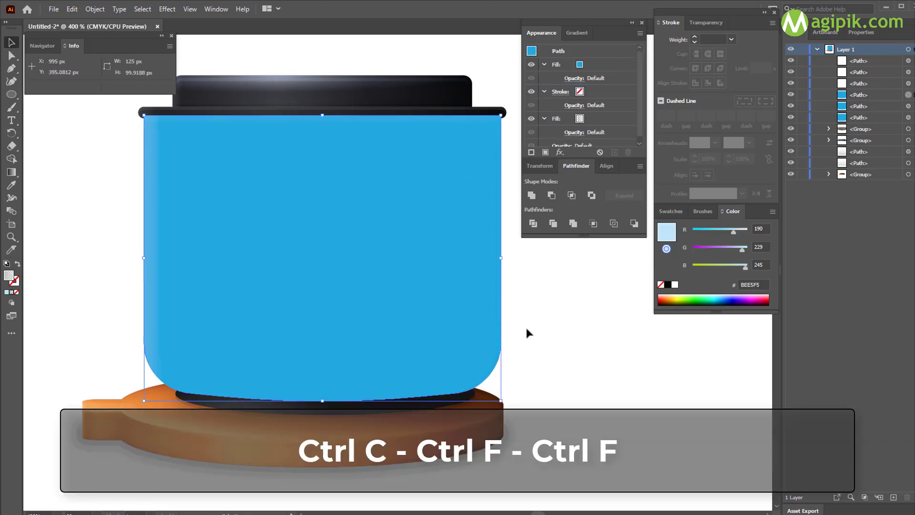
left_click(861, 32)
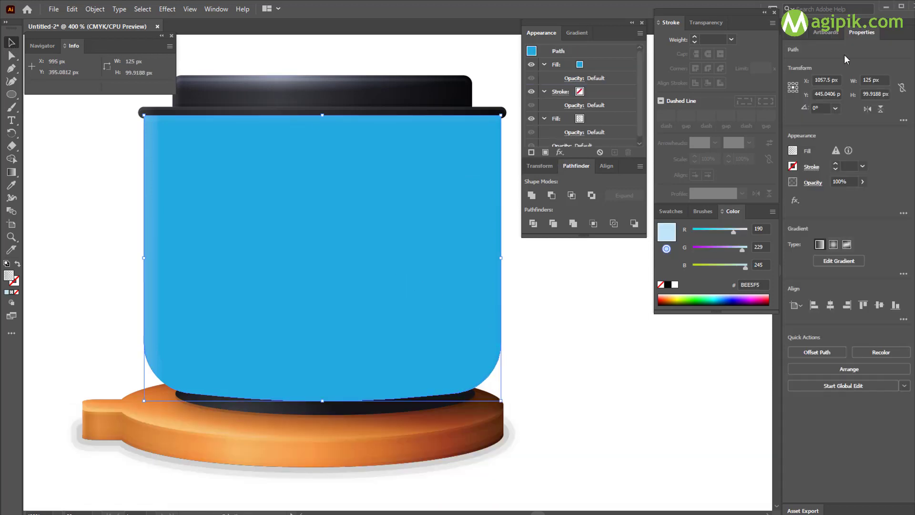
left_click(827, 80)
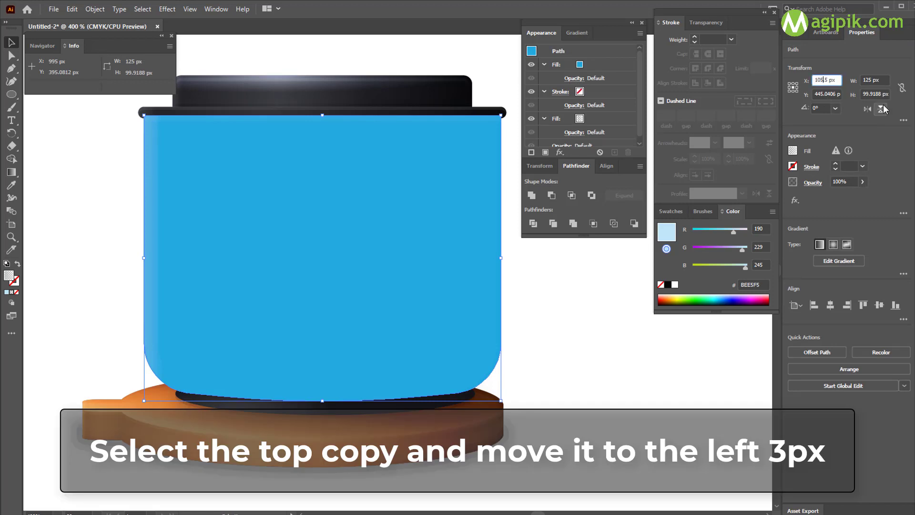
key("Return")
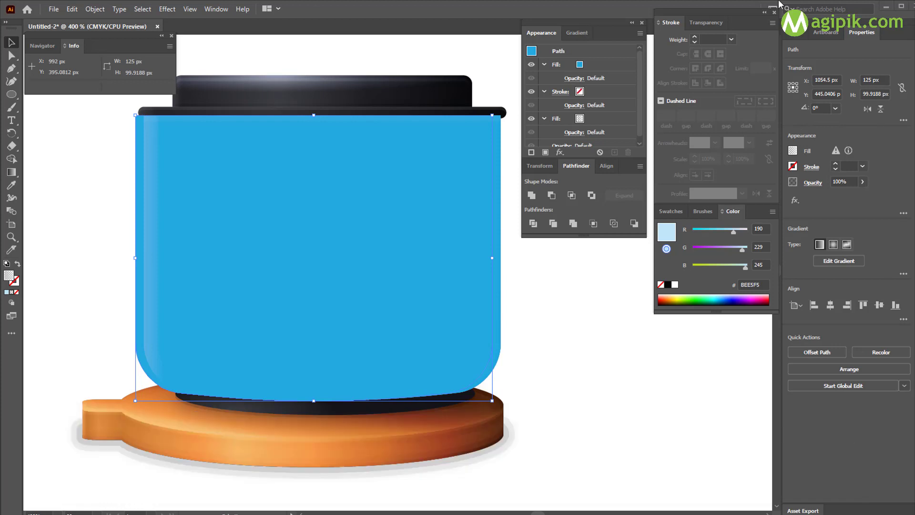
Subtract the copy offset by 3 px from the one beneath to form a wider strip along the body's right edge.
key("F7")
left_click(909, 107, "shift")
left_click(551, 196)
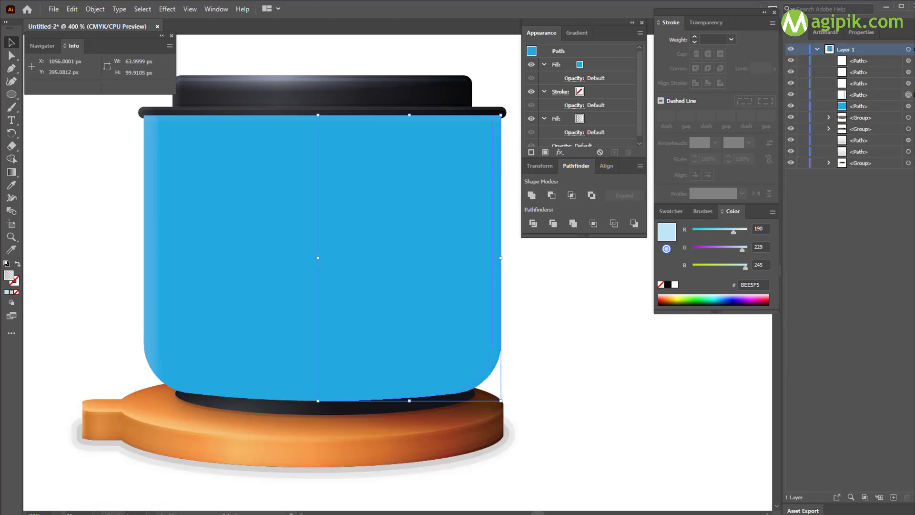
Delete the extra gradient fill from the wider right-edge strip and set its remaining fill to black (000000).
left_click(555, 118)
left_click(628, 152)
left_click(668, 285)
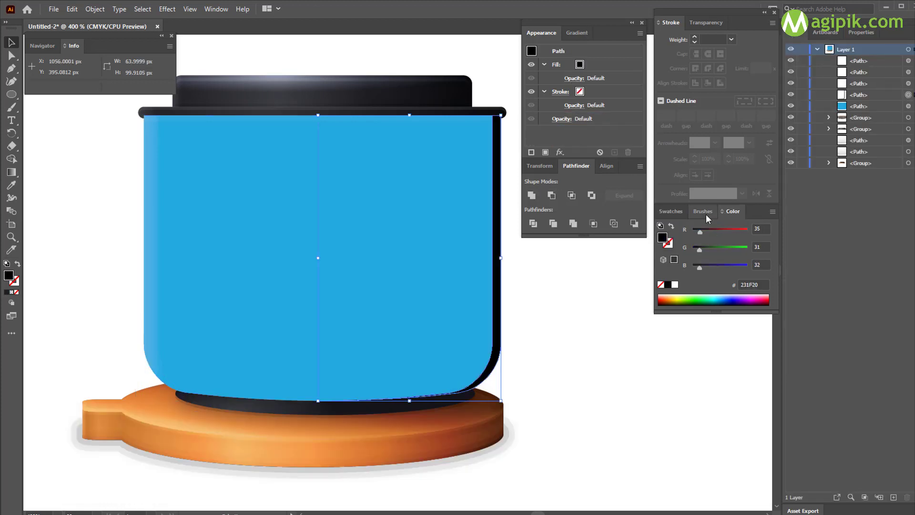
left_click(668, 284)
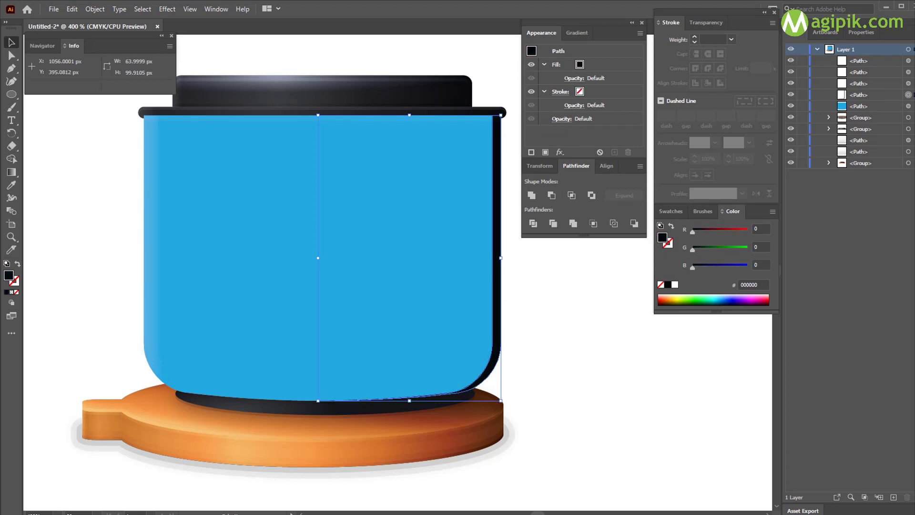
Set the black strip's fill to 5% opacity with Soft Light blending and deselect it.
left_click(575, 78)
type("5")
left_click(487, 99)
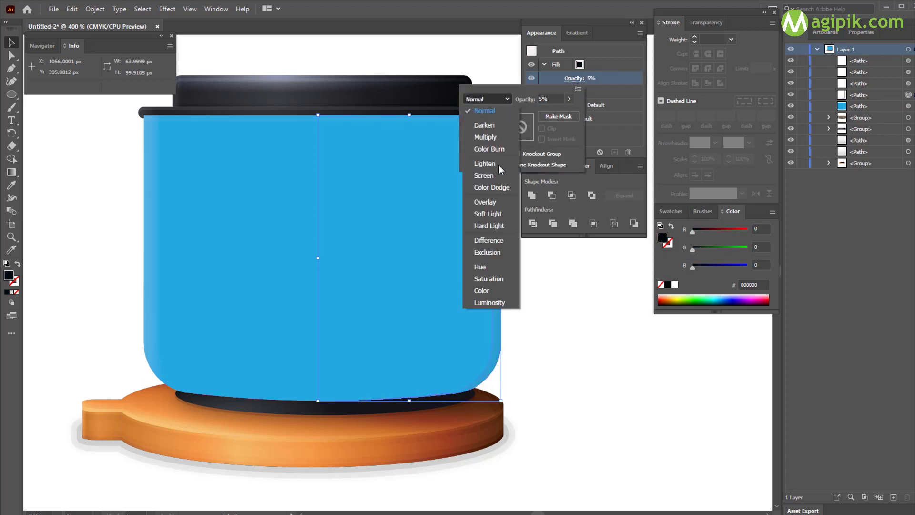
left_click(491, 205)
left_click(549, 294)
left_click(548, 289)
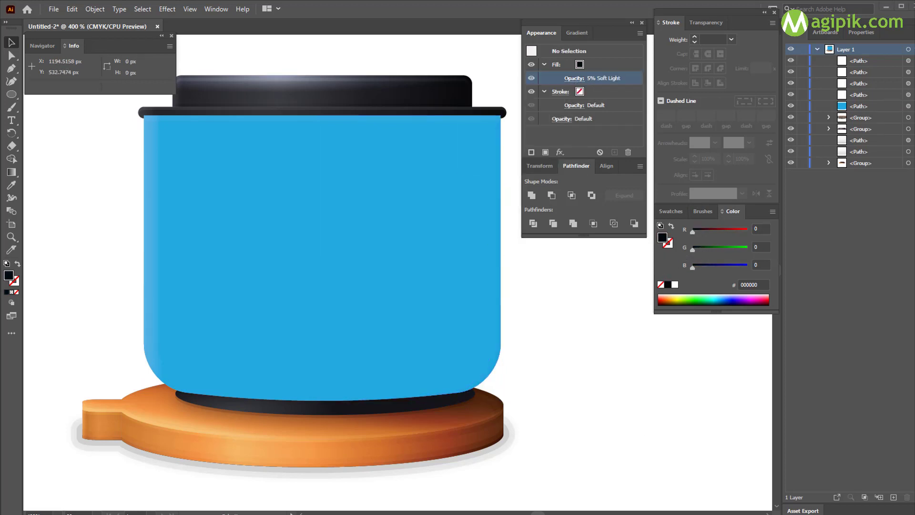
Copy the blue container body, paste two copies in front, and move a copy 5 px left to X 1052.5 px.
left_click(384, 322)
key("ctrl+c")
key("ctrl+f")
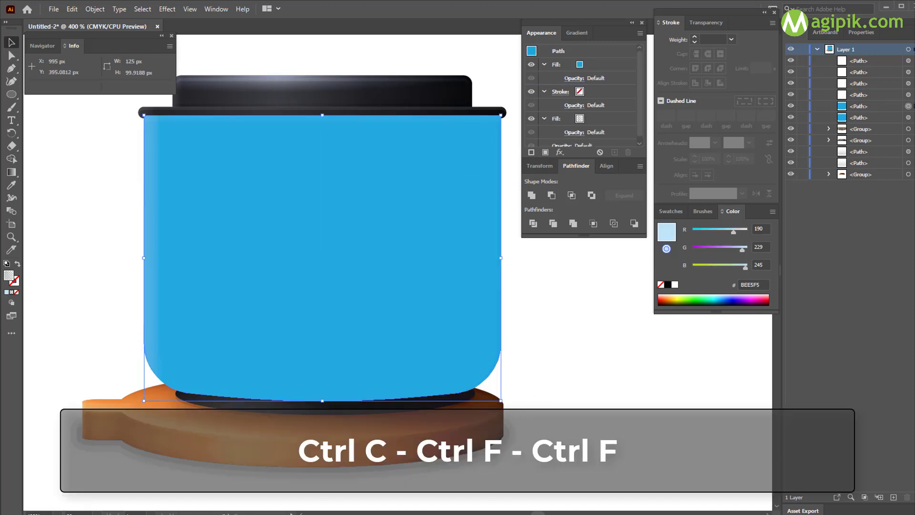
left_click(861, 32)
left_click(837, 80)
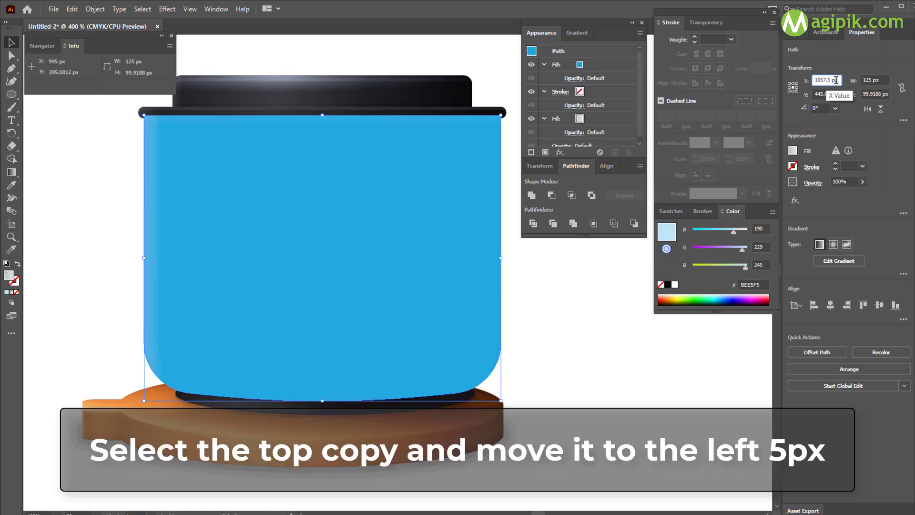
key("BackSpace")
type("2")
key("Return")
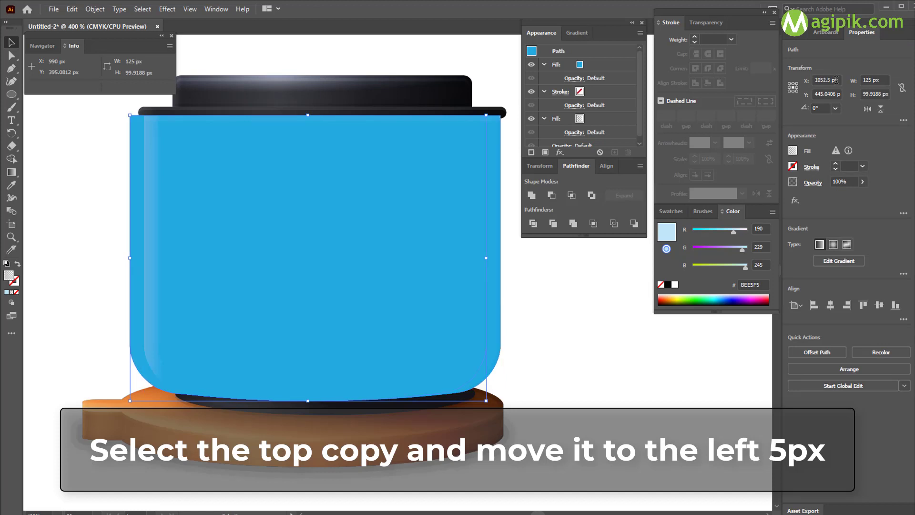
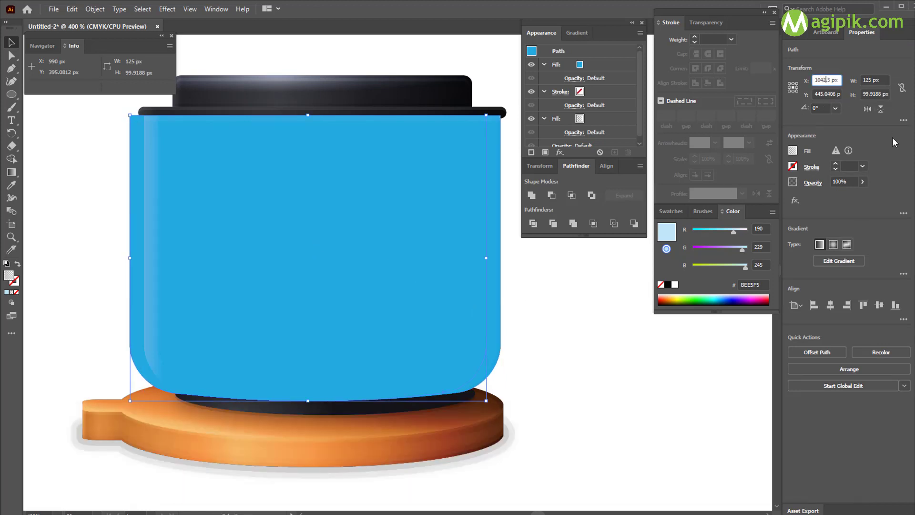
Set the top copy's X position to 1042.5 px and subtract it from the copy beneath to form an inner right-side strip.
key("Return")
left_click(793, 32)
left_click(908, 117, "shift")
left_click(552, 195)
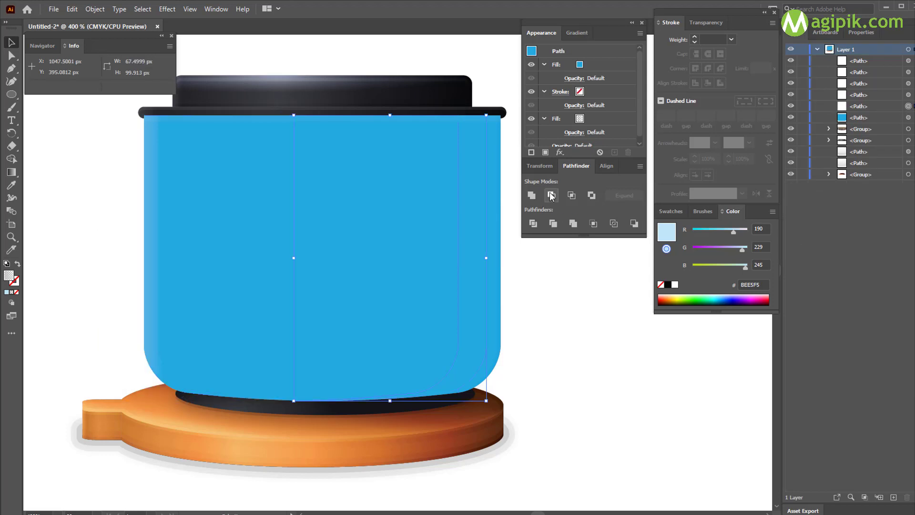
Reduce the strip's gradient to two white (FFFFFF) stops, setting the first stop to 100% opacity at location 0%.
left_click(577, 33)
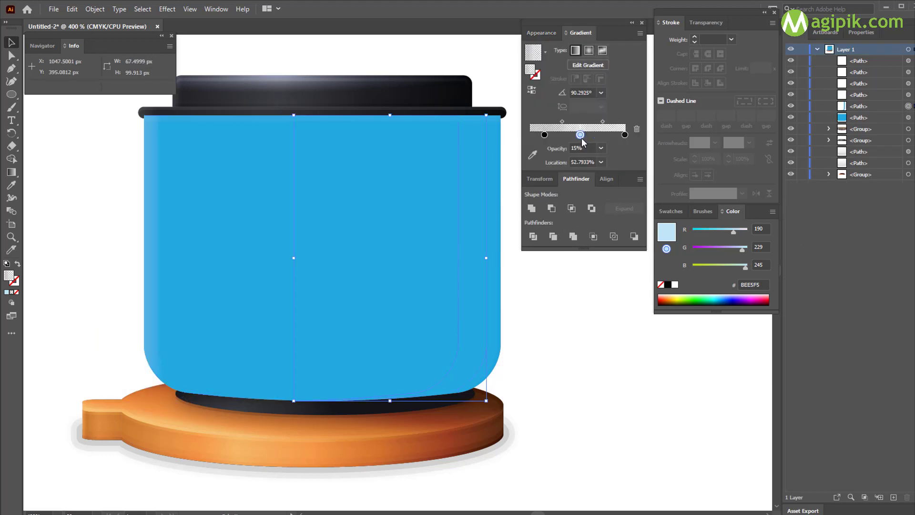
left_click(530, 135)
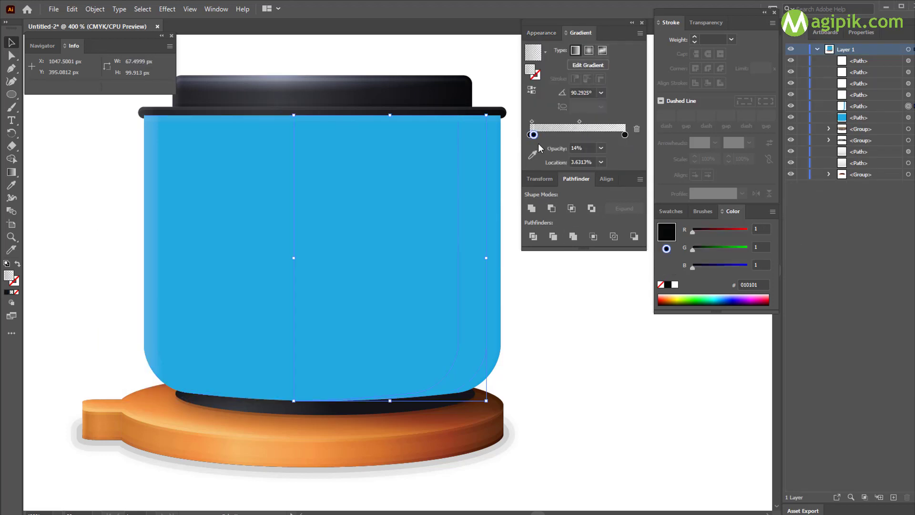
left_click(599, 148)
left_click(615, 280)
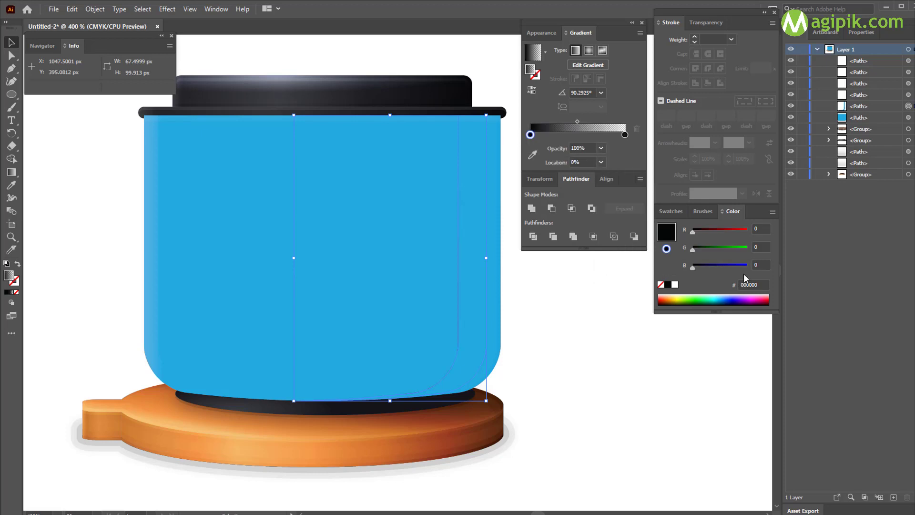
left_click(675, 285)
left_click(625, 134)
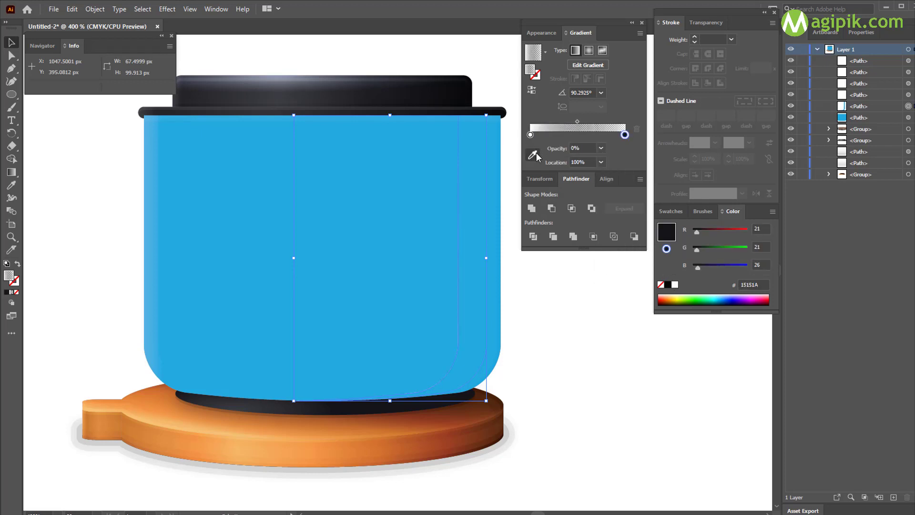
left_click(533, 154)
left_click(675, 285)
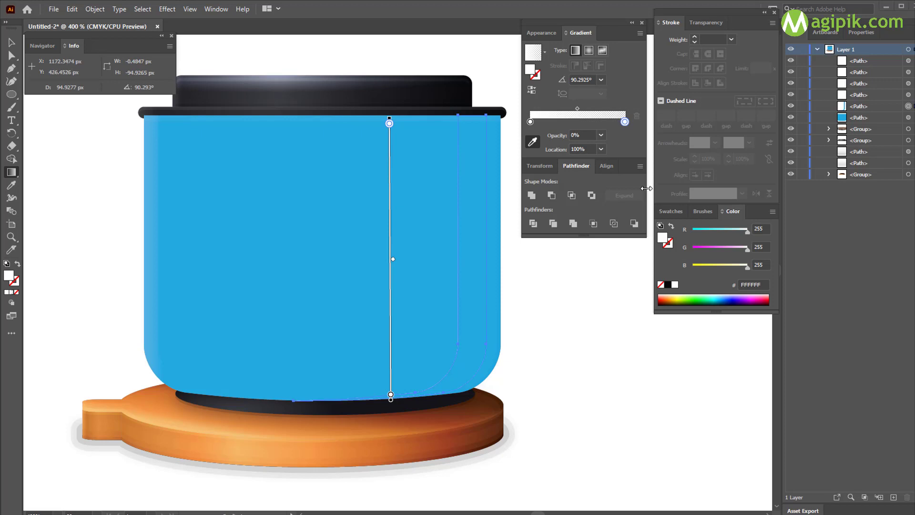
Set the end stop of the strip's gradient to 85% opacity and reselect the strip.
left_click(582, 135)
type("85")
key("Return")
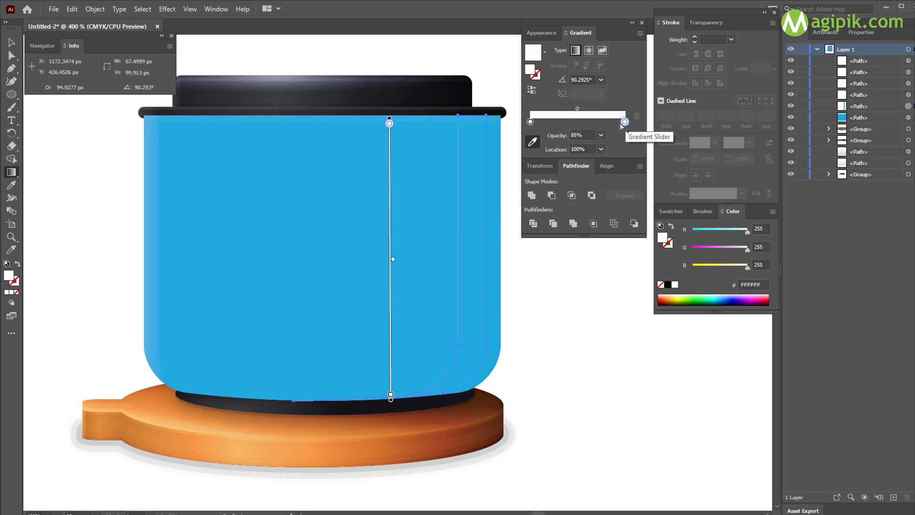
left_click(587, 135)
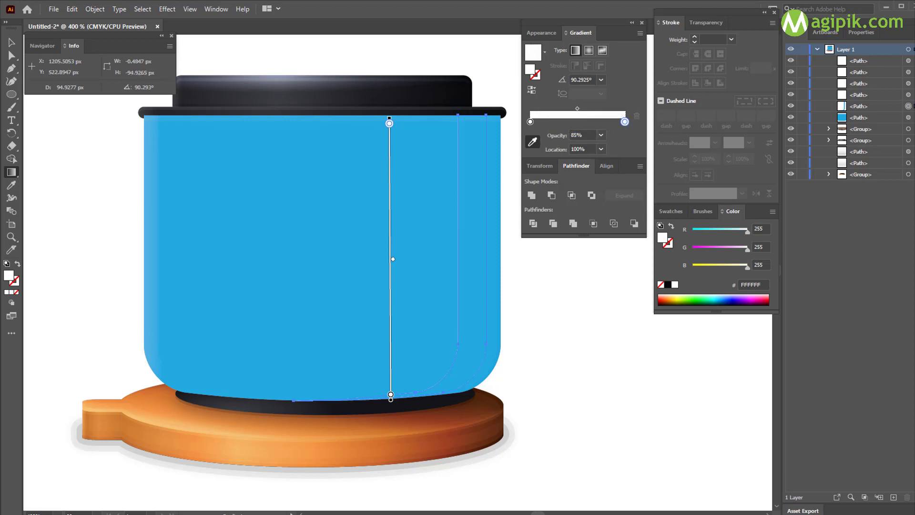
left_click(12, 45)
left_click(526, 327)
left_click(473, 271)
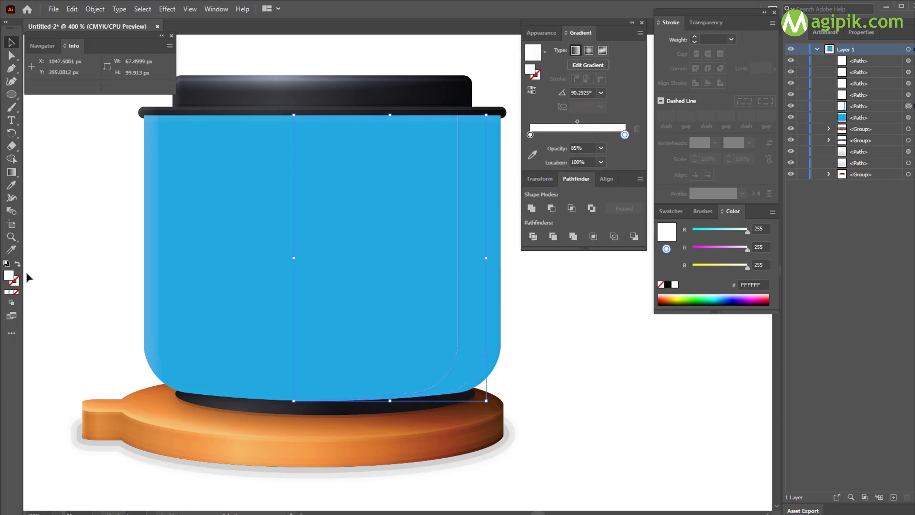
Set the opacity of the strip's blue fill to 40% with Soft Light blending.
left_click(541, 33)
left_click(575, 78)
type("40")
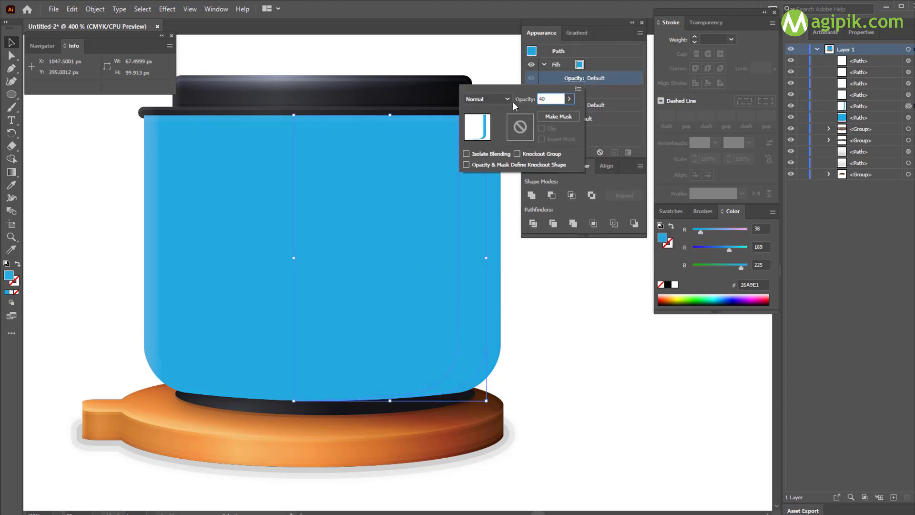
left_click(507, 98)
left_click(488, 213)
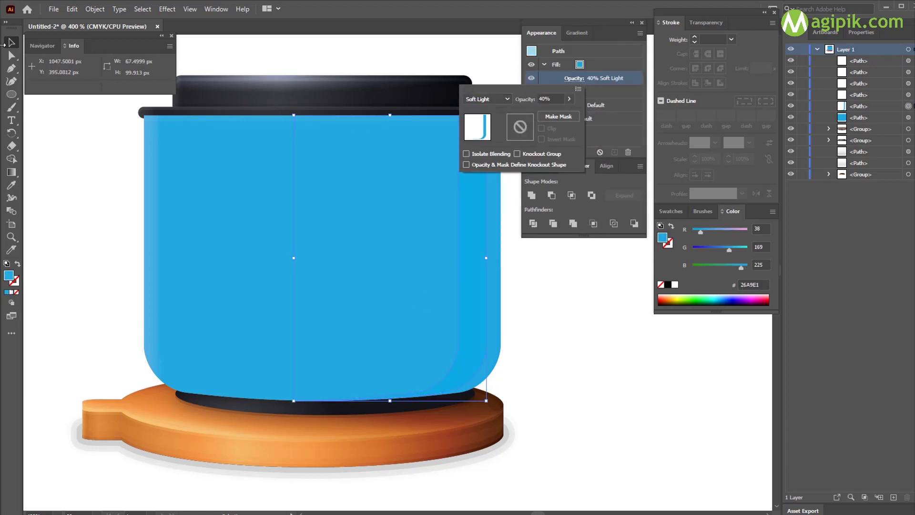
key("Return")
Apply the white-to-transparent linear gradient to the strip's fill and activate the Gradient tool.
left_click(597, 64)
left_click(577, 33)
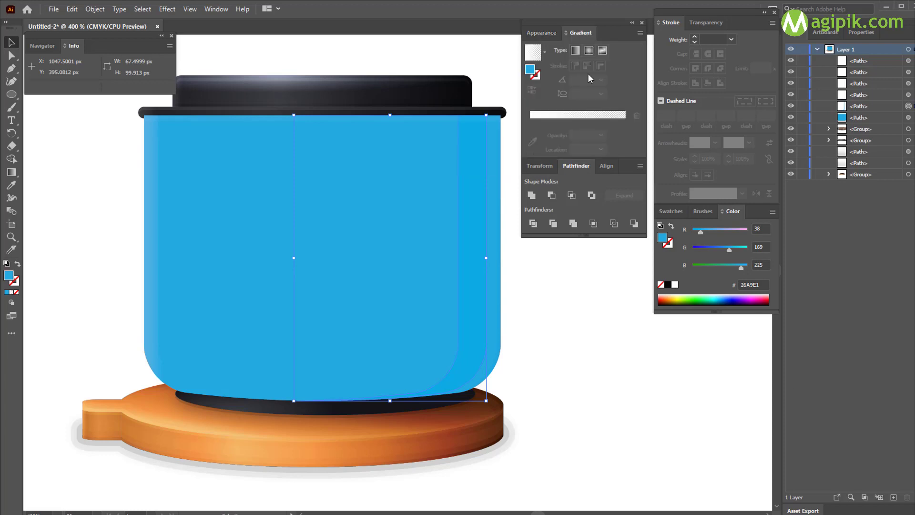
left_click(579, 116)
left_click(542, 34)
key("g")
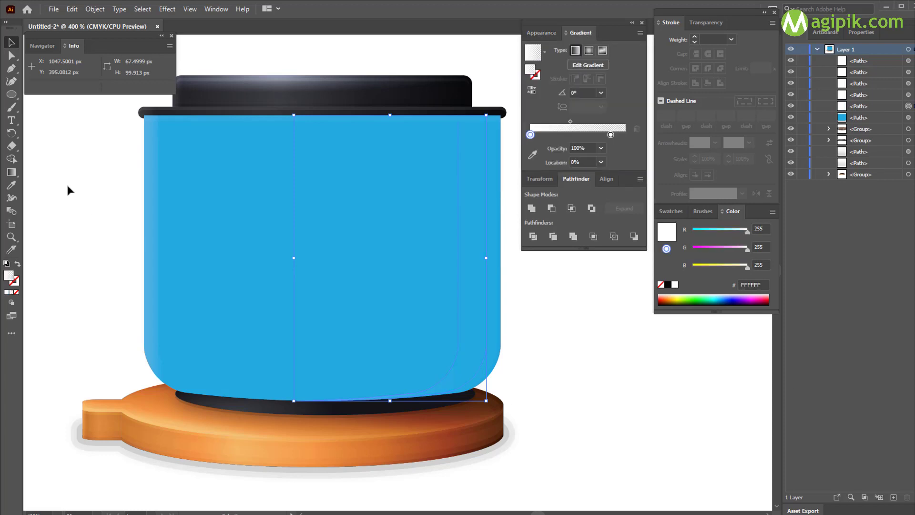
Redirect the strip's gradient vertically at about -89° so the white fades toward the bottom, and deselect the strip.
mouse_move(498, 258)
left_mouse_down()
mouse_move(265, 446)
mouse_move(296, 454)
left_mouse_up()
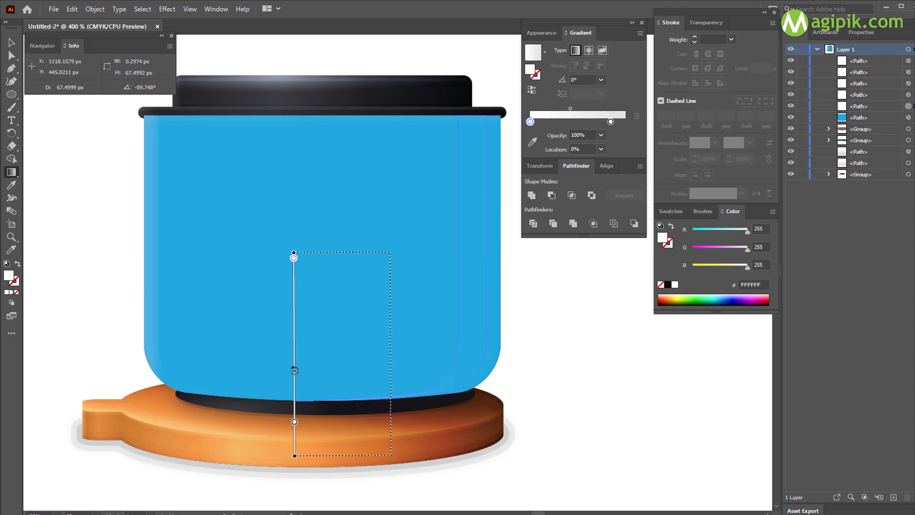
mouse_move(296, 359)
left_mouse_down()
mouse_move(390, 362)
mouse_move(465, 244)
mouse_move(389, 238)
left_mouse_up()
left_click_drag(390, 312, 387, 400)
left_click(12, 42)
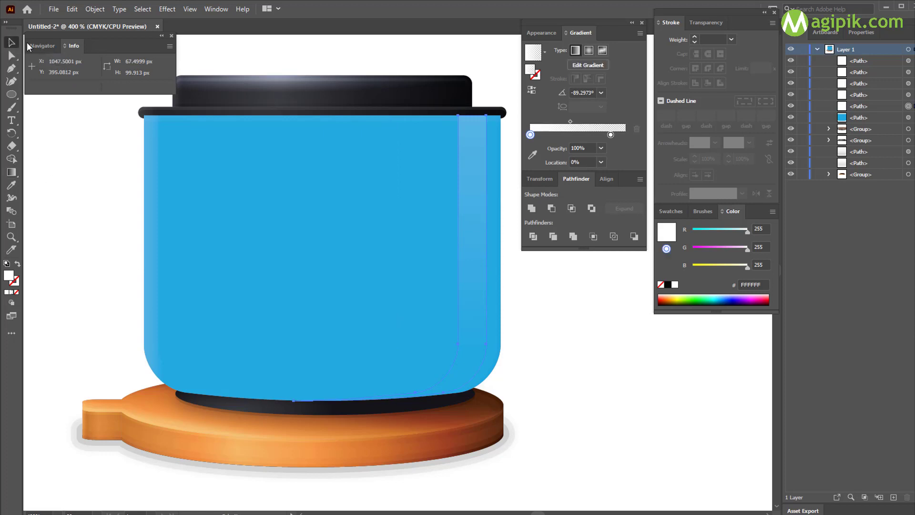
left_click(541, 32)
left_click(552, 380)
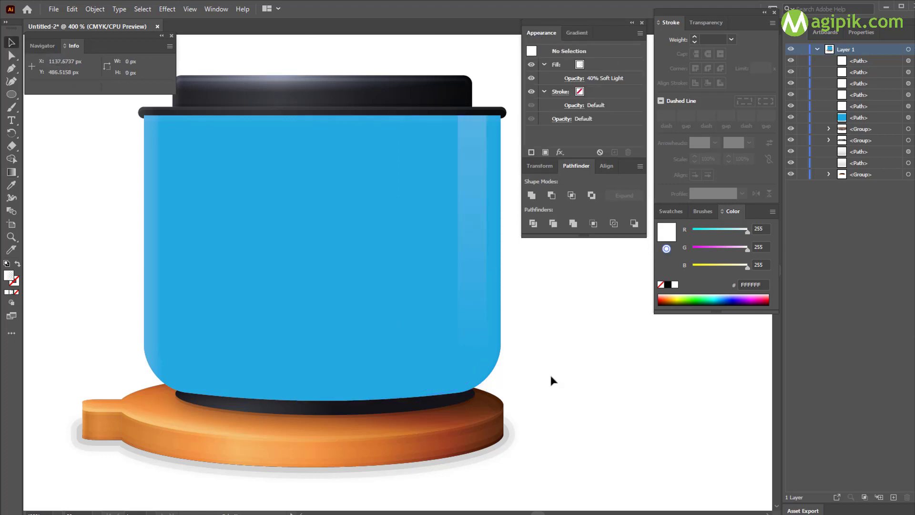
Copy the blue container body, paste two copies in front, and move the top copy 10 px to the left.
left_click(353, 292)
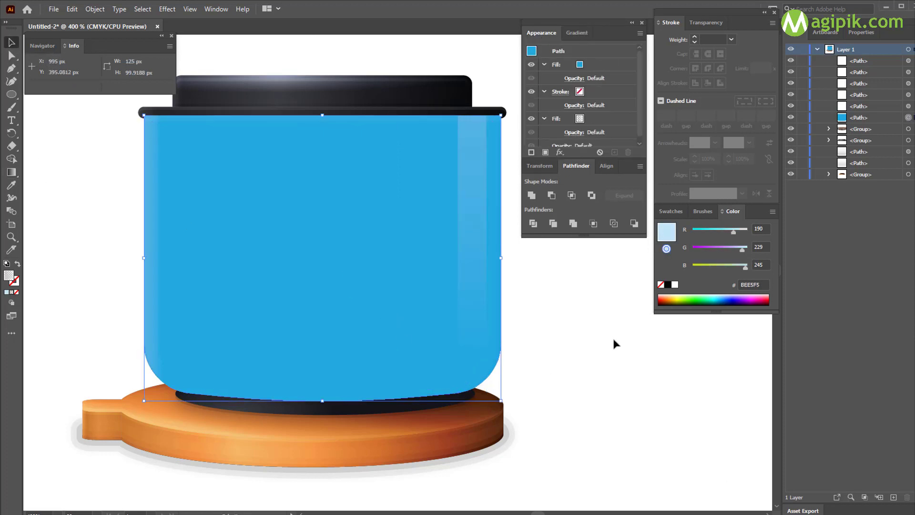
key("ctrl+c")
key("ctrl+f")
key("ctrl+f")
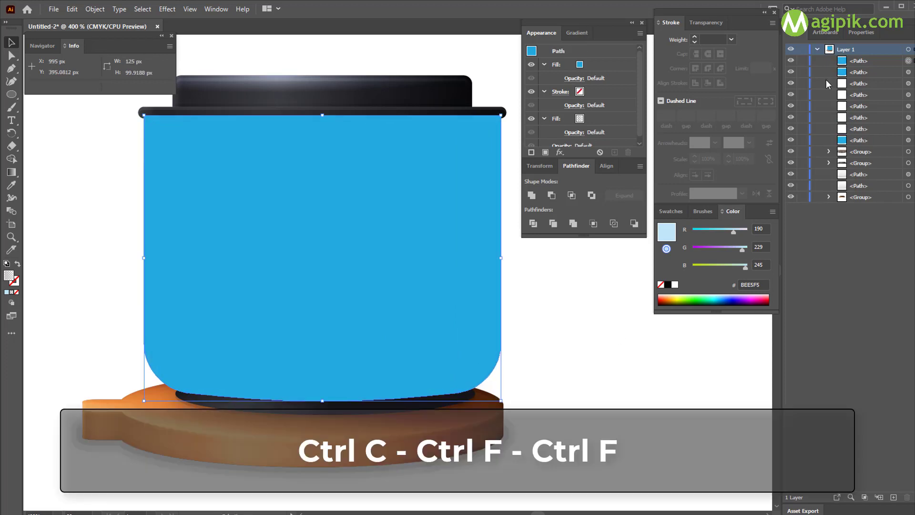
left_click(863, 35)
left_click(824, 79)
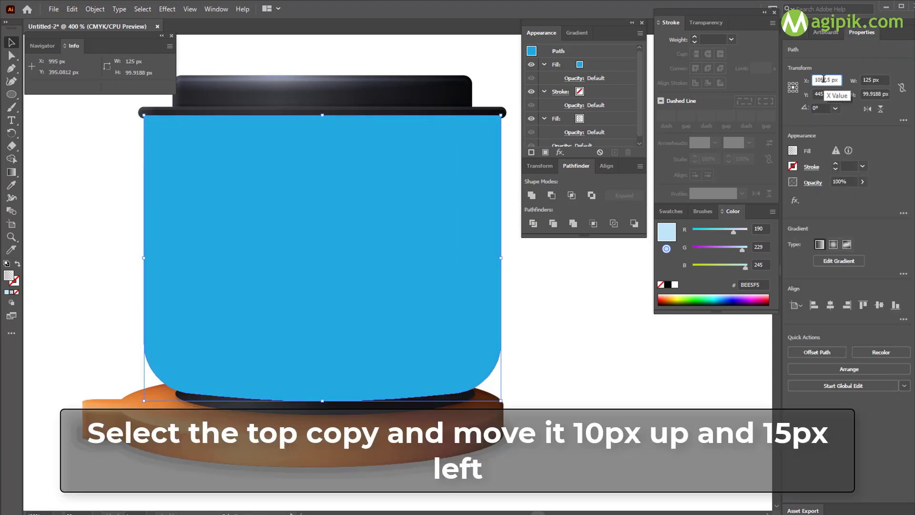
key("BackSpace")
type("4")
key("Return")
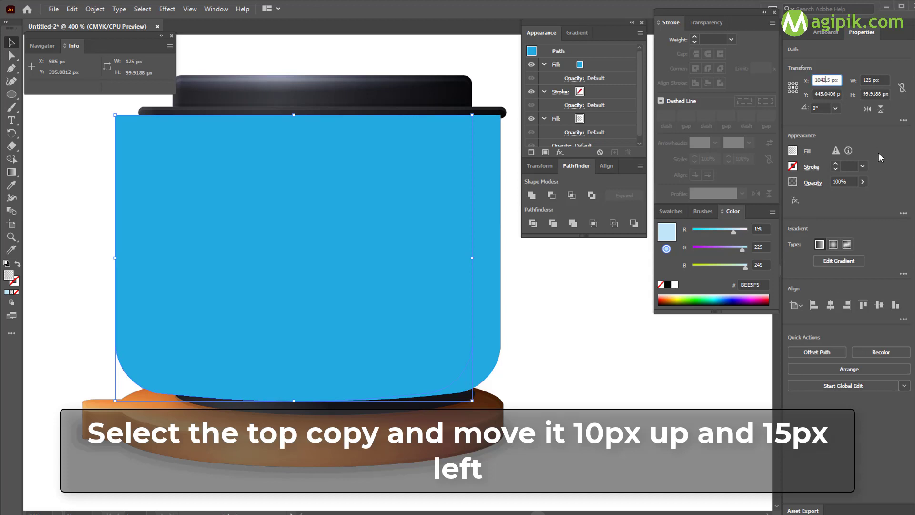
Move the top copy of the glass body to X 1042.5 px, Y 435.0406 px, and subtract it from the copy beneath.
key("Return")
left_click(822, 94)
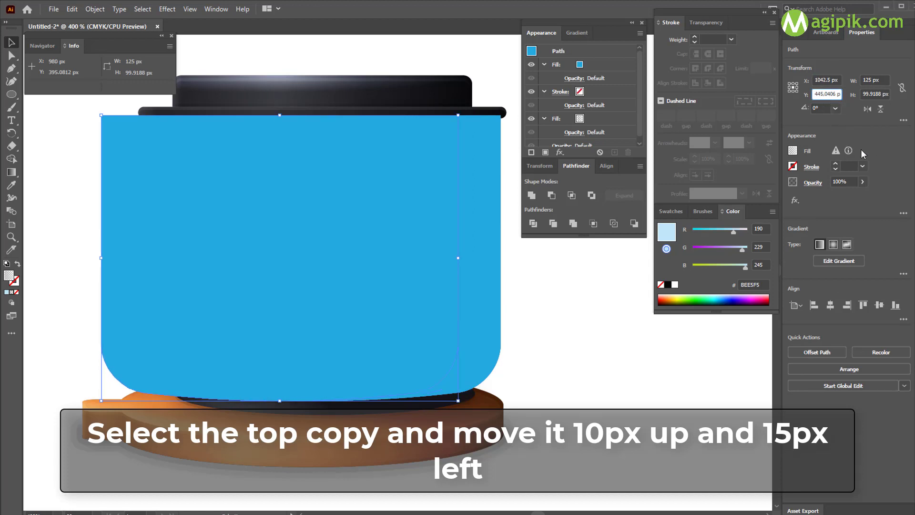
type("3")
key("Return")
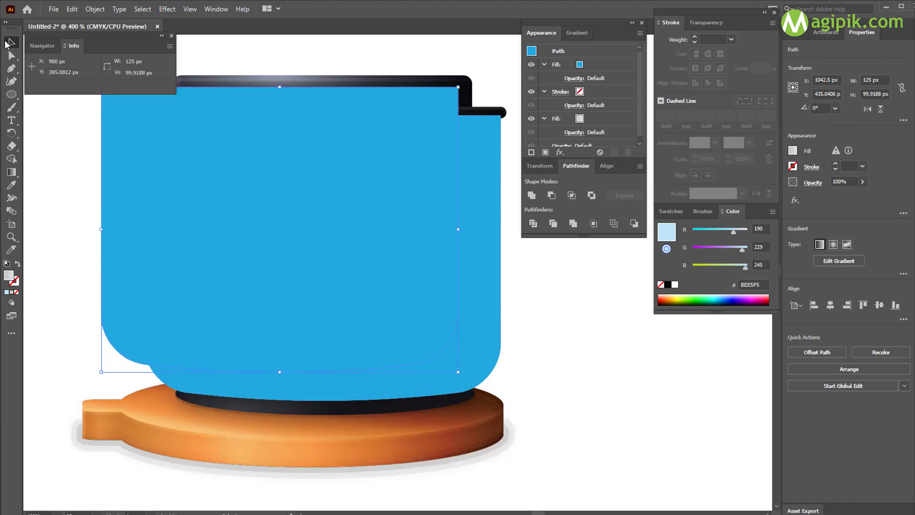
left_click(799, 35)
left_click(908, 72, "shift")
left_click(552, 196)
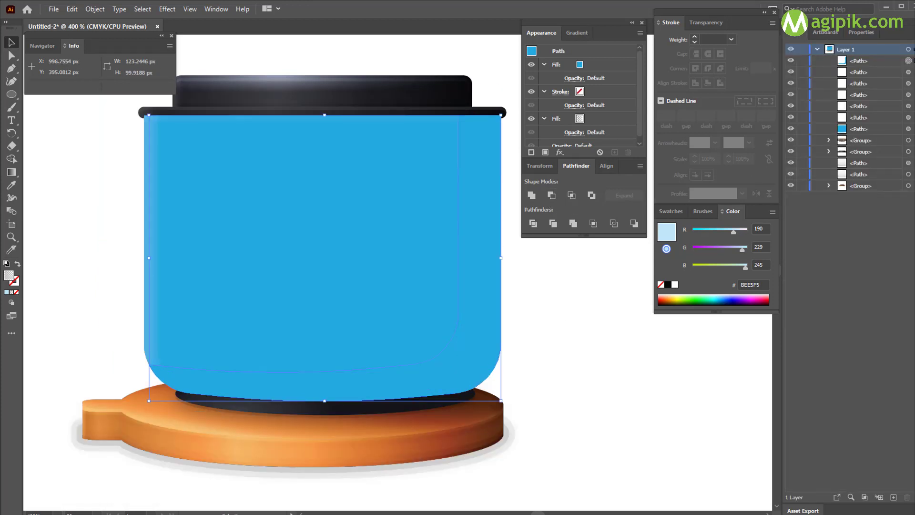
Apply the linear gradient fill to the cut-out shape and remove the gradient's end colour stop.
left_click(578, 34)
left_click(559, 127)
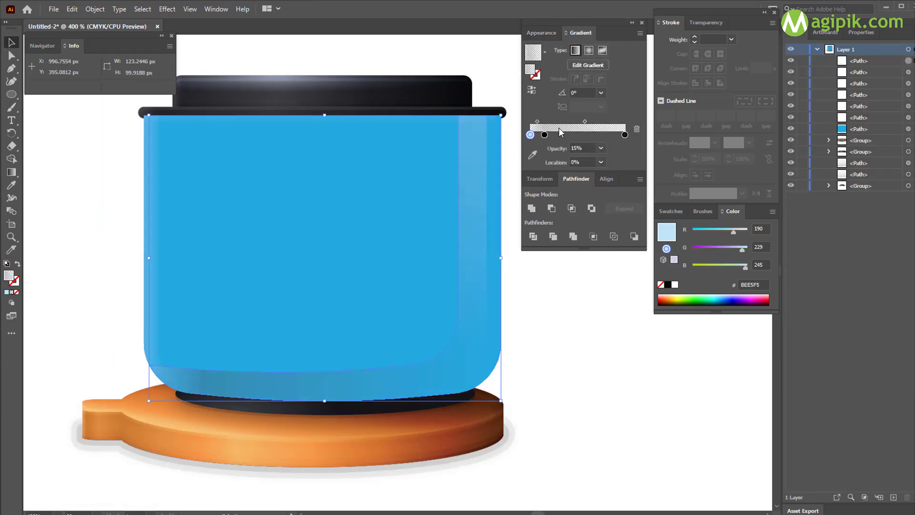
left_click_drag(626, 135, 604, 154)
Set the remaining black gradient stop to 20% location and 0% opacity, and colour the start stop black.
left_click(545, 135)
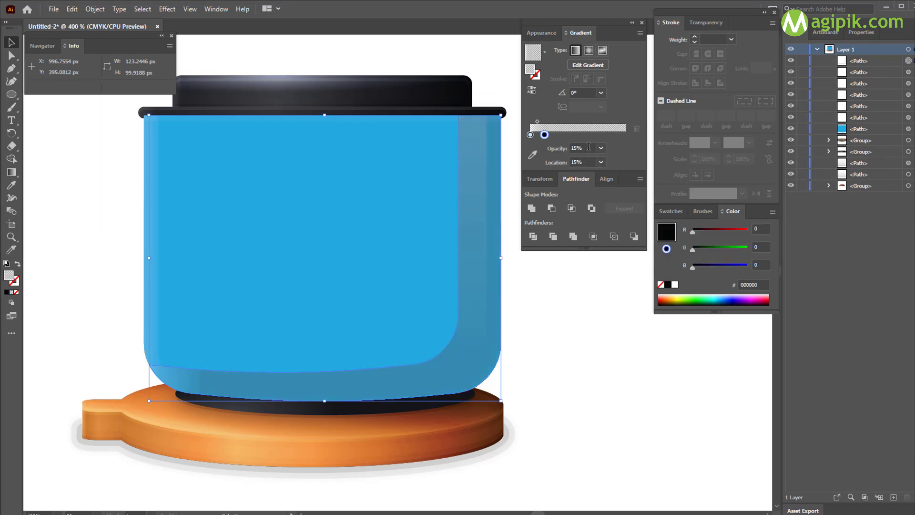
left_click(589, 147)
type("20")
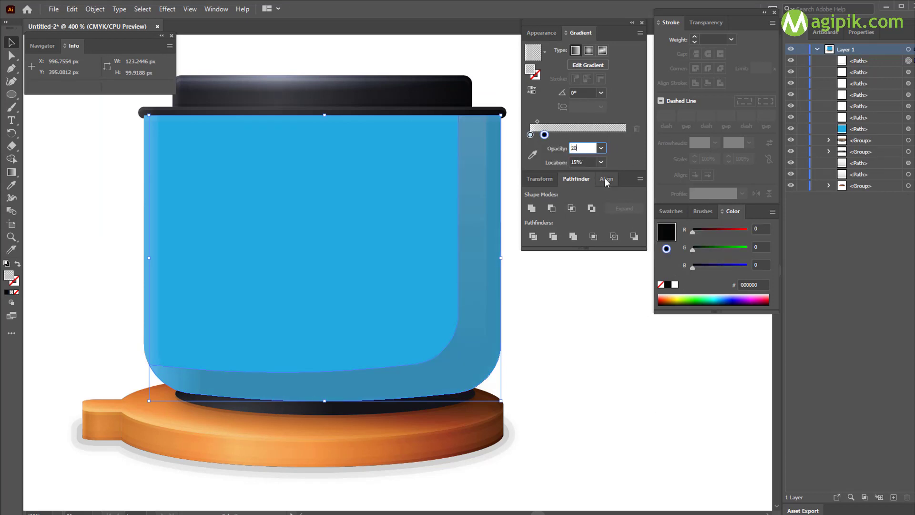
key("Tab")
type("20")
key("Return")
left_click(602, 148)
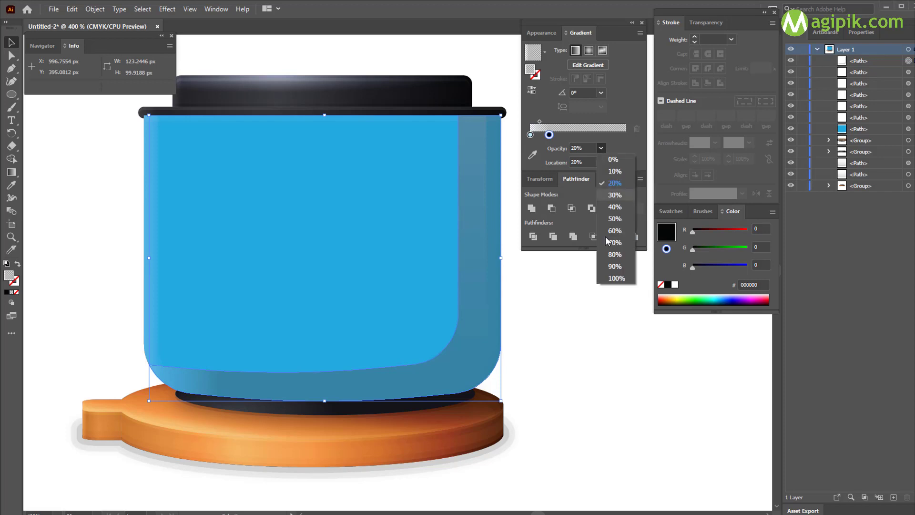
left_click(615, 165)
left_click(530, 135)
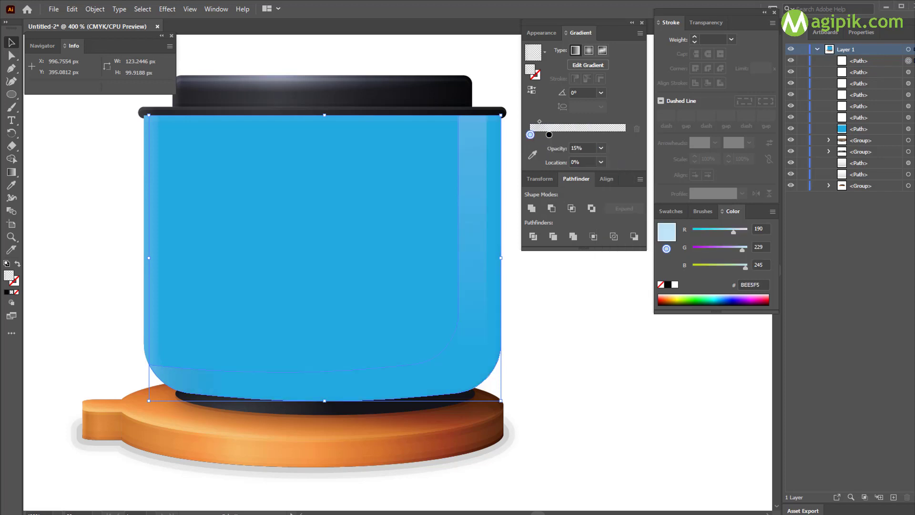
left_click(667, 285)
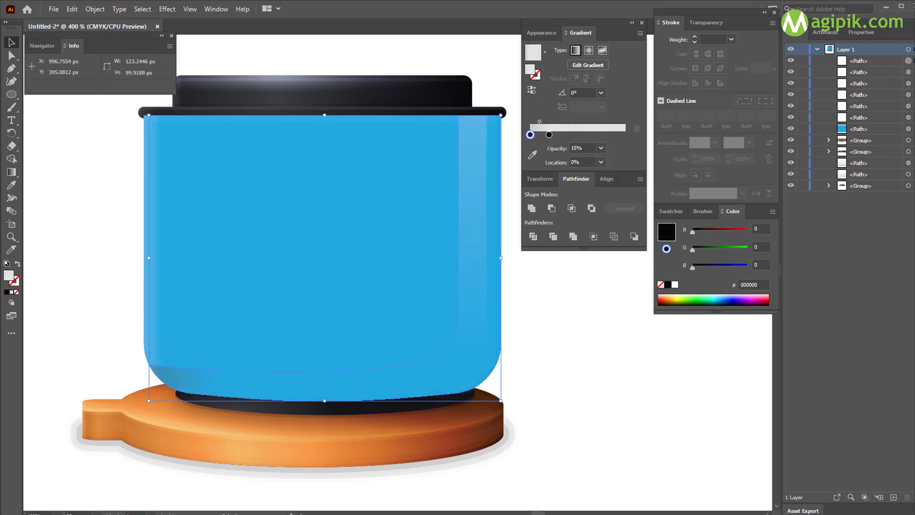
Run the gradient vertically from the jar's base up to its rim, and set the black start stop's opacity to 100%.
key("g")
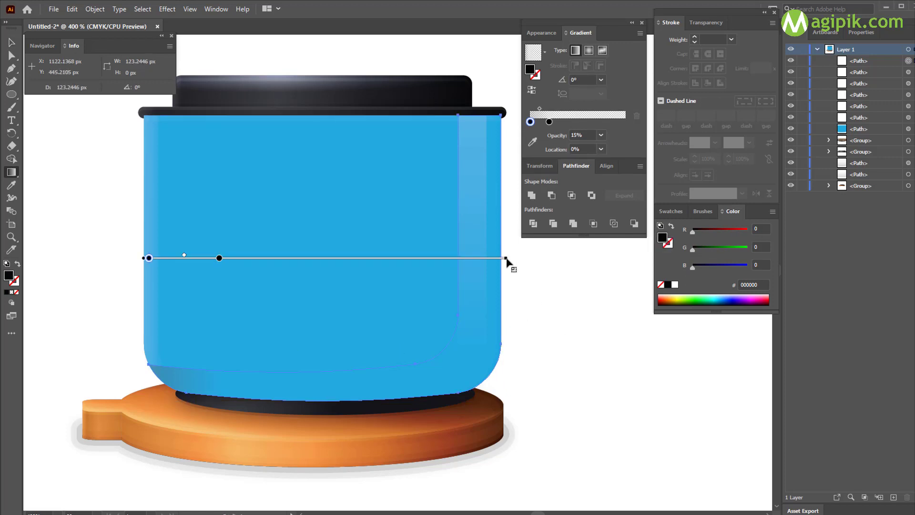
mouse_move(506, 259)
left_mouse_down()
mouse_move(258, 19)
mouse_move(147, 71)
left_mouse_up()
mouse_move(148, 258)
left_mouse_down()
mouse_move(325, 259)
mouse_move(325, 439)
left_mouse_up()
left_click_drag(325, 88, 325, 180)
mouse_move(325, 374)
left_mouse_down()
mouse_move(325, 251)
mouse_move(325, 358)
left_mouse_up()
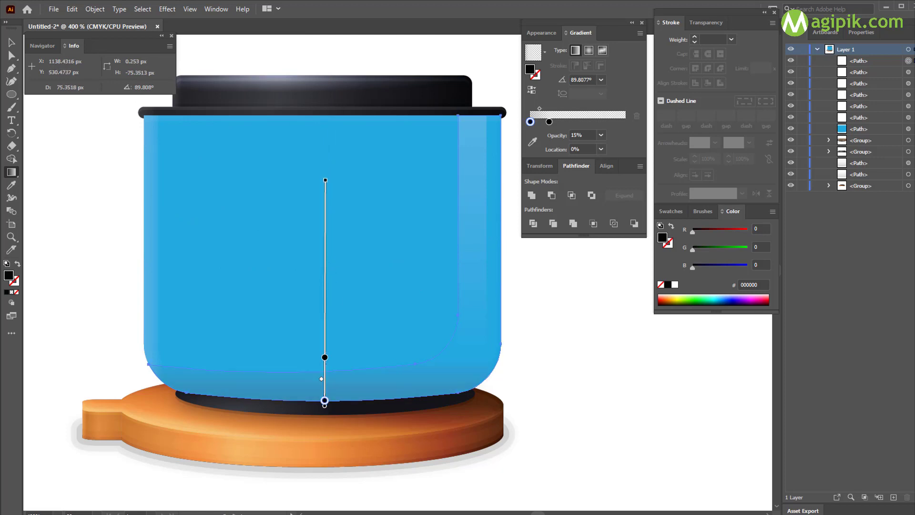
left_click_drag(326, 184, 323, 116)
left_click(601, 135)
left_click(616, 222)
key("v")
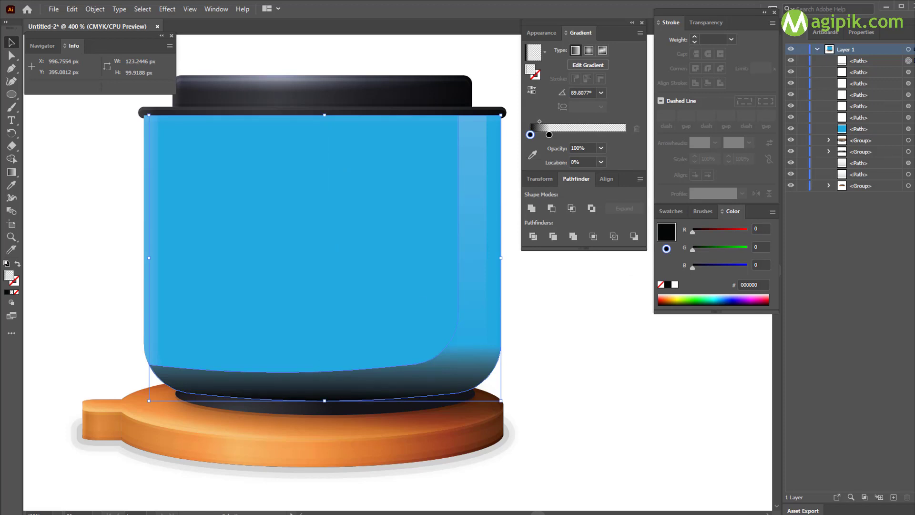
Set the shadow shape's fill to Soft Light blending at 15% opacity and deselect it.
left_click(552, 33)
left_click(575, 78)
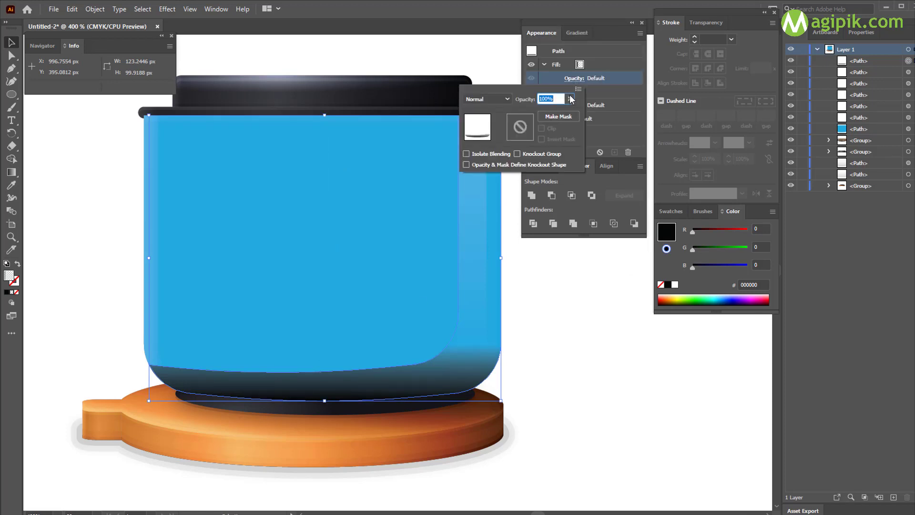
type("15")
left_click(502, 99)
left_click(497, 214)
key("ctrl+shift+a")
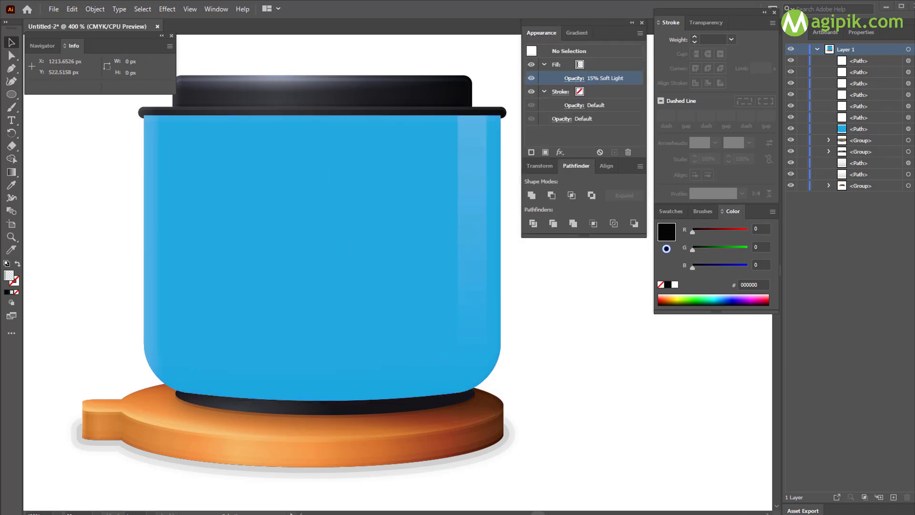
Duplicate the blue glass body in front and move the copy 10 px to the right.
left_click(370, 284)
key("ctrl+c")
key("ctrl+f")
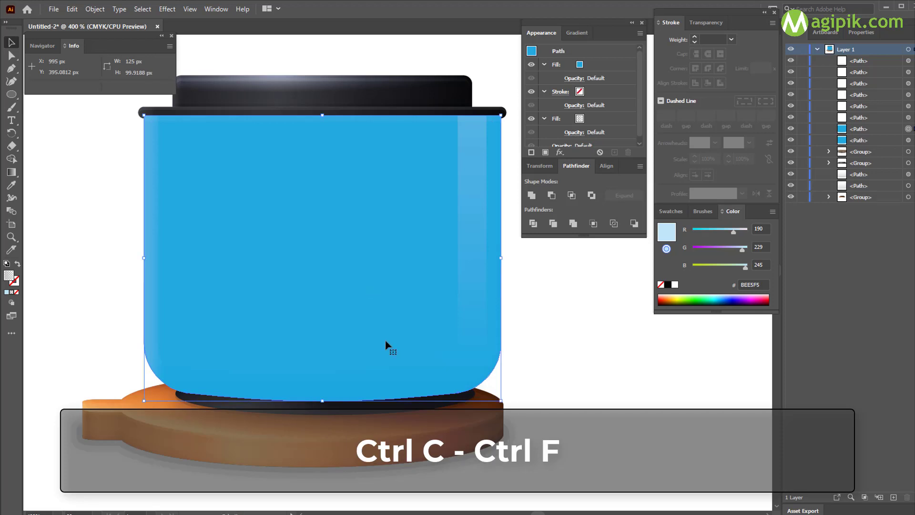
left_click(862, 32)
left_click(838, 80)
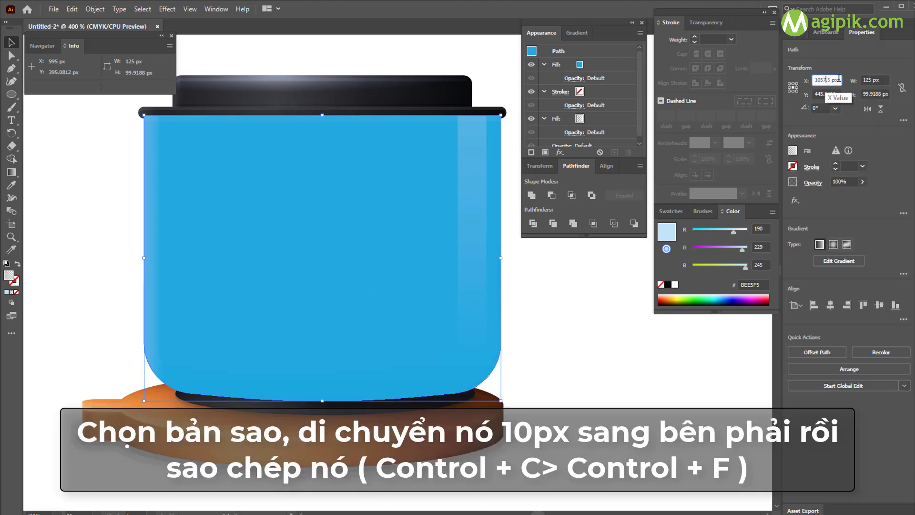
key("Return")
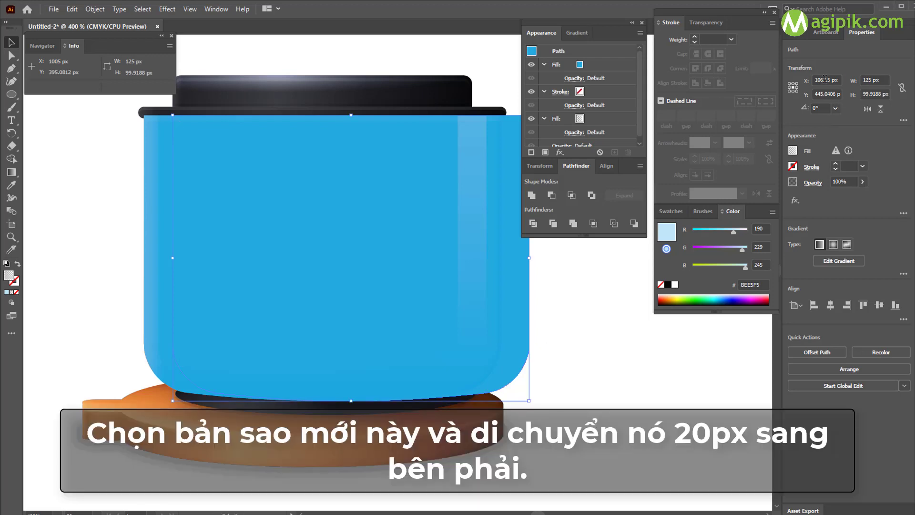
Duplicate the shifted copy, move the new one another 20 px to the right, and subtract it from the copy beneath.
left_click(824, 80)
type("8")
key("Return")
left_click(799, 35)
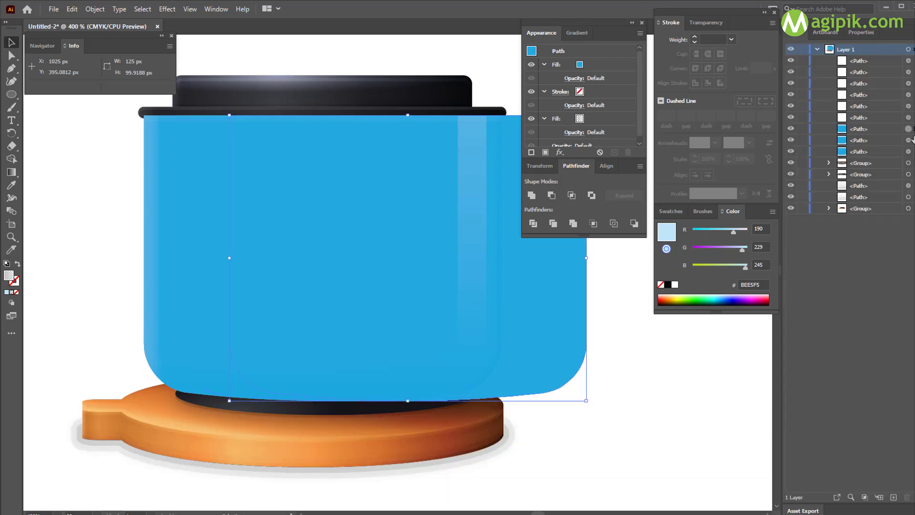
left_click(909, 140, "shift")
left_click(552, 195)
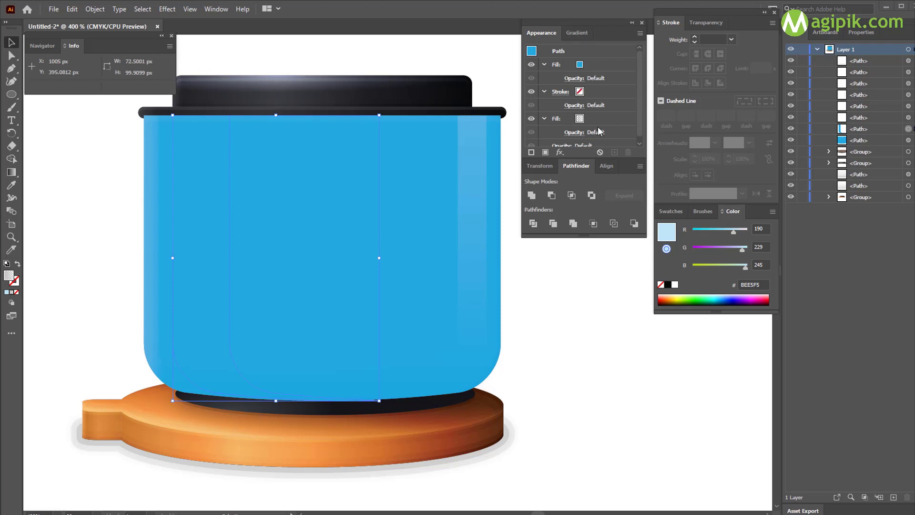
Fill the cut-out highlight strip with a gradient whose stops are both white, with the start stop at 100% opacity.
left_click(578, 32)
left_click(533, 52)
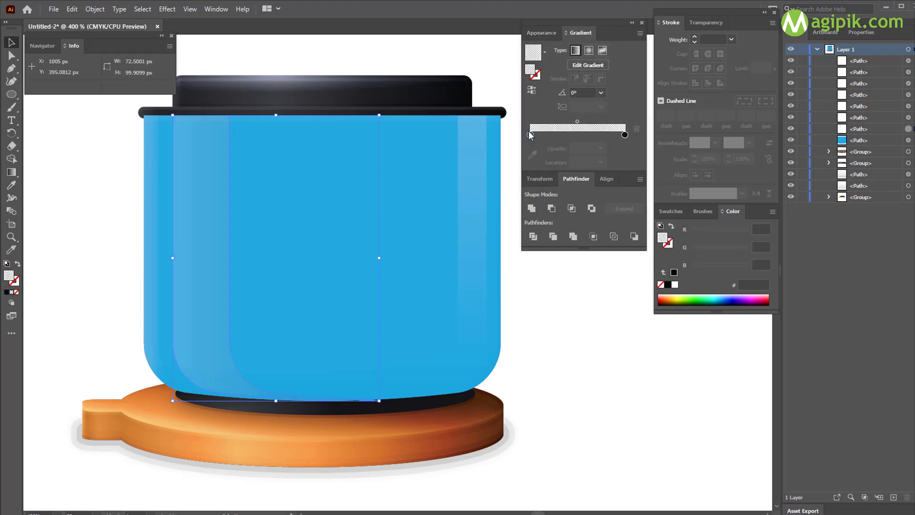
left_click(530, 135)
left_click(676, 285)
left_click(625, 123)
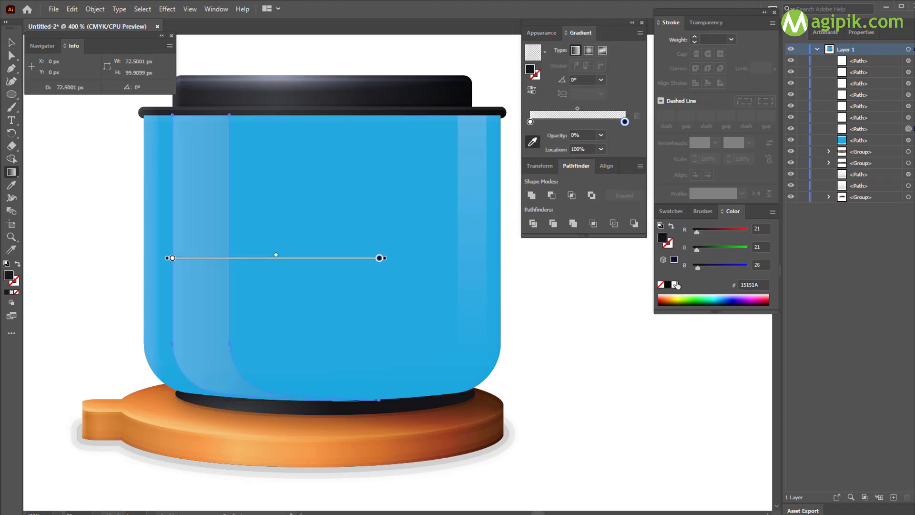
left_click(675, 285)
left_click(530, 122)
left_click(601, 135)
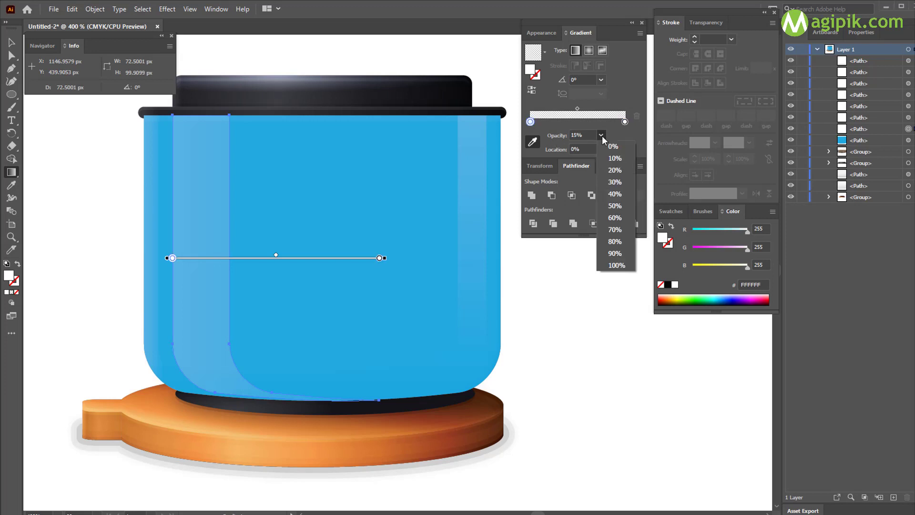
left_click(609, 263)
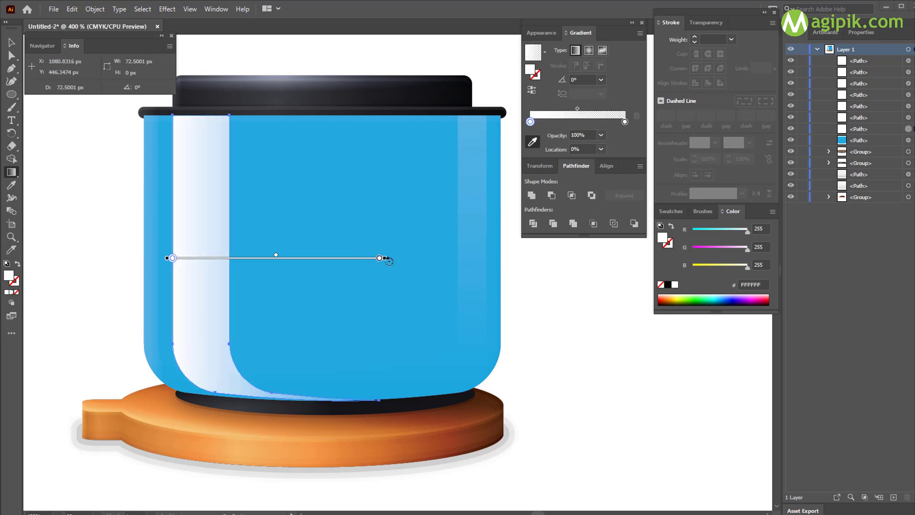
Run the highlight strip's white gradient vertically, from opaque at the jar's base to transparent at the rim.
mouse_move(390, 260)
left_mouse_down()
mouse_move(195, 49)
mouse_move(174, 46)
left_mouse_up()
mouse_move(276, 192)
left_mouse_down()
mouse_move(275, 329)
mouse_move(271, 113)
left_mouse_up()
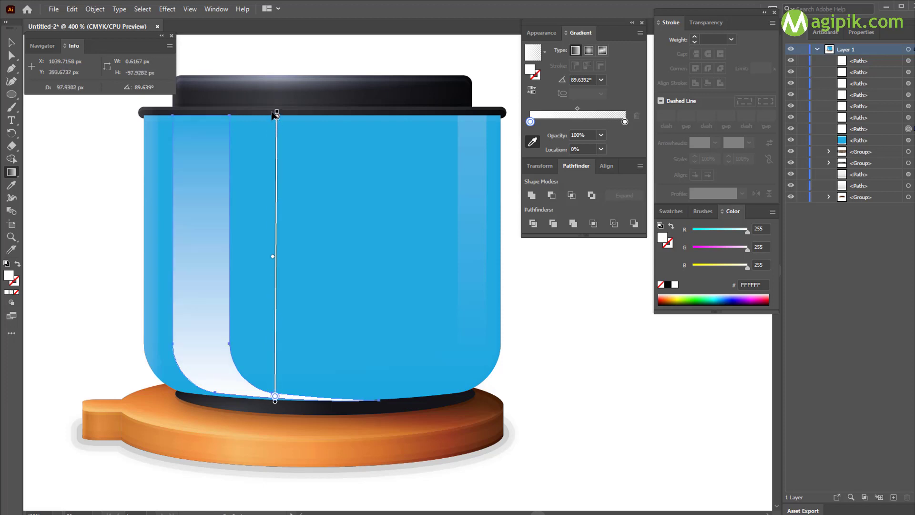
key("v")
Set the highlight strip's fill opacity to 8% and deselect it.
left_click(542, 32)
left_click(575, 78)
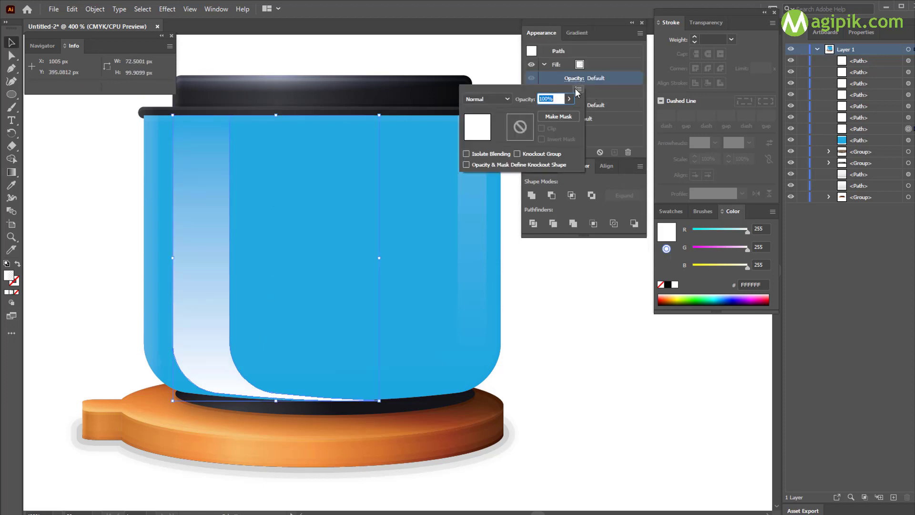
type("8")
key("Return")
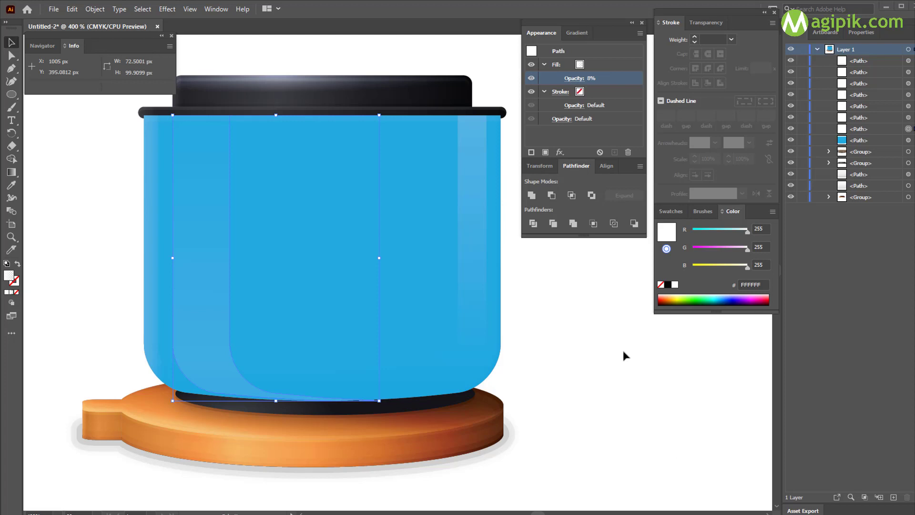
left_click(624, 355)
Delete the gradient fill from the blue glass body and set its solid blue fill to 5% opacity.
left_click(327, 292)
left_click(602, 122)
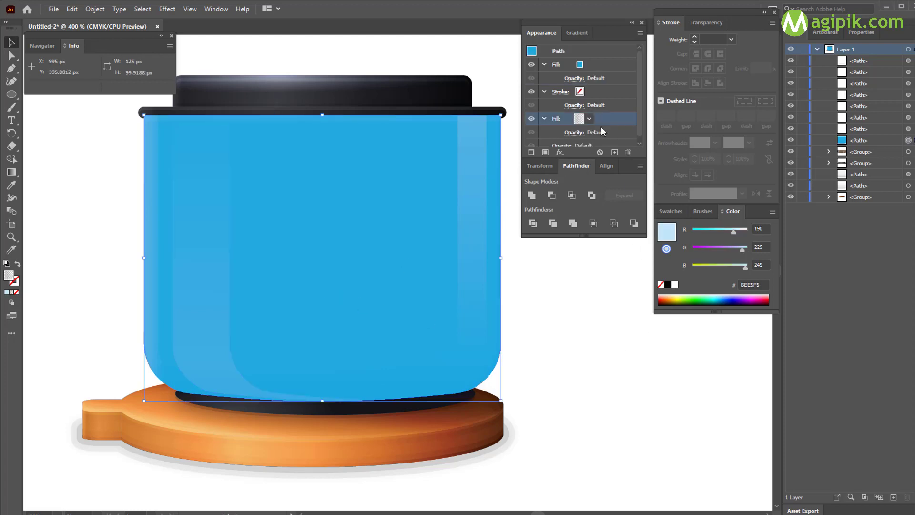
left_click(628, 152)
left_click(575, 78)
type("5")
key("Return")
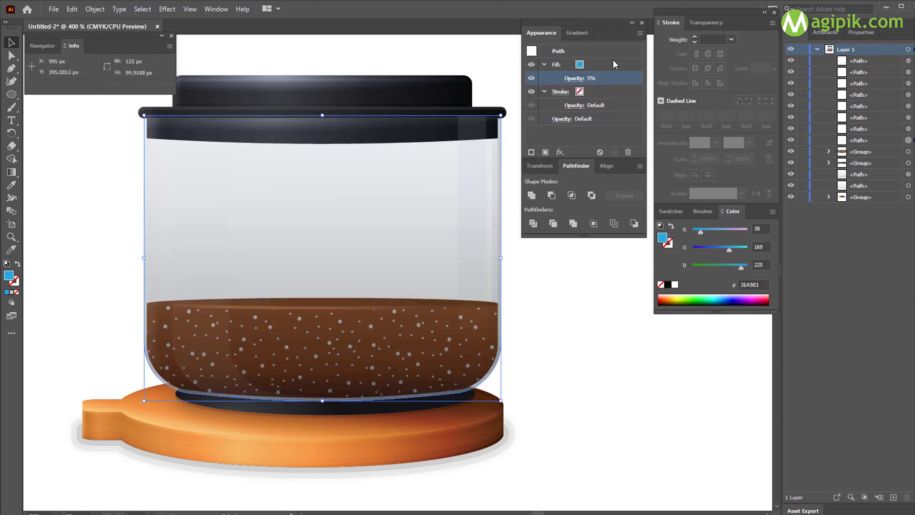
Add a second fill to the glass body, using a gradient from opaque light blue to fully transparent light blue.
left_click(613, 62)
left_click(615, 152)
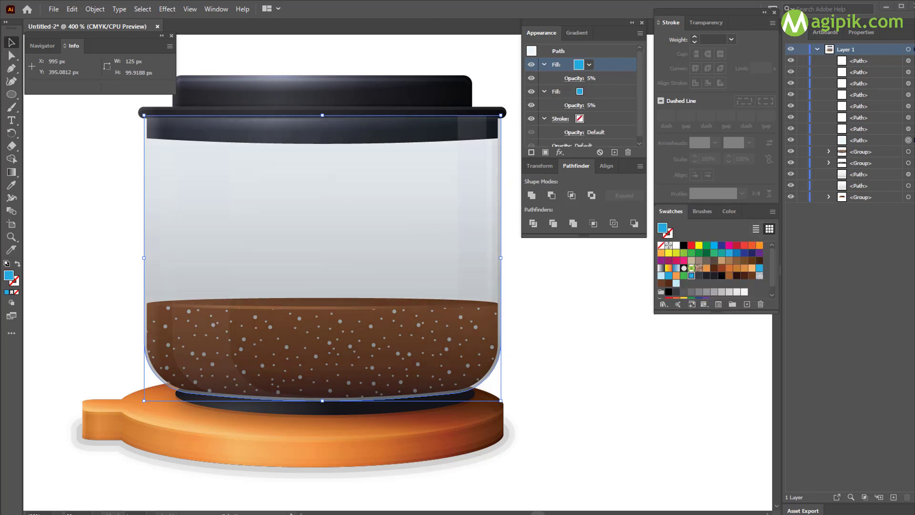
left_click(578, 32)
left_click(533, 52)
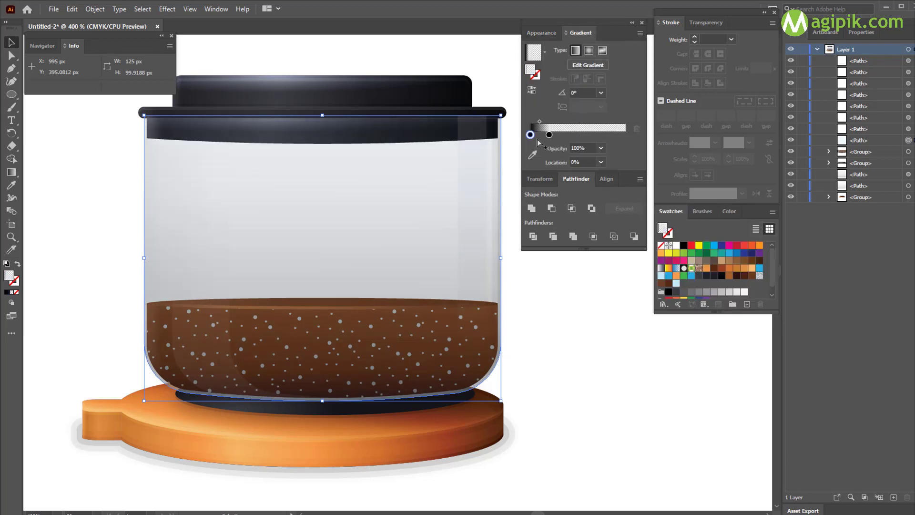
left_click(625, 134)
left_click(533, 155)
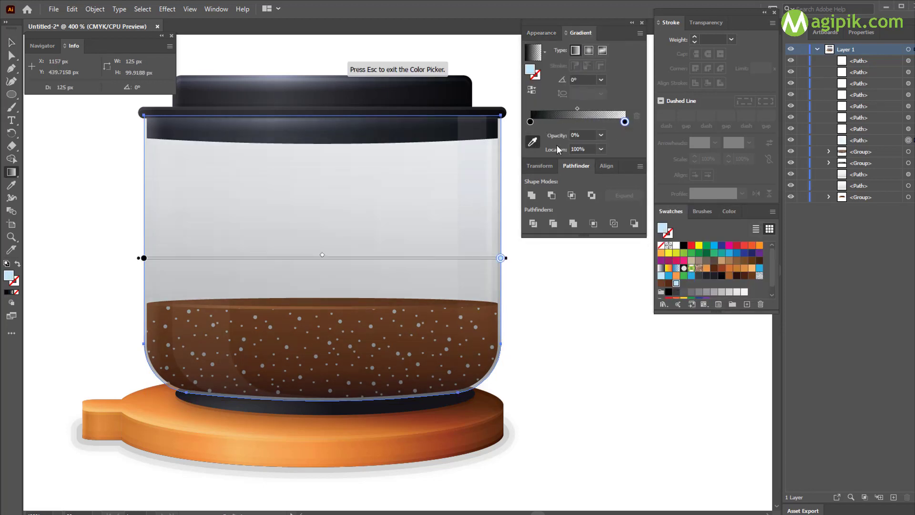
left_click(676, 284)
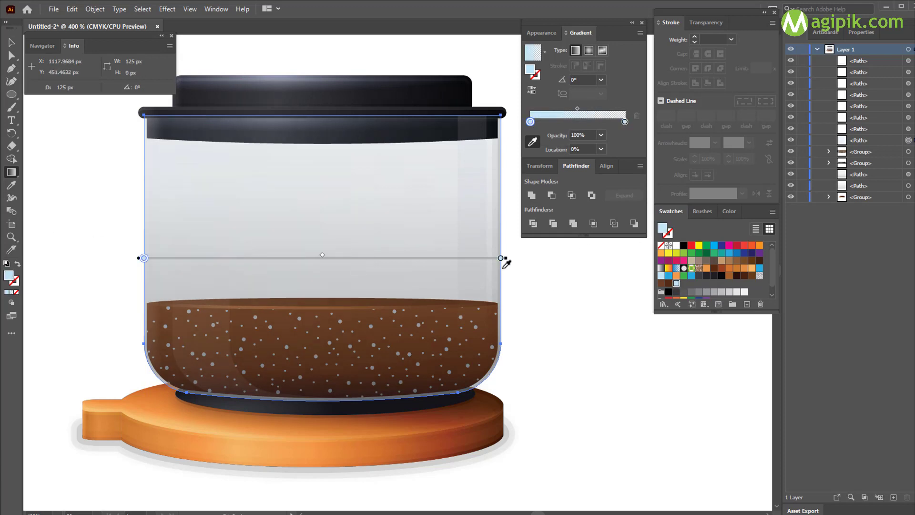
Set the light blue gradient to a 90° angle and shift its midpoint toward the jar's base.
mouse_move(504, 260)
left_mouse_down()
mouse_move(289, 162)
mouse_move(145, 153)
left_mouse_up()
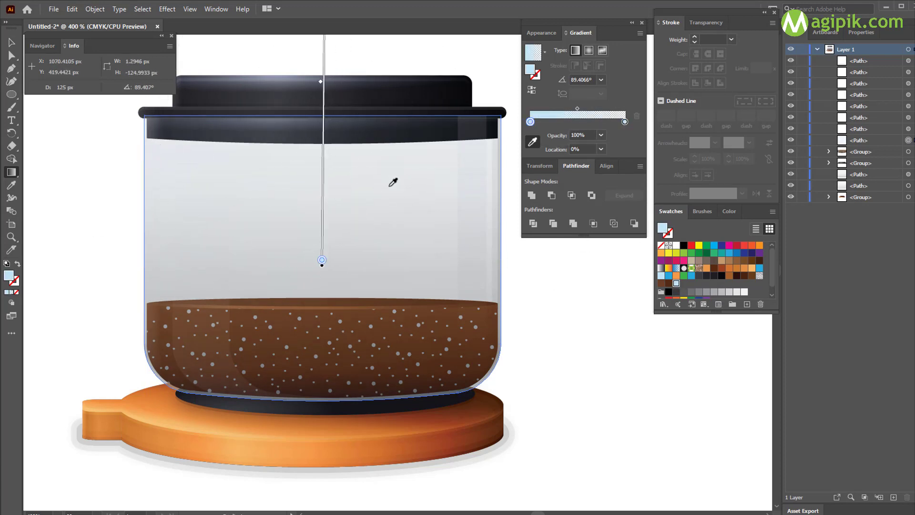
left_click(601, 80)
left_click(618, 138)
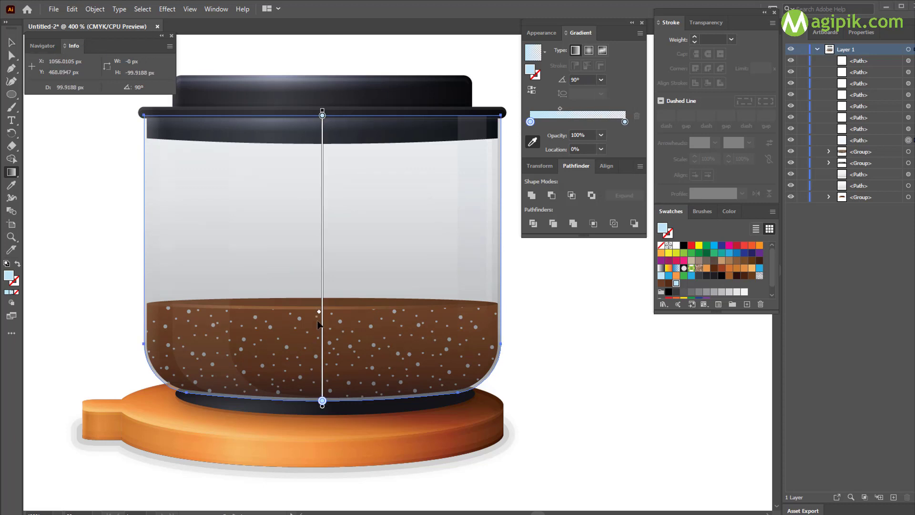
left_click(547, 34)
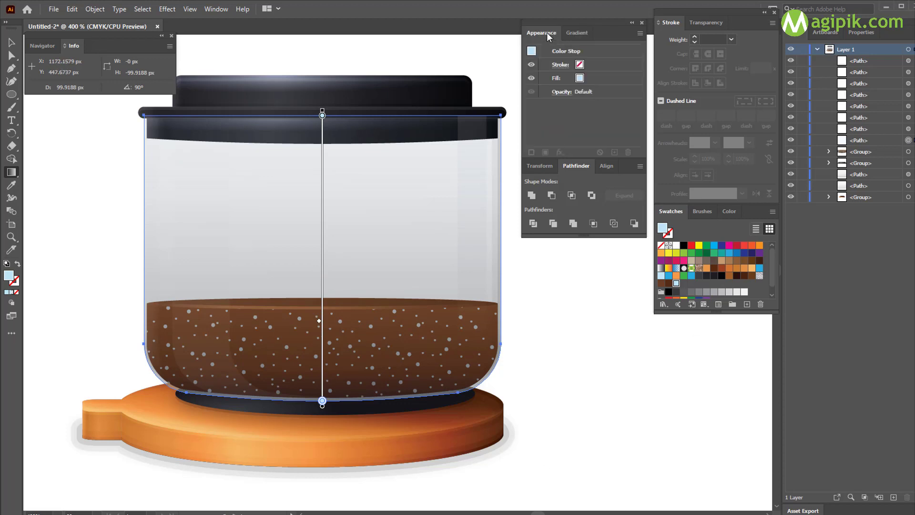
Set the opacity of the glass body's light blue gradient fill to 20% and deselect the shape.
key("v")
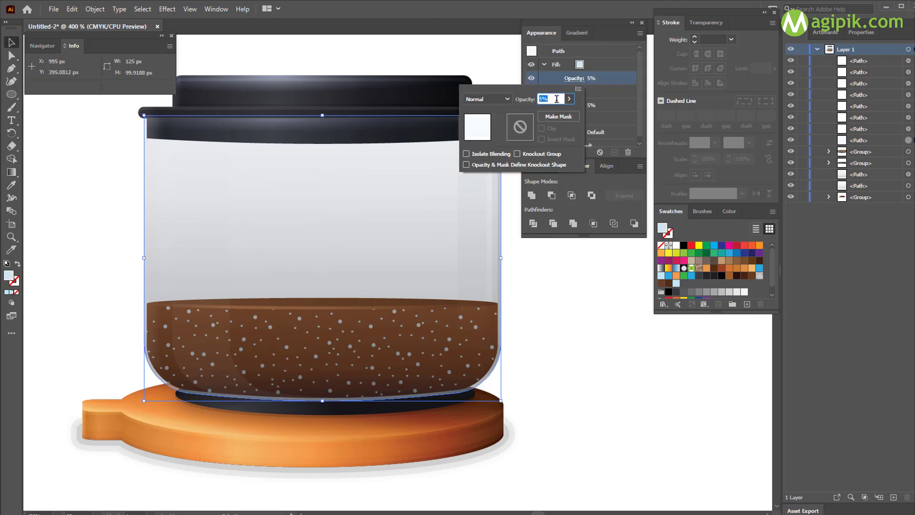
key("Return")
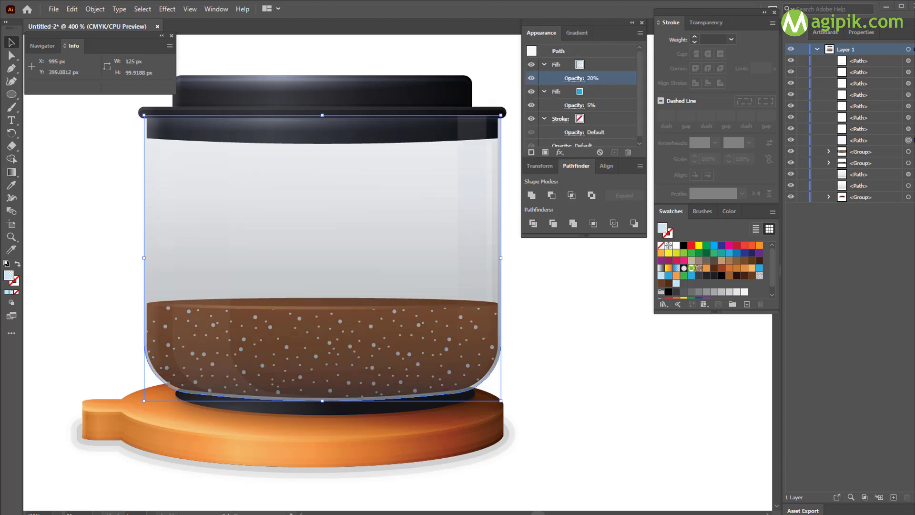
left_click(593, 360)
scroll(422, 313, "up", 5)
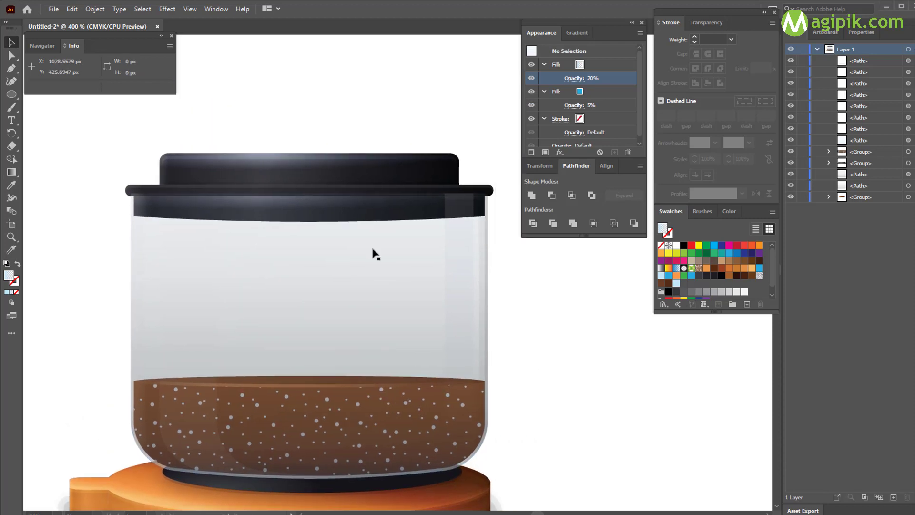
Select all the shapes that form the glass body and set their overall height to 98 px.
left_click(367, 188)
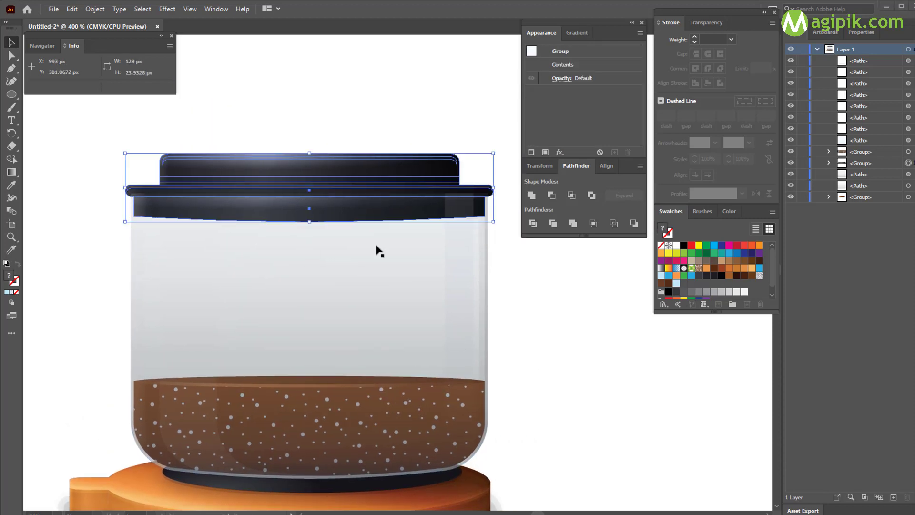
left_click_drag(86, 252, 519, 305)
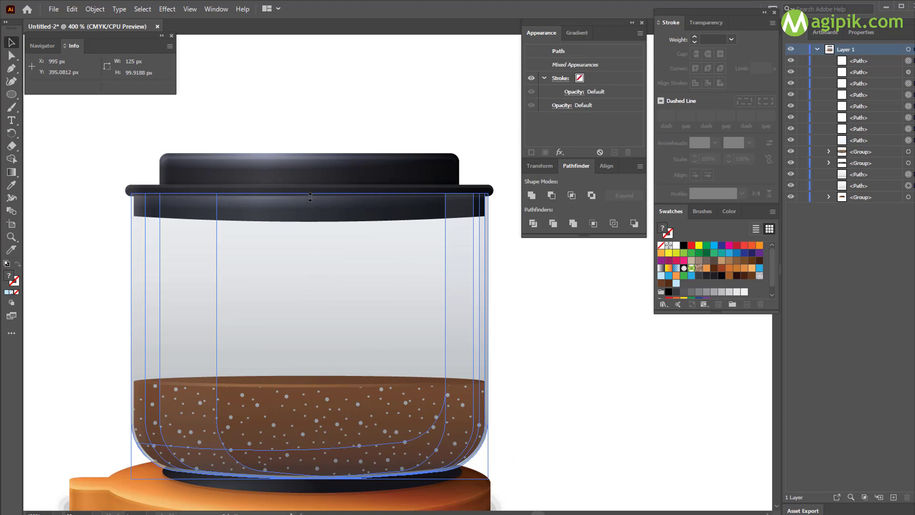
mouse_move(310, 197)
left_mouse_down()
mouse_move(310, 208)
mouse_move(311, 194)
left_mouse_up()
scroll(310, 193, "up", 1)
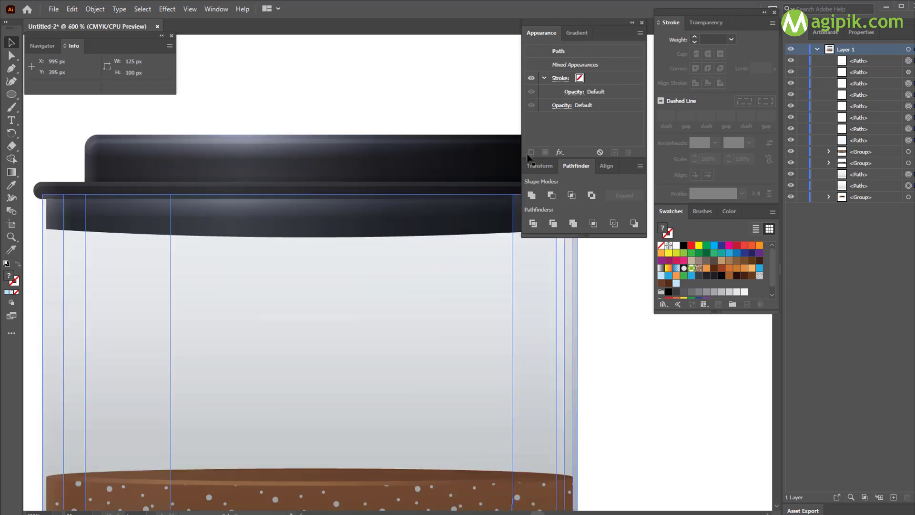
left_click(862, 32)
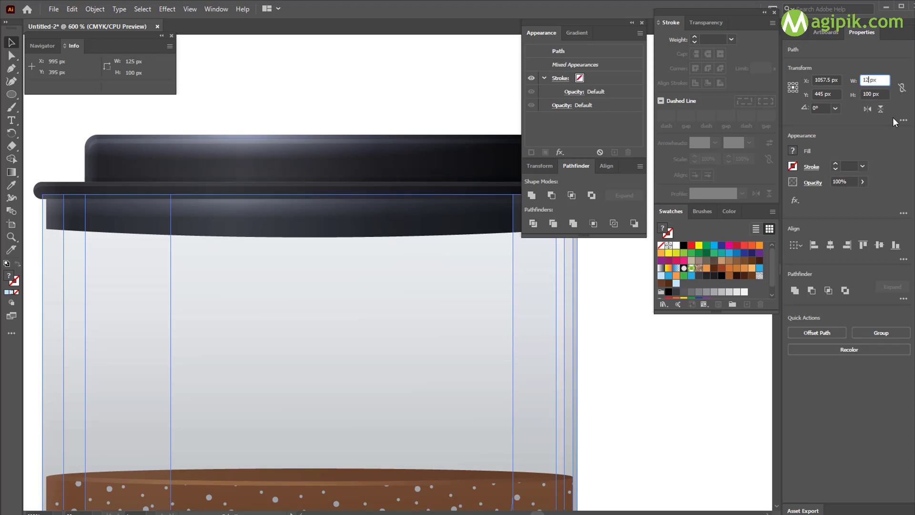
left_click(871, 94)
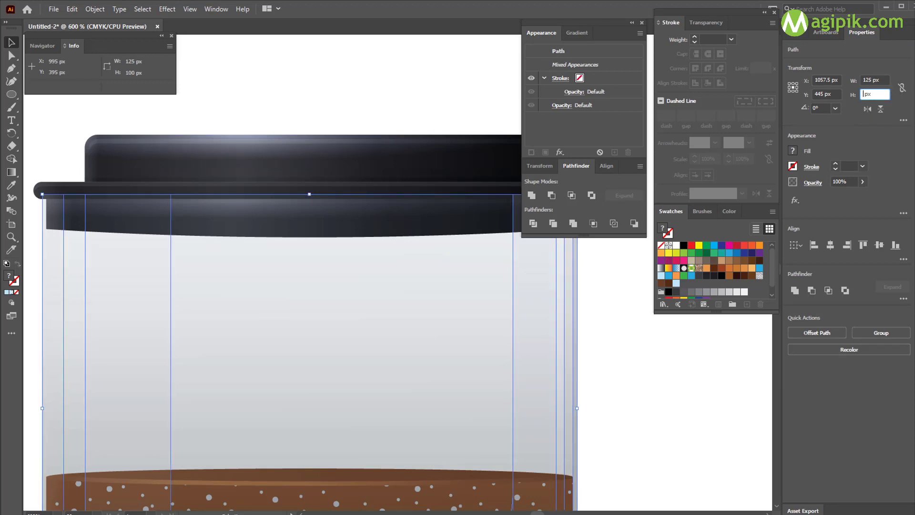
type("99")
key("Return")
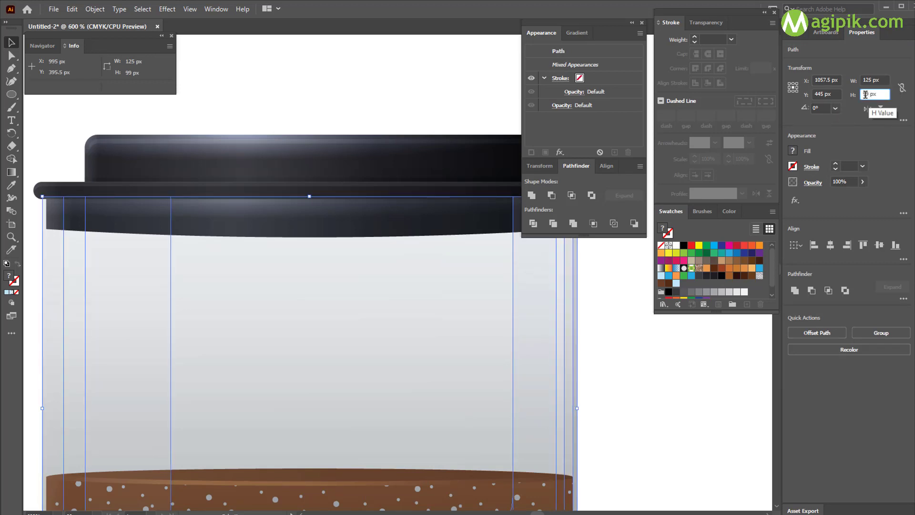
left_click(605, 293)
key("ctrl+minus")
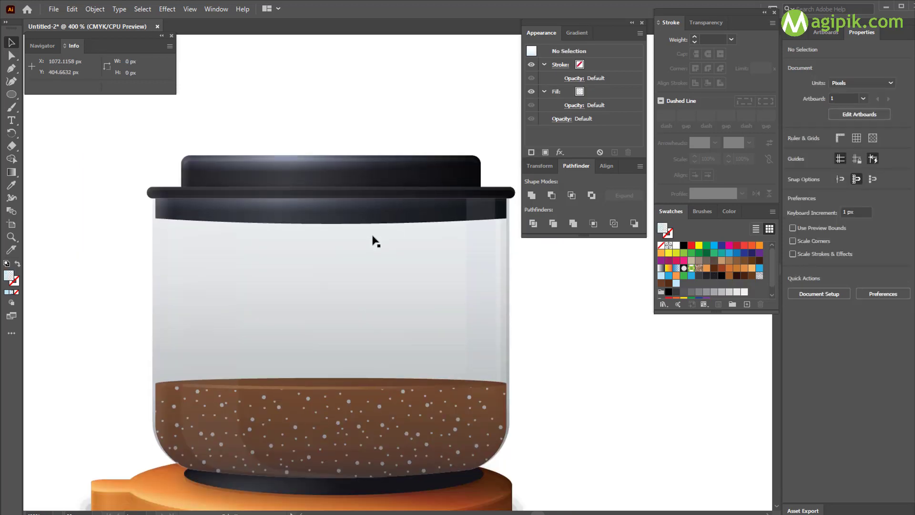
Draw a rectangle 10 px wide and 65 px high on the left side of the glass as a reflection.
scroll(553, 269, "down", 3)
scroll(590, 305, "left", 1)
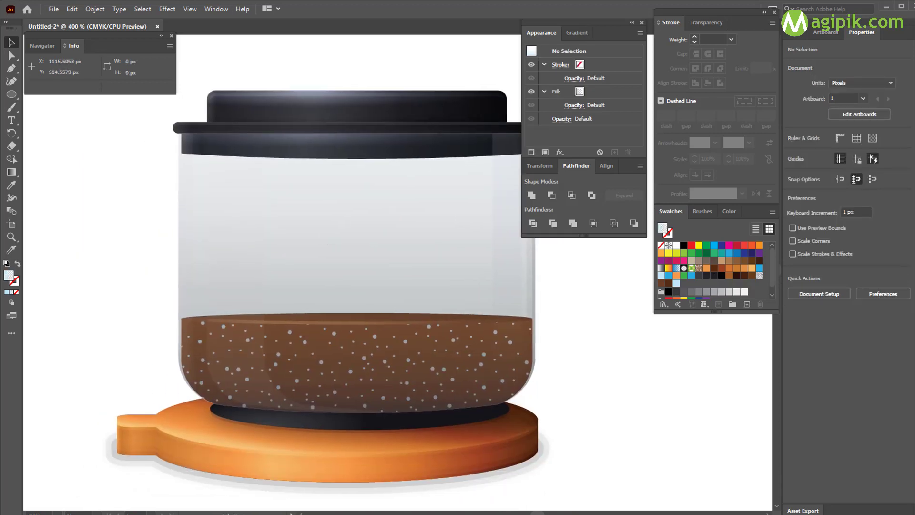
left_click_drag(12, 94, 45, 94)
left_click(245, 227)
type("10")
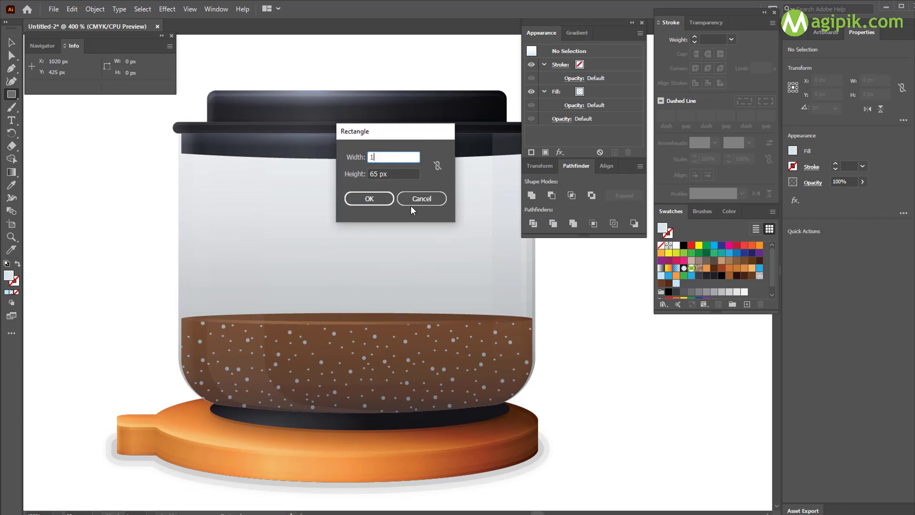
key("Tab")
left_click(370, 199)
left_click(10, 43)
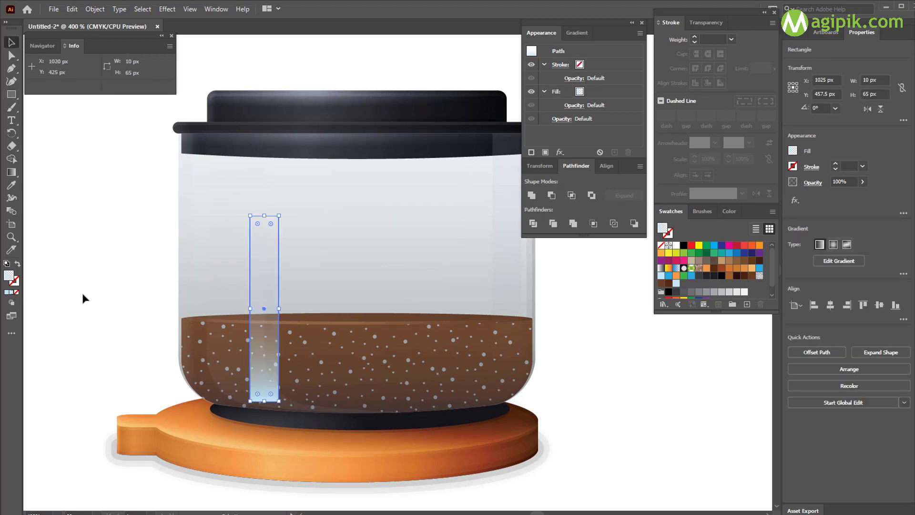
Fill the thin rectangle with white, move it closer to the glass's left edge, and set its fill opacity to 3%.
left_click(677, 245)
left_click_drag(269, 324, 240, 281)
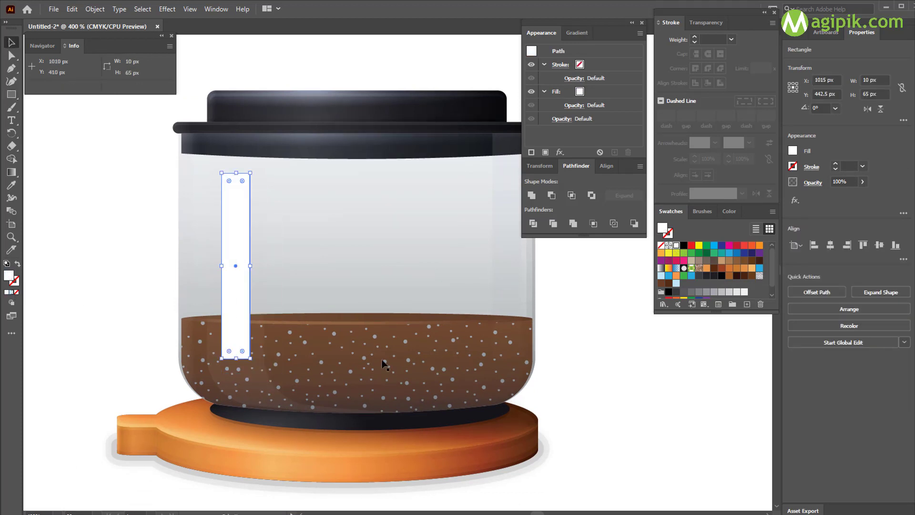
left_click(574, 105)
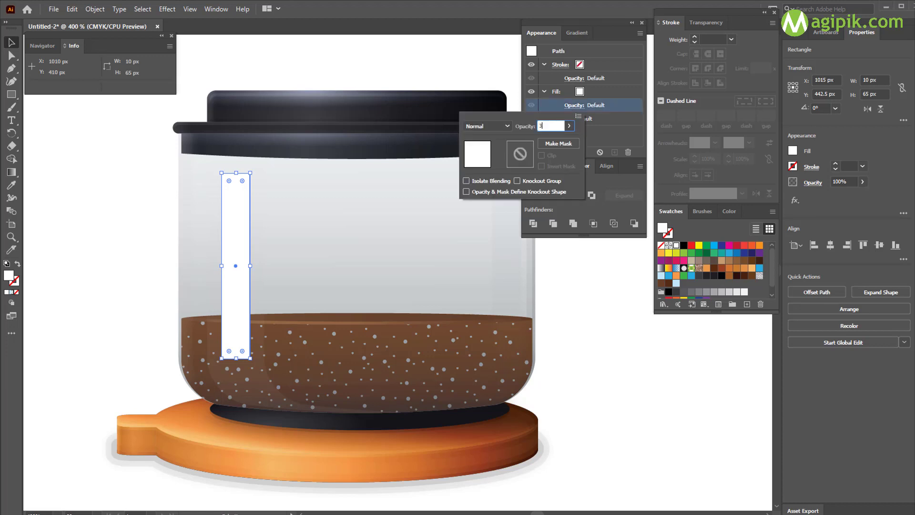
type("3")
key("Return")
Apply a Round Corners effect with a 3 px radius to the thin white rectangle's fill and deselect it.
left_click(167, 9)
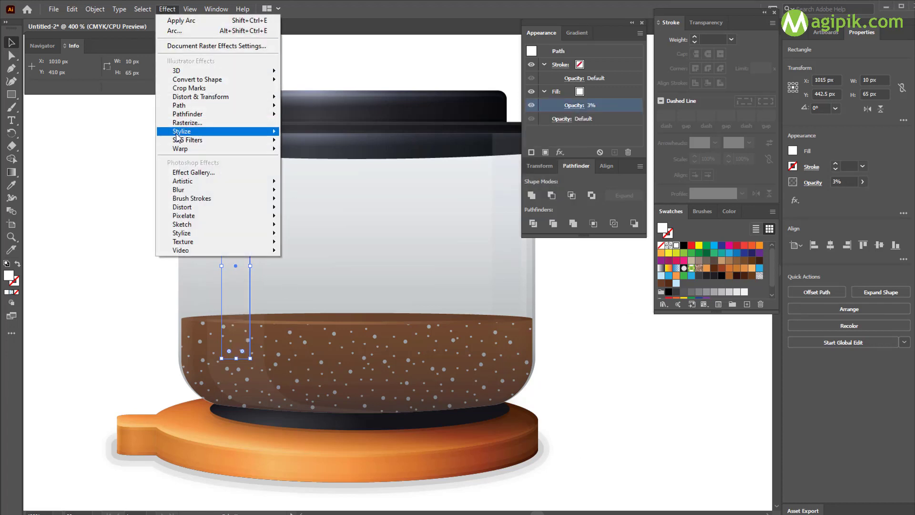
mouse_move(257, 132)
left_click(315, 181)
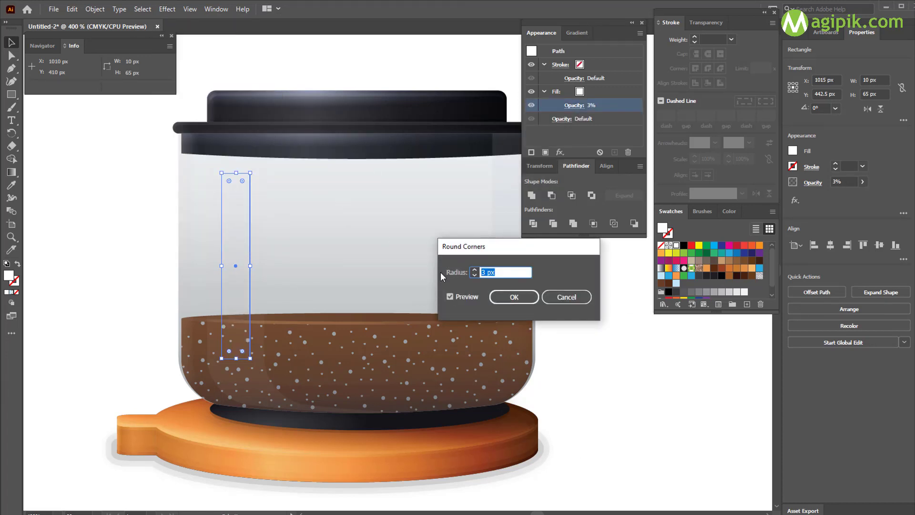
key("Return")
left_click(643, 379)
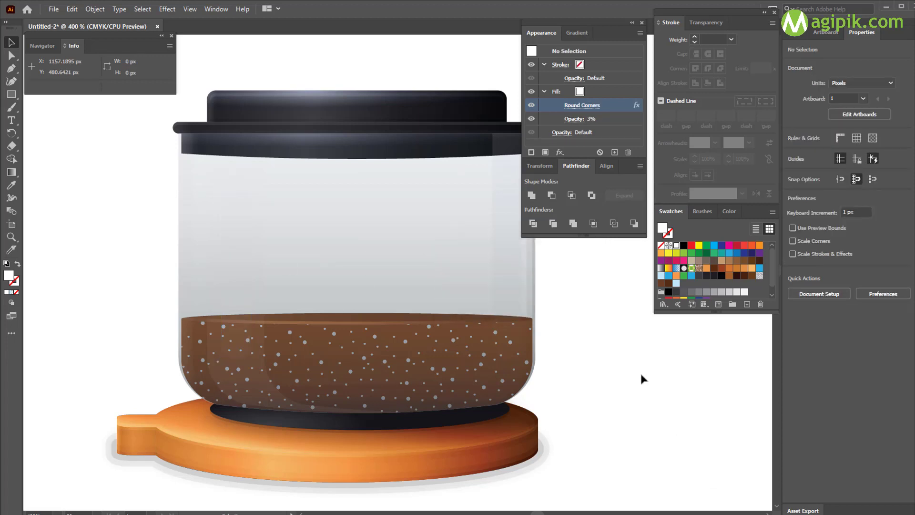
Group all the glass body shapes together with the thin white reflection.
left_click_drag(139, 219, 563, 279)
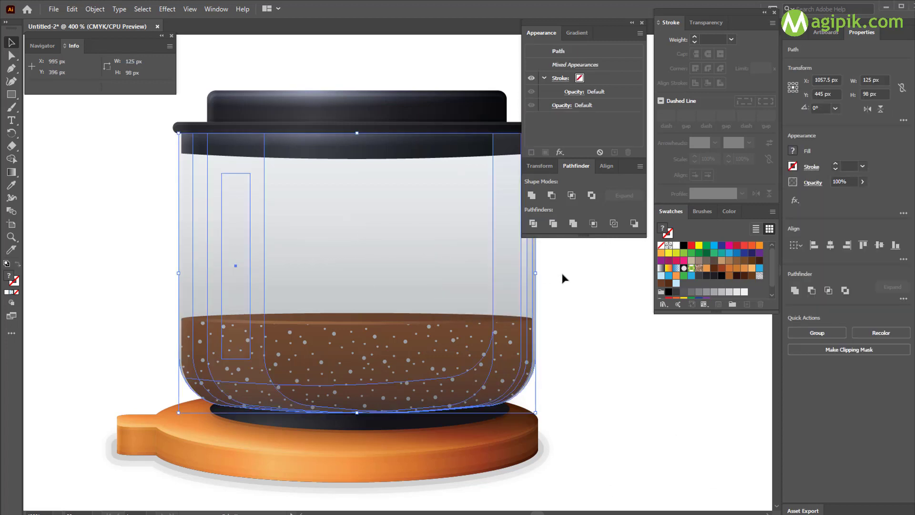
key("ctrl+g")
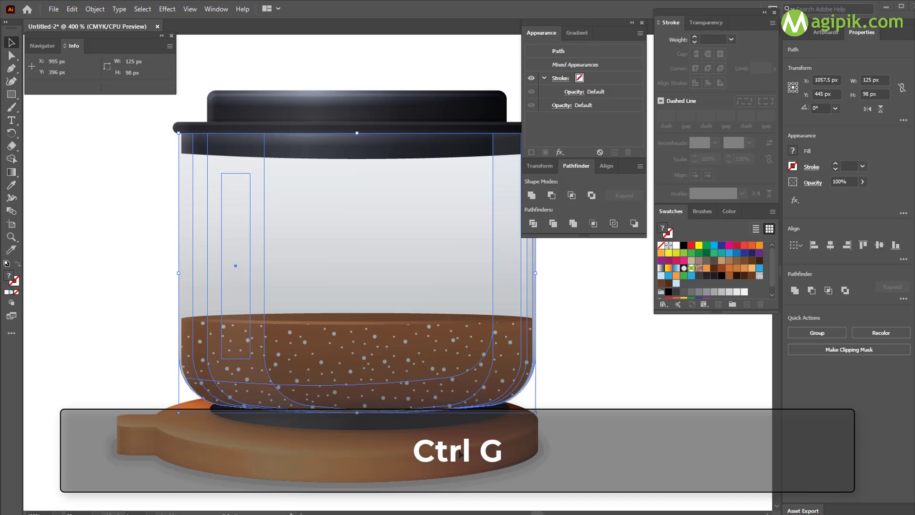
left_click(591, 380)
Draw a blue rectangle 105 px wide and 90 px high beside the jar.
scroll(370, 321, "down", 1)
scroll(369, 316, "right", 5)
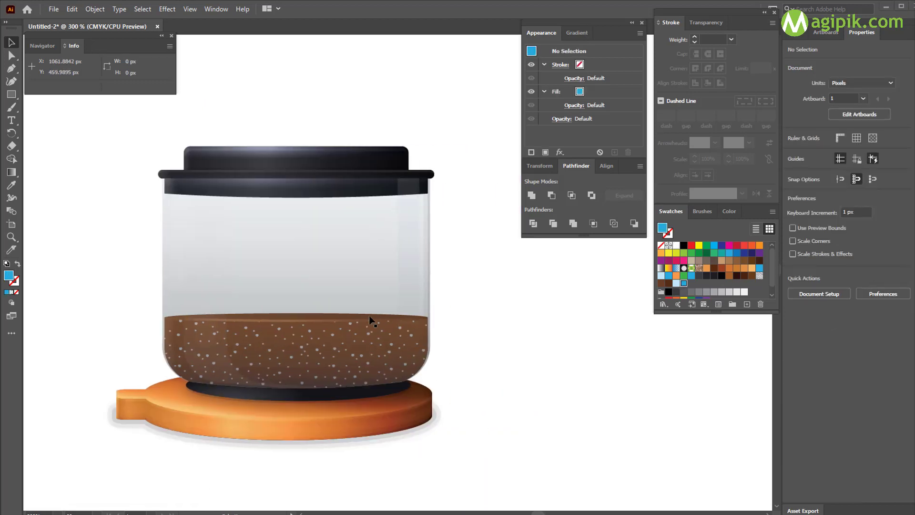
key("m")
left_click(326, 233)
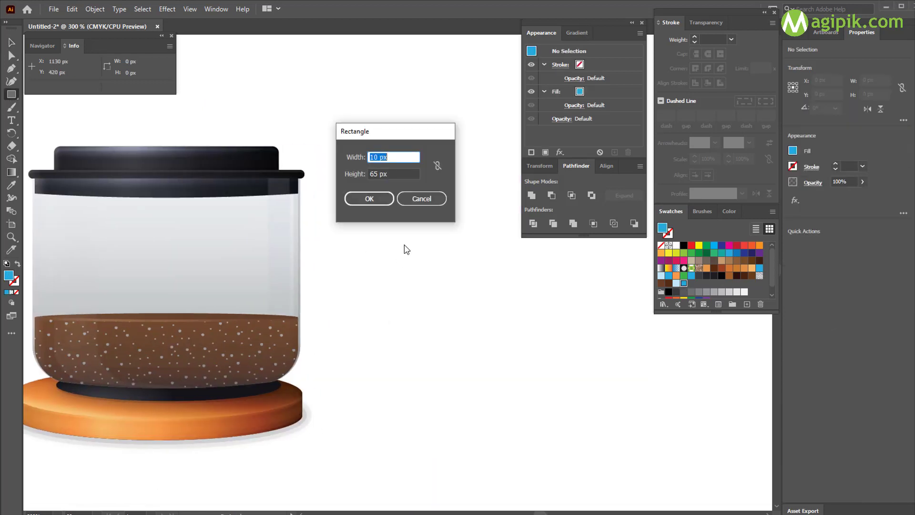
type("105")
key("Tab")
type("90")
key("Return")
key("v")
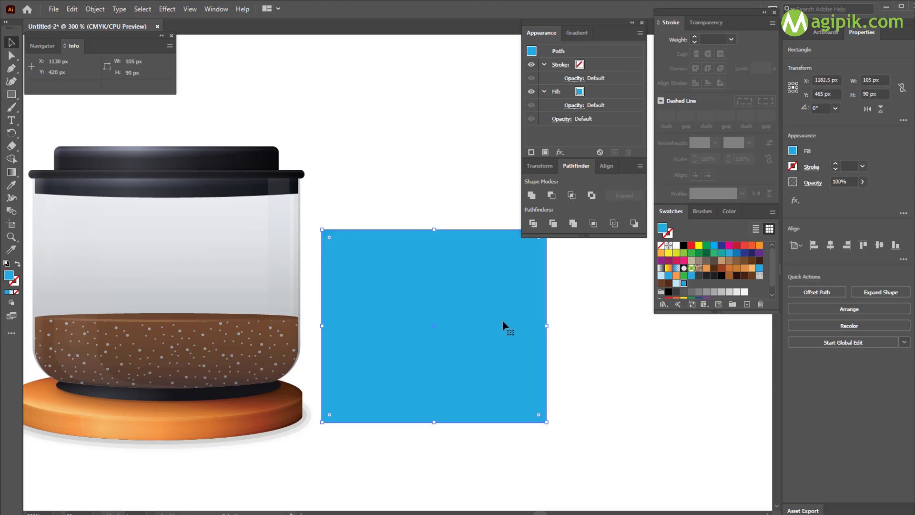
Round all four corners of the blue rectangle to a radius of about 22.7 px.
key("a")
left_click_drag(329, 237, 362, 288)
key("v")
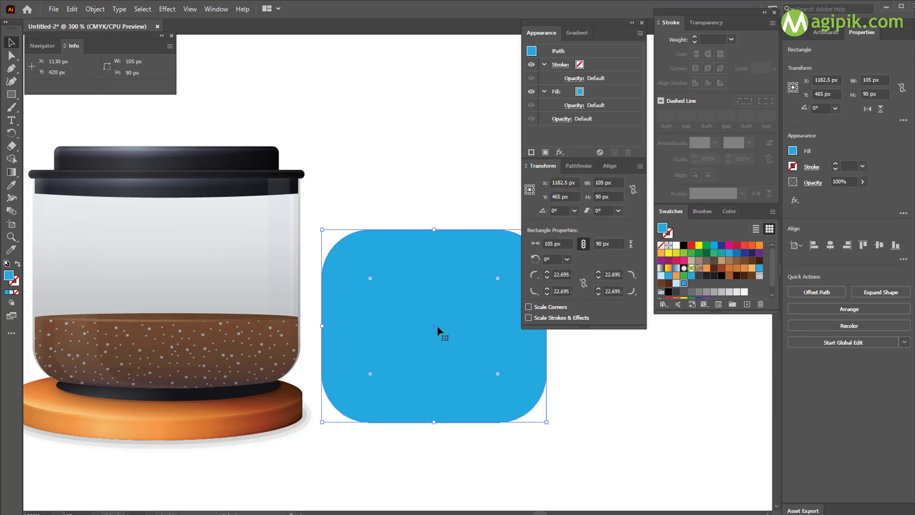
Move the blue rounded rectangle over the jar's right side and align its vertical center with the glass body.
left_click_drag(439, 331, 322, 278)
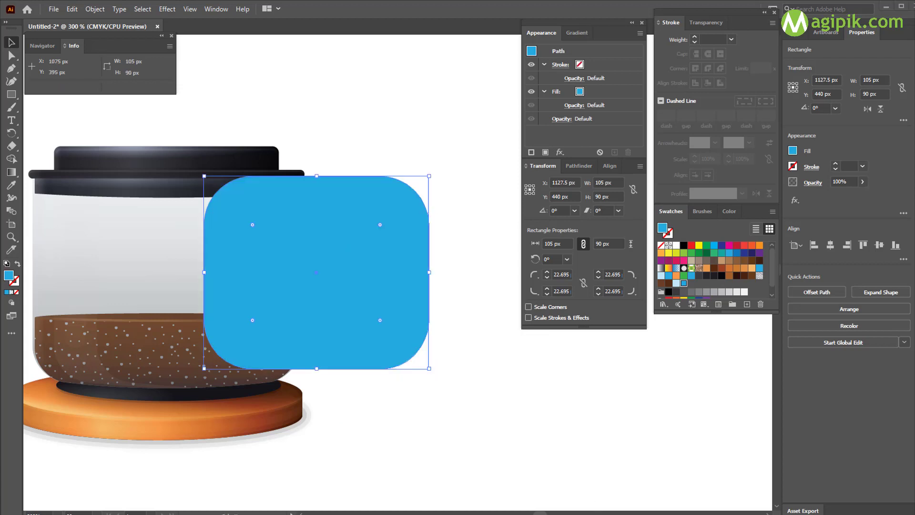
left_click(149, 284, "shift")
left_click(610, 166)
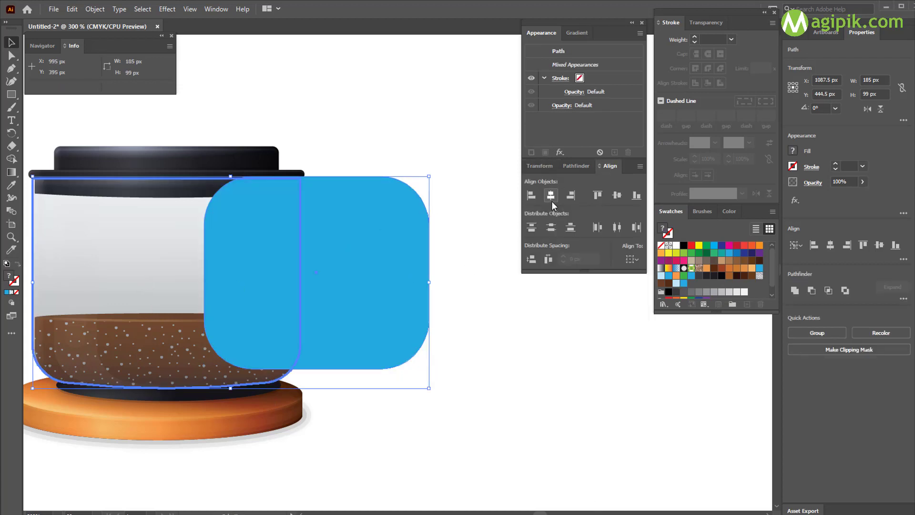
left_click(617, 195)
Position the blue rounded rectangle overlapping the jar's right edge just below the lid, with its Y position at 441 px.
left_click(374, 304)
left_click_drag(373, 304, 291, 240)
scroll(347, 268, "up", 1)
scroll(276, 235, "up", 1)
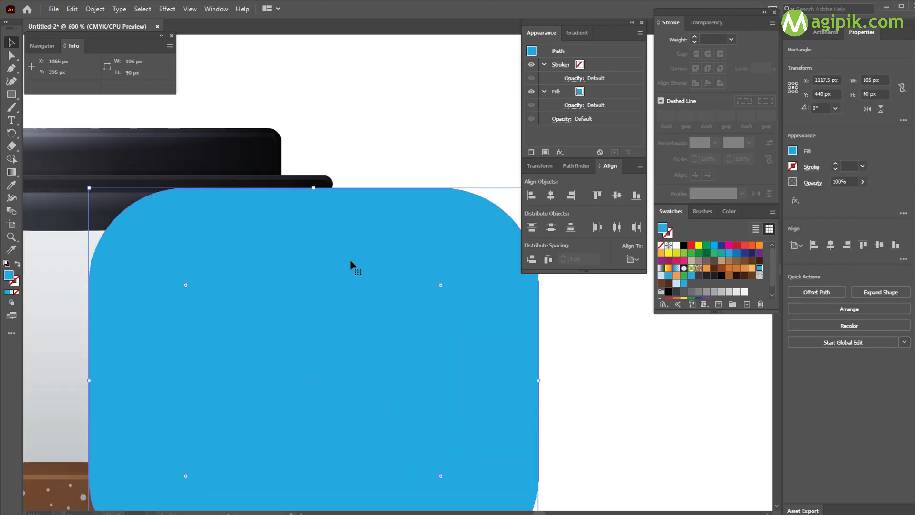
mouse_move(350, 260)
left_mouse_down()
mouse_move(349, 270)
mouse_move(350, 256)
left_mouse_up()
left_click(823, 94)
key("BackSpace")
type("1")
key("Return")
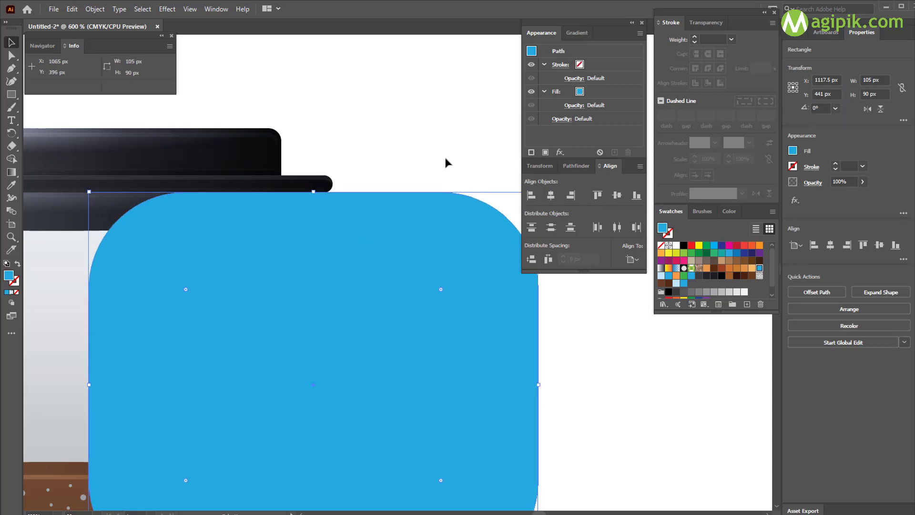
left_click(445, 158)
Duplicate the blue rounded rectangle in place and resize the copy to 85 px wide and 90 px high.
scroll(446, 159, "down", 1)
scroll(445, 159, "down", 1)
left_click(337, 320)
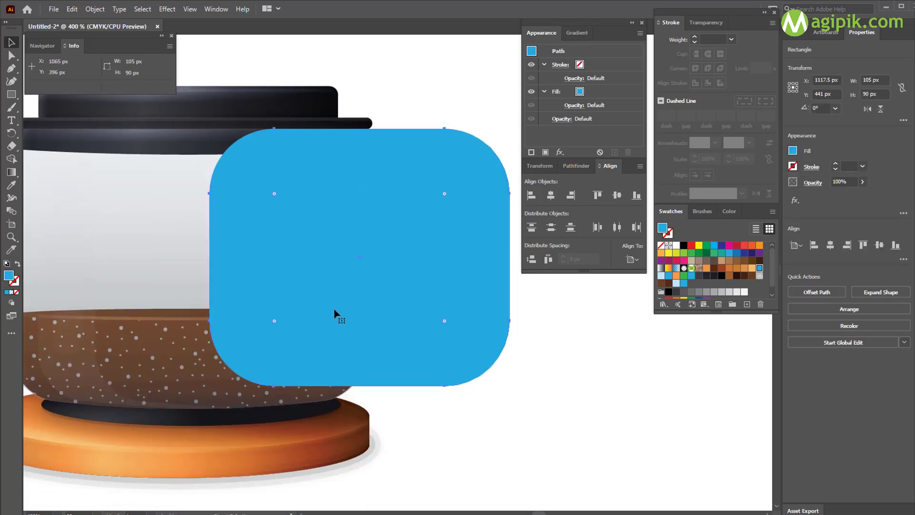
left_click(577, 166)
left_click(540, 166)
left_click(564, 244)
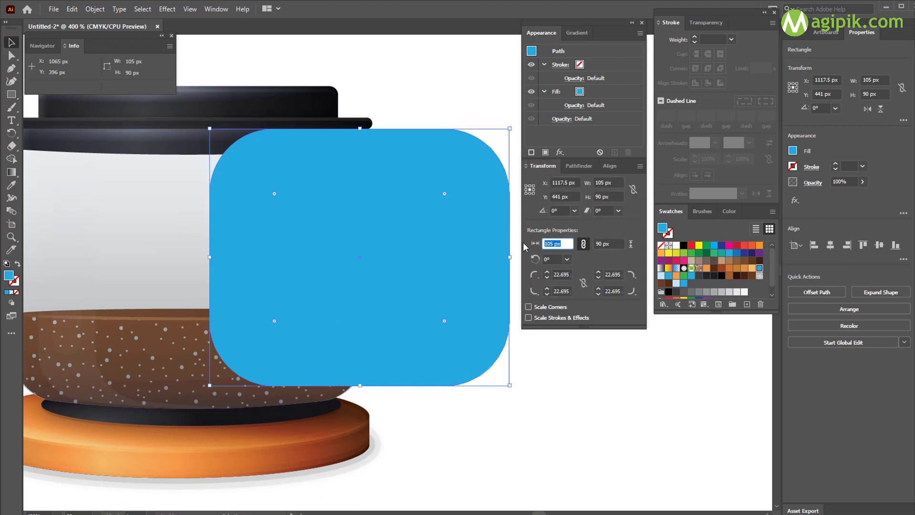
key("Tab")
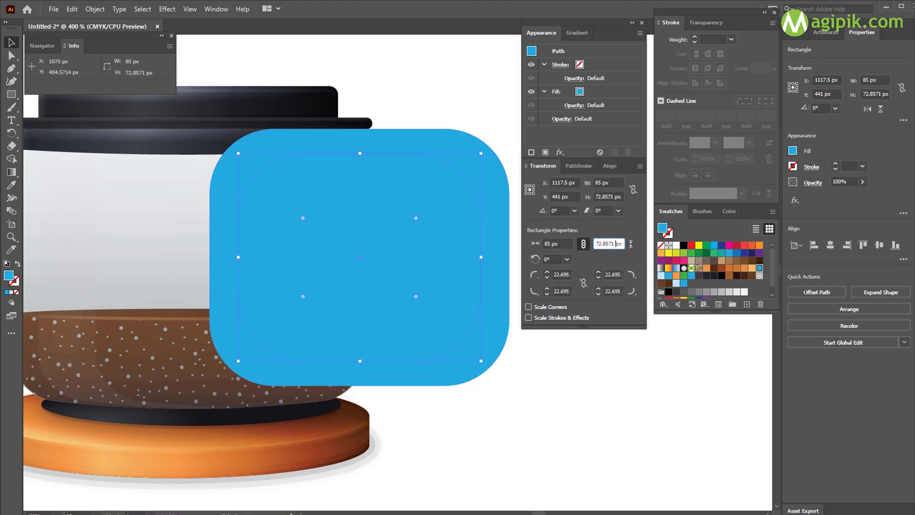
left_click(612, 243)
type("90")
key("Return")
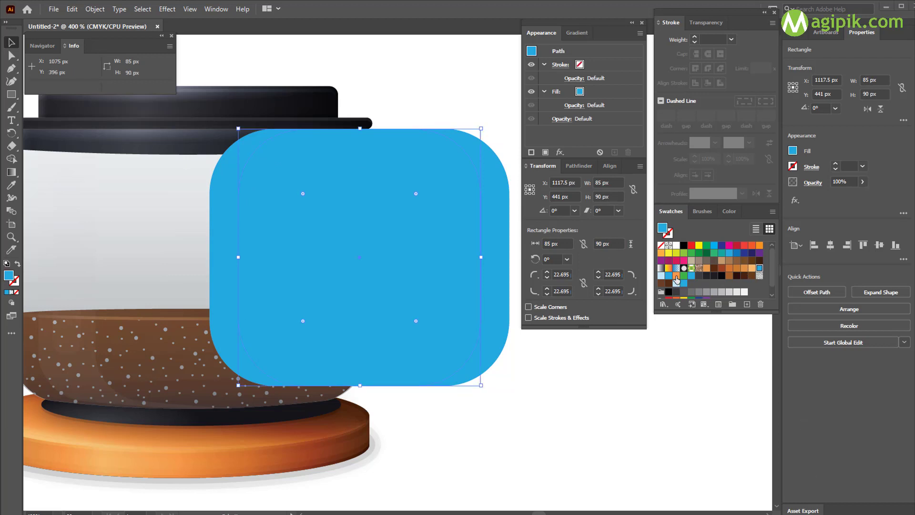
Fill the narrower copy with orange and align its left edge with the blue rounded rectangle's.
left_click(676, 275)
left_click(215, 276, "shift")
left_click(611, 166)
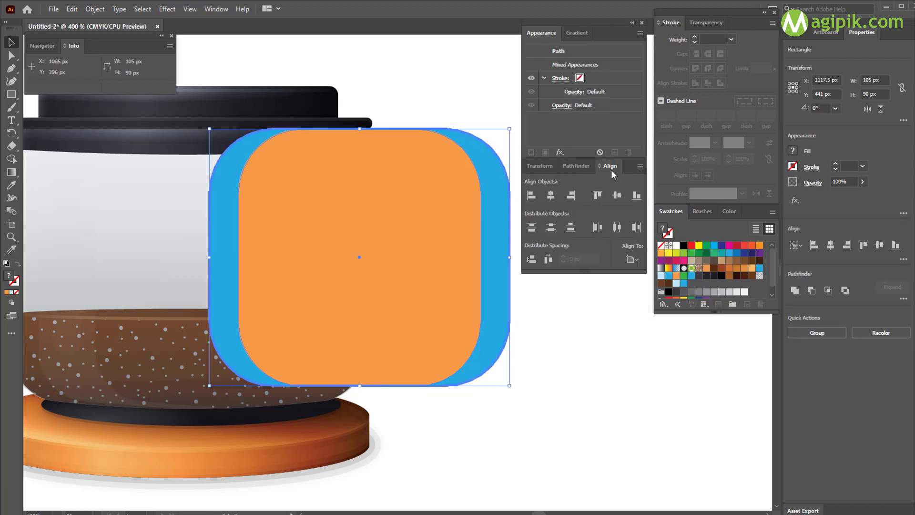
left_click(531, 195)
left_click(599, 432)
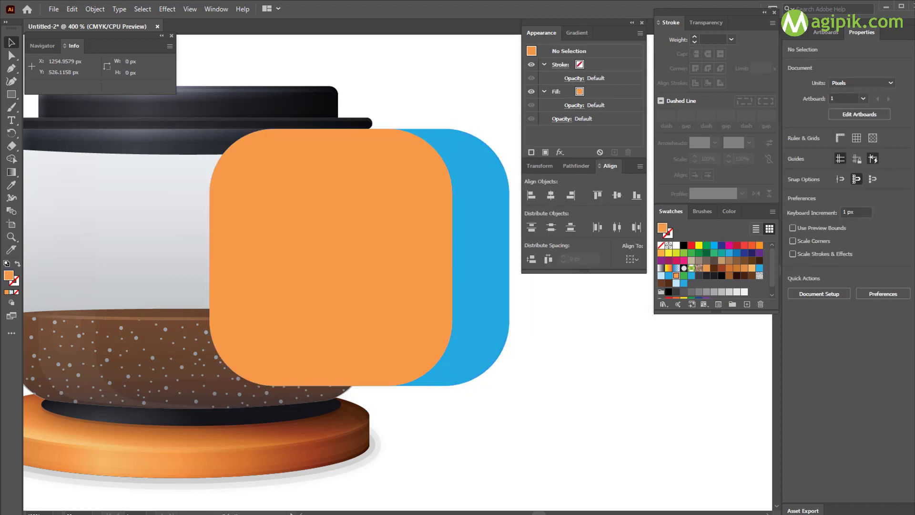
Reduce the corner rounding of the orange rectangle to a radius of about 15 px.
left_click(361, 285)
left_click(692, 284)
left_click(691, 454)
left_click(301, 342)
key("a")
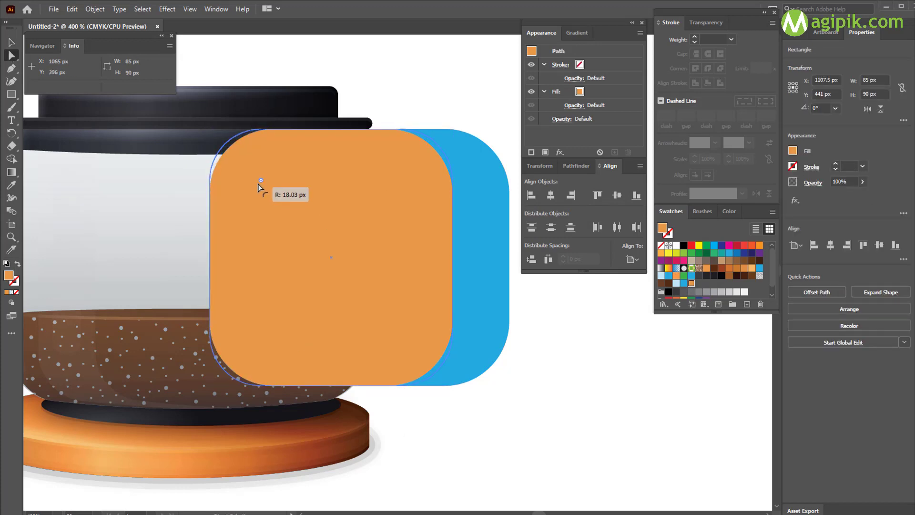
left_click_drag(402, 338, 410, 346)
key("v")
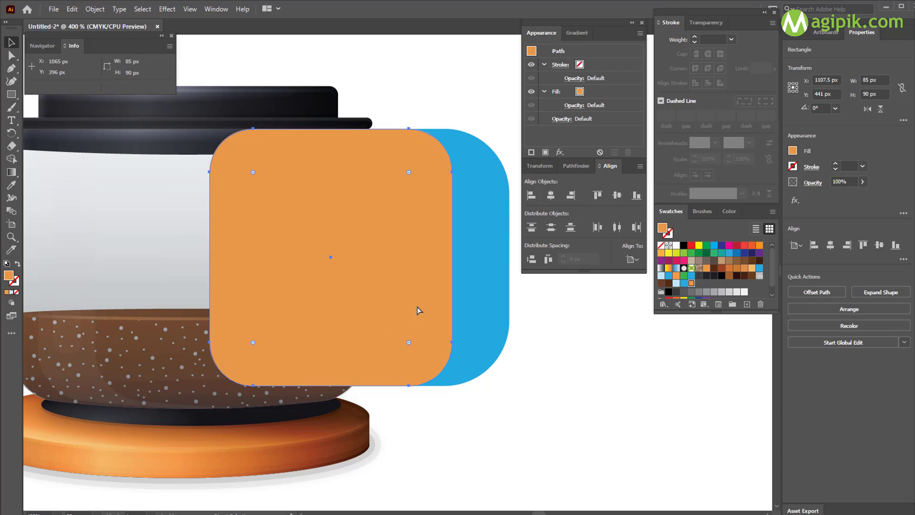
Duplicate the orange rounded rectangle in place and resize the copy to 80 px wide and 80 px high.
key("shift+F8")
left_click(567, 245)
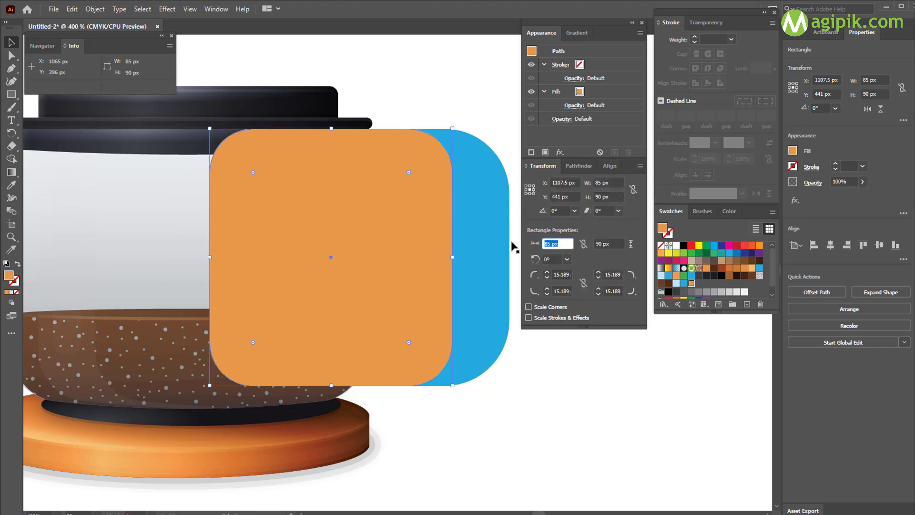
type("80")
key("Tab")
type("80")
key("Return")
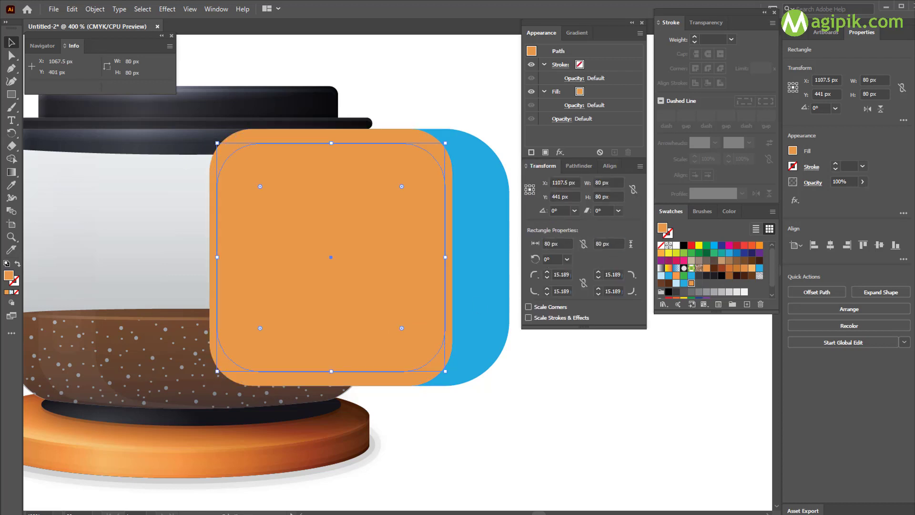
Align the 80 px copy's left edge with the orange rectangle's and fill the copy with green.
left_click(401, 387, "shift")
key("shift+F7")
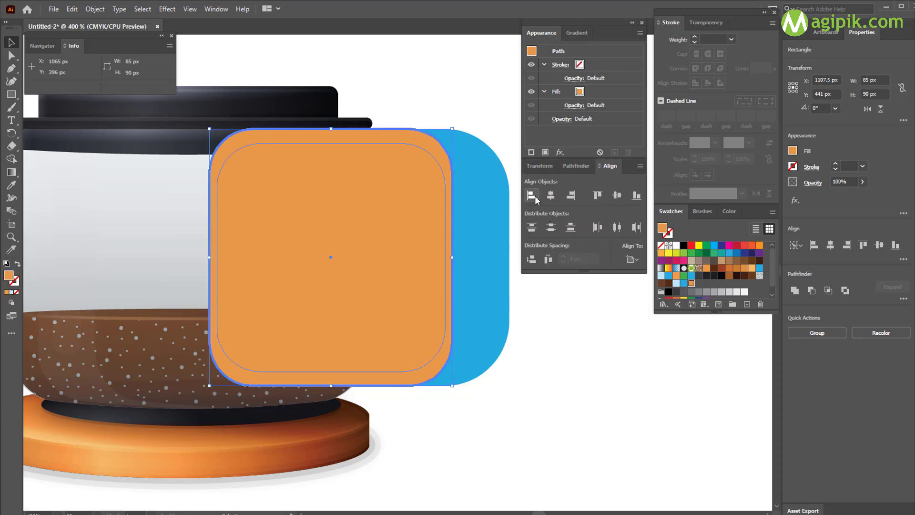
left_click(578, 357)
left_click(351, 268)
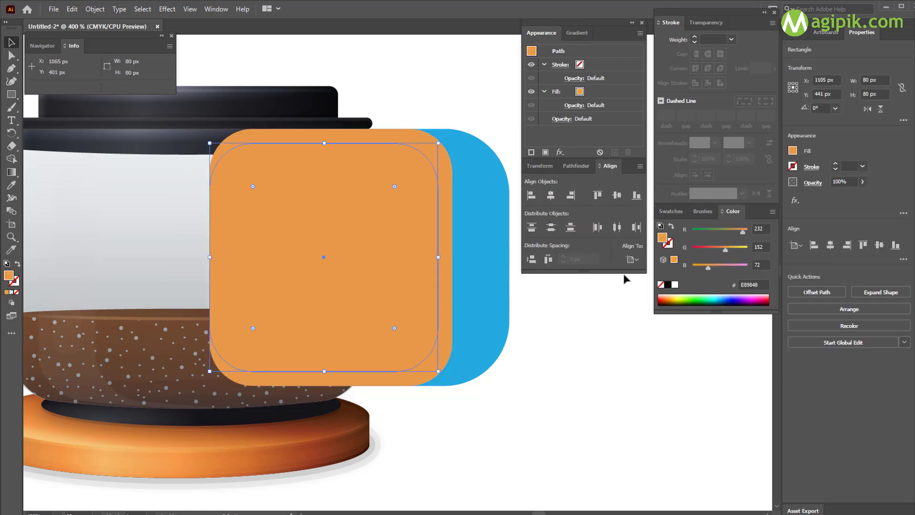
left_click(692, 283)
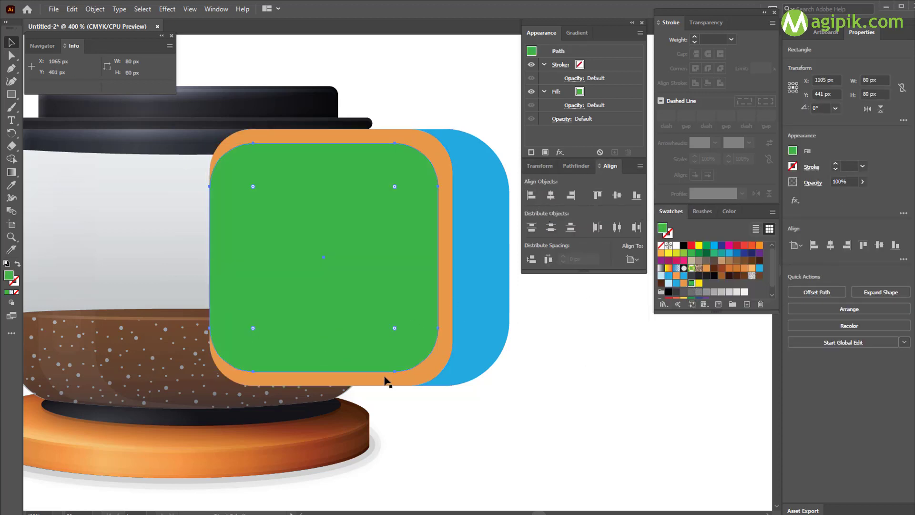
Duplicate the green rounded rectangle in place and set the copy's height to 75 px.
key("shift+F8")
double_click(610, 243)
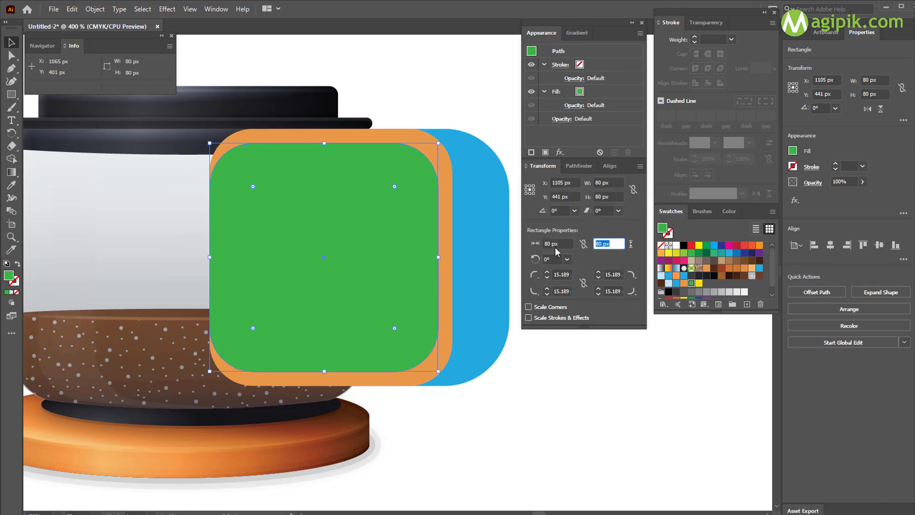
type("75")
key("Return")
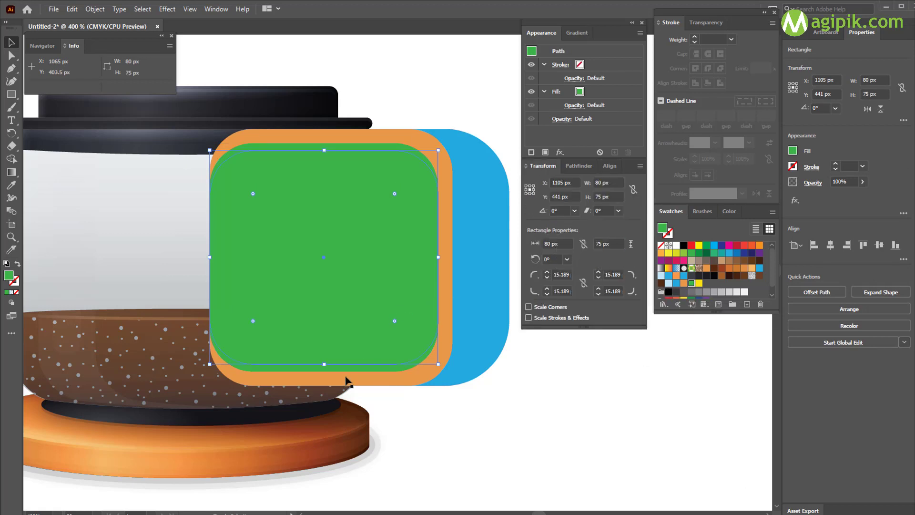
Align the 75 px high copy's top edge with the green rectangle's and fill the copy with yellow.
left_click(353, 372, "shift")
left_click(576, 165)
left_click(541, 166)
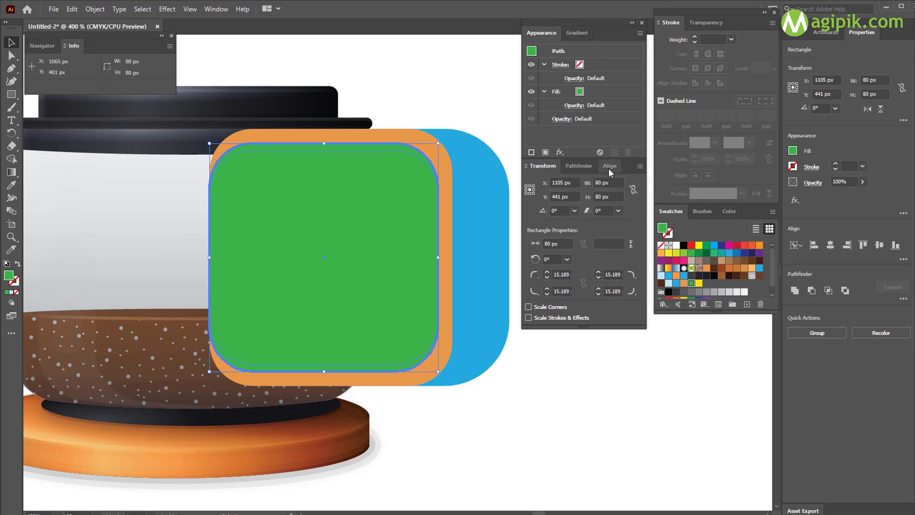
left_click(606, 166)
left_click(598, 195)
left_click(390, 316)
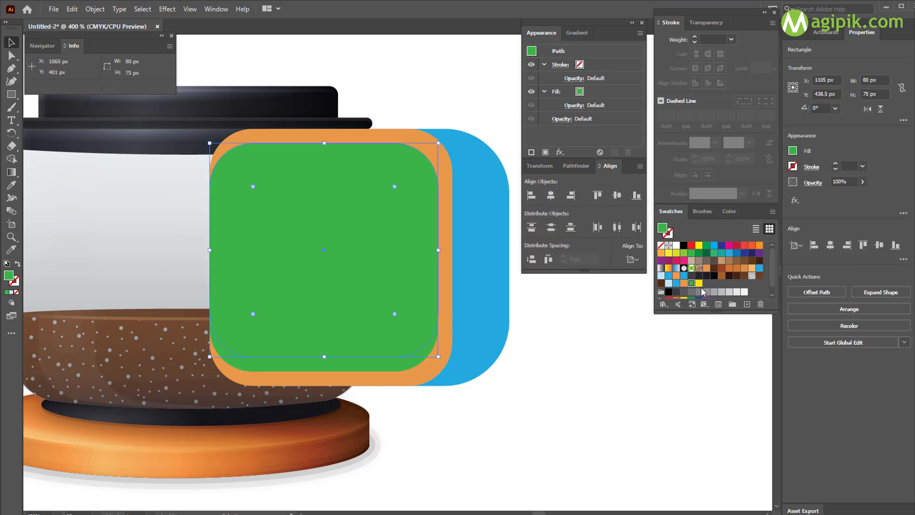
left_click(699, 283)
Reduce the corner rounding of the green and yellow rectangles until their corners match.
left_click(300, 370)
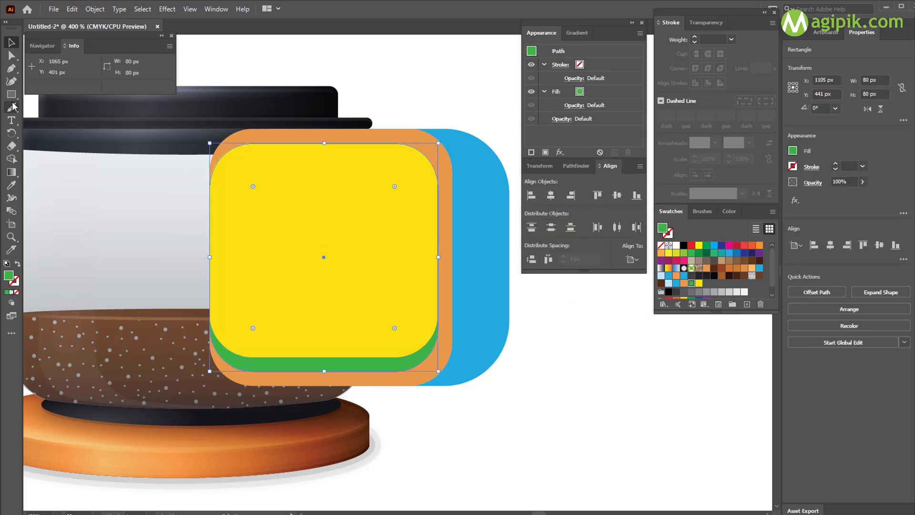
key("a")
left_click(315, 336)
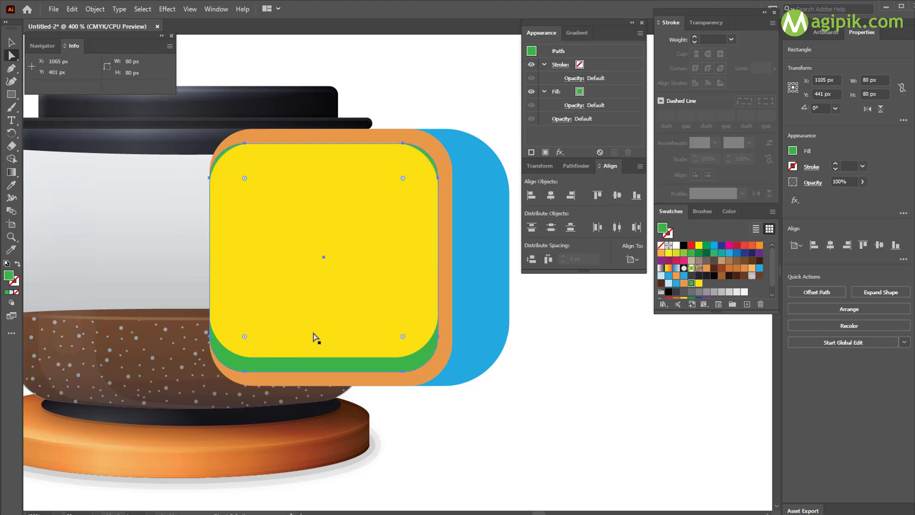
key("v")
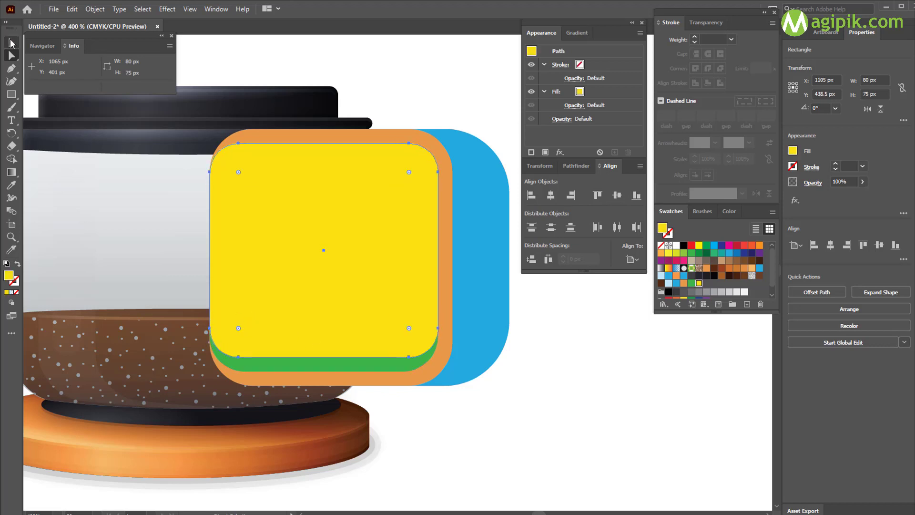
left_click(383, 370)
left_click(13, 56)
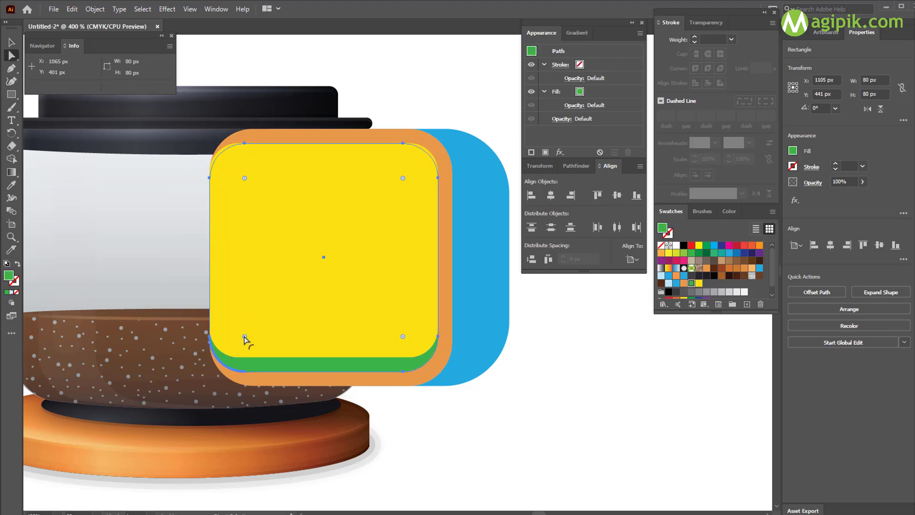
left_click_drag(246, 335, 240, 341)
left_click(15, 42)
left_click(654, 482)
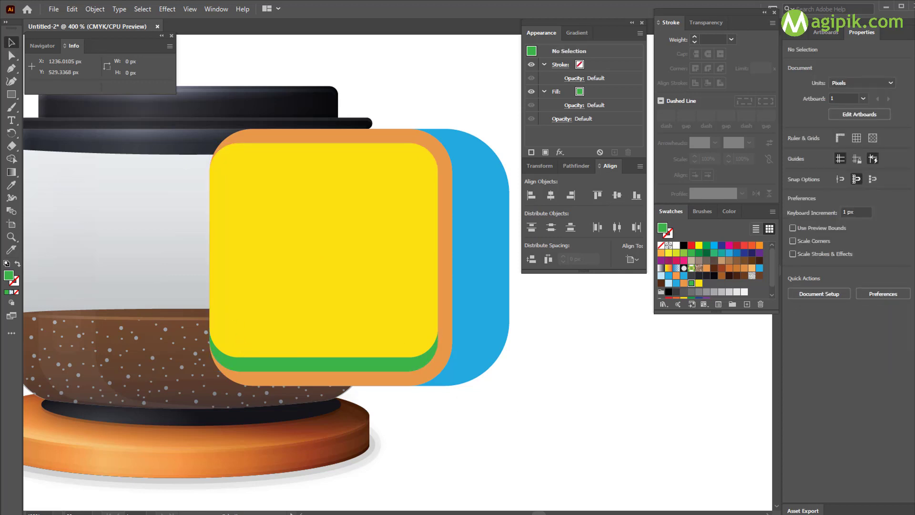
Merge the stacked rounded rectangles into separate color pieces and delete the yellow center piece to open the handle.
left_click(576, 166)
left_click_drag(419, 404, 526, 299)
left_click(574, 223)
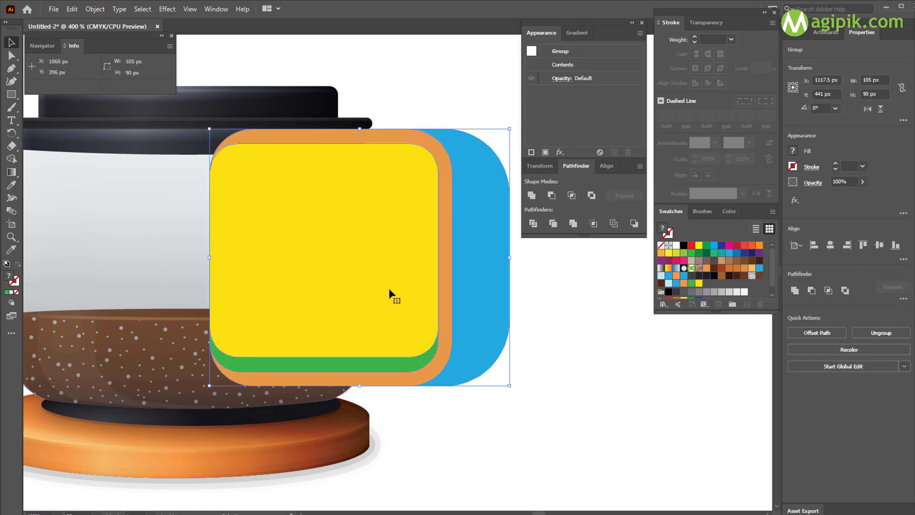
left_click(548, 313)
left_click(349, 286)
key("Delete")
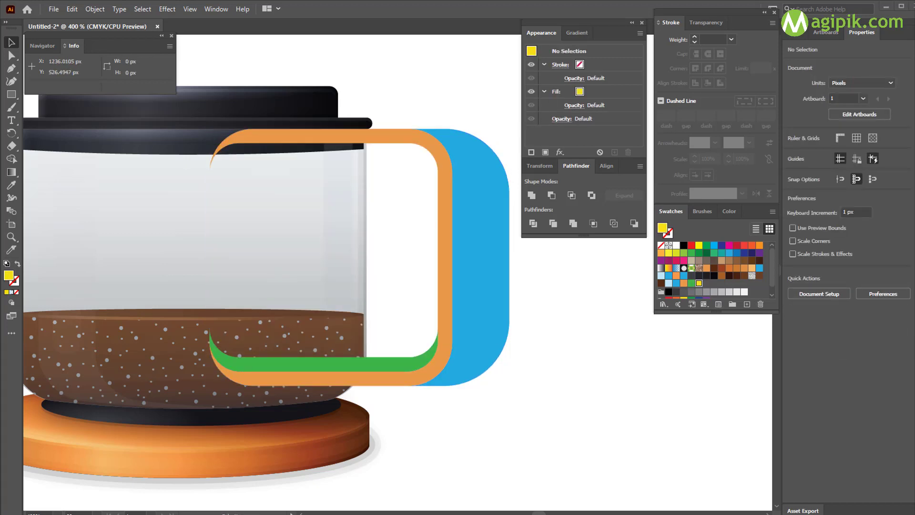
Create a 35 by 90 px rectangle, fill it with white, and place it over the handle's left end.
key("m")
left_click(425, 301)
type("35")
left_click(382, 199)
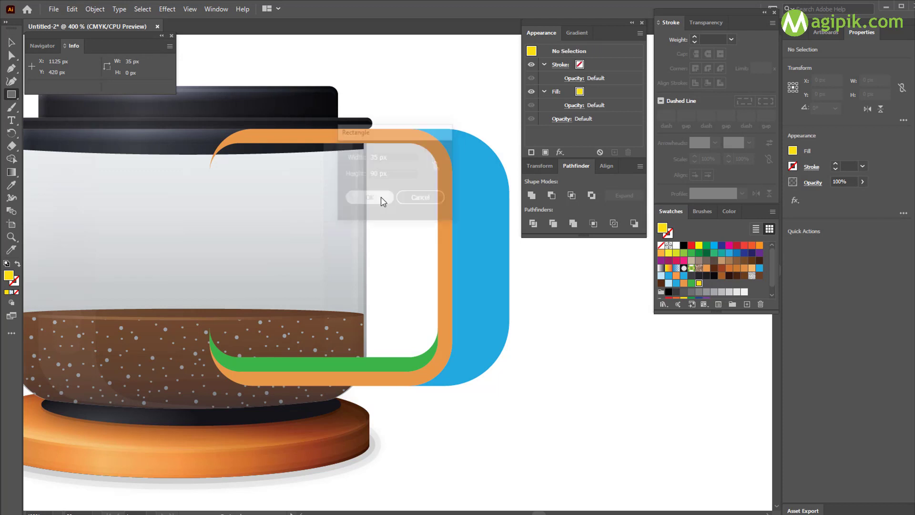
key("v")
left_click(677, 245)
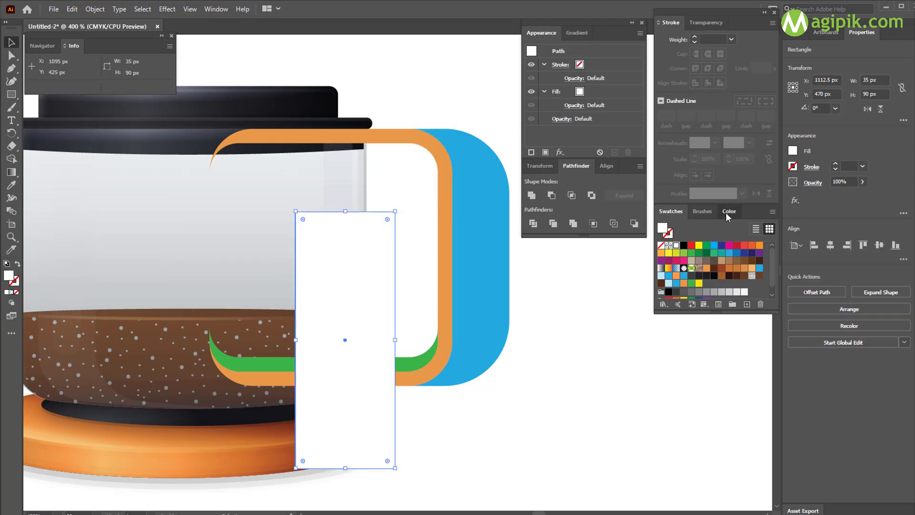
left_click_drag(357, 351, 270, 266)
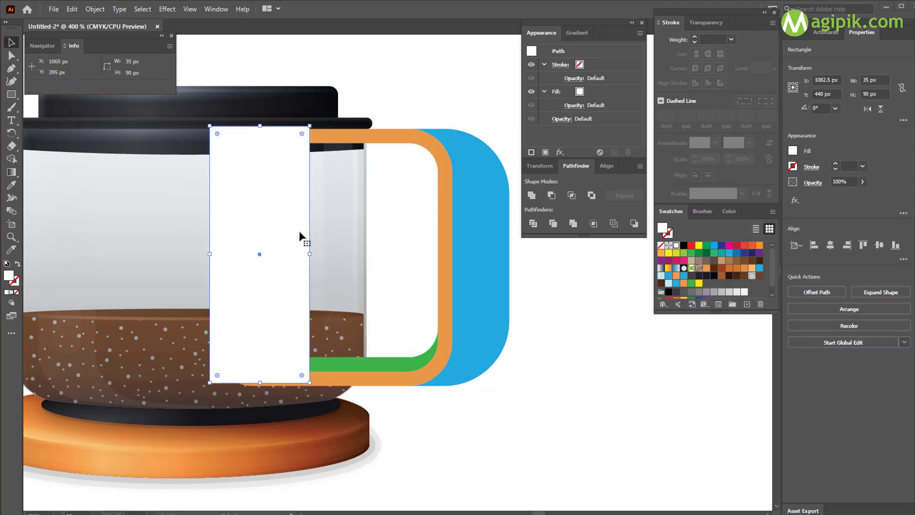
Align the white rectangle's top edge with the orange handle piece.
left_click(332, 143, "shift")
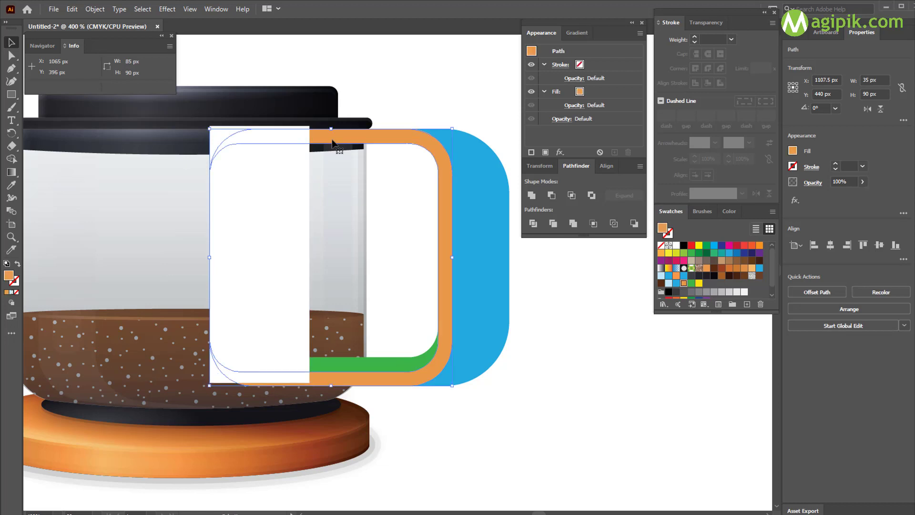
left_click(607, 165)
left_click(545, 327)
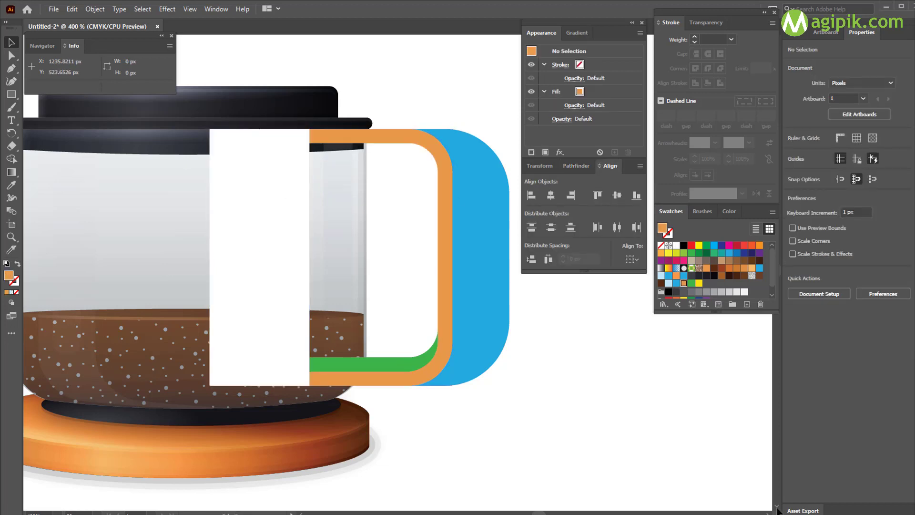
Shift the white rectangle left to X 1077.5 px and align its top edge with the orange handle piece's.
left_click(285, 317)
left_click_drag(284, 316, 271, 317)
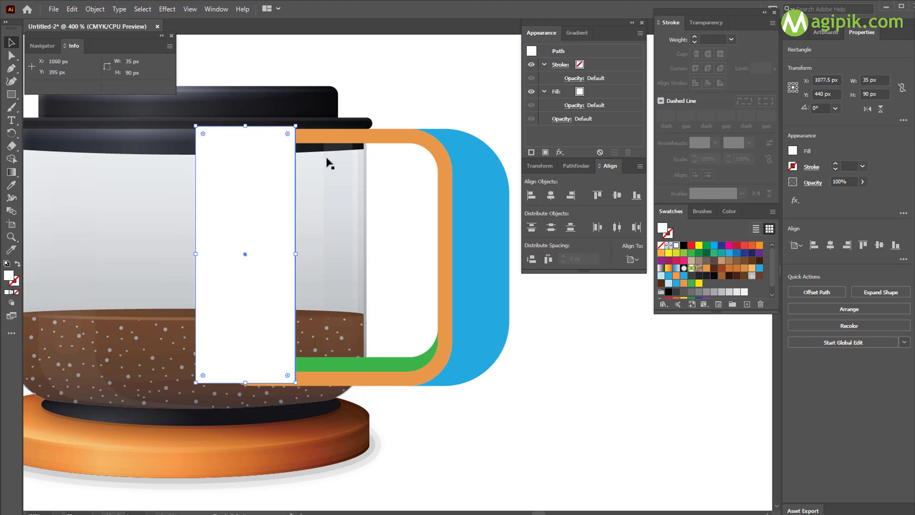
left_click(327, 139, "shift")
left_click(327, 140)
left_click(598, 195)
left_click(585, 322)
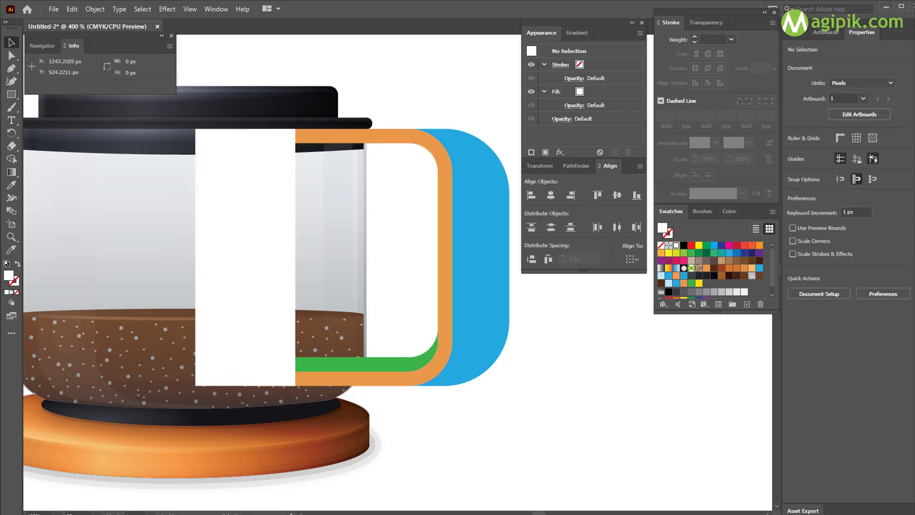
Trim the left ends of the orange and green handle pieces by subtracting copies of the white rectangle with Minus Front.
left_click(261, 331)
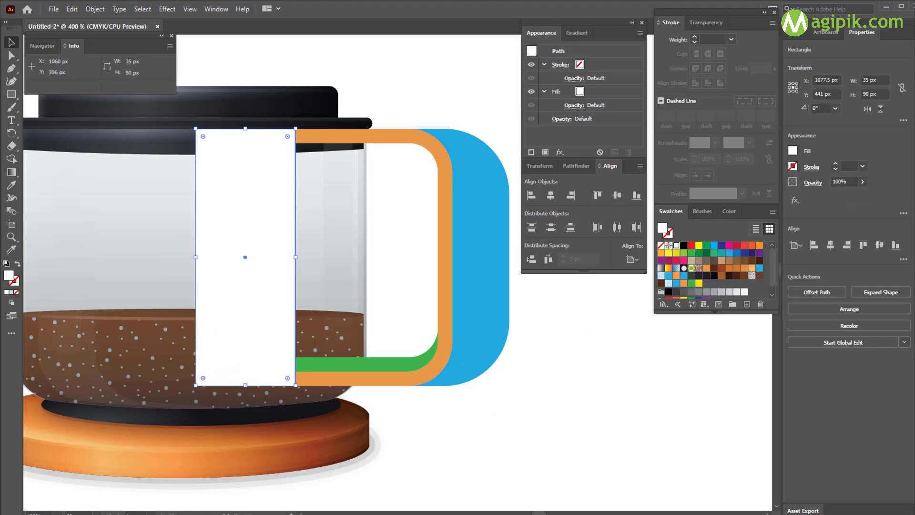
left_click(442, 167)
left_click(576, 165)
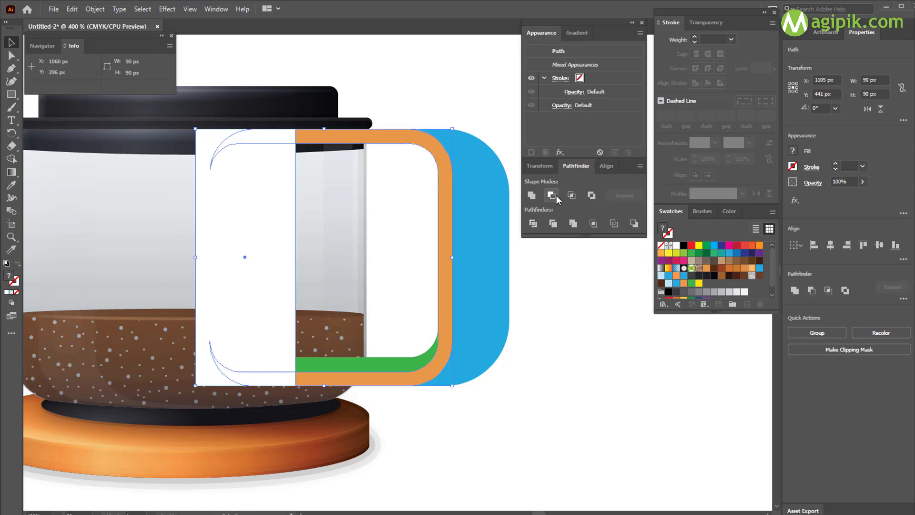
left_click(268, 339)
left_click(353, 364, "shift")
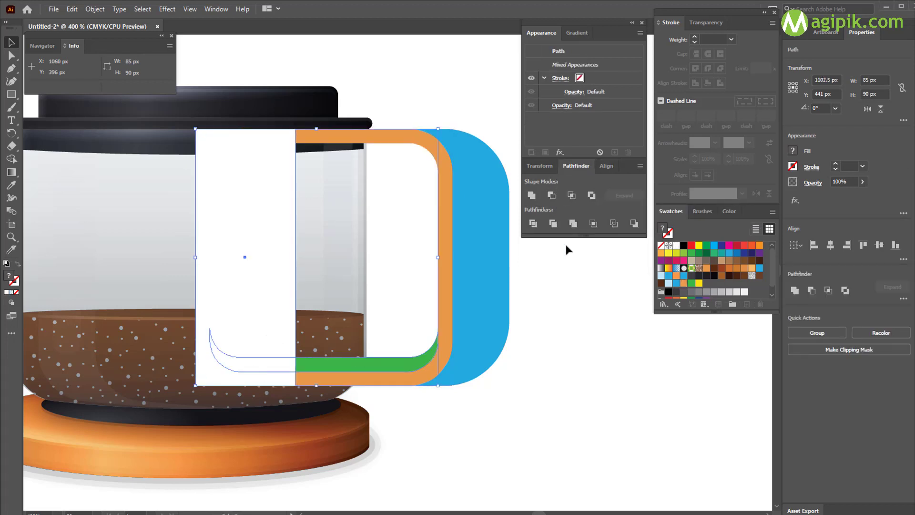
left_click(551, 195)
left_click(563, 345)
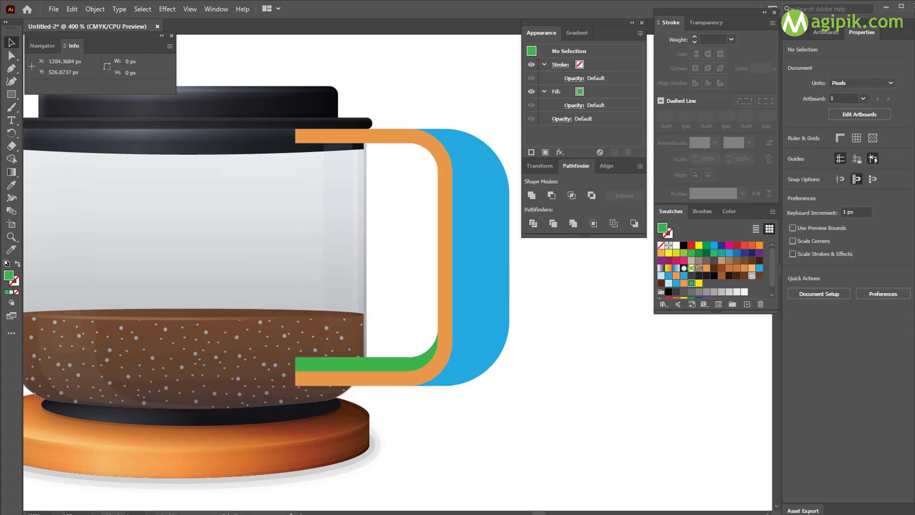
Fill the orange handle piece with the light blue linear gradient and set its end color stop's opacity to 100%.
left_click(447, 262)
left_click(579, 32)
left_click(533, 51)
left_click(625, 135)
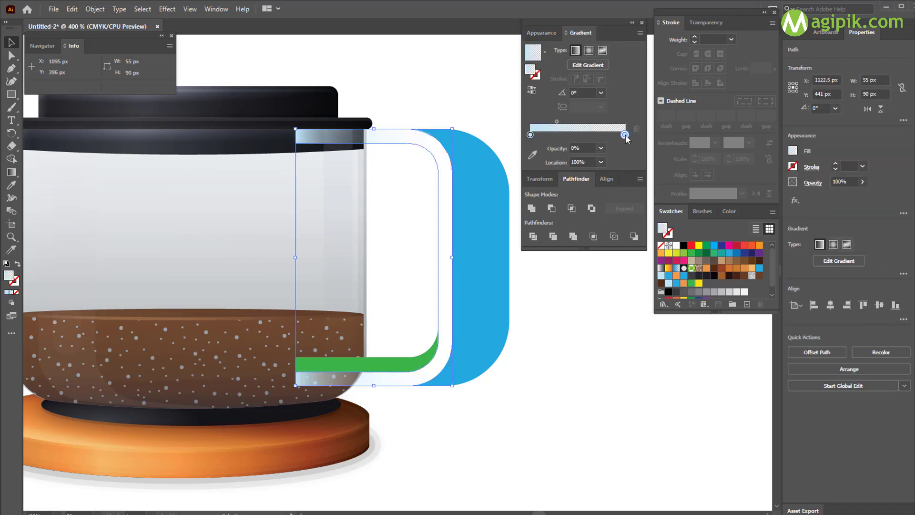
left_click(601, 147)
left_click(605, 282)
Set the gradient's starting color stop to RGB 10, 10, 15.
left_click(530, 135)
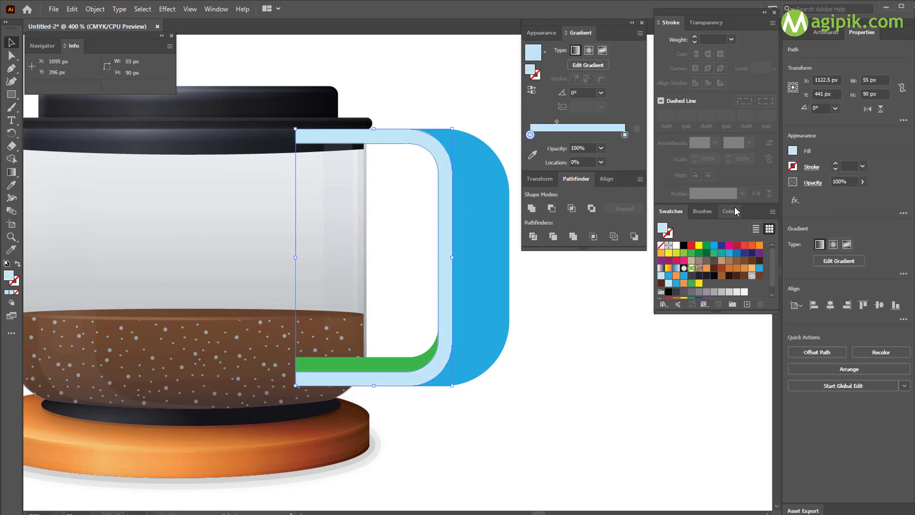
left_click(533, 155)
left_click(763, 229)
type("10")
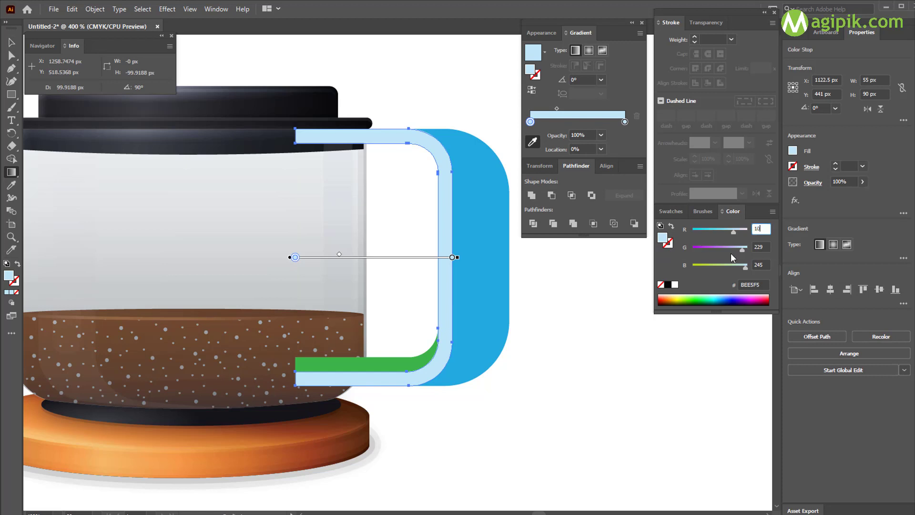
key("Tab")
type("10")
key("Tab")
type("15")
key("Return")
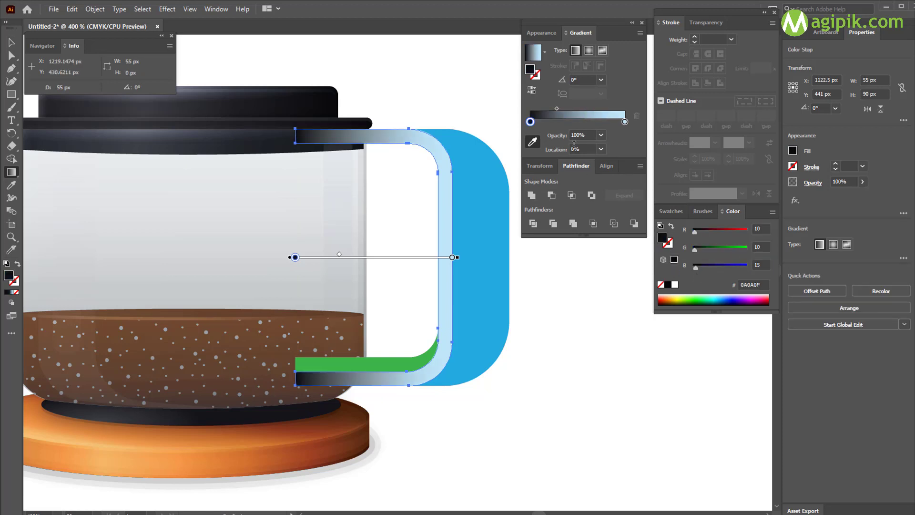
Add a middle color stop with RGB 90, 100, 105 at 50% location on the handle piece's gradient.
left_click(557, 123)
left_click(579, 149)
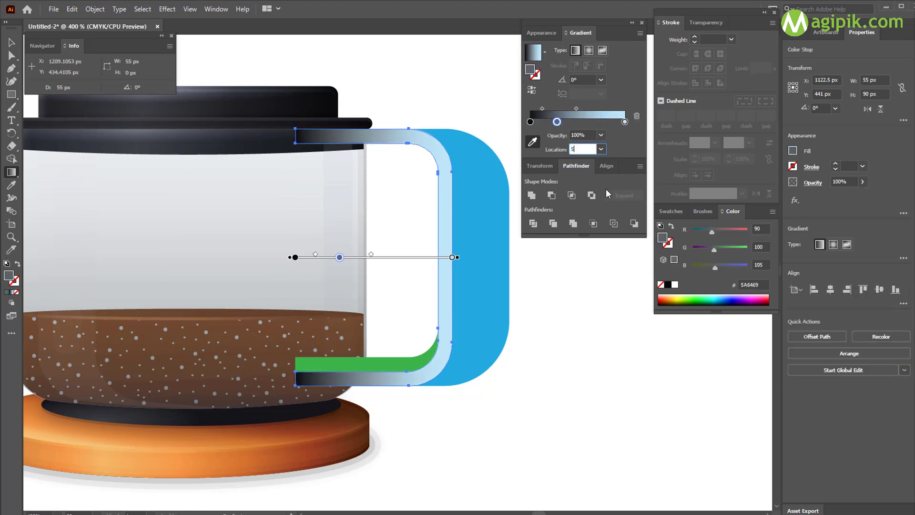
key("Return")
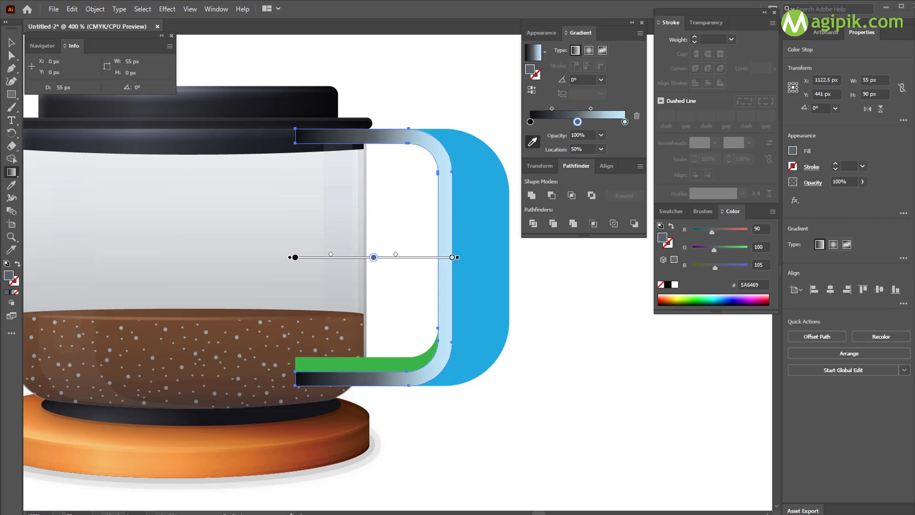
Darken the gradient's middle color stop to near-black, with its red and green values at 25.
left_click_drag(765, 229, 716, 226)
type("25")
left_click_drag(765, 247, 709, 272)
type("253")
key("Return")
Add another color stop at 85% location on the handle piece's gradient.
left_click(625, 121)
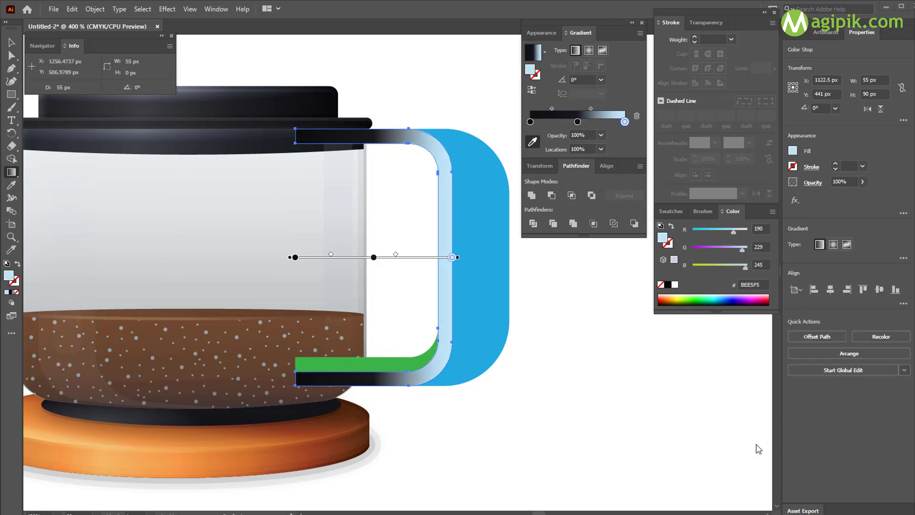
left_click(609, 123)
double_click(592, 149)
type("8")
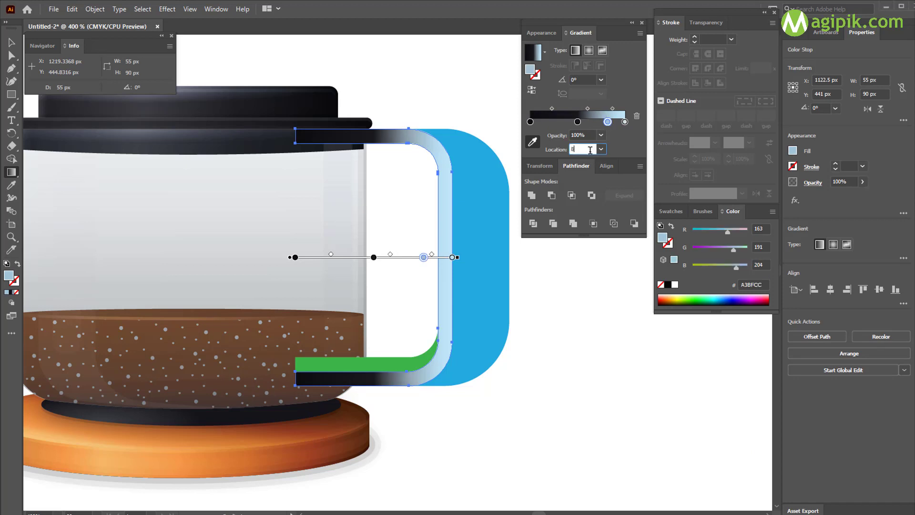
type("5")
key("Return")
Set the color stop at 85% location to RGB 50, 50, 55.
left_click_drag(765, 229, 723, 241)
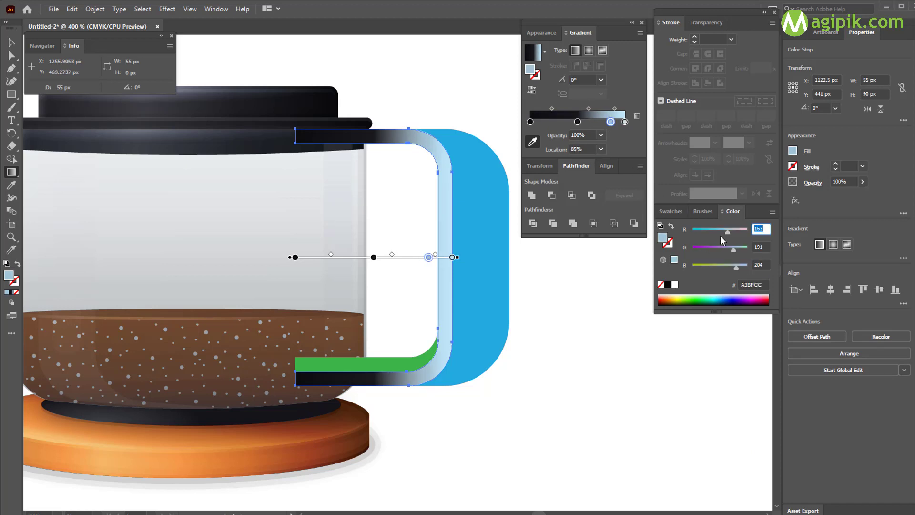
type("50")
key("Tab")
type("50")
key("Tab")
type("55")
key("Return")
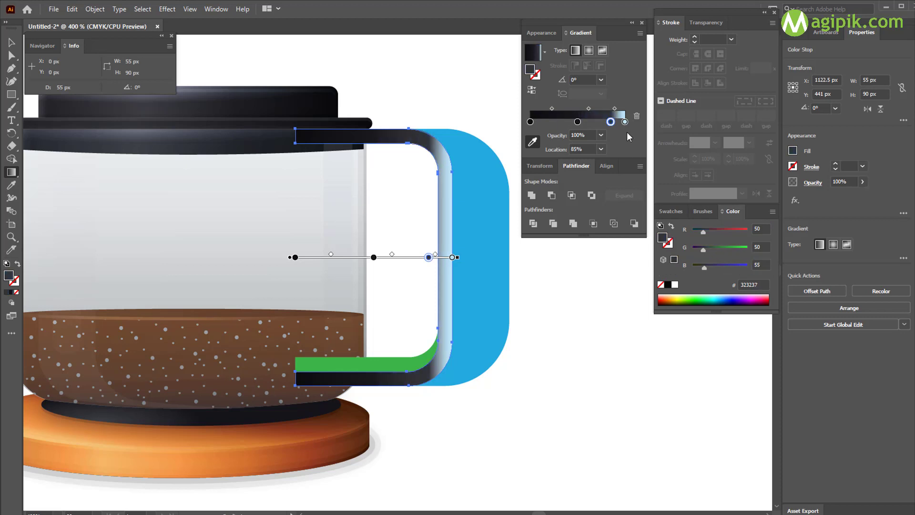
Set the gradient's end color stop to RGB 60, 60, 65.
left_click(625, 122)
left_click(765, 229)
type("60")
key("Tab")
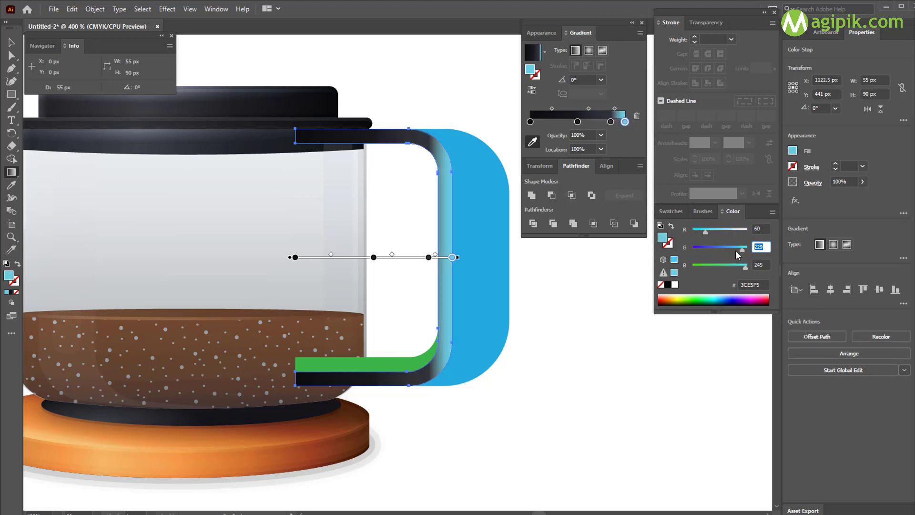
type("60")
key("Tab")
type("65")
key("Return")
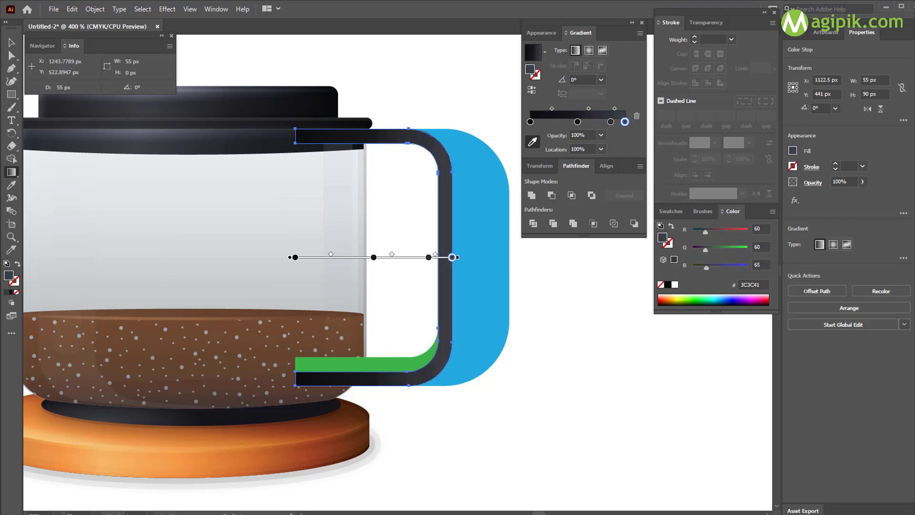
Fill the green handle piece with the dark linear gradient and remove its middle color stops.
left_click(11, 43)
left_click(382, 366)
left_click(561, 116)
left_click_drag(578, 135, 596, 147)
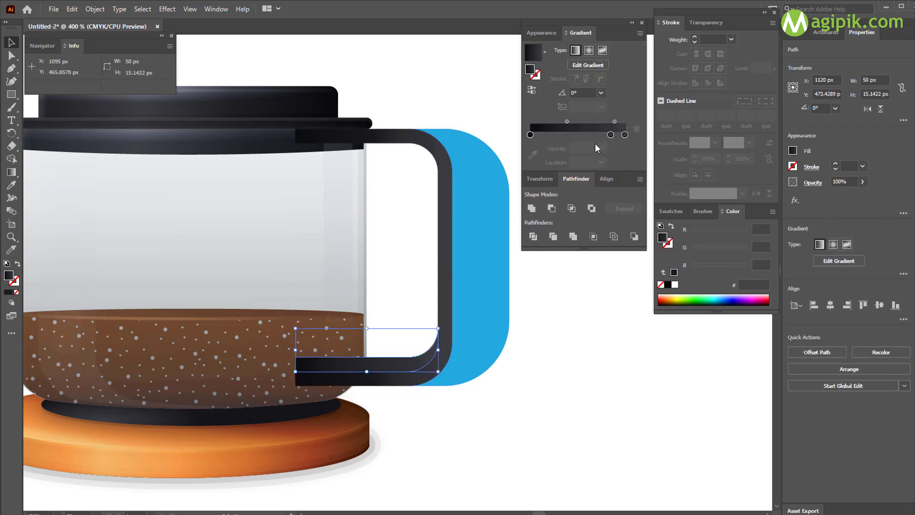
Set the lower handle piece's starting color stop to near-black, with its red and green values at 20.
left_click(531, 135)
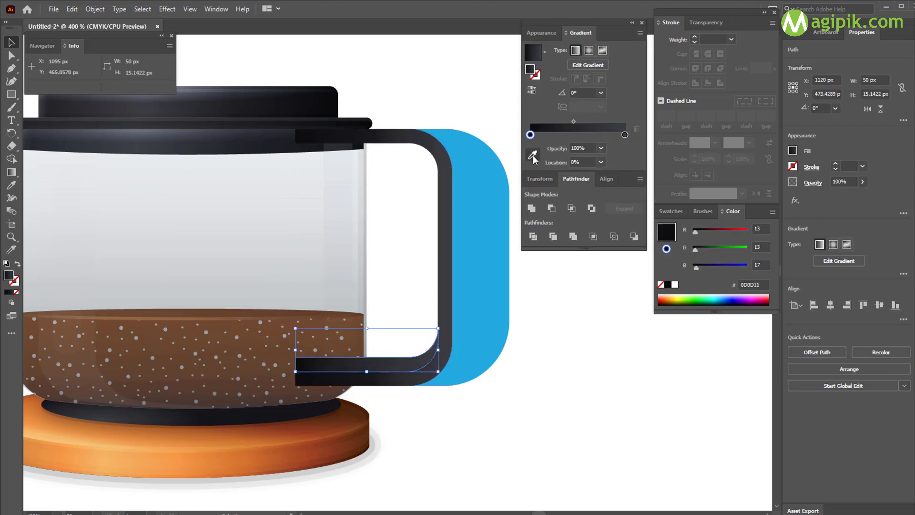
left_click(533, 155)
left_click_drag(765, 230, 712, 228)
type("20")
left_click_drag(765, 247, 732, 246)
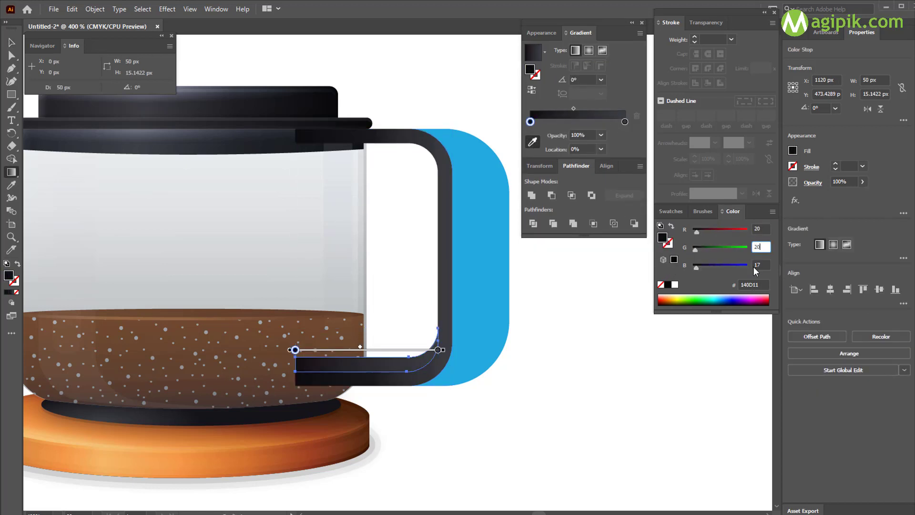
key("Return")
Set the lower handle piece's end color stop to RGB 5, 5, 10 and deselect the piece.
left_click(625, 121)
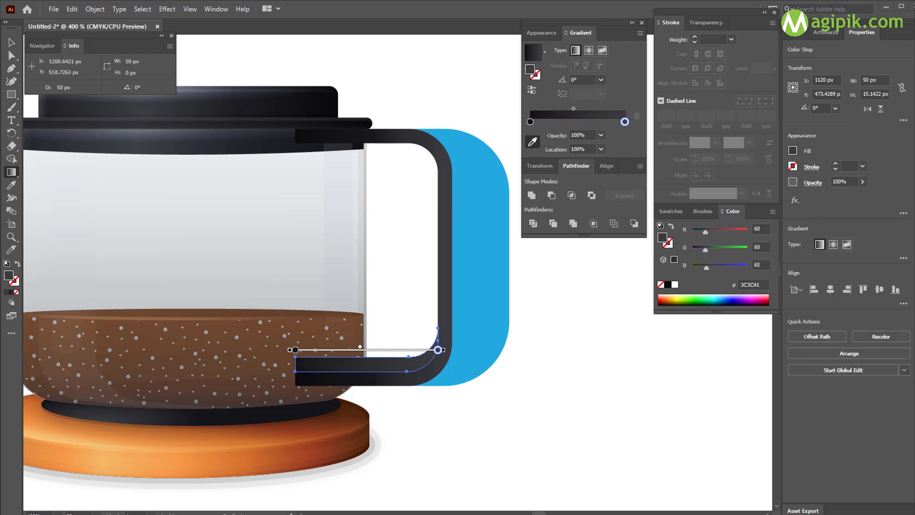
left_click_drag(764, 230, 701, 247)
type("5")
left_click_drag(764, 247, 720, 285)
type("510")
key("Return")
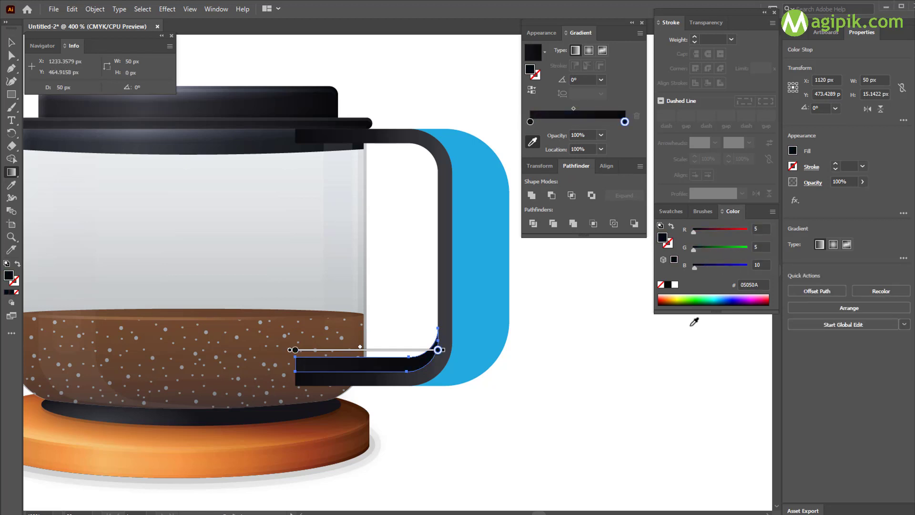
key("v")
left_click(623, 392)
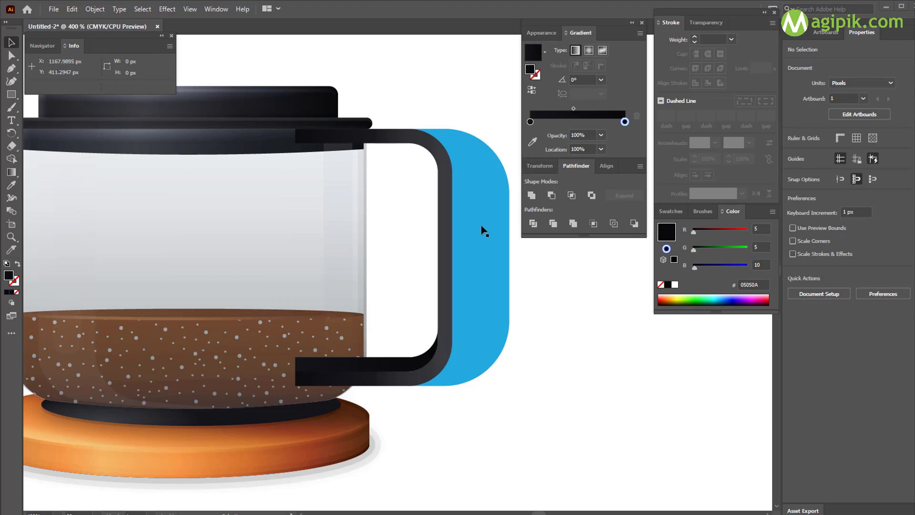
Paste two copies of the blue handle piece in front and move the top copy 1 px to the right.
left_click(476, 240)
key("ctrl+c")
key("ctrl+f")
key("ctrl+f")
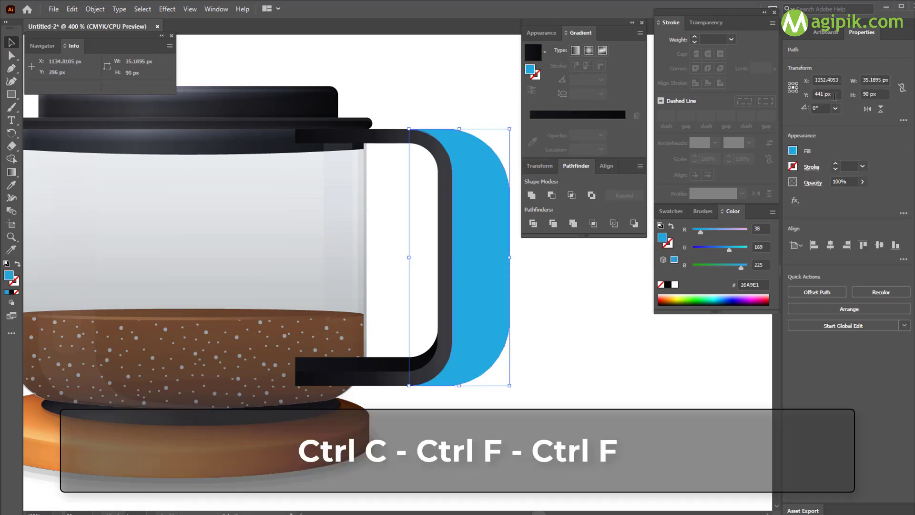
left_click(830, 80)
key("Up")
key("Return")
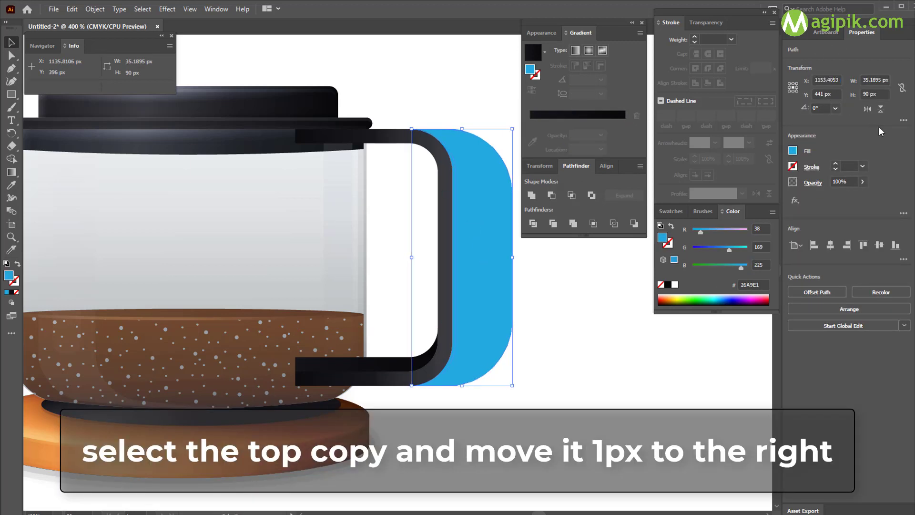
Subtract the 1 px shifted copy from the blue copy beneath it with Minus Front, leaving a thin inner strip.
left_click(802, 33)
left_click(908, 95, "shift")
left_click(553, 196)
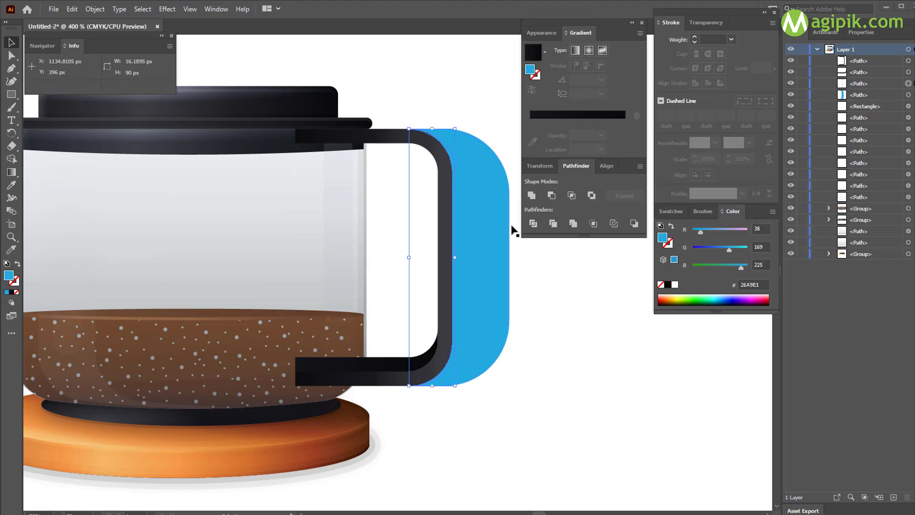
Fill the thin strip with the dark linear gradient at a 90° angle.
left_click(578, 115)
key("g")
mouse_move(409, 259)
left_mouse_down()
mouse_move(402, 208)
mouse_move(410, 206)
left_mouse_up()
left_click(589, 79)
key("Return")
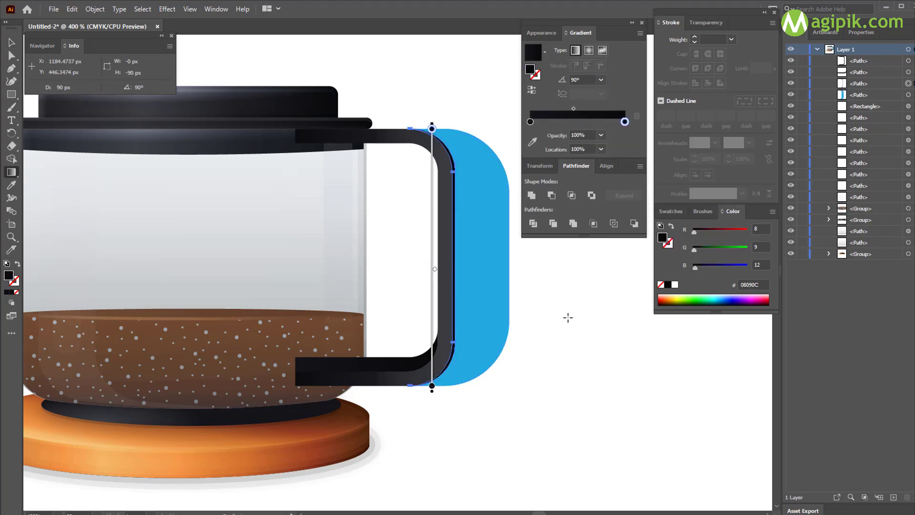
Move the strip gradient's starting color stop to 25% location and make it white with 0% opacity.
left_click(531, 122)
left_click(559, 149)
type("2")
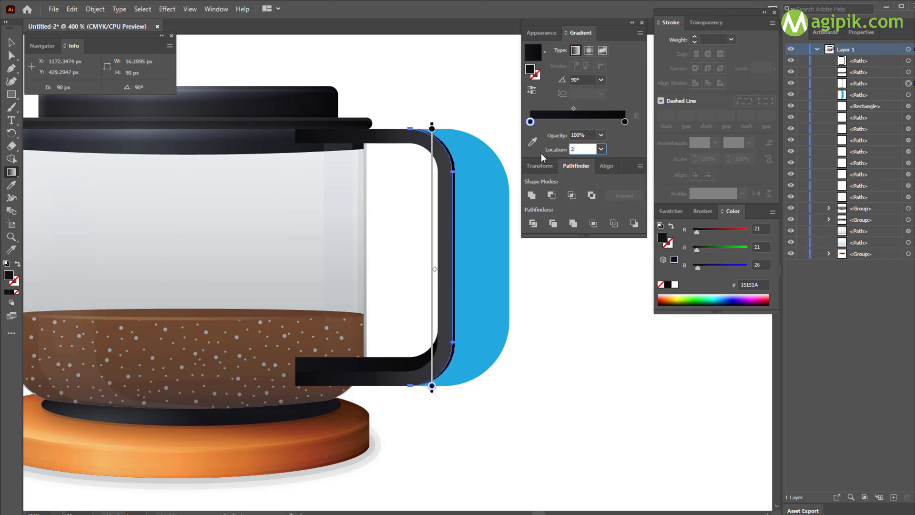
type("5")
key("Return")
left_click(533, 142)
left_click(675, 284)
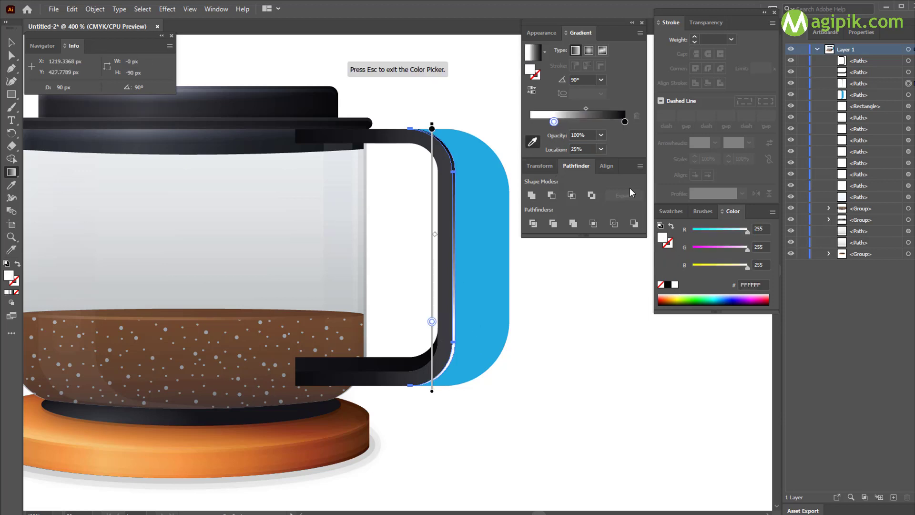
left_click(601, 136)
left_click(612, 148)
Move the strip gradient's end color stop to 75% location and make it white with 0% opacity.
left_click(625, 122)
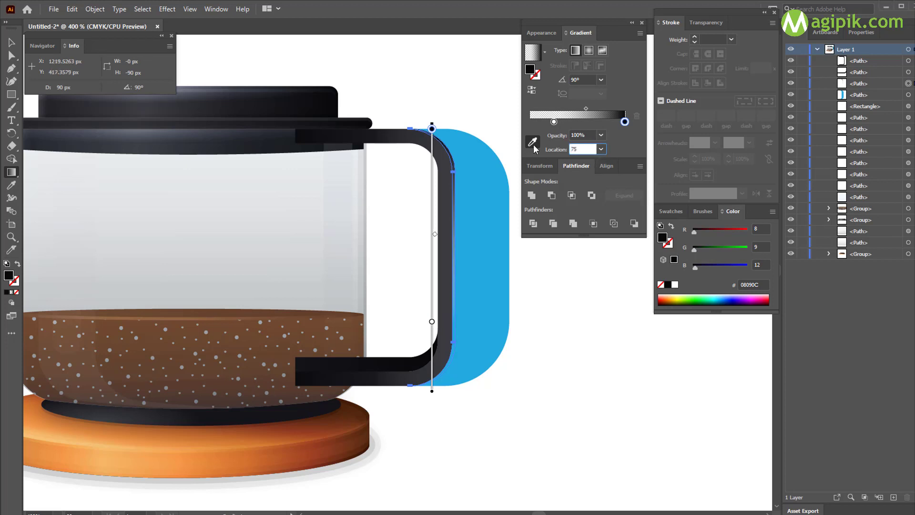
key("Return")
left_click(675, 285)
left_click(602, 135)
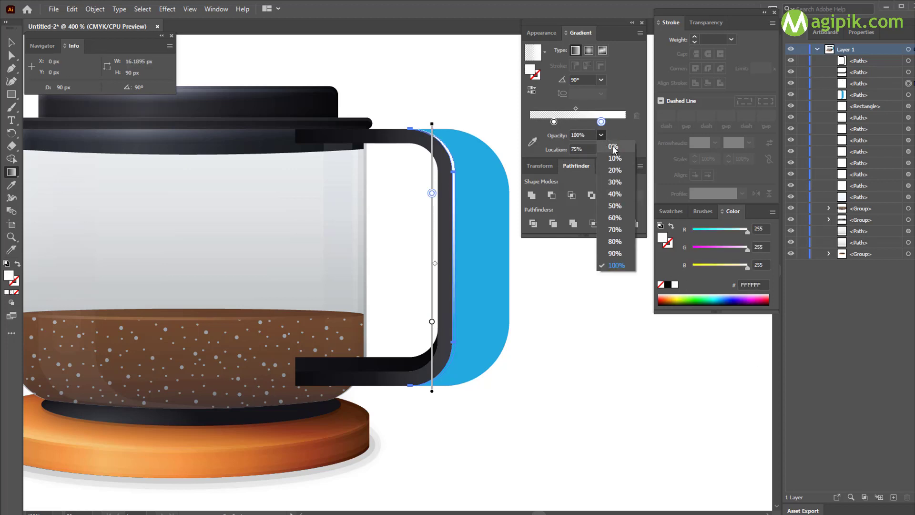
left_click(613, 147)
Add a white middle color stop at 50% location with 100% opacity to the strip's gradient.
left_click(575, 122)
left_click(586, 149)
type("50")
key("Return")
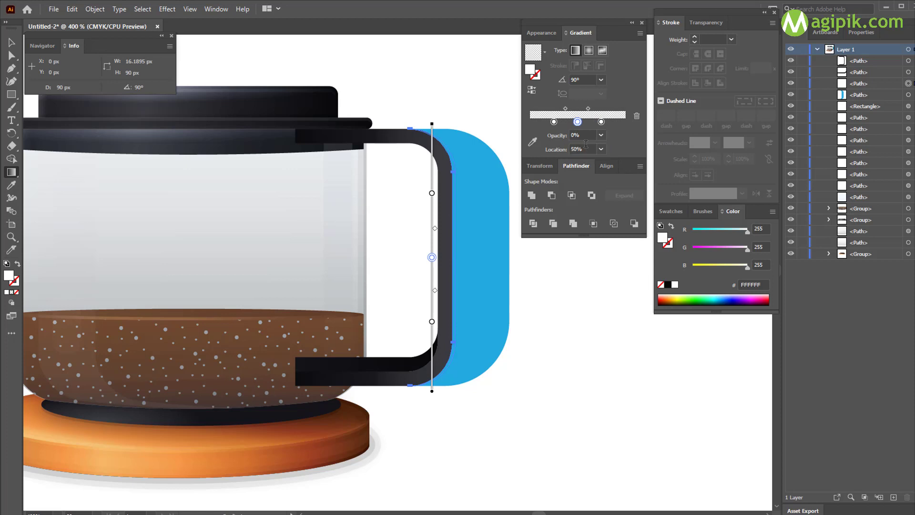
left_click(601, 135)
left_click(619, 262)
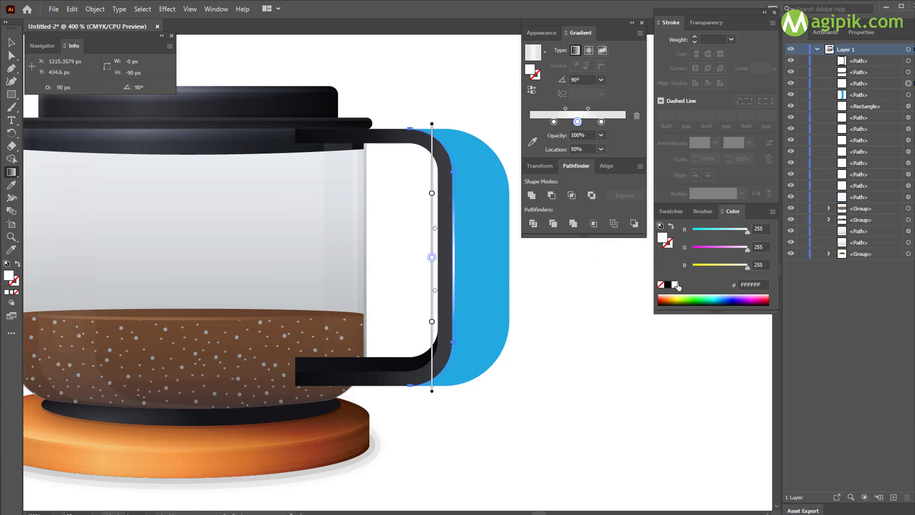
Set the thin strip's fill to 50% opacity with the Soft Light blending mode.
key("v")
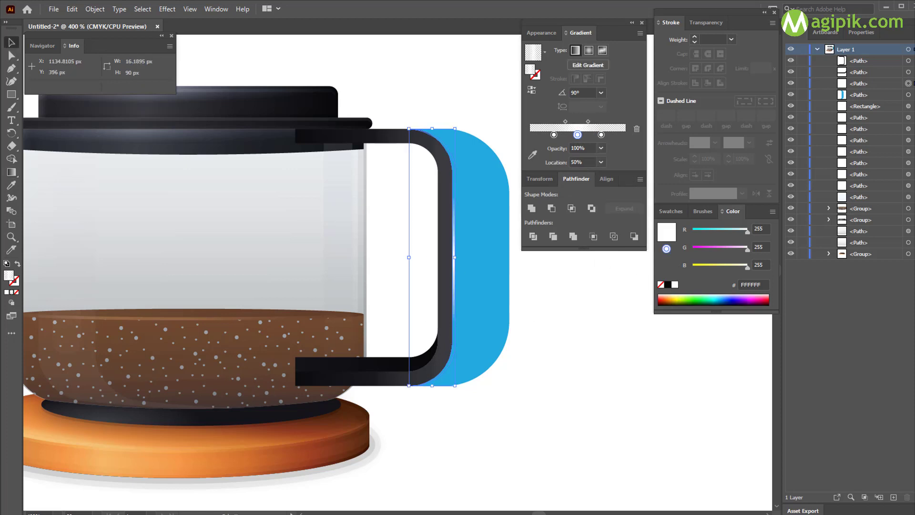
left_click(540, 32)
left_click(576, 105)
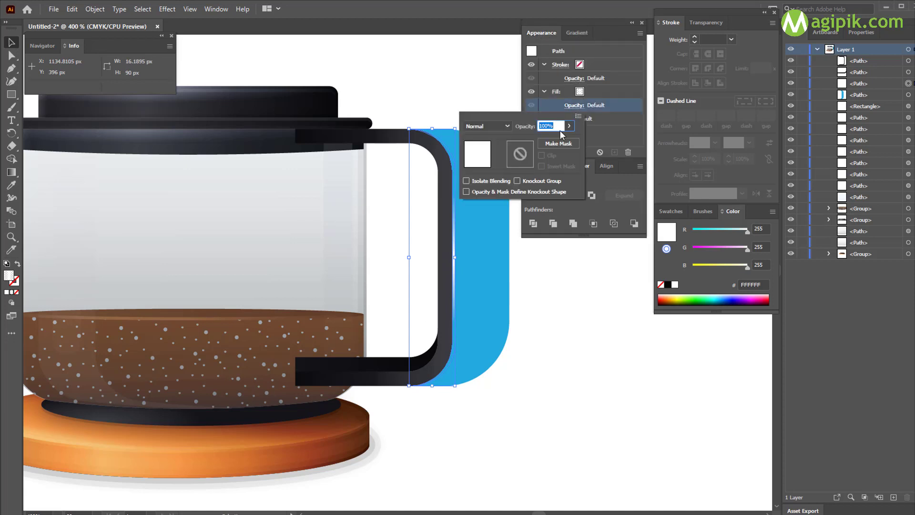
type("50")
left_click(496, 126)
left_click(492, 240)
left_click(7, 45)
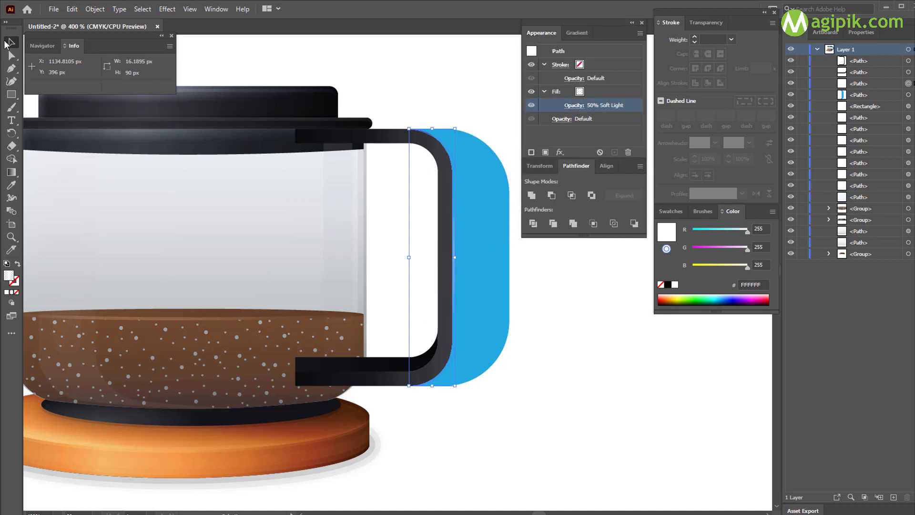
Paste two more copies of the blue handle piece in front and move the top copy 2 px to the right.
left_click(507, 303)
key("ctrl+c")
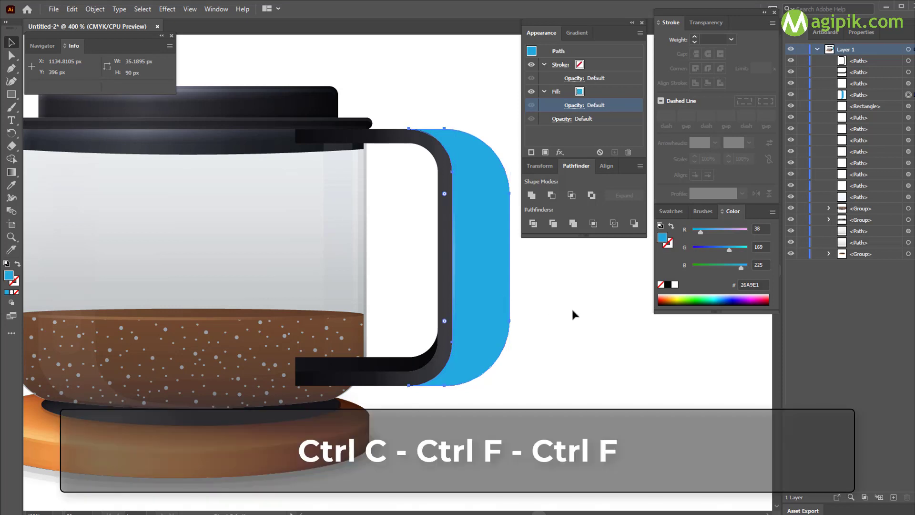
key("ctrl+f")
key("ctrl+f")
left_click(862, 32)
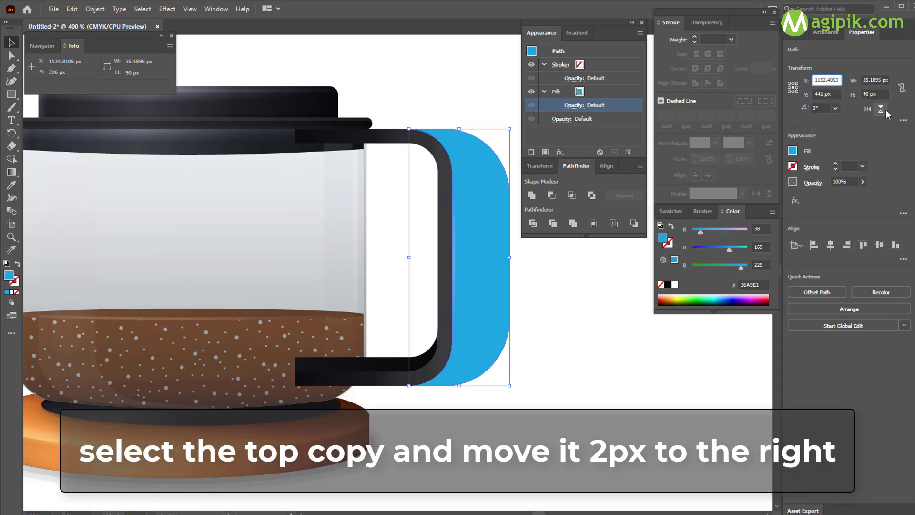
key("Right")
key("Right")
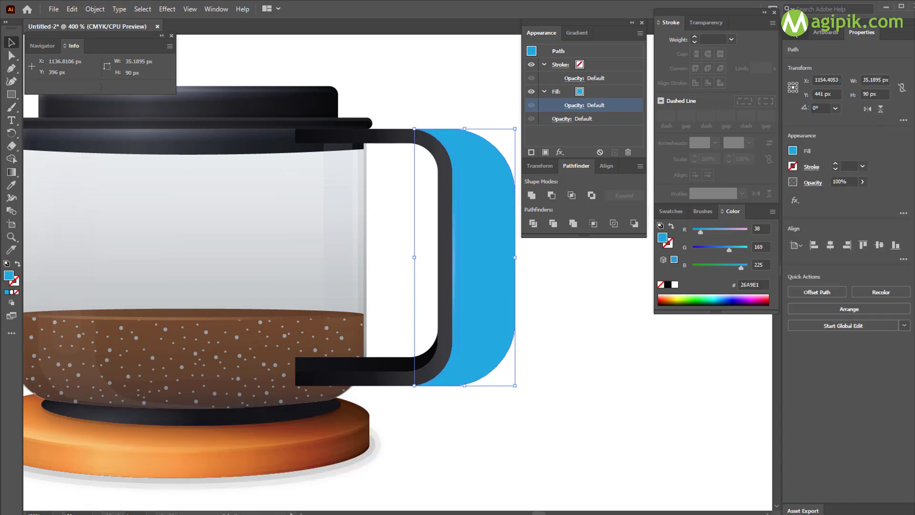
Cut the blue copy with the 2 px shifted copy using Minus Front to leave a wider inner strip.
left_click(794, 32)
left_click(909, 94, "shift")
left_click(551, 196)
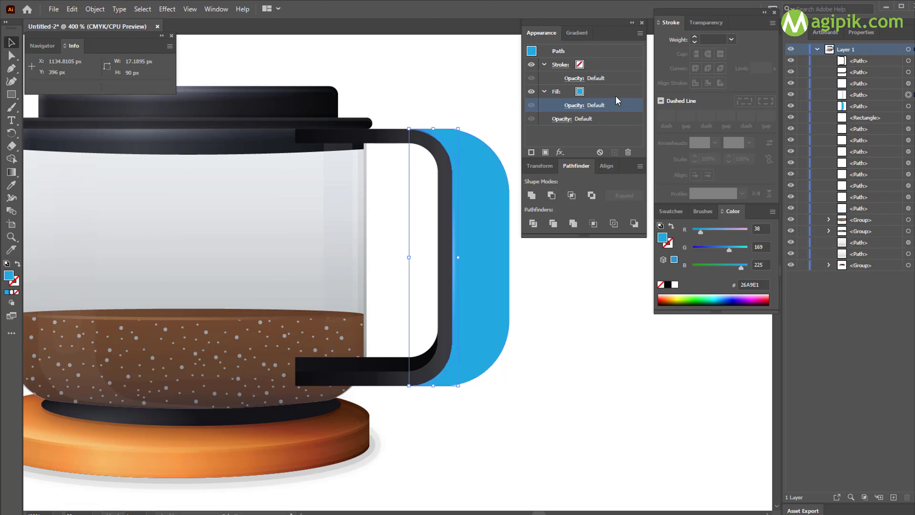
Fill the wider strip with the transparent white gradient and set its outer color stops to 10% and 90% location.
left_click(581, 33)
left_click(533, 52)
left_click(554, 135)
left_click(586, 161)
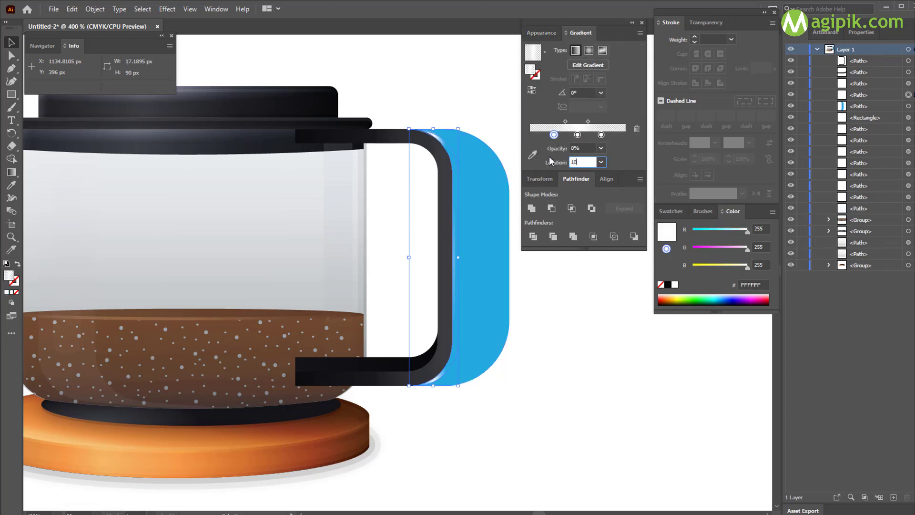
type("10")
left_click(601, 135)
left_click(579, 162)
type("90")
key("Return")
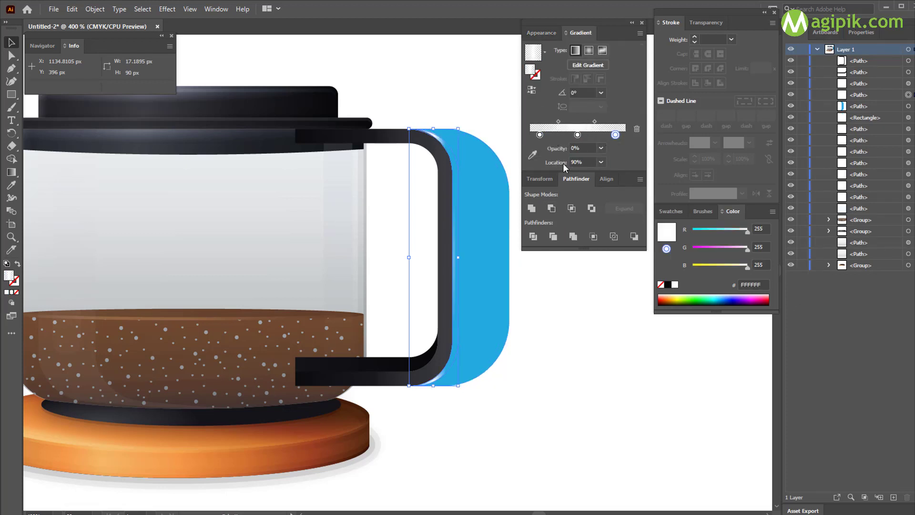
Set the wider strip's gradient angle to 90°.
left_click(12, 172)
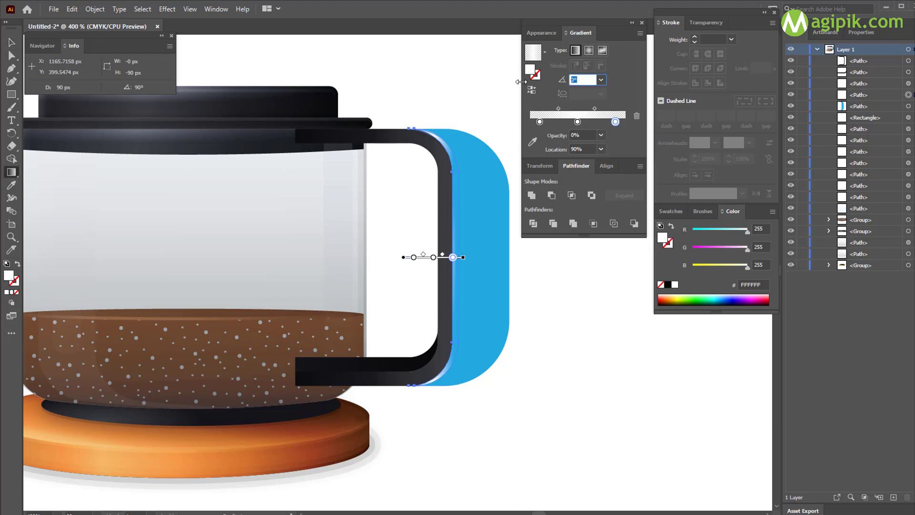
type("90")
key("Return")
Set the wider strip's fill to 25% opacity with the Soft Light blending mode.
left_click(541, 33)
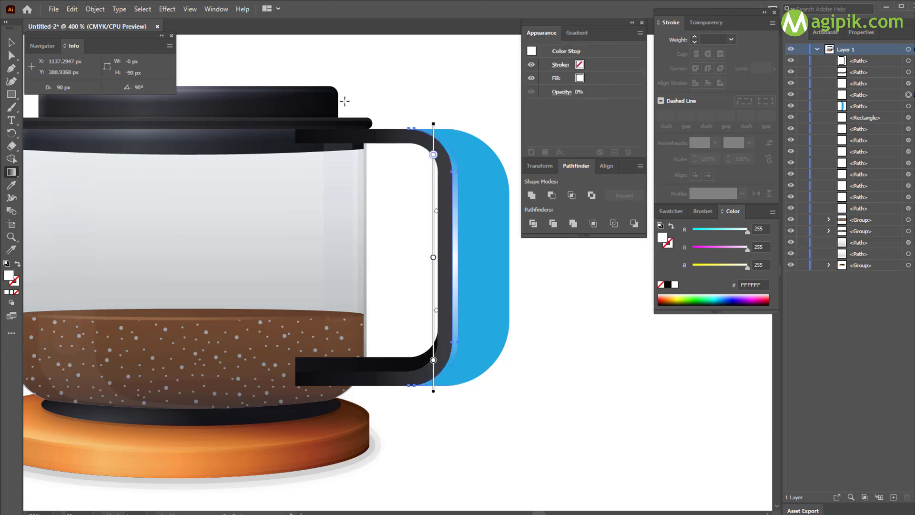
key("v")
left_click(574, 105)
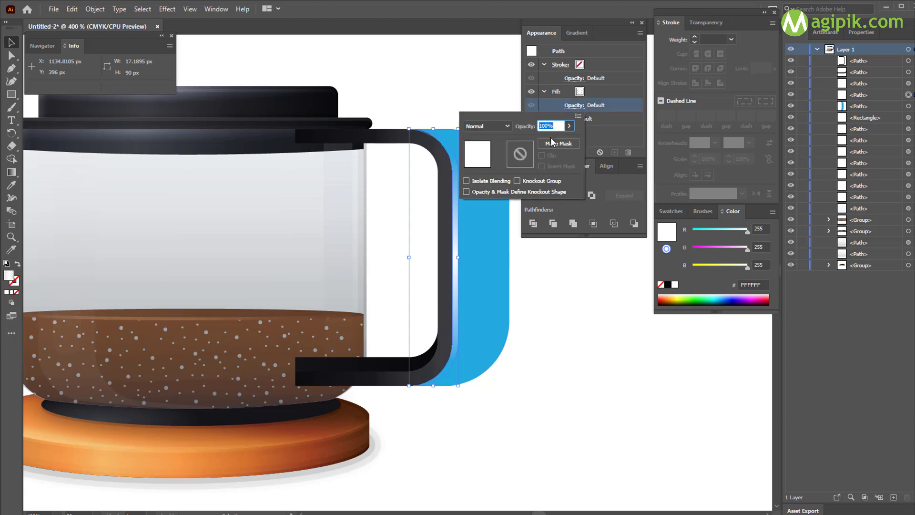
type("25")
left_click(486, 126)
left_click(491, 242)
key("Return")
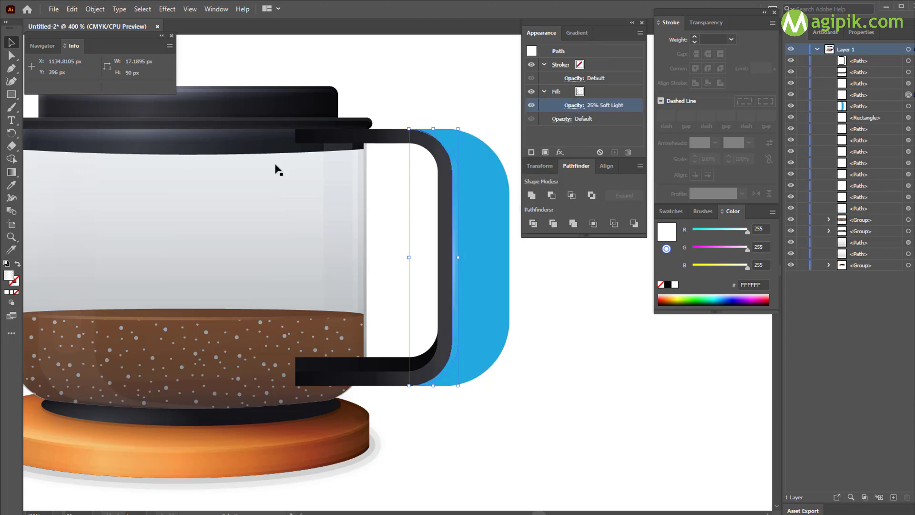
Paste two copies of the blue handle piece in front and move the top copy up 2 px to Y 439 px.
left_click(501, 290)
key("ctrl+c")
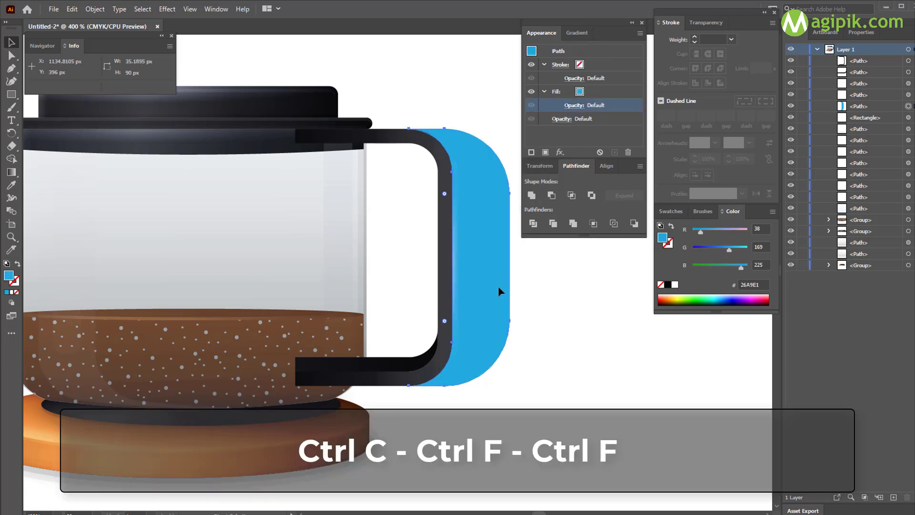
key("ctrl+f")
key("ctrl+f")
left_click(862, 32)
double_click(827, 94)
type("4")
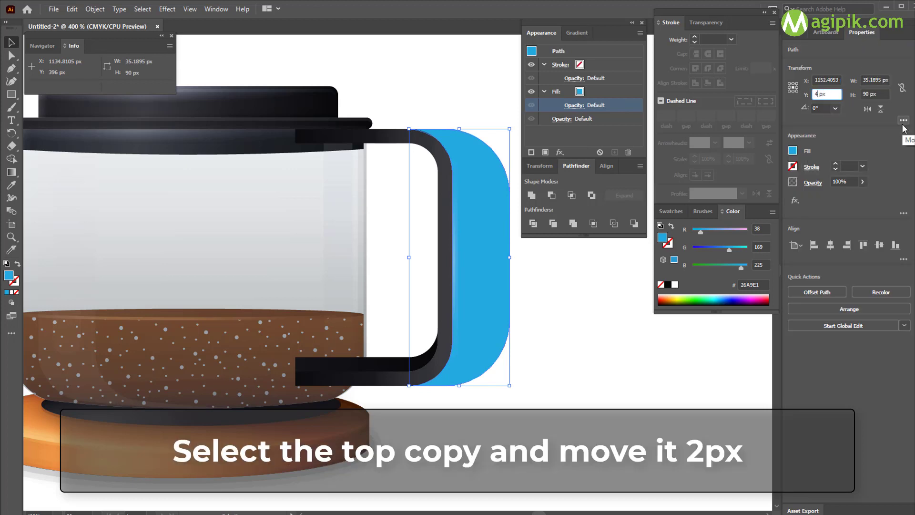
type("39")
key("Return")
left_click(795, 33)
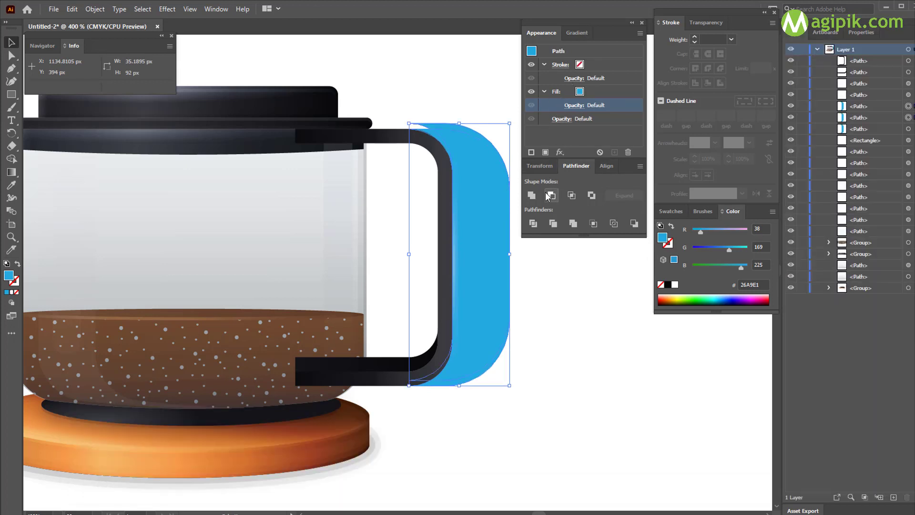
Cut the blue copy with the shifted copy using Minus Front, ungroup the result and delete the upper leftover piece.
left_click(573, 224)
right_click(432, 136)
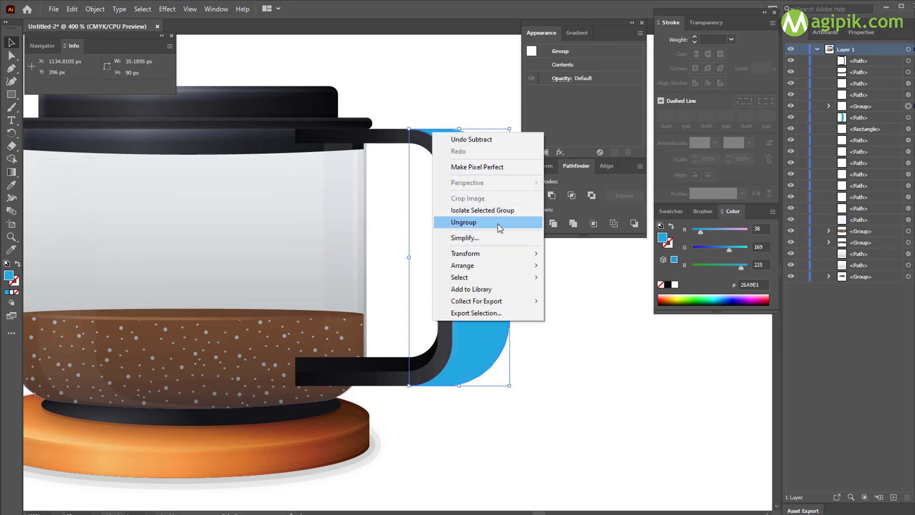
left_click(496, 224)
left_click(436, 115)
left_click(438, 138)
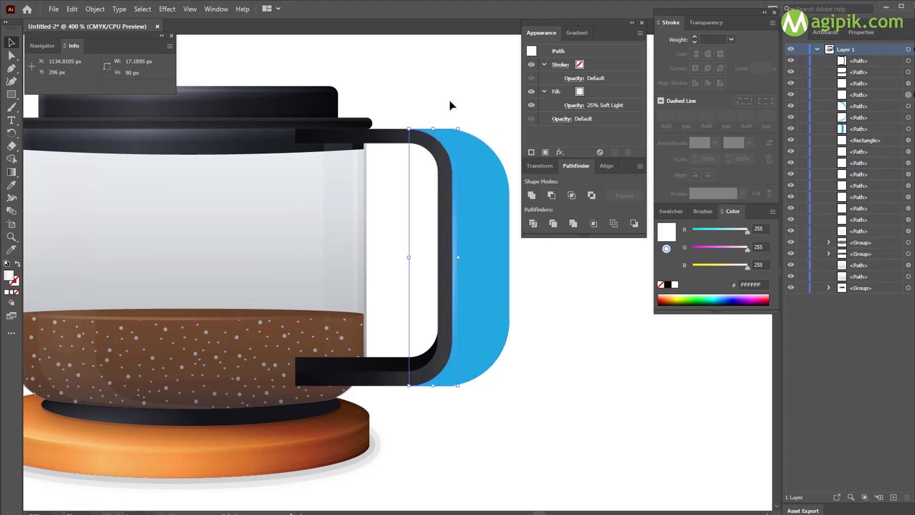
key("Delete")
left_click(443, 143)
left_click(524, 285)
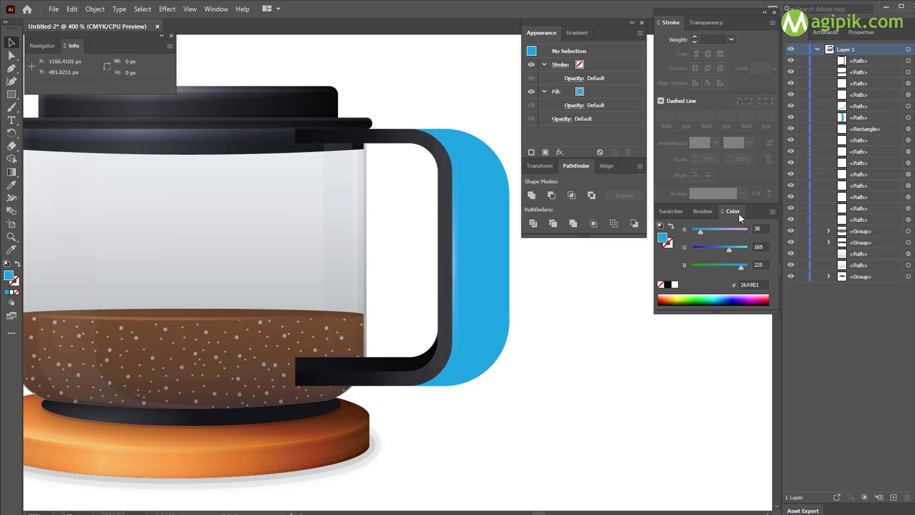
Fill the thin lower curved piece with black at 25% opacity in Soft Light blending mode.
left_click(909, 107)
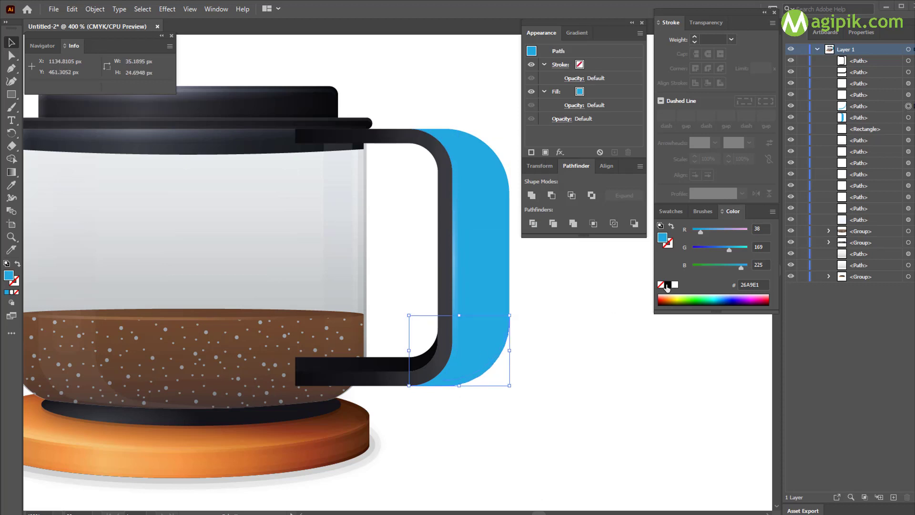
left_click(668, 285)
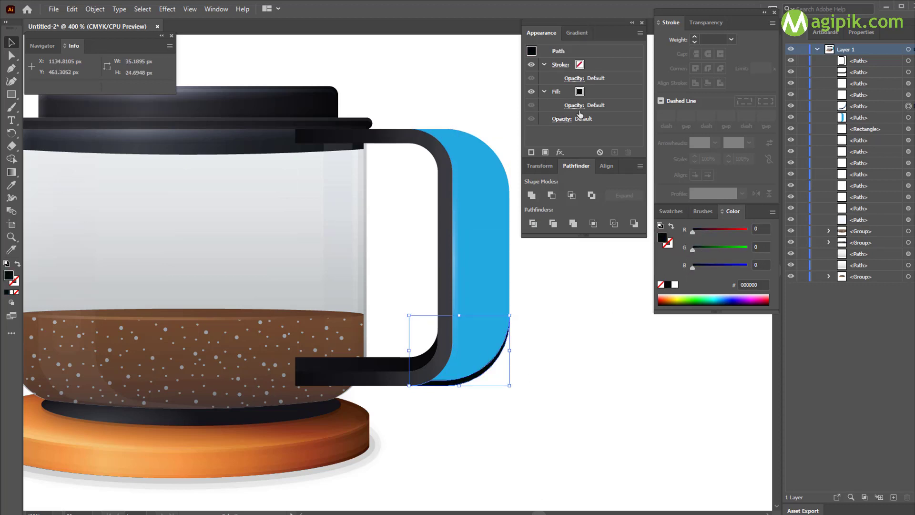
left_click(575, 105)
type("25")
left_click(486, 126)
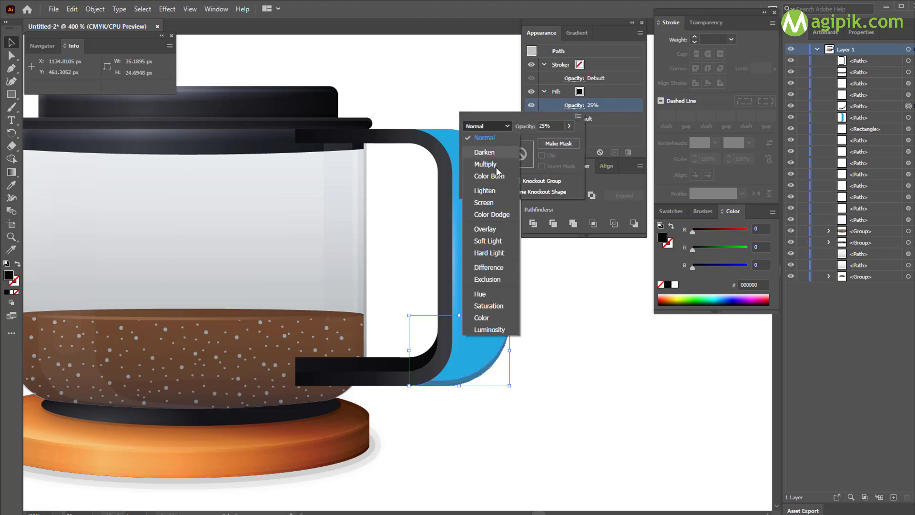
left_click(486, 241)
left_click(551, 291)
left_click(551, 291)
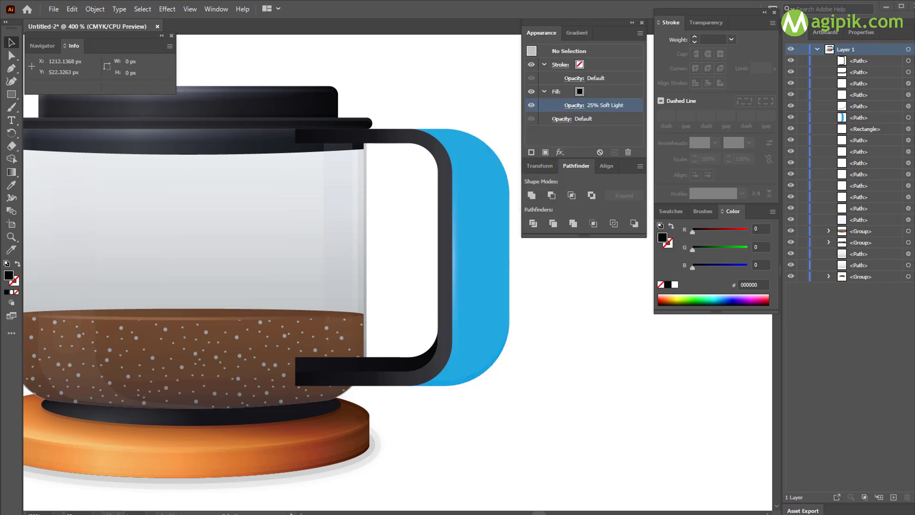
Paste two more copies of the blue handle piece in front and move the top copy up 5 px.
left_click(486, 286)
key("ctrl+c")
key("ctrl+f")
key("ctrl+f")
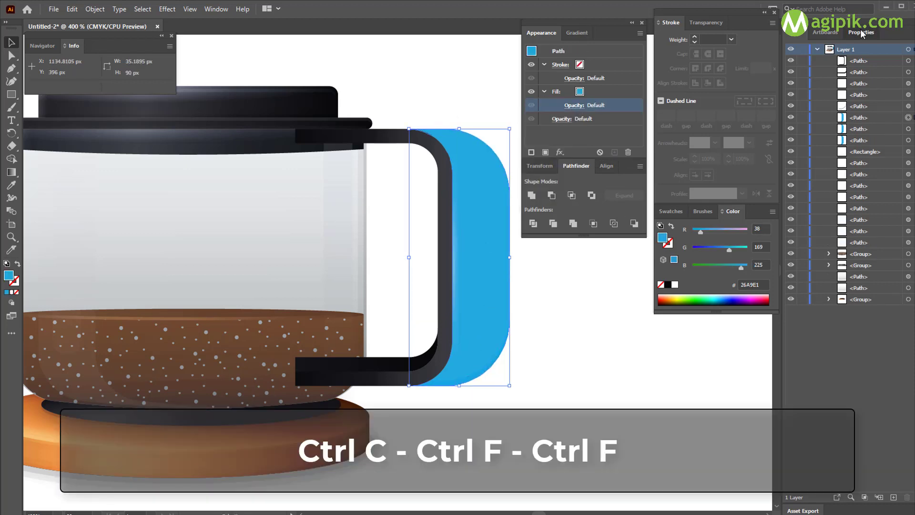
left_click(862, 32)
left_click(824, 94)
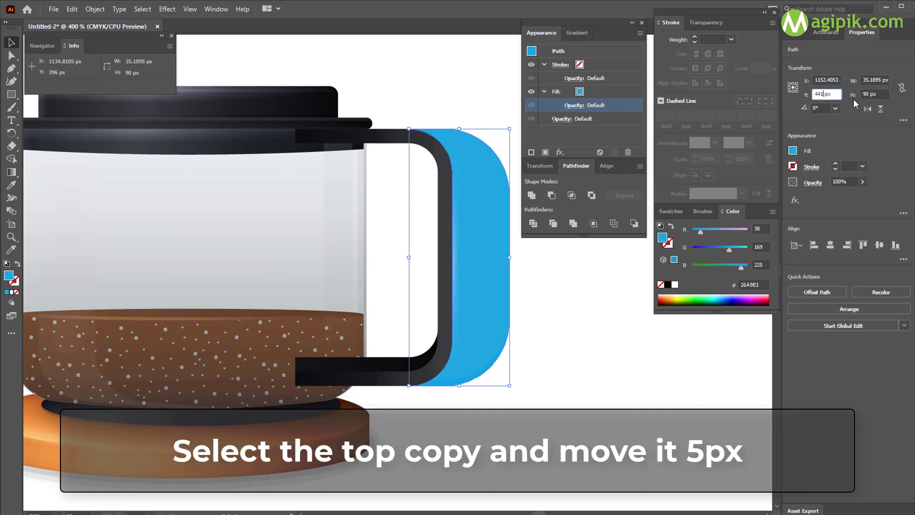
key("Return")
left_click(798, 32)
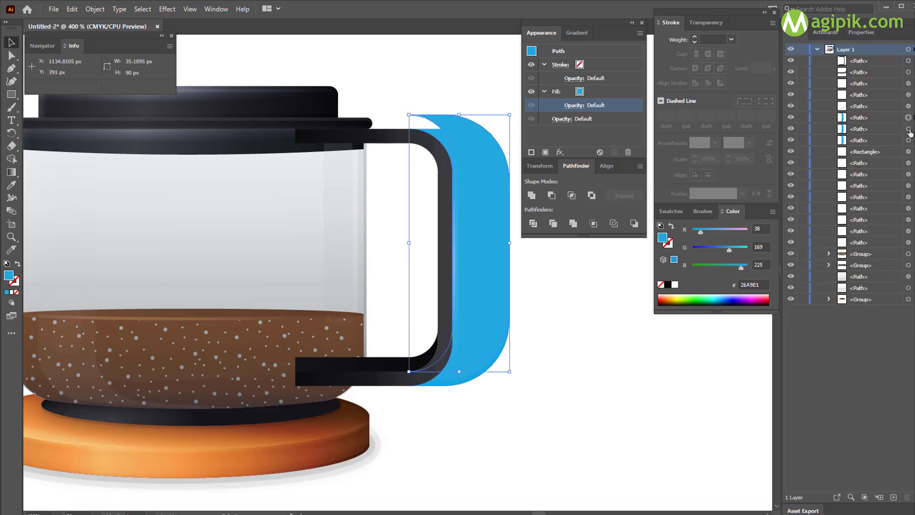
Subtract the 5 px shifted copy from the one beneath, ungroup the result and delete its upper piece.
left_click(908, 129, "shift")
left_click(552, 196)
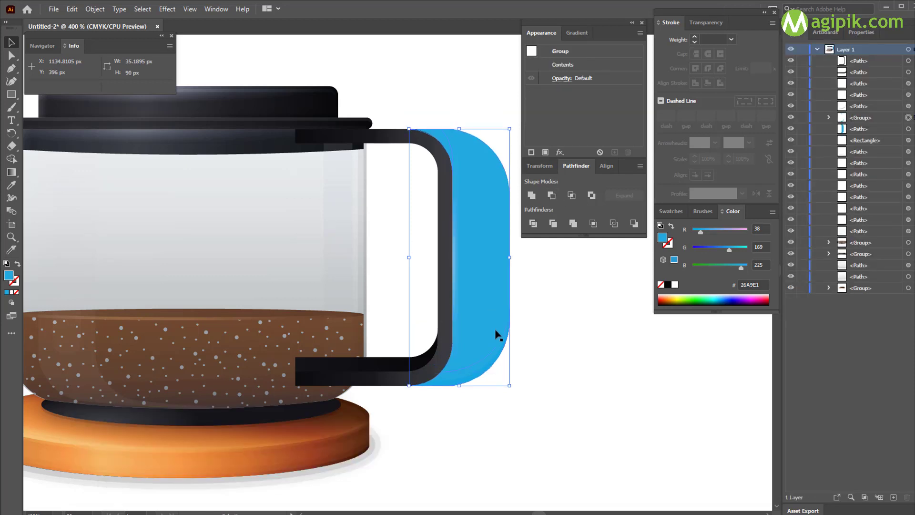
right_click(443, 137)
left_click(499, 228)
left_click(631, 369)
left_click(909, 118)
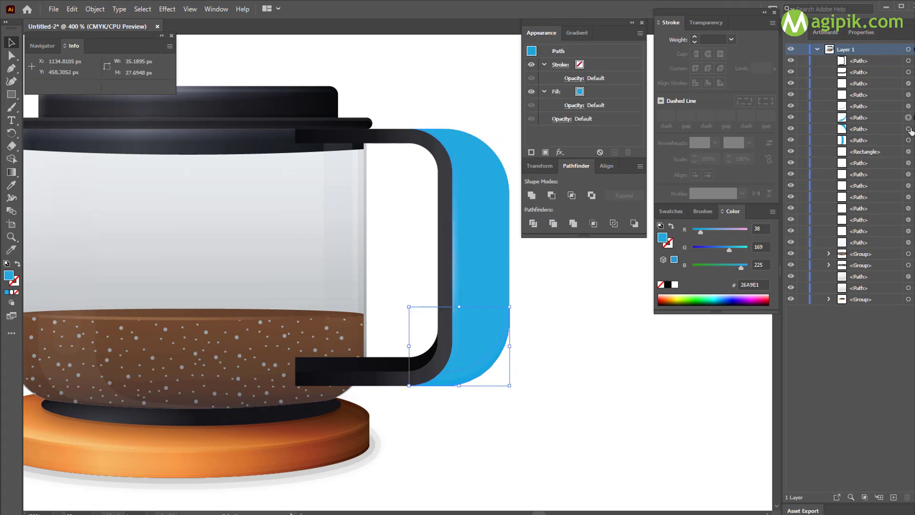
left_click(909, 129)
key("Delete")
Fill the wider lower curved piece with black at 15% opacity in Soft Light blending mode.
left_click(908, 118)
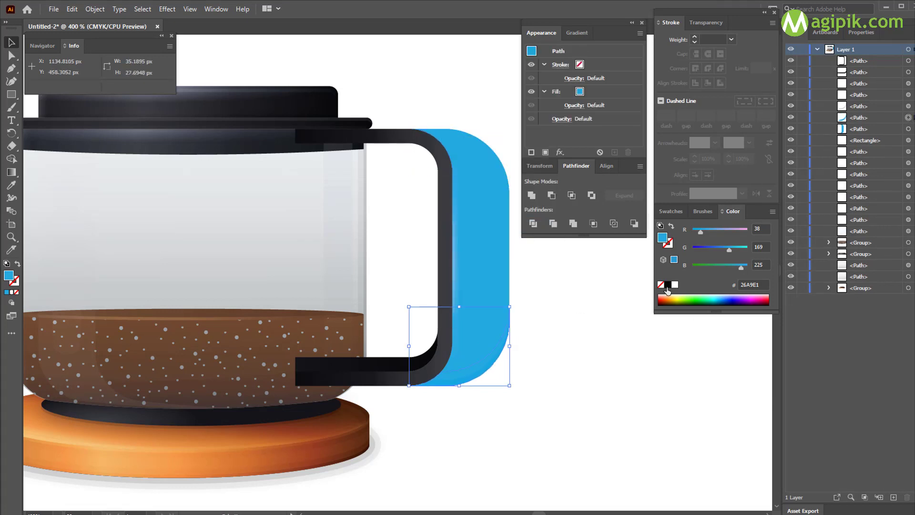
left_click(668, 285)
left_click(574, 105)
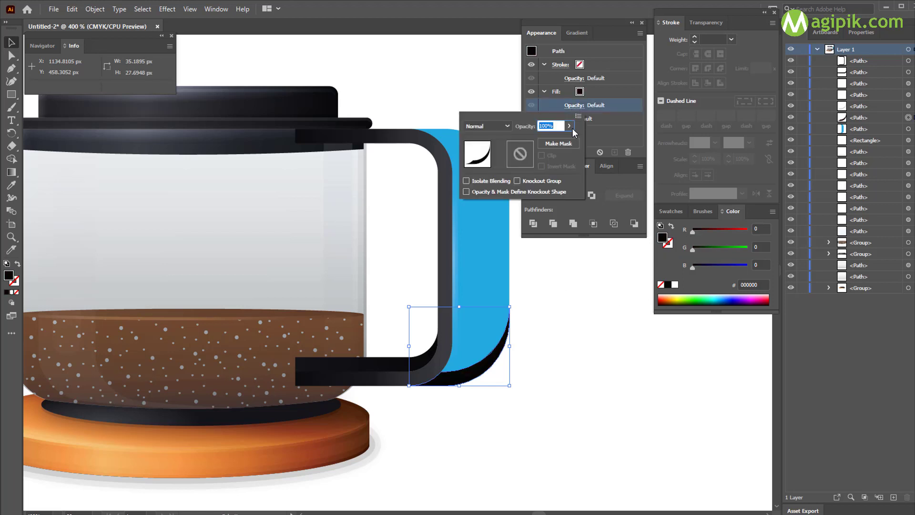
type("15")
left_click(508, 127)
left_click(502, 240)
left_click(738, 465)
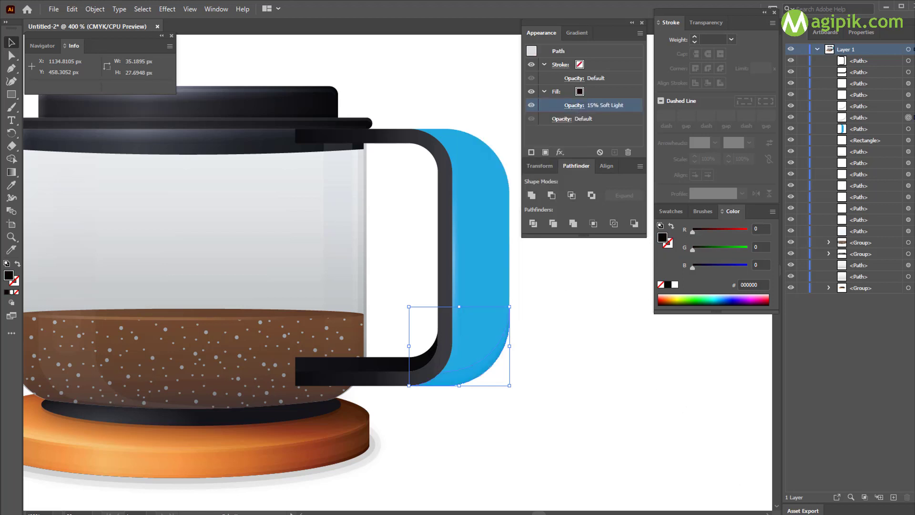
Apply the white linear gradient to the blue handle piece and remove its middle color stop.
left_click(591, 333)
left_click(484, 231)
left_click(577, 33)
left_click(578, 117)
left_click(615, 135)
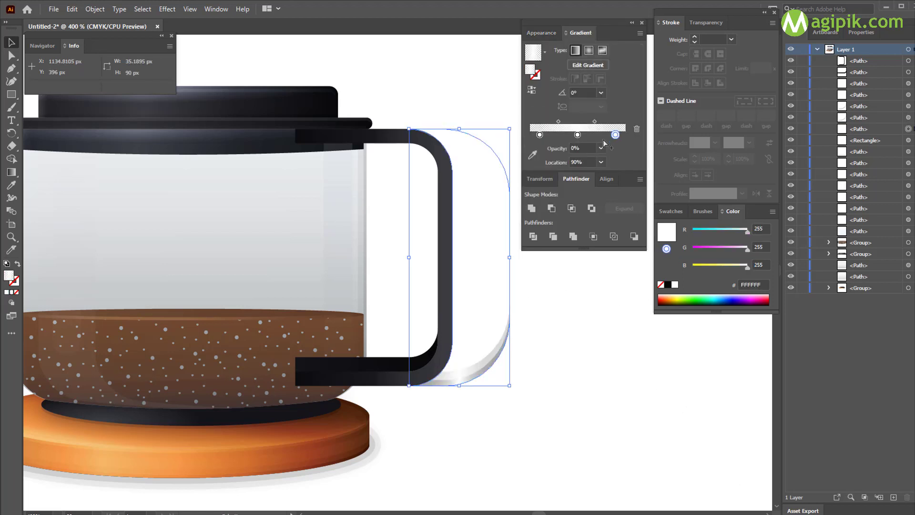
left_click_drag(578, 135, 564, 150)
Make the handle piece's gradient fully opaque and set its end stop to 100% location.
left_click(615, 135)
left_click(602, 148)
left_click(613, 159)
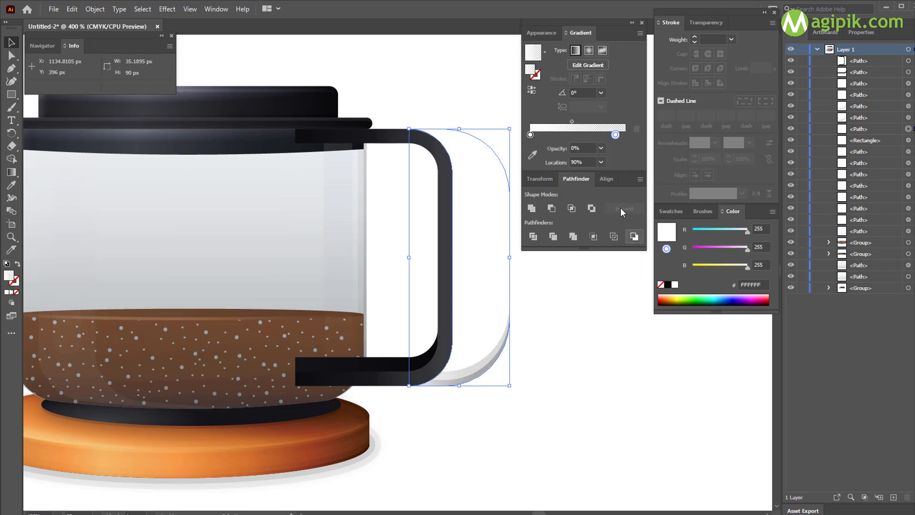
left_click(601, 148)
left_click(617, 278)
left_click_drag(615, 135, 656, 143)
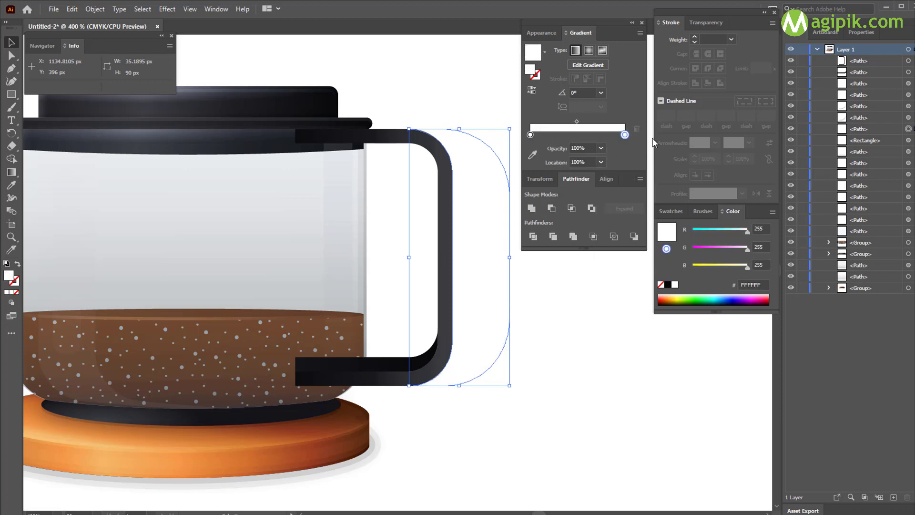
Set the start stop of the handle piece's gradient to 50% location.
left_click(530, 134)
left_click(9, 172)
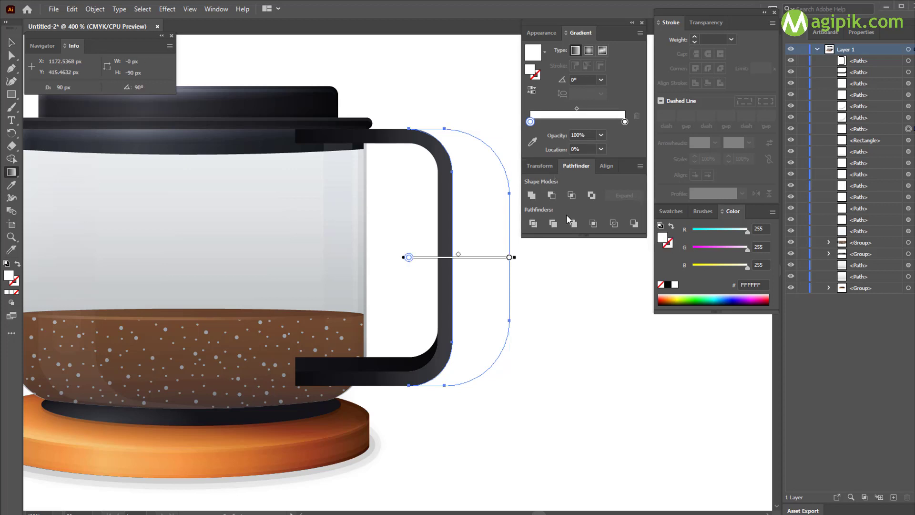
left_click_drag(582, 150, 532, 152)
type("50")
key("Return")
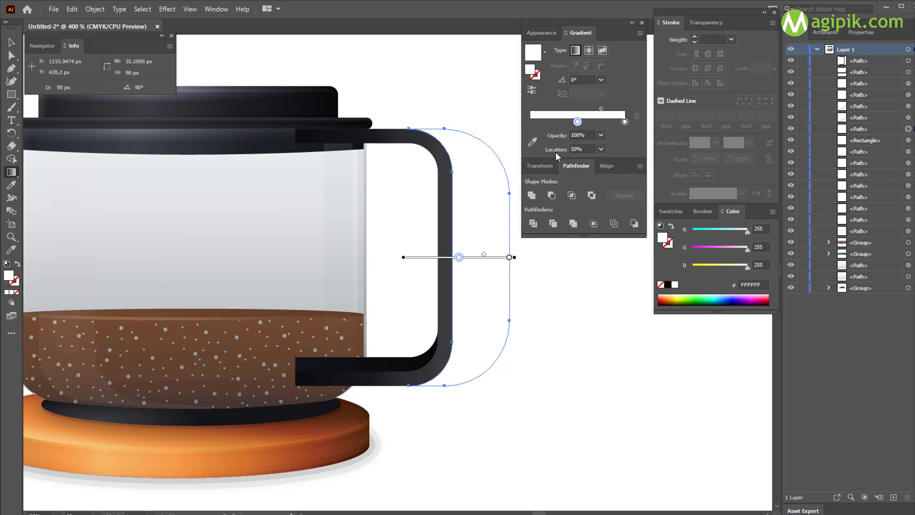
Color the 50% gradient stop with R 60, G 60, B 65.
left_click(759, 229)
type("6")
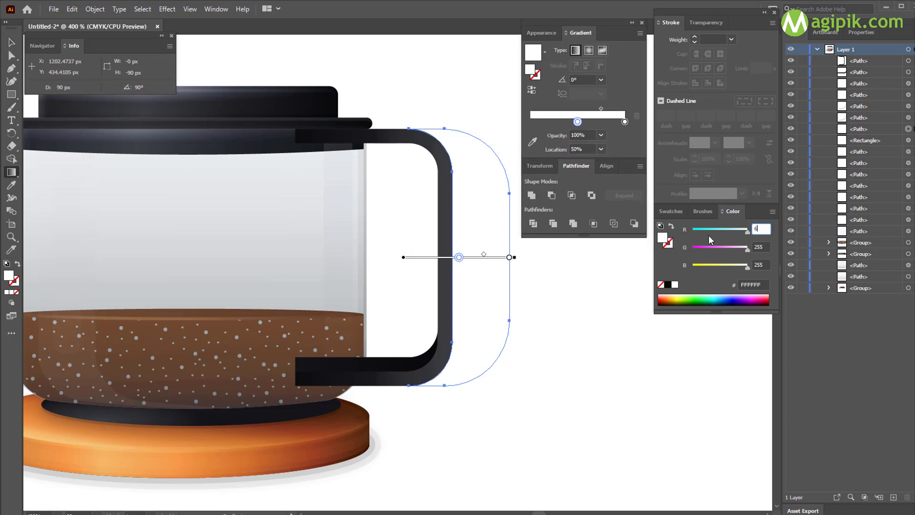
type("0")
key("Tab")
type("60")
key("Tab")
type("65")
key("Return")
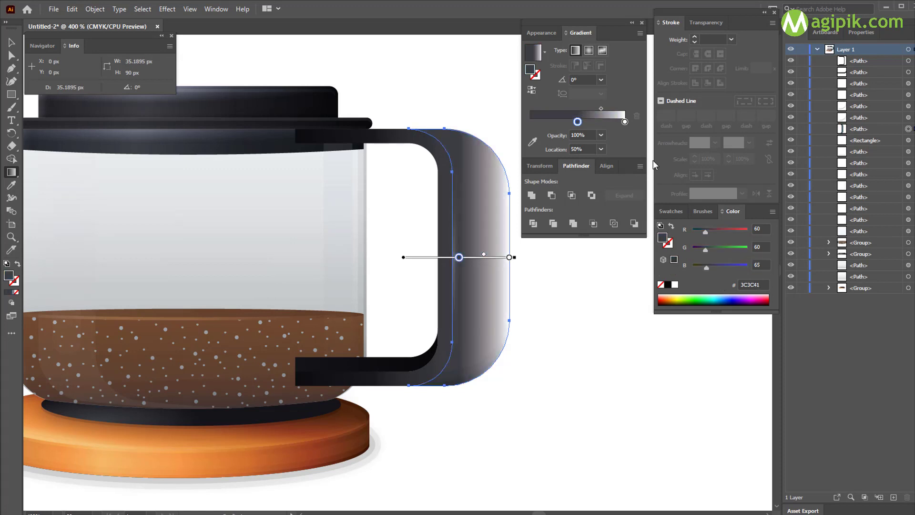
Color the gradient's end stop with R 25, G 25, B 30.
left_click(626, 121)
left_click(759, 229)
type("25")
key("Tab")
type("25")
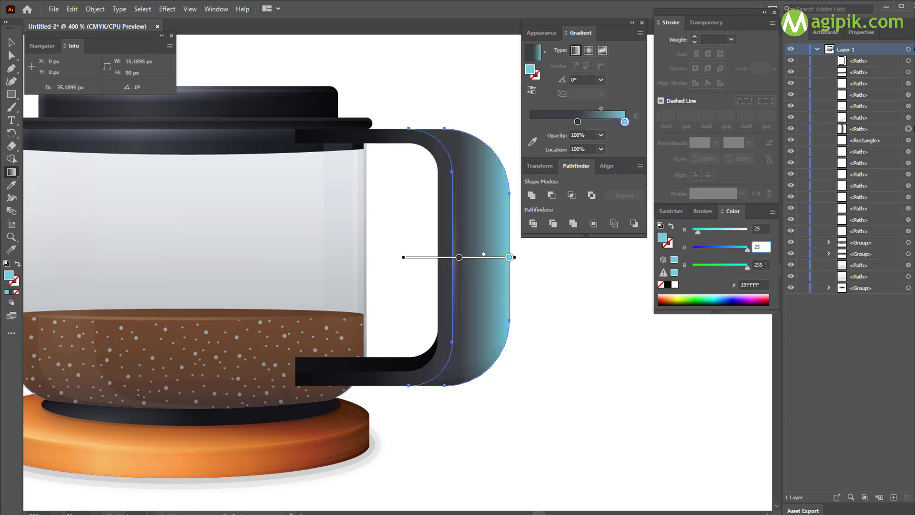
key("Tab")
type("30")
key("Return")
key("v")
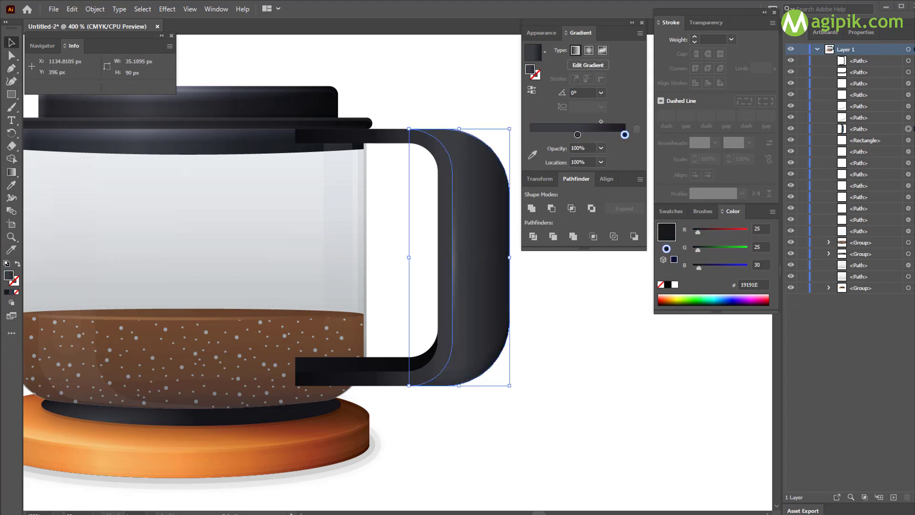
Group all the pieces of the handle together.
left_click_drag(404, 89, 538, 421)
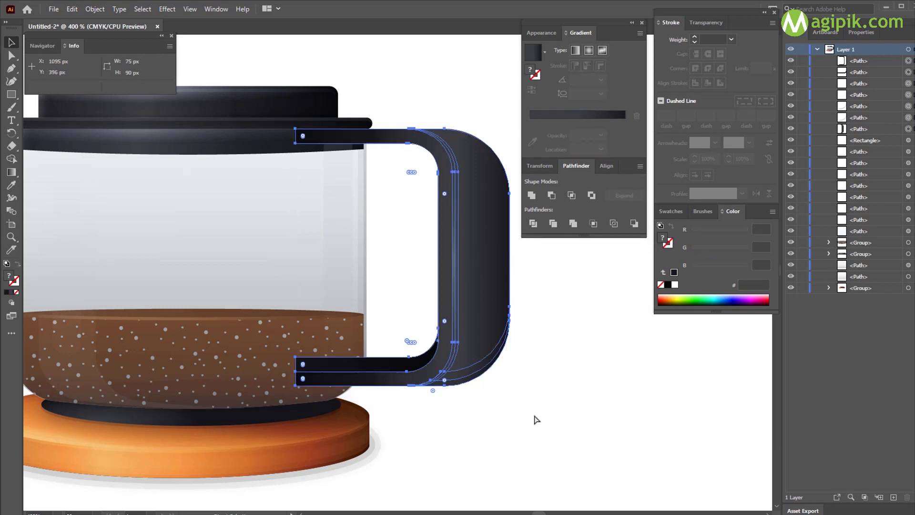
key("ctrl+g")
left_click(653, 495)
Create a 105 x 15 px rectangle above the jar's lid.
scroll(380, 446, "down", 2)
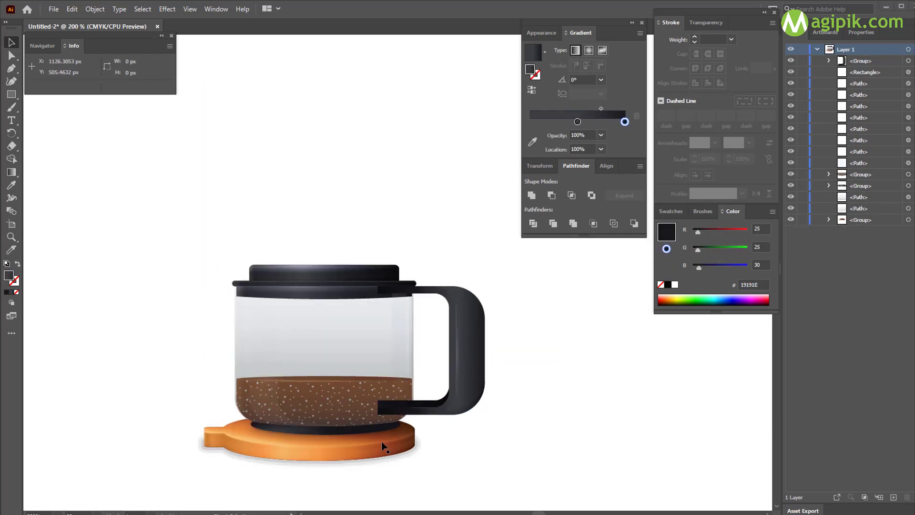
scroll(292, 233, "up", 1)
key("m")
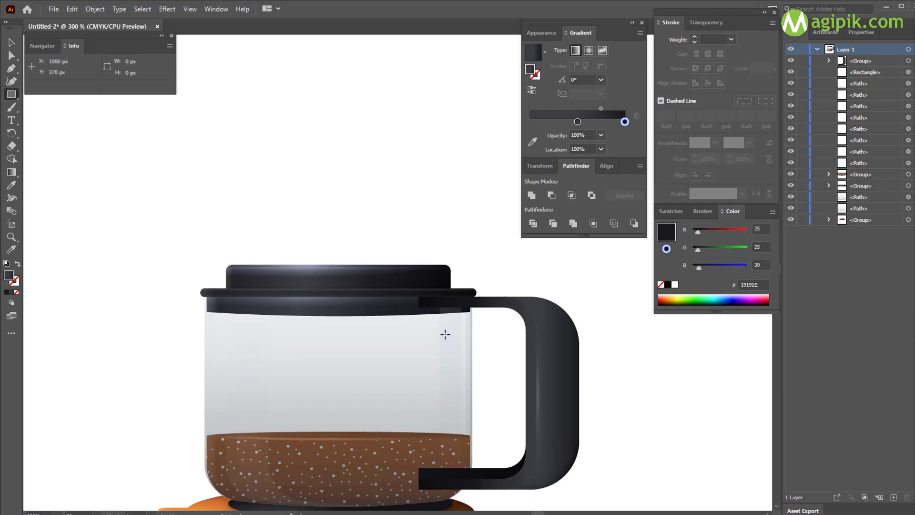
left_click(237, 209)
type("105")
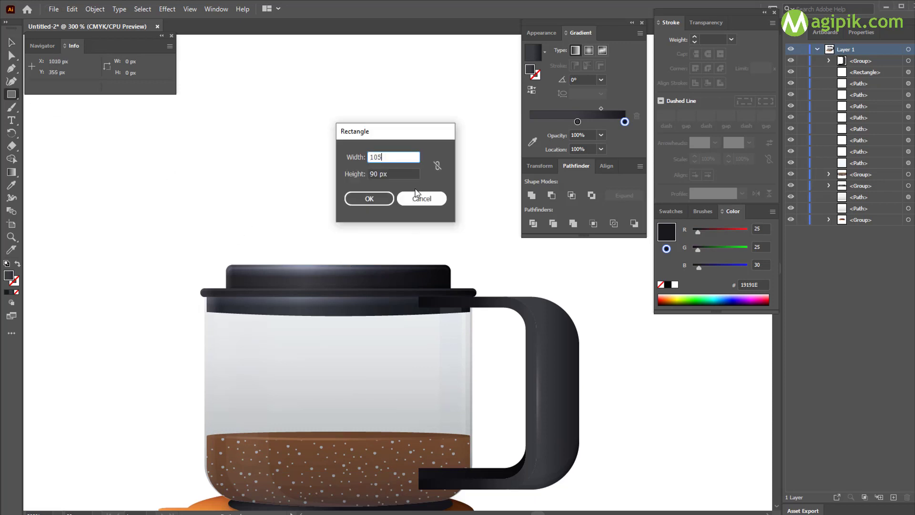
key("Tab")
type("15")
key("Return")
Center the new rectangle horizontally on the lid group.
key("v")
left_click(293, 276, "shift")
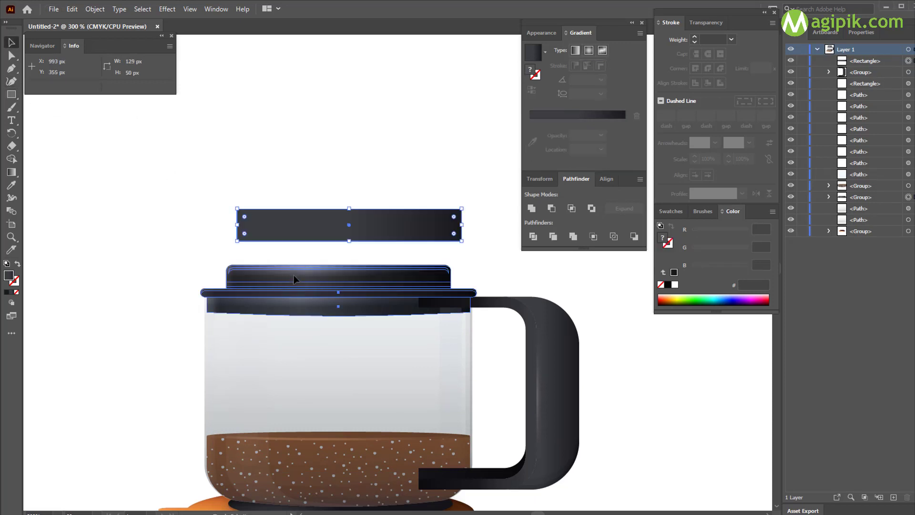
key("shift+F7")
left_click(551, 195)
left_click(421, 180)
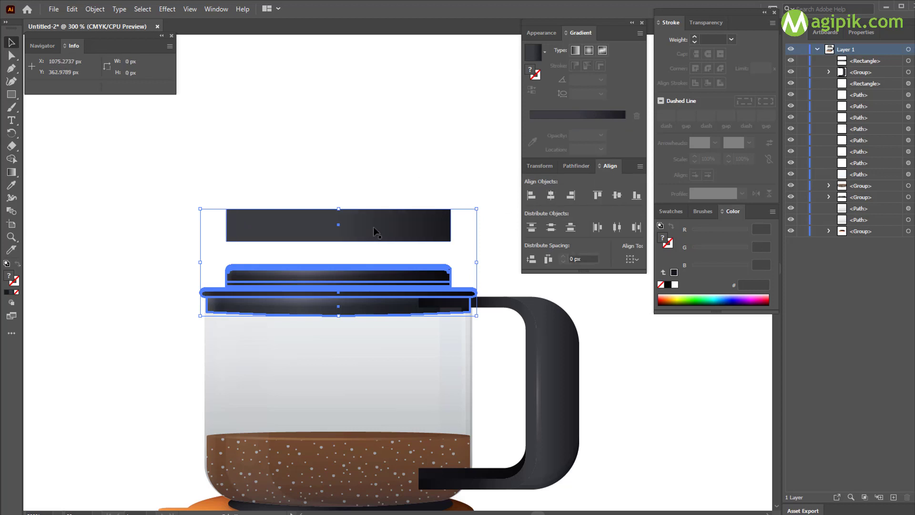
Move the dark rectangle down to just above the jar's lid and set its Y position to 374 px.
left_click_drag(354, 230, 352, 252)
key("ctrl+plus")
key("ctrl+plus")
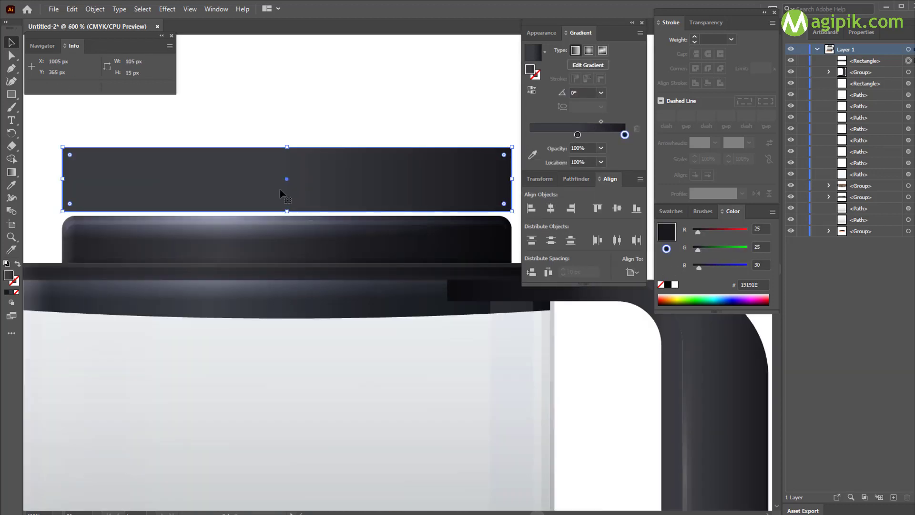
left_click_drag(280, 188, 281, 176)
left_click(861, 32)
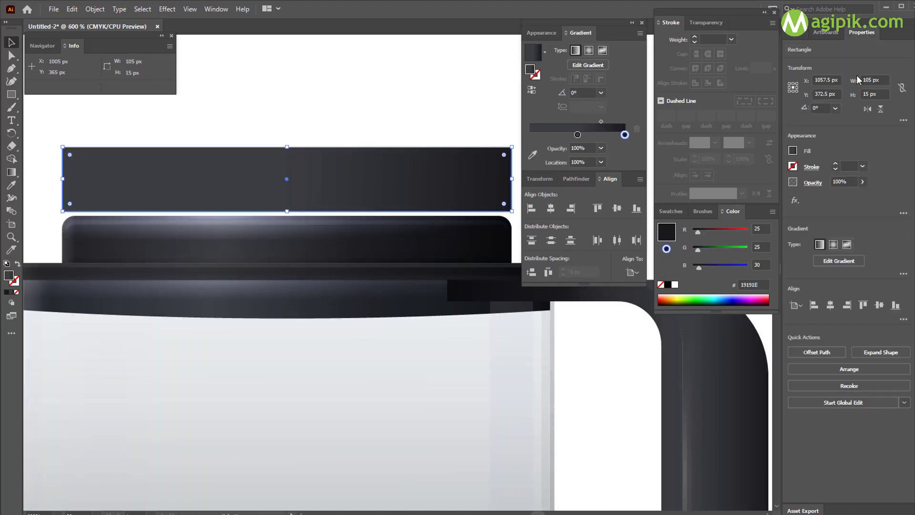
left_click(828, 93)
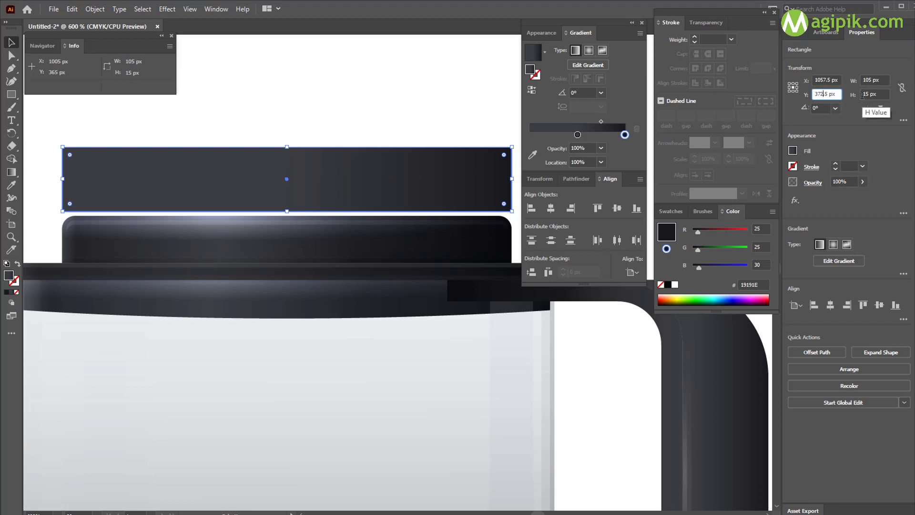
key("Return")
left_click(825, 94)
key("BackSpace")
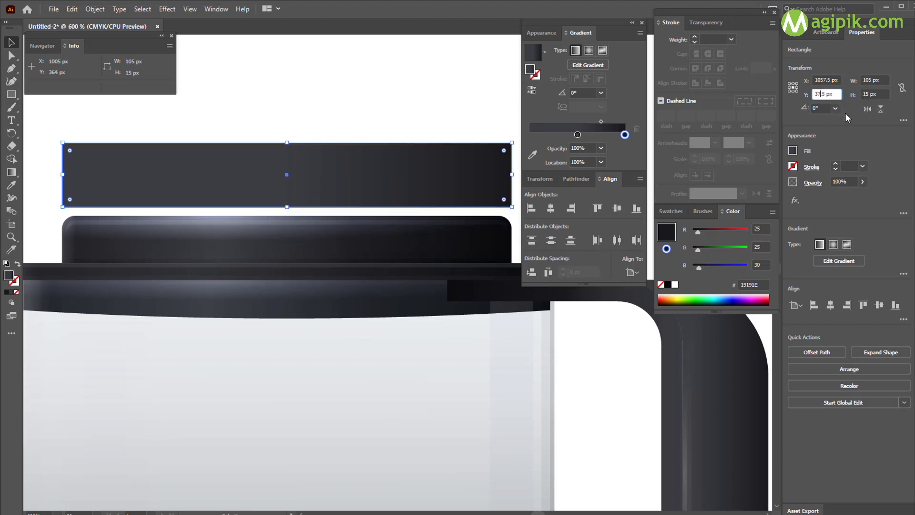
type("4")
key("Return")
left_click(435, 103)
left_click(441, 181)
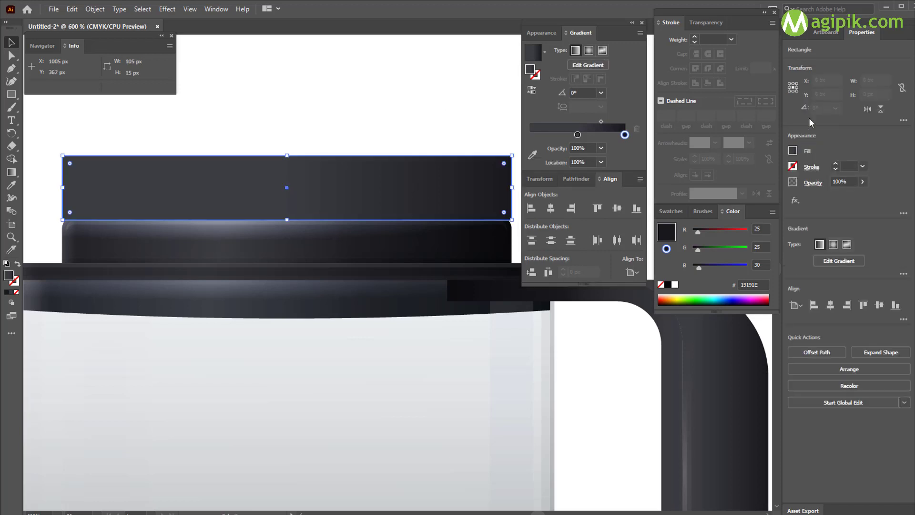
left_click(830, 94)
key("Return")
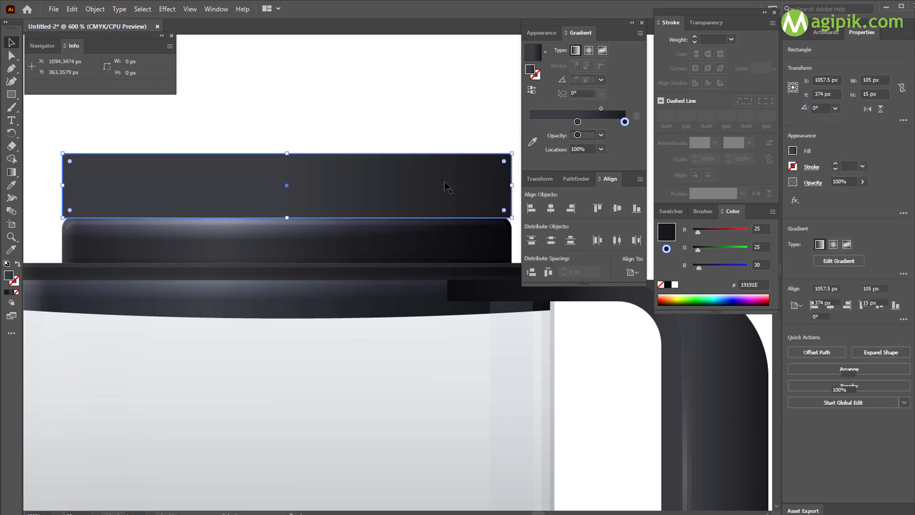
Raise the dark rectangle so it sits slightly above the lid, with its Y position set to 371 px.
key("ctrl+shift+a")
scroll(190, 317, "down", 1)
scroll(193, 315, "left", 2)
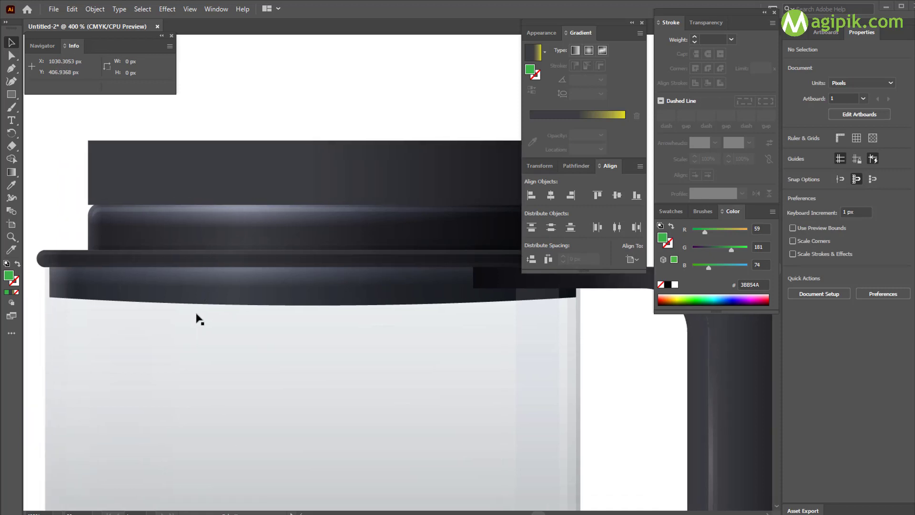
scroll(196, 313, "down", 1)
scroll(196, 313, "up", 4)
scroll(198, 310, "left", 2)
left_click(276, 271)
key("Up")
key("Up")
left_click_drag(277, 270, 277, 274)
left_click(828, 94)
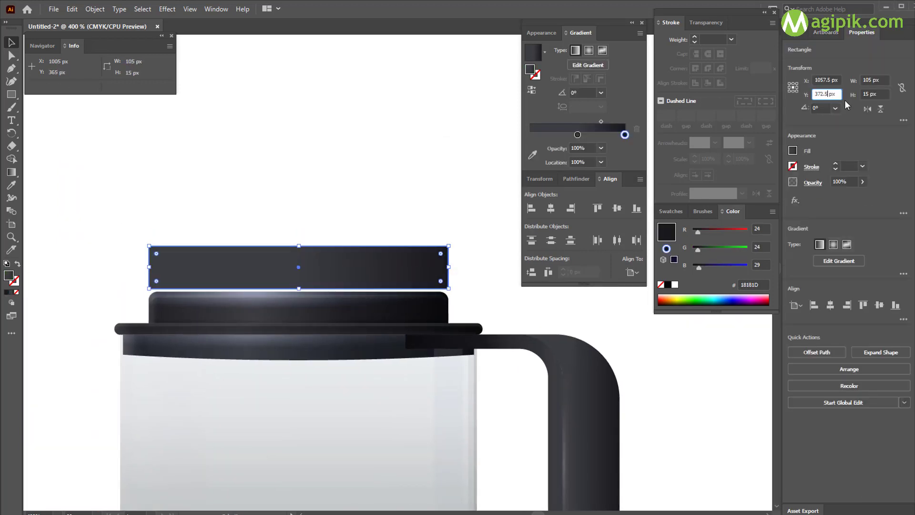
type("371")
key("Return")
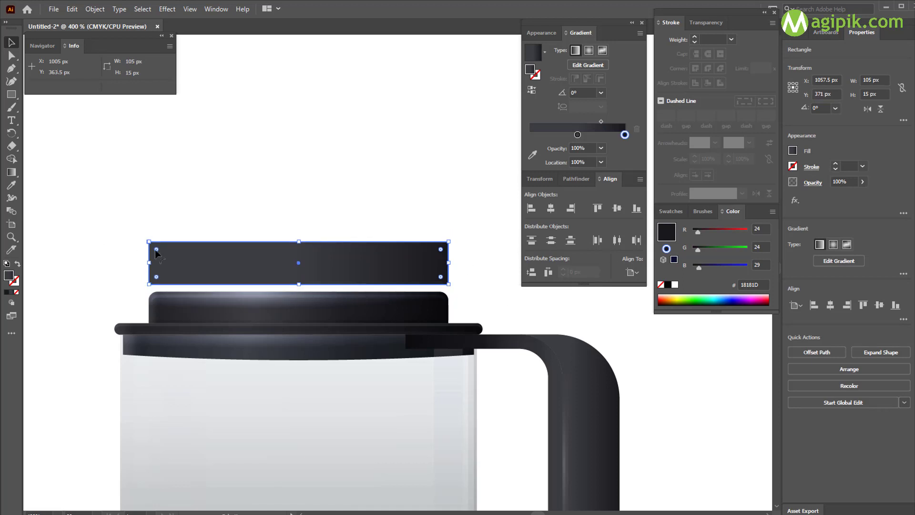
Round the dark rectangle's corners slightly and replace its gradient fill with the yellow swatch.
left_click_drag(157, 250, 157, 251)
left_click(670, 444)
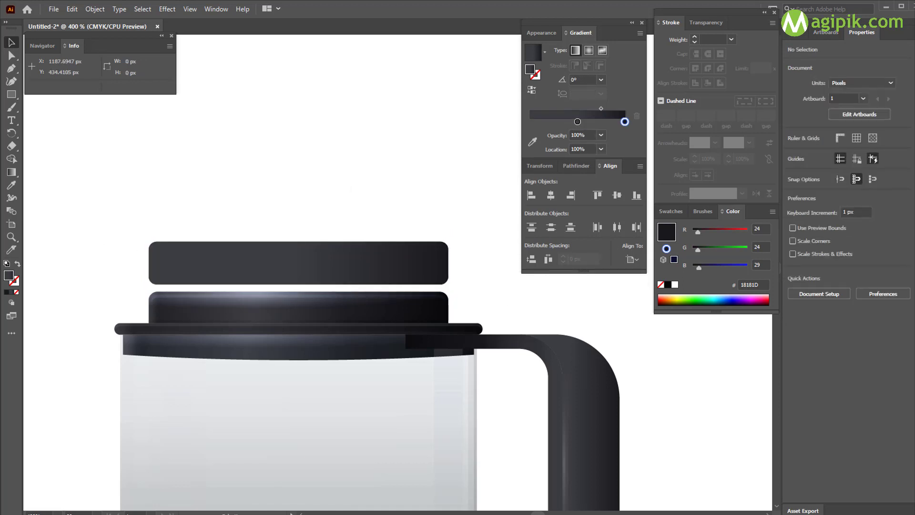
left_click(410, 271)
left_click(661, 284)
left_click(677, 212)
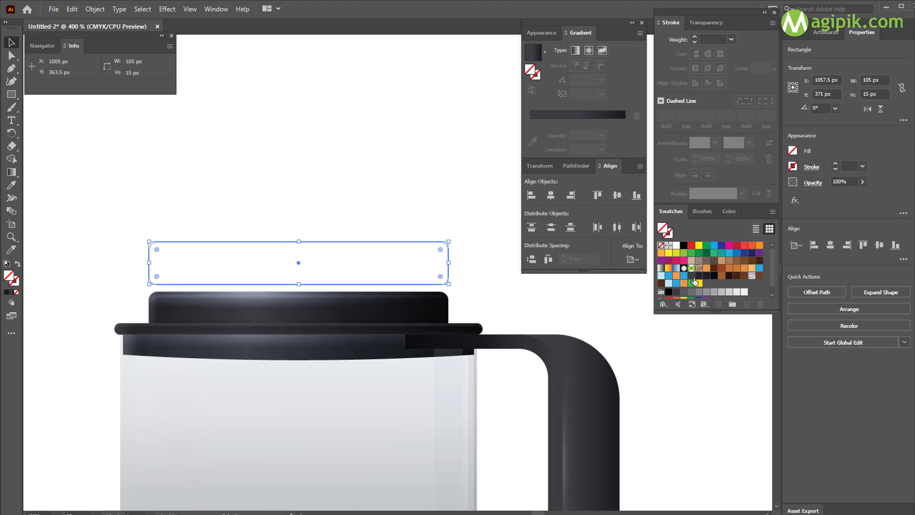
left_click(698, 282)
left_click(530, 306)
Create a 125 x 15 px rectangle above the yellow bar and fill it with the light blue swatch.
key("m")
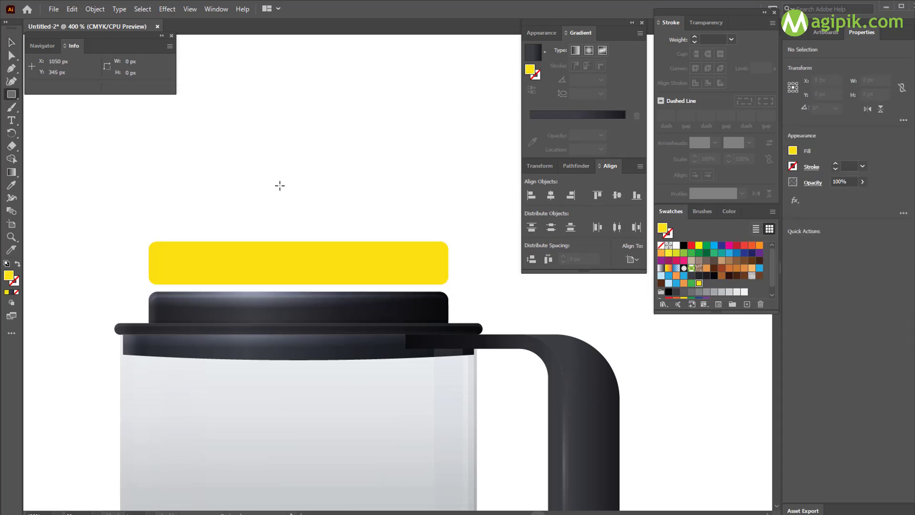
left_click(280, 186)
type("125")
key("Tab")
left_click(360, 197)
key("v")
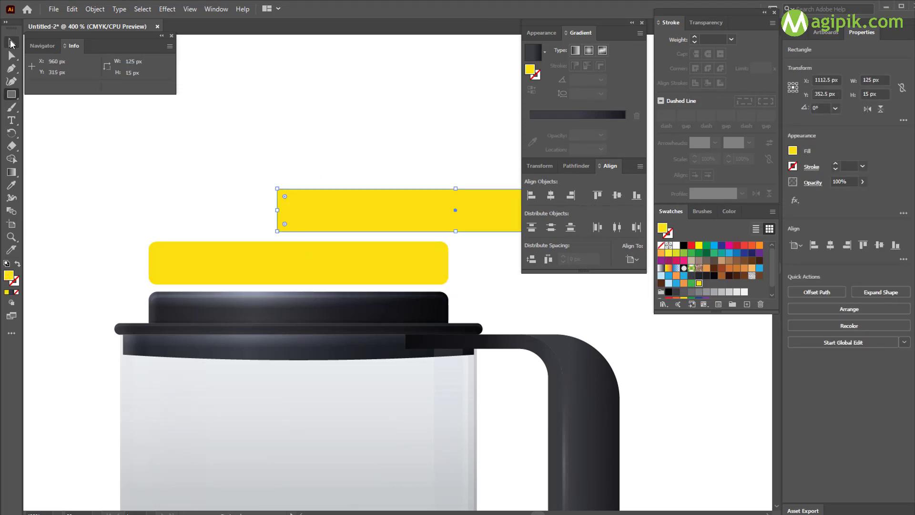
left_click(677, 283)
Center the blue rectangle horizontally on the yellow bar and set its Y position to 356 px.
left_click(355, 272, "shift")
left_click(550, 195)
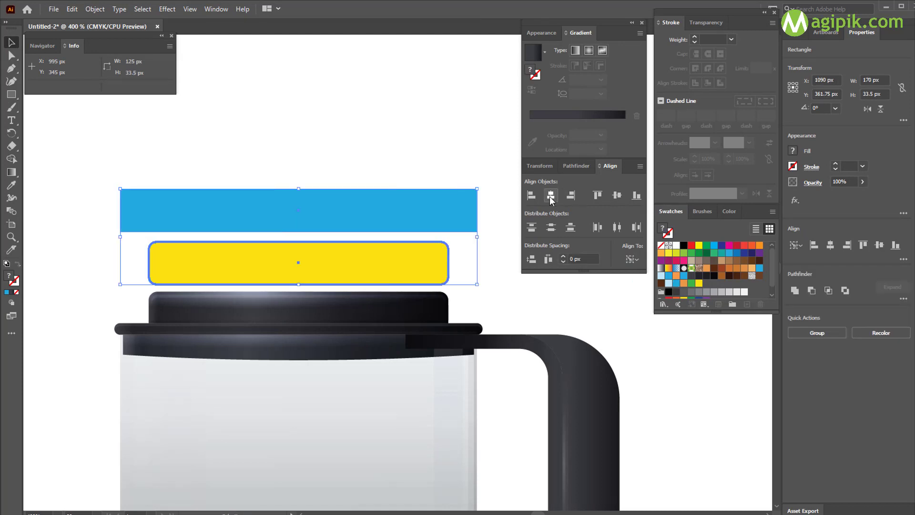
left_click(330, 212)
left_click_drag(330, 212, 319, 226)
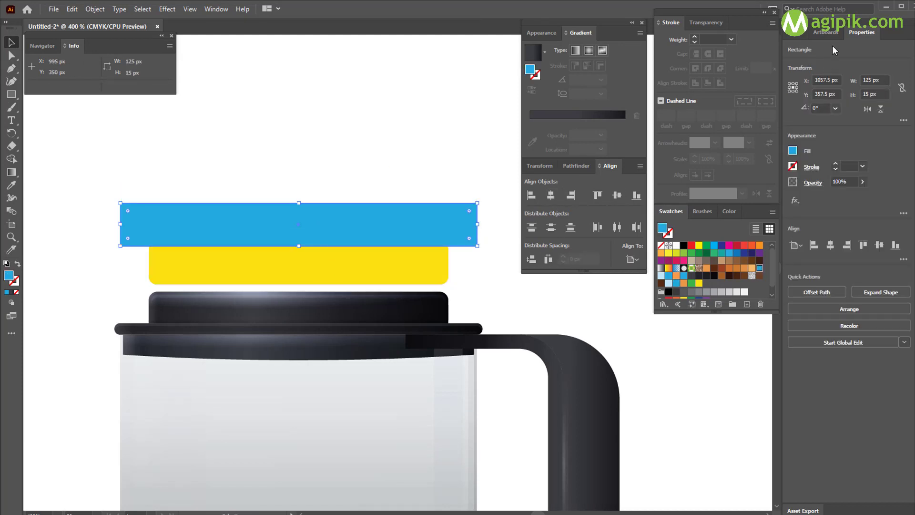
left_click(825, 94)
type("356")
key("Return")
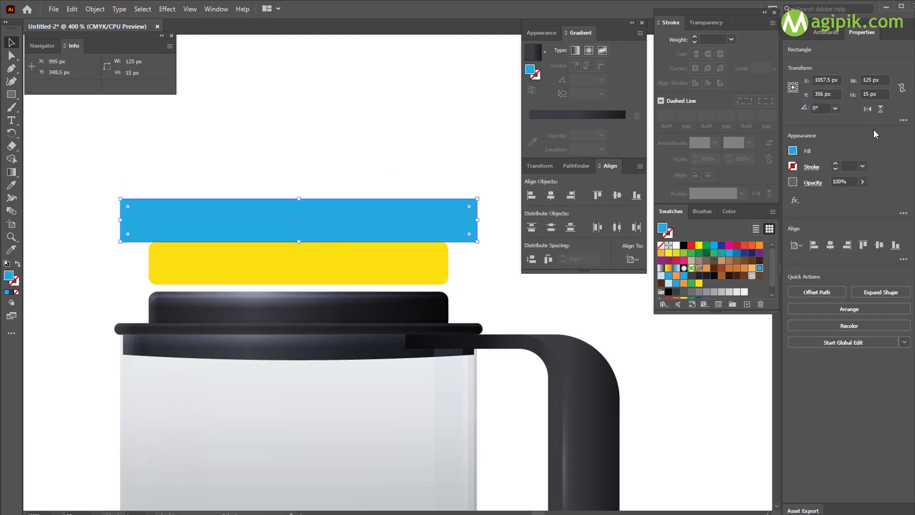
left_click(386, 148)
Move the blue rectangle's bottom corners inward to X 1005 and X 1110 px at Y 365 px, forming a trapezoid.
key("a")
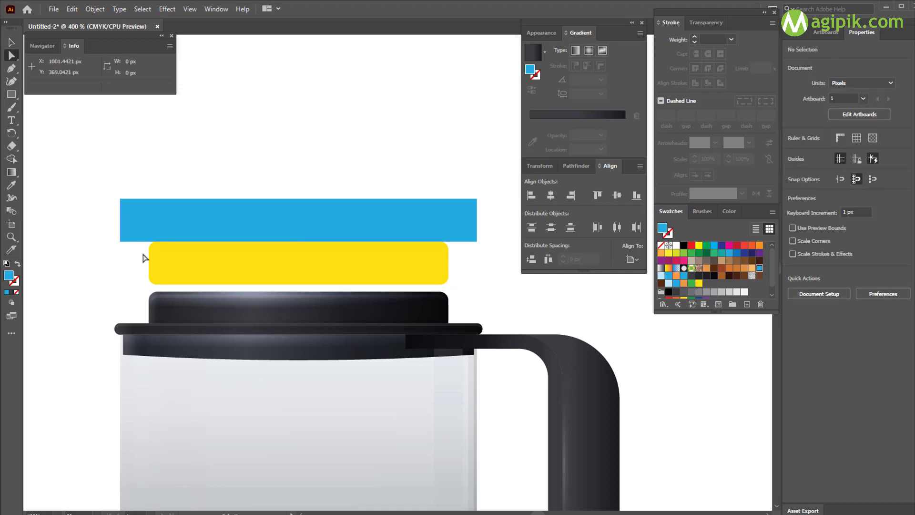
mouse_move(121, 242)
left_mouse_down()
mouse_move(146, 246)
mouse_move(138, 242)
left_mouse_up()
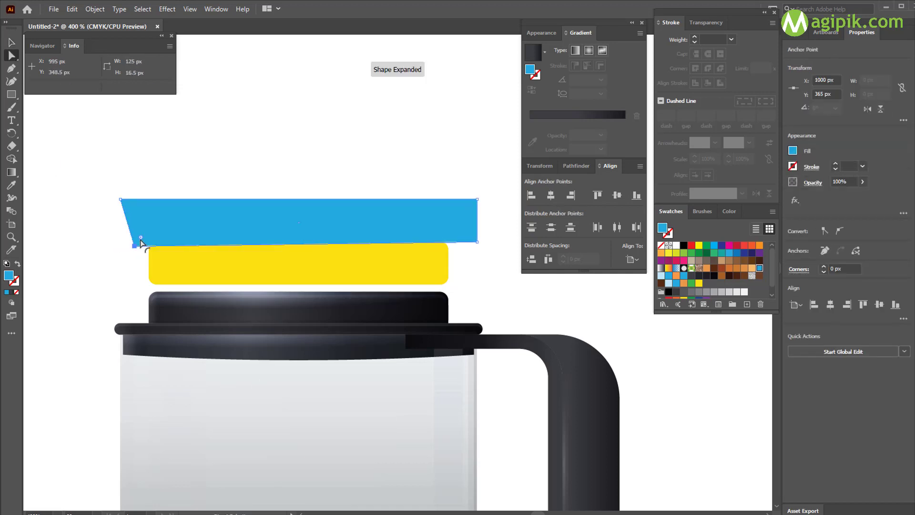
key("ctrl+plus")
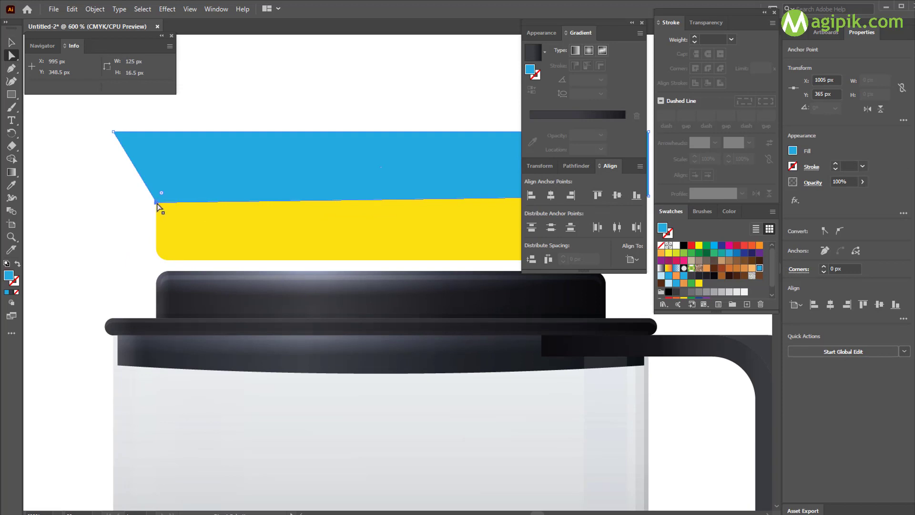
scroll(278, 261, "right", 5)
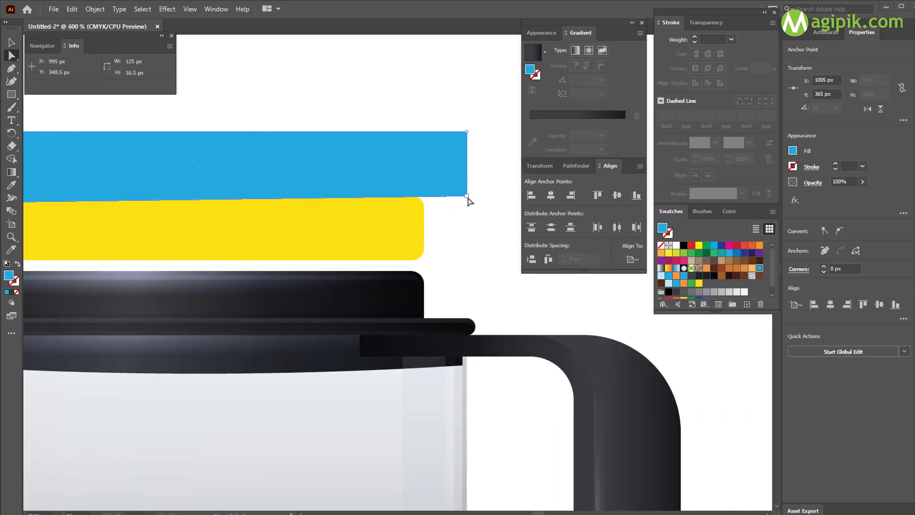
left_click_drag(467, 196, 423, 202)
scroll(361, 206, "left", 4)
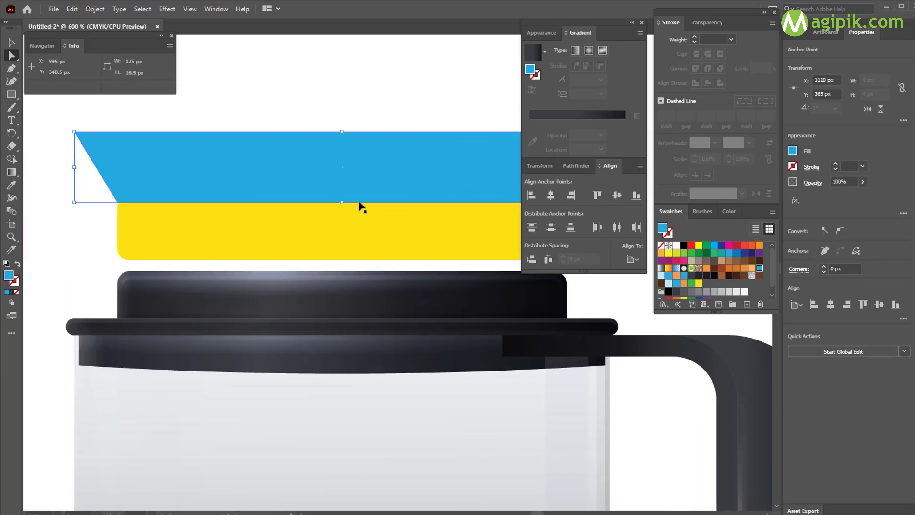
Round the blue trapezoid's corners, keeping the radius at its top corners small.
left_click(95, 153)
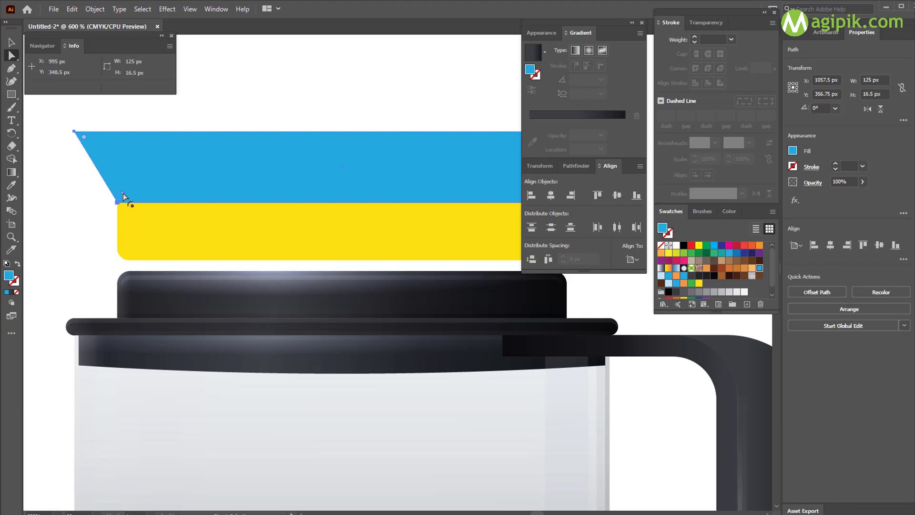
key("ctrl+minus")
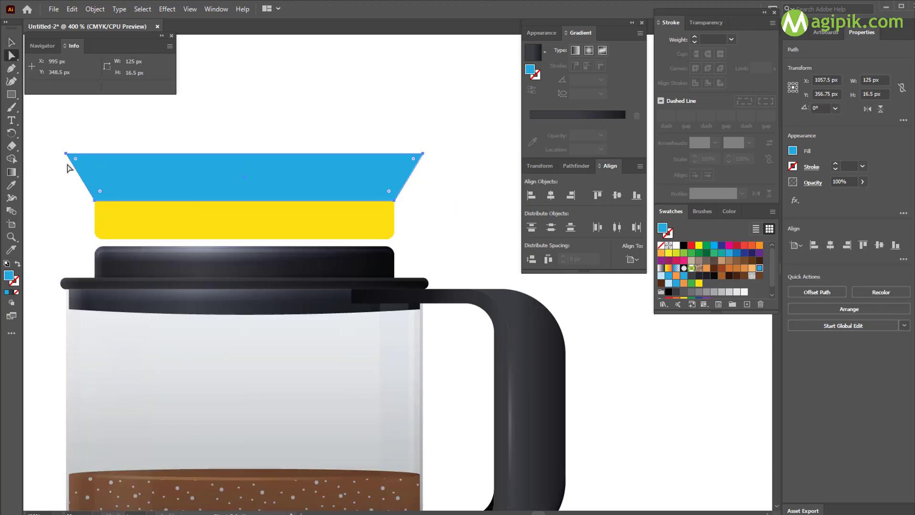
left_click_drag(101, 194, 100, 193)
key("ctrl+plus")
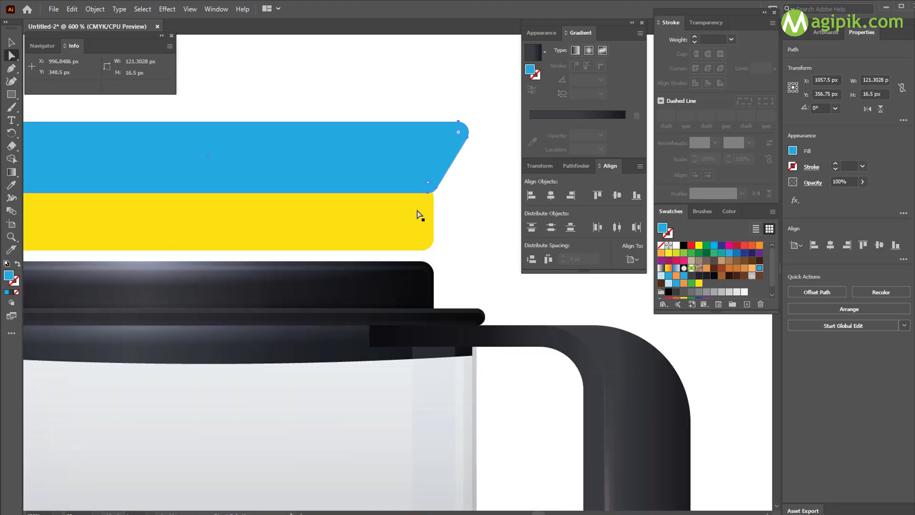
left_click_drag(429, 187, 427, 183)
key("ctrl+minus")
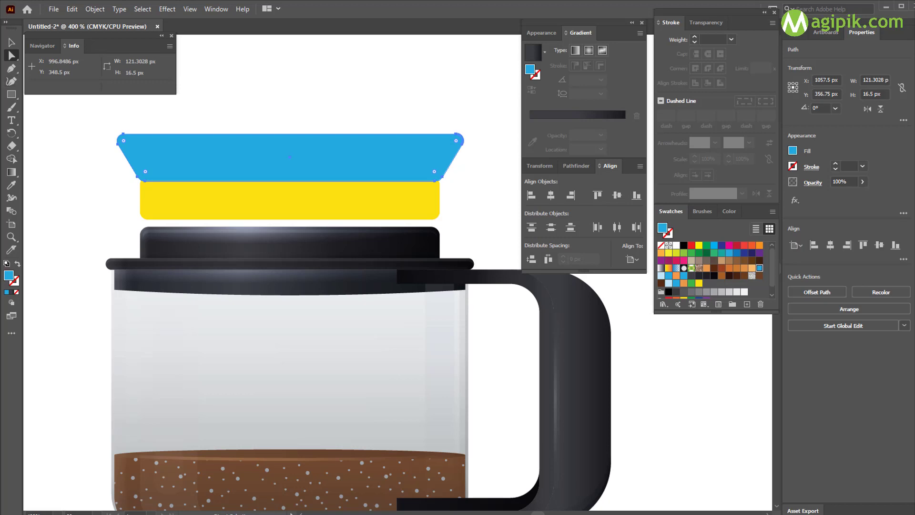
left_click_drag(456, 144, 460, 142)
left_click(10, 45)
left_click(499, 372)
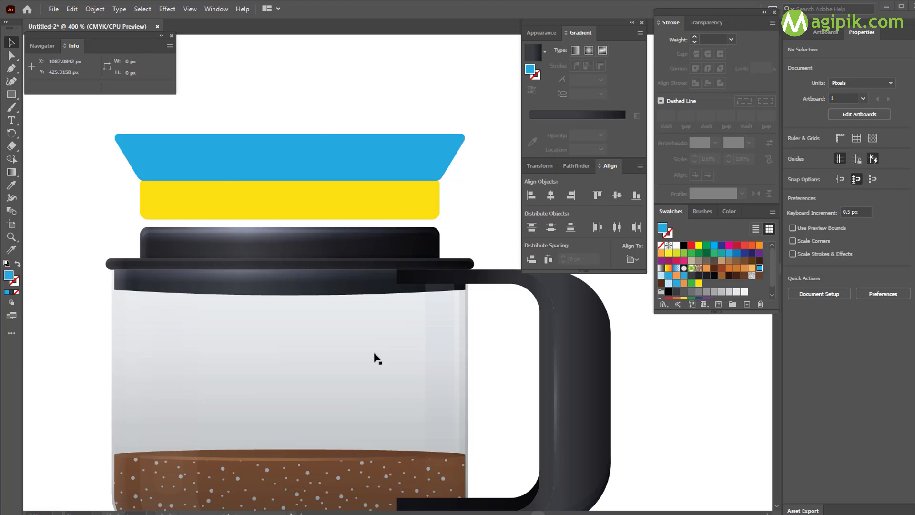
Create a green 105 x 15 px rectangle and place it under the blue trapezoid, overlapping the yellow bar and extending toward the handle.
key("ctrl+minus")
scroll(73, 149, "down", 1)
key("m")
left_click(371, 244)
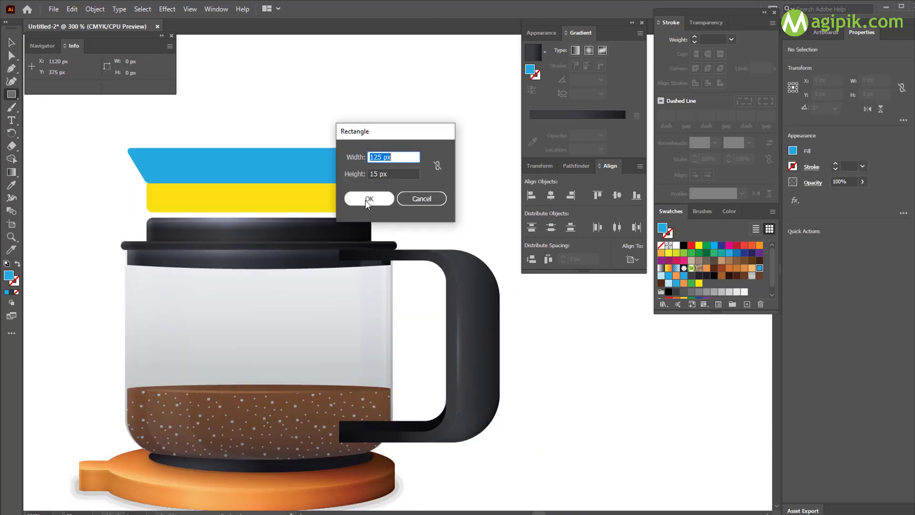
type("105")
left_click(372, 199)
left_click(12, 43)
left_click_drag(449, 228, 321, 211)
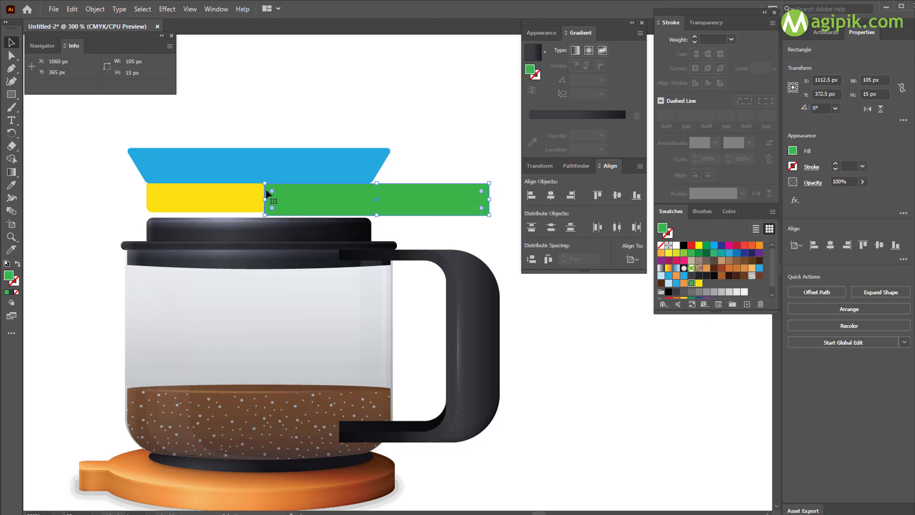
Select the blue, yellow and green shapes together and set their shared Y position to 365.2 px above the lid.
left_click(349, 128)
scroll(350, 128, "up", 1)
scroll(351, 129, "right", 1)
left_click(424, 221)
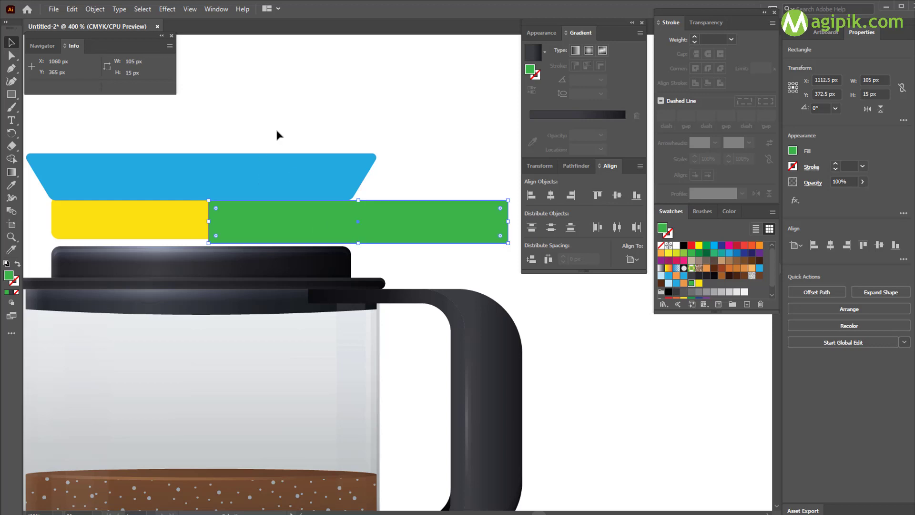
left_click_drag(275, 127, 287, 221)
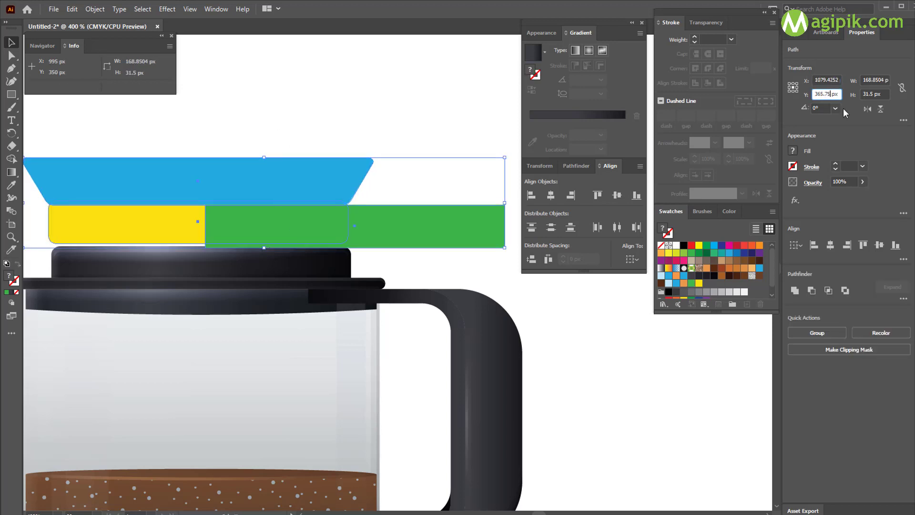
key("Return")
left_click(334, 146)
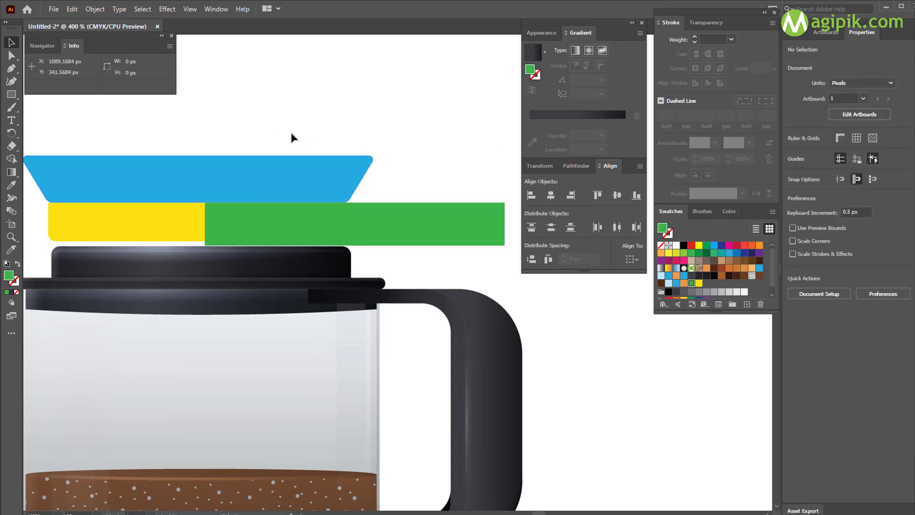
left_click_drag(309, 168, 356, 237)
left_click(826, 94)
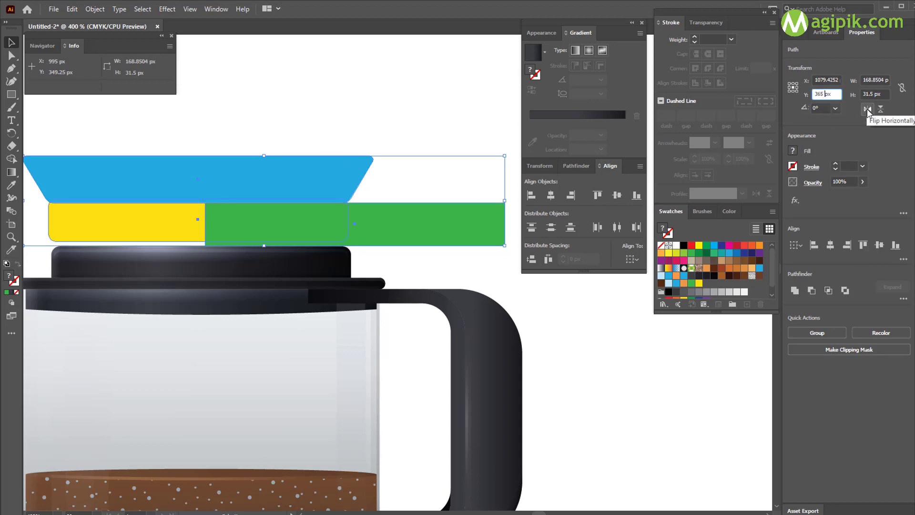
type(".2")
key("Return")
left_click(448, 135)
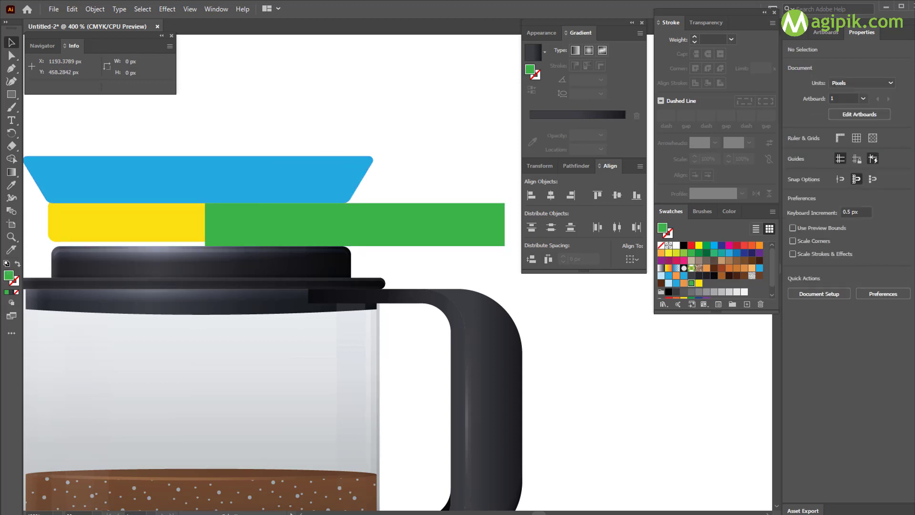
Round the green rectangle's corners to about 4 px and shift the yellow bar up behind the blue trapezoid.
left_click(358, 233)
key("a")
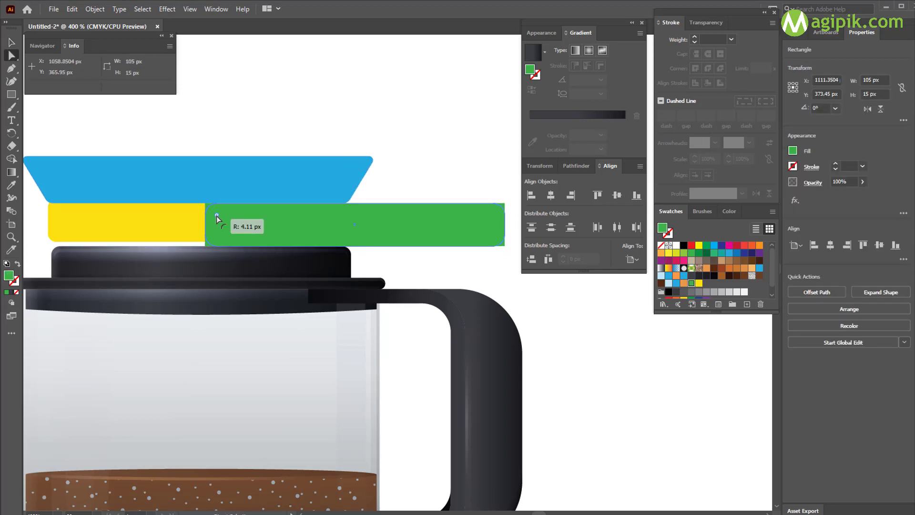
key("v")
left_click_drag(179, 229, 183, 223)
left_click(418, 139)
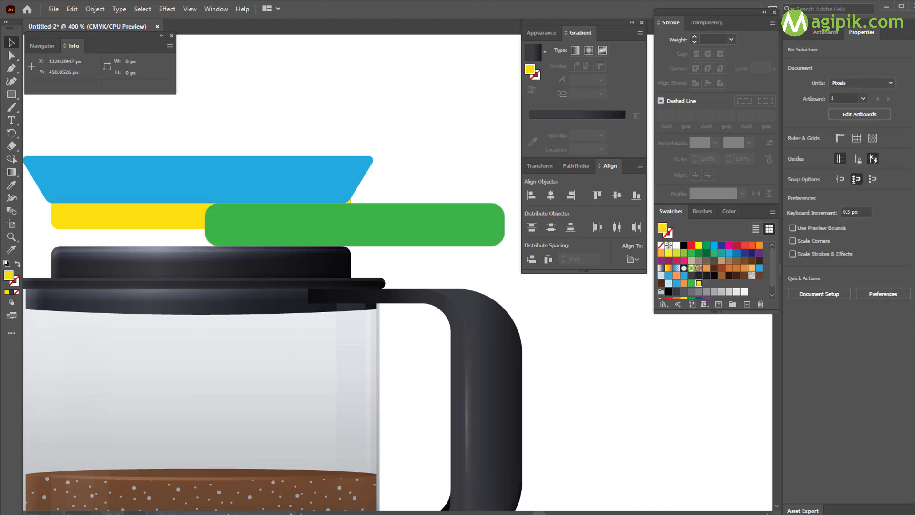
Set the yellow bar's Y position to 369 px.
left_click(180, 228)
key("BackSpace")
key("BackSpace")
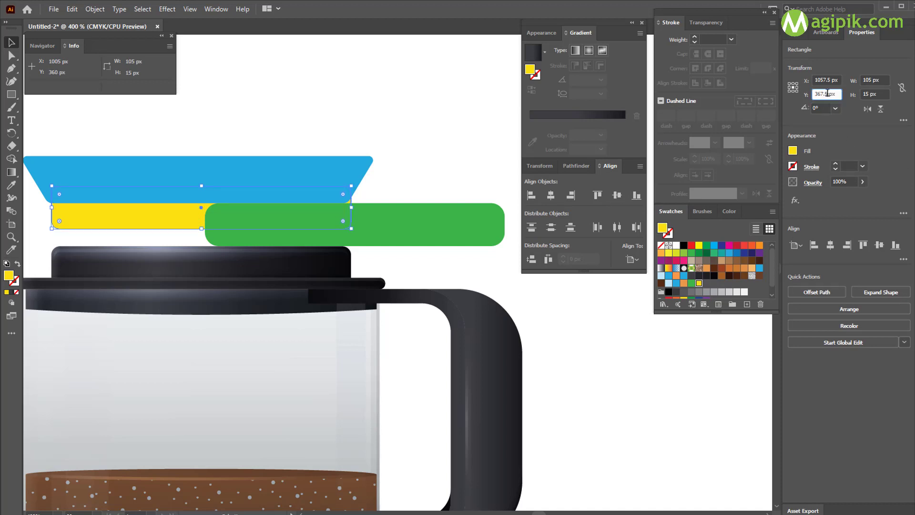
type("9")
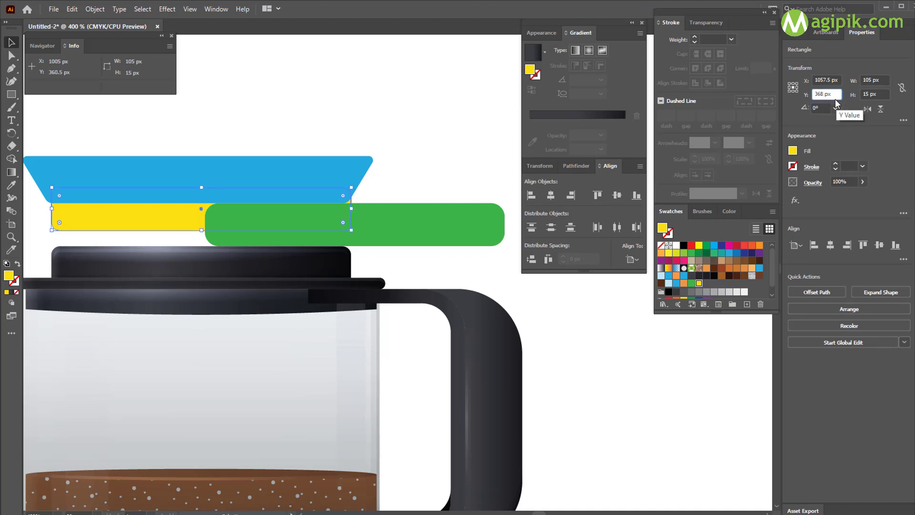
key("Return")
left_click(341, 87)
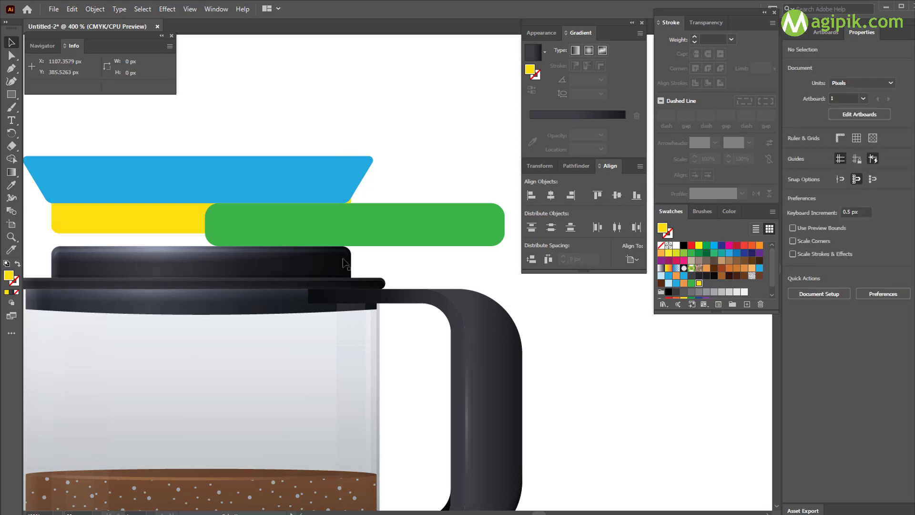
Align the yellow bar and the blue trapezoid on their horizontal centres.
left_click(127, 220)
left_click(166, 171)
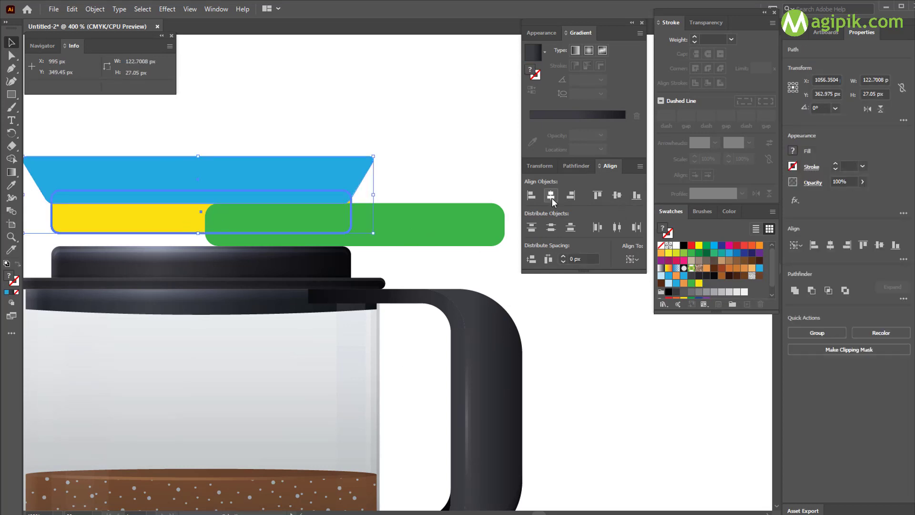
left_click(551, 196)
left_click(408, 150)
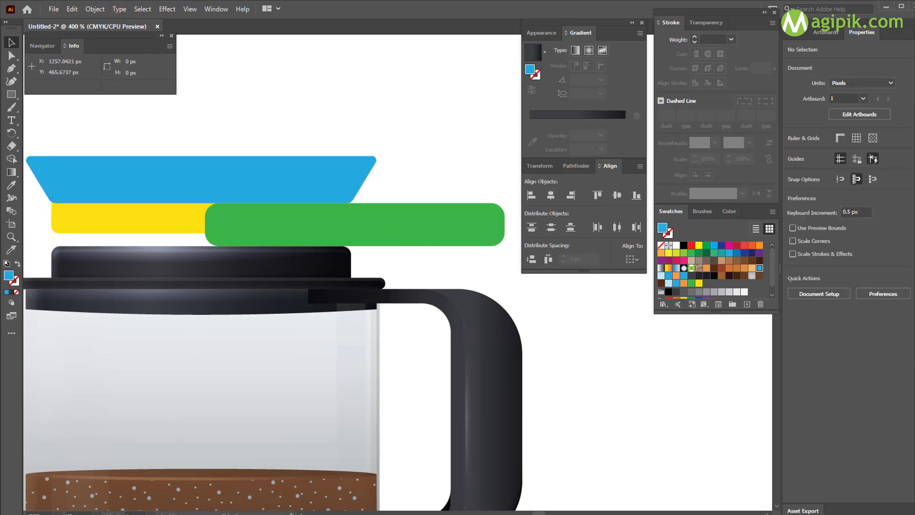
Create a 65 x 10 px blue rectangle and place it over the green bar's outer half.
key("m")
left_click(390, 232)
type("65")
key("Tab")
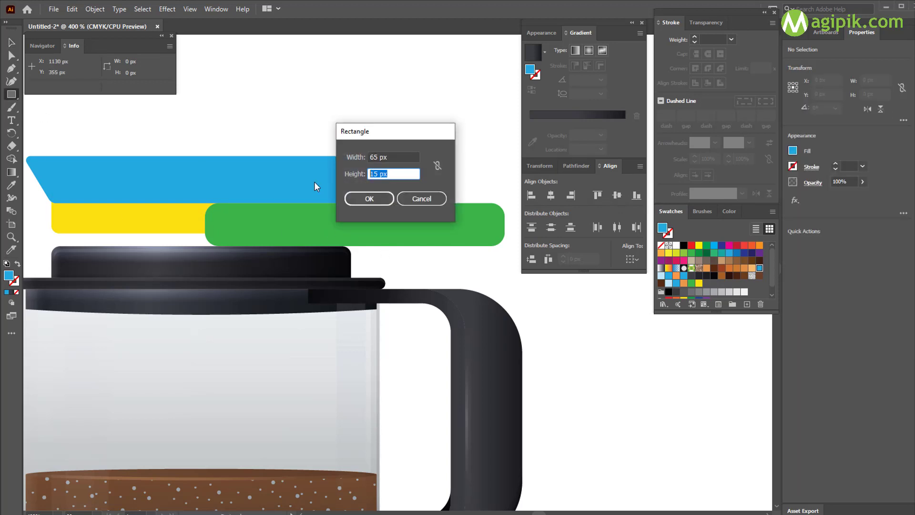
type("10")
key("Return")
key("v")
left_click_drag(461, 195, 361, 225)
Align the small blue rectangle to the green bar's top and right edges.
left_click(379, 231, "shift")
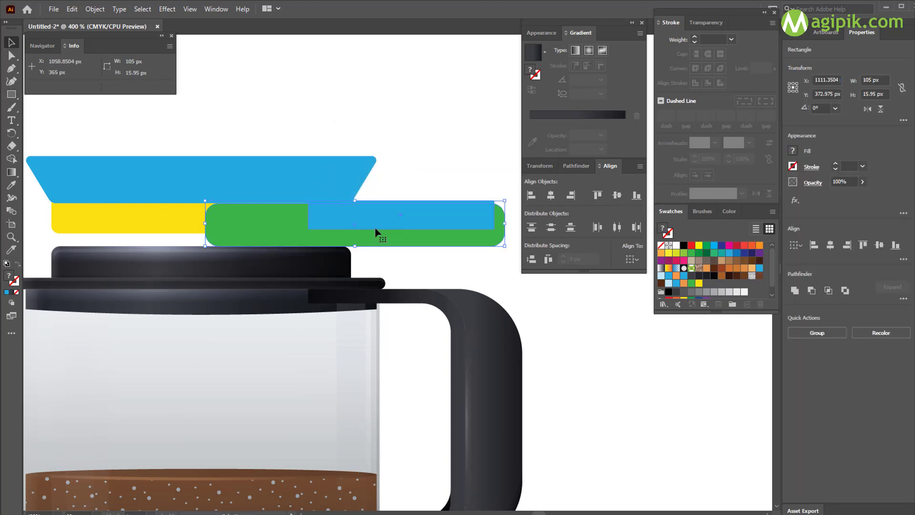
left_click(379, 234)
left_click(598, 195)
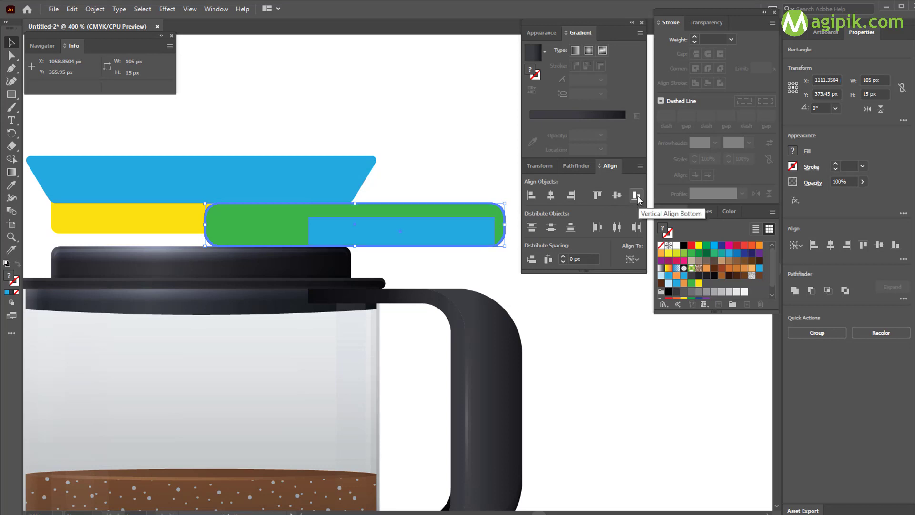
left_click(570, 195)
left_click(595, 363)
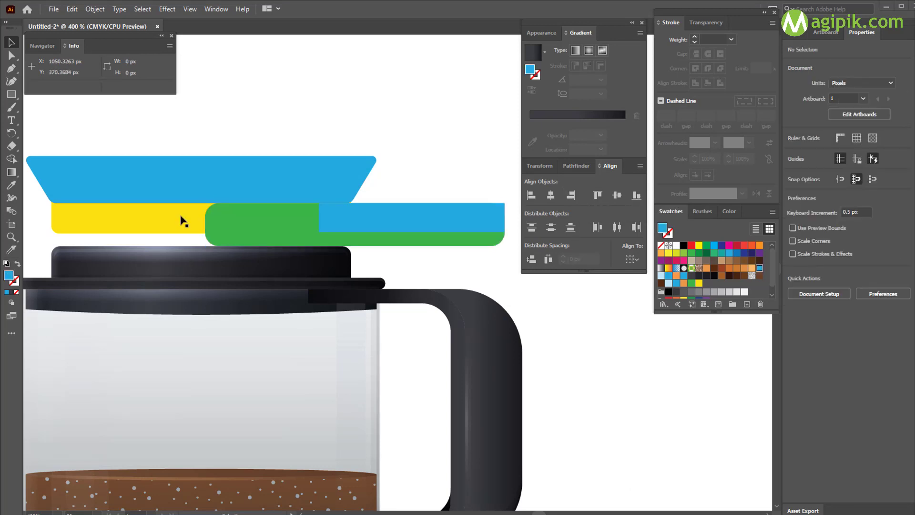
Set the yellow bar's Y position to 368.5 px.
left_click(184, 219)
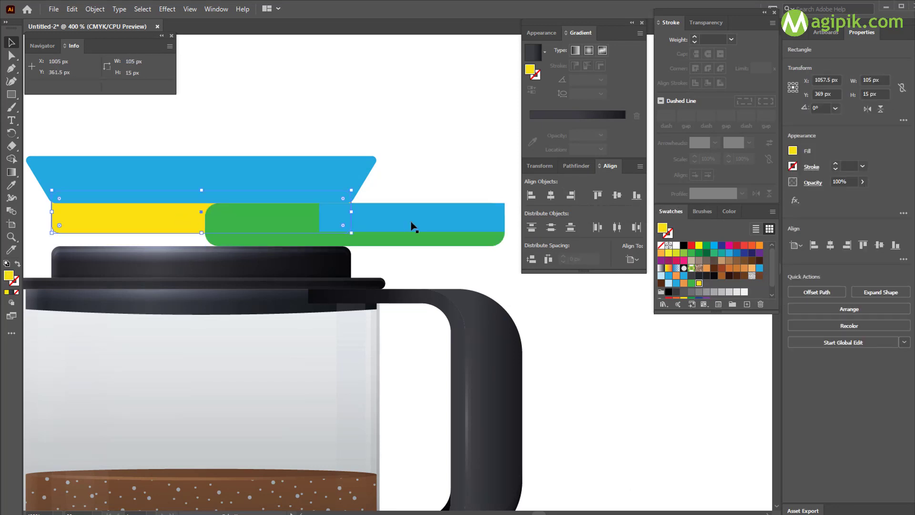
left_click(824, 91)
key("BackSpace")
type("8.5")
key("Return")
left_click(444, 173)
Select the small blue rectangle and the green bar together and set their shared X position to 1105 px.
left_click(321, 220)
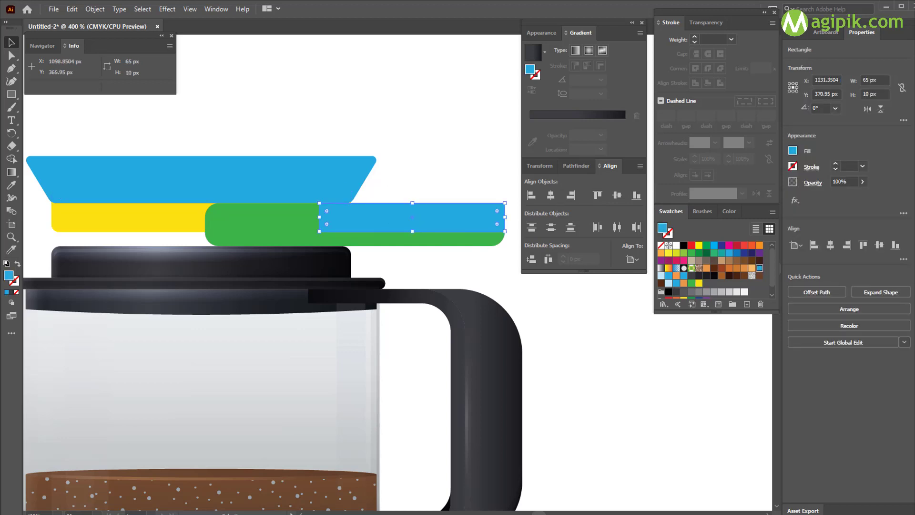
left_click(420, 239, "shift")
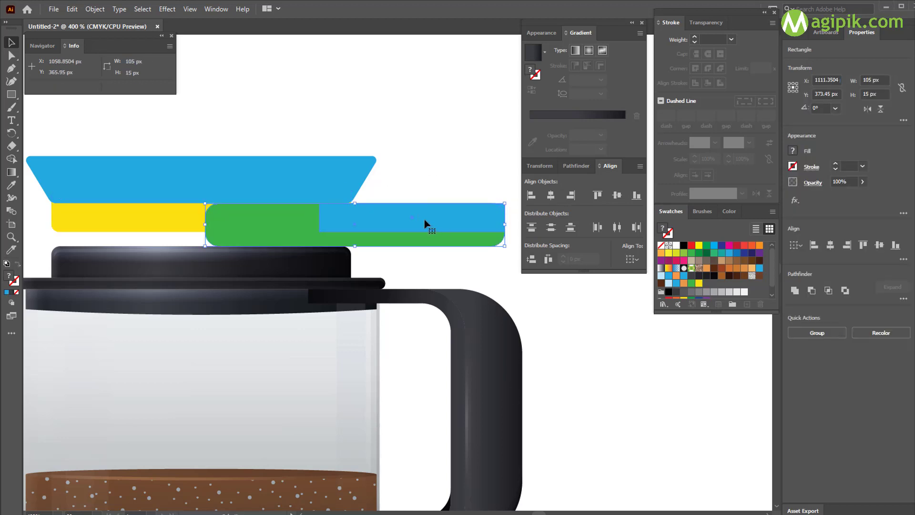
mouse_move(424, 225)
left_mouse_down()
mouse_move(414, 221)
mouse_move(424, 224)
left_mouse_up()
left_click(830, 80)
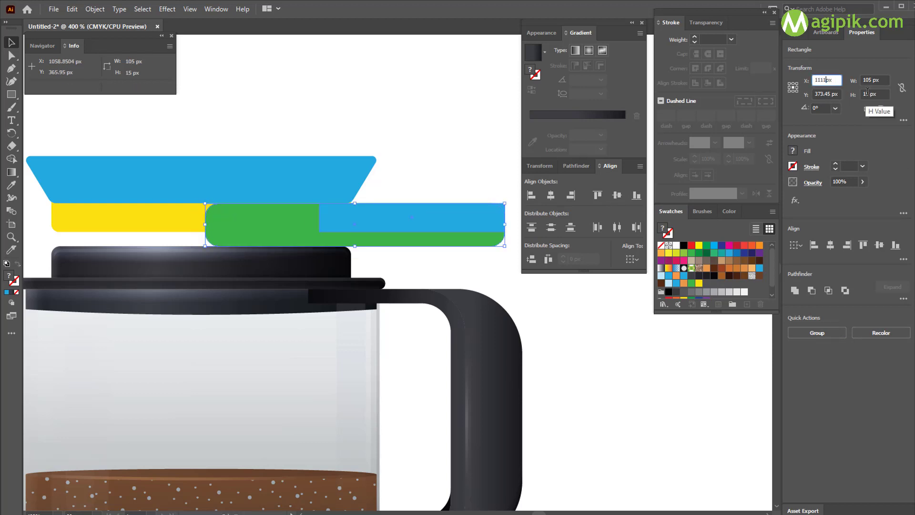
key("BackSpace")
key("BackSpace")
type("8")
key("Escape")
left_click(828, 79)
type("1108")
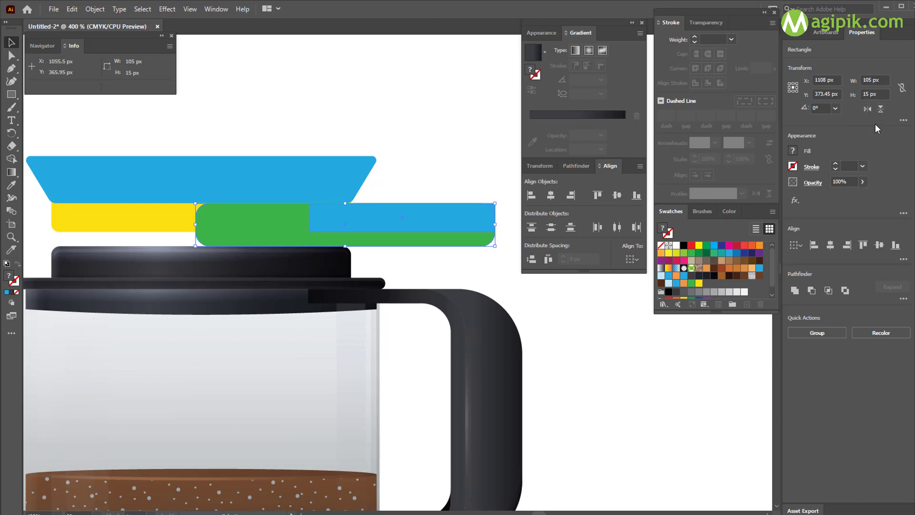
key("Return")
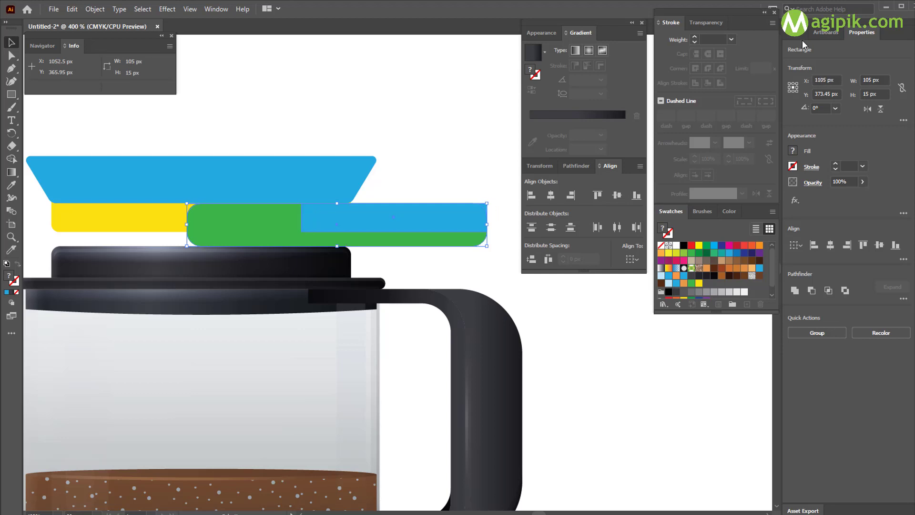
Intersect the small blue rectangle with the green bar and fill the resulting shape green.
left_click(576, 165)
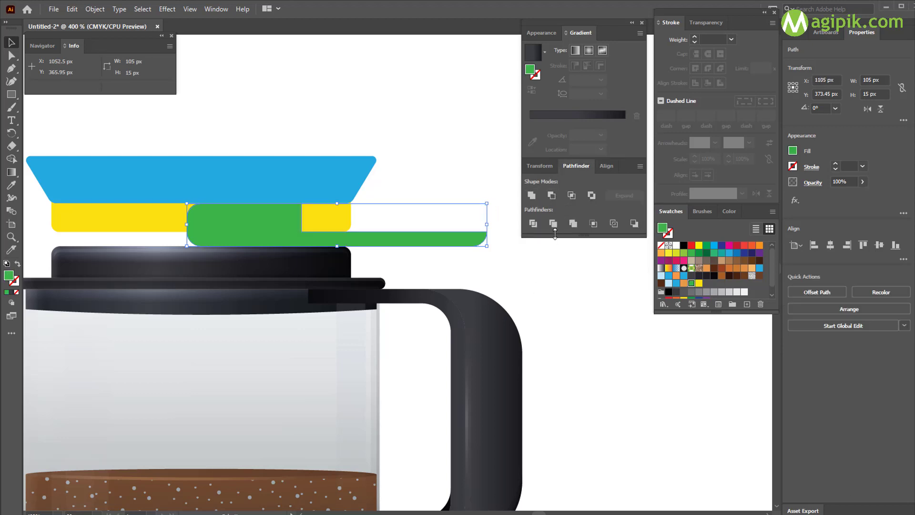
left_click(572, 195)
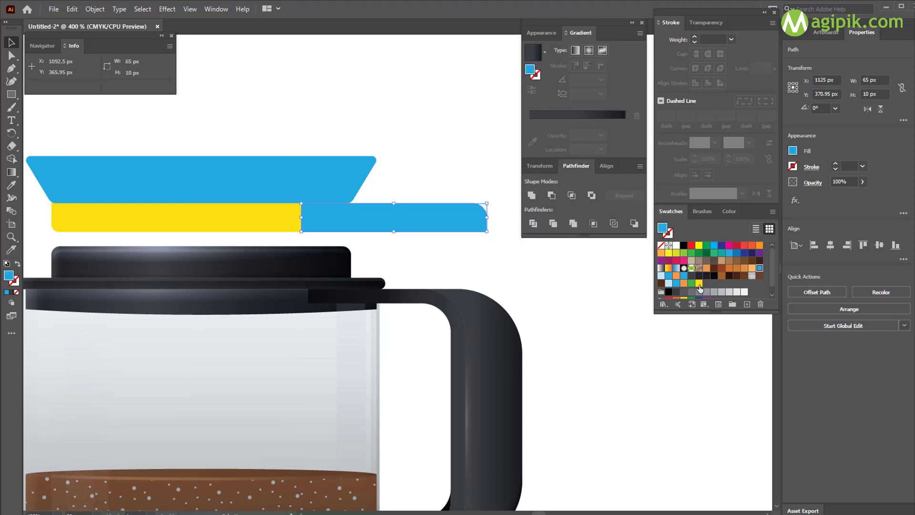
left_click(586, 355)
scroll(260, 221, "left", 2)
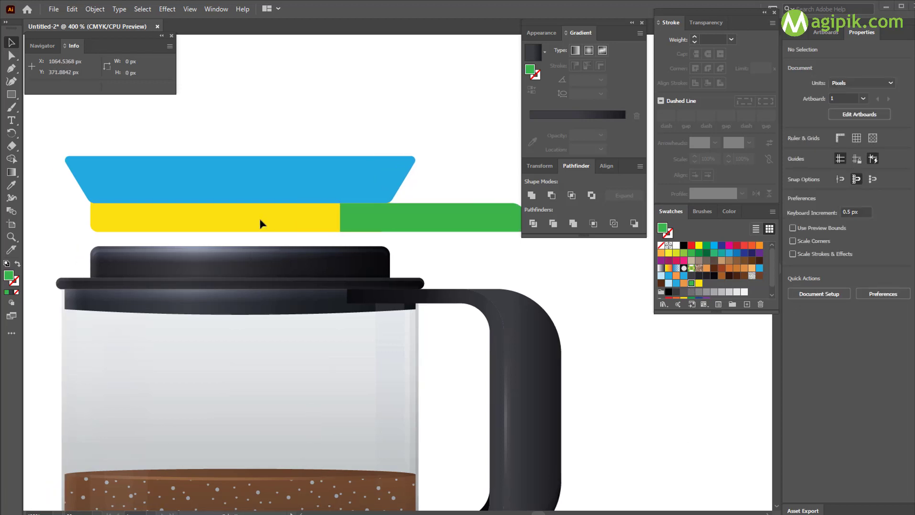
Offset the yellow bar and the blue trapezoid outward by 1 px and intersect the two offset copies.
left_click(261, 221)
left_click(273, 171, "shift")
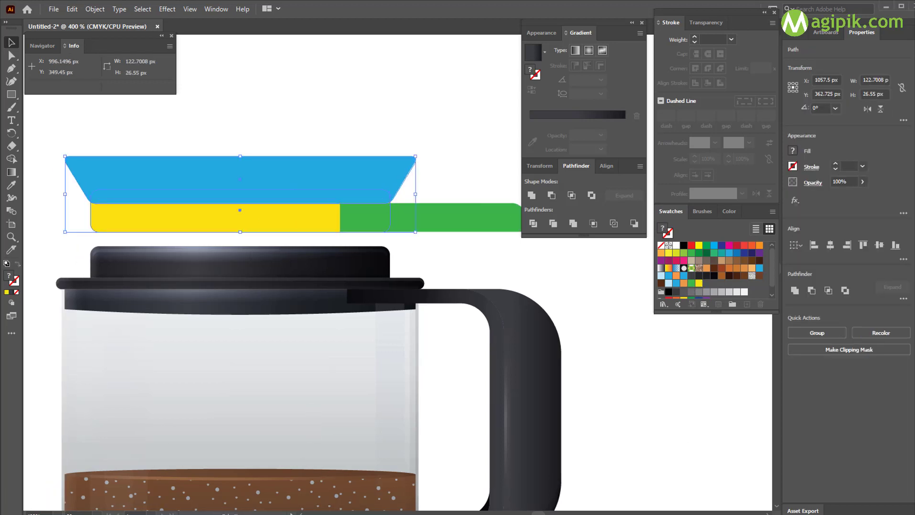
left_click(95, 9)
mouse_move(129, 265)
left_click(292, 309)
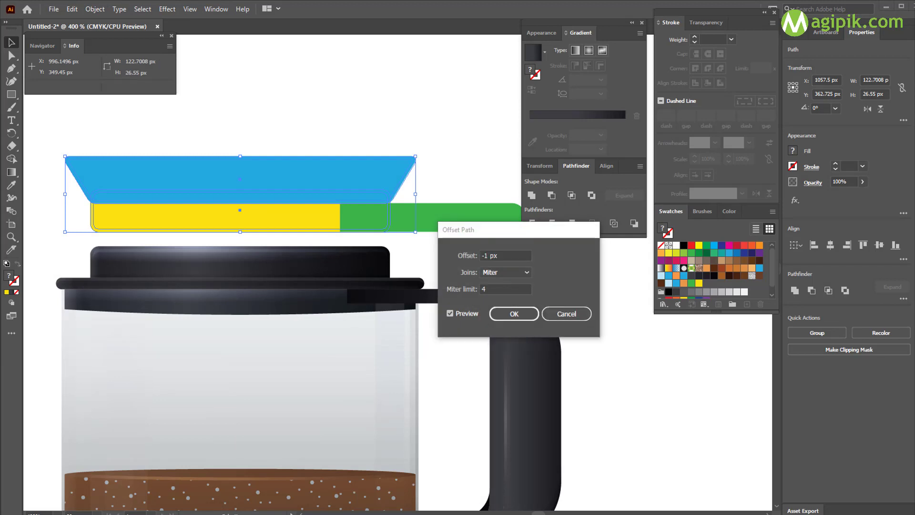
left_click(512, 315)
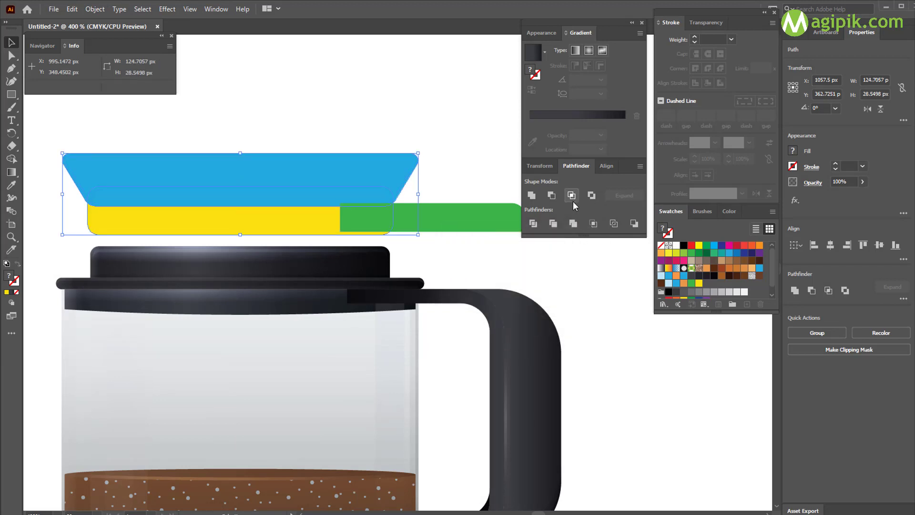
left_click(572, 196)
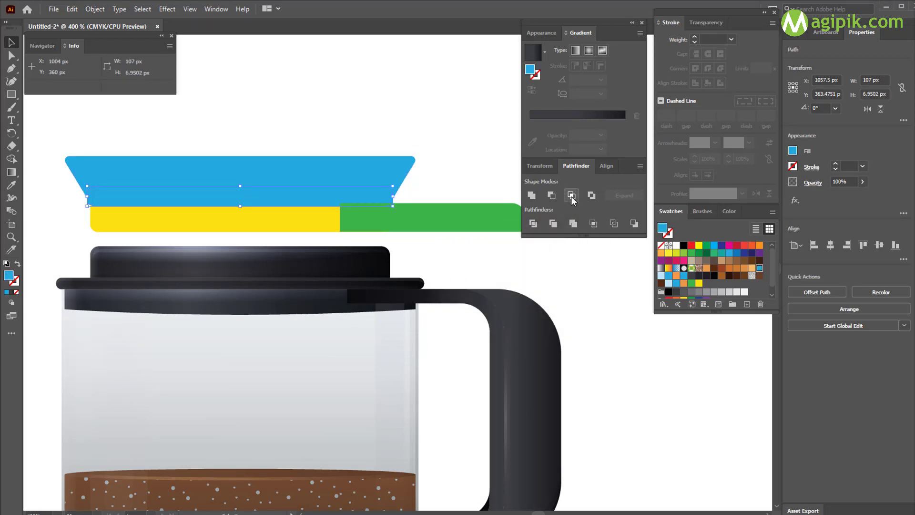
Fill the intersected shape black and set its fill to Soft Light blending at 15% opacity.
left_click(683, 246)
left_click(731, 211)
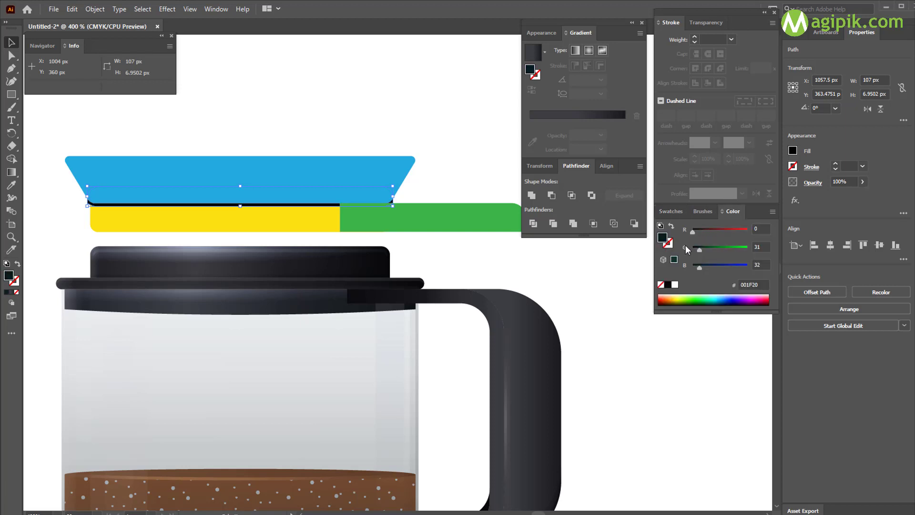
left_click(541, 33)
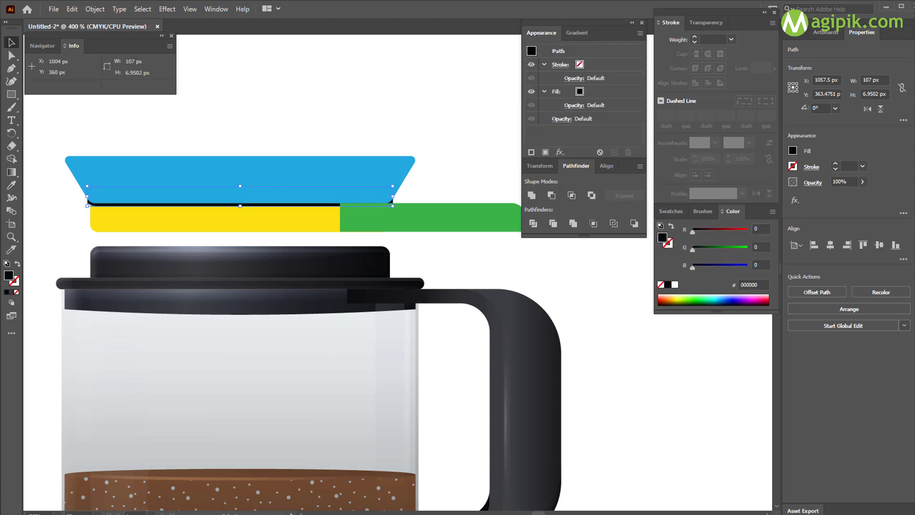
left_click(574, 105)
left_click(487, 126)
left_click(487, 245)
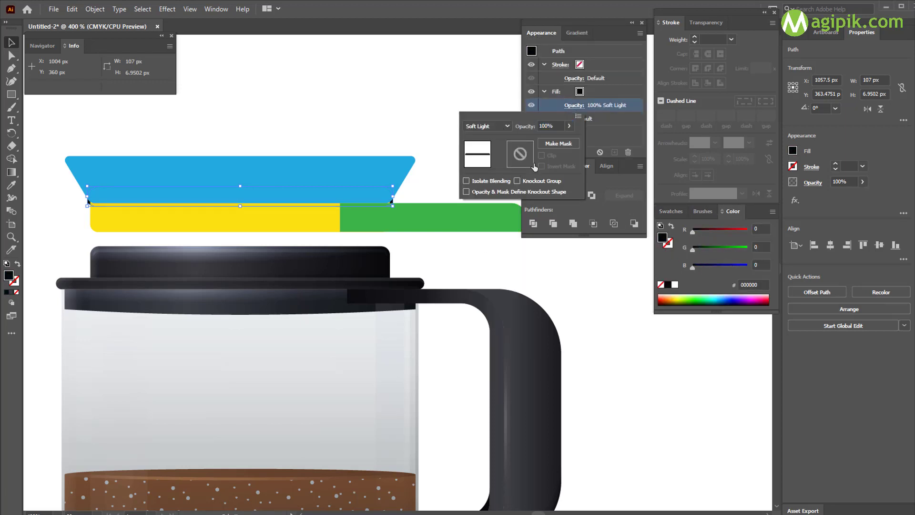
key("Return")
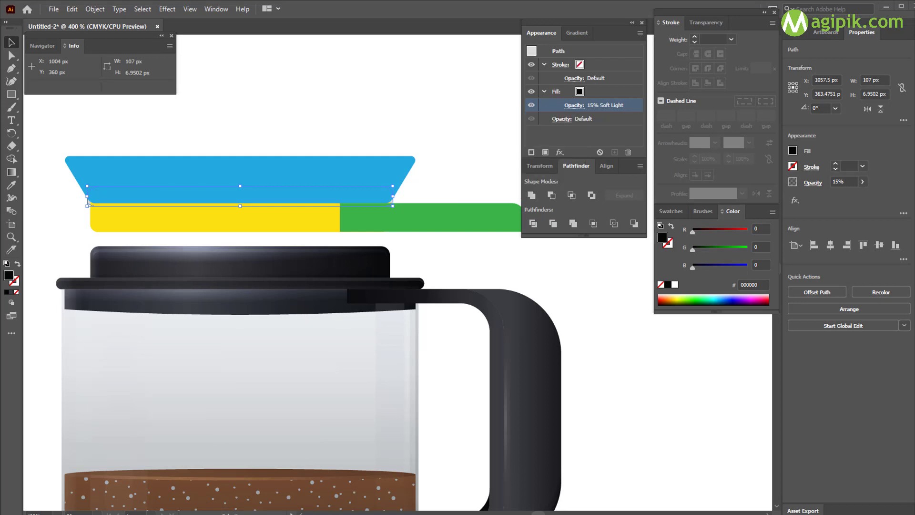
left_click(579, 334)
Hide the upper copy of the yellow bar, with the copy directly beneath it selected.
left_click(304, 221)
left_click(793, 32)
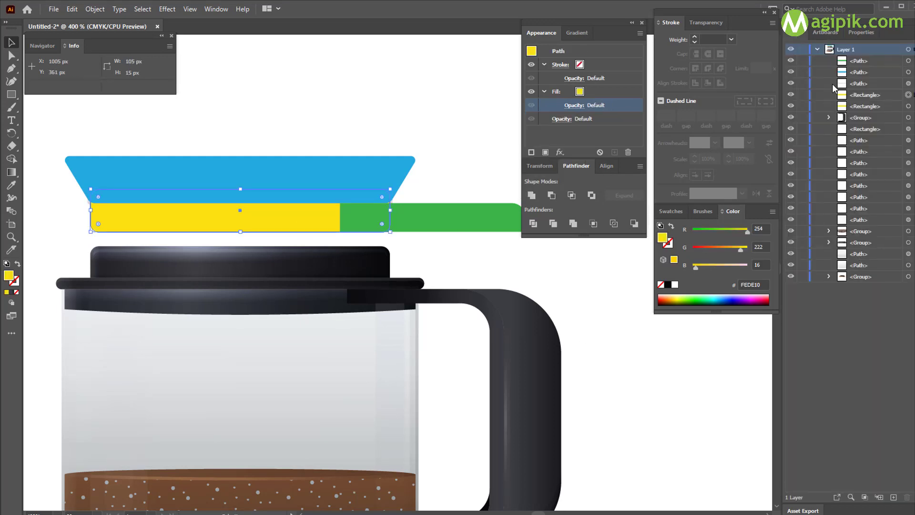
left_click(839, 94)
left_click(791, 94)
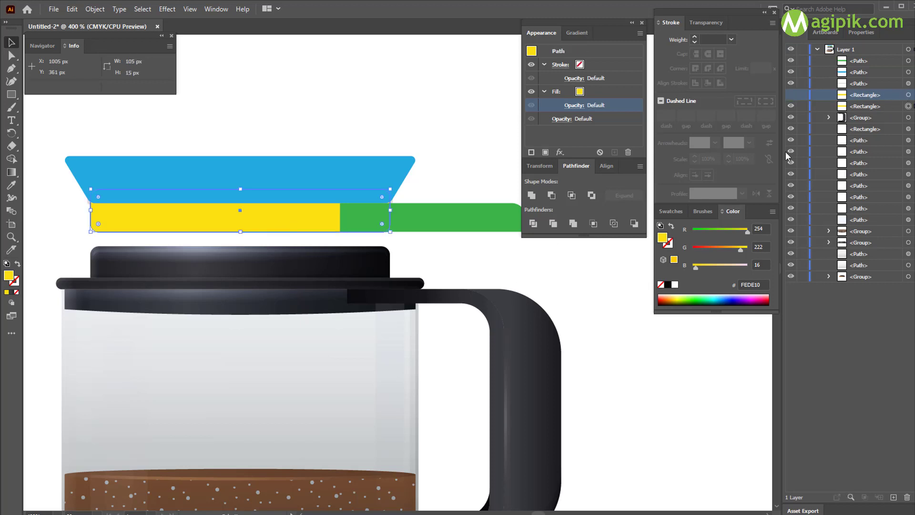
Apply the dark linear gradient to the yellow bar and set its left stop to RGB 80, 80, 85.
left_click(577, 32)
left_click(576, 114)
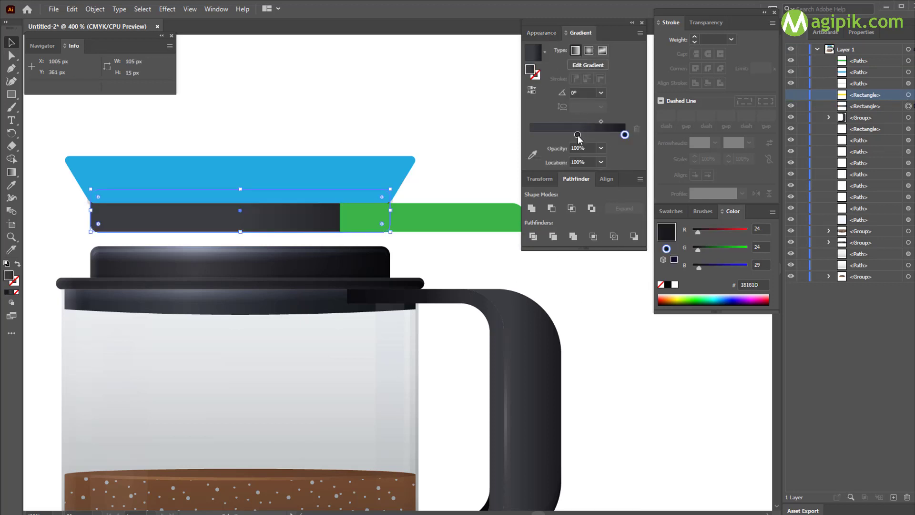
left_click(11, 172)
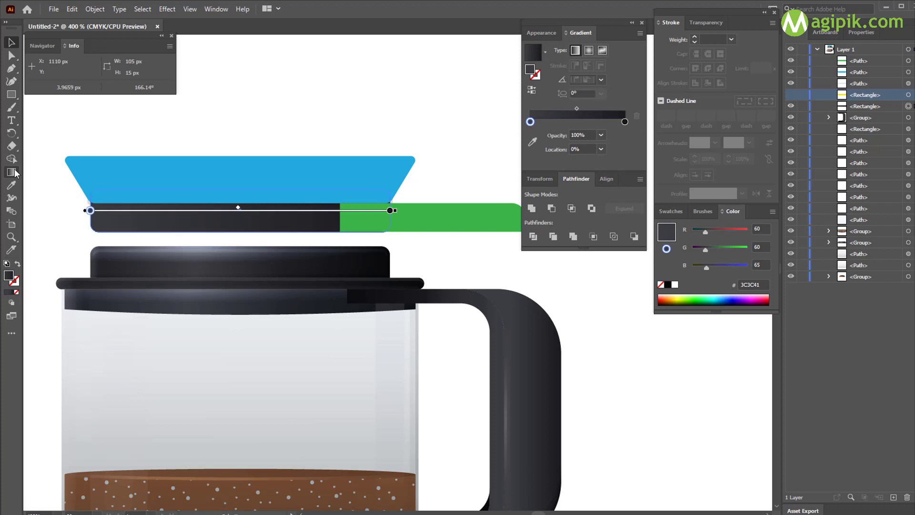
left_click(763, 229)
type("80")
key("Tab")
type("80")
key("Tab")
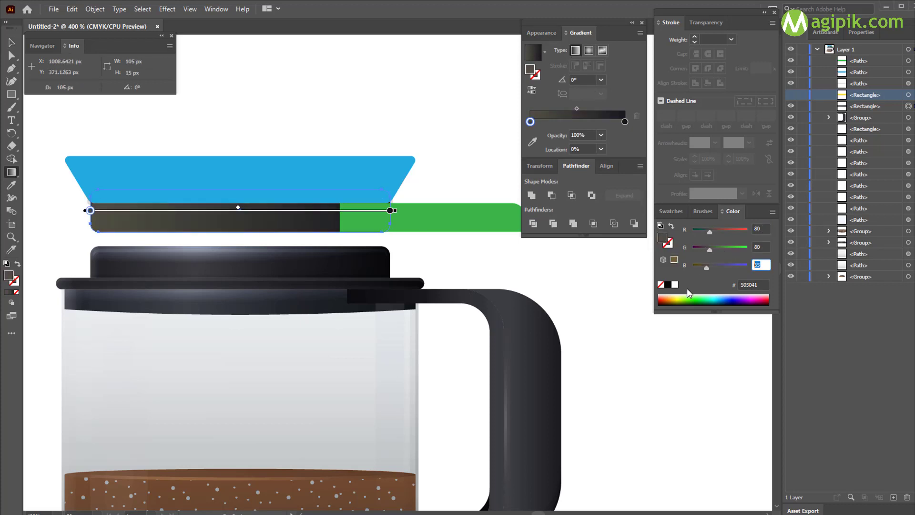
type("85")
key("Return")
Add a near-black stop close to the left end of the bar's gradient.
left_click(552, 121)
left_click(671, 211)
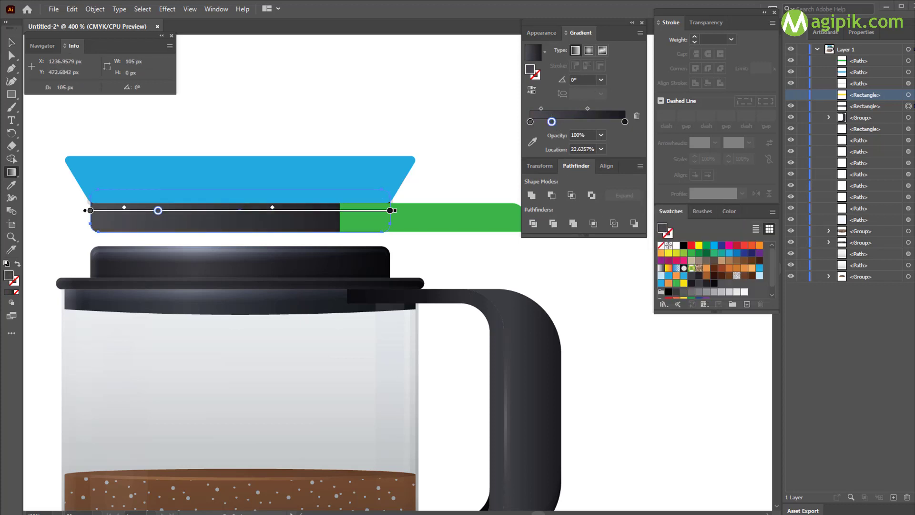
left_click(694, 284)
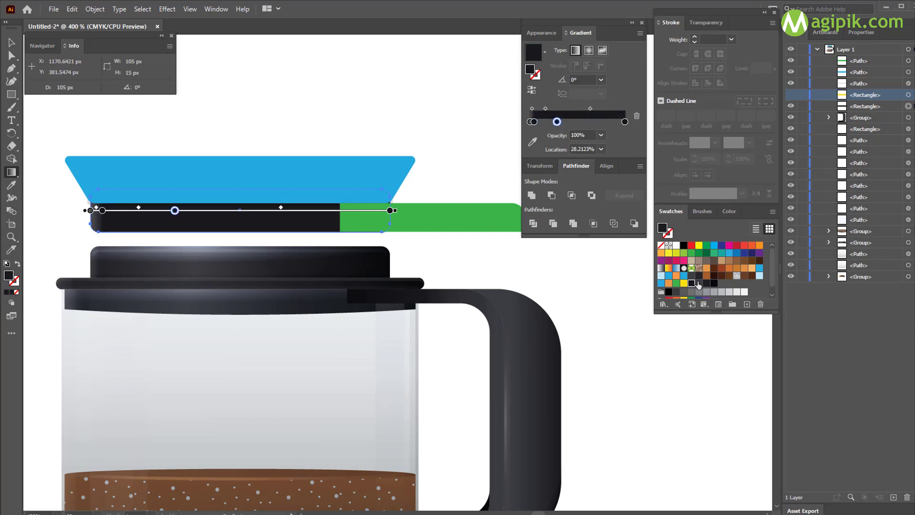
Recolor the selected stop of the bar's gradient with a lighter near-black swatch and set its location to 35%.
left_click(699, 284)
left_click(583, 148)
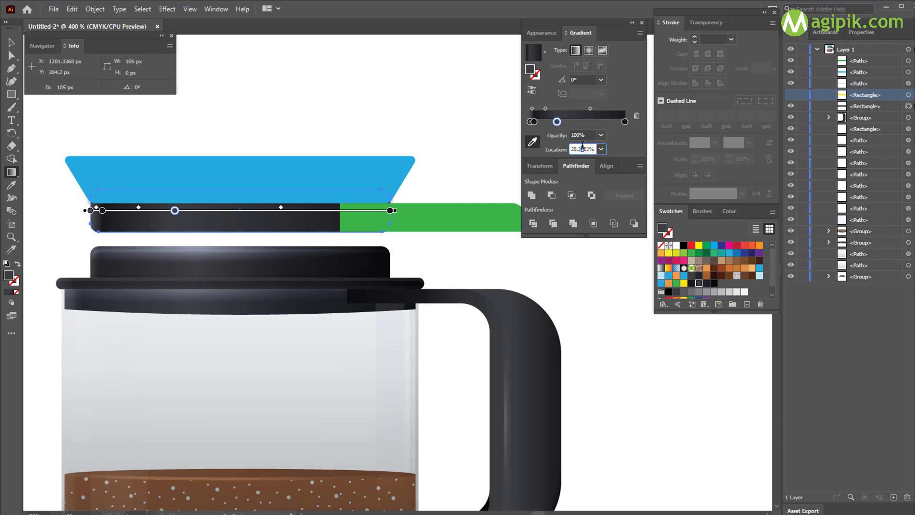
double_click(582, 148)
type("35")
key("Return")
Add a near-black stop at 65% to the bar's gradient and give the end stop the darkest near-black swatch.
left_click(591, 122)
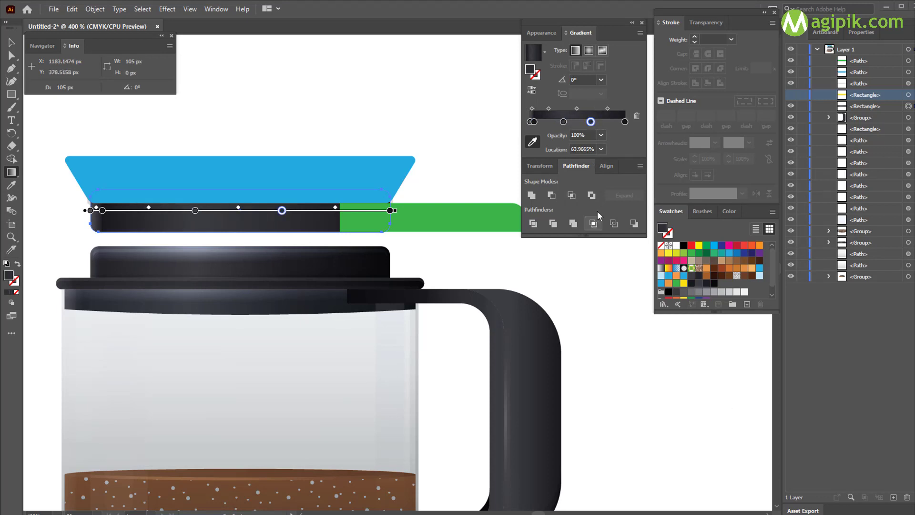
double_click(588, 148)
type("65")
key("Return")
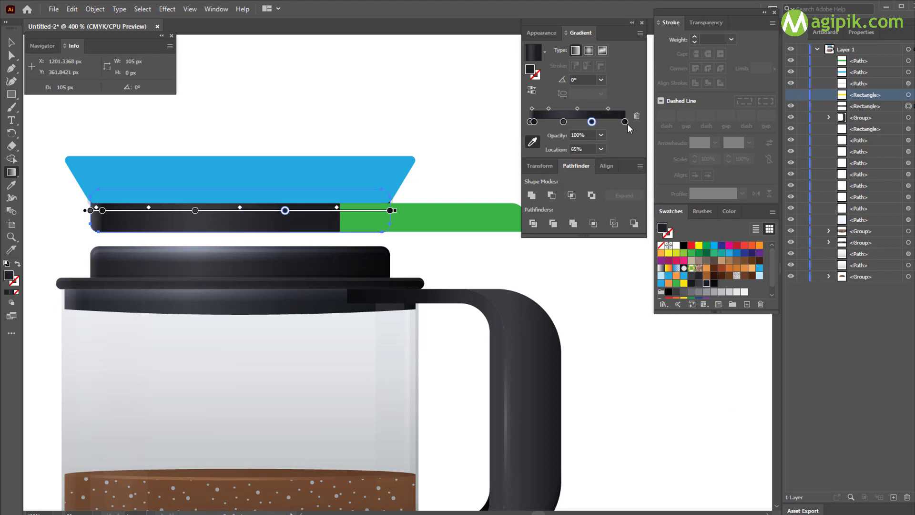
left_click(625, 122)
left_click(714, 283)
key("v")
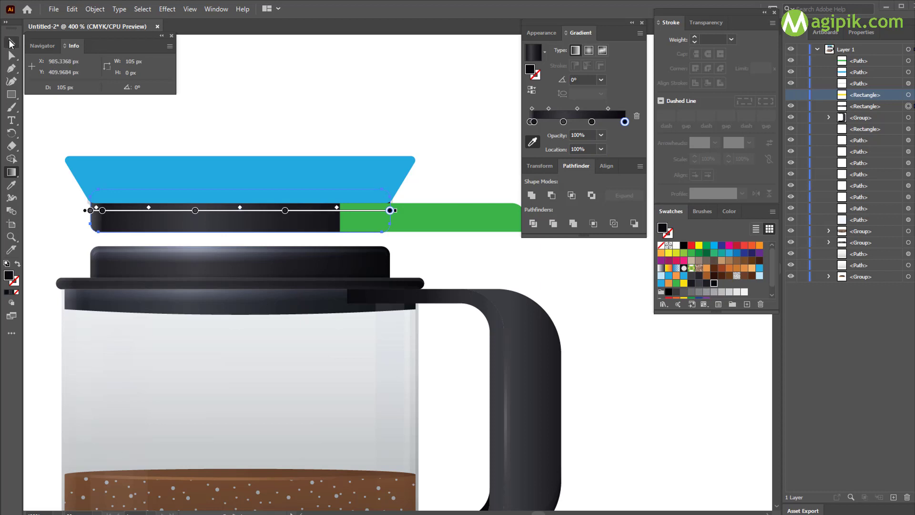
Add a second fill to the dark bar and make both stops of its linear gradient white.
left_click(541, 32)
left_click(545, 153)
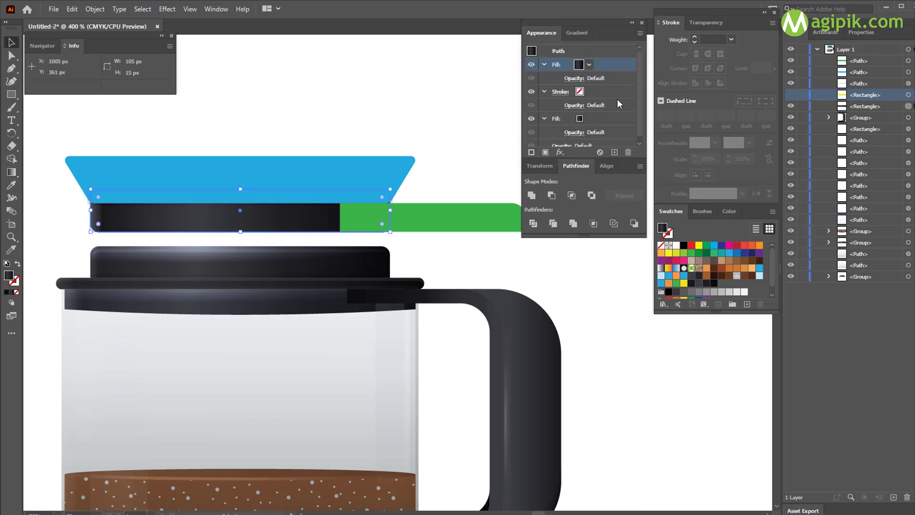
left_click_drag(590, 112, 590, 112)
key("g")
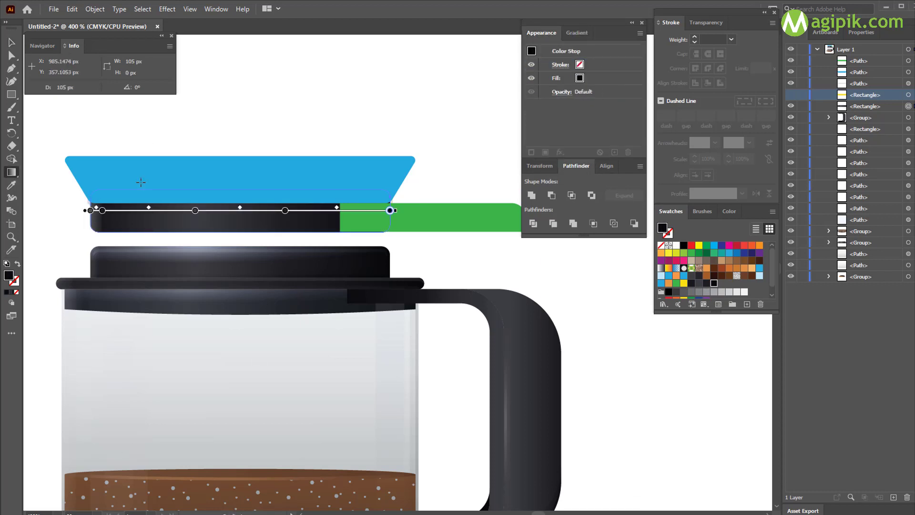
left_click(578, 32)
left_click(531, 121)
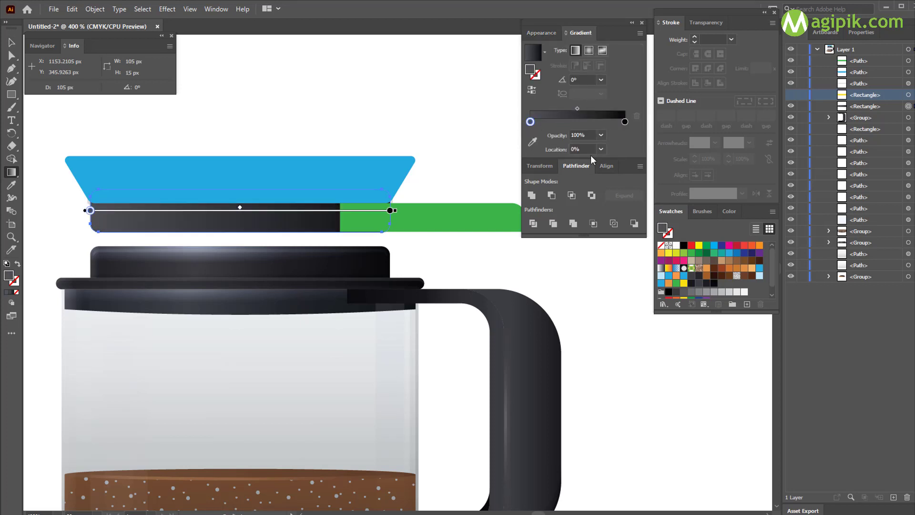
left_click(533, 142)
left_click(625, 122)
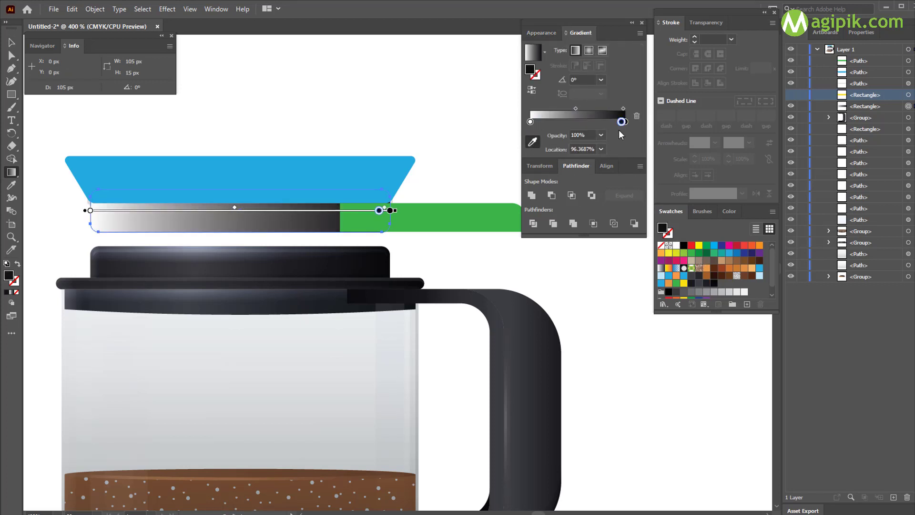
left_click(676, 246)
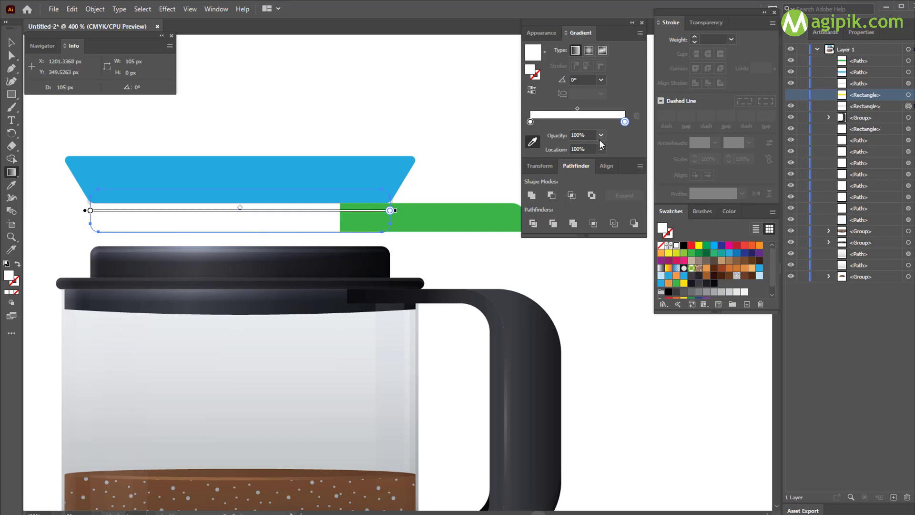
Set the white gradient's end stop to 0% opacity and change the gradient type to radial.
left_click(601, 136)
left_click(608, 147)
left_click(589, 50)
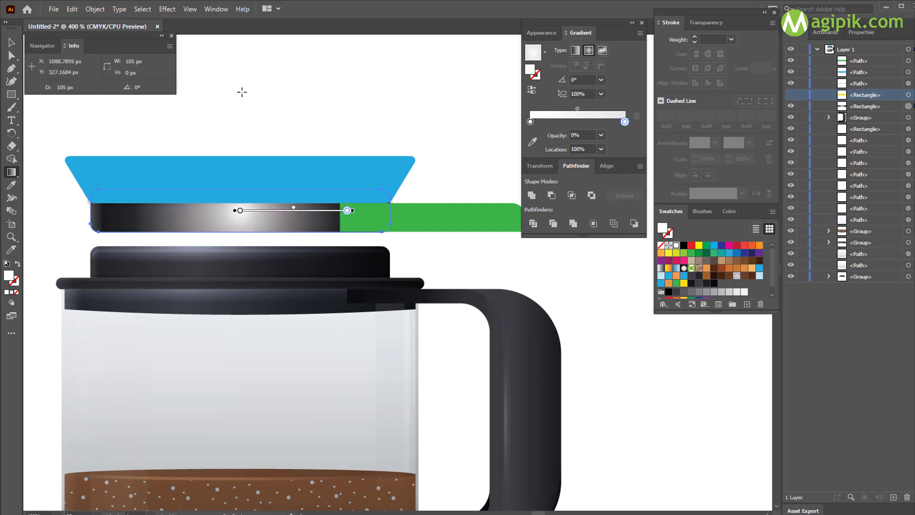
Center the radial gradient left of the middle on the bar's lower edge, with about 63 px radius and 10.6% aspect ratio.
left_click_drag(266, 212, 188, 233)
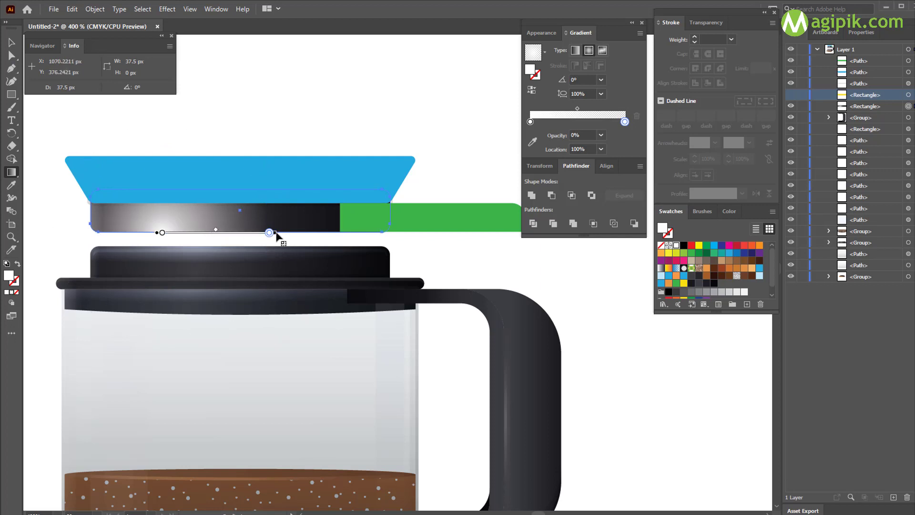
left_click_drag(274, 236, 346, 238)
scroll(222, 145, "up", 3)
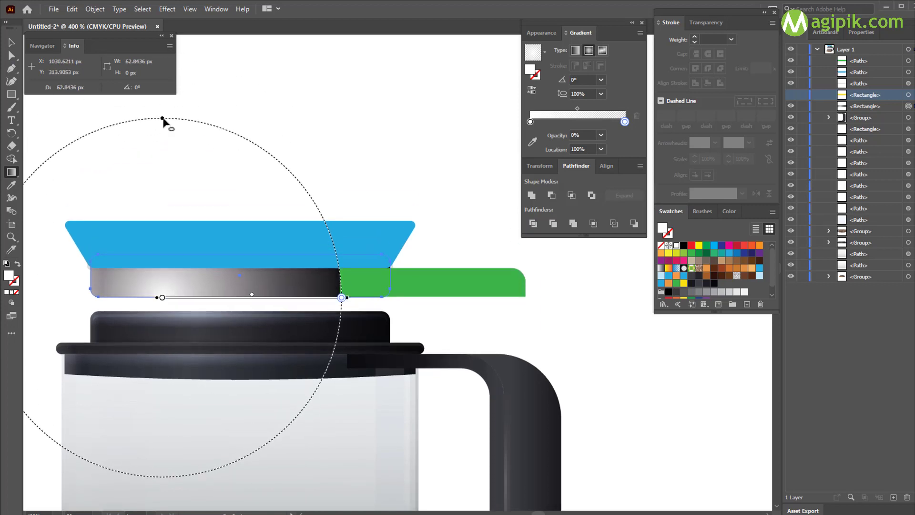
left_click_drag(164, 123, 161, 279)
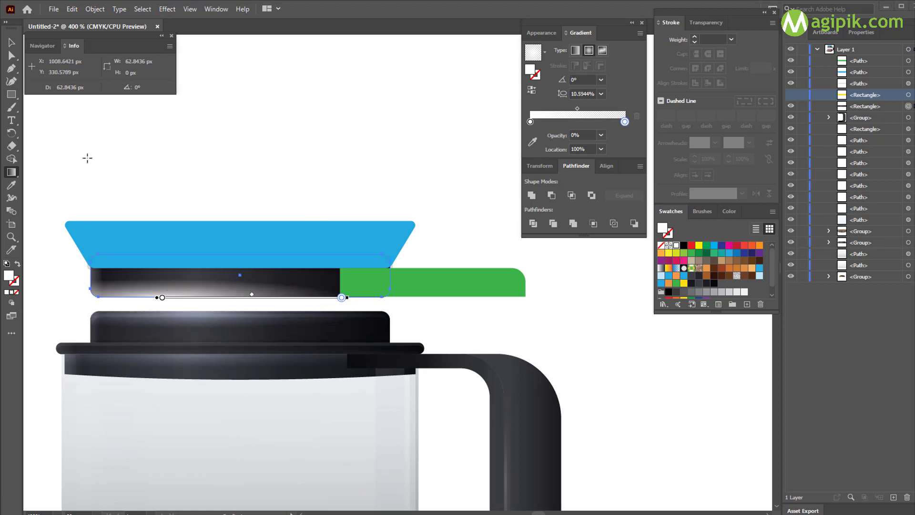
Set the white radial fill of the dark bar to Overlay blending.
key("v")
left_click(542, 33)
left_click(574, 105)
left_click(487, 126)
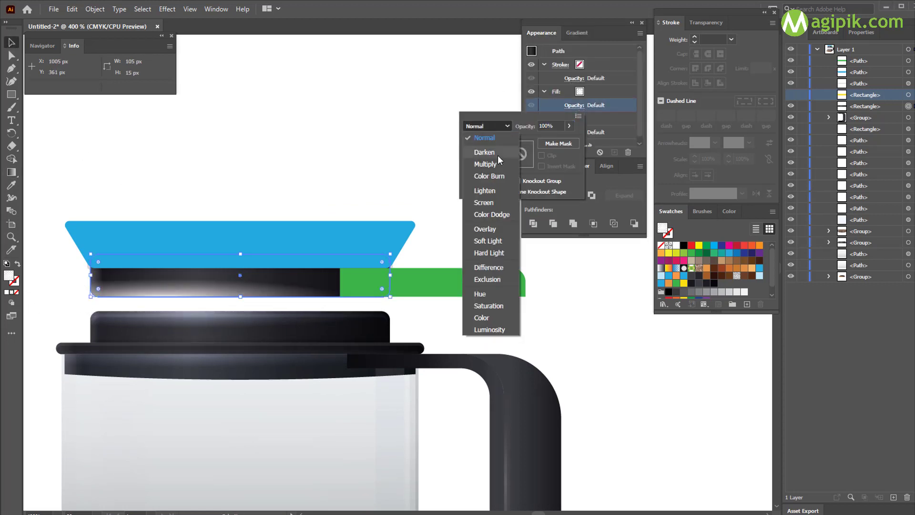
left_click(485, 229)
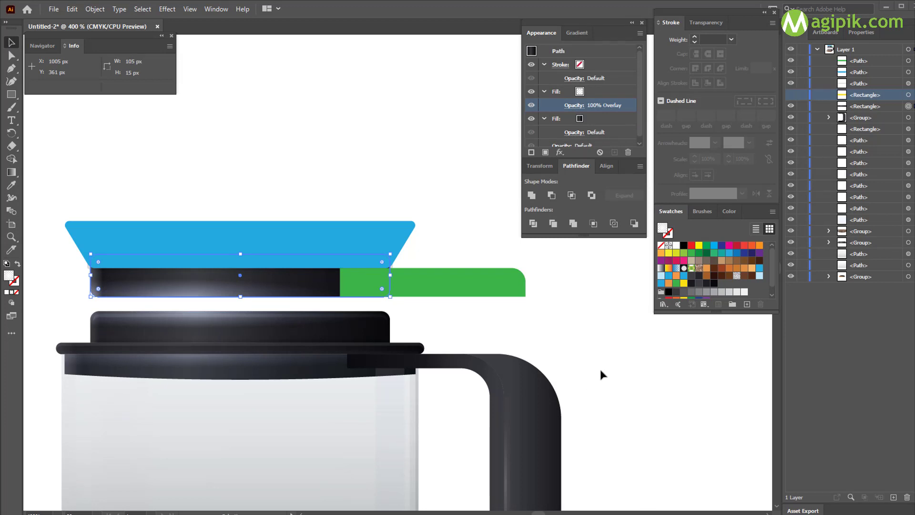
left_click(302, 233)
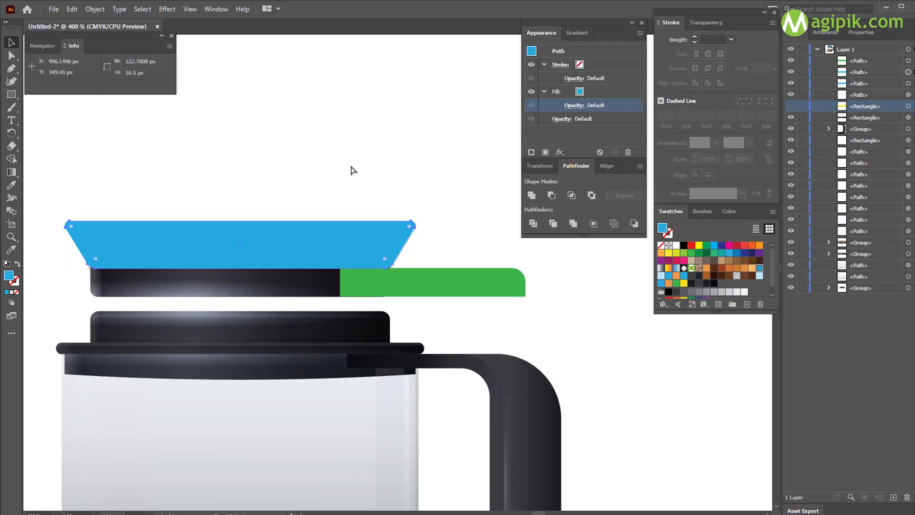
key("ctrl+c")
key("ctrl+f")
key("ctrl+z")
key("ctrl+z")
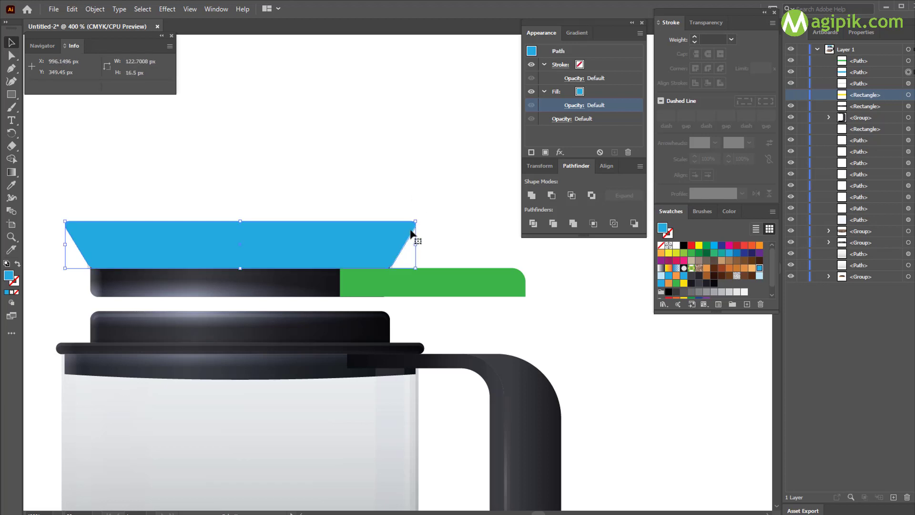
Paste two copies of the blue trapezoid in front and move the top copy down 1 px to Y 358.7 px.
left_click(883, 73)
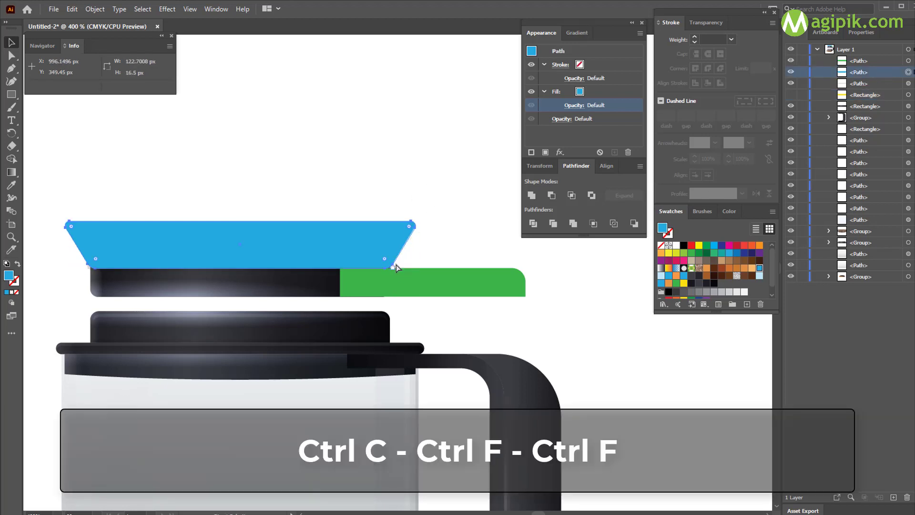
key("ctrl+c")
key("ctrl+f")
key("ctrl+f")
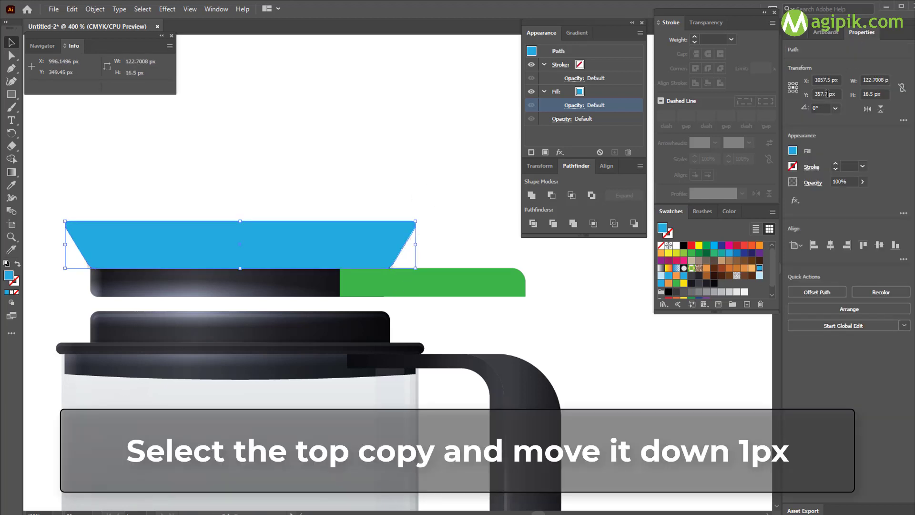
key("Left")
key("Left")
key("BackSpace")
type("8")
key("Return")
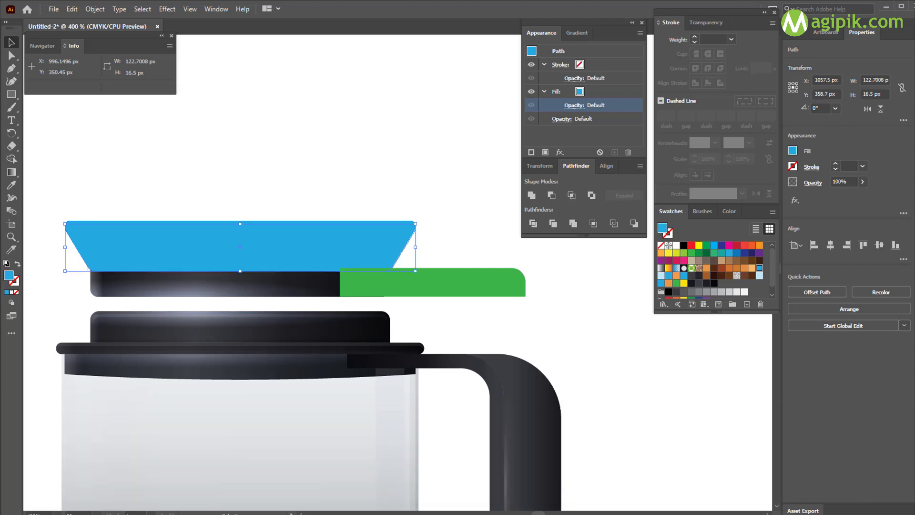
Subtract the lowered top copy from the trapezoid copy beneath it and fill the remaining thin strip black.
left_click(798, 33)
left_click(908, 84, "shift")
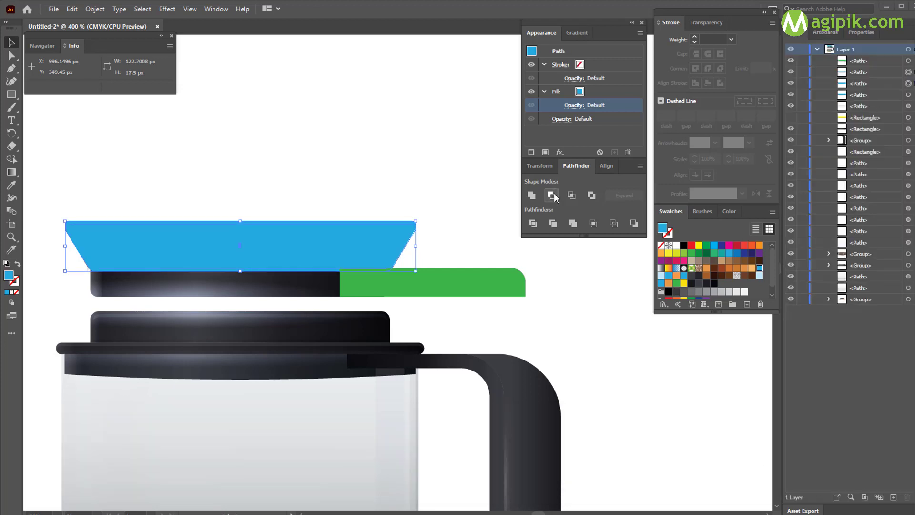
left_click(552, 196)
left_click(660, 287)
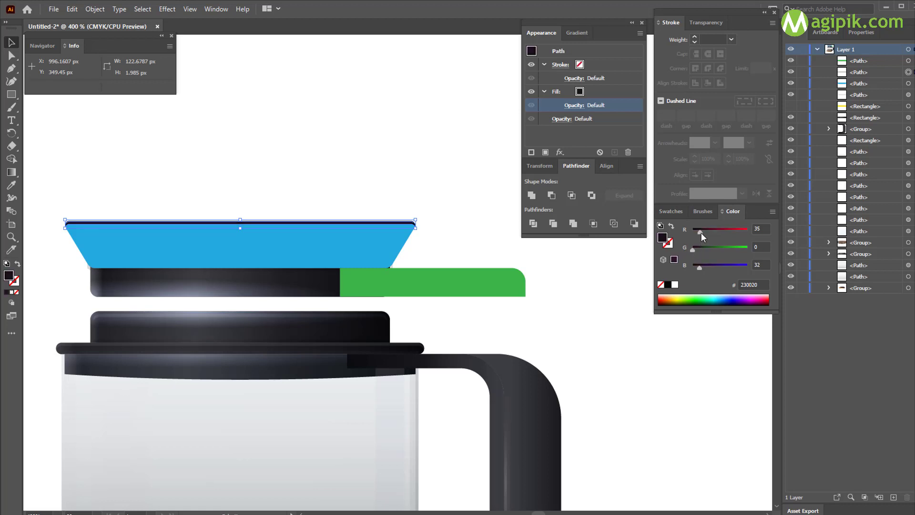
Set the thin black strip's fill to Soft Light blending at 15% opacity.
left_click(576, 106)
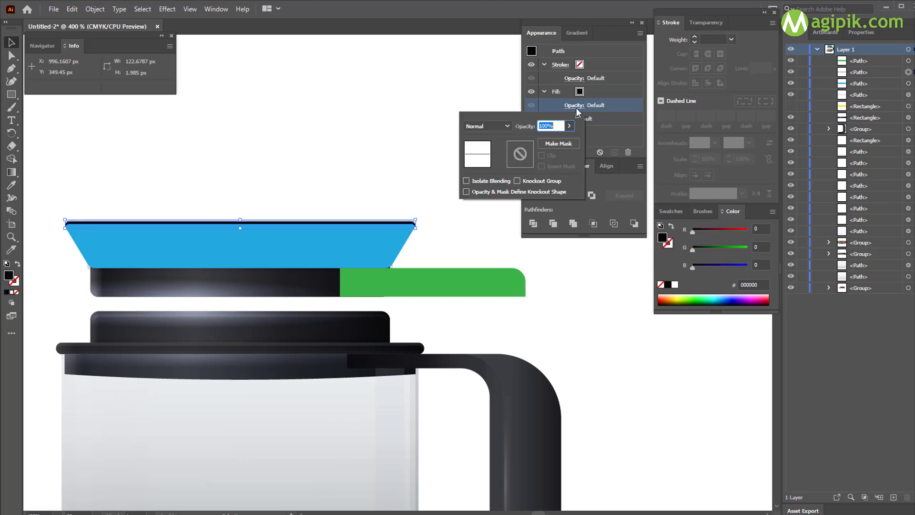
type("15")
key("Return")
left_click(496, 240)
left_click(494, 252)
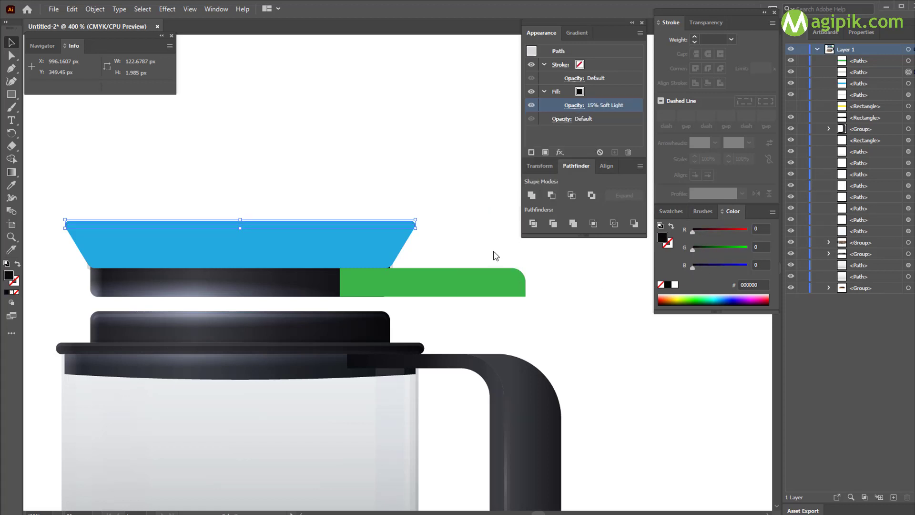
Paste two more copies of the blue trapezoid in front and move the top copy down to Y 361.7 px.
left_click(366, 250)
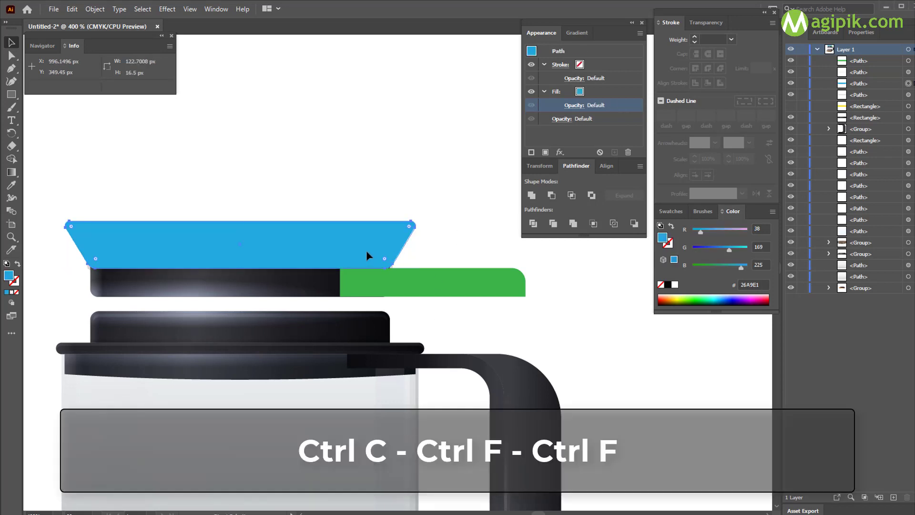
key("ctrl+c")
key("ctrl+f")
key("ctrl+f")
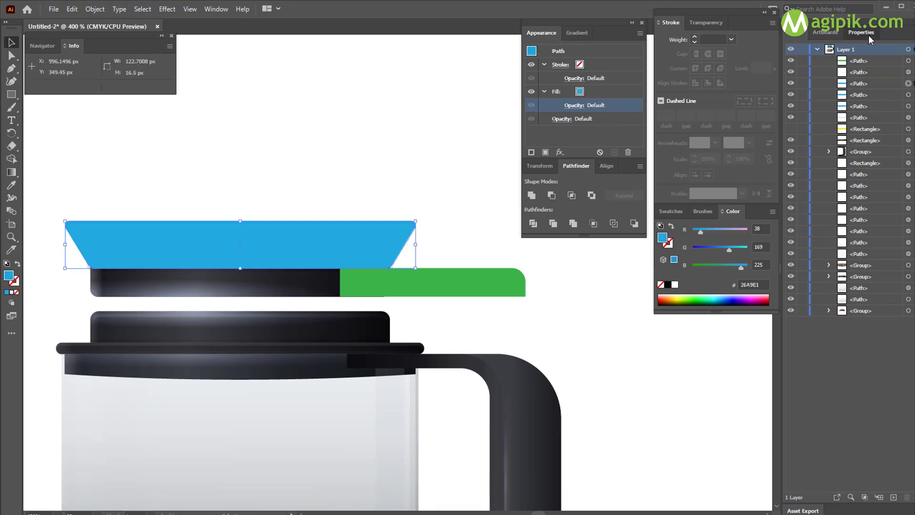
left_click(867, 33)
left_click(826, 96)
key("BackSpace")
key("BackSpace")
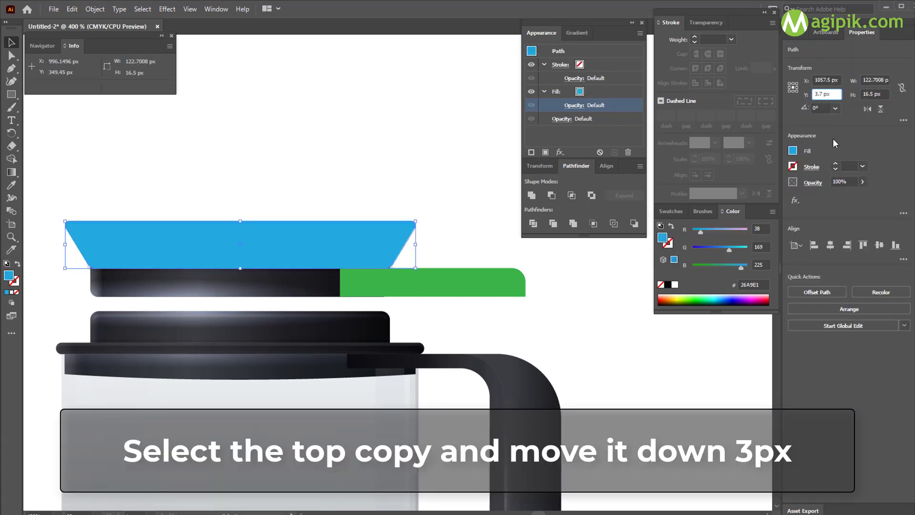
type("61")
key("Return")
Subtract the lowered copy from the one beneath it and fill the remaining thicker upper strip black, RGB 0, 0, 0.
left_click(795, 32)
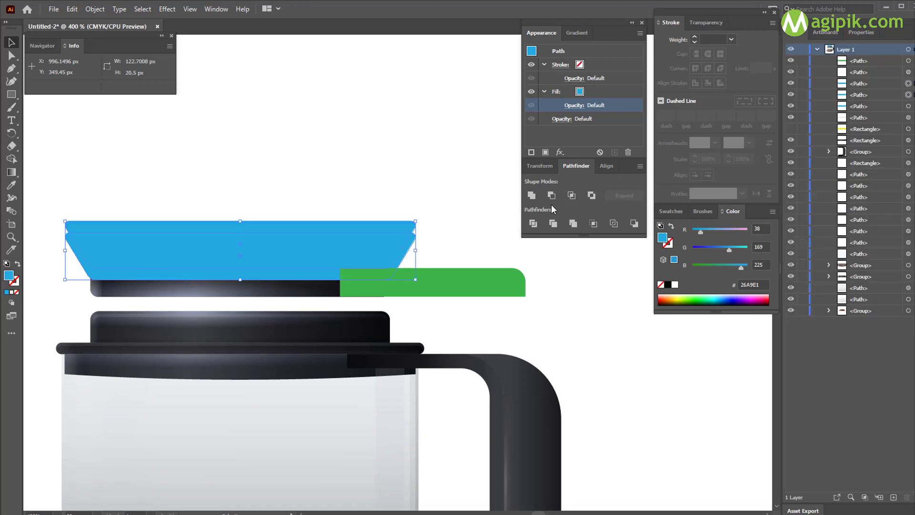
left_click(551, 196)
left_click(668, 285)
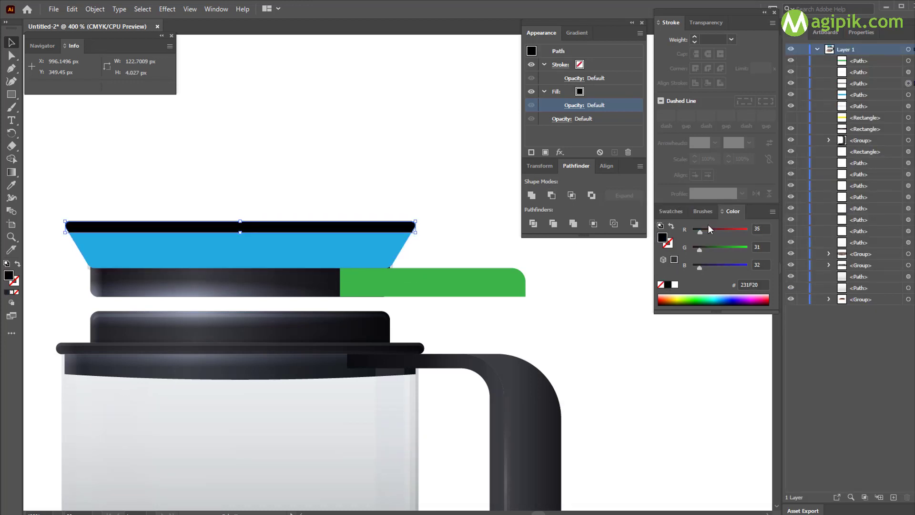
left_click_drag(699, 268, 693, 268)
Set the thicker black strip's fill to Soft Light blending at 10% opacity.
left_click(575, 105)
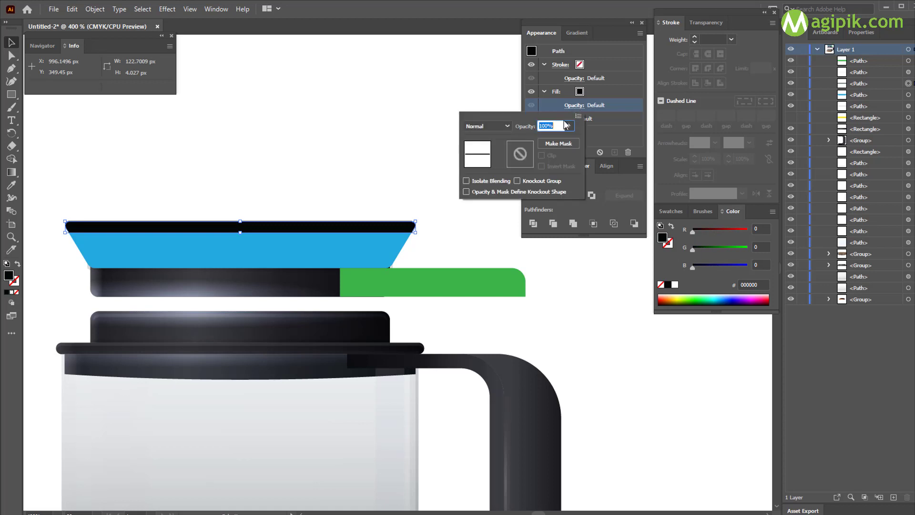
type("10")
left_click(487, 126)
left_click(492, 241)
key("Escape")
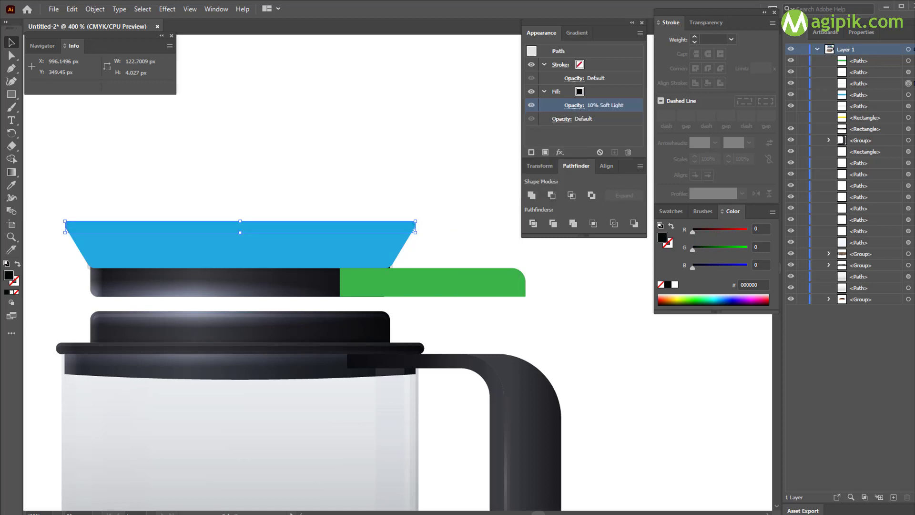
Paste two further copies of the blue trapezoid in front and move the top copy up 1 px.
left_click(356, 247)
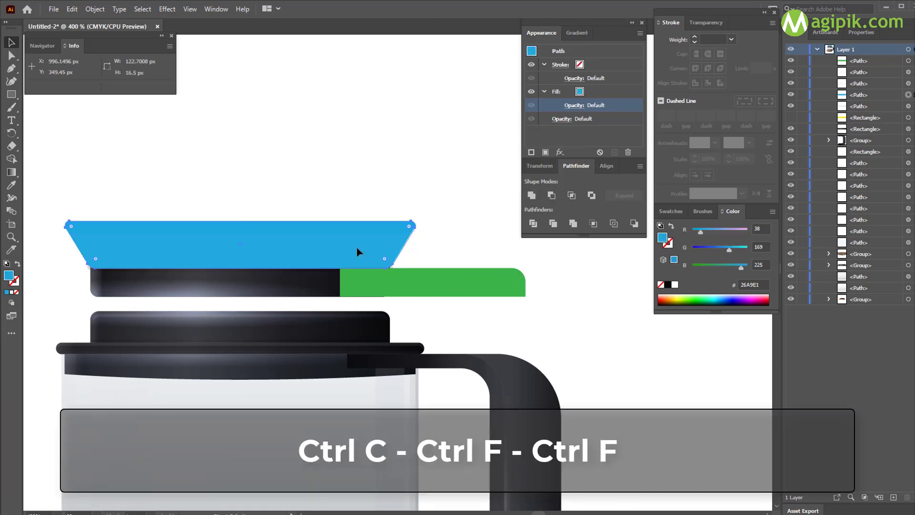
key("ctrl+c")
key("ctrl+f")
key("ctrl+f")
left_click(861, 32)
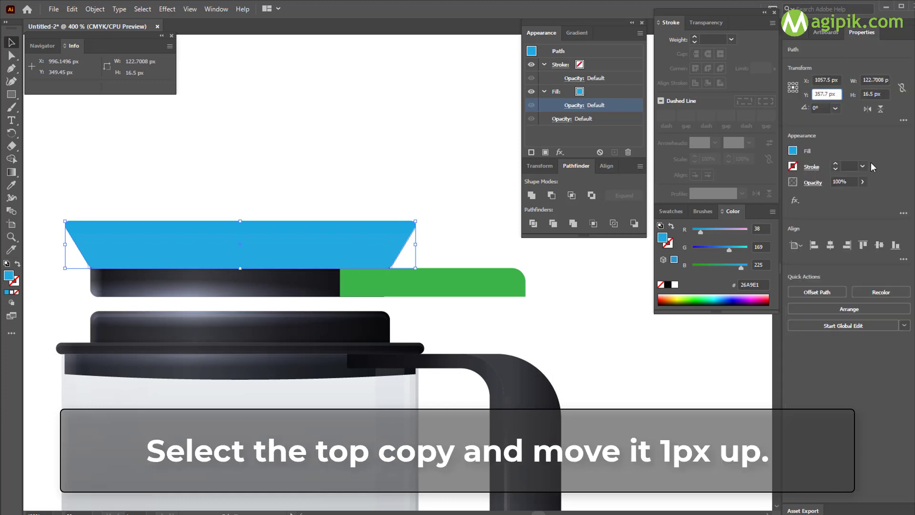
key("Return")
Subtract the raised copy from the one beneath it and fill the remaining lower-edge strip white.
left_click(796, 32)
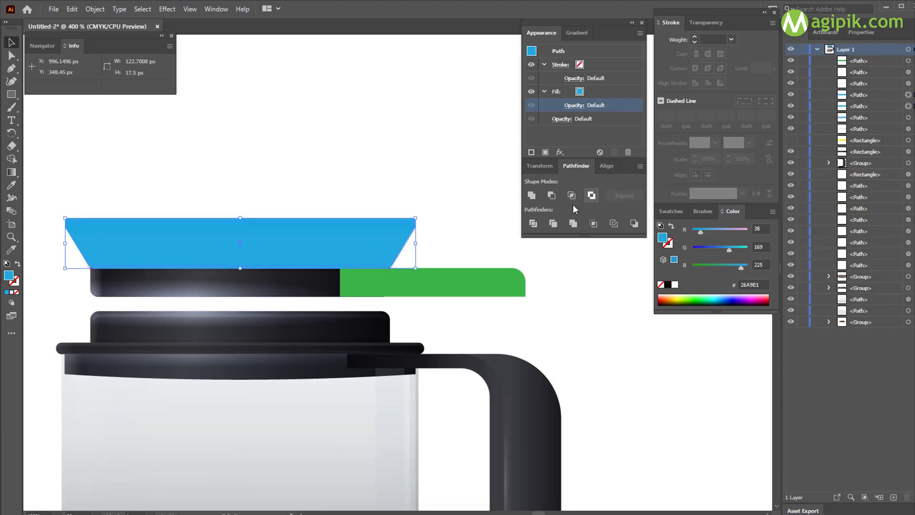
left_click(675, 285)
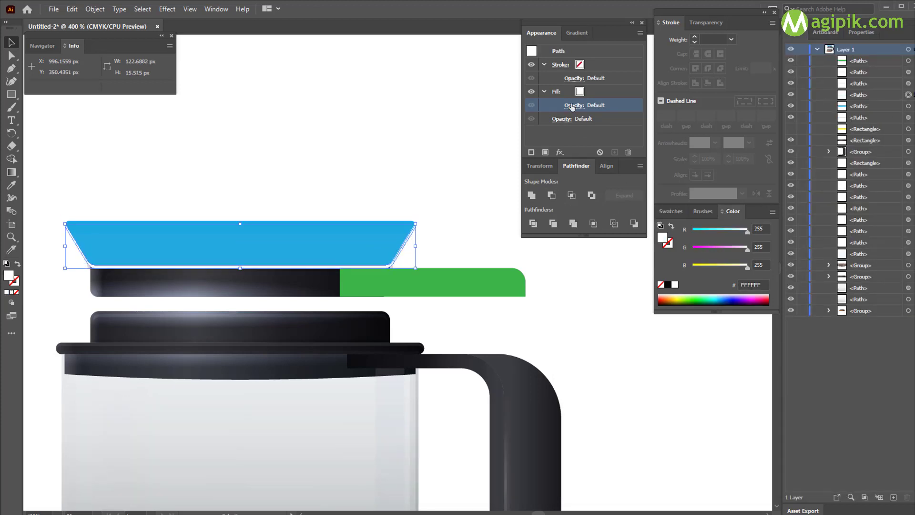
Set the white lower-edge strip's fill to Soft Light blending at 15% opacity.
left_click(575, 105)
type("15")
left_click(486, 126)
left_click(490, 242)
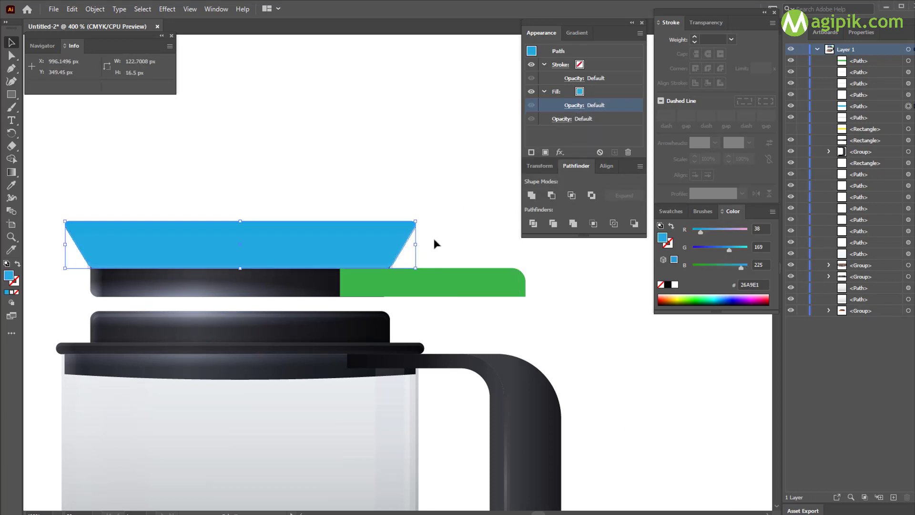
Fill the blue trapezoid with the white gradient and set its end stop's opacity to 100%.
left_click(577, 32)
left_click(573, 127)
left_click(601, 147)
left_click(611, 279)
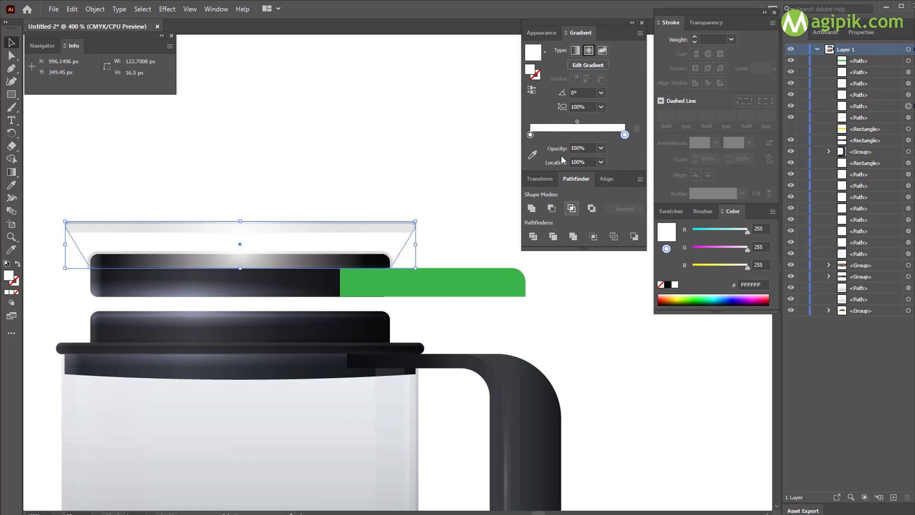
Set the trapezoid gradient's first stop to RGB 60, 60, 65 and make the gradient linear.
left_click(531, 134)
double_click(760, 228)
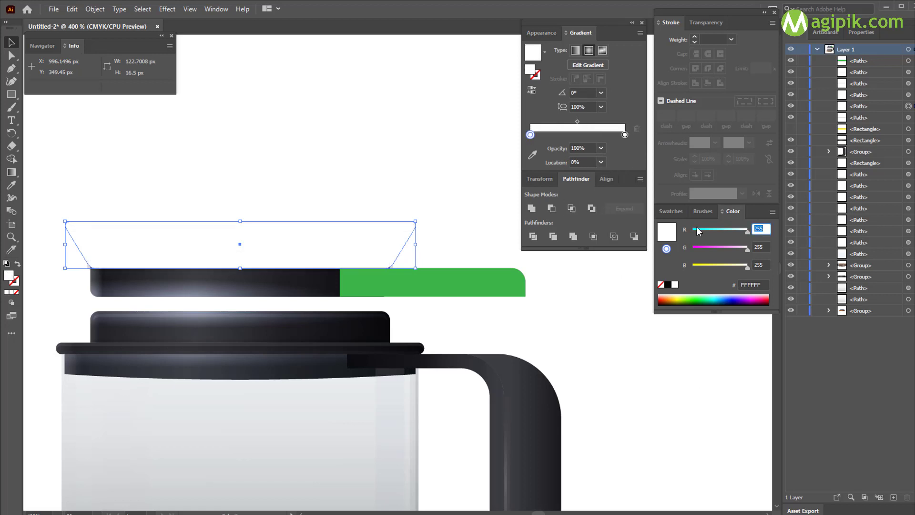
type("60")
key("Tab")
type("60")
key("Tab")
type("65")
key("Return")
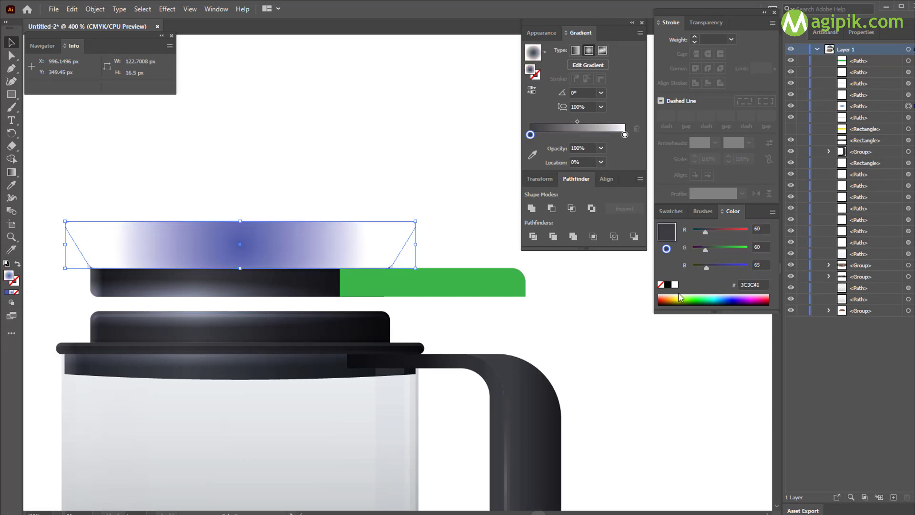
left_click(576, 53)
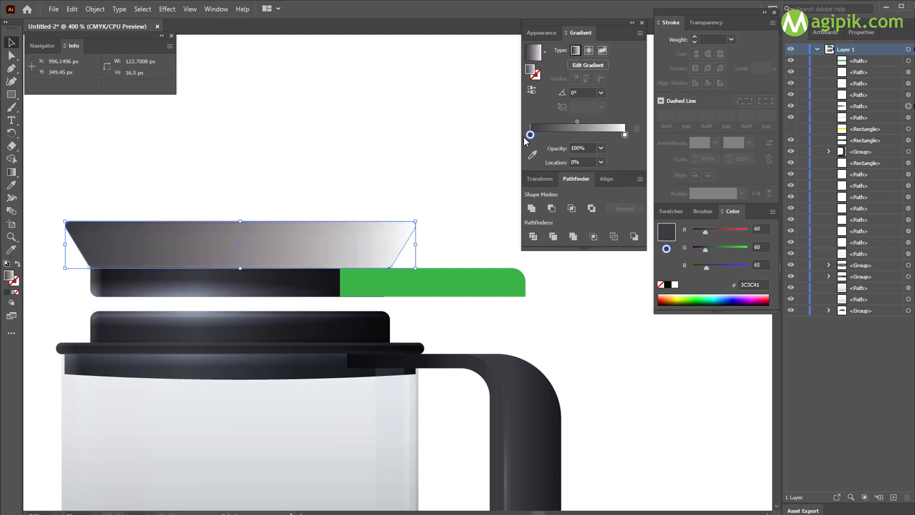
Add a stop at 10% to the trapezoid's gradient and color it RGB 30, 30, 35.
left_click(551, 135)
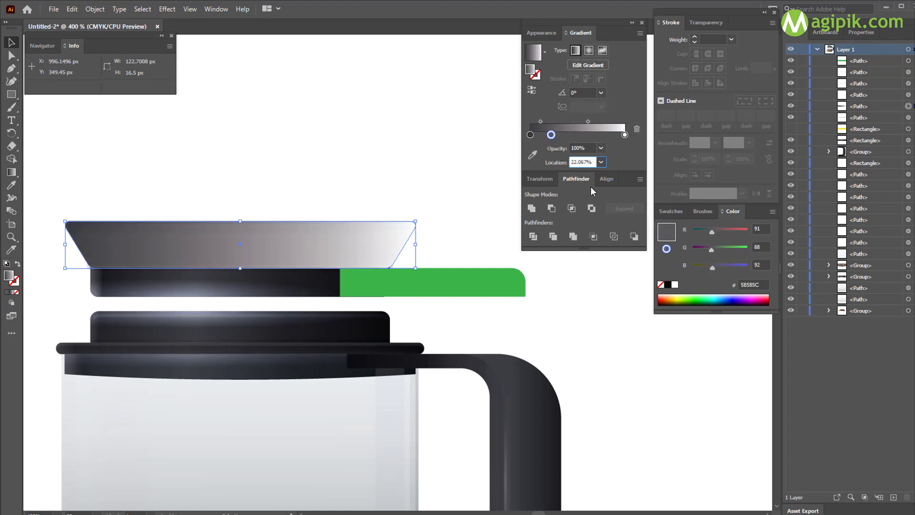
key("Return")
double_click(761, 229)
type("30")
key("Tab")
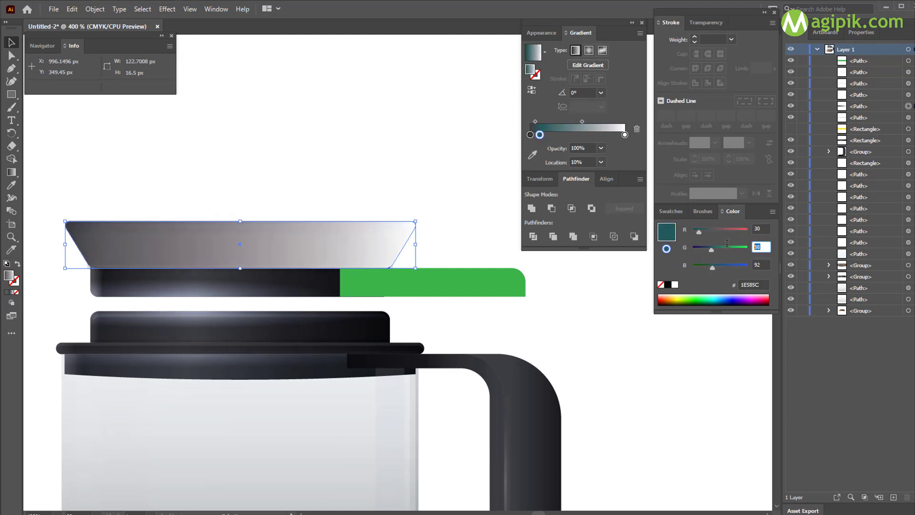
type("30")
key("Tab")
type("35")
key("Return")
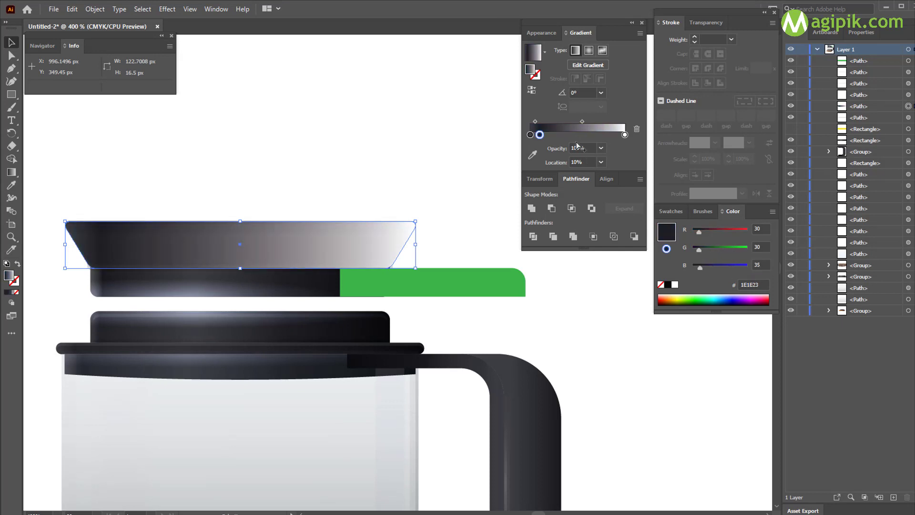
Duplicate the gradient's first stop, RGB 60, 60, 65, and place the copy at 35%.
left_click(576, 135)
key("ctrl+z")
left_click_drag(530, 136, 563, 136, "alt")
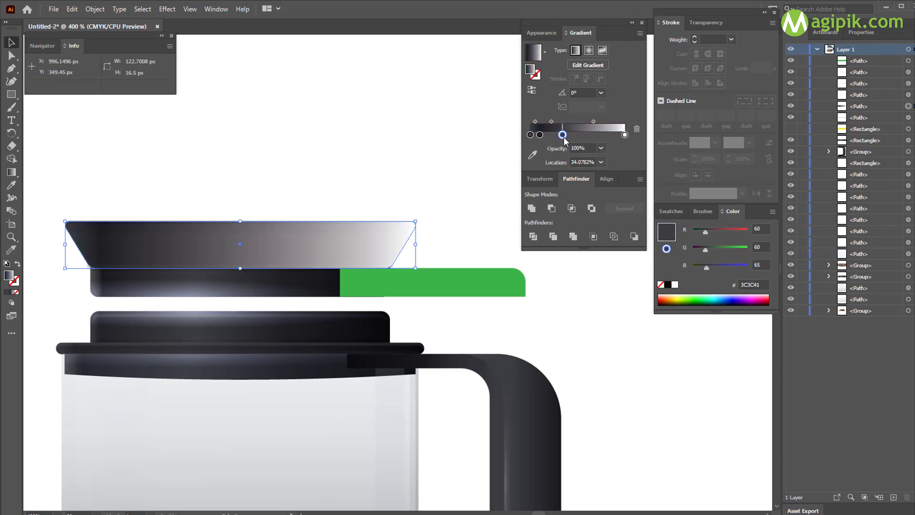
double_click(590, 162)
type("35")
key("Return")
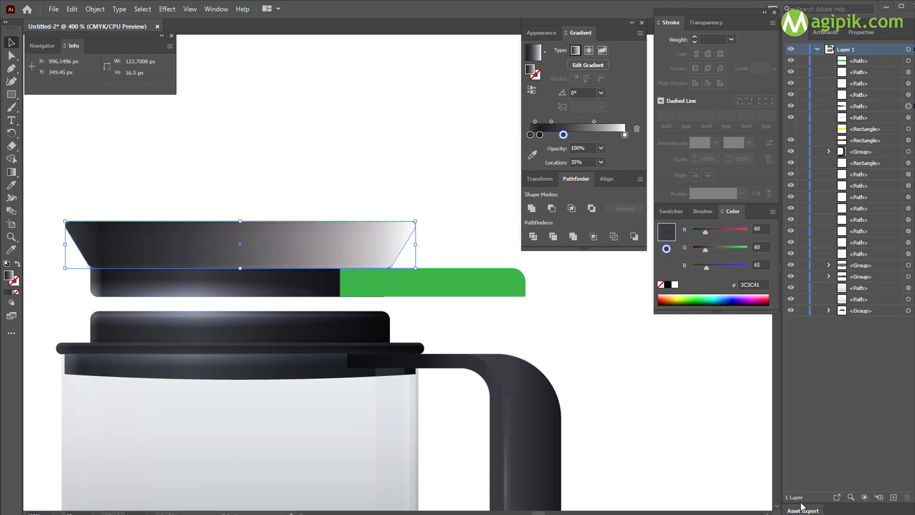
Add a stop at 65% to the trapezoid's gradient and color it RGB 30, 30, 35.
left_click(590, 135)
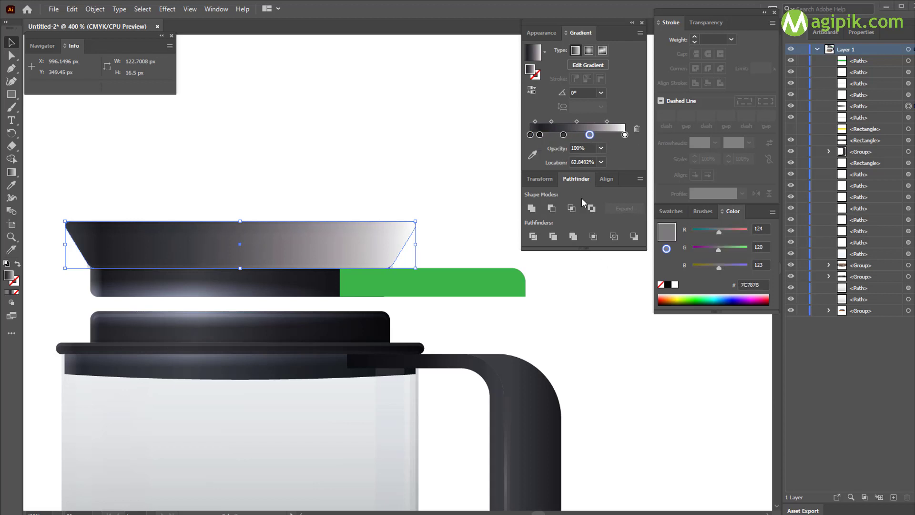
double_click(587, 163)
type("65")
key("Return")
left_click_drag(769, 230, 712, 232)
type("30")
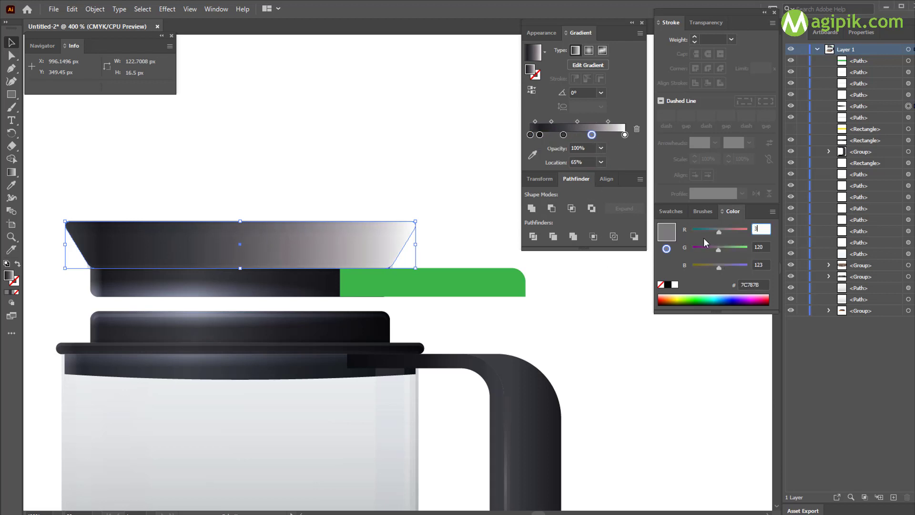
left_click_drag(769, 250, 704, 254)
type("30")
left_click_drag(773, 265, 715, 276)
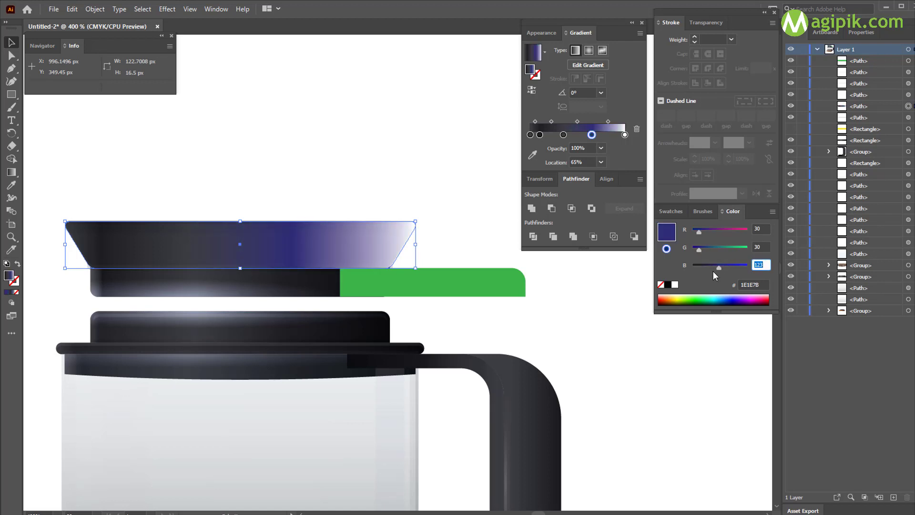
type("35")
key("Return")
Set the end stop of the trapezoid's gradient to RGB 5, 5, 10.
left_click(625, 135)
left_click_drag(769, 230, 700, 247)
type("5")
left_click_drag(768, 248, 716, 252)
type("5")
left_click_drag(769, 265, 744, 263)
type("10")
key("Return")
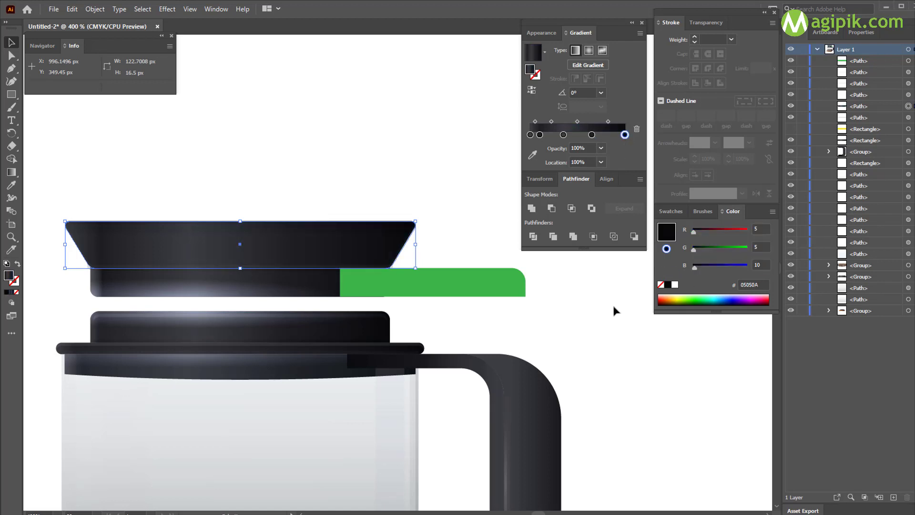
Duplicate the trapezoid's gradient fill and remove the three middle stops from the copy.
left_click(543, 36)
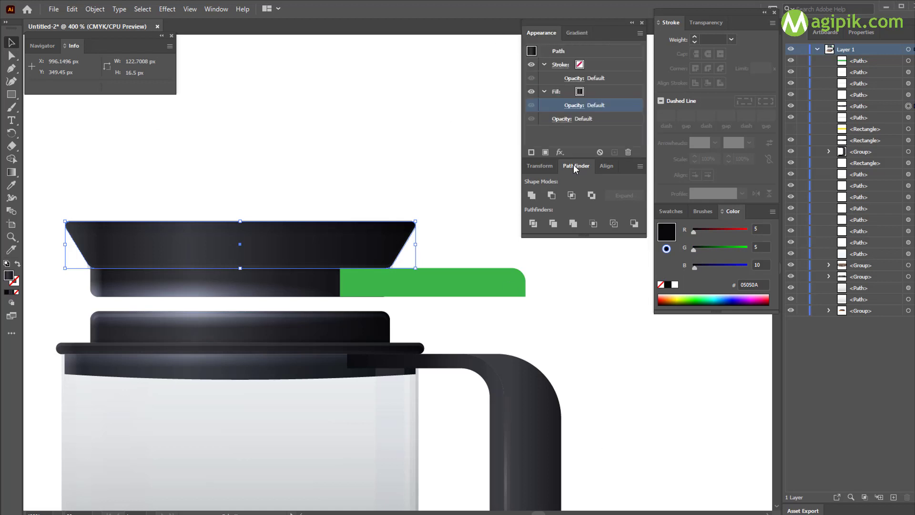
left_click(596, 92)
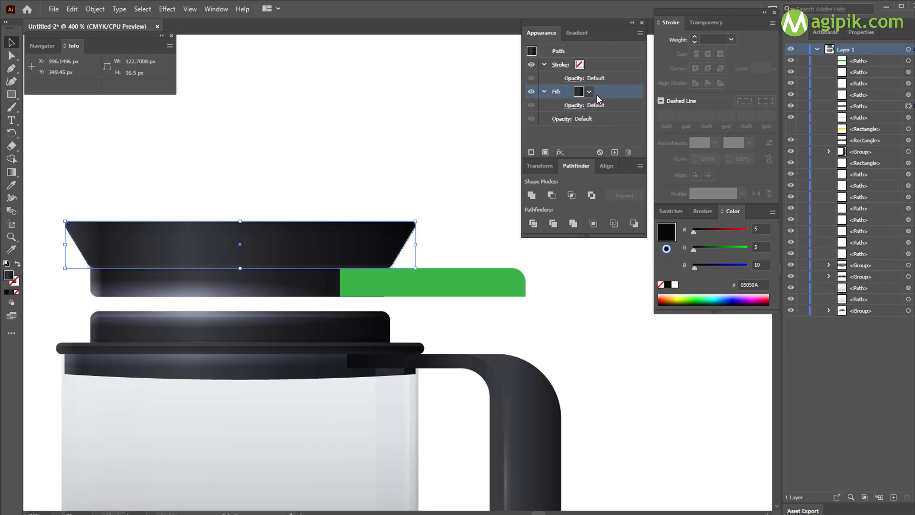
left_click(577, 32)
key("g")
left_click(549, 36)
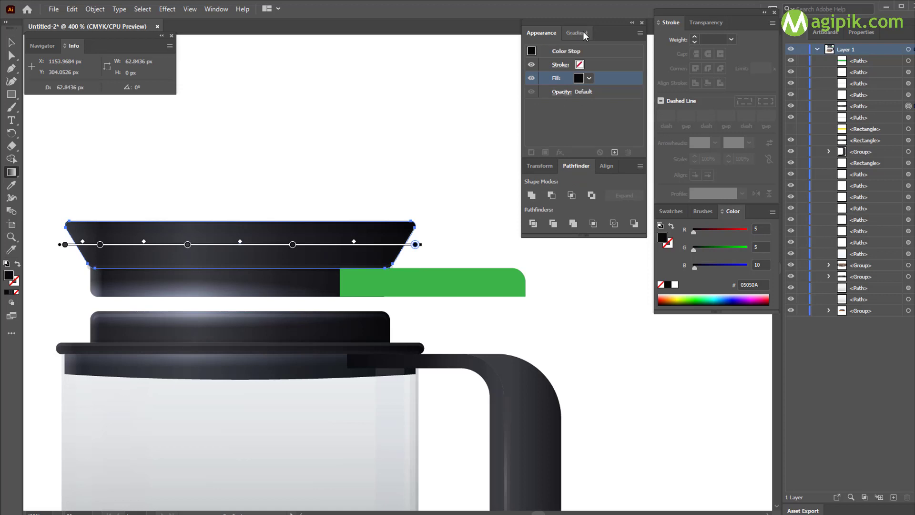
left_click(584, 34)
left_click_drag(592, 123, 592, 141)
left_click_drag(563, 123, 563, 142)
left_click_drag(539, 123, 677, 123)
Color both remaining stops of the trapezoid's upper gradient fill white.
left_click(624, 123)
left_click(533, 142)
left_click(675, 284)
left_click(531, 122)
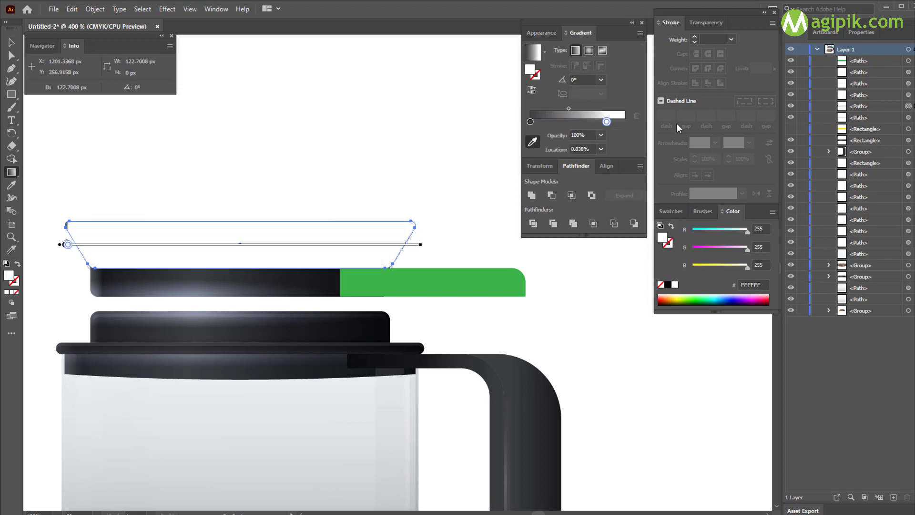
left_click(531, 122)
left_click(675, 284)
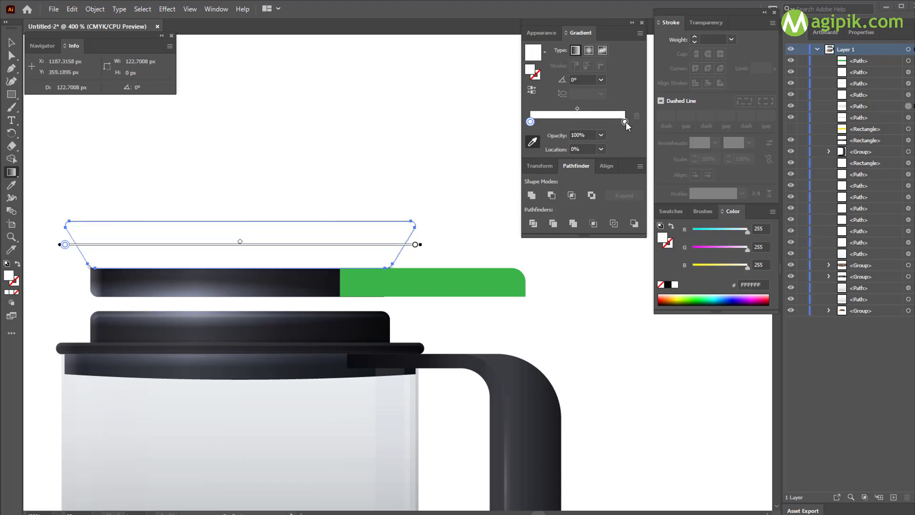
Set the white gradient's end stop to 0% opacity and make the gradient radial.
left_click(625, 122)
left_click(602, 135)
left_click(615, 160)
left_click(590, 50)
Lay the radial highlight along the trapezoid's upper edge, with about 77 px radius and about 15.7% aspect ratio.
mouse_move(294, 242)
left_mouse_down()
mouse_move(226, 232)
mouse_move(226, 222)
mouse_move(347, 222)
left_mouse_up()
left_click_drag(193, 69, 195, 178)
left_click_drag(347, 222, 414, 222)
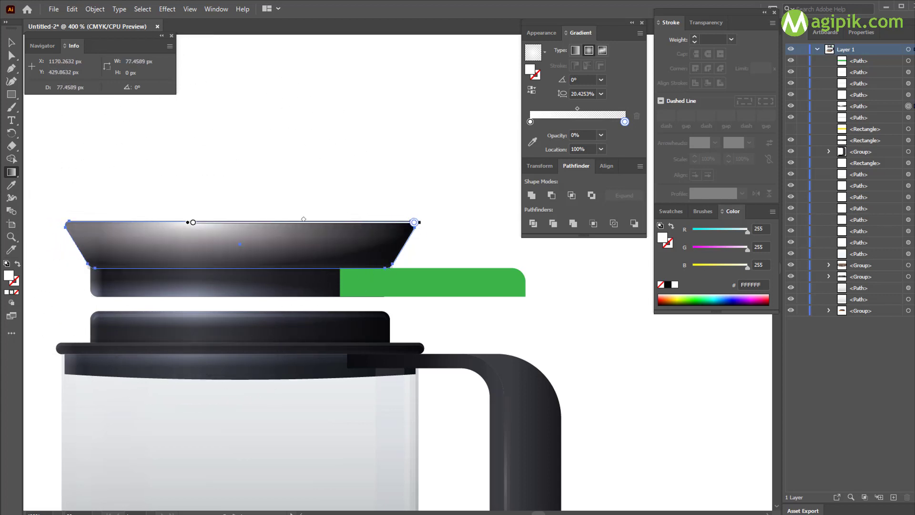
left_click_drag(193, 188, 192, 187)
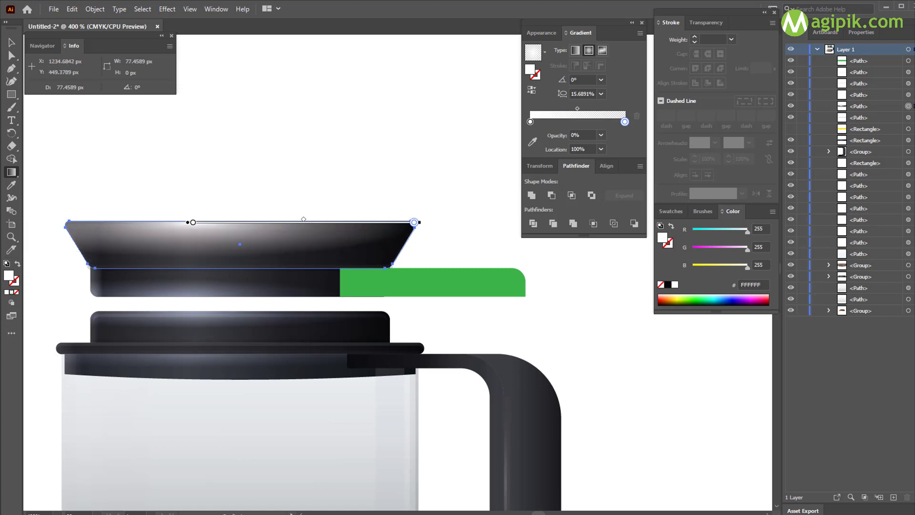
Set the trapezoid's radial highlight fill to Overlay blending and deselect the shape.
left_click(543, 33)
key("a")
key("v")
left_click(576, 106)
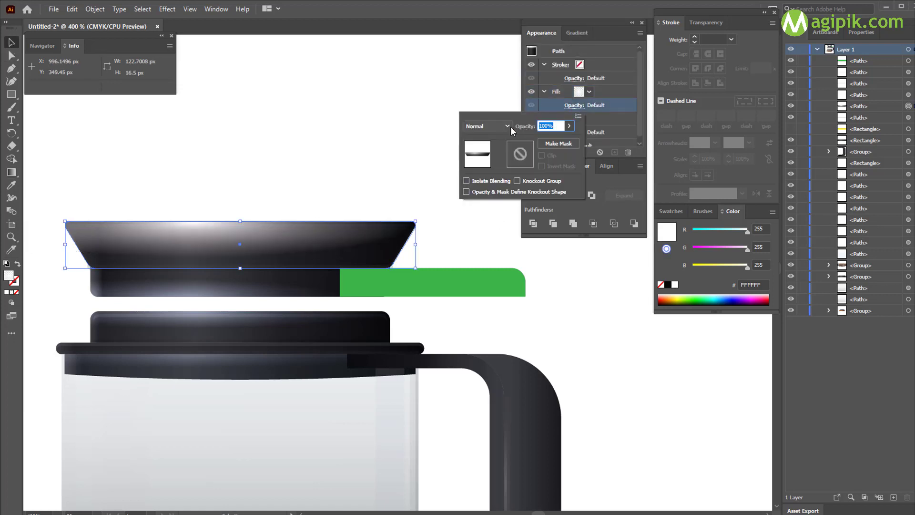
left_click(484, 125)
left_click(482, 227)
left_click(334, 176)
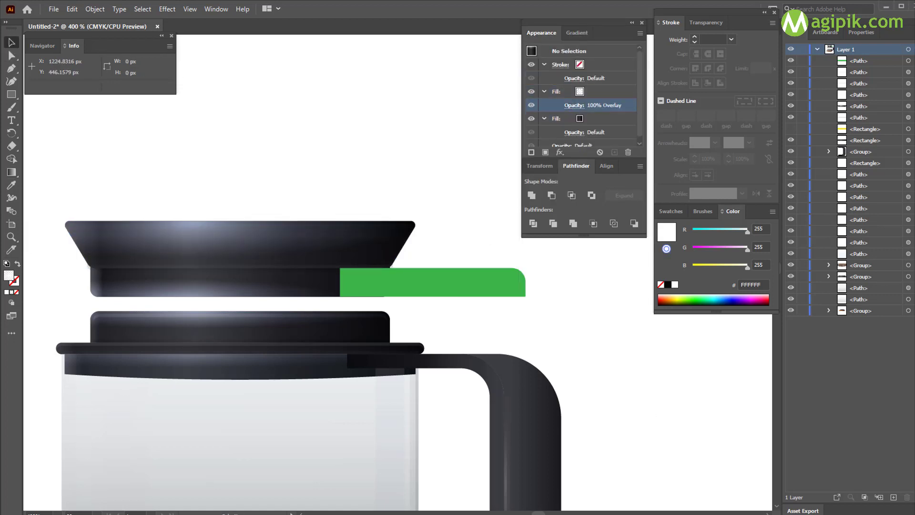
Fill the green side bar with a linear gradient and set its first stop to RGB 15, 15, 20.
left_click(453, 288)
left_click(576, 33)
left_click(576, 50)
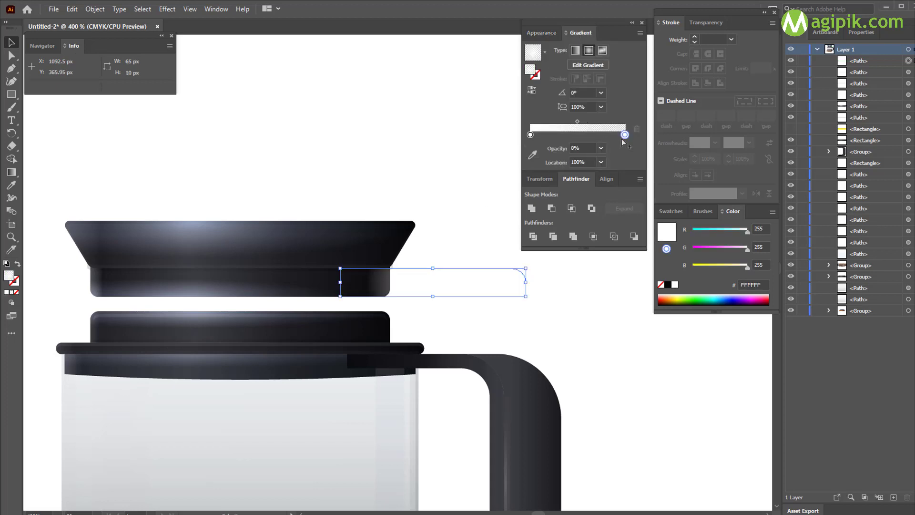
key("ctrl+z")
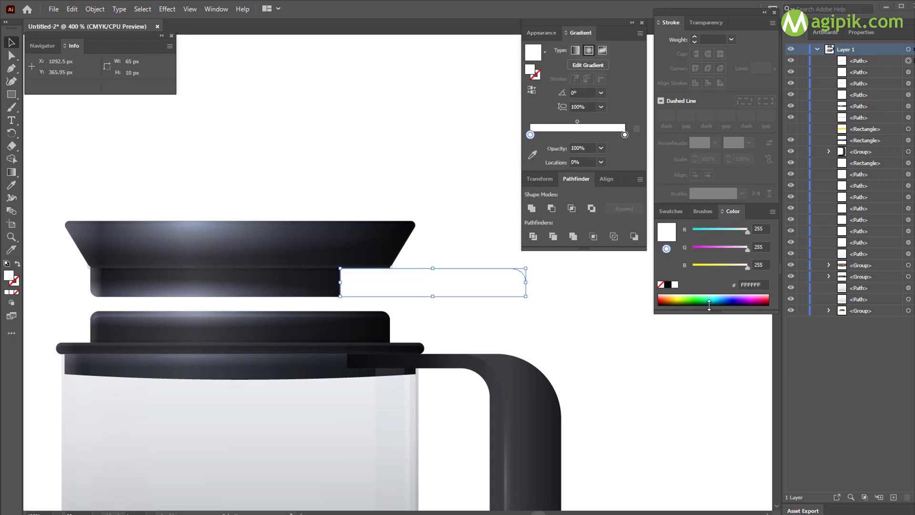
left_click(576, 50)
double_click(766, 228)
type("15")
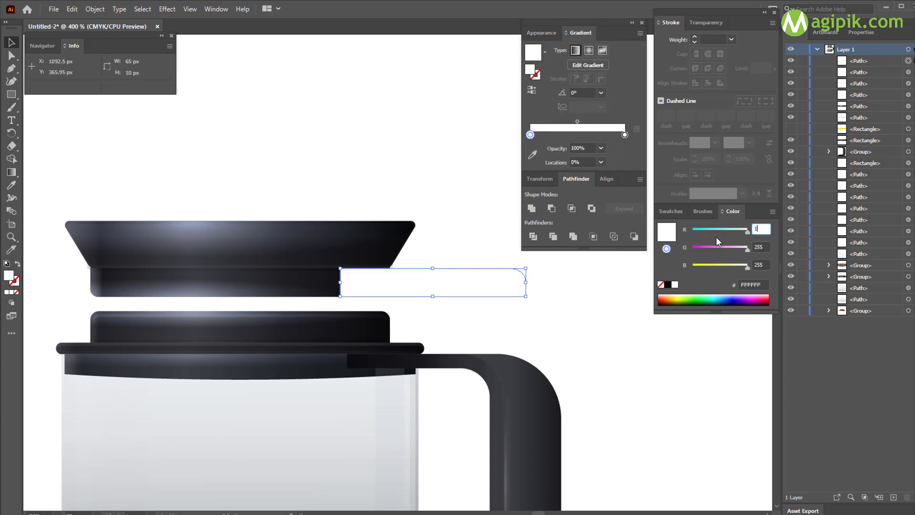
key("Tab")
type("15")
key("Tab")
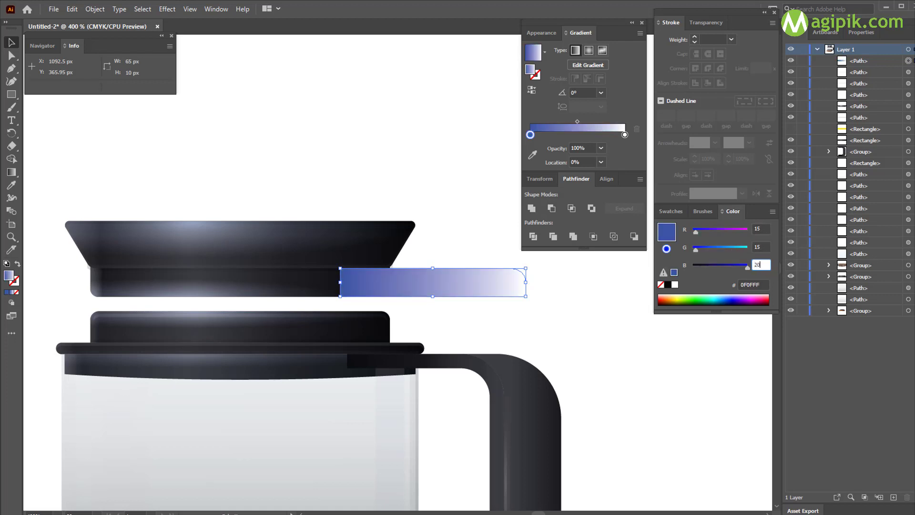
left_click(668, 284)
Add a stop at 80% to the side bar's gradient and color it RGB 80, 80, 85.
left_click(560, 134)
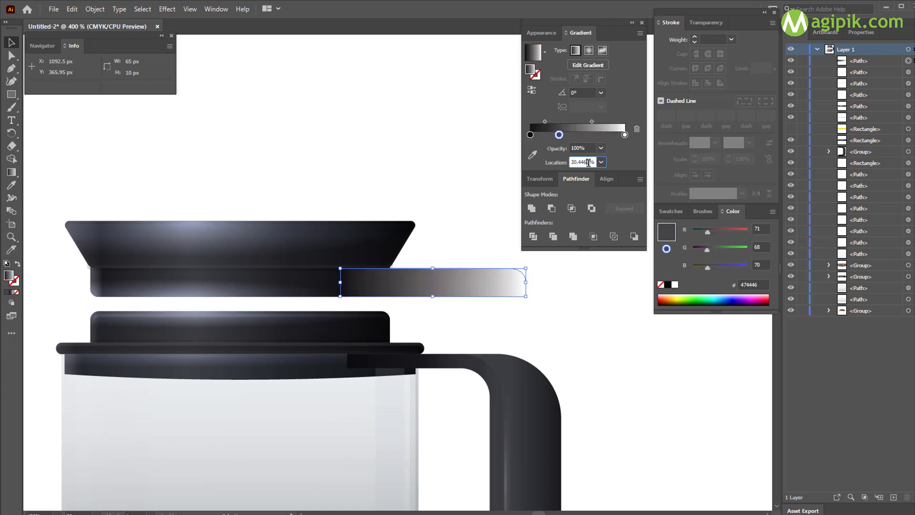
double_click(583, 162)
type("80")
key("Return")
double_click(762, 229)
type("8")
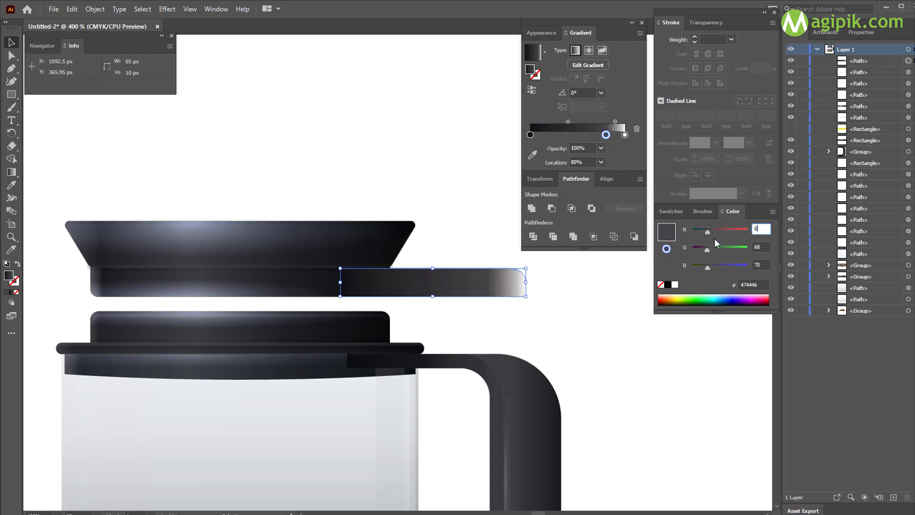
type("0")
key("Tab")
type("80")
key("Tab")
type("85")
key("Return")
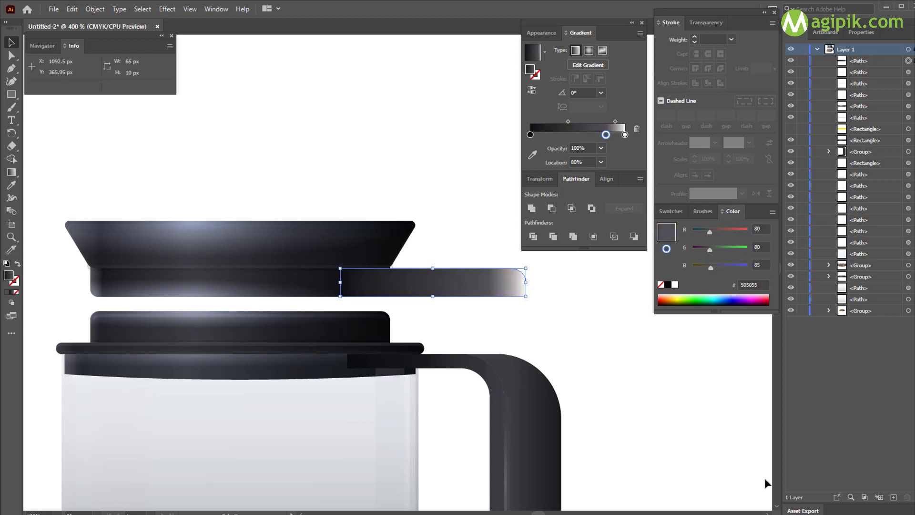
Add a stop at 90% to the side bar's gradient and color it RGB 40, 40, 45.
left_click(616, 134)
double_click(583, 162)
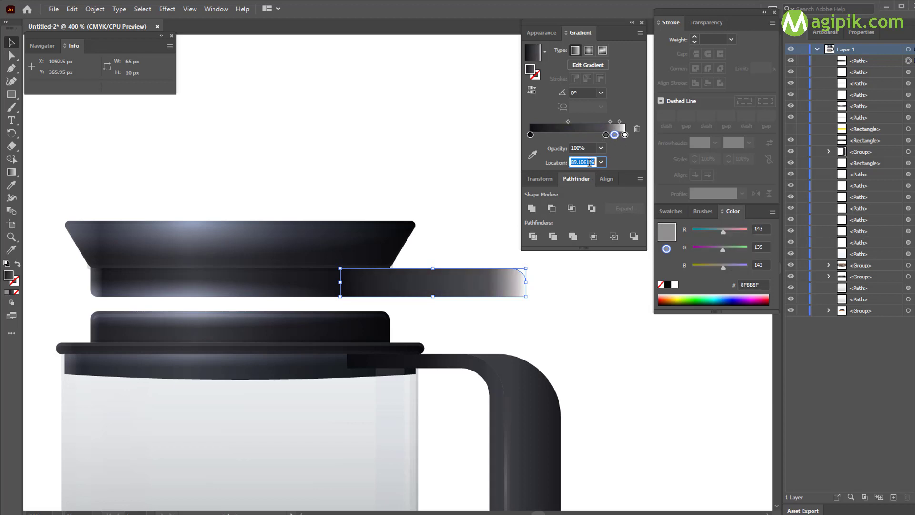
type("90")
key("Return")
type("40")
key("Tab")
type("5")
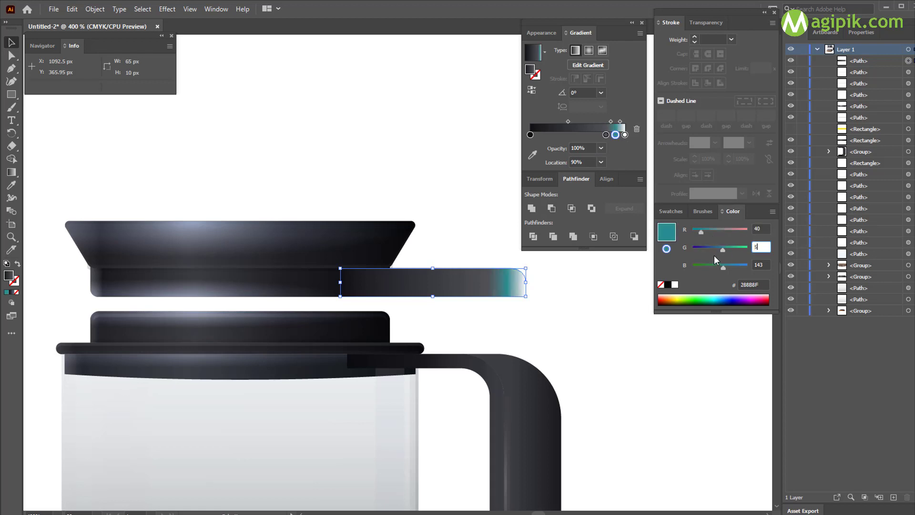
key("Tab")
type("45")
key("Return")
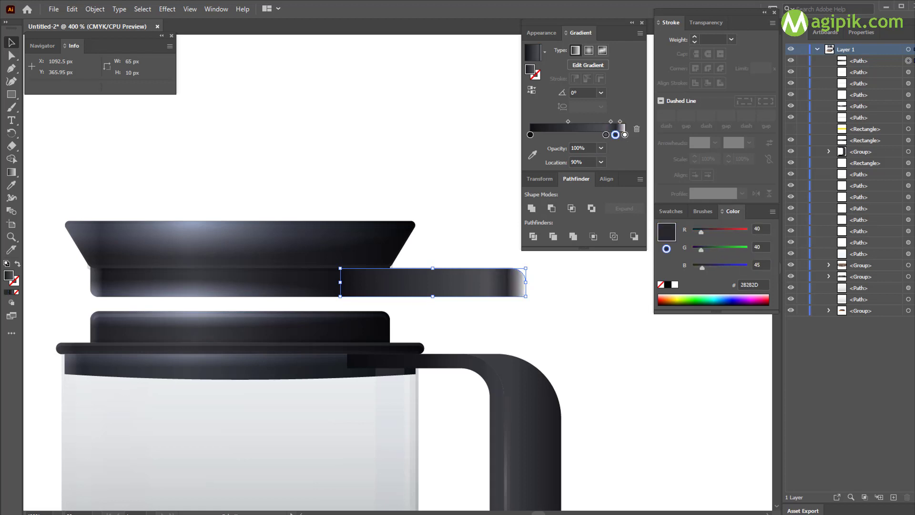
Set the end stop of the side bar's gradient to RGB 5, 5, 10.
left_click(626, 134)
type("5")
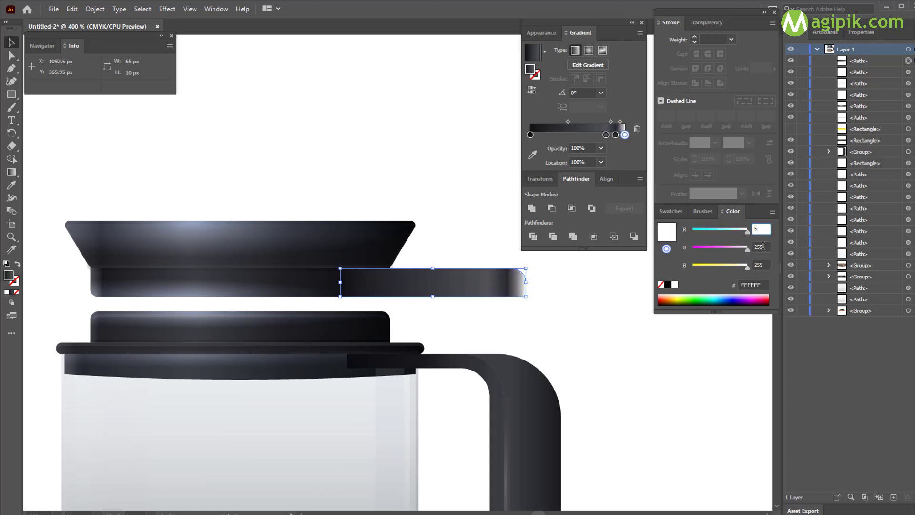
key("Tab")
type("5")
key("Tab")
type("10")
key("Return")
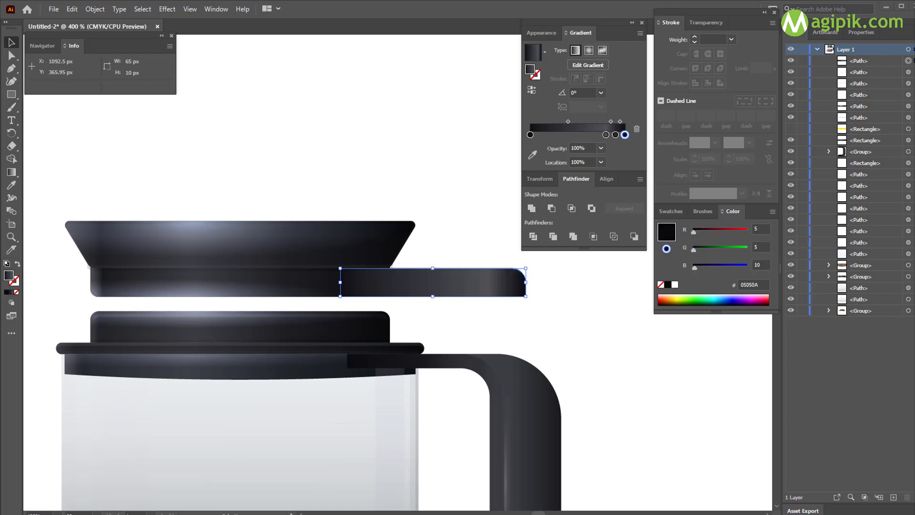
Group the bar, flared trapezoid and side bar above the jar's lid, including their shading pieces.
left_click_drag(258, 164, 411, 299)
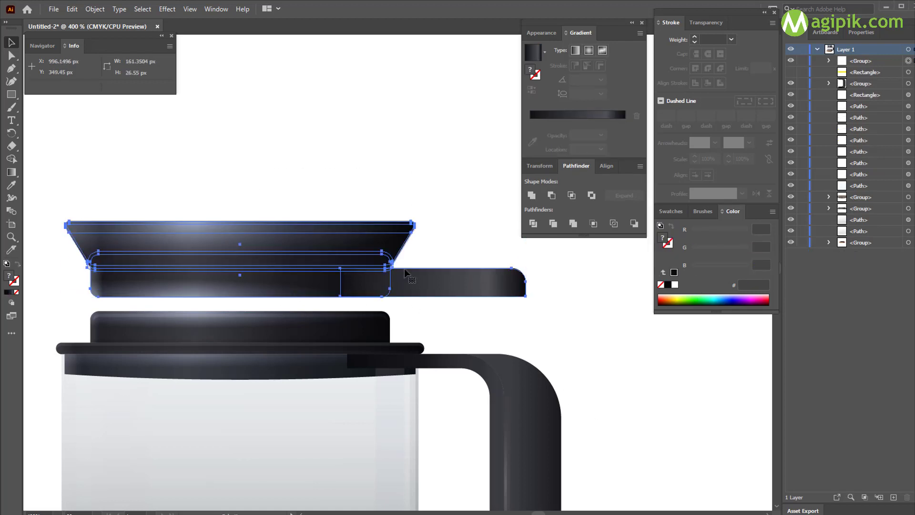
left_click(380, 166)
key("ctrl+minus")
key("ctrl+minus")
key("ctrl+minus")
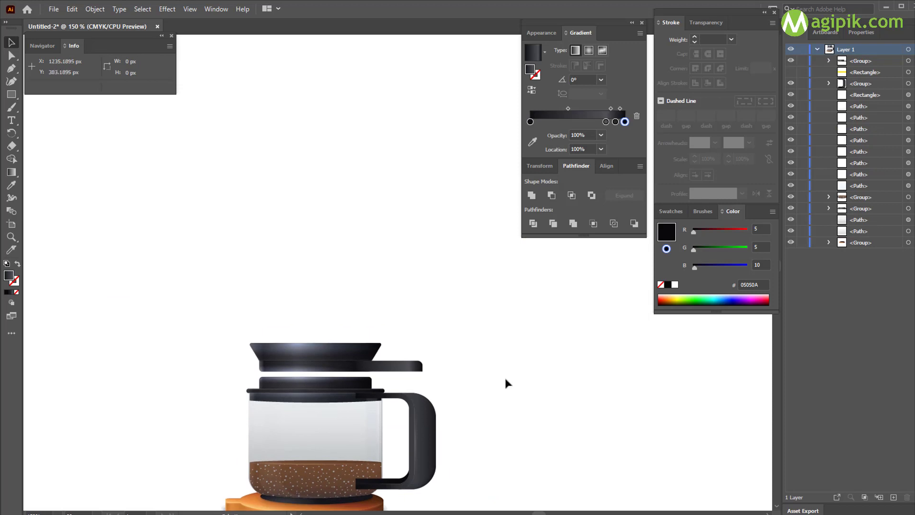
Create a 135 × 200 px orange rectangle above the coffee jar.
key("m")
left_click(304, 264)
type("135")
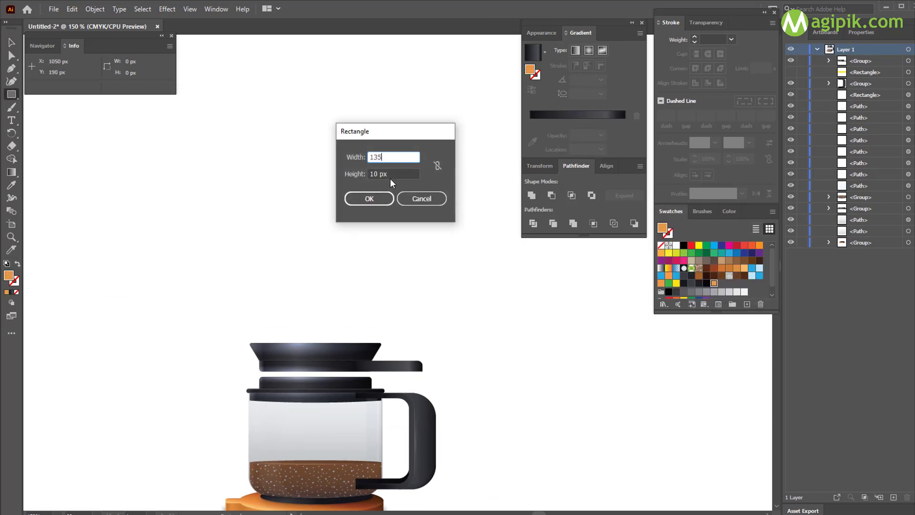
type("200")
left_click(382, 201)
key("v")
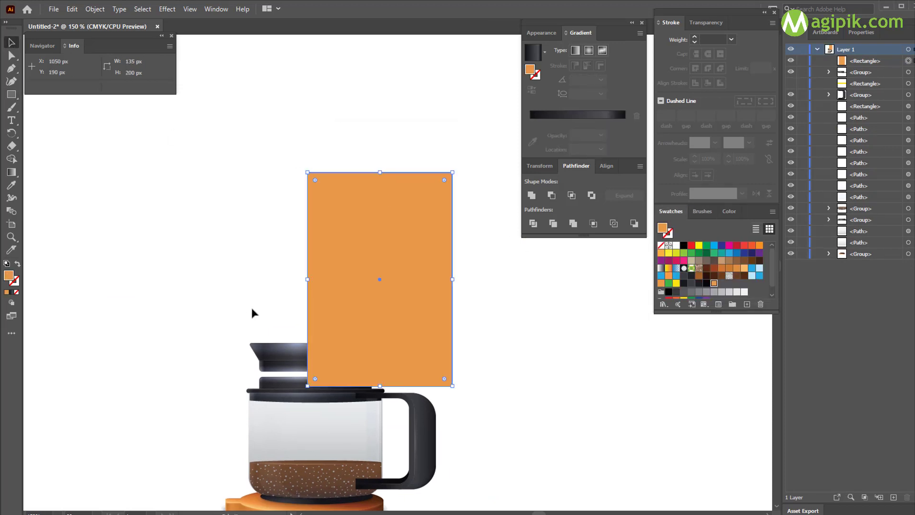
Align the orange rectangle with the grouped part at their horizontal centers and bottom edges.
left_click(275, 359, "shift")
left_click(606, 166)
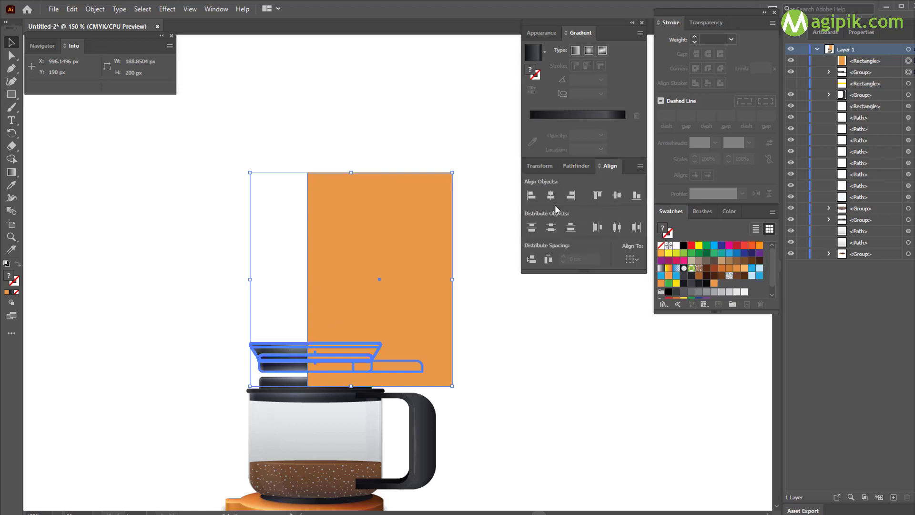
left_click(551, 195)
left_click(637, 195)
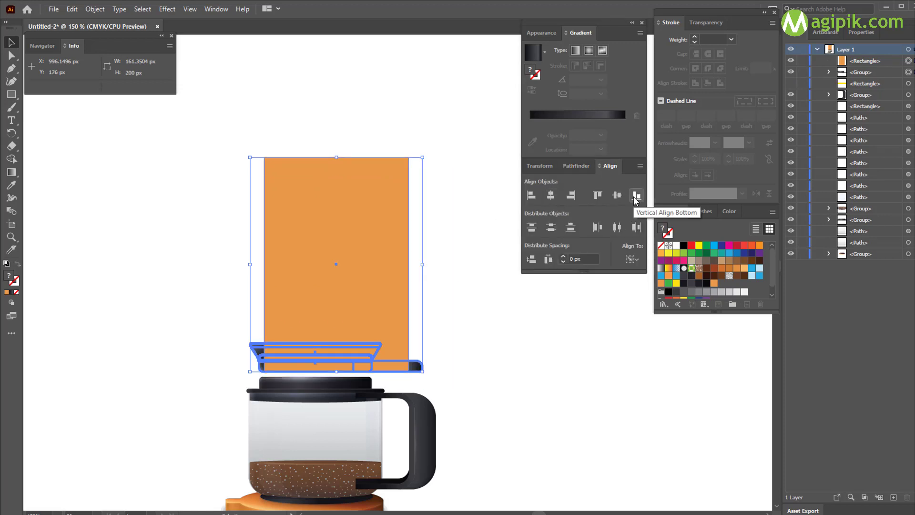
left_click(439, 311)
Move the orange rectangle so it is centered over the flared trapezoid, with its bottom aligned to the grouped part.
left_click(334, 331)
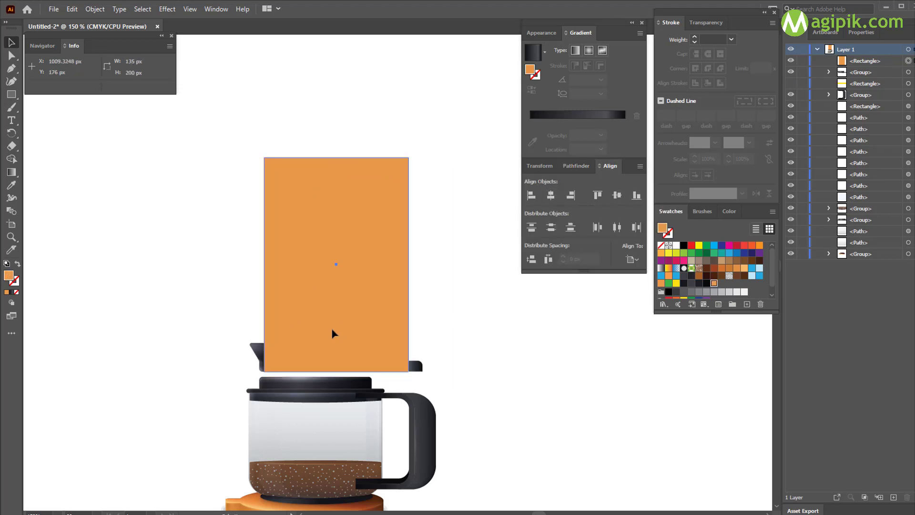
left_click_drag(345, 326, 325, 333)
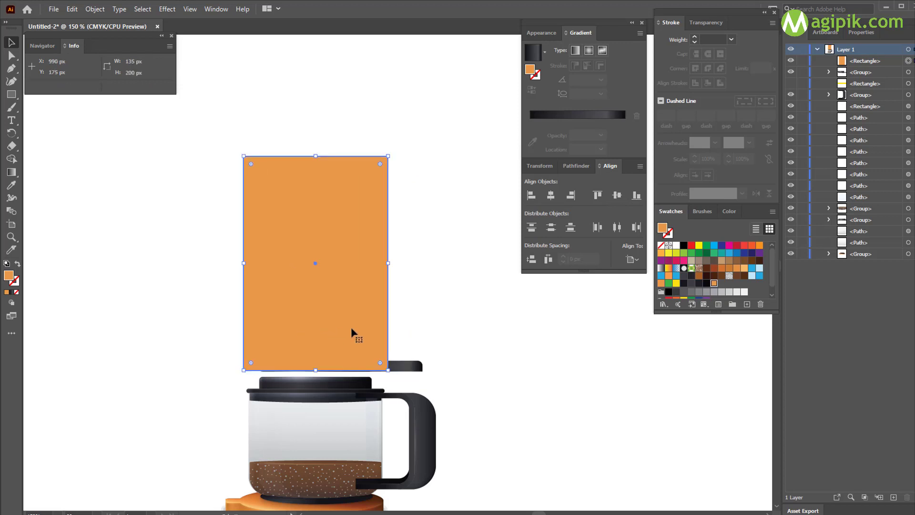
left_click(410, 371, "shift")
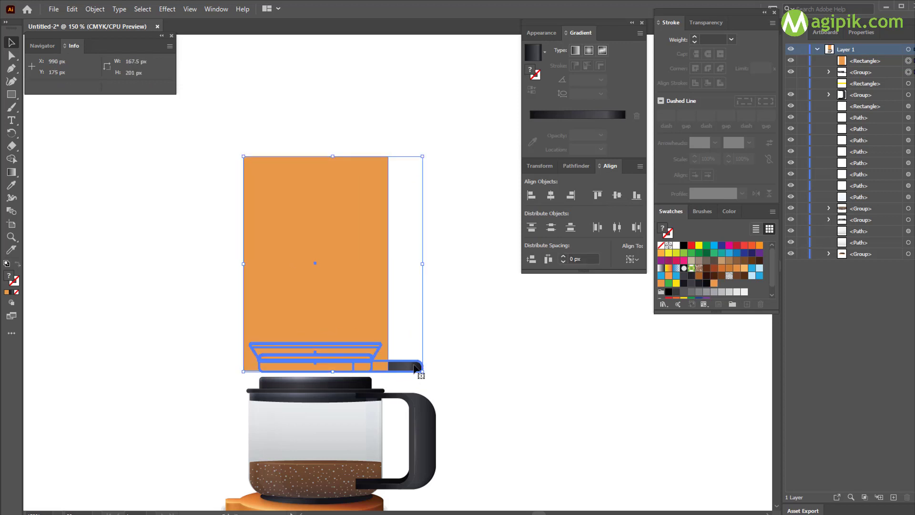
left_click(468, 324)
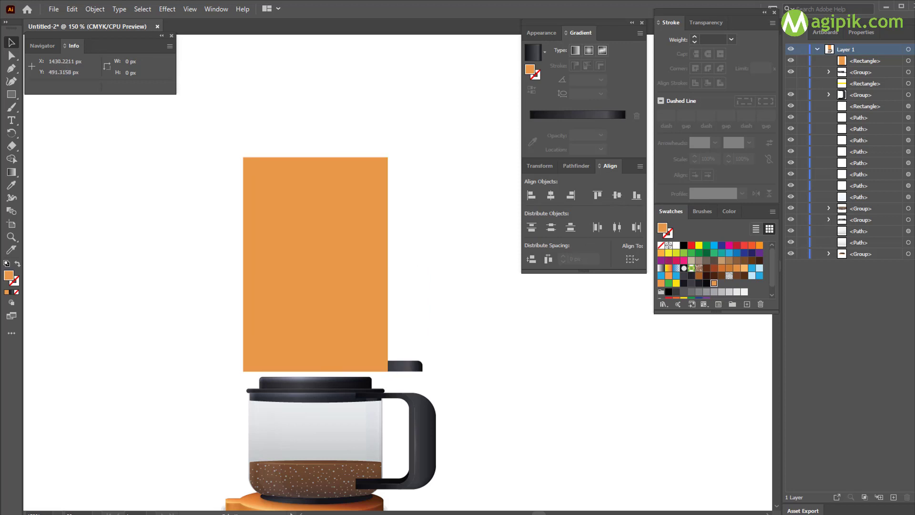
Round the orange rectangle's corners with a 20 px radius and expand its appearance.
left_click(350, 281)
left_click(167, 9)
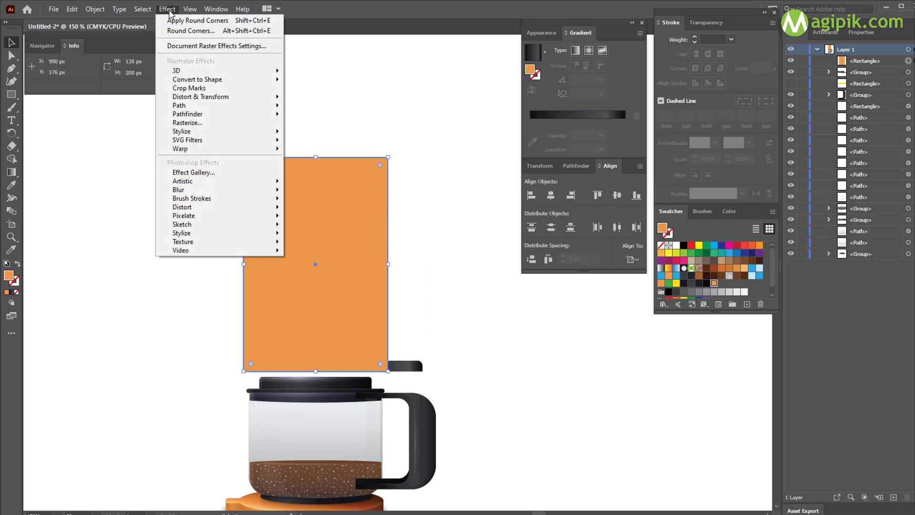
mouse_move(190, 131)
left_click(315, 179)
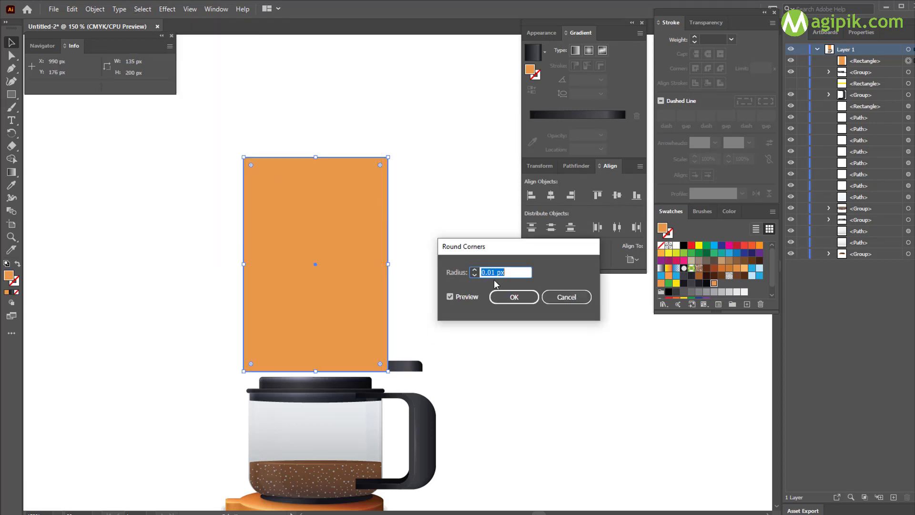
type("20")
left_click(521, 298)
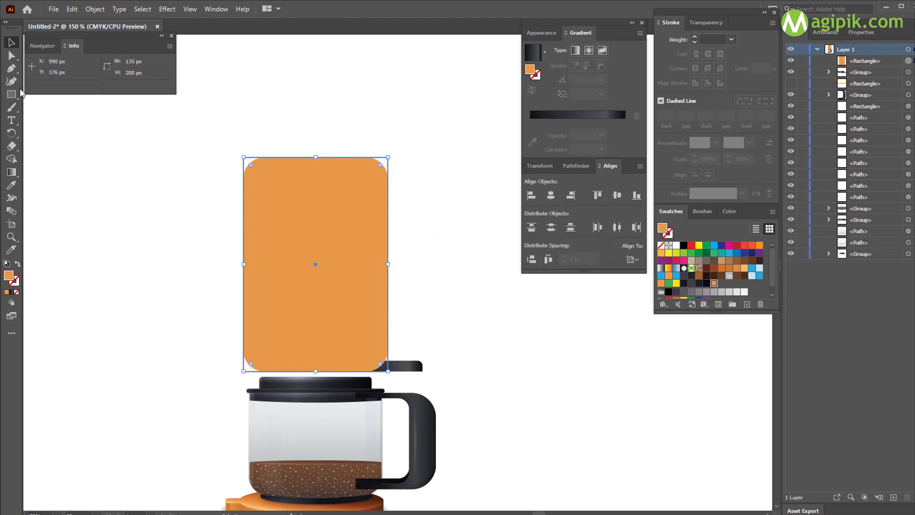
left_click(89, 9)
left_click(162, 148)
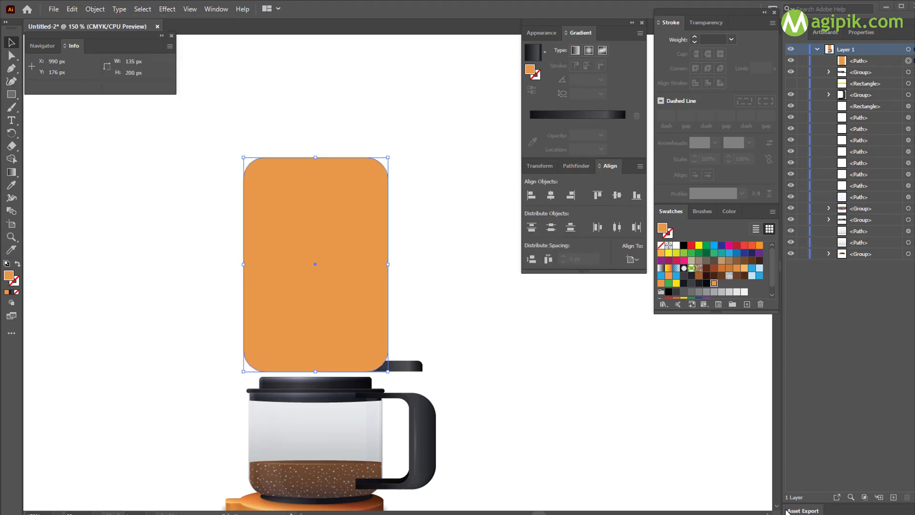
left_click(95, 9)
mouse_move(157, 266)
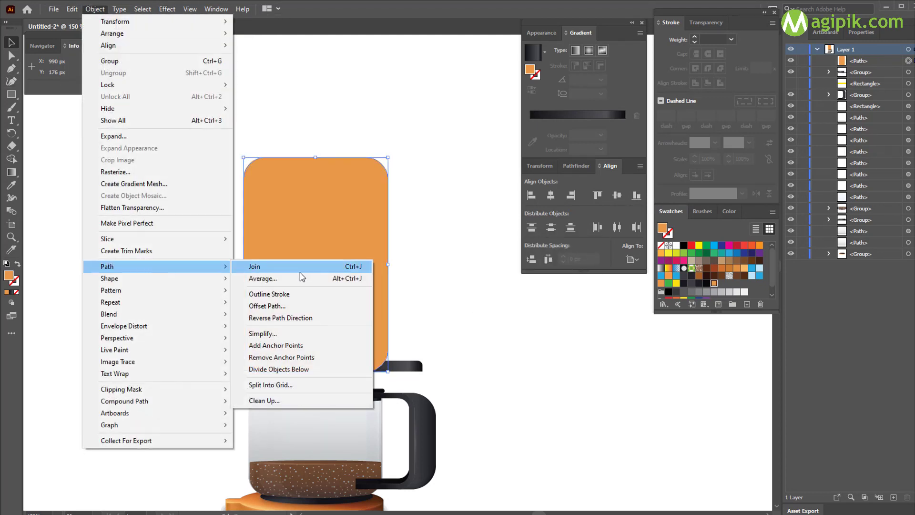
left_click(485, 130)
Warp the rounded orange shape with a horizontal Arc Upper at 10% bend and expand its appearance.
left_click(167, 9)
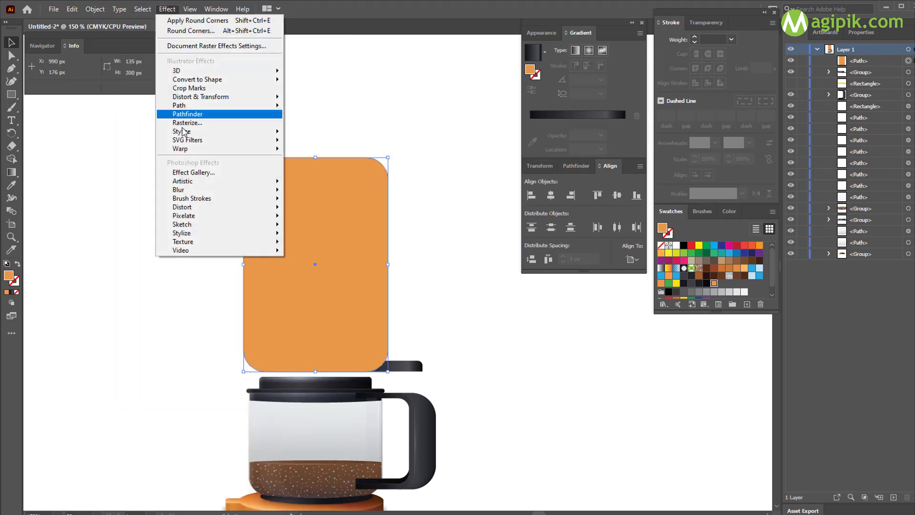
left_click(305, 148)
left_click(611, 106)
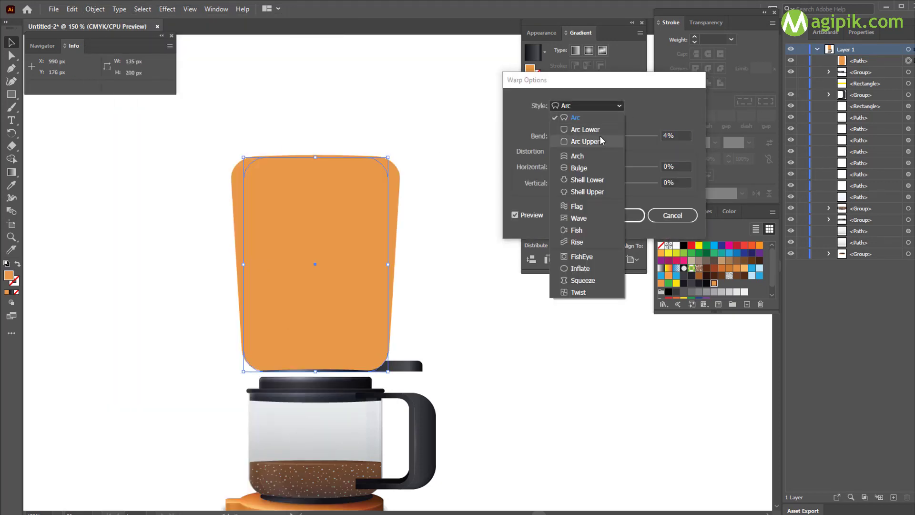
left_click(597, 139)
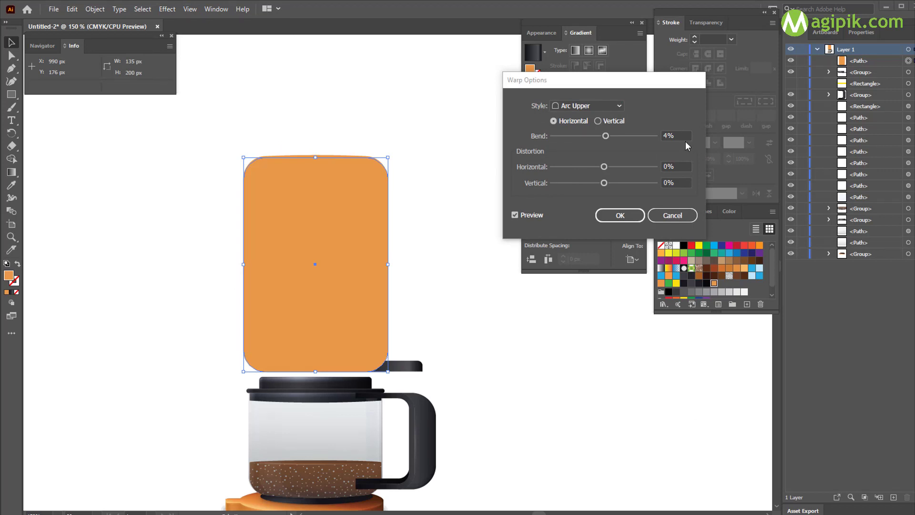
left_click_drag(682, 137, 628, 139)
type("10")
left_click(621, 216)
left_click(97, 10)
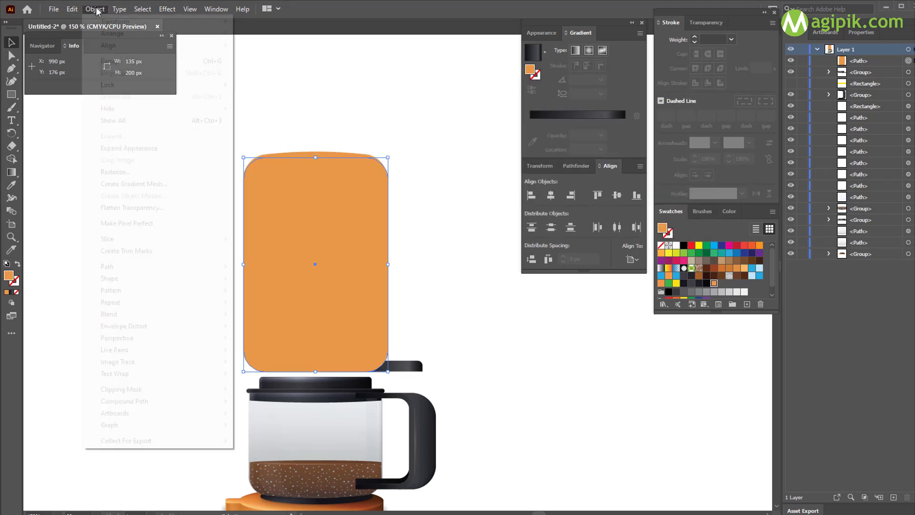
left_click(138, 148)
Create a 135 × 25 px orange rectangle beside the rounded shape.
key("m")
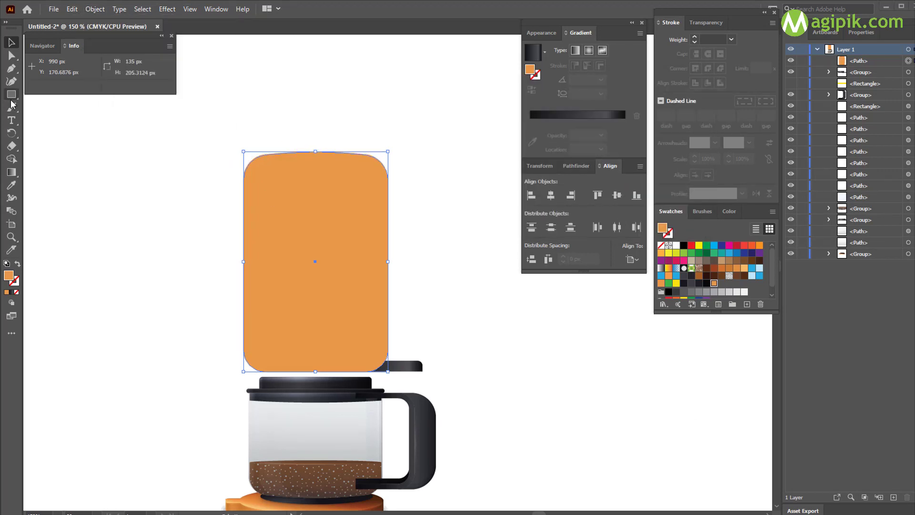
left_click(426, 213)
key("Tab")
type("25")
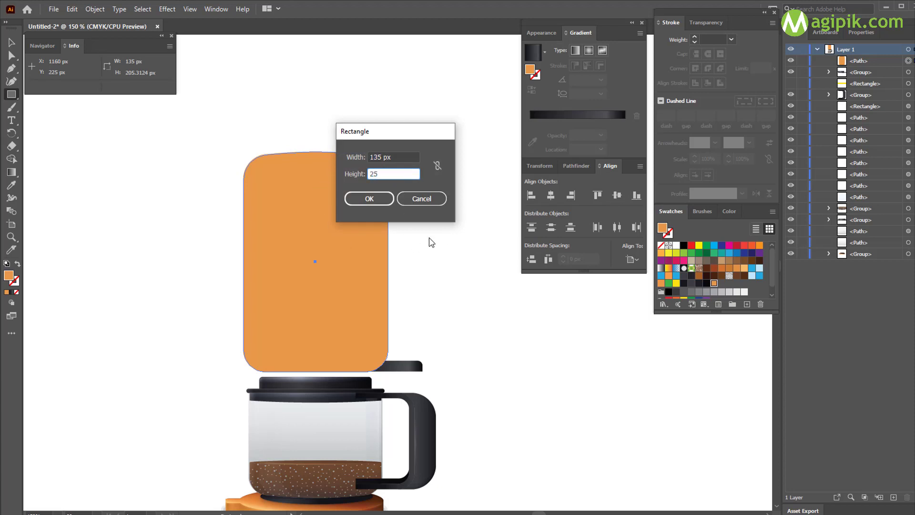
key("Return")
key("v")
Align the 25 px high rectangle to the rounded orange shape's horizontal center and bottom edge.
left_click(362, 265, "shift")
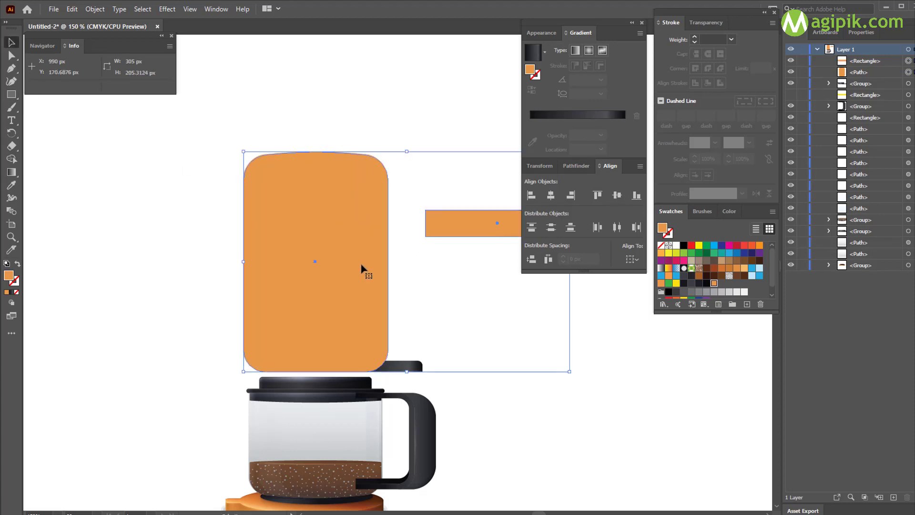
left_click(354, 256)
left_click(553, 195)
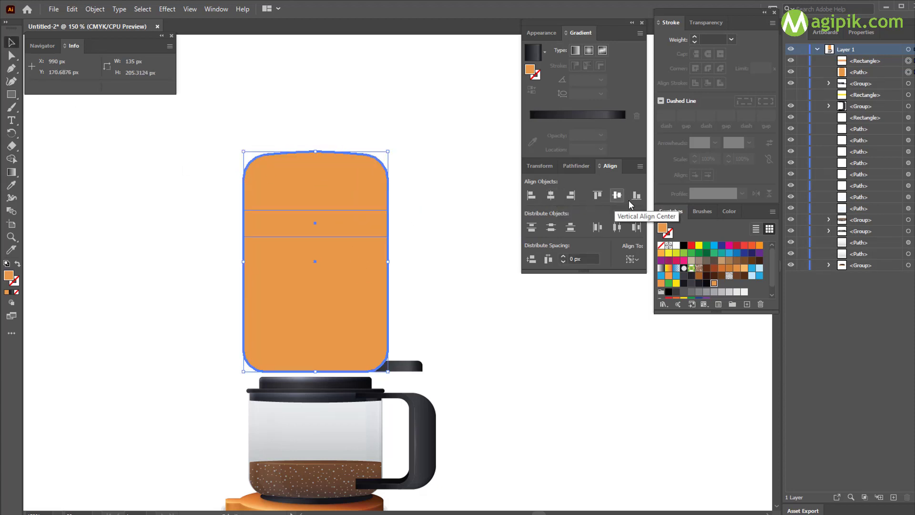
left_click(635, 196)
left_click(457, 300)
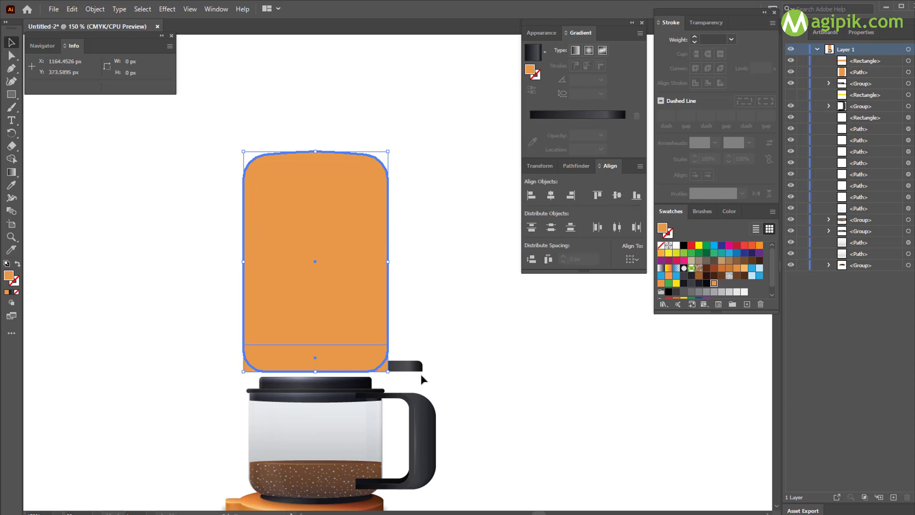
Subtract the lower rectangle from the orange coffee maker body with Minus Front.
left_click(362, 308)
left_click(387, 370, "shift")
left_click(576, 166)
left_click(552, 195)
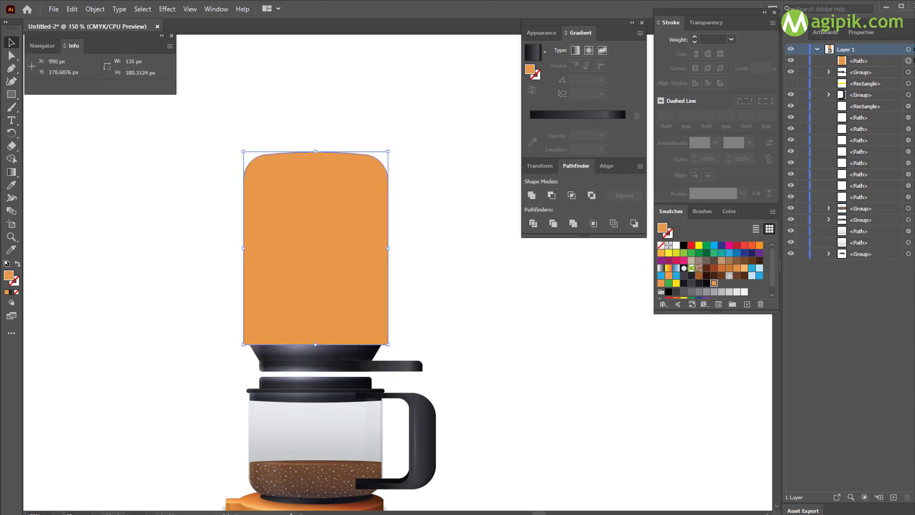
Slightly round the two bottom corners of the trimmed orange body.
key("a")
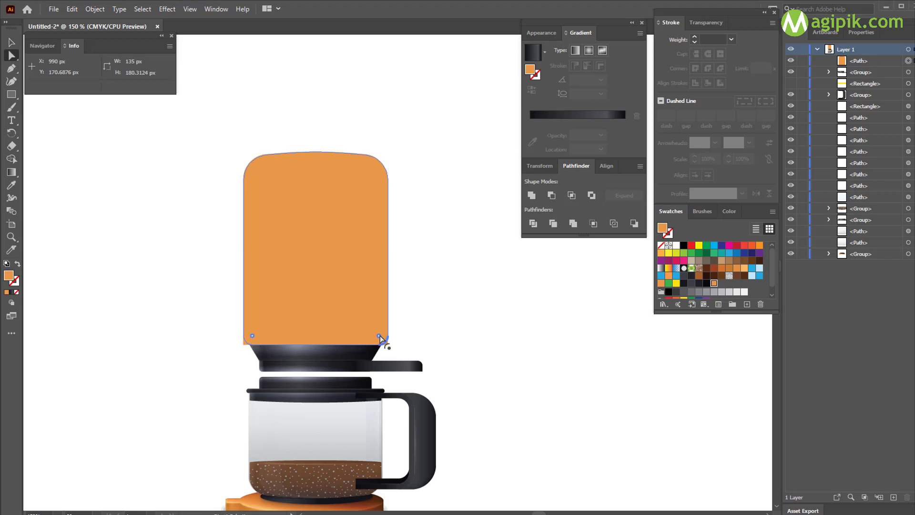
key("v")
scroll(458, 143, "down", 2)
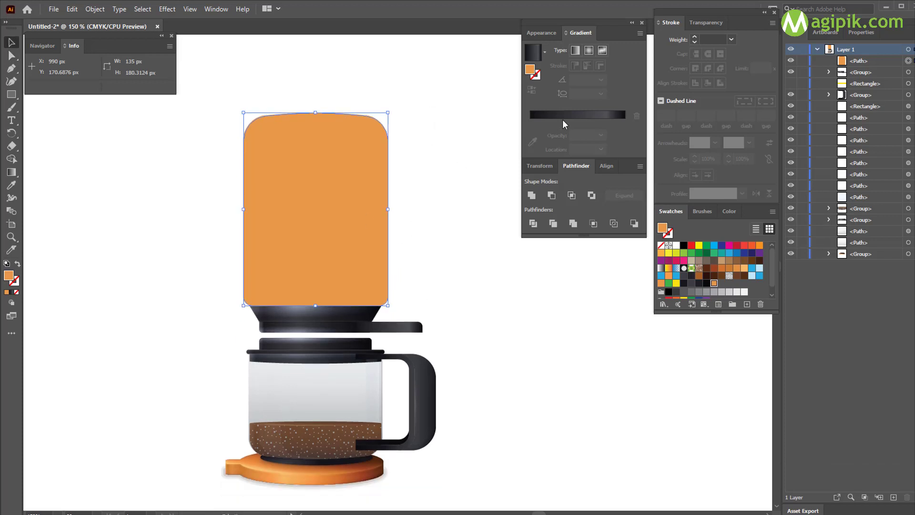
Fill the body with the dark linear gradient and remove its intermediate stops, keeping only the start and end stops.
left_click(562, 115)
left_click_drag(615, 136, 614, 159)
left_click_drag(606, 135, 606, 163)
Set the body gradient's start stop to RGB 231, 151, 73.
left_click(530, 135)
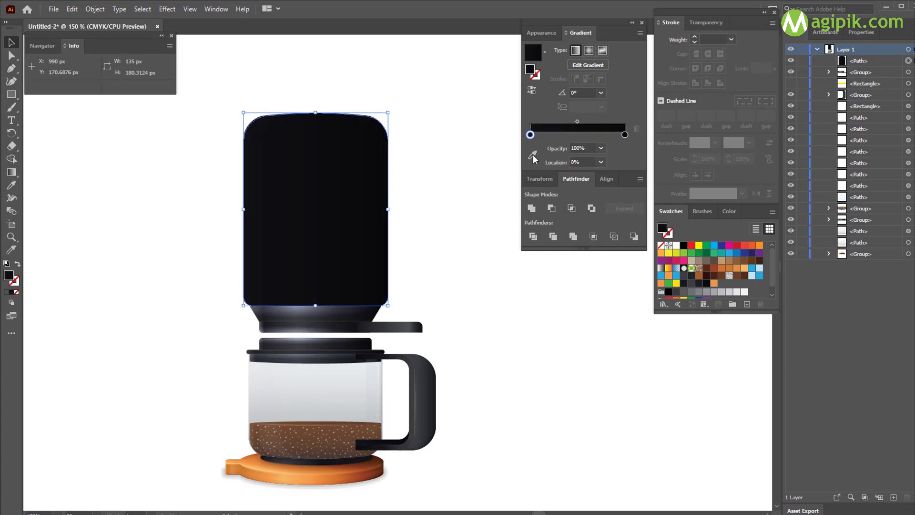
key("g")
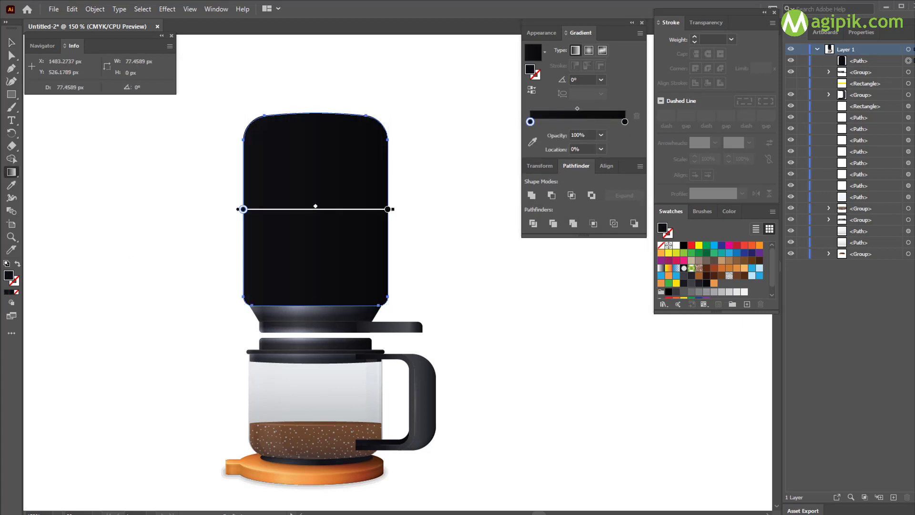
left_click(731, 212)
mouse_move(764, 229)
left_mouse_down()
mouse_move(725, 234)
mouse_move(749, 227)
left_mouse_up()
type("v231")
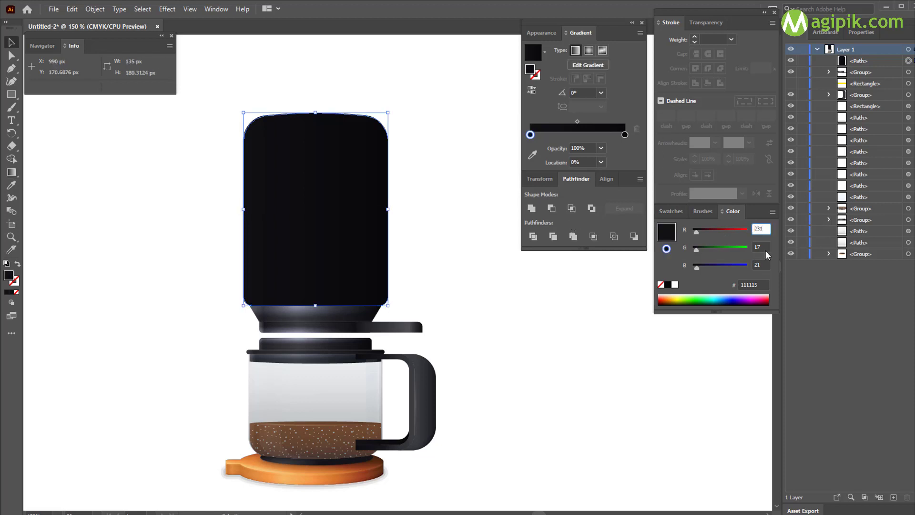
key("Tab")
type("151")
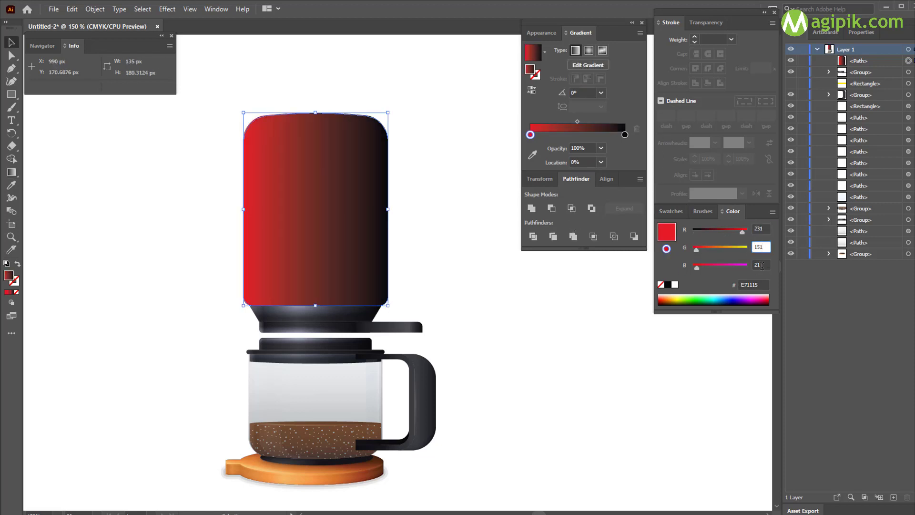
key("Tab")
type("7")
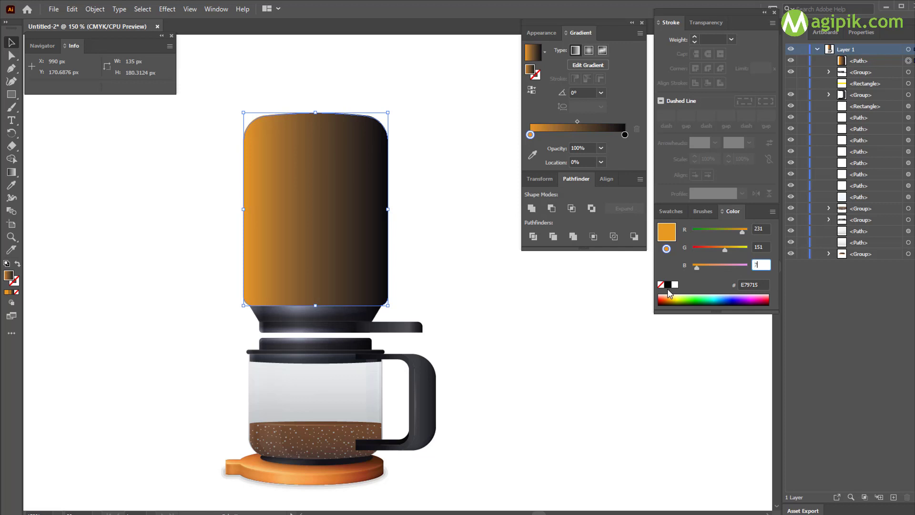
type("3")
key("Return")
Add a gradient stop to the body with RGB 201, 121, 48 at location 4%.
left_click(547, 135)
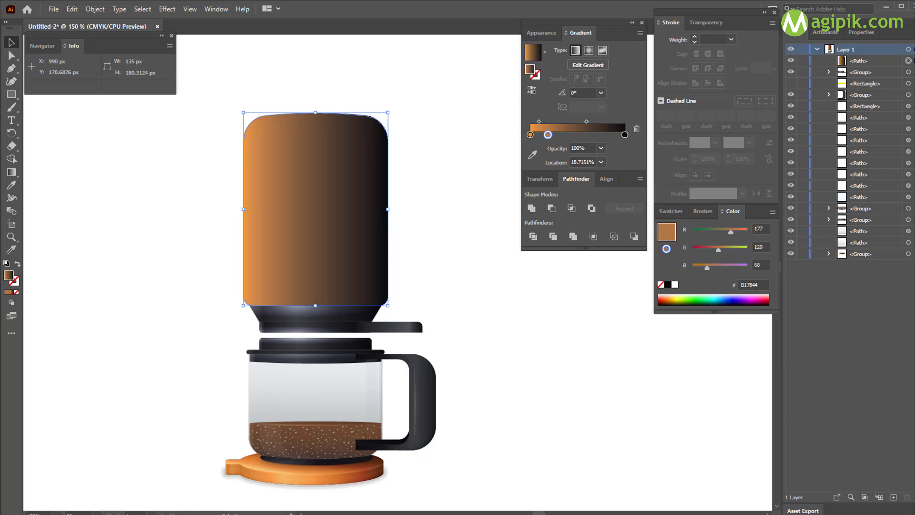
left_click(757, 228)
type("201")
key("Tab")
type("121")
key("Tab")
type("4")
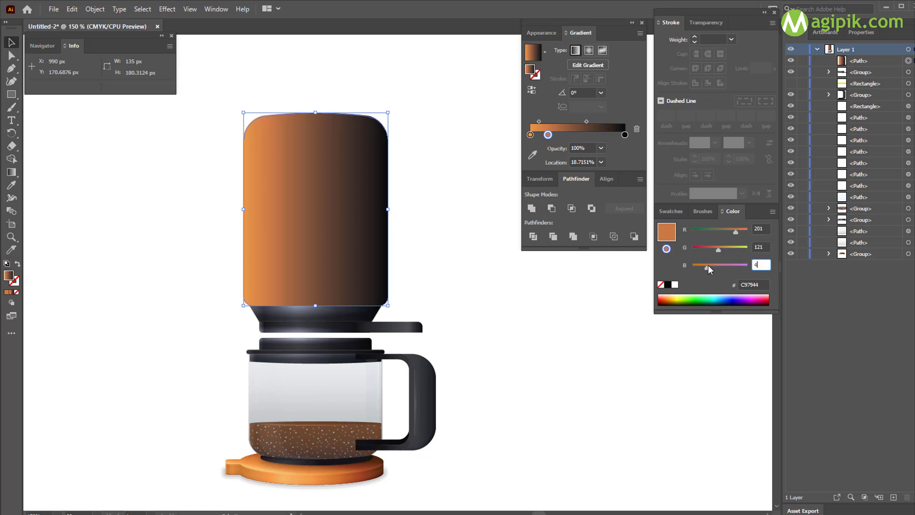
type("8")
key("Return")
double_click(585, 161)
type("4")
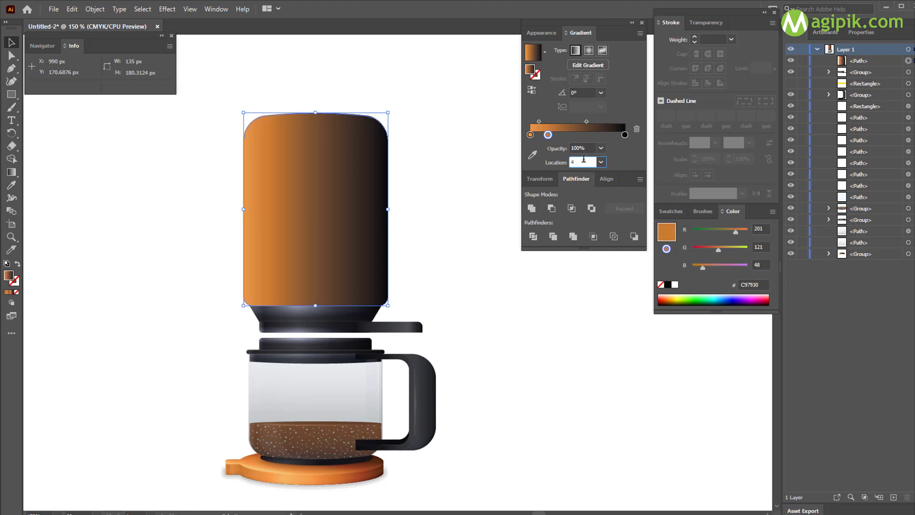
key("Return")
Add another stop to the body gradient at location 10% with RGB 224, 142, 66.
left_click(555, 135)
double_click(581, 162)
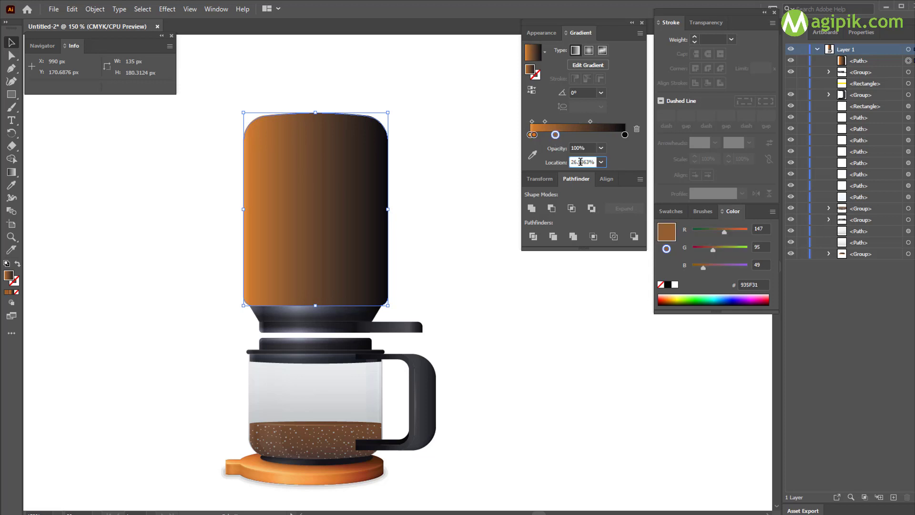
type("10")
key("Return")
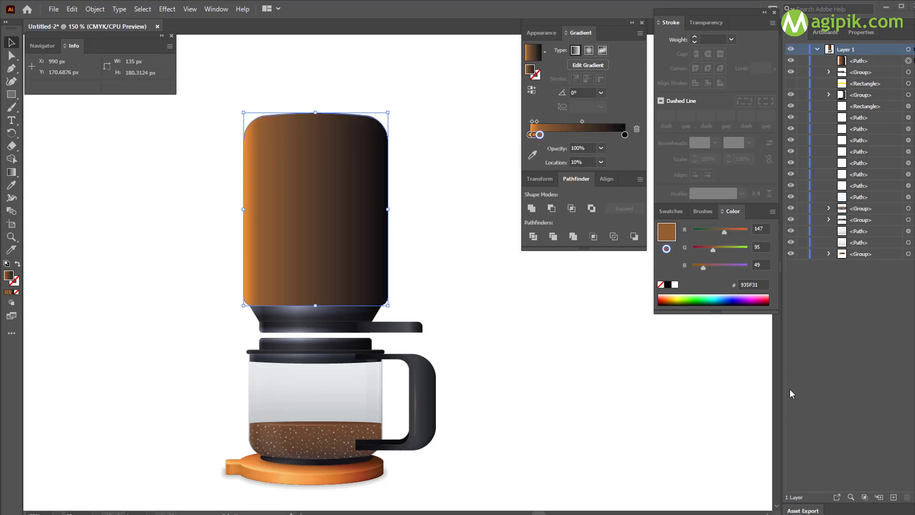
left_click_drag(767, 229, 740, 228)
key("Tab")
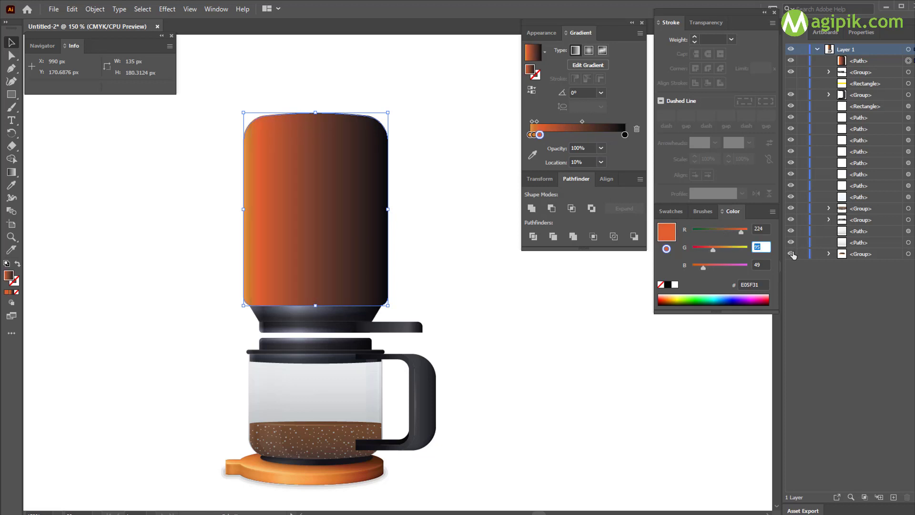
type("142")
key("Tab")
type("66")
key("Tab")
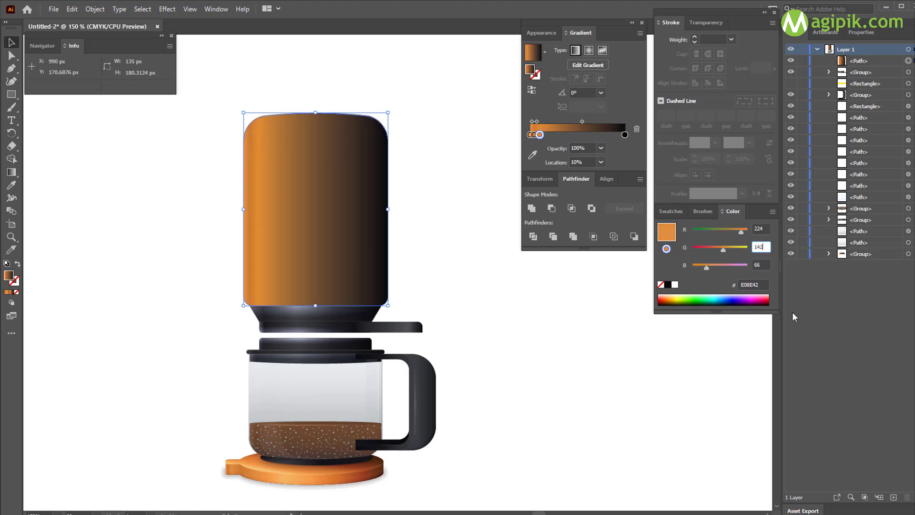
Add a light orange gradient stop at location 30% with RGB 244, 183, 103.
left_click(559, 134)
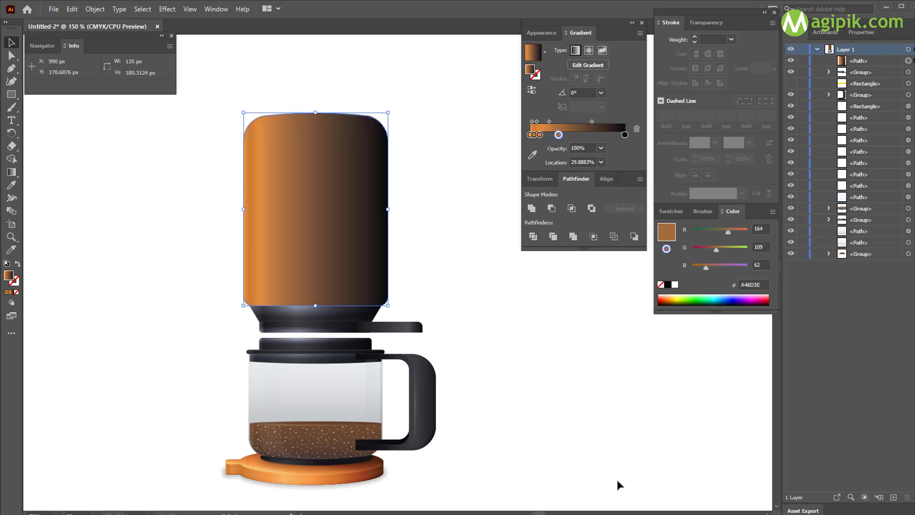
left_click(583, 162)
type("30")
key("Return")
left_click(761, 229)
type("244")
key("Tab")
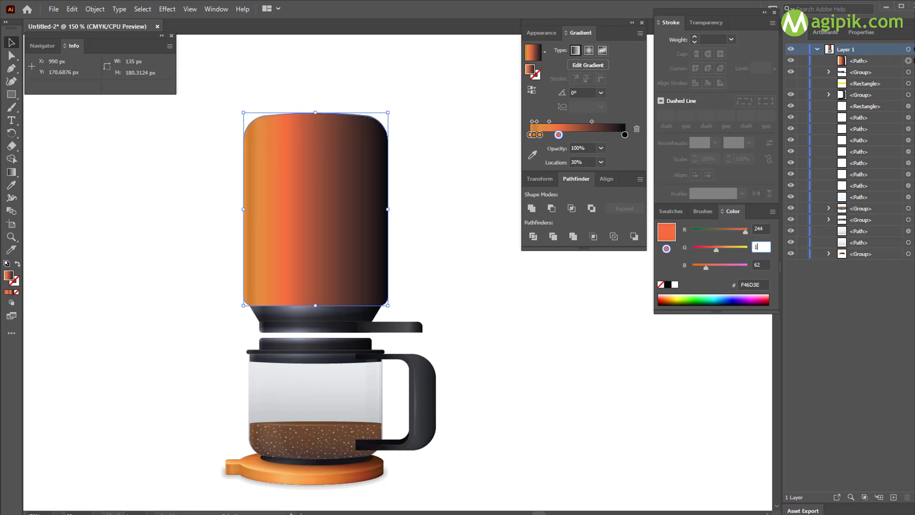
type("183")
key("Tab")
type("103")
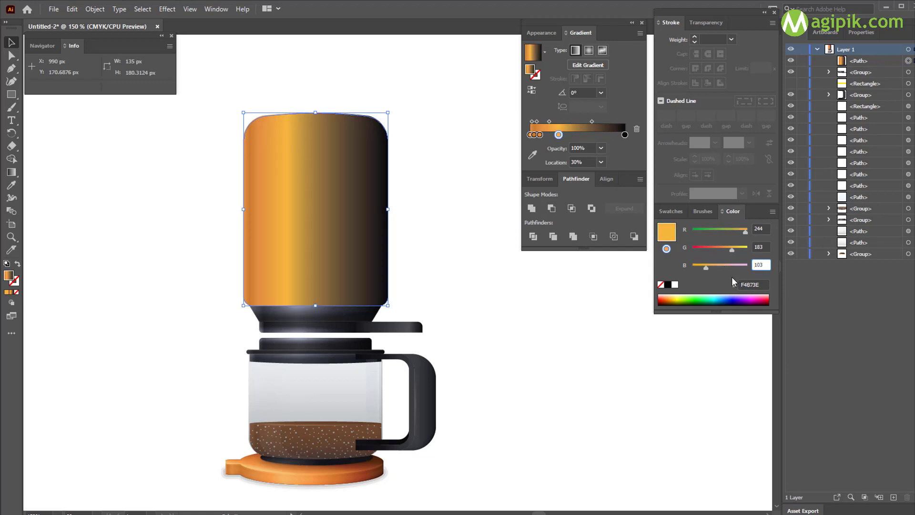
key("Return")
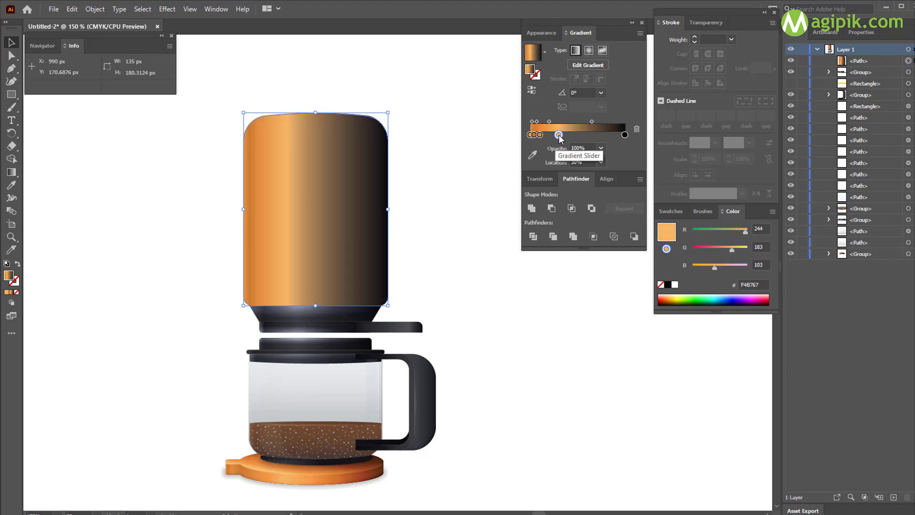
Add a stop of the same light orange, RGB 244, 183, 103, at location 40% of the body gradient.
left_click(570, 136)
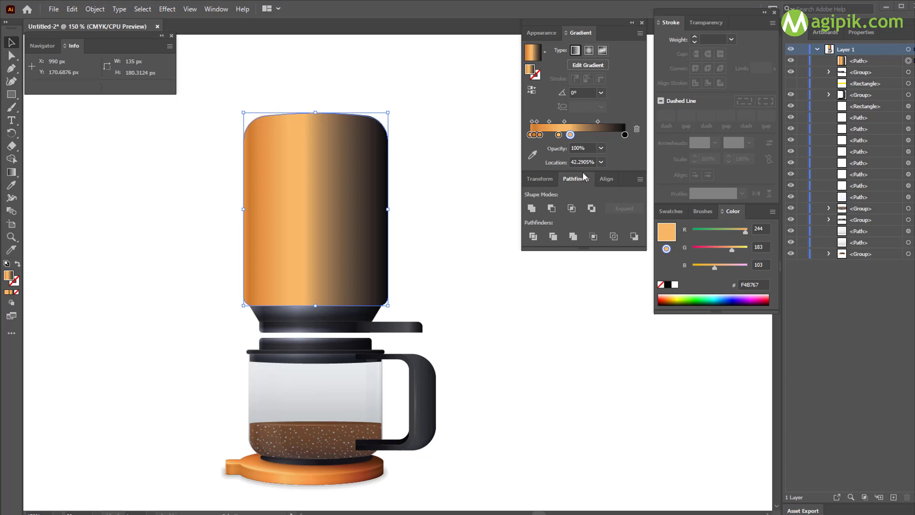
double_click(585, 163)
type("40")
key("Return")
Add a darker orange gradient stop with RGB 208, 112, 46 at location 65%.
left_click(588, 135)
left_click(761, 229)
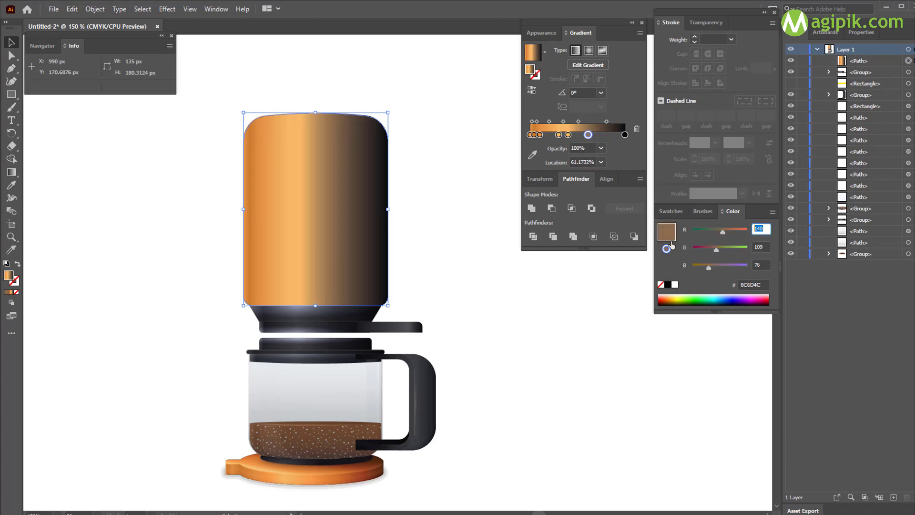
type("208")
key("Tab")
type("1")
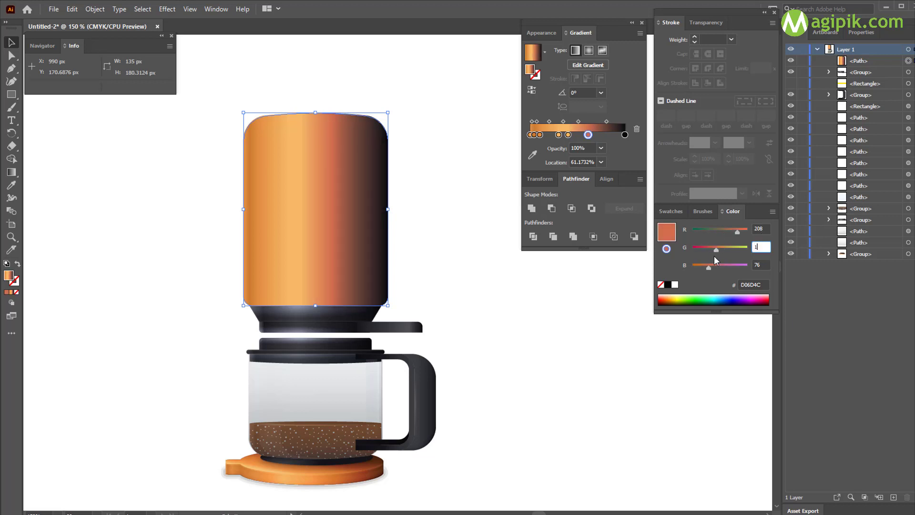
type("44")
key("Tab")
type("46")
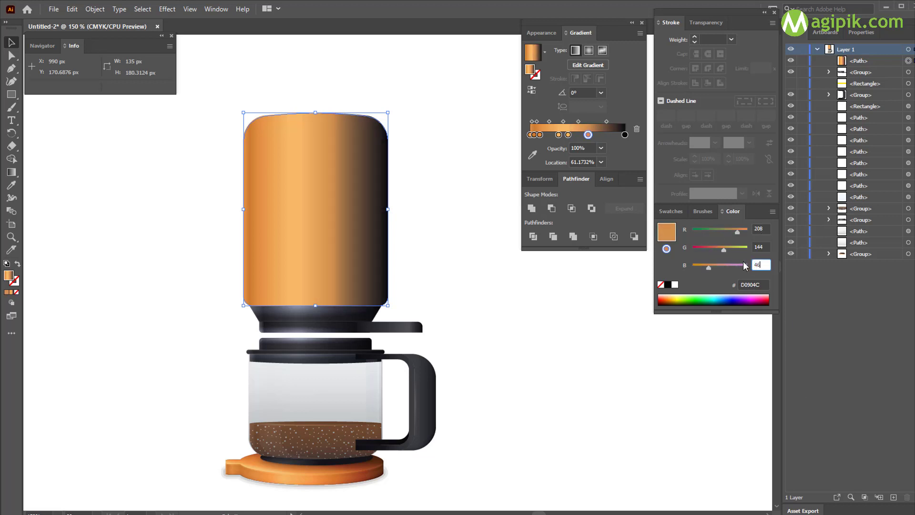
key("shift+Tab")
type("112")
key("Tab")
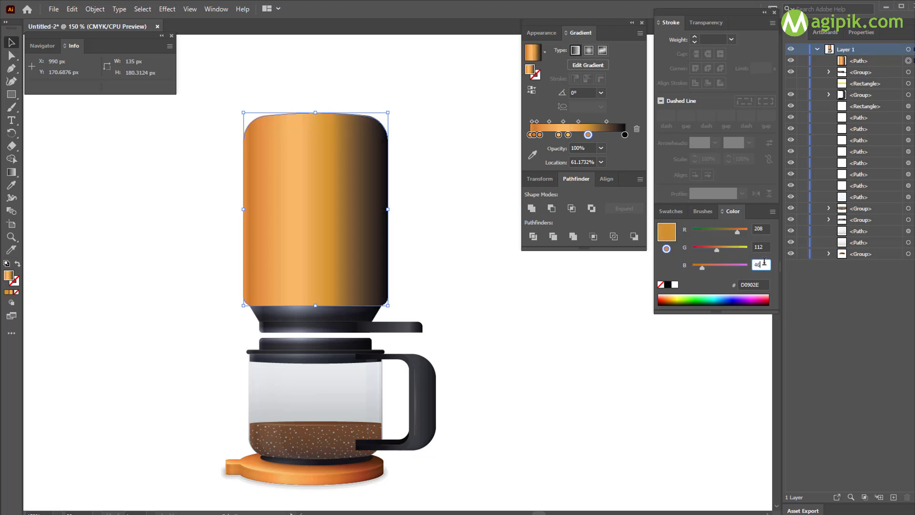
left_click(582, 162)
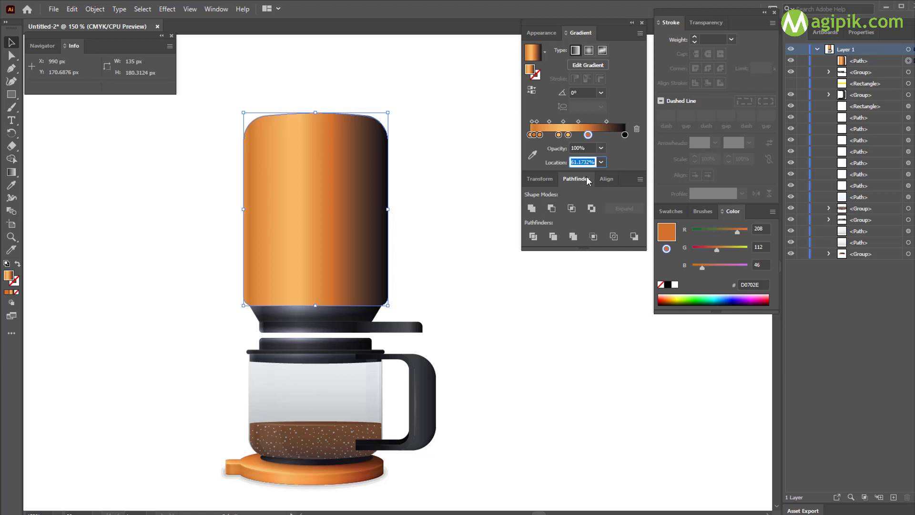
type("65")
key("Return")
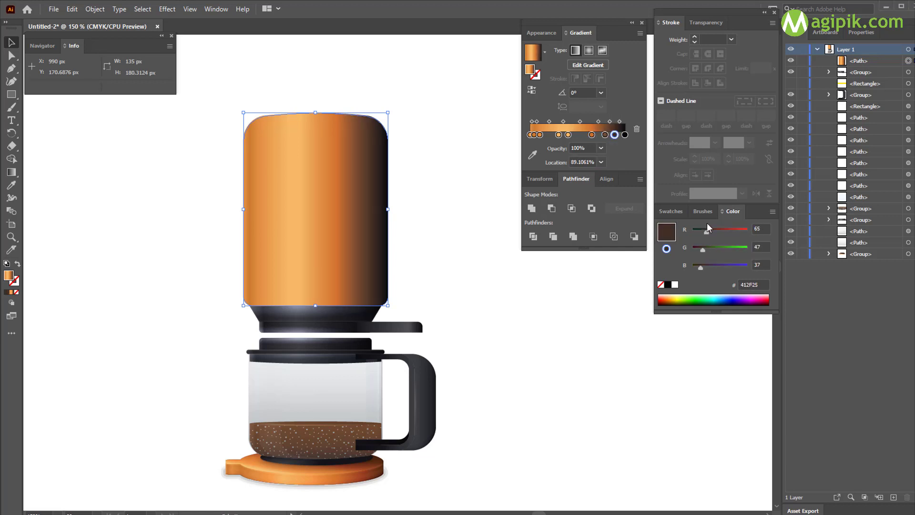
Remove the surplus stop near the gradient's end and set the adjacent brown stop to red 159, green 63 at location 85%.
left_click_drag(616, 135, 726, 216)
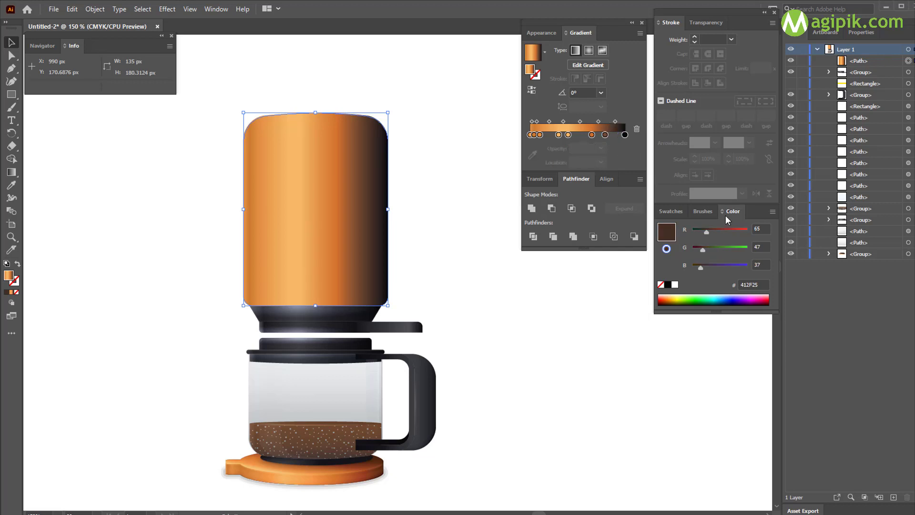
left_click(606, 135)
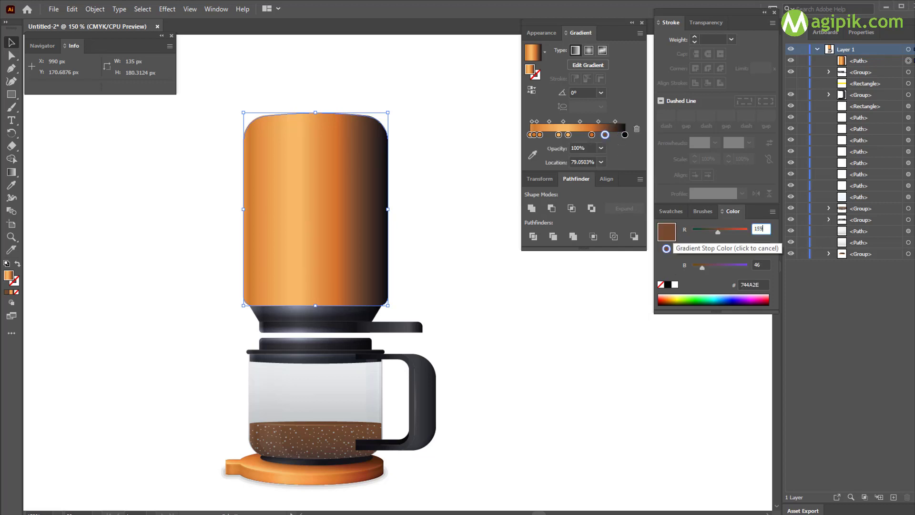
left_click(592, 161)
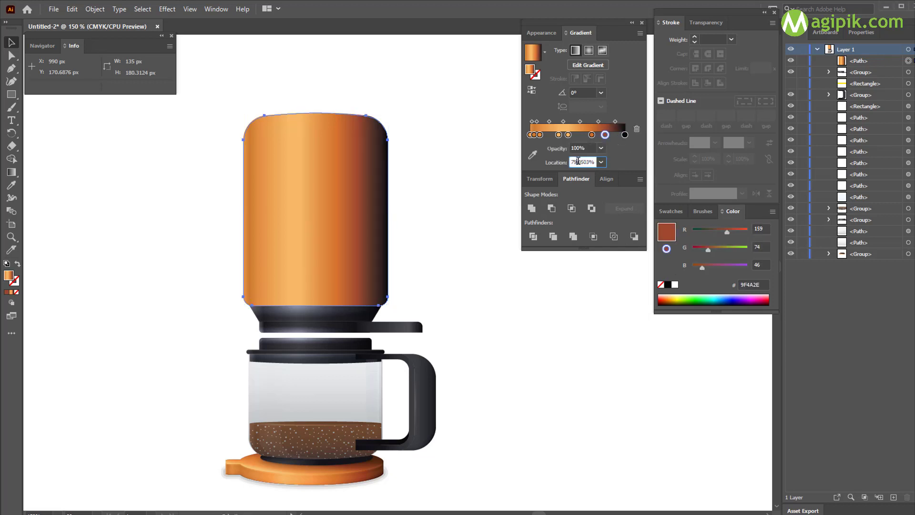
type("85")
key("Return")
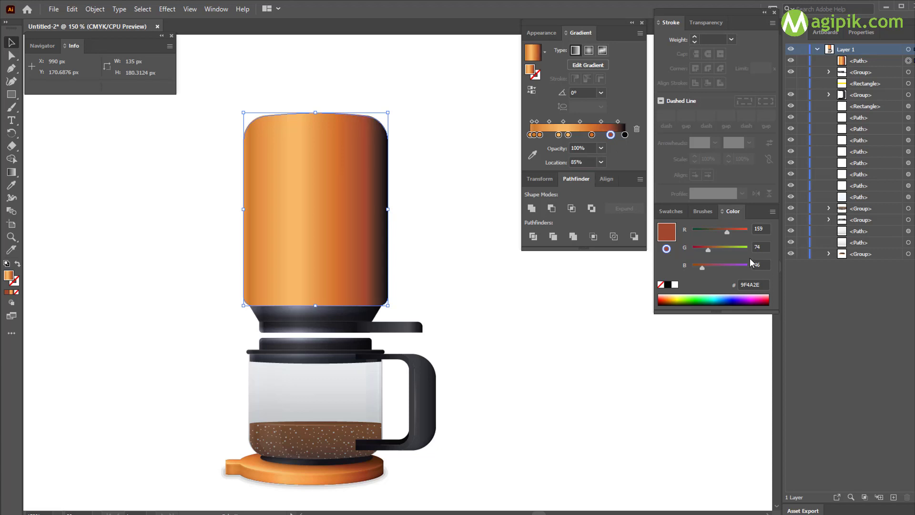
left_click_drag(764, 247, 723, 264)
type("63")
Set the body gradient's end stop to dark brown RGB 89, 42, 11 and deselect the body.
left_click(625, 135)
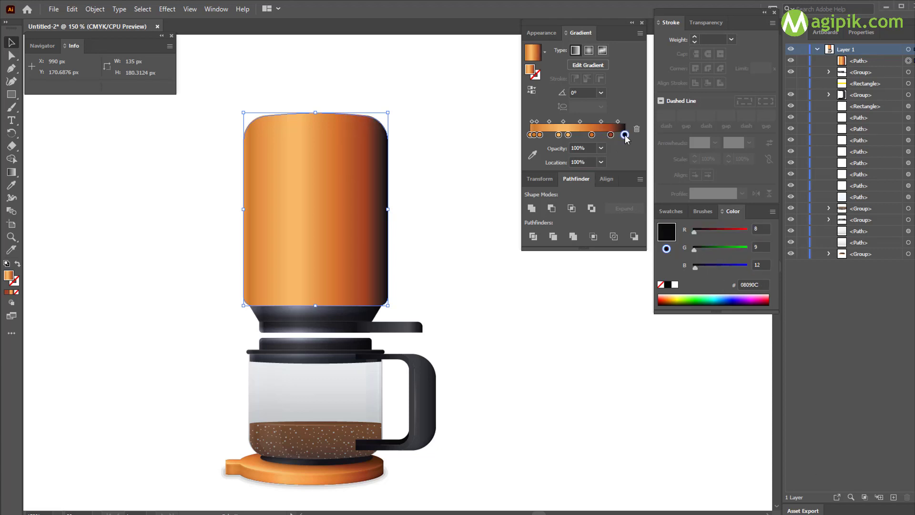
left_click_drag(764, 229, 671, 257)
type("89")
left_click_drag(764, 247, 724, 246)
type("42")
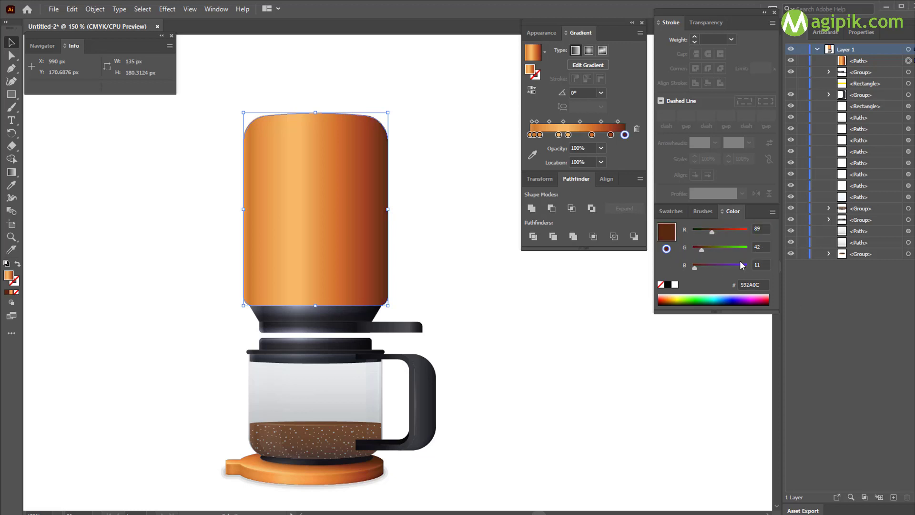
left_click(514, 329)
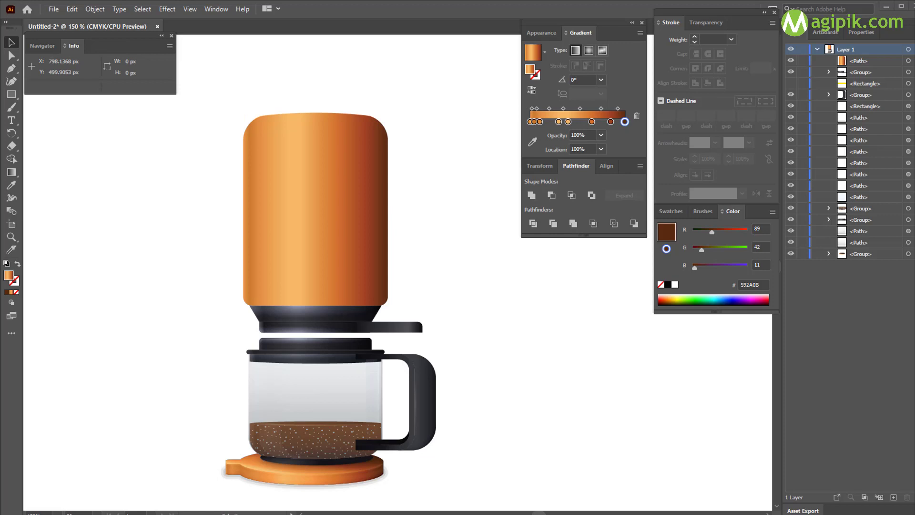
Copy the gradient-filled body and paste two copies in front, in the same place.
left_click(342, 257)
key("ctrl+c")
key("ctrl+f")
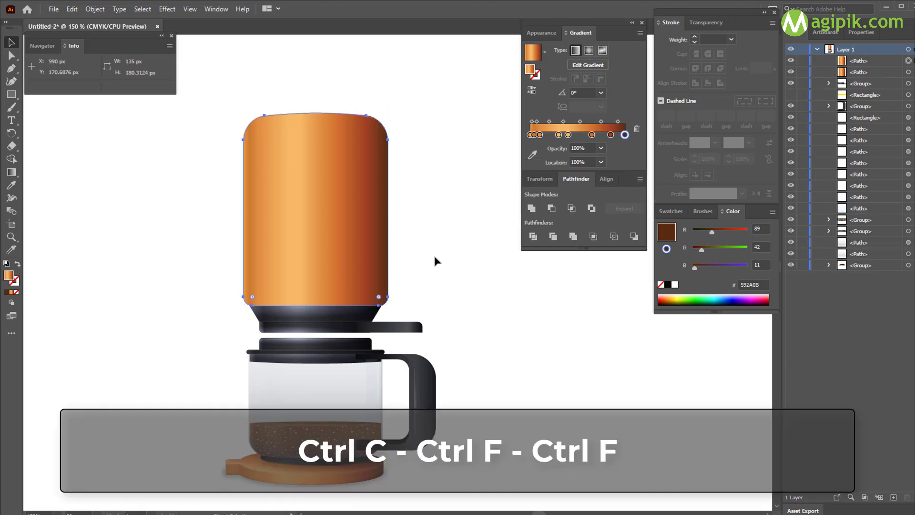
key("ctrl+f")
left_click(860, 33)
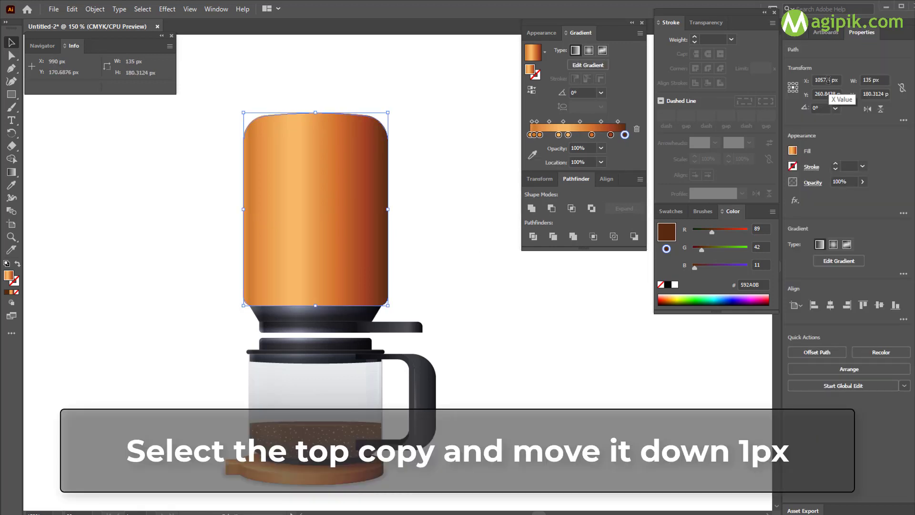
left_click(838, 79)
key("Return")
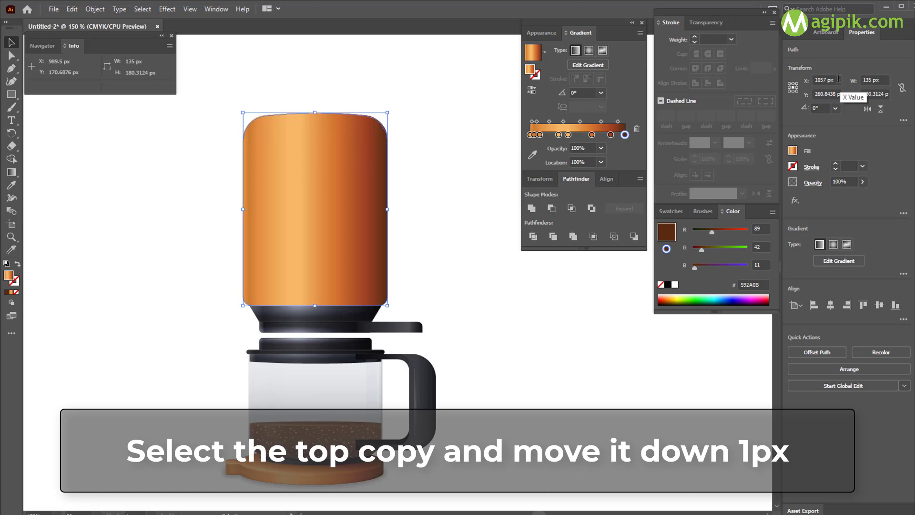
key("ctrl+z")
Move the top body copy down 1 px and subtract it from the copy beneath, leaving a thin sliver along the upper edge.
left_click(828, 95)
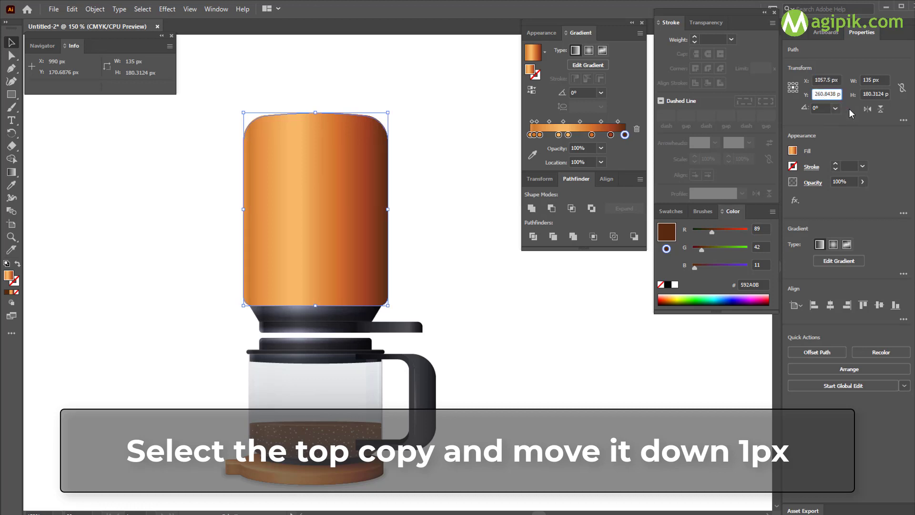
type("1")
key("Return")
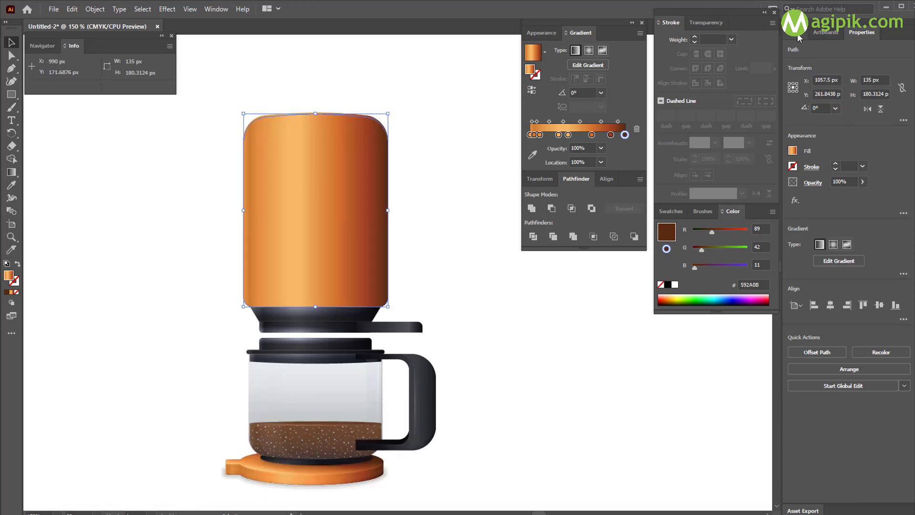
left_click(798, 34)
left_click(591, 238)
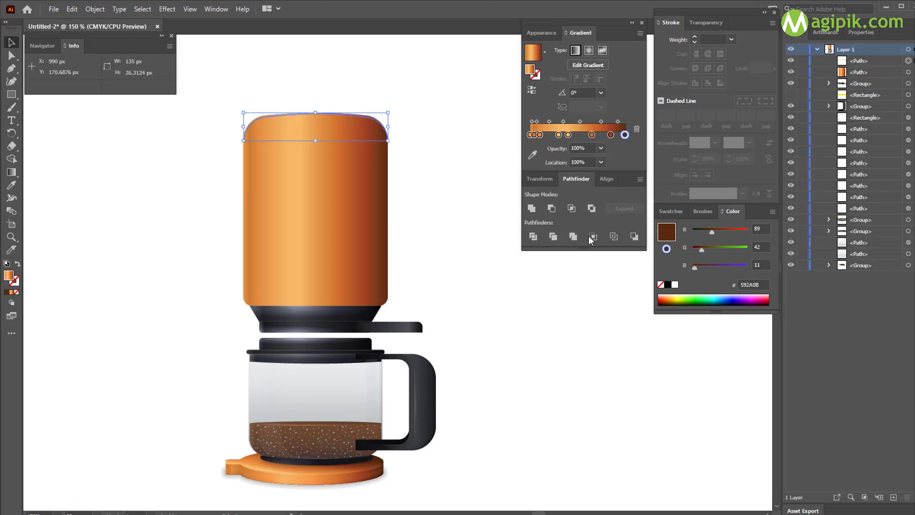
Fill the thin upper-edge sliver with black, set its fill to Soft Light at 25% opacity, and deselect it.
left_click(668, 285)
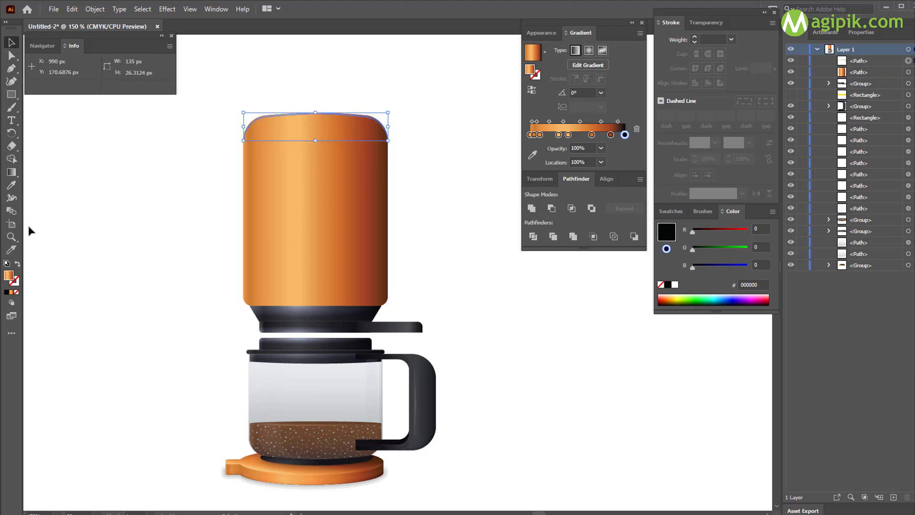
left_click(668, 285)
left_click_drag(701, 232, 690, 270)
left_click(541, 33)
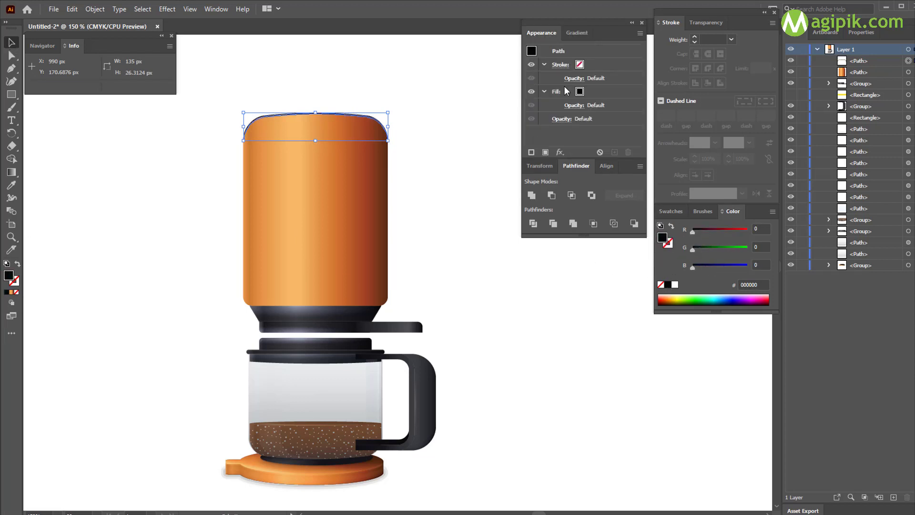
left_click(574, 105)
type("25")
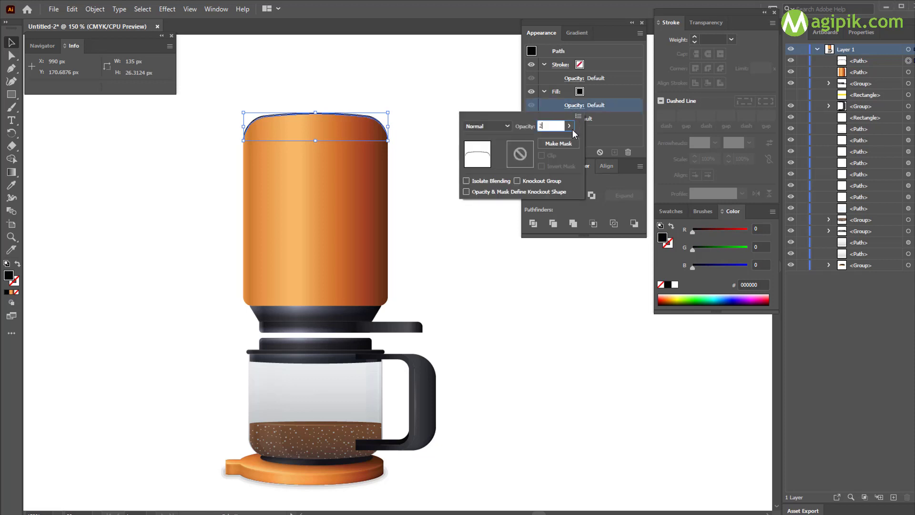
left_click(507, 128)
left_click(499, 242)
left_click(77, 106)
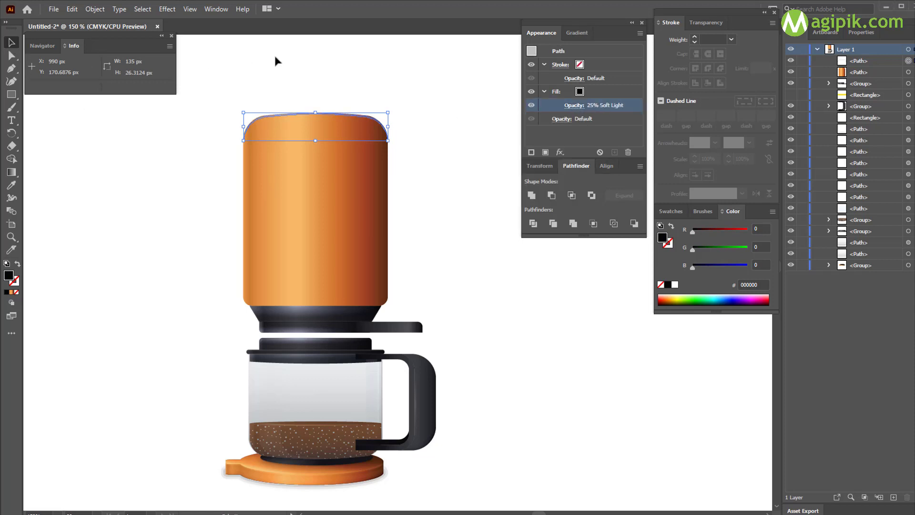
left_click(274, 55)
Copy the orange body again and paste two copies in front, in the same place.
left_click(359, 240)
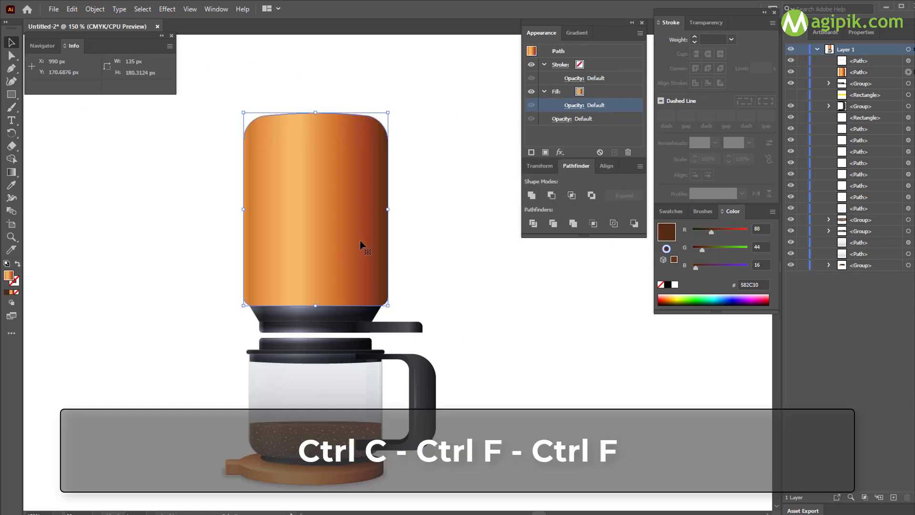
key("ctrl+c")
key("ctrl+f")
key("ctrl+f")
Move the top body copy down 3 px and subtract it from the copy beneath to form a thicker upper-edge sliver.
left_click(862, 32)
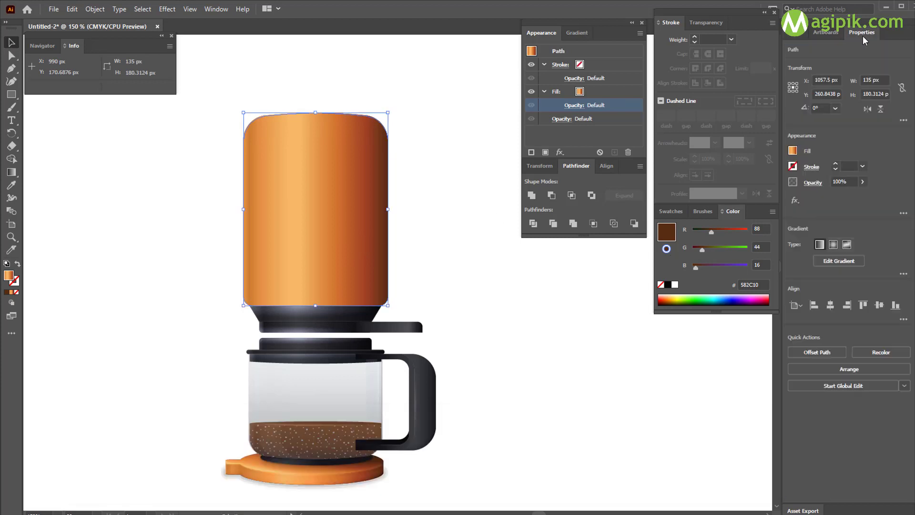
left_click(823, 93)
type("3")
key("Return")
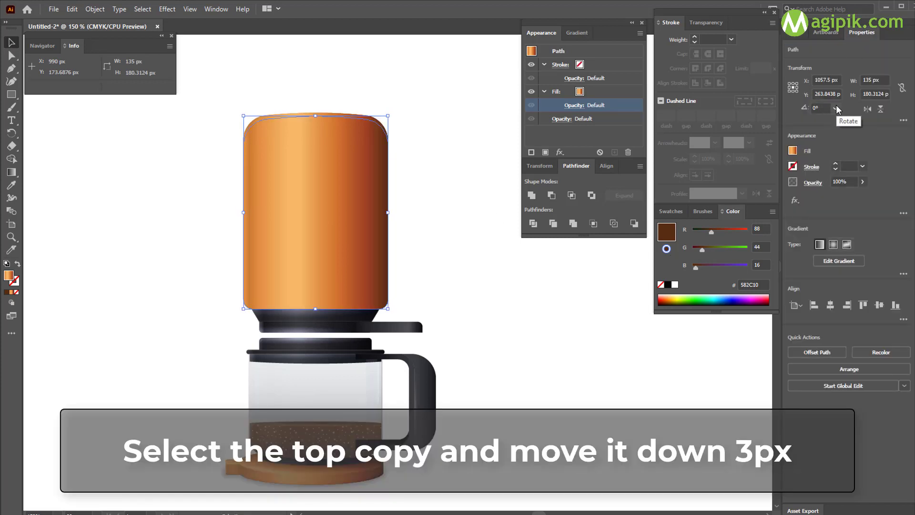
left_click(803, 33)
left_click(909, 84, "shift")
left_click(570, 195)
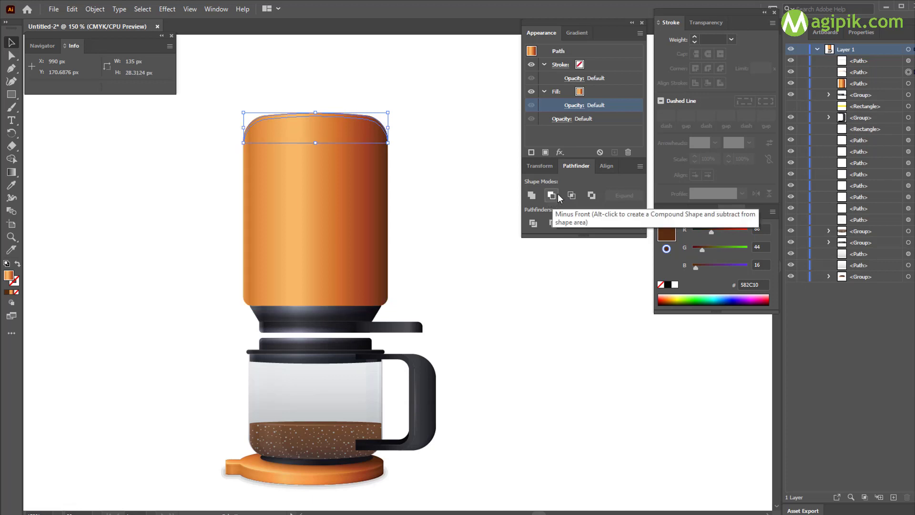
Fill the thicker upper-edge sliver with black and set its fill to Soft Light at 20% opacity.
left_click(16, 292)
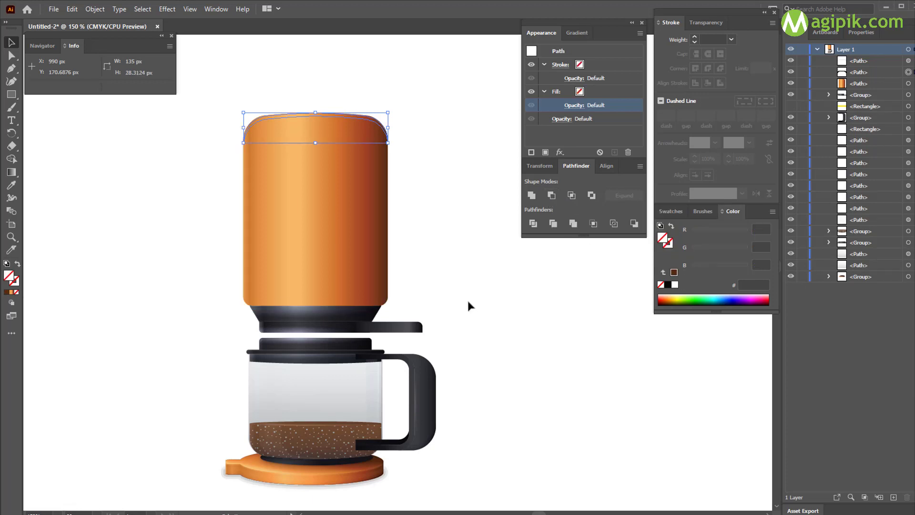
left_click(668, 285)
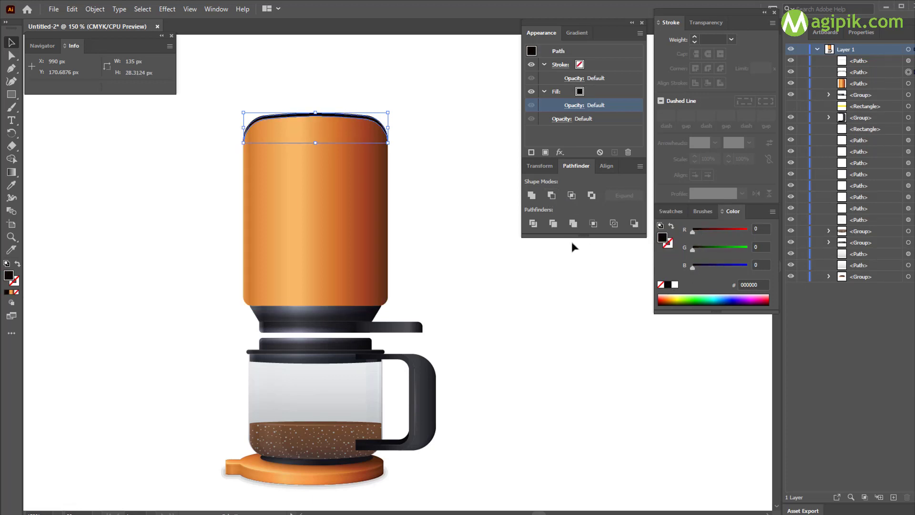
left_click(578, 105)
type("20")
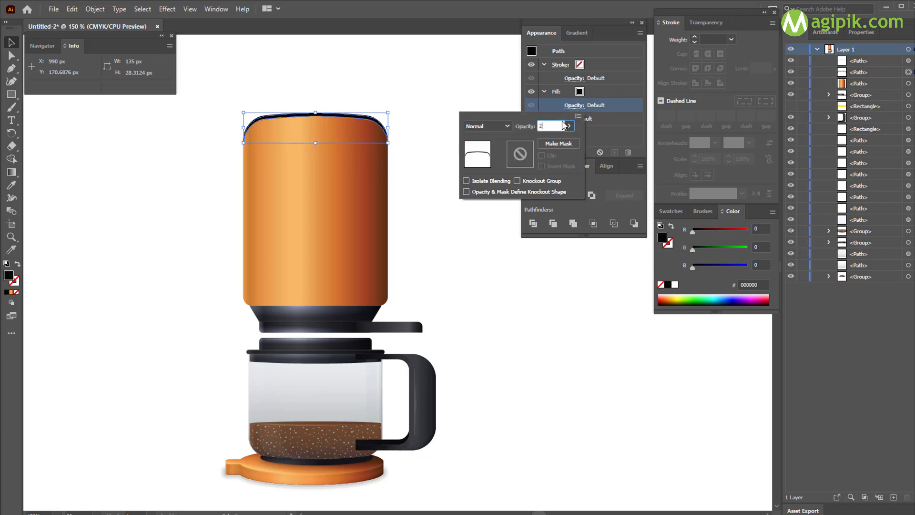
left_click(502, 126)
left_click(502, 245)
left_click(8, 43)
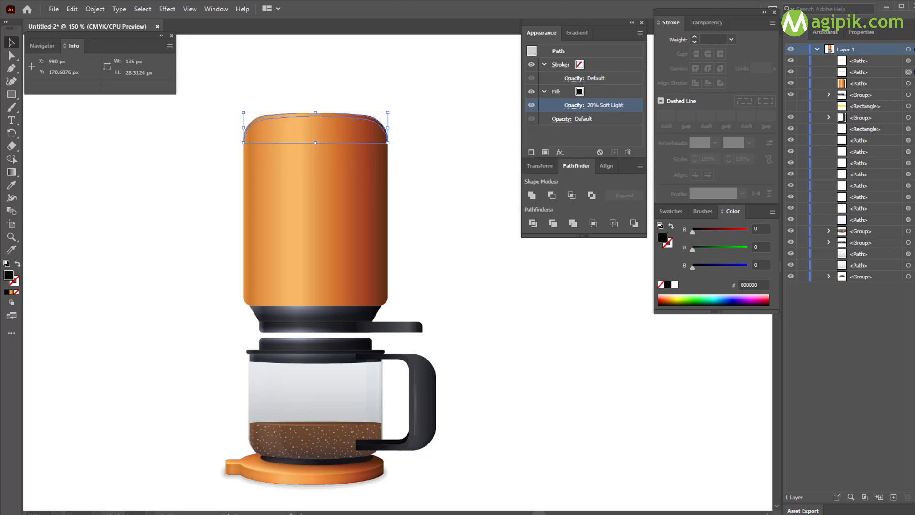
Select the orange body, copy it, and paste two more copies in front in the same place.
left_click(311, 256)
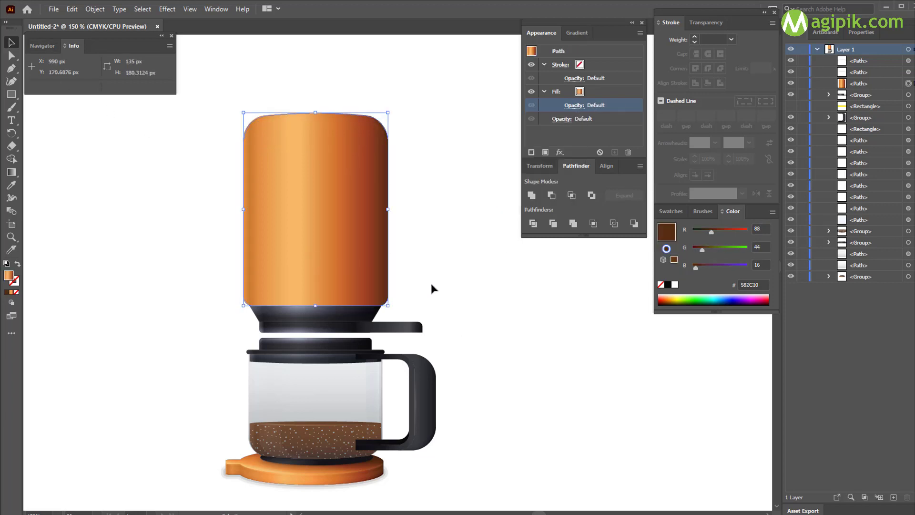
key("ctrl+c")
key("ctrl+f")
key("ctrl+f")
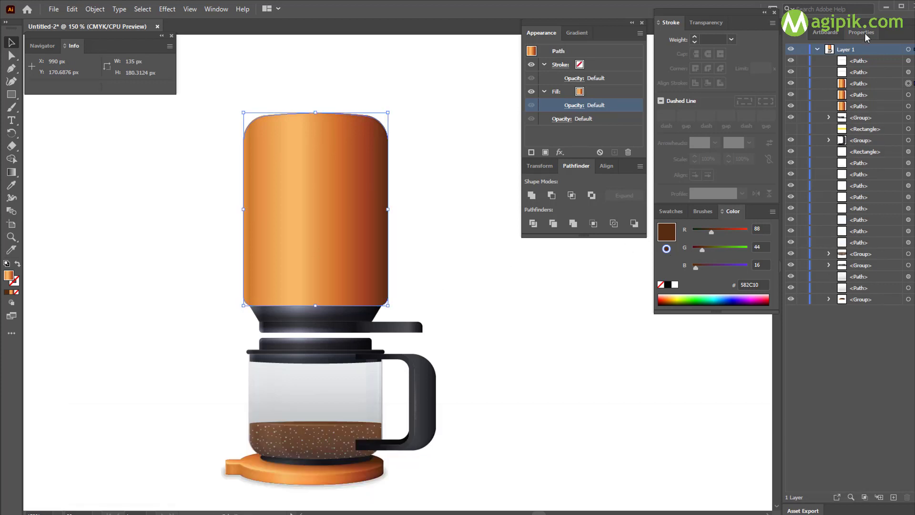
Move the top body copy up 1 px and subtract it from the copy beneath to leave a lower-edge sliver.
left_click(862, 32)
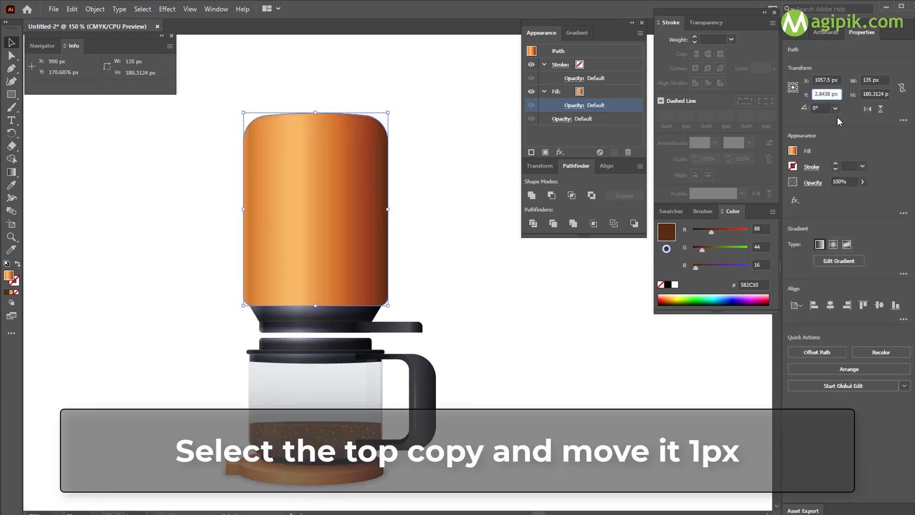
key("Return")
left_click(797, 31)
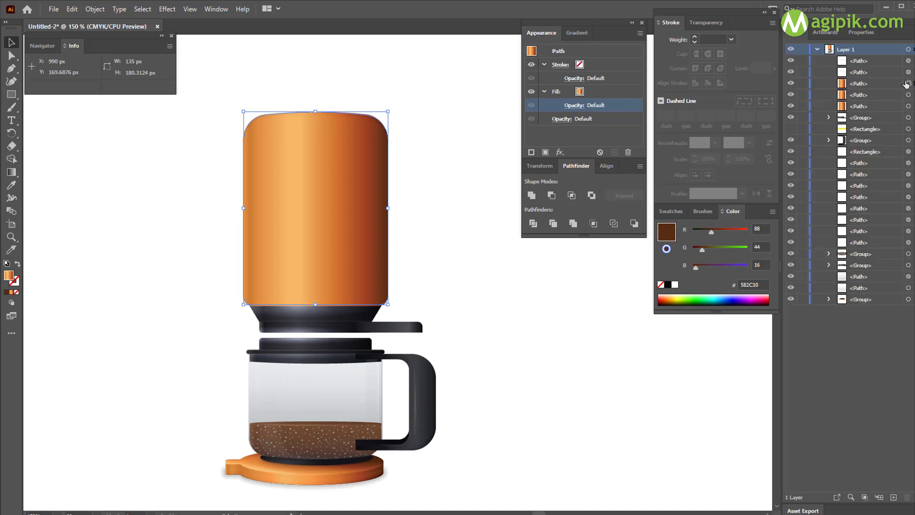
left_click(552, 195)
Fill the lower-edge sliver with white and set its fill to Soft Light at 50% opacity.
left_click(675, 285)
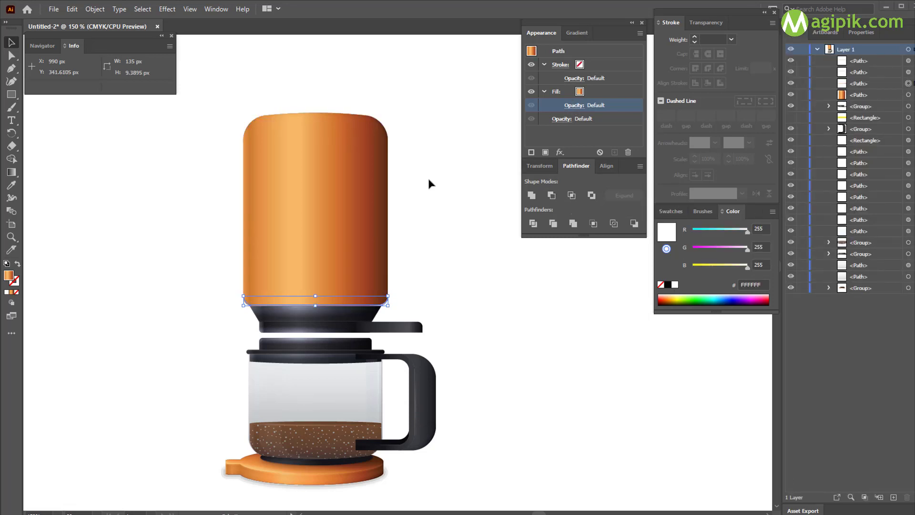
left_click(7, 292)
left_click(575, 105)
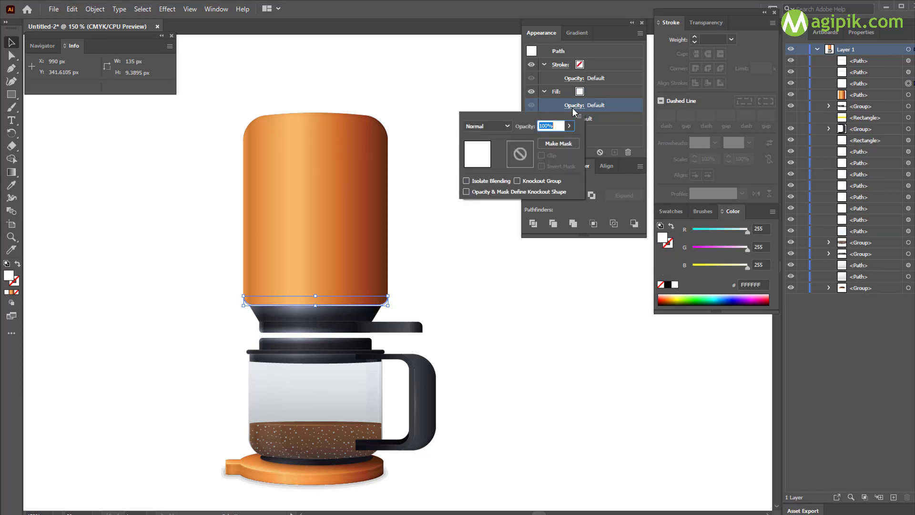
type("50")
left_click(491, 126)
left_click(488, 241)
left_click(480, 264)
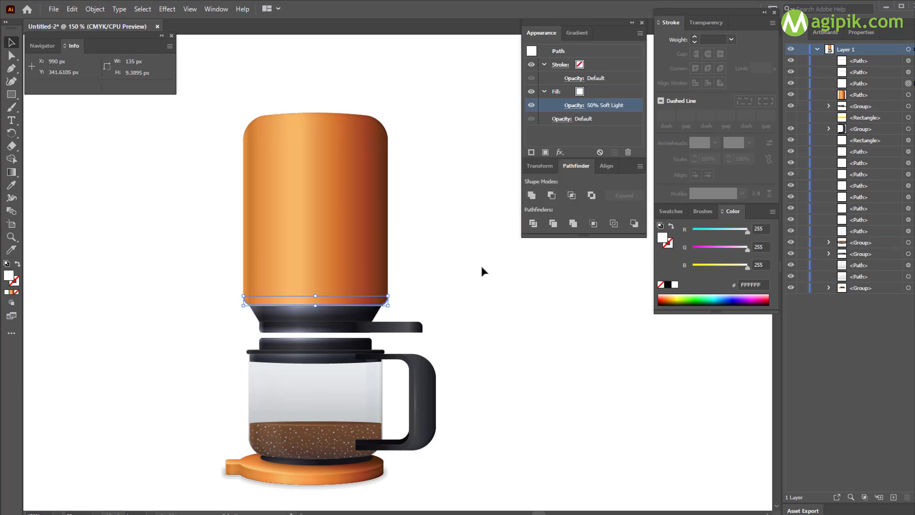
Add a second fill to the orange body and set it to Overlay at 50% opacity.
left_click(372, 251)
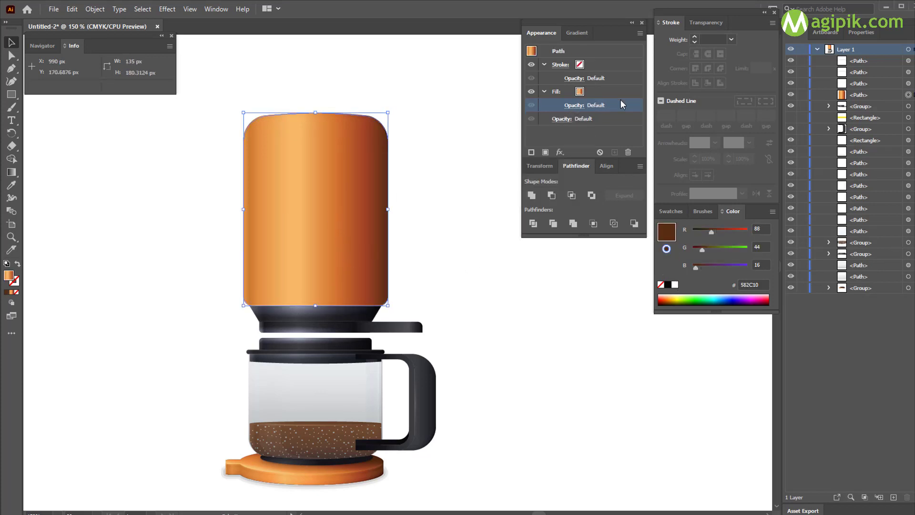
left_click(547, 153)
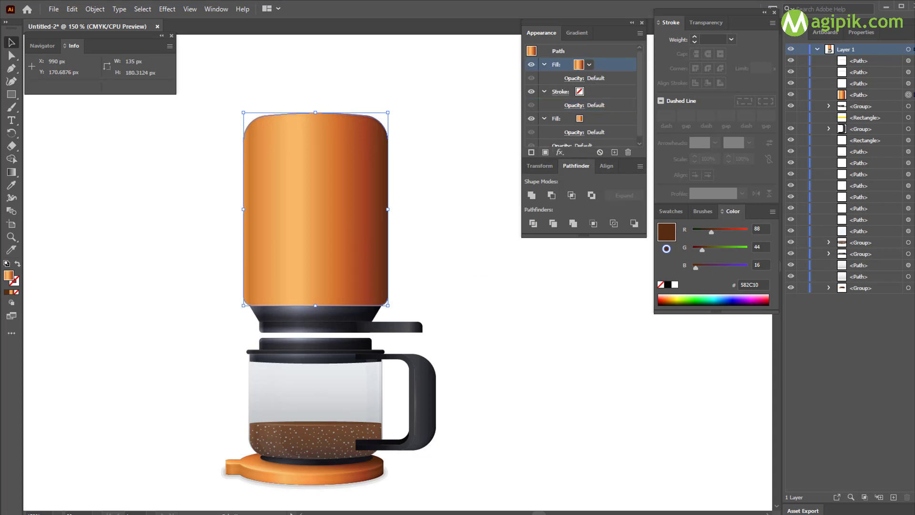
left_click(576, 78)
type("50")
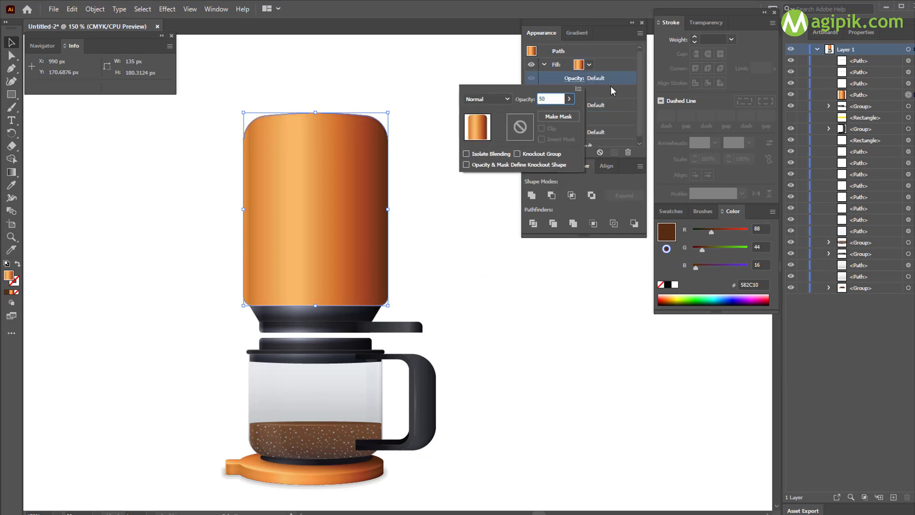
key("Return")
left_click(575, 78)
left_click(486, 99)
left_click(493, 201)
Reduce the body's overlay fill gradient to two stops, one at the start and one at the end.
left_click(577, 35)
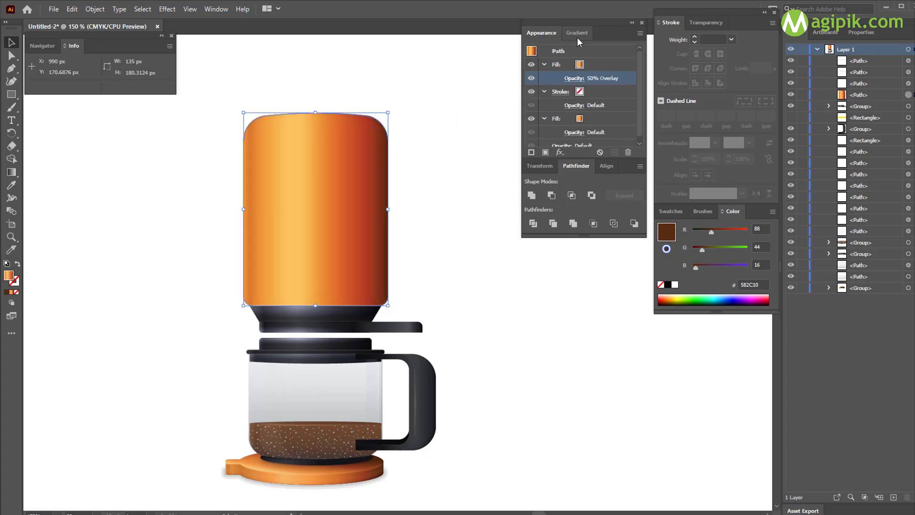
left_click(578, 33)
left_click(541, 33)
left_click(578, 32)
left_click(11, 172)
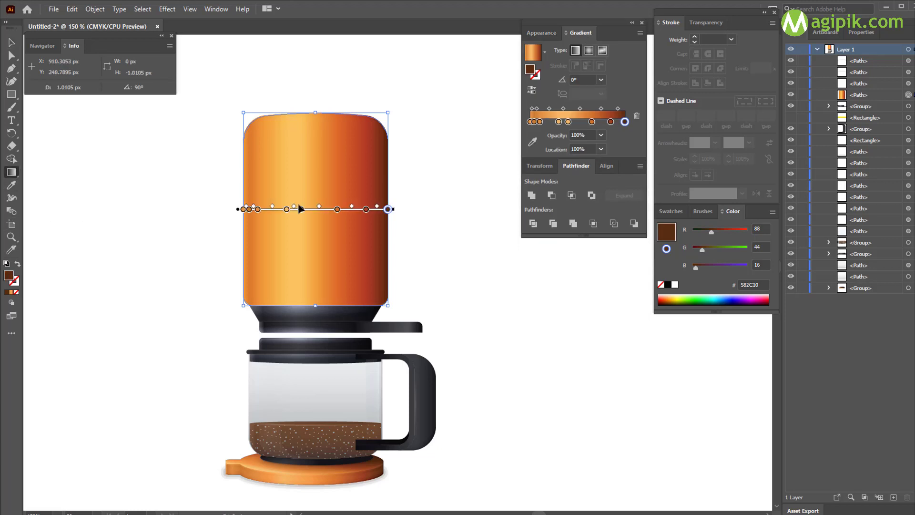
mouse_move(625, 122)
left_mouse_down()
mouse_move(615, 139)
mouse_move(560, 125)
mouse_move(538, 137)
mouse_move(626, 122)
left_mouse_up()
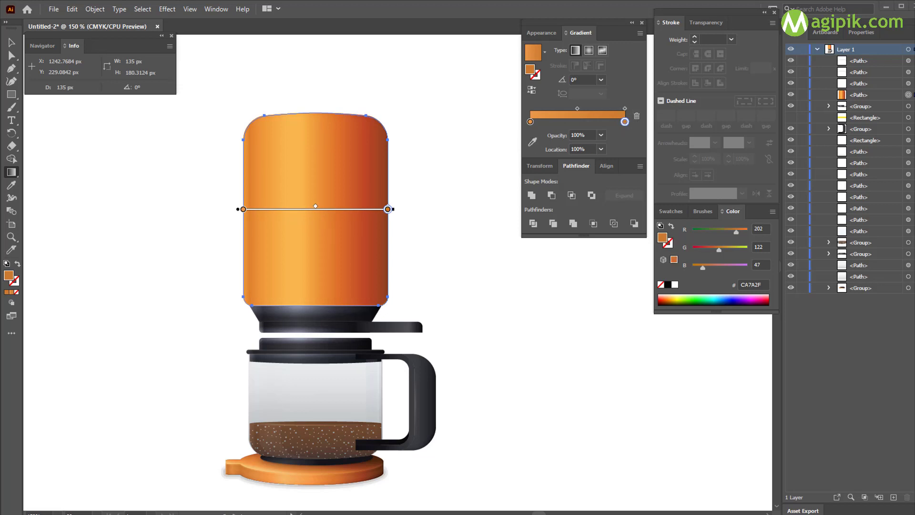
Set both stops of the overlay gradient to white, with the end stop at 0% opacity.
left_click(532, 142)
left_click(675, 285)
left_click(602, 135)
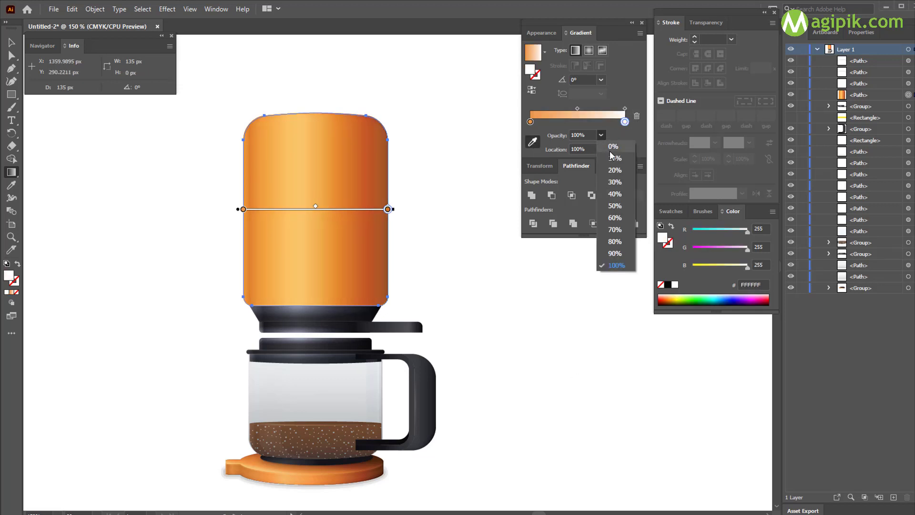
left_click(614, 146)
left_click(531, 121)
left_click(675, 285)
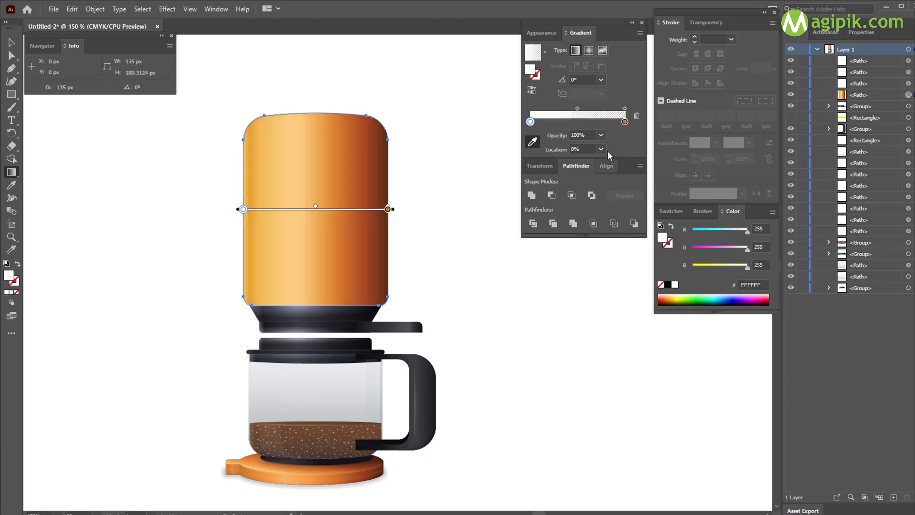
left_click(625, 122)
left_click(676, 284)
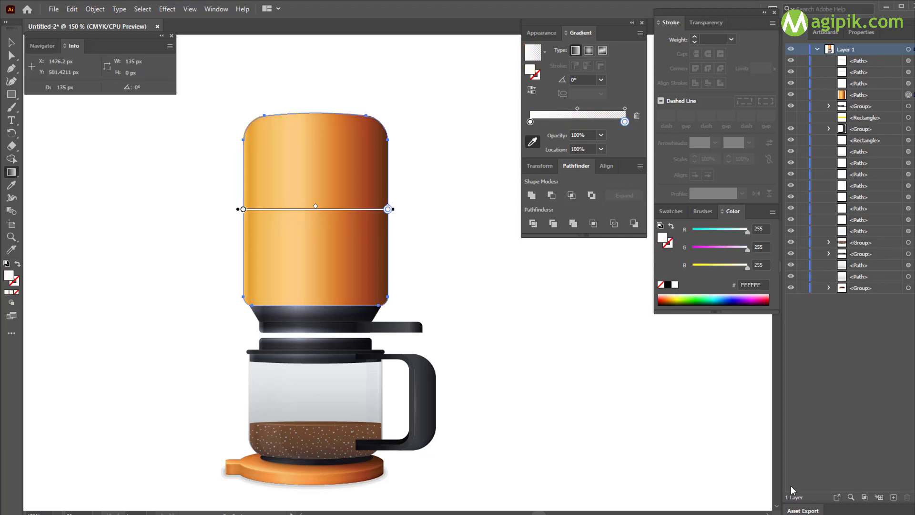
Change the body's white overlay gradient to radial and set its angle to 90°.
left_click(590, 50)
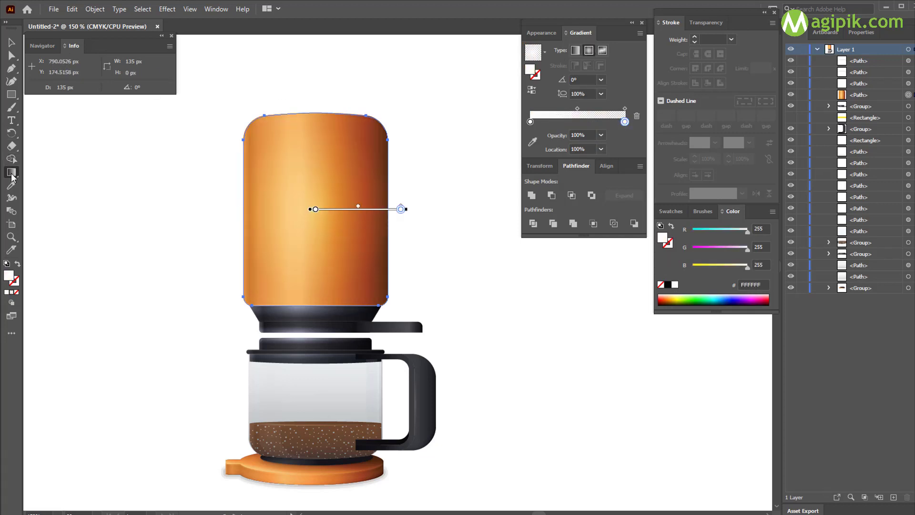
key("Tab")
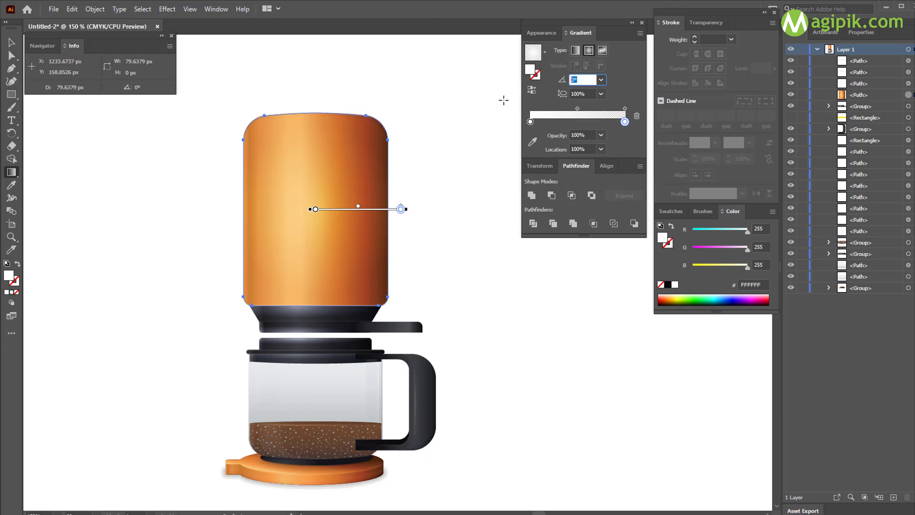
type("90")
key("Return")
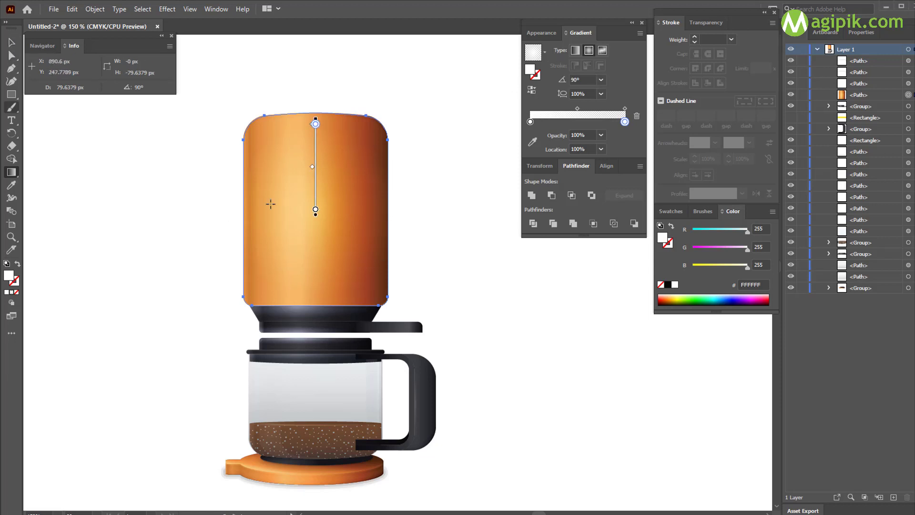
Move and reshape the radial overlay gradient so its highlight is centred near the body's lower edge, slightly left of the middle.
left_click_drag(316, 189, 284, 282)
left_click_drag(197, 302, 265, 304)
left_click_drag(283, 217, 283, 113)
left_click_drag(283, 276, 331, 295)
left_click(19, 42)
Add another fill on top of the orange body, based on its existing orange gradient fill.
left_click(542, 33)
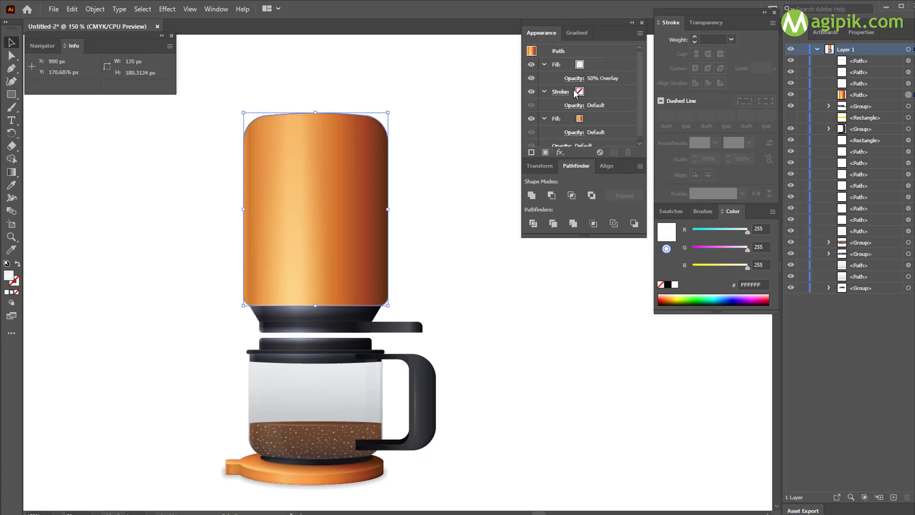
left_click(602, 119)
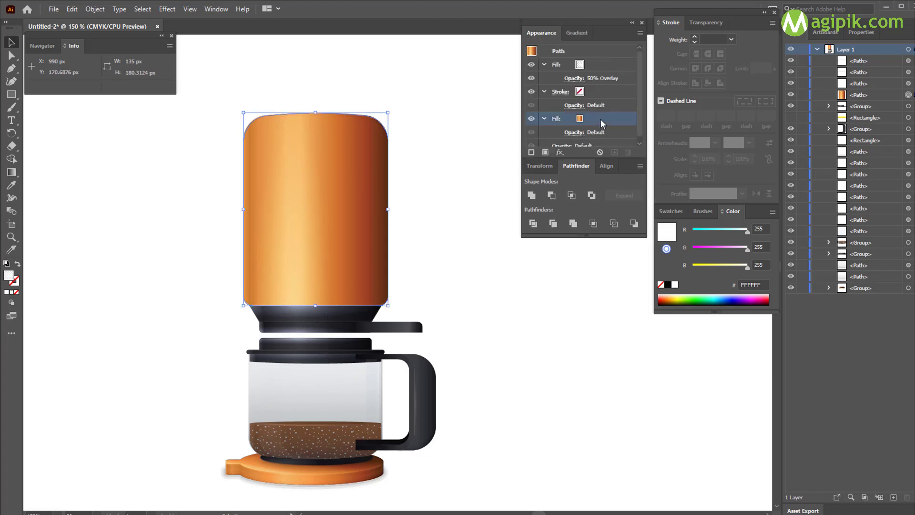
left_click(546, 152)
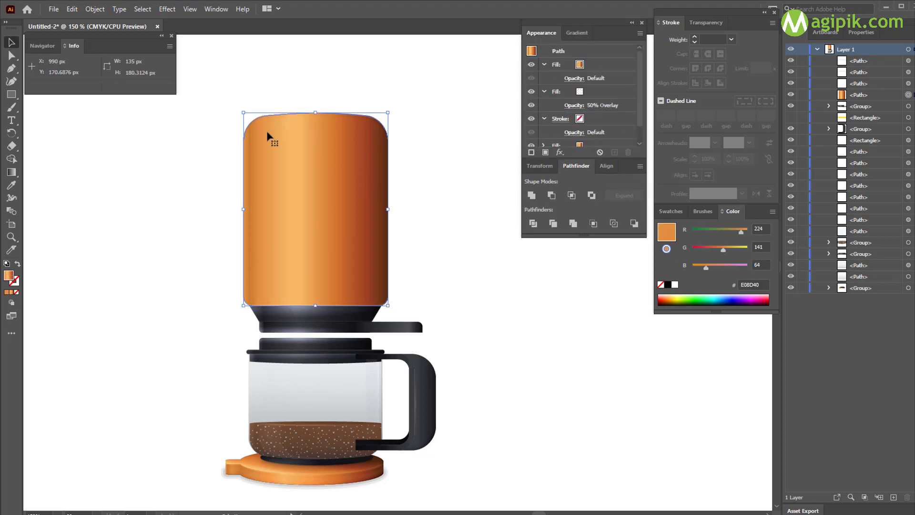
Set the new fill's linear gradient angle to 90° and reduce it to two stops at 0% and 100%.
left_click(11, 172)
left_click(580, 32)
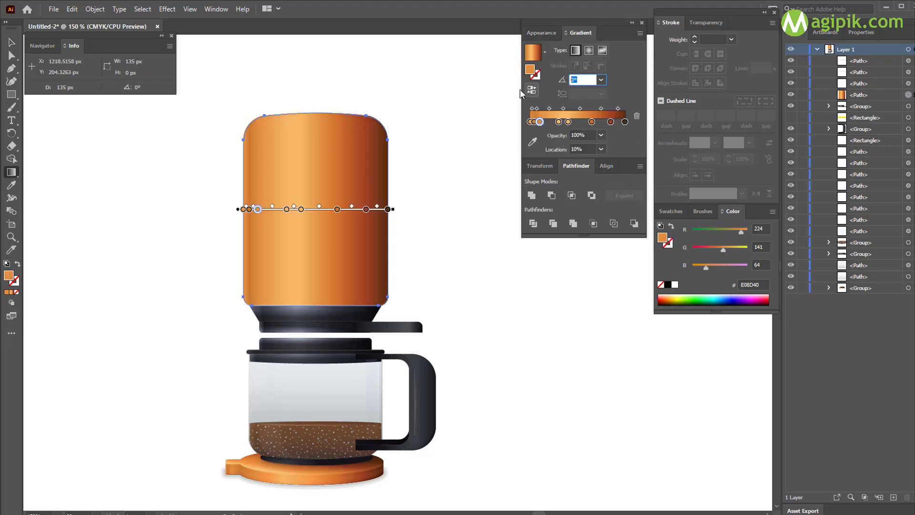
type("90")
key("Return")
left_click_drag(625, 122, 624, 135)
left_click_drag(611, 122, 567, 138)
left_click_drag(558, 122, 540, 137)
left_click_drag(534, 122, 537, 138)
left_click_drag(591, 122, 635, 125)
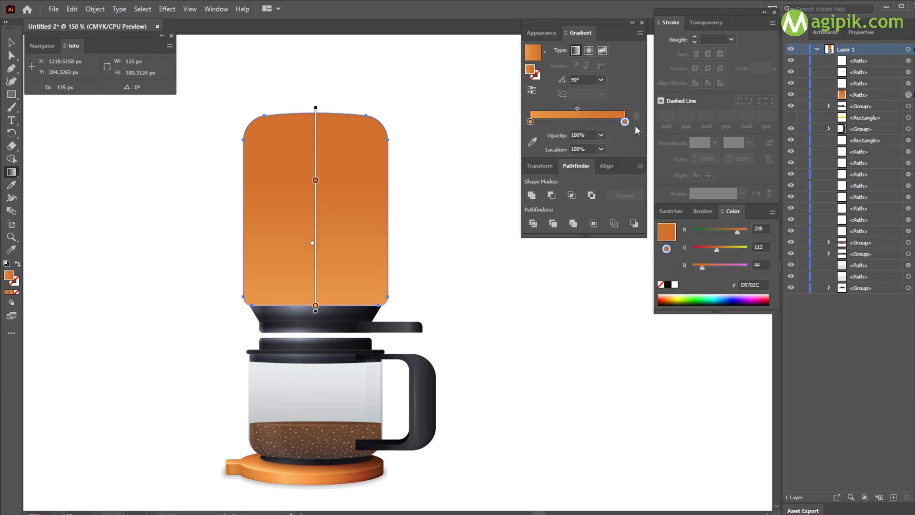
Set the gradient's end stop to RGB 224, 142, 66 with 0% opacity.
left_click(761, 228)
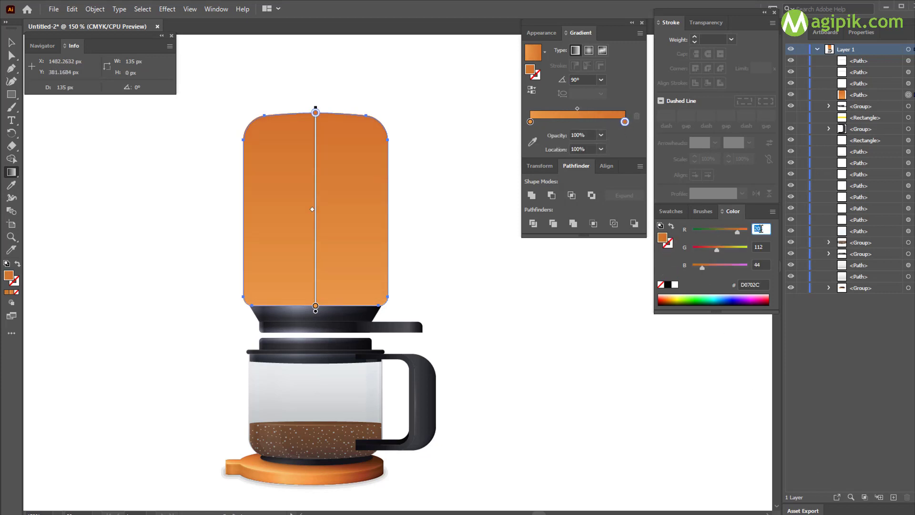
left_click(765, 245)
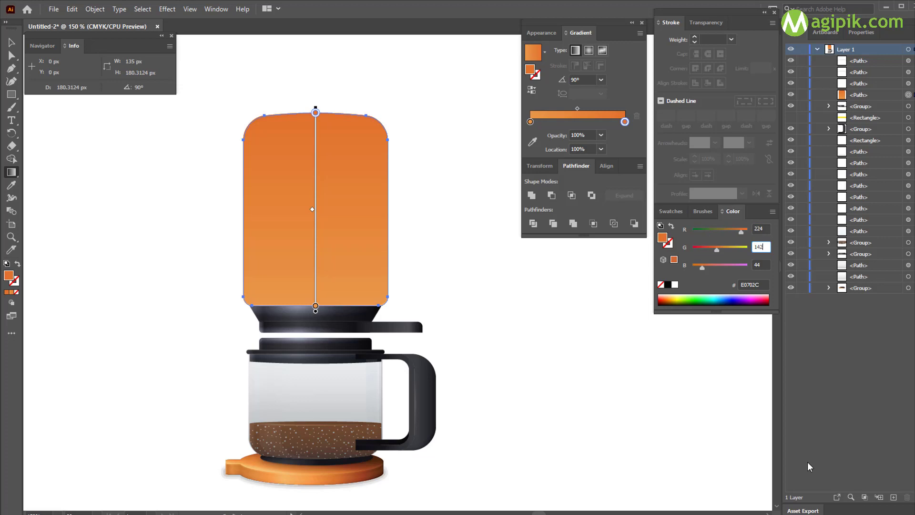
left_click(762, 265)
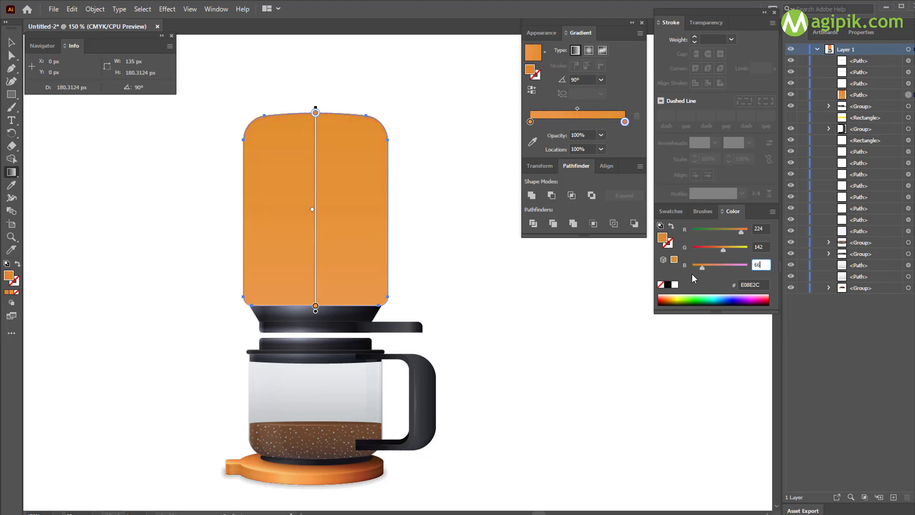
key("Return")
left_click(601, 135)
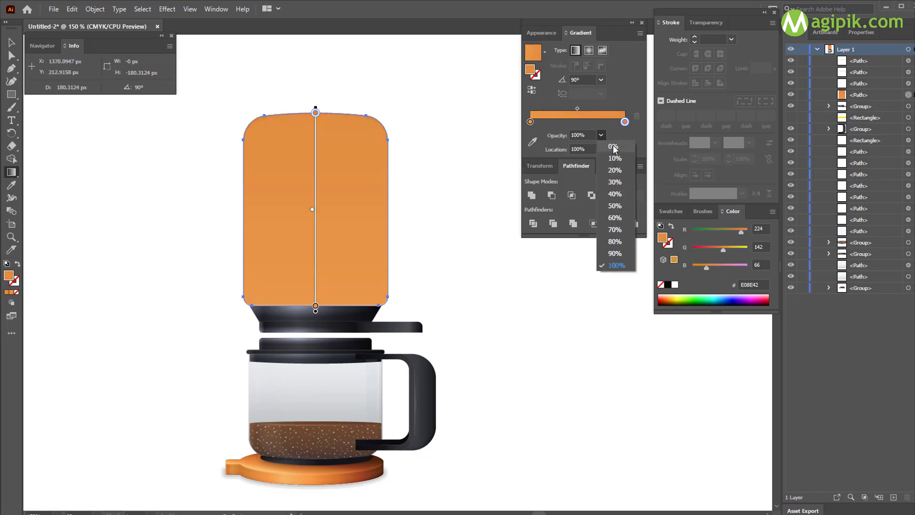
left_click(617, 148)
Make the gradient's start stop black at full opacity.
left_click(530, 122)
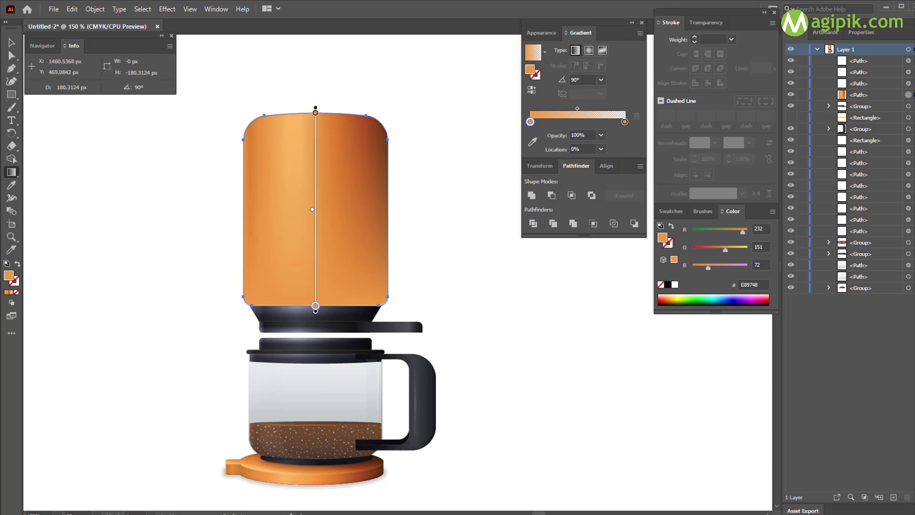
left_click(533, 142)
left_click(668, 284)
left_click_drag(699, 268, 692, 233)
left_click(700, 233)
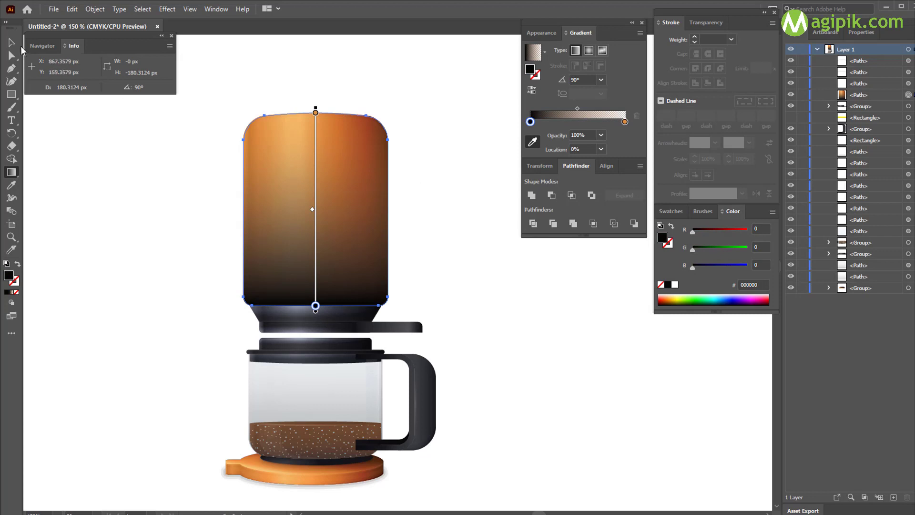
Set the body's black gradient fill to Soft Light at 30% opacity and deselect the shape.
key("v")
left_click(541, 33)
left_click(579, 79)
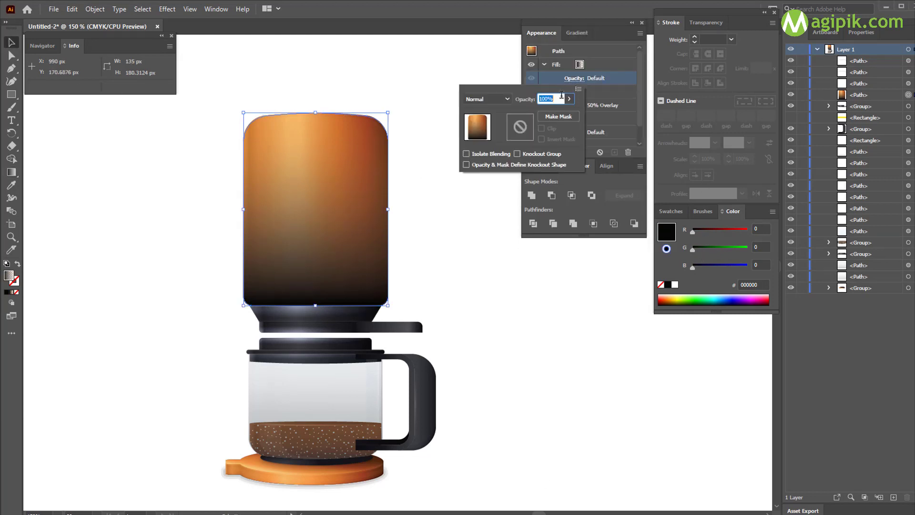
type("30")
left_click(487, 99)
left_click(494, 223)
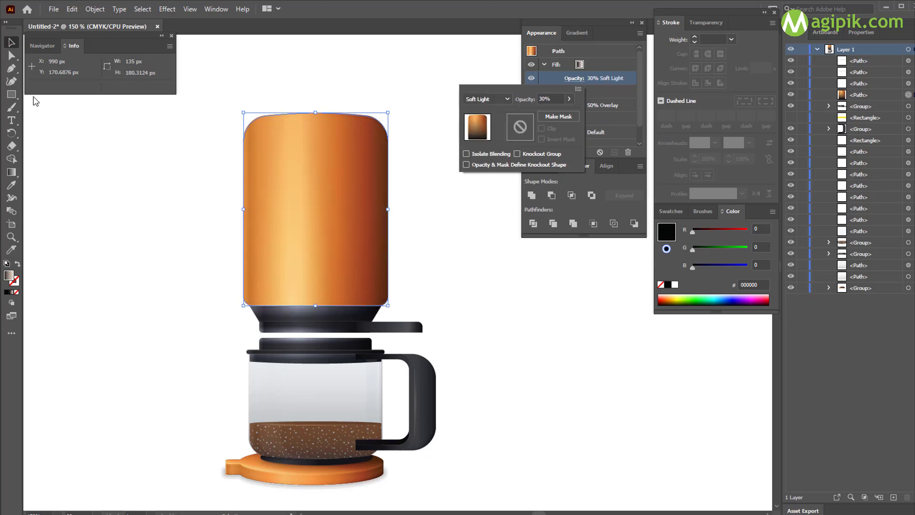
left_click(36, 102)
left_click(482, 256)
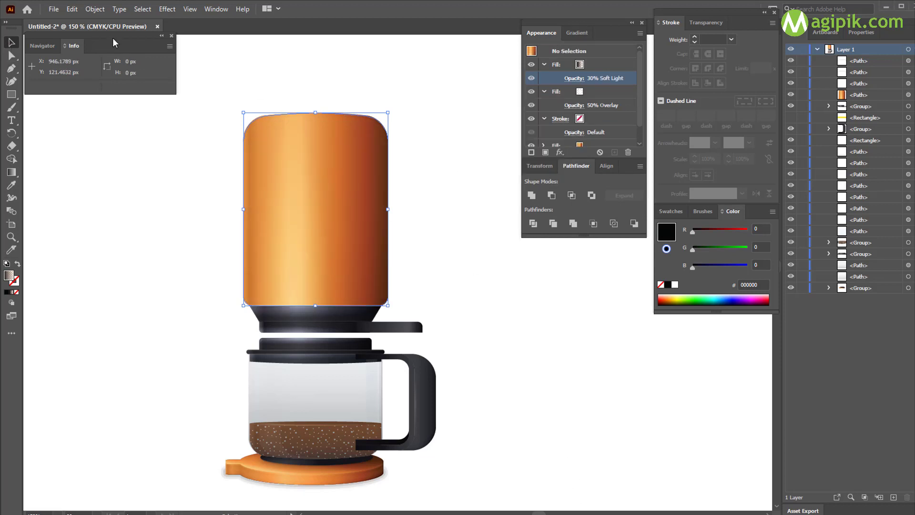
Create an ellipse 115 px wide and 20 px high over the upper part of the orange body.
scroll(344, 145, "up", 1)
left_click(12, 94)
left_click(55, 108)
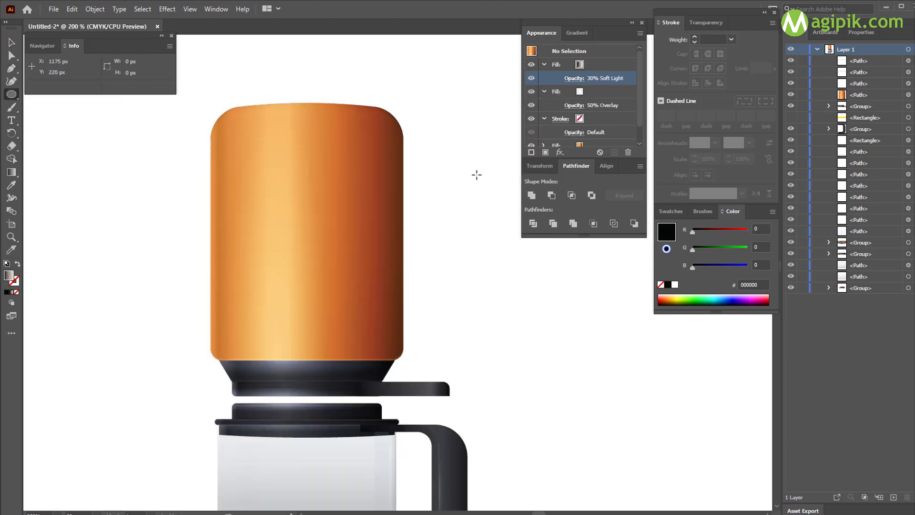
left_click(269, 155)
type("115")
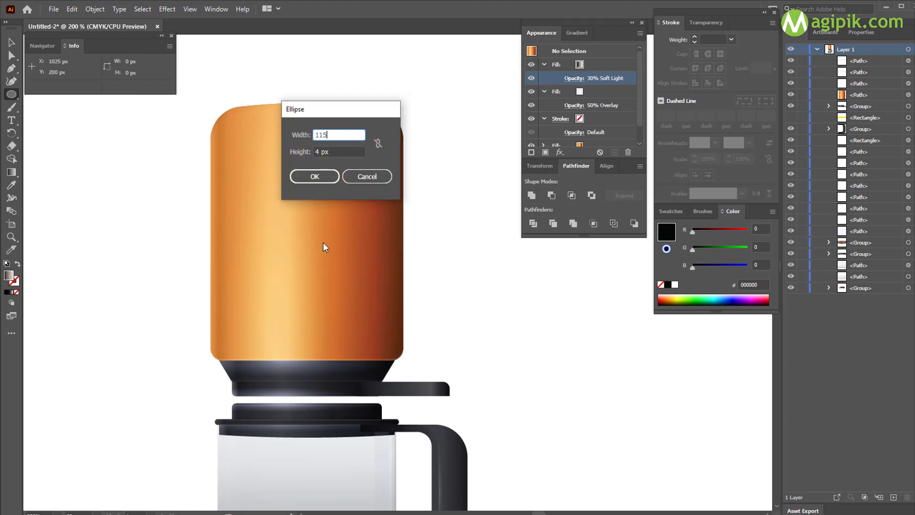
key("Tab")
left_click(317, 177)
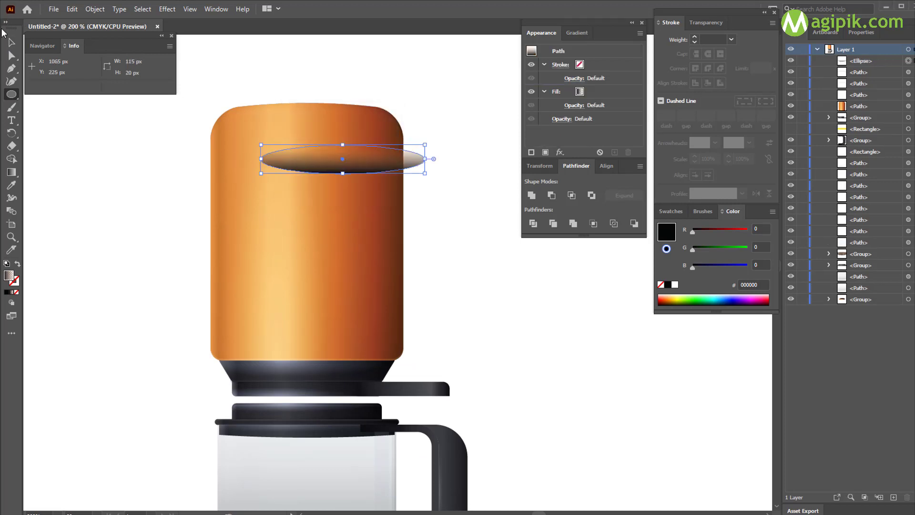
Fill the ellipse with solid white and move it just inside the body's upper edge, centred horizontally.
left_click(11, 43)
left_click(17, 292)
left_click(675, 285)
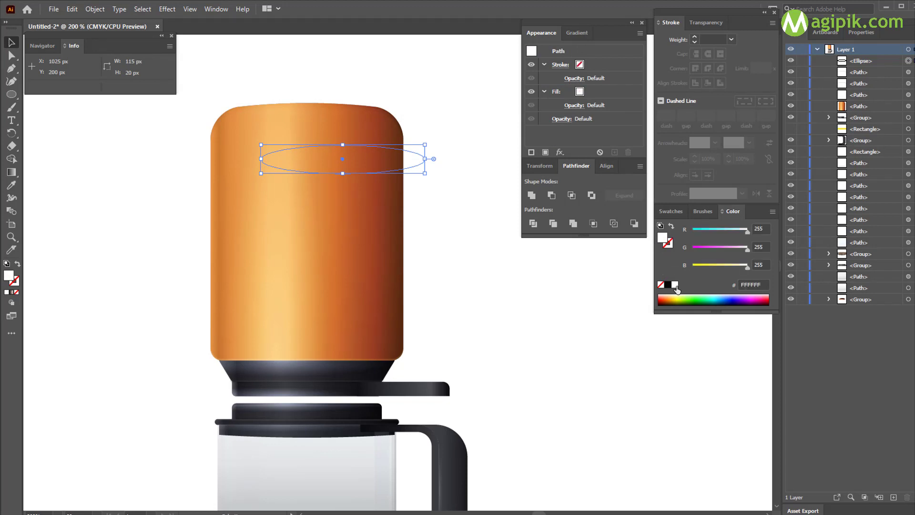
left_click_drag(341, 156, 310, 124)
scroll(311, 124, "up", 2)
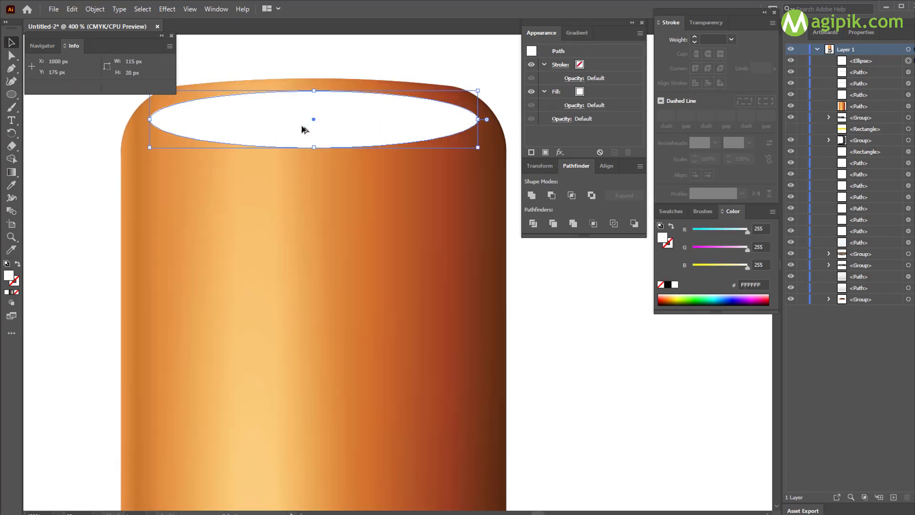
left_click(379, 101)
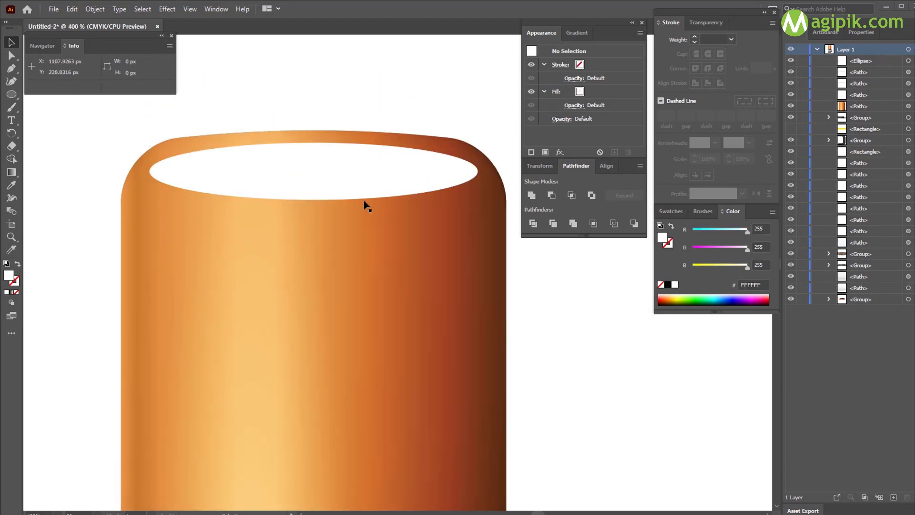
left_click(308, 167)
left_click_drag(308, 168, 307, 167)
left_click(81, 133)
Create a second white ellipse 155 px wide and 25 px high, starting at the lower part of the first one.
key("l")
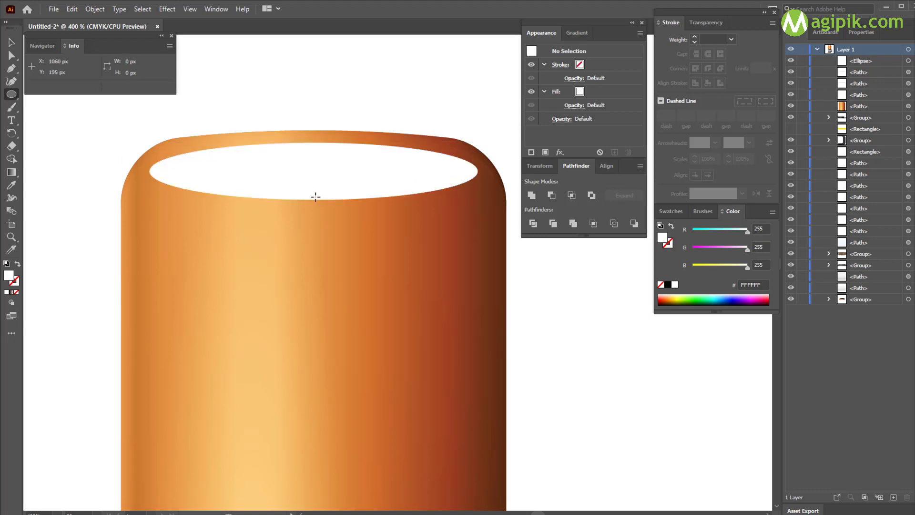
left_click(316, 196)
type("155")
key("Tab")
type("25")
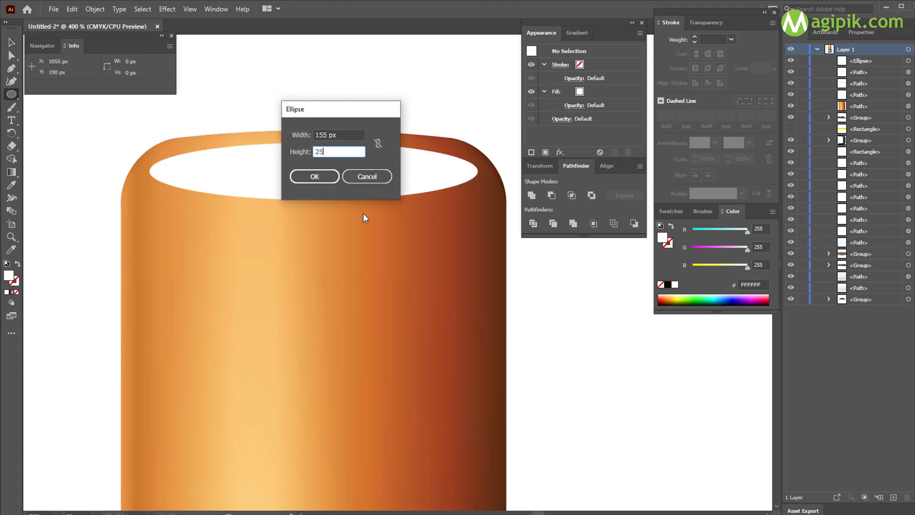
key("Return")
Align the two white ellipses to each other by their horizontal centres.
key("v")
double_click(371, 160)
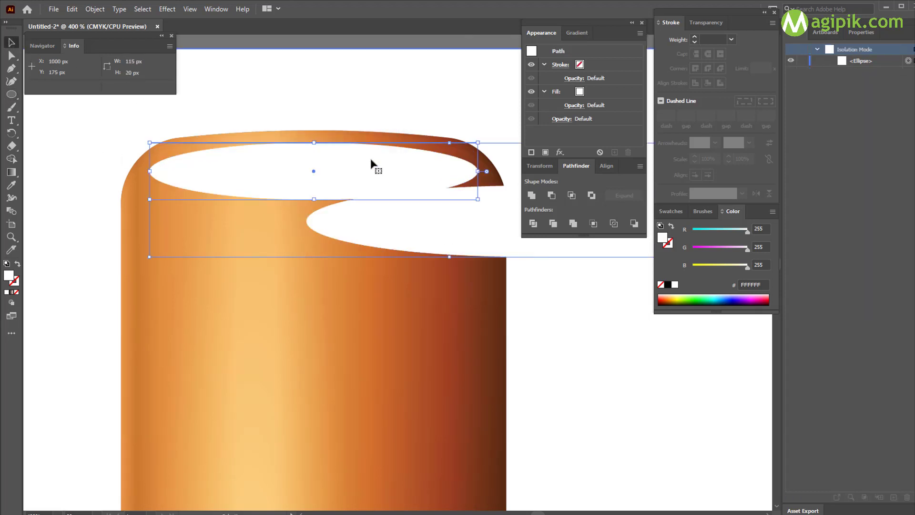
left_click(602, 167)
left_click(359, 102)
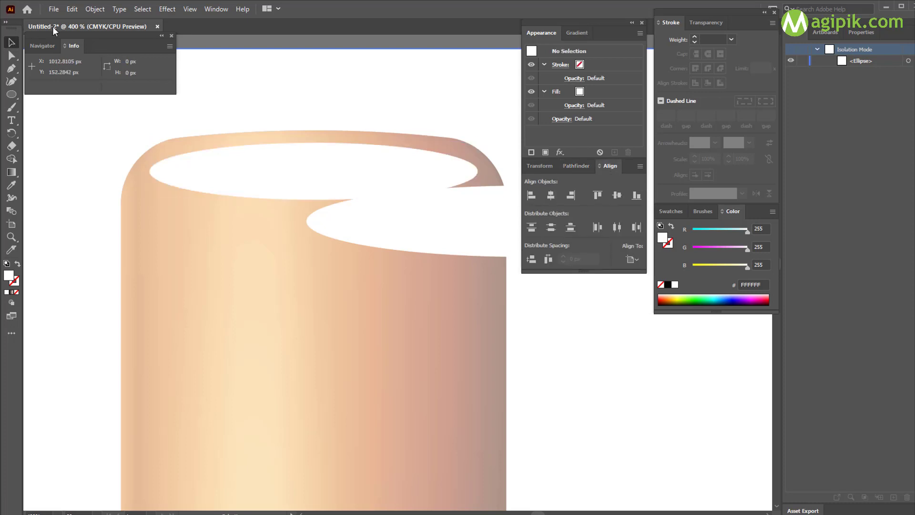
left_click_drag(94, 48, 90, 61)
left_click(29, 41)
left_click(334, 164)
left_click(376, 210, "shift")
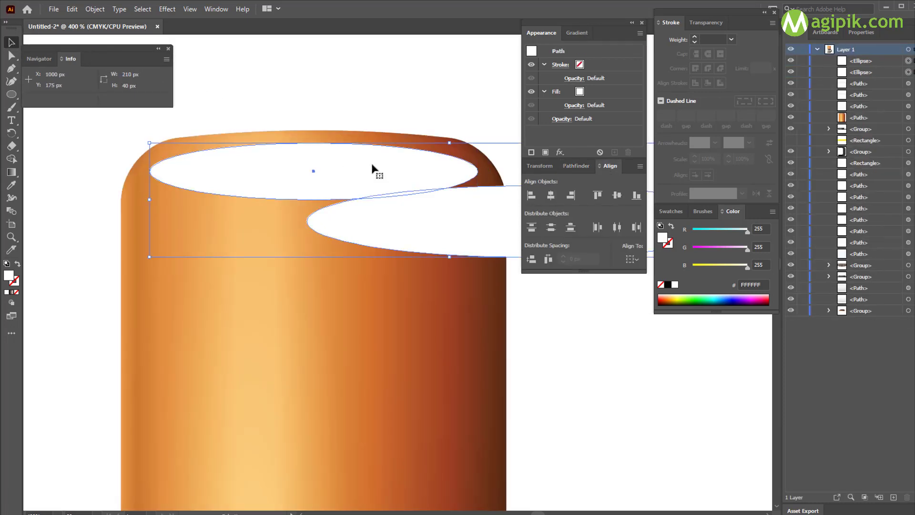
left_click(551, 195)
Raise the wider ellipse to overlap most of the smaller one and subtract it, leaving a thin crescent.
left_click(333, 224)
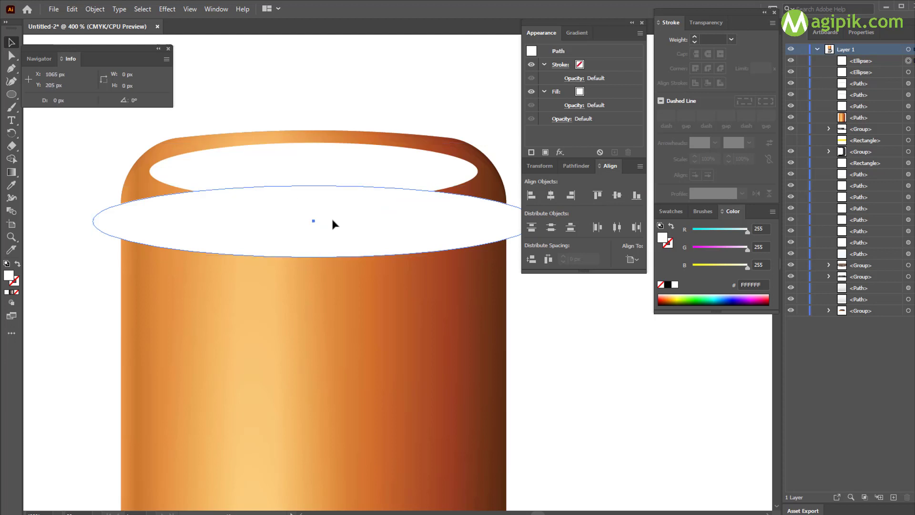
left_click_drag(332, 225, 309, 194)
left_click(339, 149, "shift")
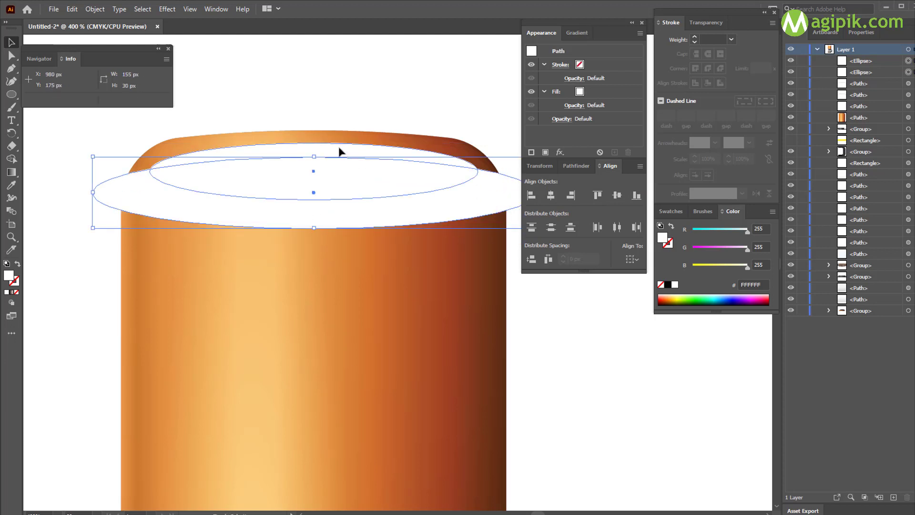
left_click(576, 166)
left_click(552, 195)
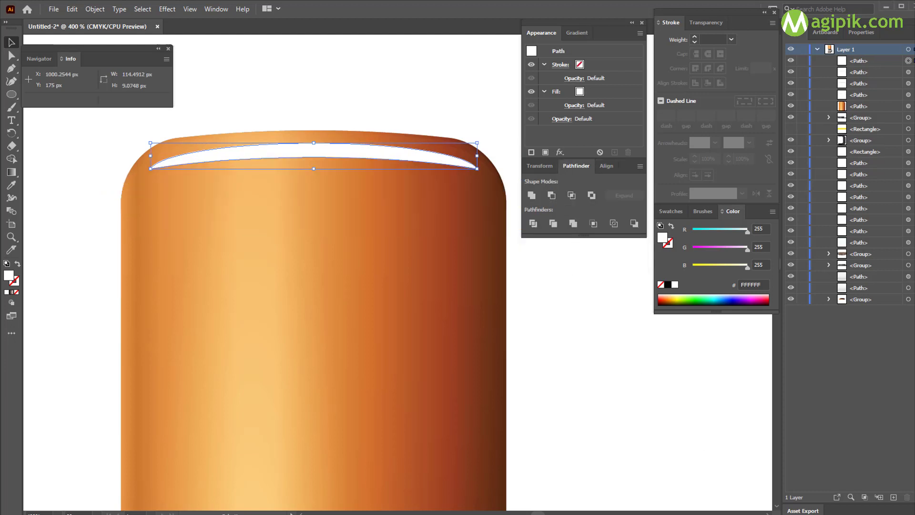
Fill the crescent with a linear gradient and make both end stops white at 0% opacity.
left_click(577, 33)
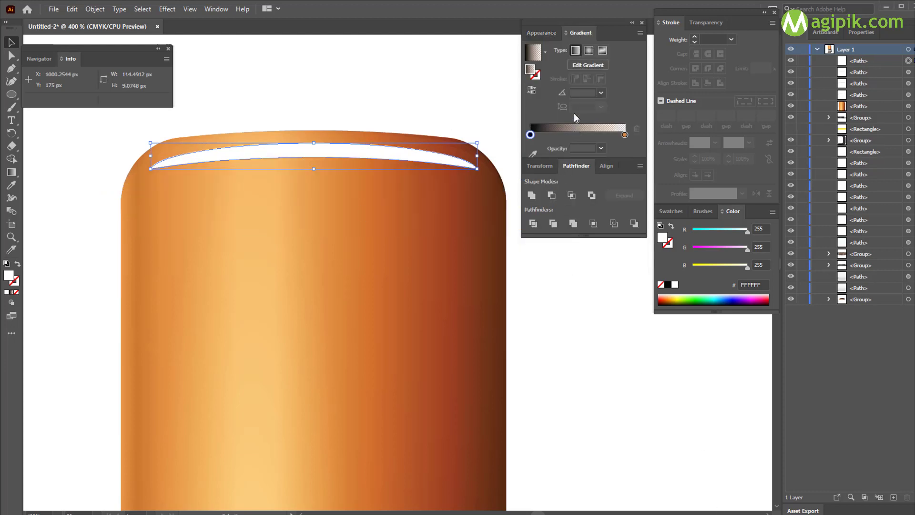
left_click(531, 135)
left_click(533, 155)
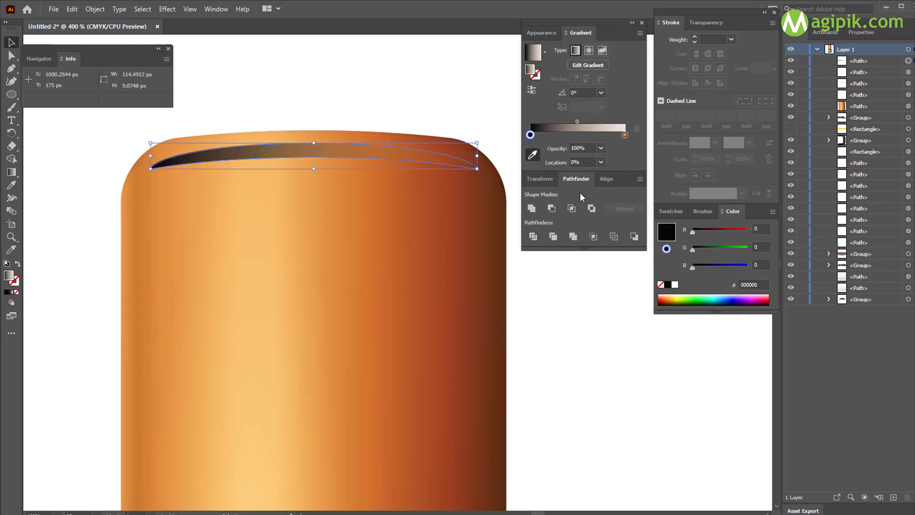
left_click(675, 285)
left_click(625, 121)
left_click(675, 285)
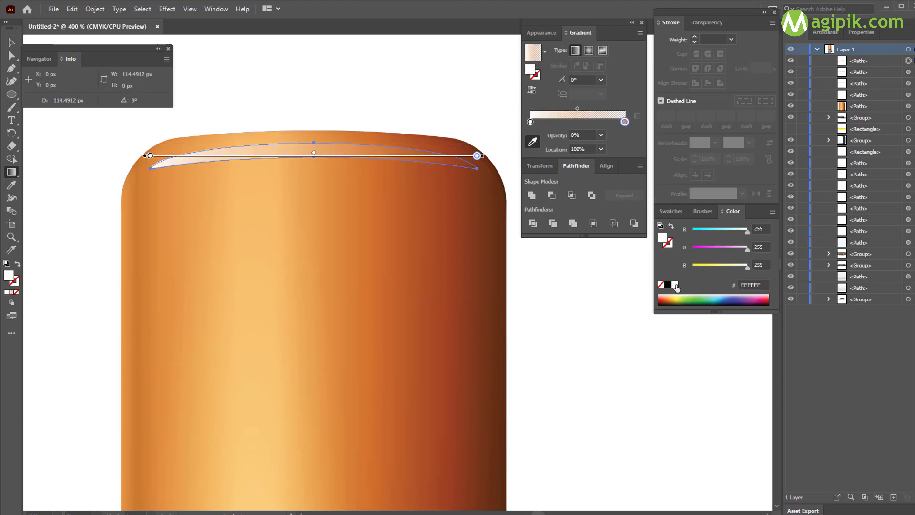
left_click(531, 121)
left_click(601, 135)
left_click(610, 151)
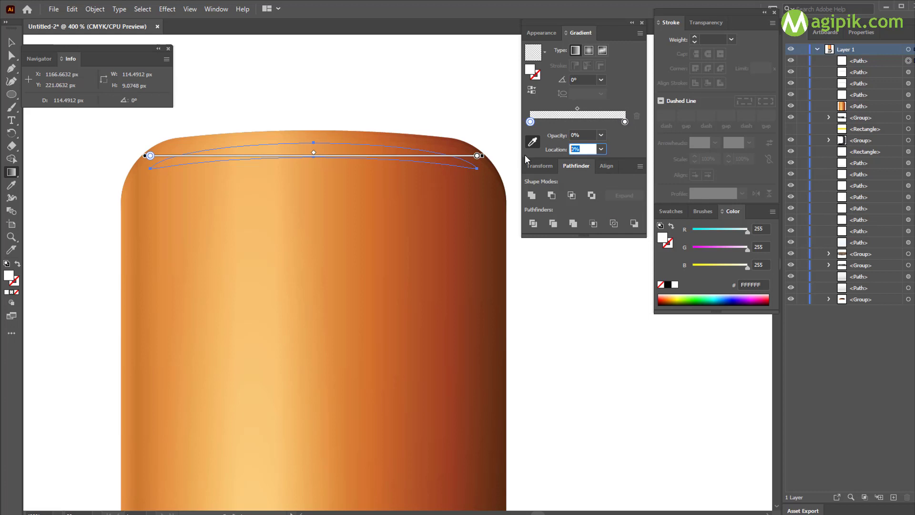
Set the crescent's gradient to a 90° angle, with the transparent white stop at 25% and the end stop at 100% opacity.
type("25")
key("Return")
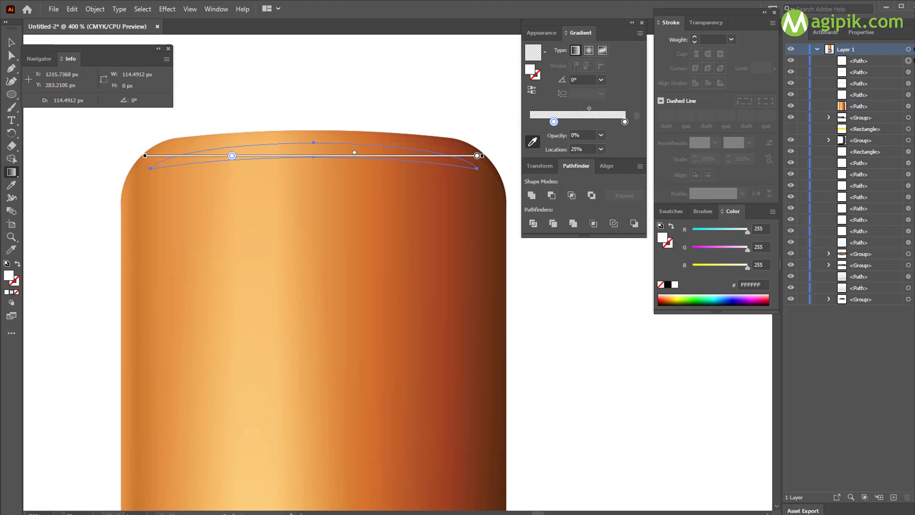
left_click(626, 121)
left_click(601, 135)
left_click(618, 264)
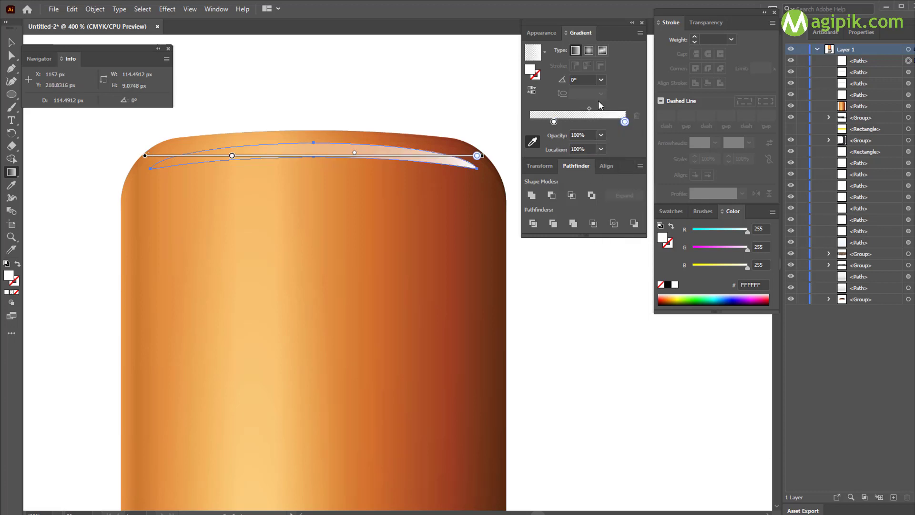
type("90")
key("Return")
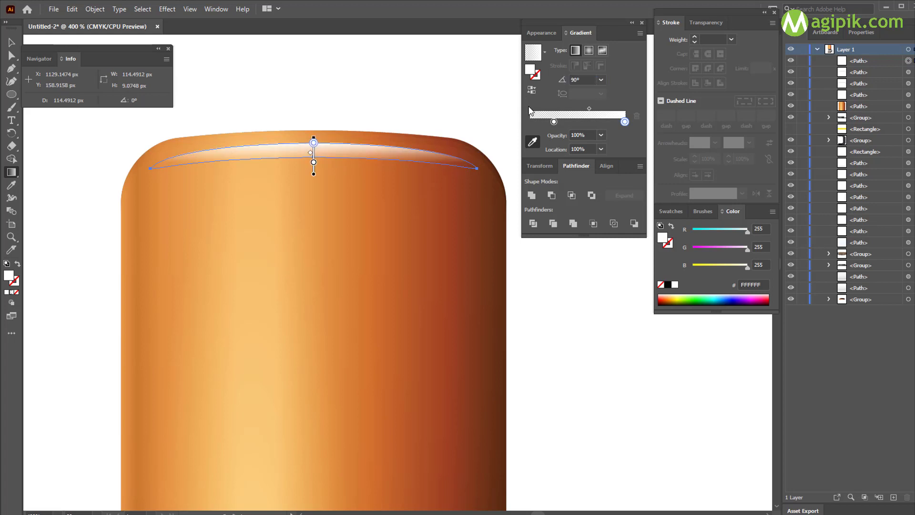
Set the crescent's gradient fill to Overlay blending at 75% opacity.
left_click(11, 42)
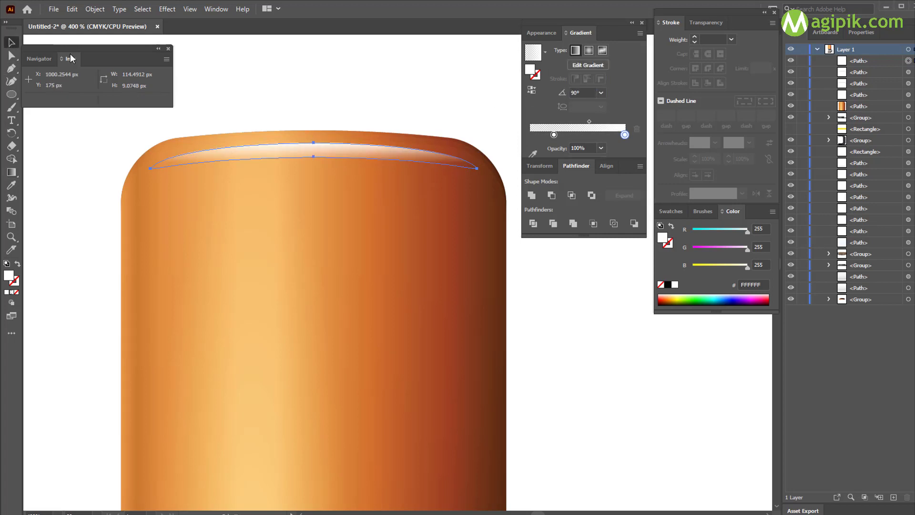
left_click(538, 33)
left_click(576, 107)
left_click(507, 126)
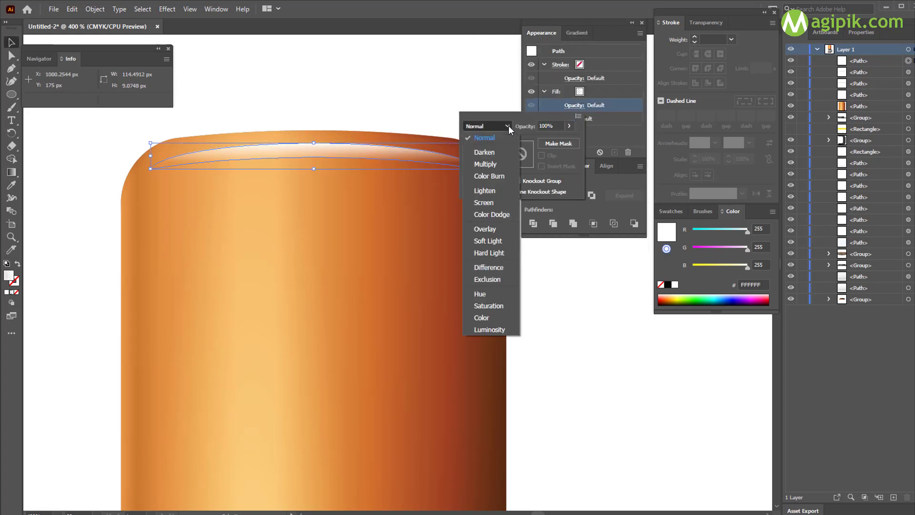
left_click(497, 230)
left_click(619, 122)
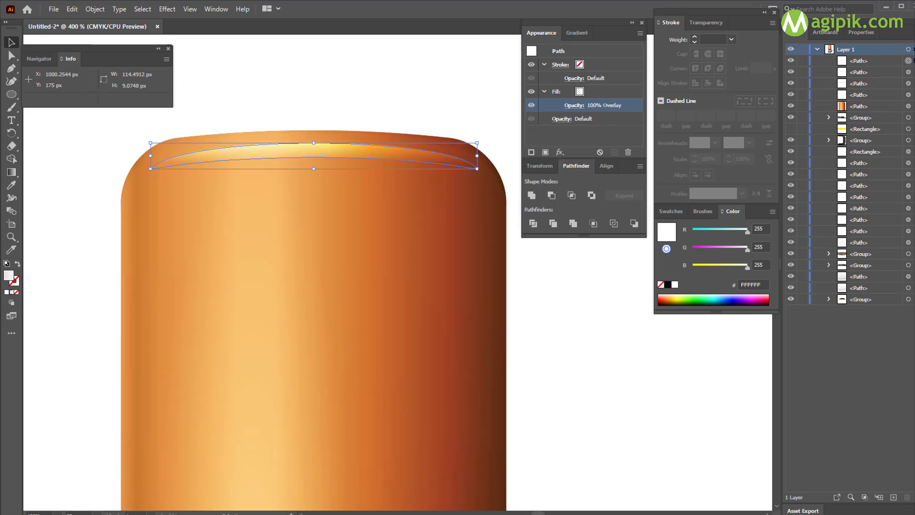
left_click(580, 108)
type("75")
key("Return")
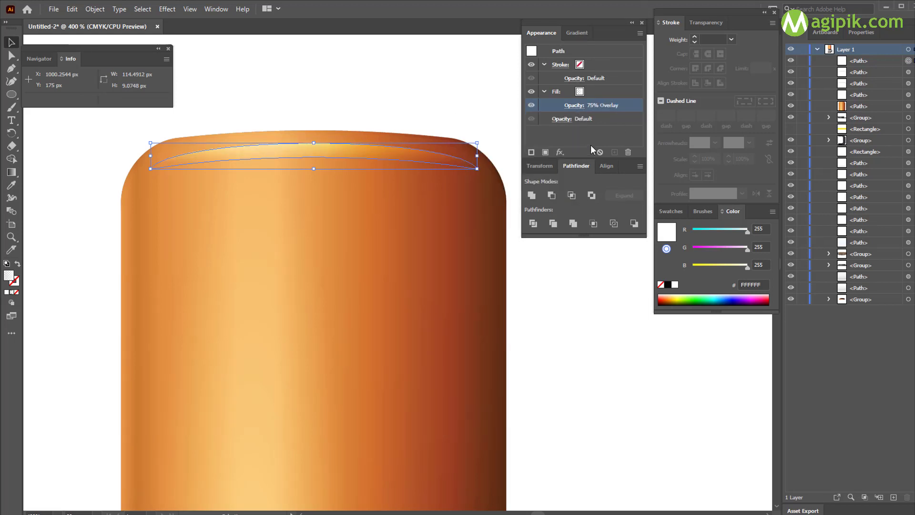
left_click(610, 134)
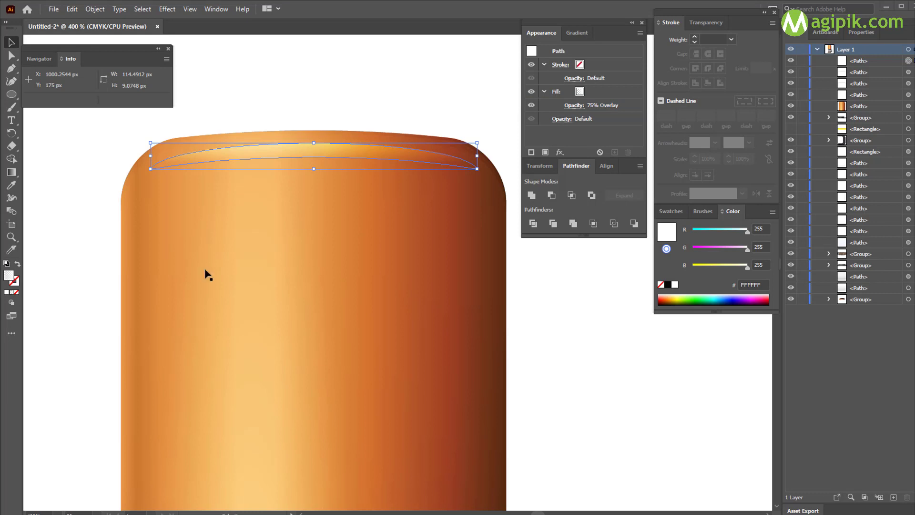
Apply a Gaussian Blur with a 3-pixel radius to the whole crescent.
left_click(170, 11)
mouse_move(248, 189)
left_click(322, 193)
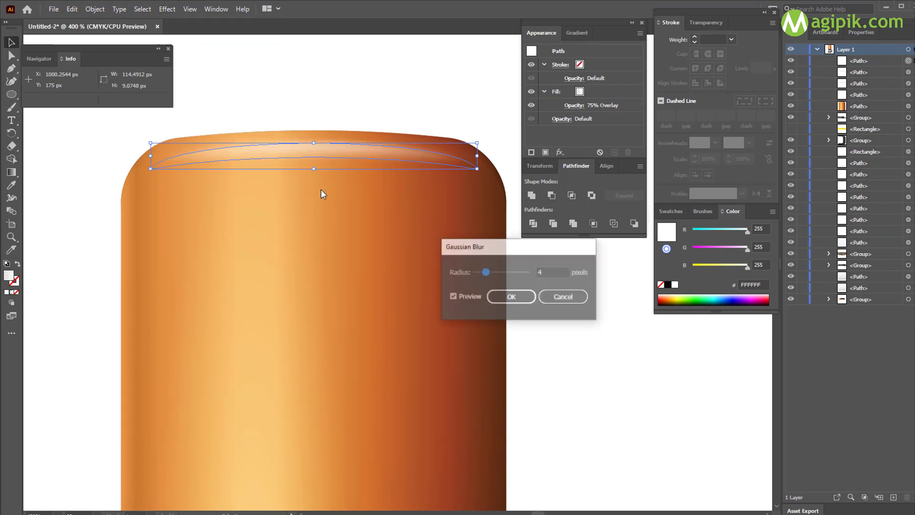
double_click(557, 271)
type("3")
left_click(512, 296)
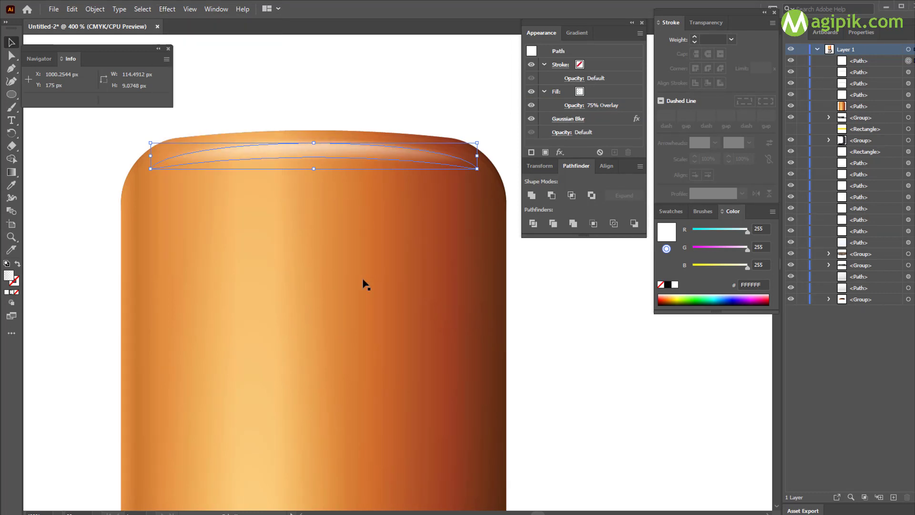
Add a second fill to the crescent and set it to Soft Light at 30% opacity.
key("ctrl+slash")
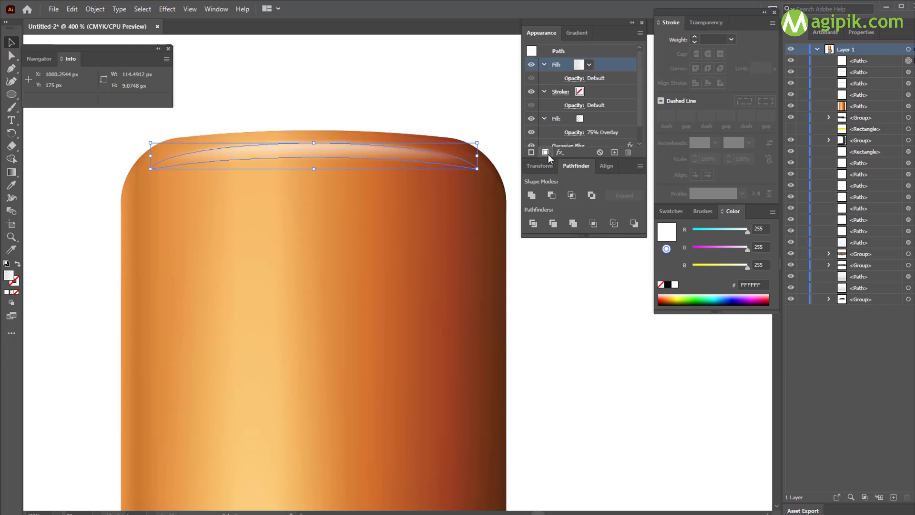
left_click(575, 78)
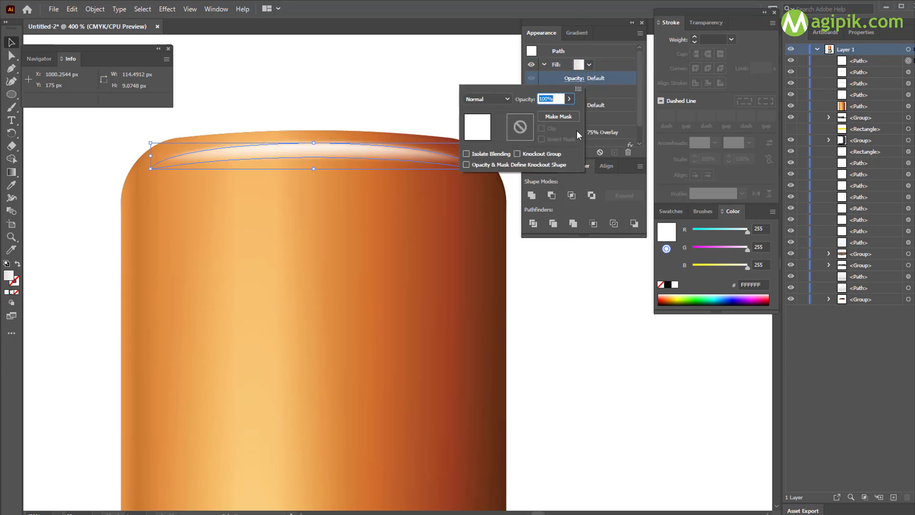
type("30")
left_click(496, 98)
left_click(497, 210)
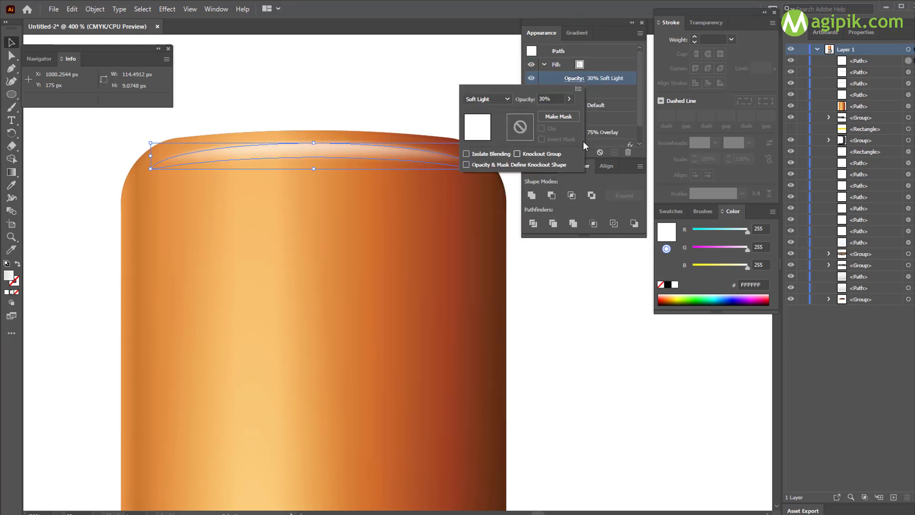
left_click(590, 116)
left_click(291, 87)
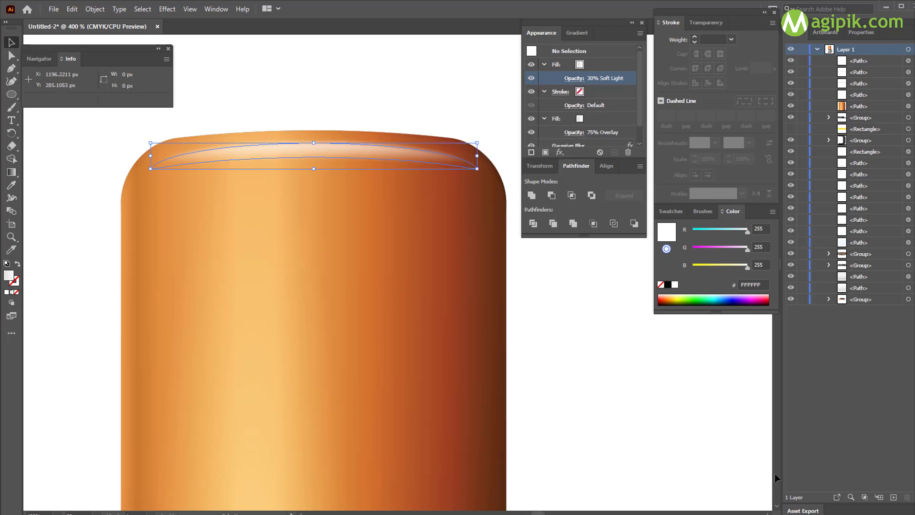
Try to move the Gaussian Blur from the whole crescent onto its 75% Overlay fill.
scroll(579, 128, "down", 1)
left_click(579, 127)
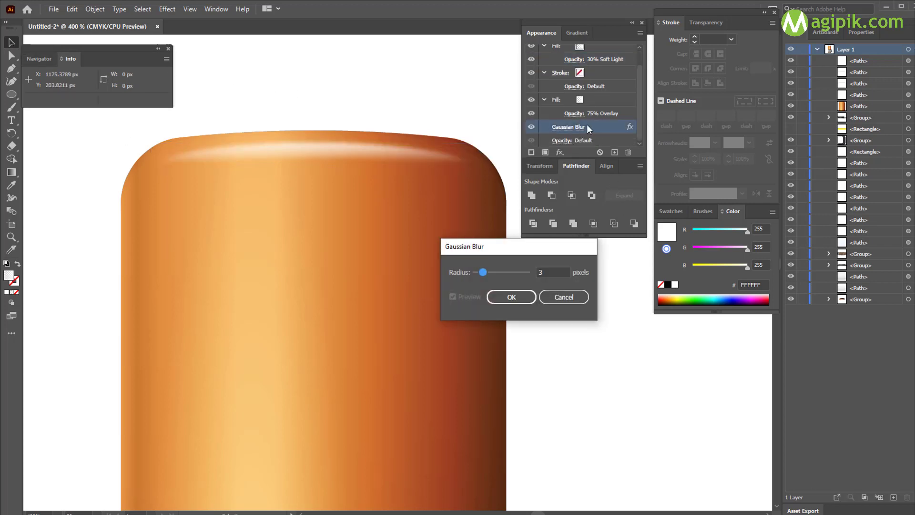
key("Escape")
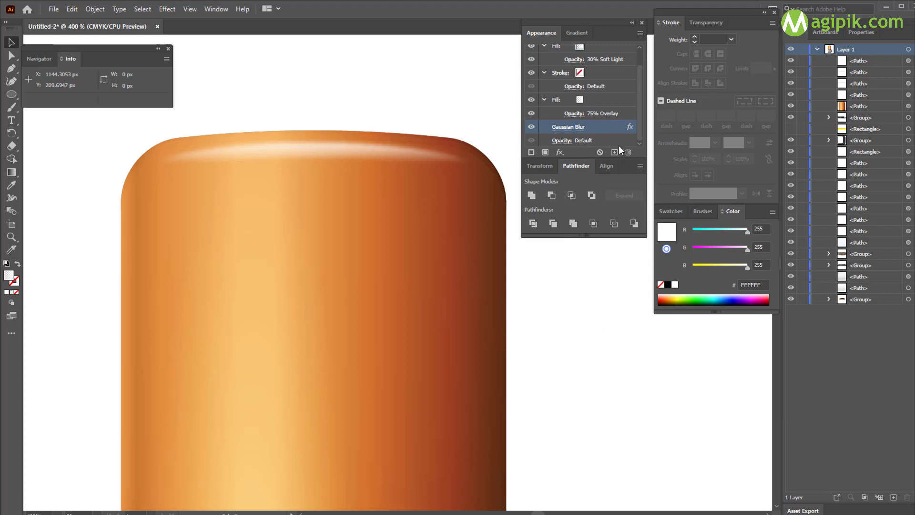
scroll(596, 119, "up", 1)
left_click(610, 110)
left_click(167, 9)
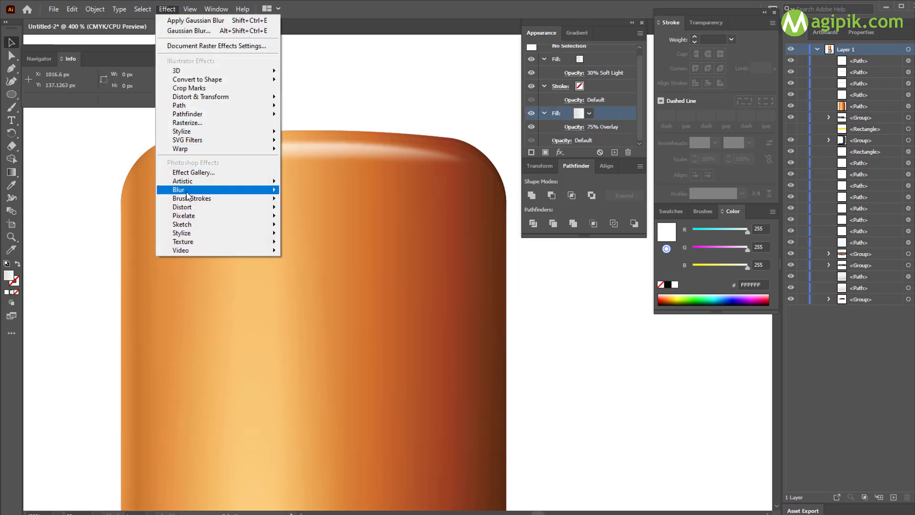
mouse_move(201, 188)
left_click(327, 190)
left_click(511, 297)
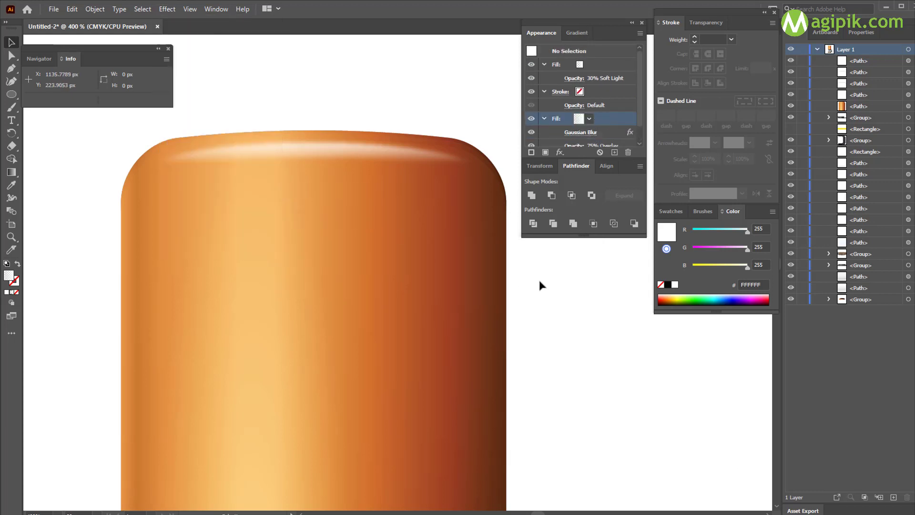
Select the crescent highlight and delete the Gaussian Blur applied to the whole shape.
left_click(395, 153)
scroll(575, 135, "down", 1)
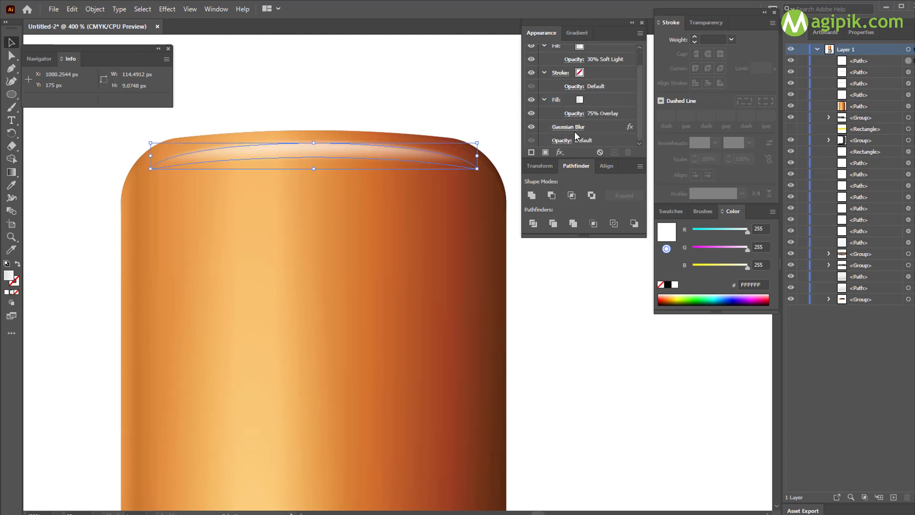
left_click(577, 127)
key("Escape")
left_click(628, 152)
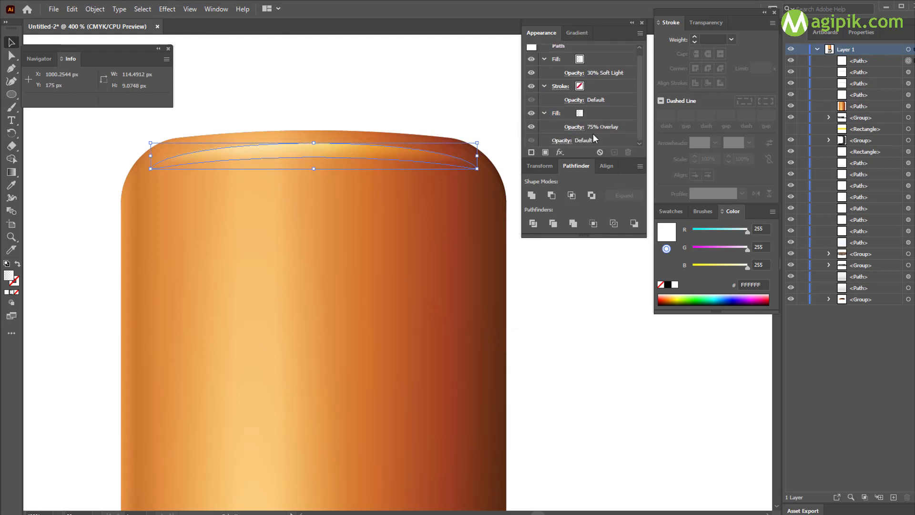
Apply the 3-pixel Gaussian Blur to the crescent's 75% Overlay fill only.
left_click(585, 112)
left_click(167, 9)
mouse_move(205, 188)
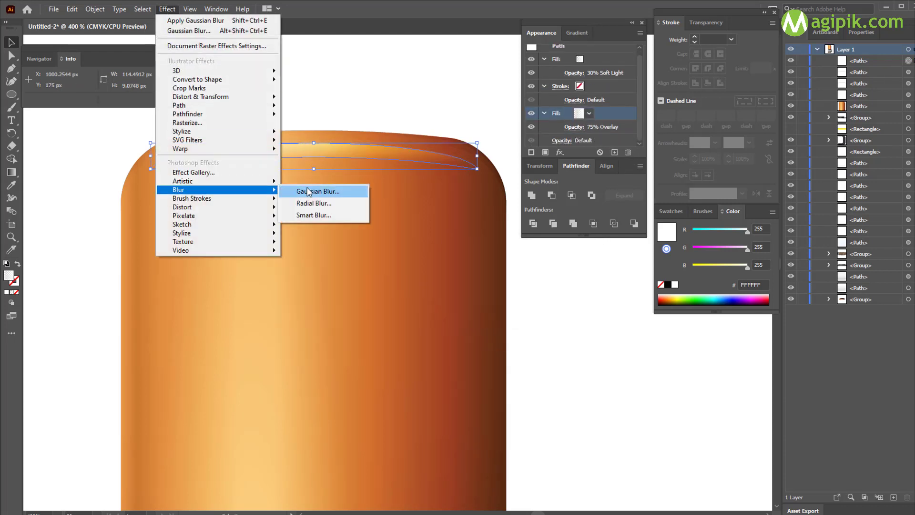
left_click(329, 191)
left_click(505, 297)
left_click(558, 307)
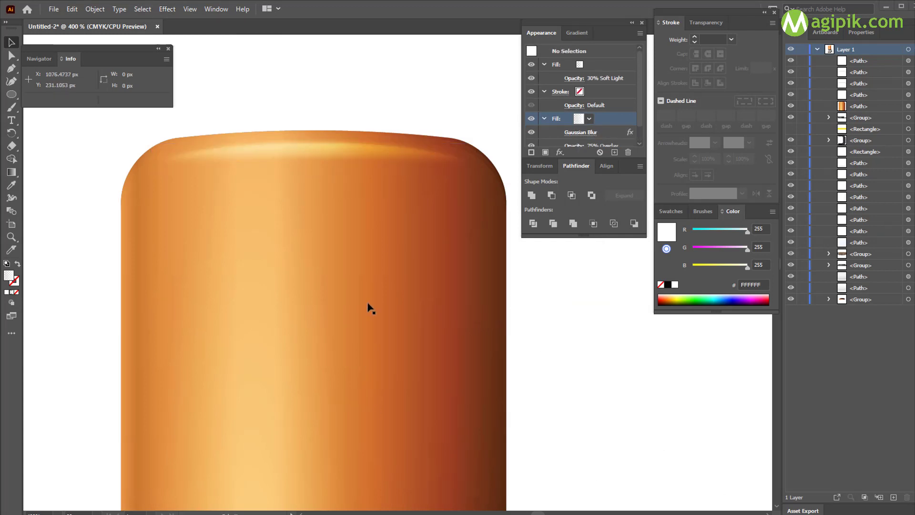
Create a rectangle 135 px wide and 1 px high over the orange body.
scroll(371, 308, "down", 1)
scroll(368, 306, "down", 3)
left_click(15, 98)
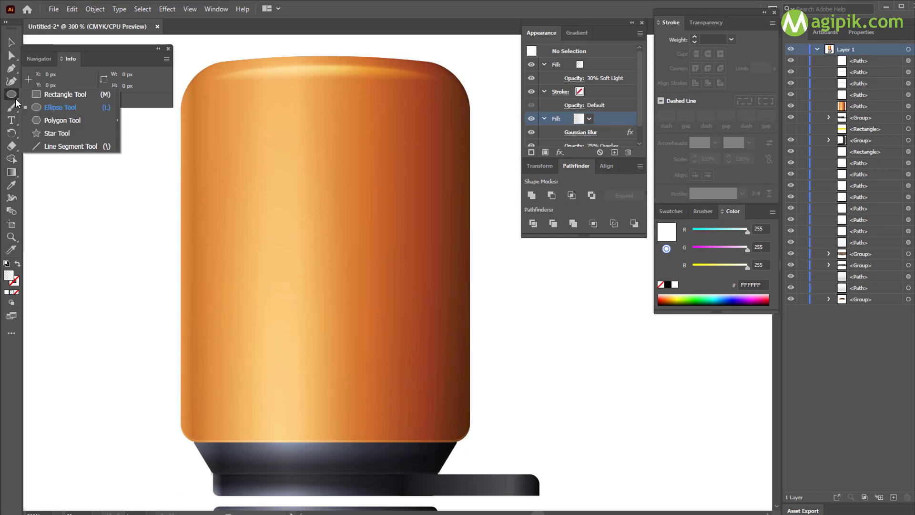
left_click(65, 94)
left_click(425, 293)
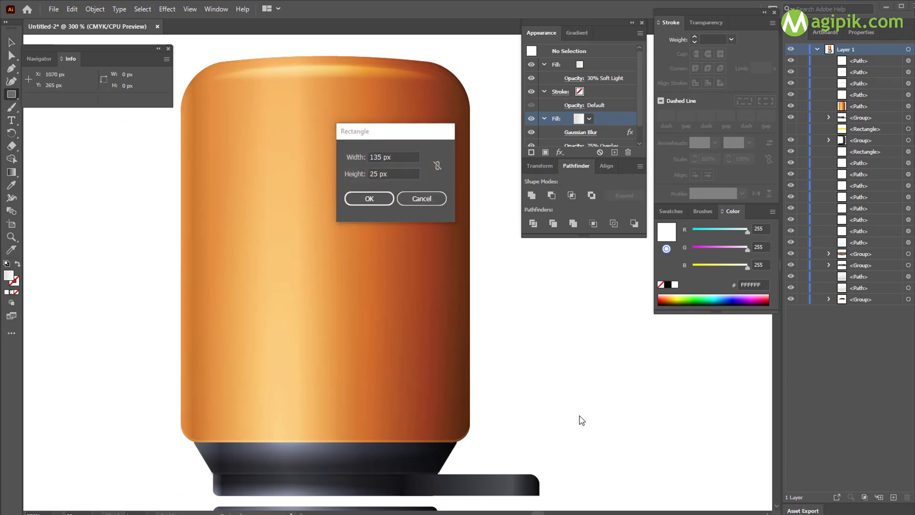
left_click(348, 173)
left_click(381, 199)
key("v")
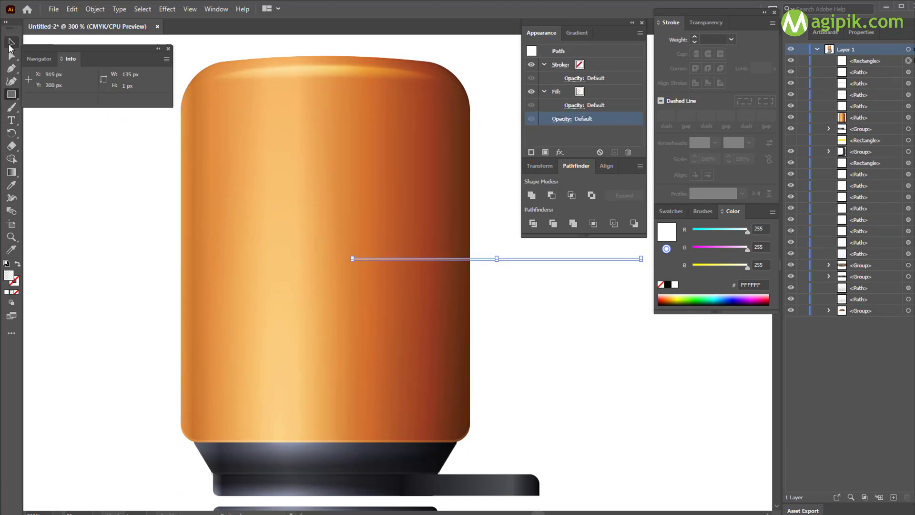
Move the thin rectangle down to just above the orange body's lower edge and centre it horizontally on the body.
left_click(290, 272, "shift")
left_click(603, 168)
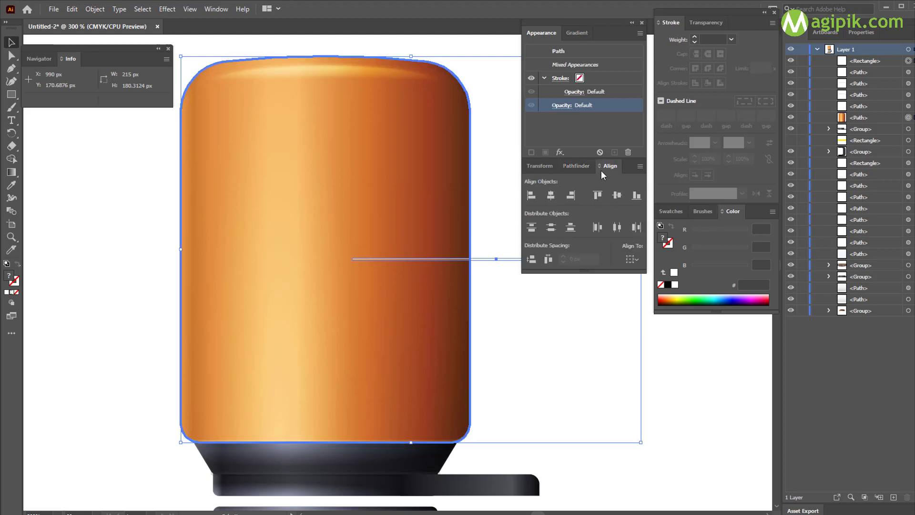
left_click(548, 198)
left_click(405, 264, "shift")
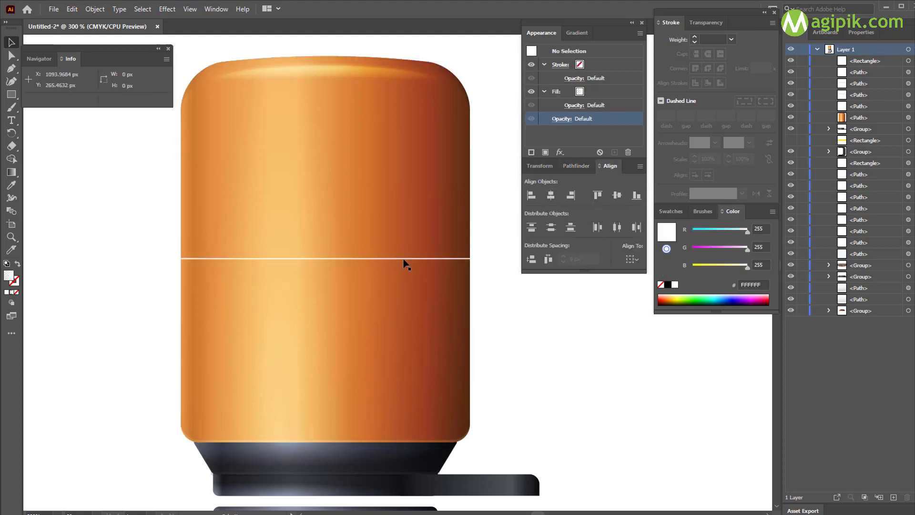
left_click_drag(402, 269, 406, 396)
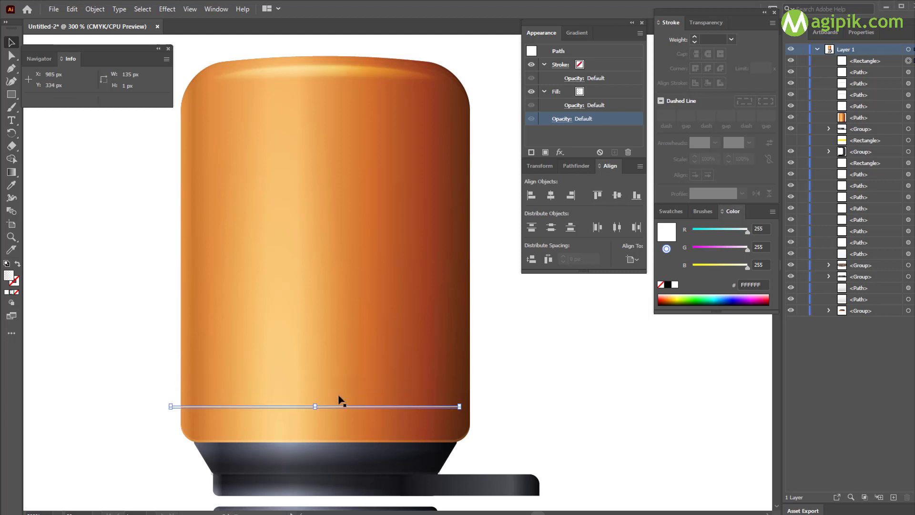
double_click(347, 392)
key("Escape")
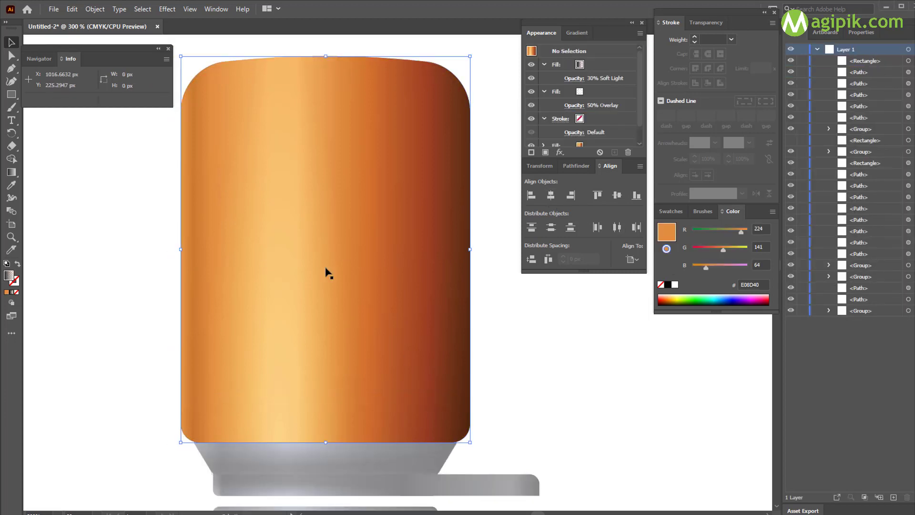
left_click(352, 407)
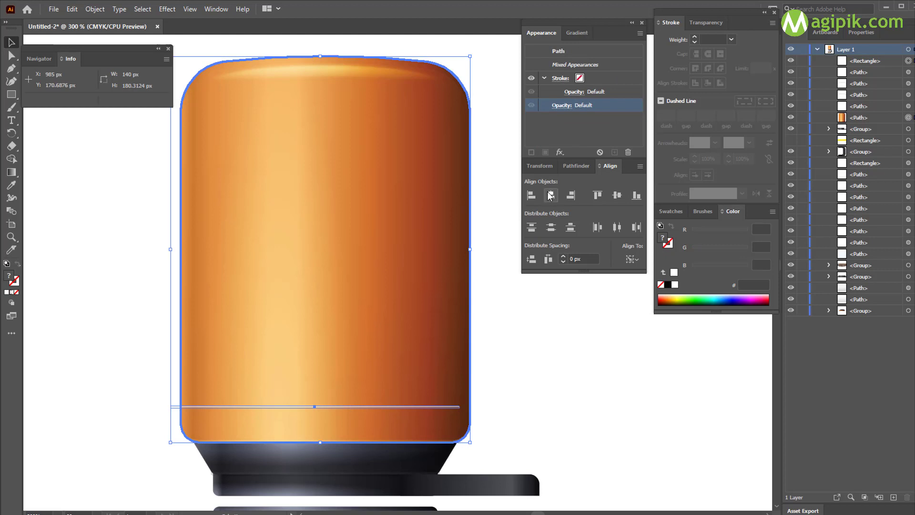
left_click(354, 407)
left_click_drag(385, 407, 395, 408)
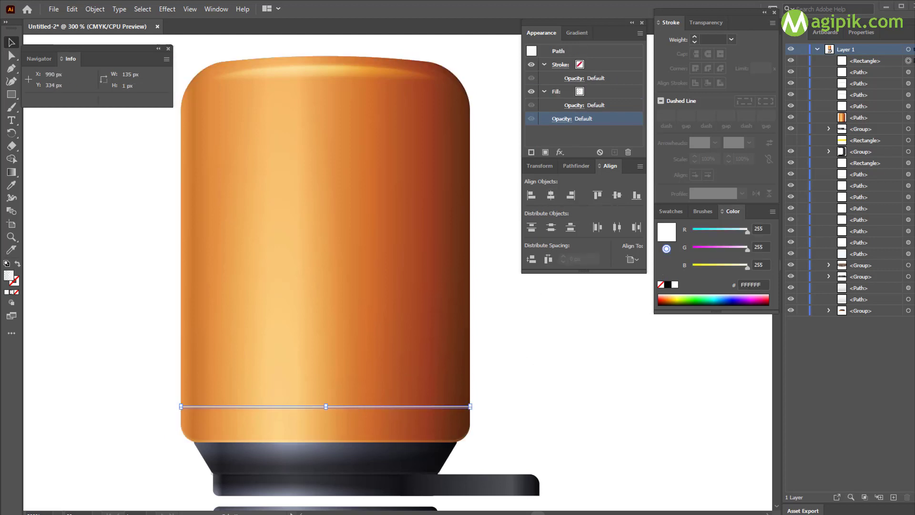
Fill the thin rectangle with black 000000 and set the fill to Soft Light at 50% opacity.
left_click(668, 285)
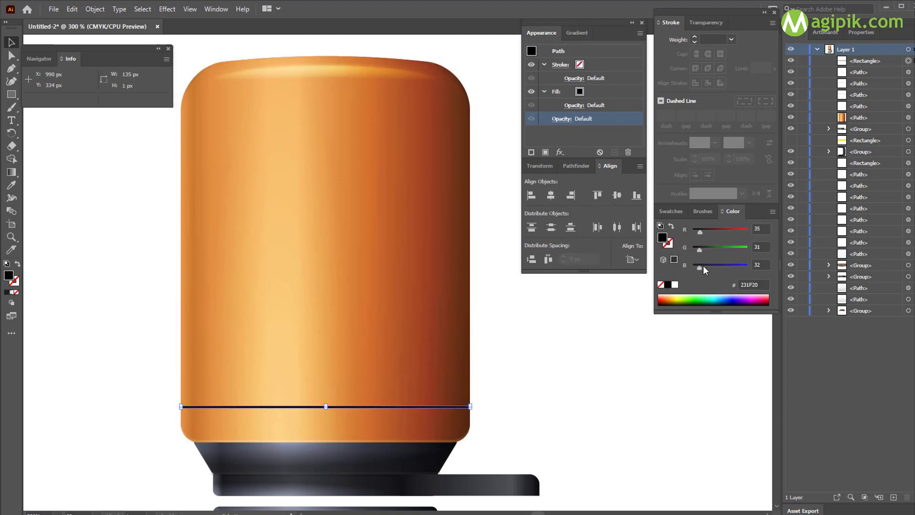
left_click_drag(700, 252, 693, 251, "shift")
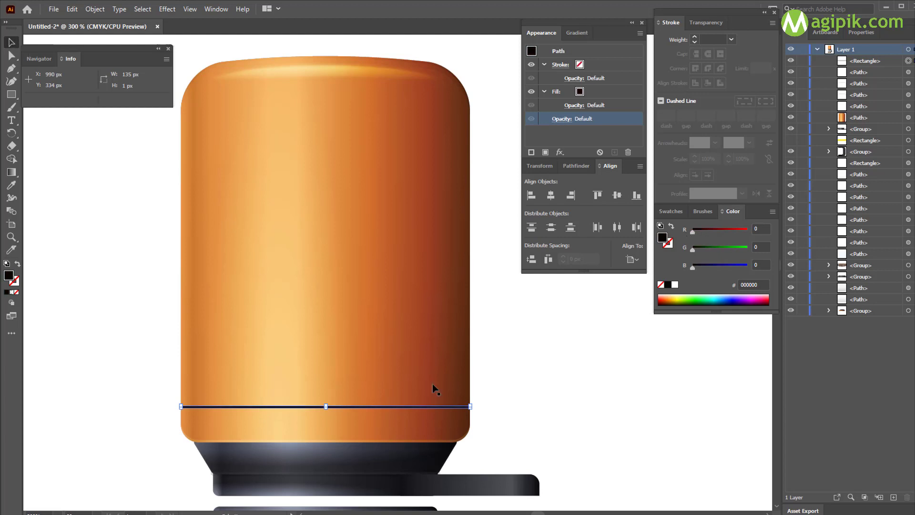
left_click(575, 105)
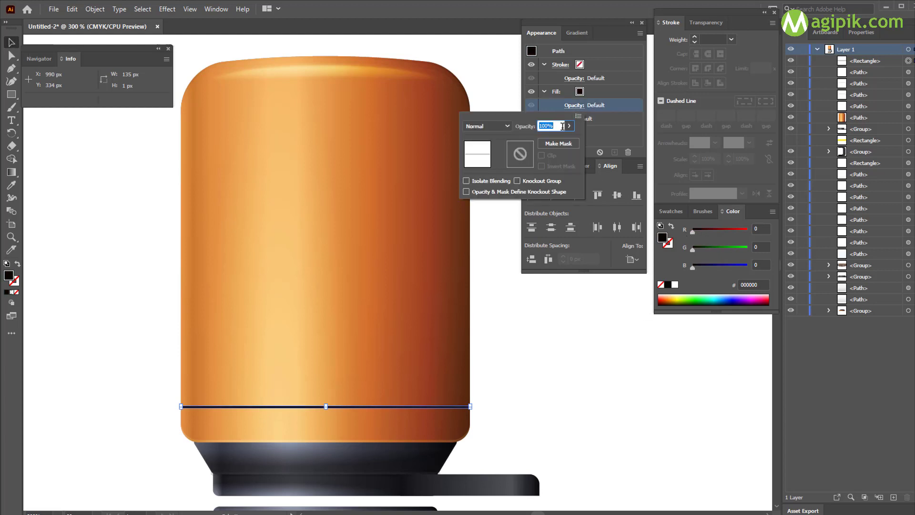
left_click(507, 126)
left_click(482, 231)
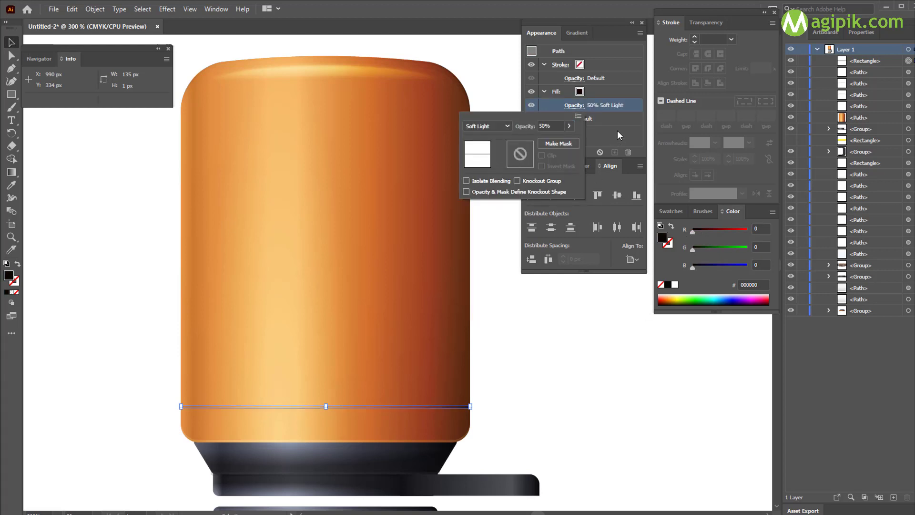
Add a white Drop Shadow to the seam line's fill: Multiply, 100% opacity, X offset 0 px, Y offset 1 px, blur 0.
key("Escape")
left_click(168, 9)
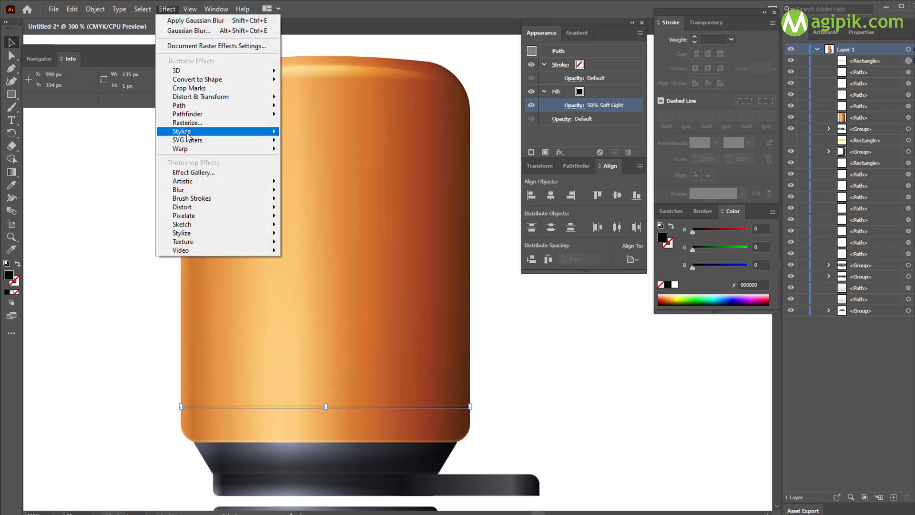
left_click(312, 133)
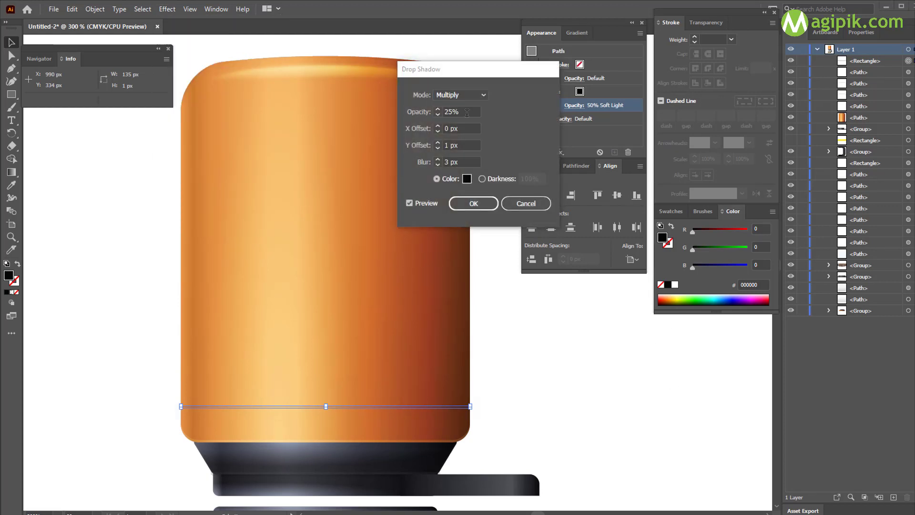
left_click(414, 114)
left_click(467, 180)
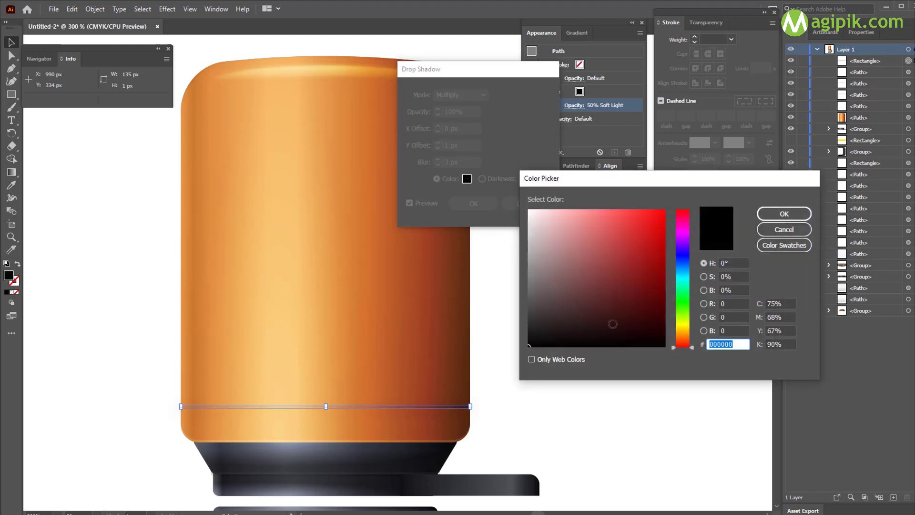
left_click_drag(533, 345, 526, 193)
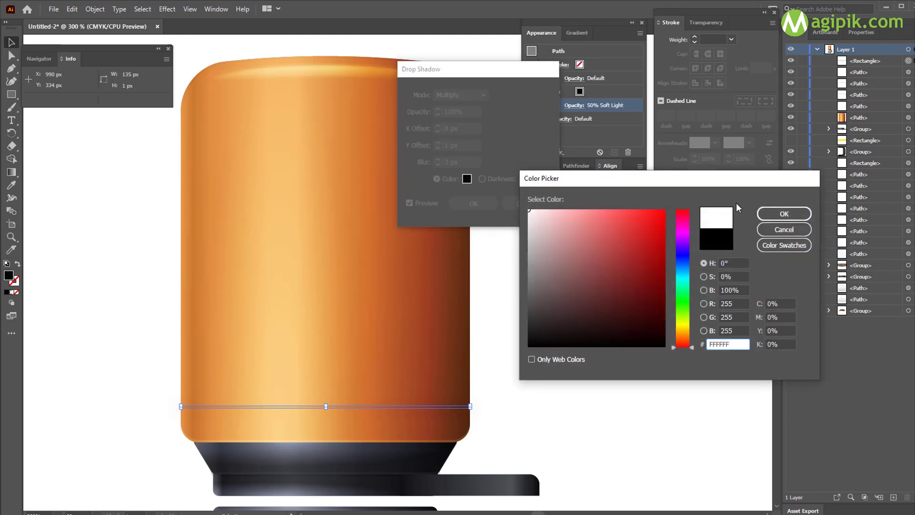
left_click(784, 214)
left_click(424, 162)
type("0")
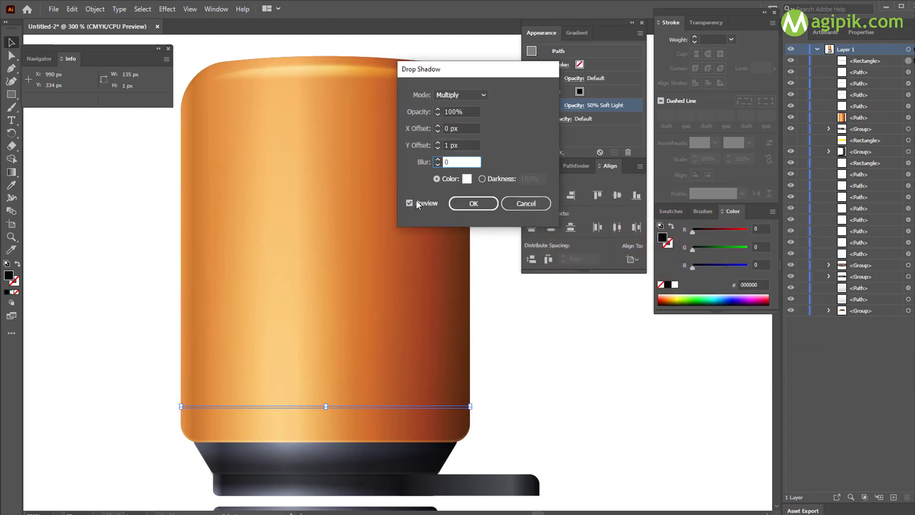
key("Return")
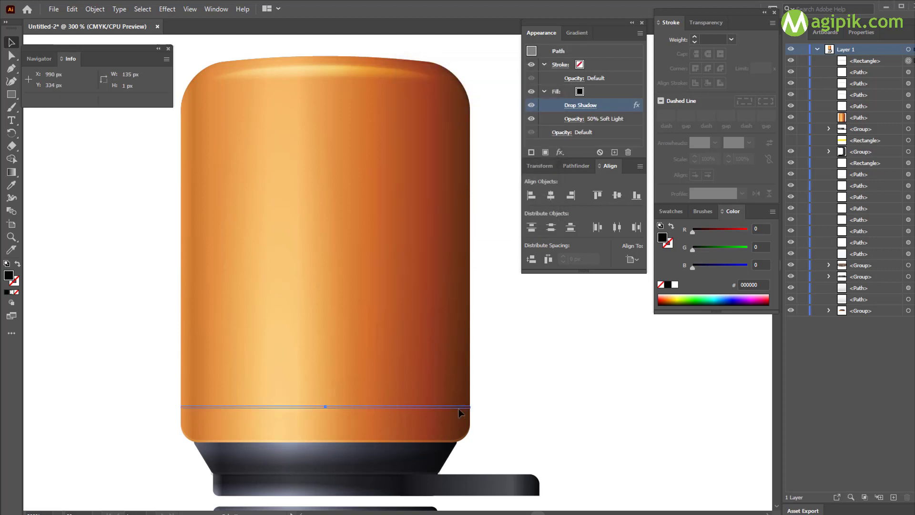
Raise the opacity of the seam line's Soft Light fill to 83%.
left_click(574, 119)
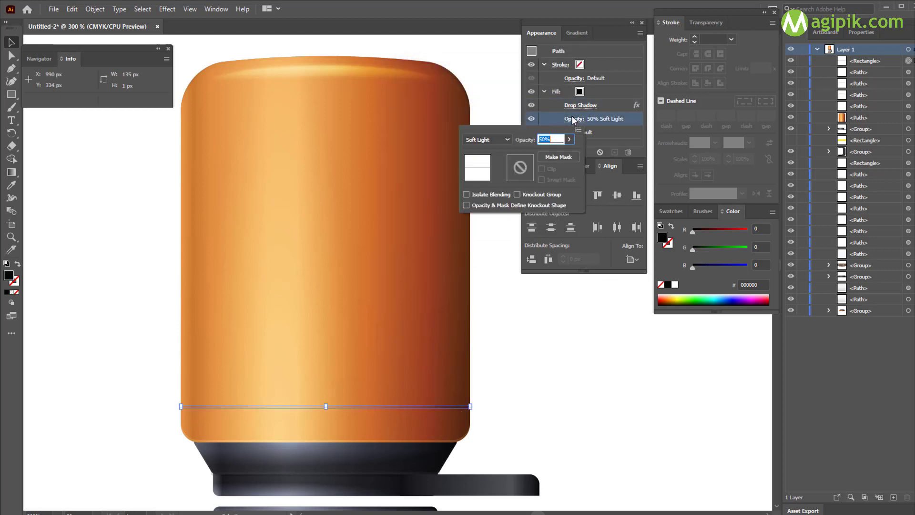
left_click_drag(558, 157, 561, 154)
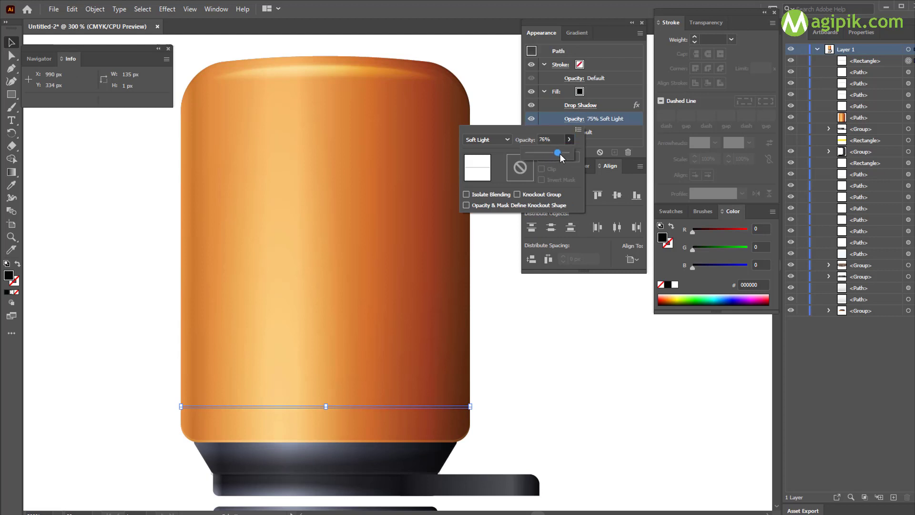
left_click(553, 323)
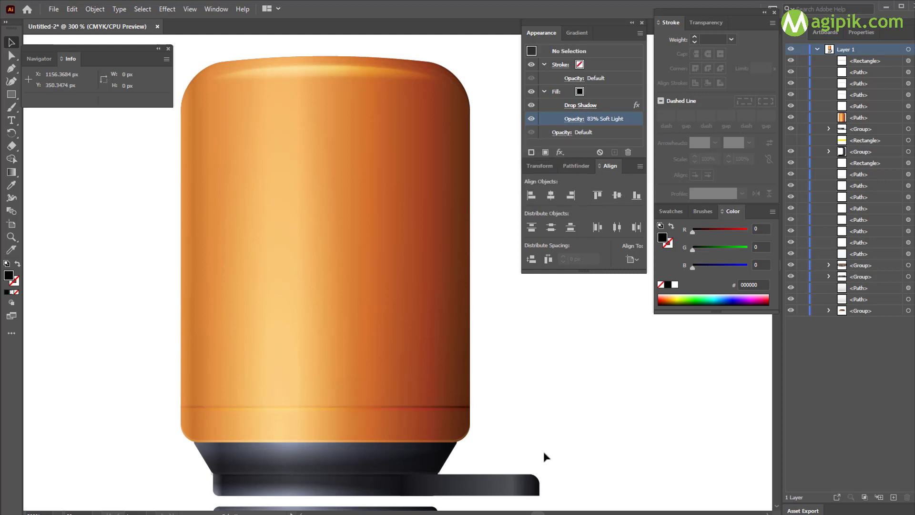
Move the seam line slightly up the orange body and place a copy a few pixels below it as a parallel second line.
left_click(369, 408)
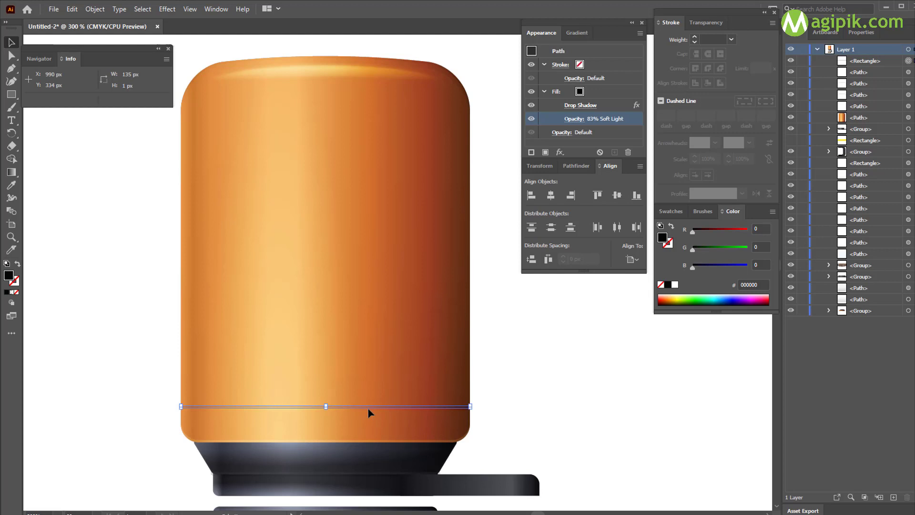
left_click_drag(369, 408, 370, 392)
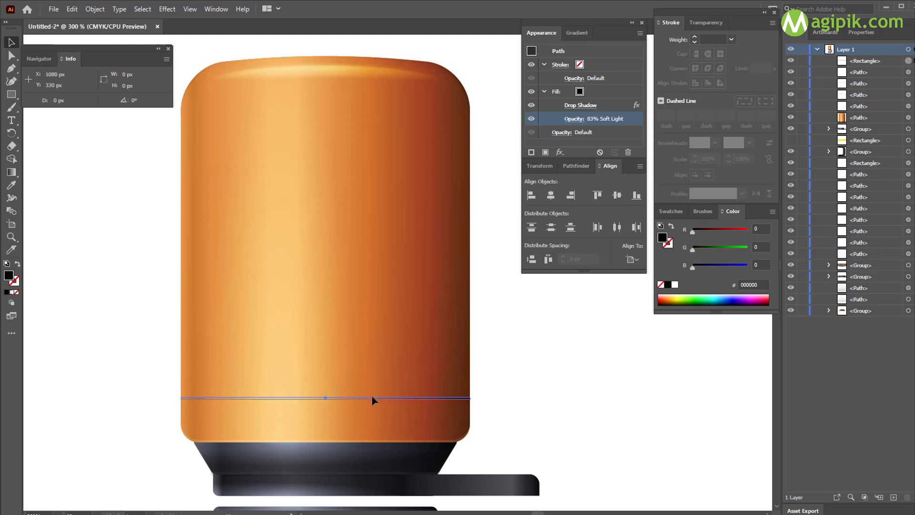
left_click(378, 381, "shift")
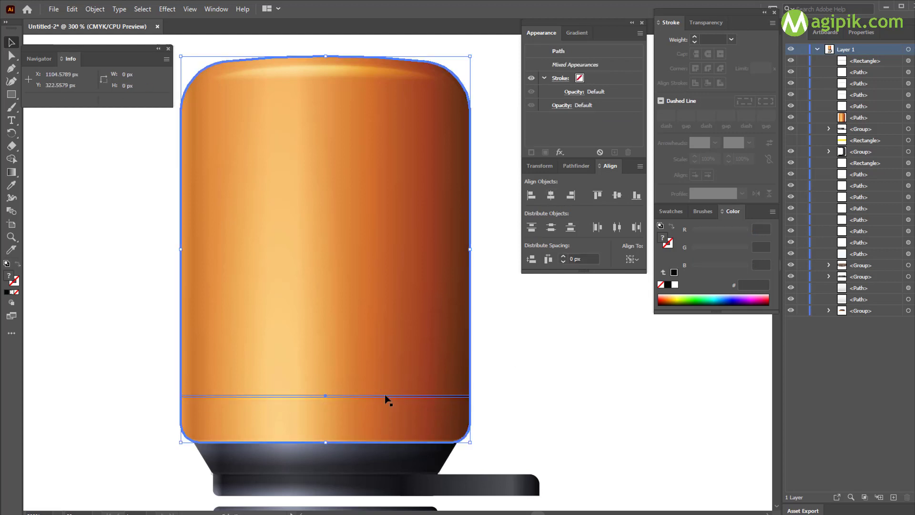
left_click_drag(386, 397, 384, 414)
left_click(386, 365)
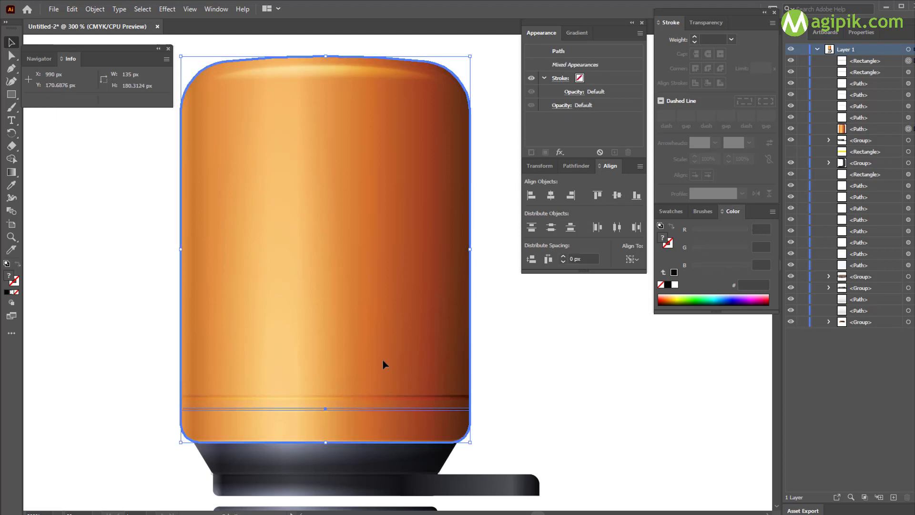
left_click(523, 381)
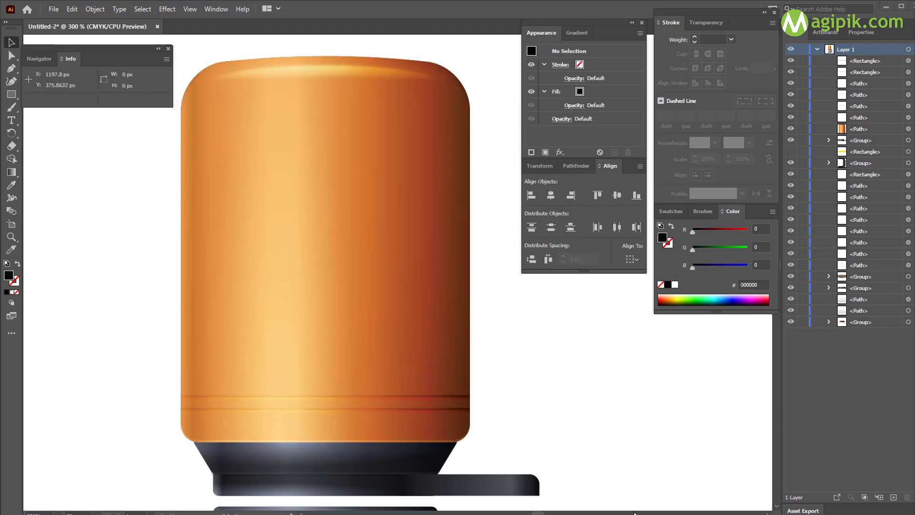
Group the orange body together with its highlights and both seam lines.
scroll(520, 429, "down", 2)
left_click_drag(225, 164, 533, 425)
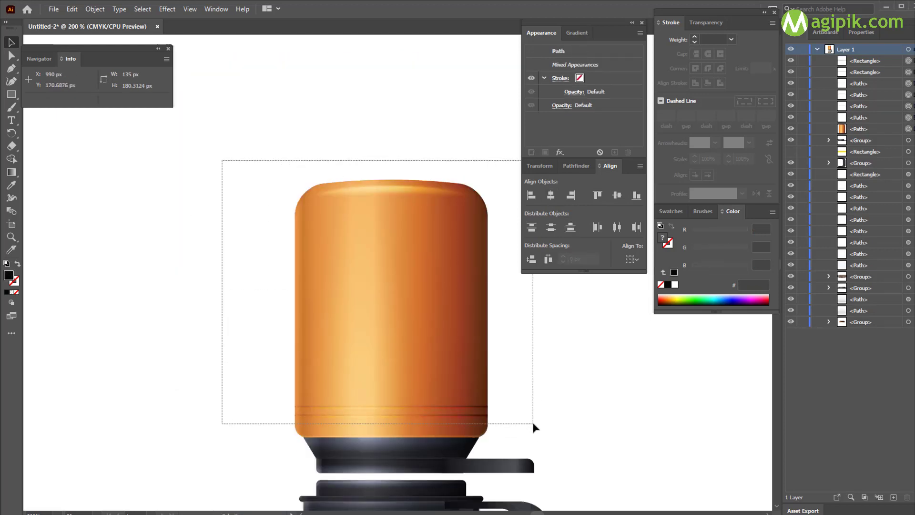
key("ctrl+g")
left_click(533, 417)
Create a rectangle 20 px wide and 15 px high in the empty area beside the orange body.
scroll(477, 381, "down", 2)
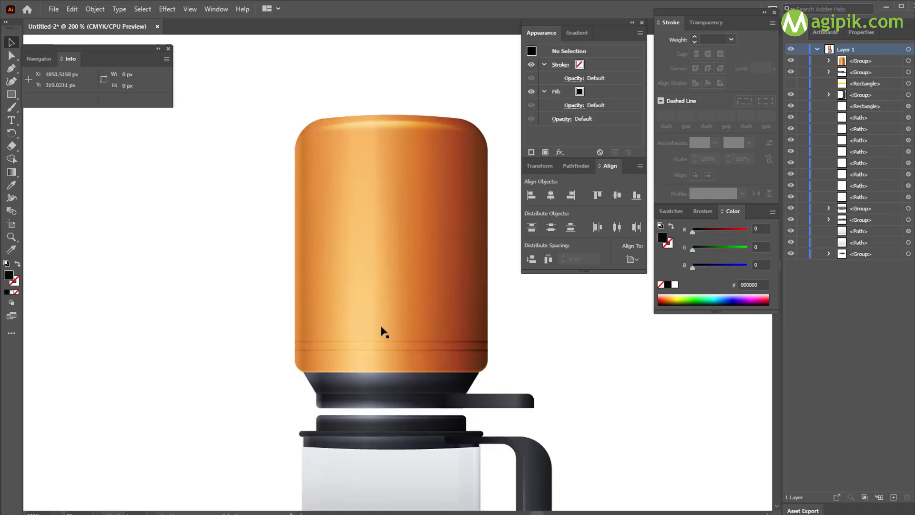
scroll(343, 281, "down", 2)
scroll(342, 281, "left", 2)
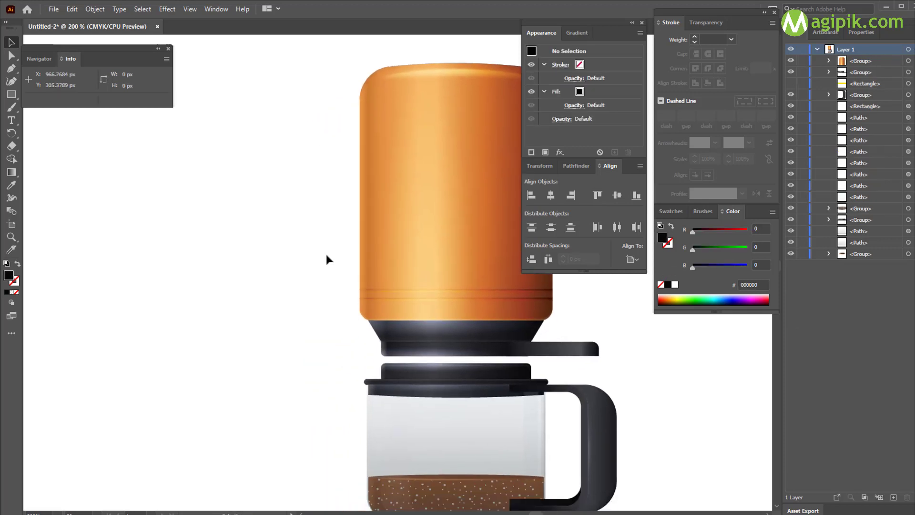
key("m")
left_click(256, 251)
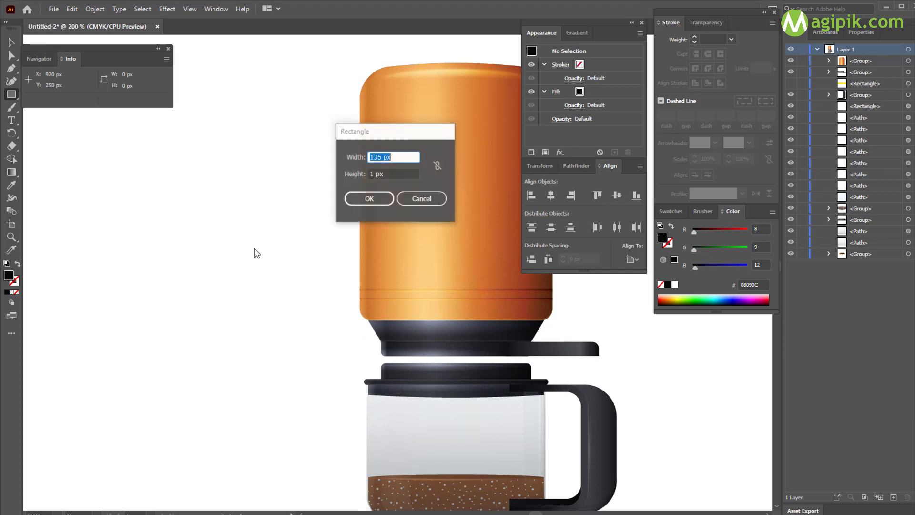
type("20")
key("Tab")
type("15")
left_click(352, 199)
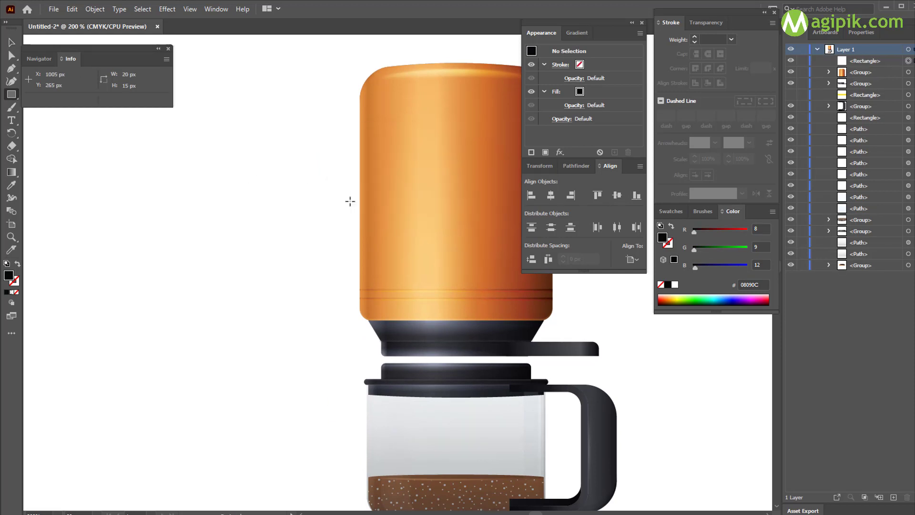
Fill the small rectangle with the orange E89748 swatch and move it so it straddles the body's left edge.
left_click(11, 42)
left_click(670, 211)
left_click(714, 283)
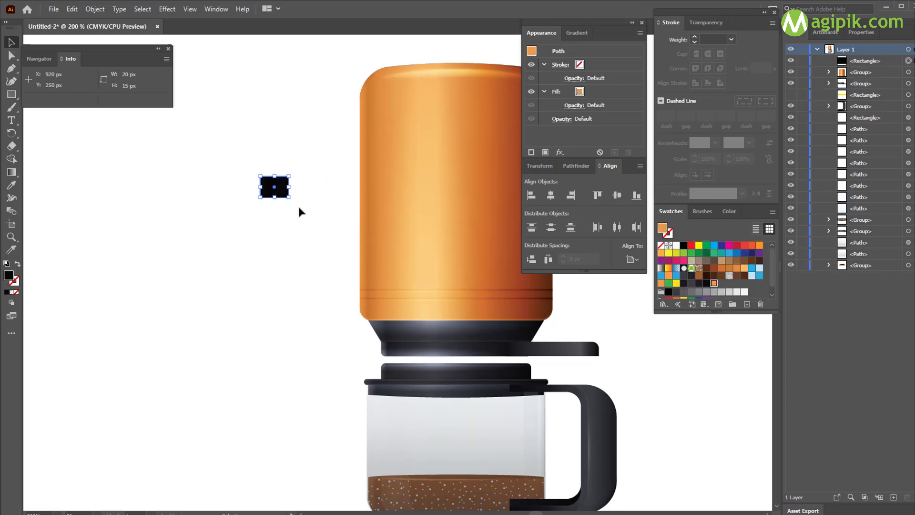
left_click_drag(284, 193, 368, 220)
scroll(360, 223, "up", 1)
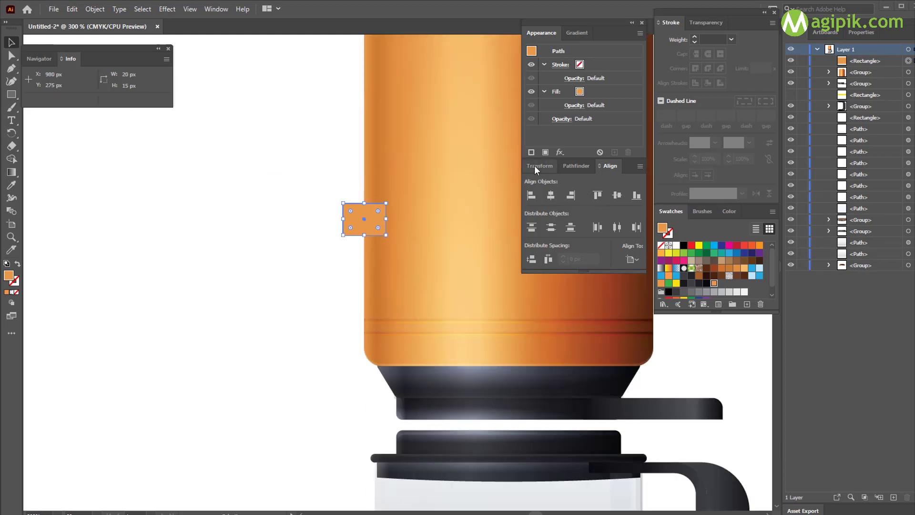
Round all four corners of the small orange rectangle with a 3 px radius.
left_click(539, 166)
left_click_drag(554, 275, 599, 292)
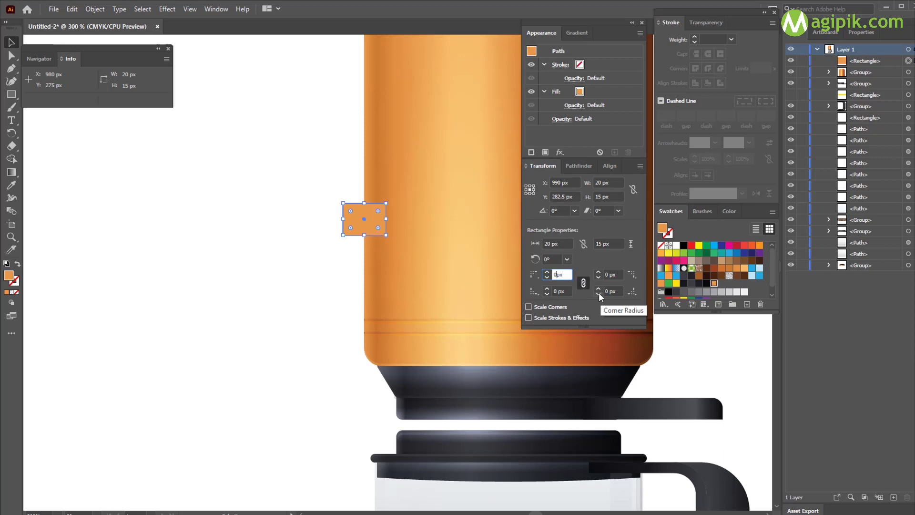
type("3")
key("Return")
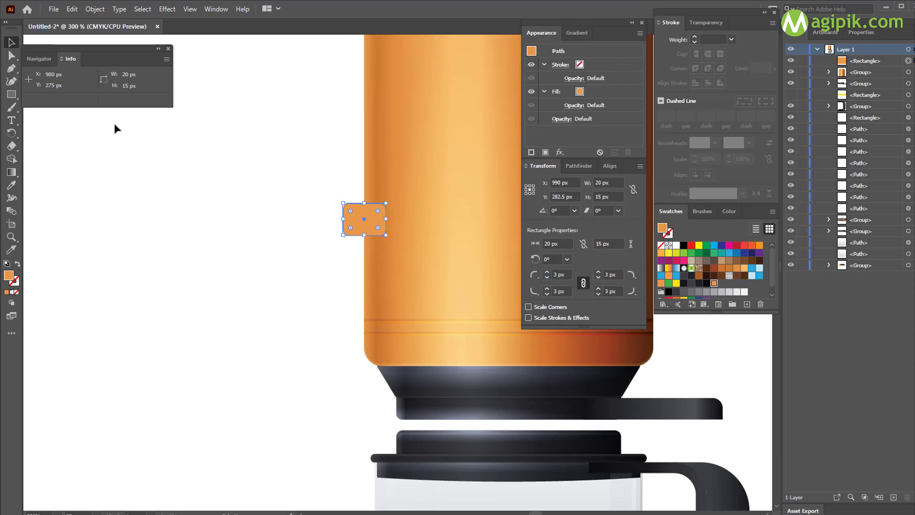
Warp the small rounded rectangle with a vertical Arc Upper at 30% bend and expand its appearance.
left_click(114, 127)
left_click(377, 228)
left_click(167, 9)
mouse_move(200, 148)
left_click(308, 149)
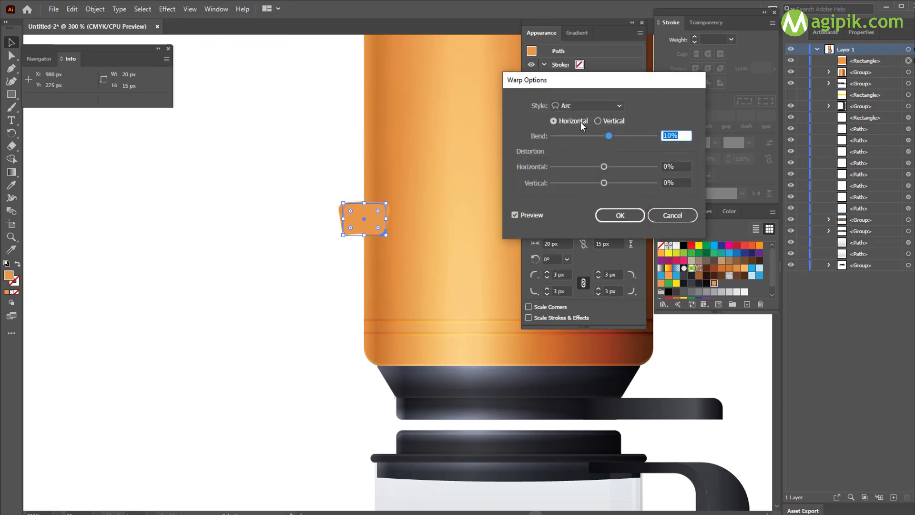
left_click(611, 107)
left_click(562, 138)
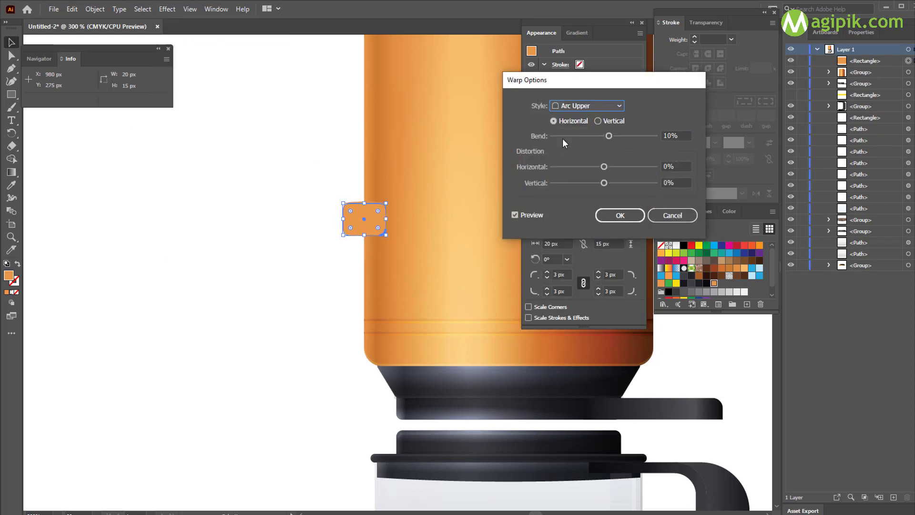
left_click(597, 120)
type("30")
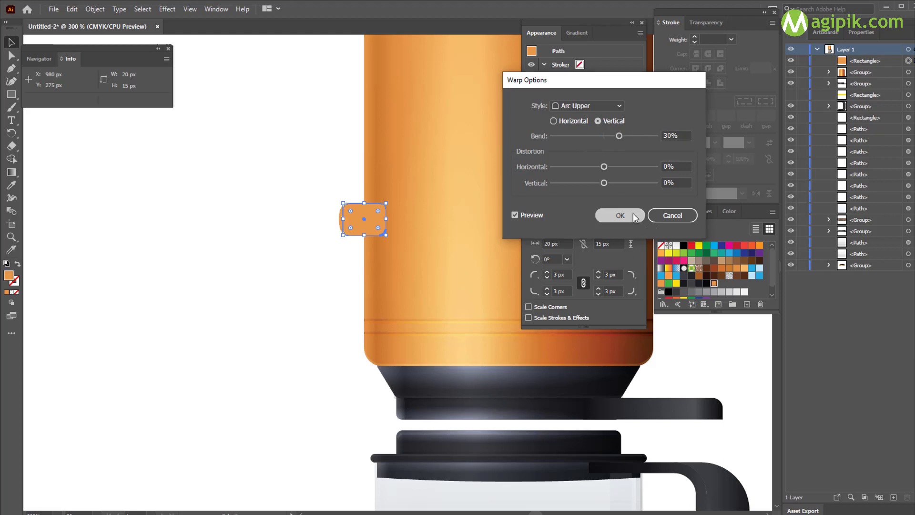
left_click(621, 215)
left_click(95, 9)
left_click(108, 143)
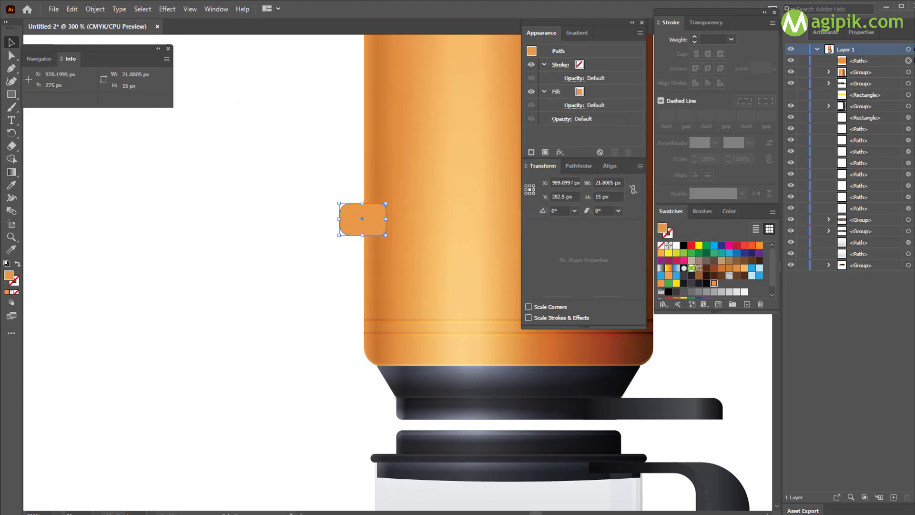
Create a narrow rectangle 5 px wide and 15 px high beside the warped orange shape.
key("m")
left_click(241, 206)
type("5")
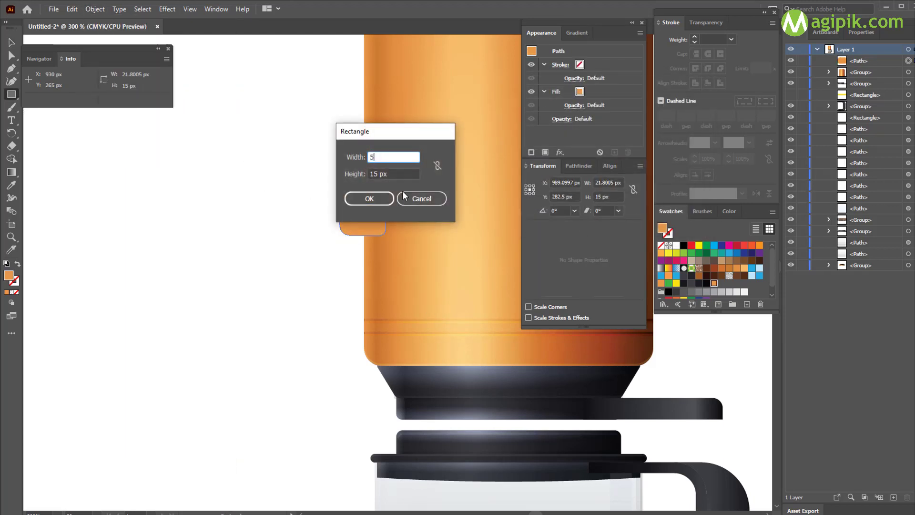
left_click(381, 201)
Align the narrow rectangle with the warped orange shape along their right edges and vertical centres.
key("v")
double_click(365, 218)
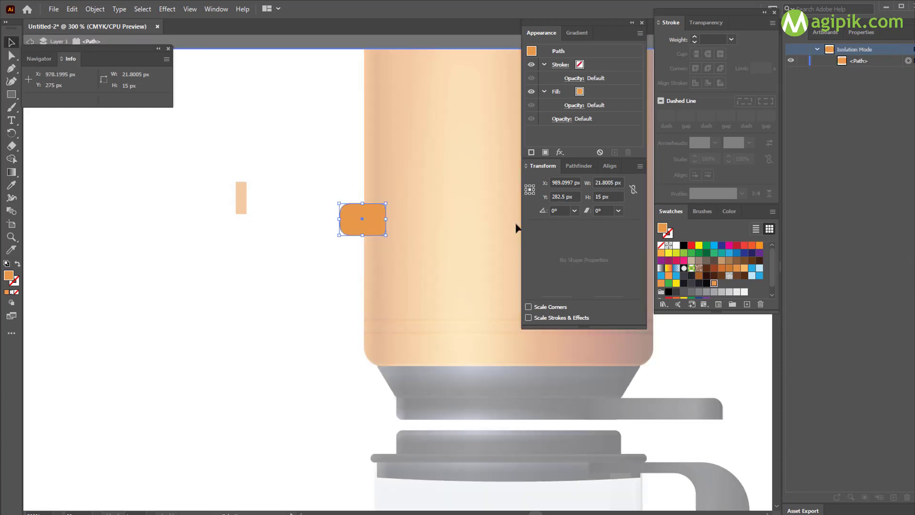
left_click(31, 42)
left_click_drag(210, 151, 256, 218)
left_click(362, 219, "shift")
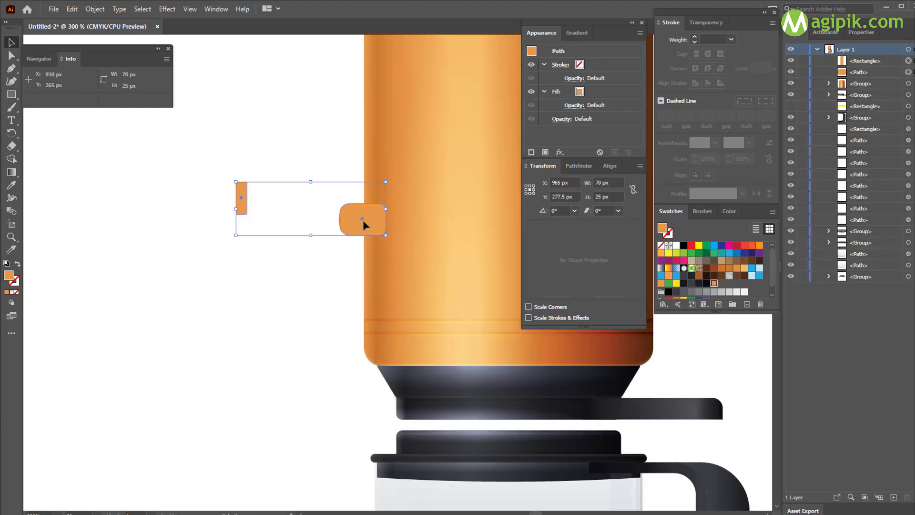
left_click(609, 166)
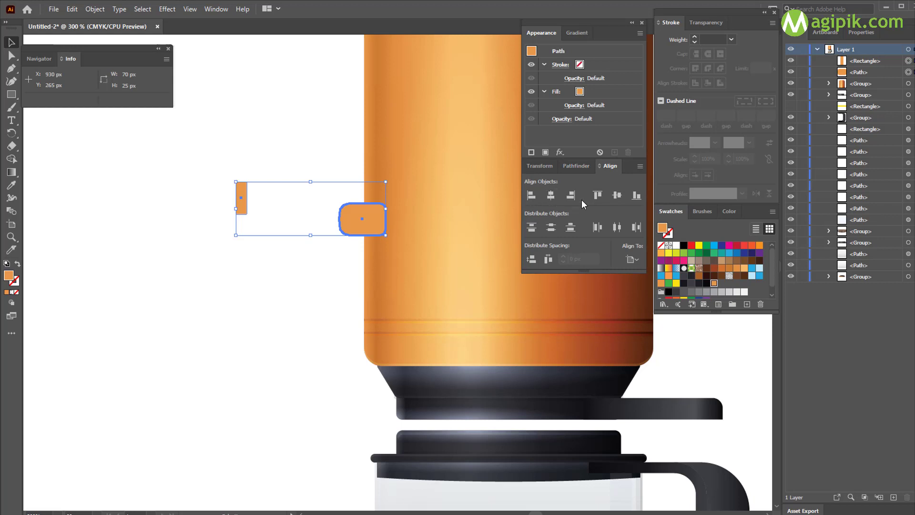
left_click(572, 196)
left_click(617, 196)
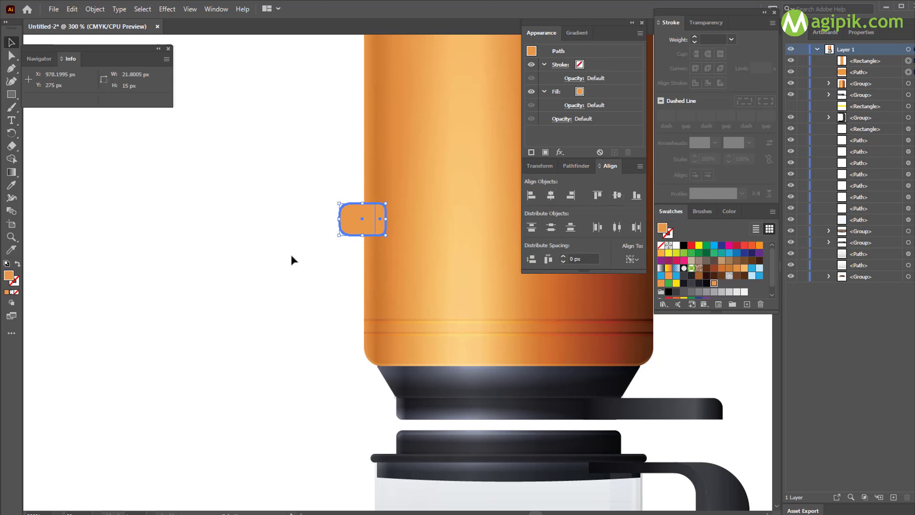
Subtract the narrow rectangle from the warped shape with Minus Front, trimming its right end flat.
left_click(291, 256)
left_click(358, 223)
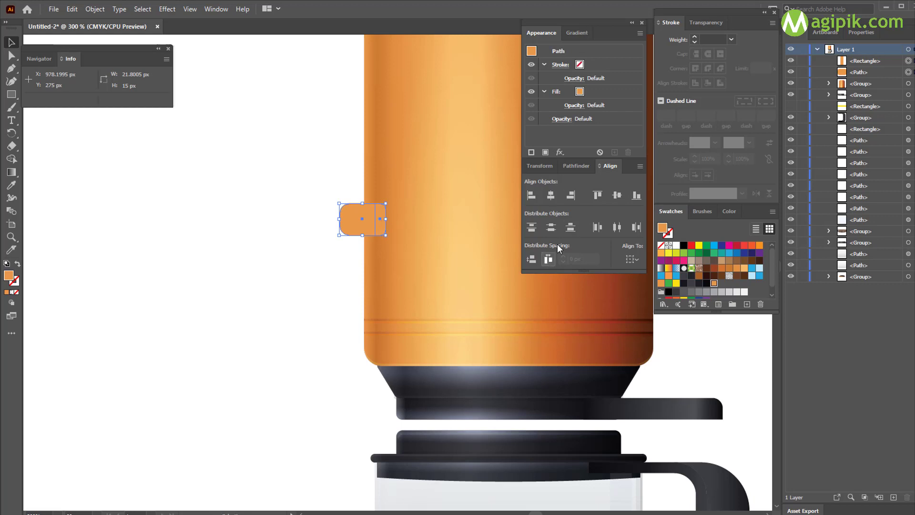
left_click(576, 166)
left_click(552, 196)
Apply a linear gradient to the trimmed tab and set its first stop to 100% opacity at location 0%.
left_click(730, 211)
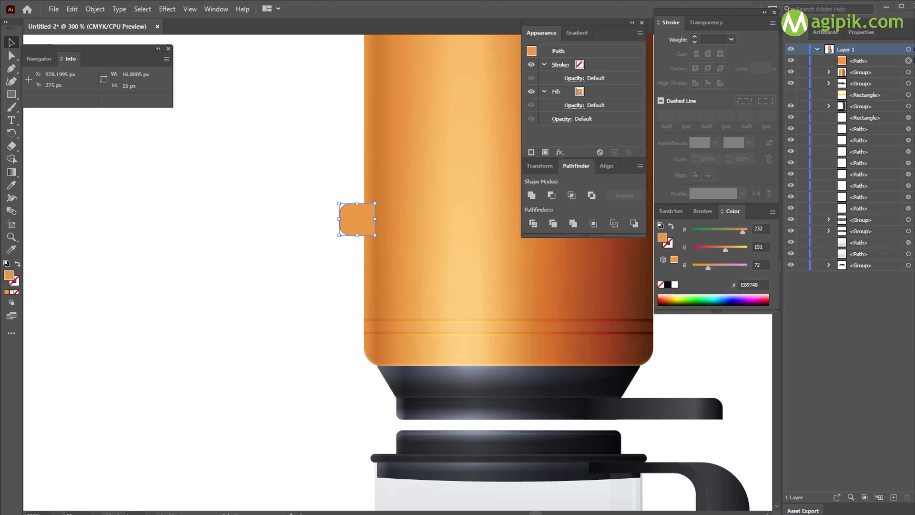
left_click(576, 36)
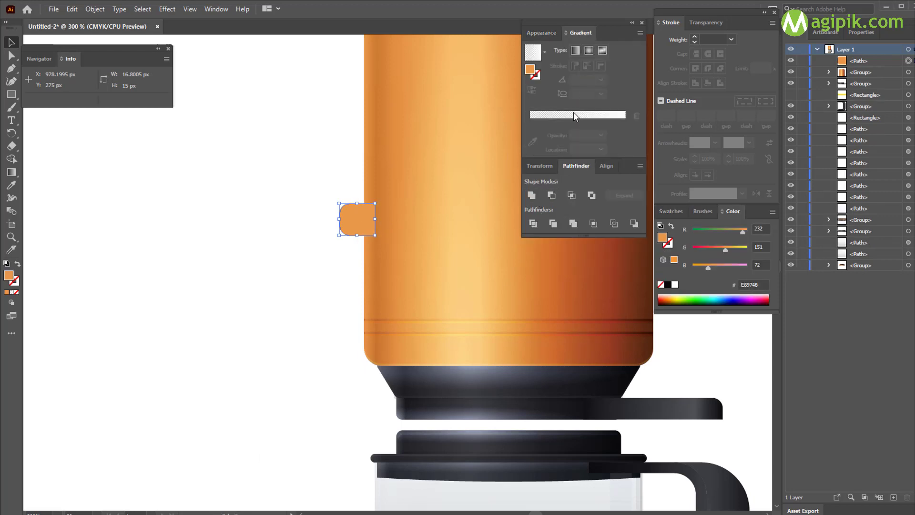
left_click(574, 113)
left_click(603, 149)
left_click(554, 135)
left_click(601, 148)
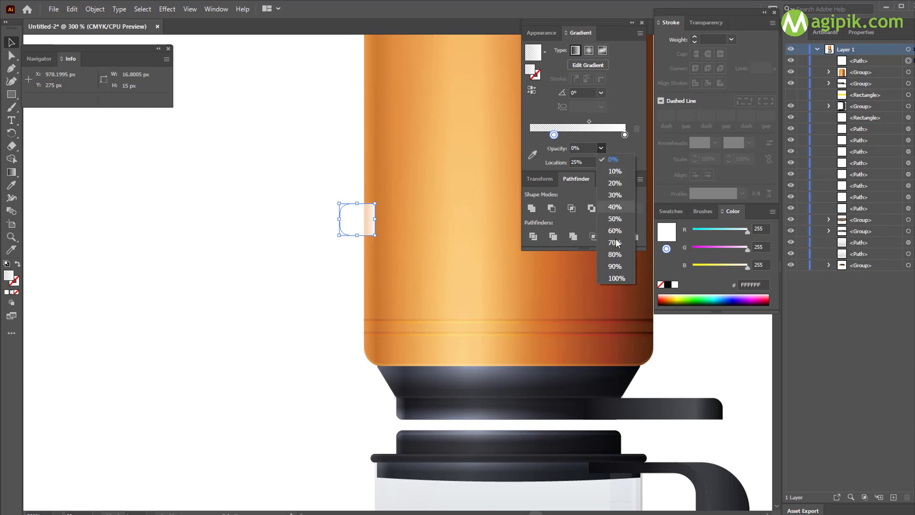
left_click(616, 279)
left_click_drag(554, 135, 530, 135)
Add two intermediate stops to the tab's gradient and colour all four stops with orange swatches from dark to light.
left_click(533, 155)
left_click(671, 212)
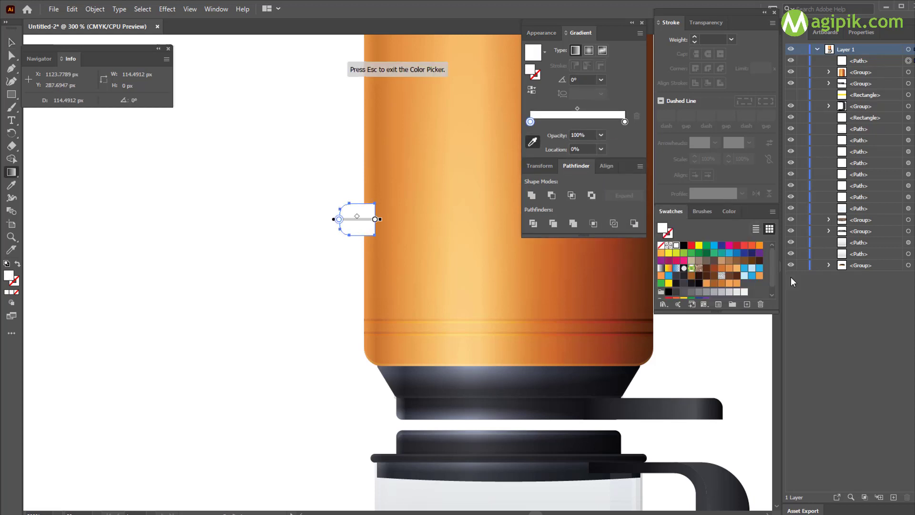
left_click(721, 287)
left_click(722, 285)
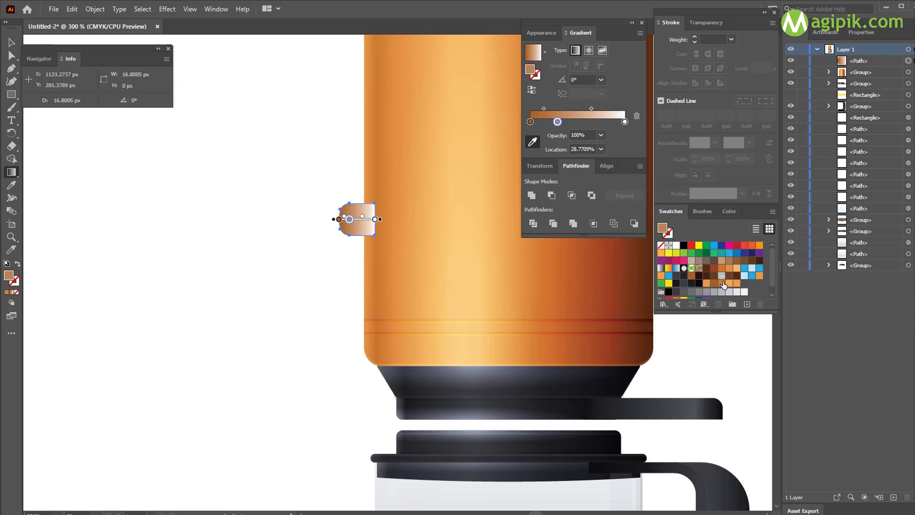
left_click(581, 122)
left_click(730, 285)
left_click(625, 122)
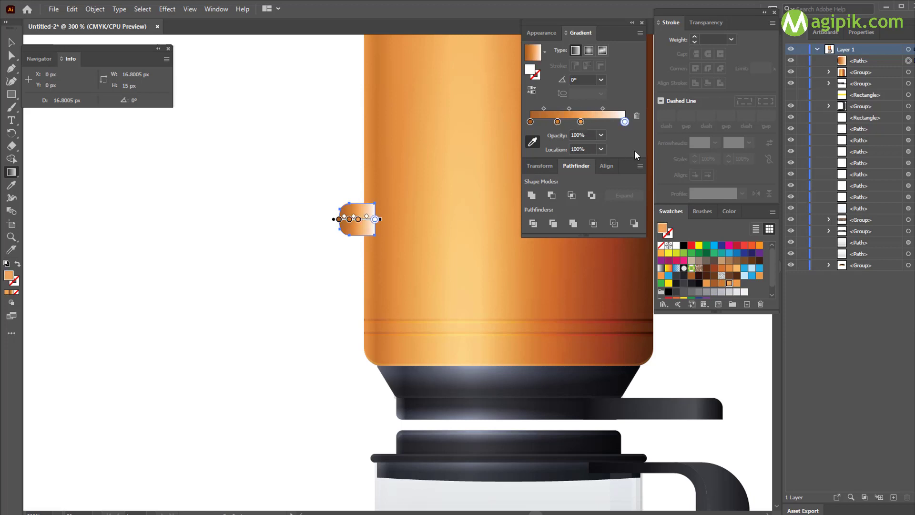
left_click(737, 283)
Move the second gradient stop to location 40% and the third stop to 90%.
left_click(558, 122)
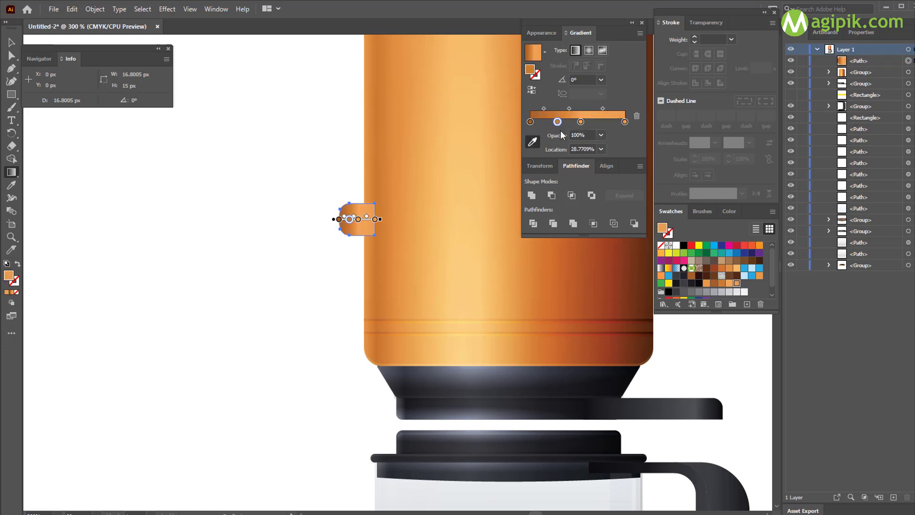
left_click(579, 149)
type("40")
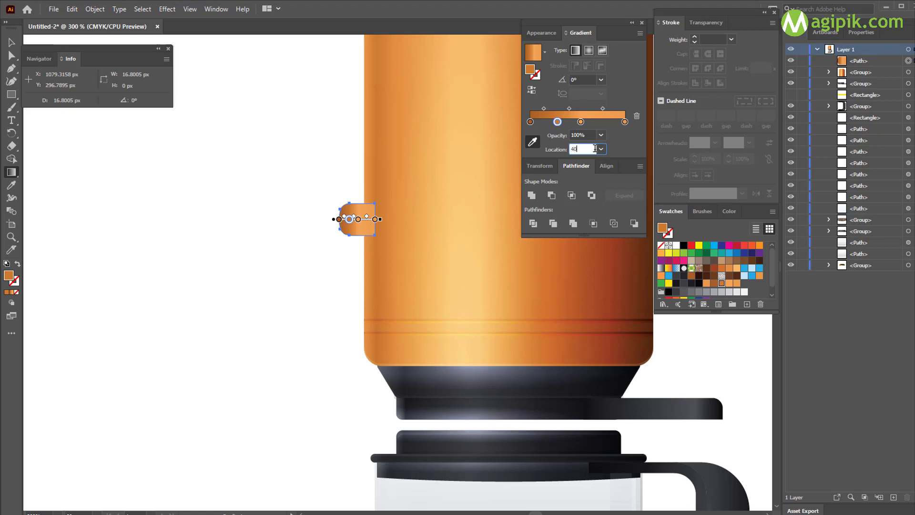
key("Return")
left_click(581, 122)
double_click(586, 149)
type("90")
key("Return")
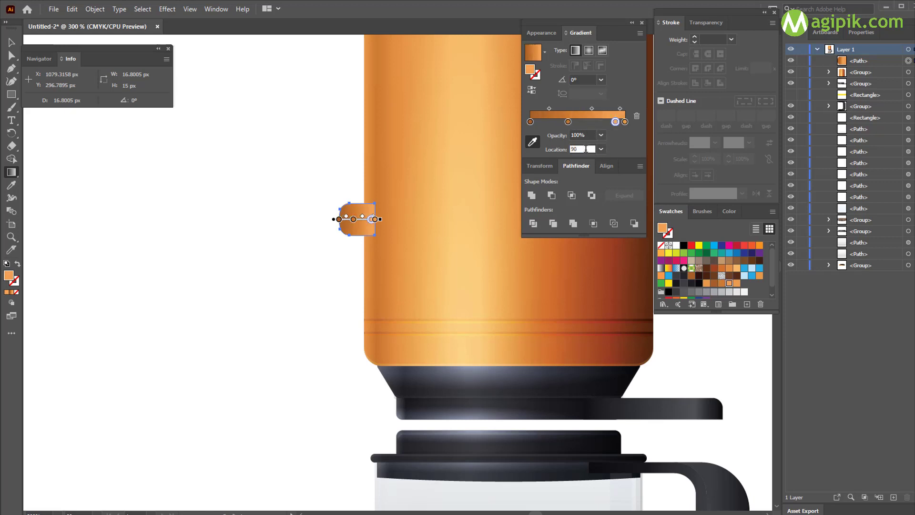
left_click(12, 42)
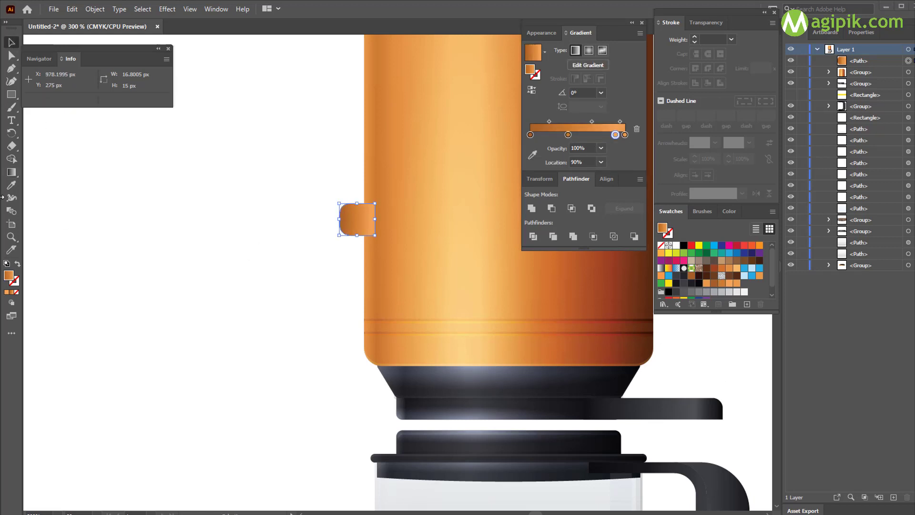
Set the angle of the tab's gradient to 90°.
left_click(12, 172)
double_click(586, 80)
type("90")
key("Return")
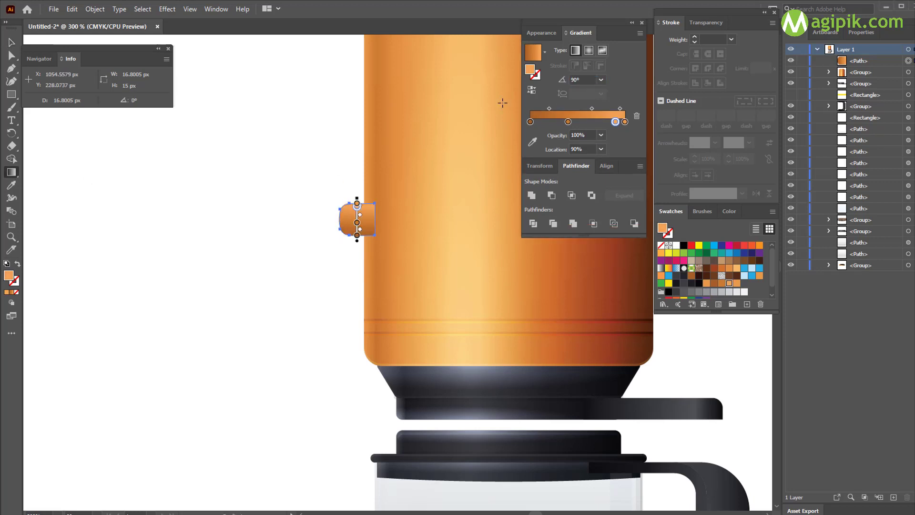
left_click(12, 42)
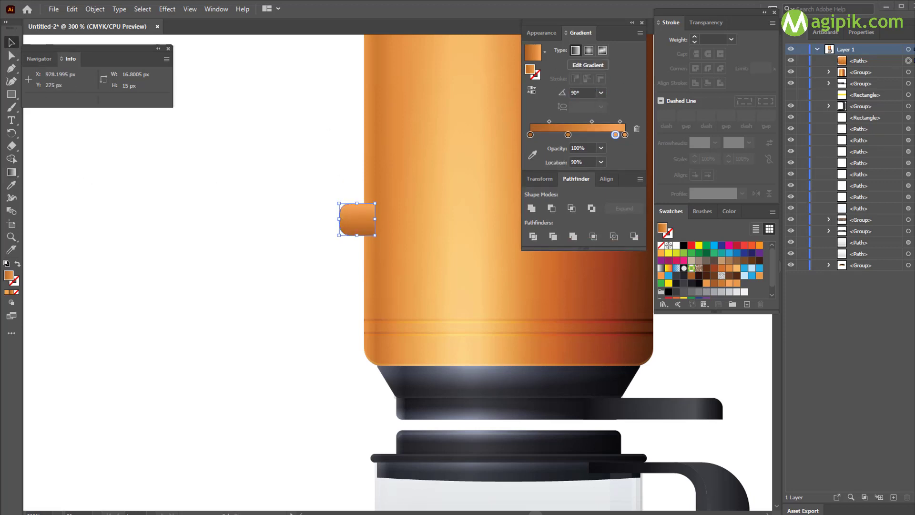
Create an inset copy of the tab with Offset Path at -1 px.
left_click(167, 9)
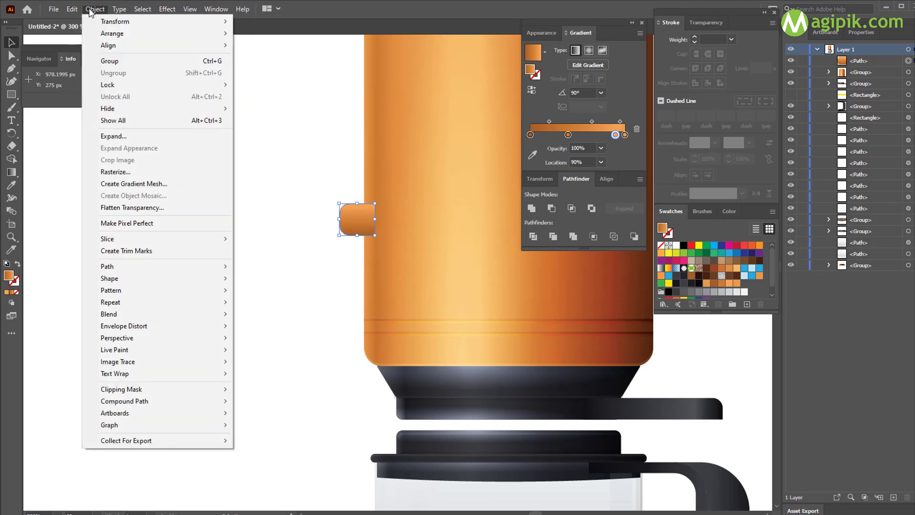
mouse_move(130, 271)
left_click(290, 307)
type("-1")
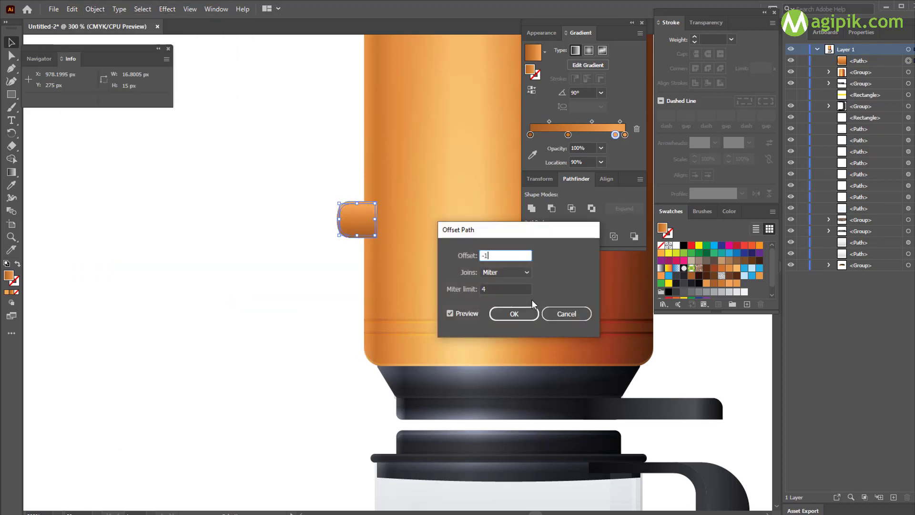
key("Return")
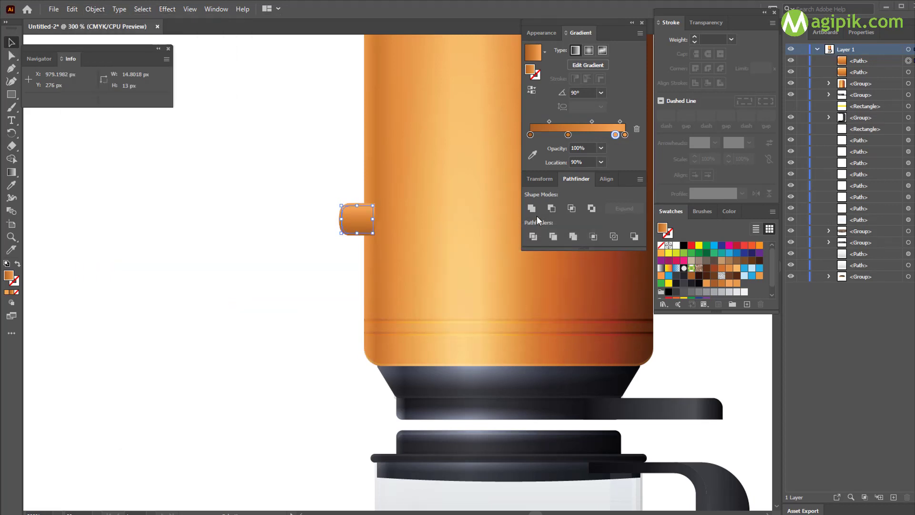
Duplicate the inset shape in place and move one copy 1 px to the right and 1 px down.
key("ctrl+c")
key("ctrl+f")
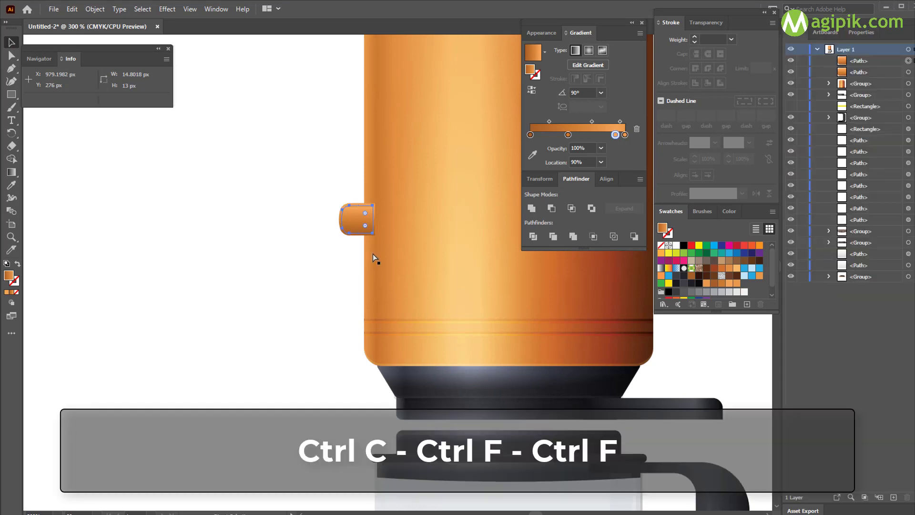
left_click(861, 32)
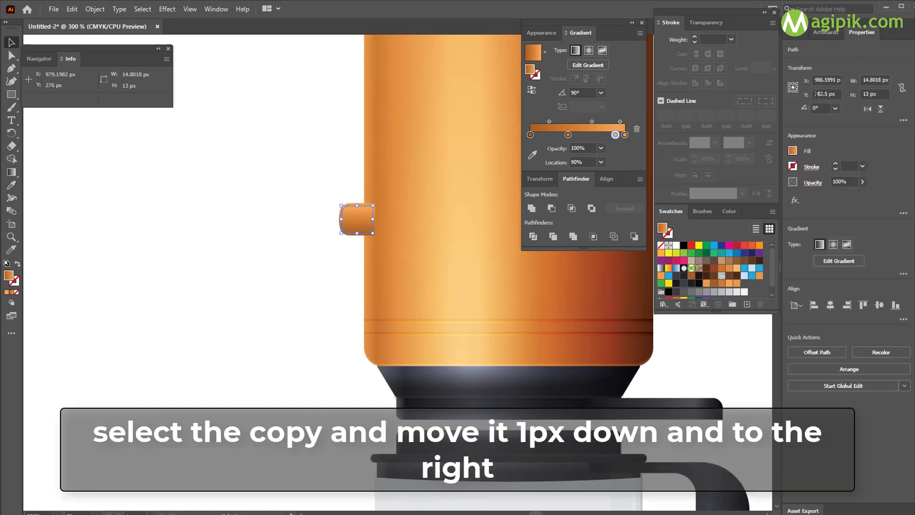
left_click(820, 79)
key("Tab")
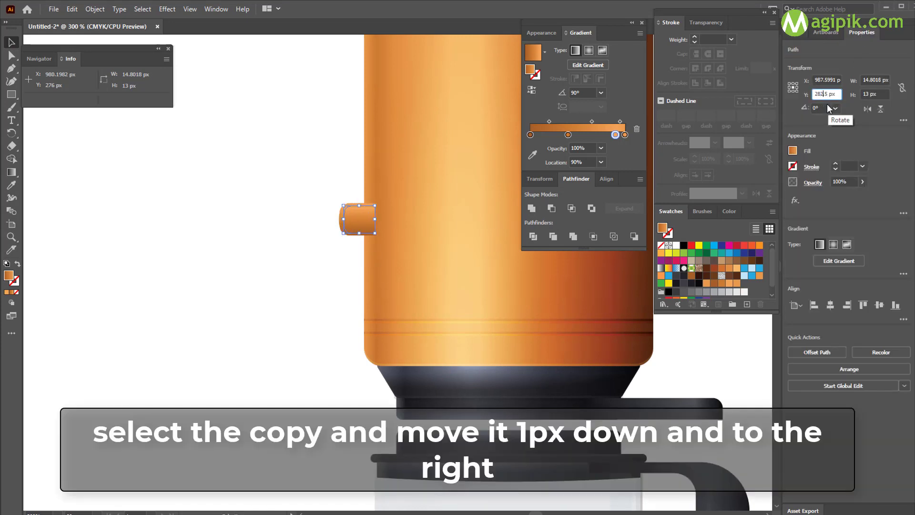
type("3")
left_click(821, 133)
Subtract the shifted copy from the inset shape beneath with Minus Front, leaving a thin highlight sliver.
left_click(799, 34)
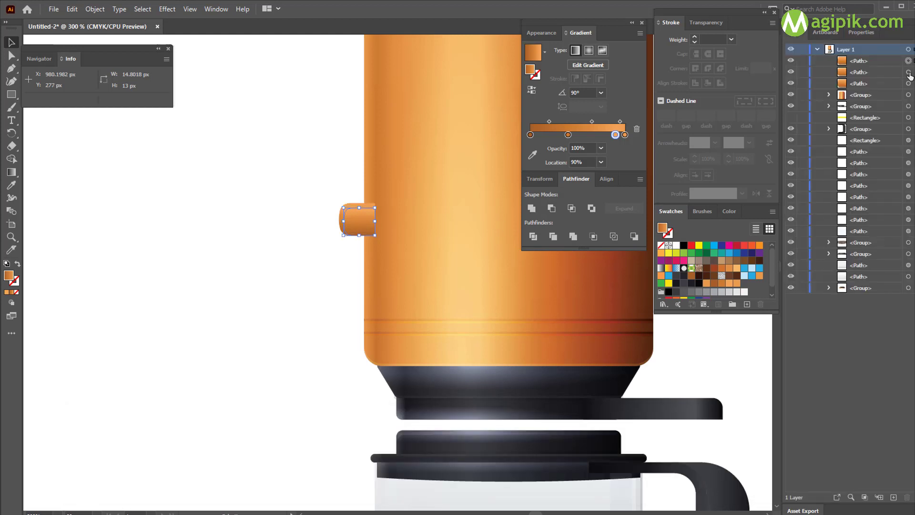
left_click(909, 72, "shift")
left_click(551, 196)
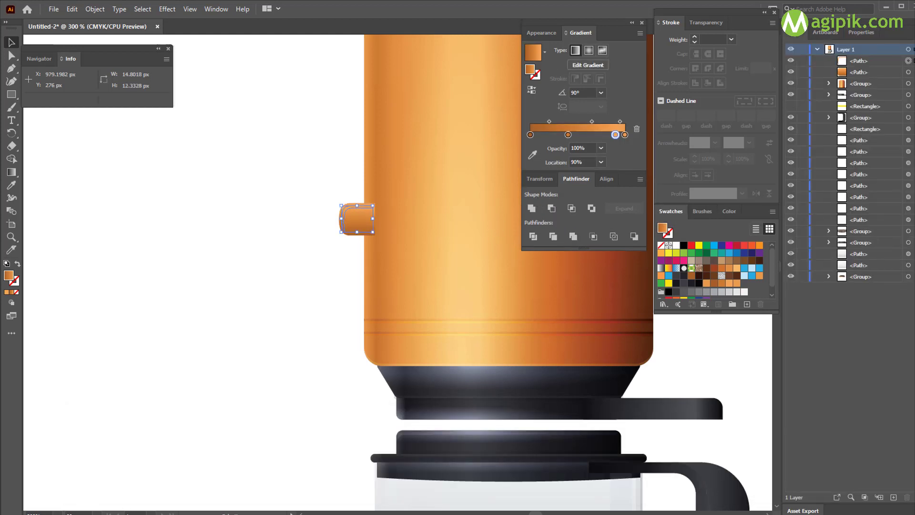
Remove the middle stops from the highlight's gradient, colour its first stop white, and set the angle to 0°.
scroll(332, 254, "up", 2)
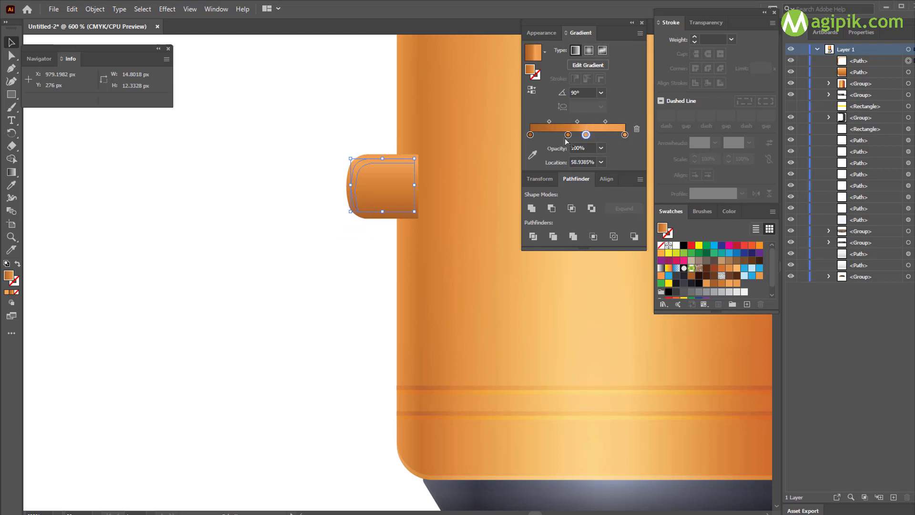
left_click_drag(568, 135, 568, 158)
left_click(530, 135)
left_click(677, 245)
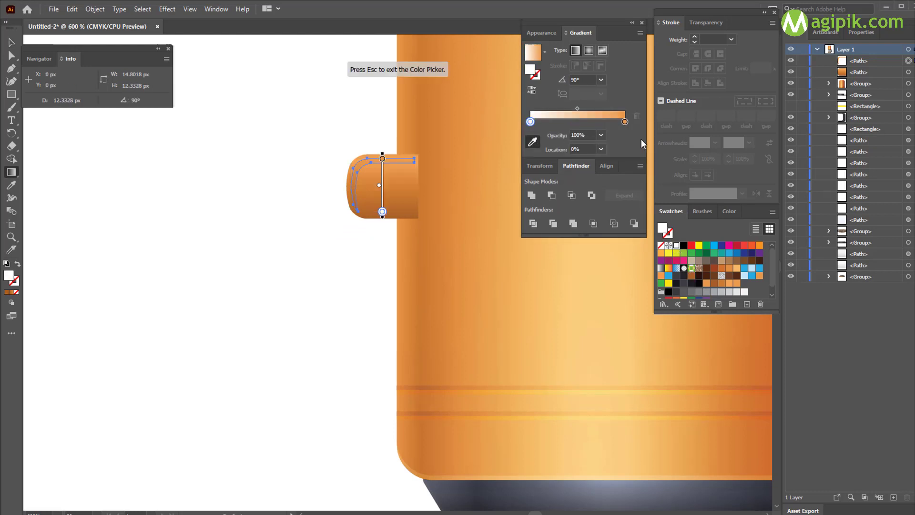
left_click(560, 77)
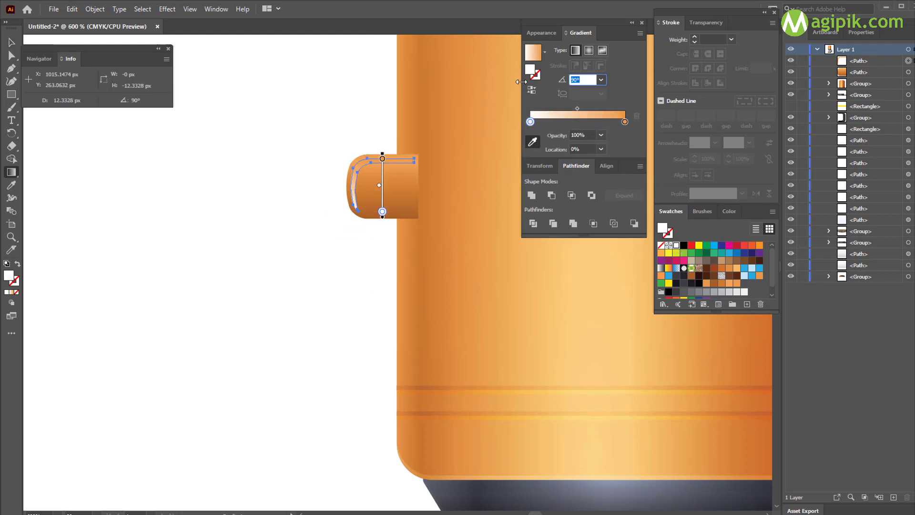
type("0")
key("Return")
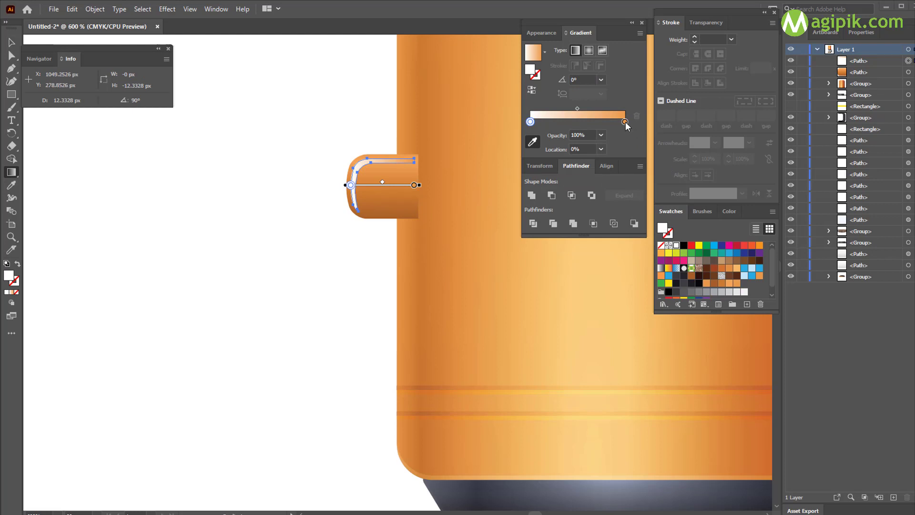
Set the end stop of the highlight's gradient to RGB 231, 151, 73.
left_click(625, 122)
left_click(730, 211)
left_click(761, 229)
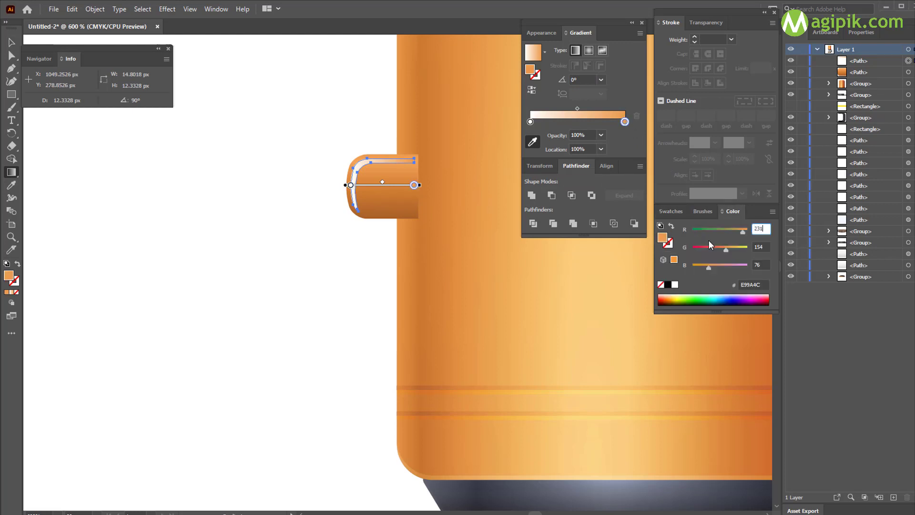
type("231")
left_click(767, 245)
key("Return")
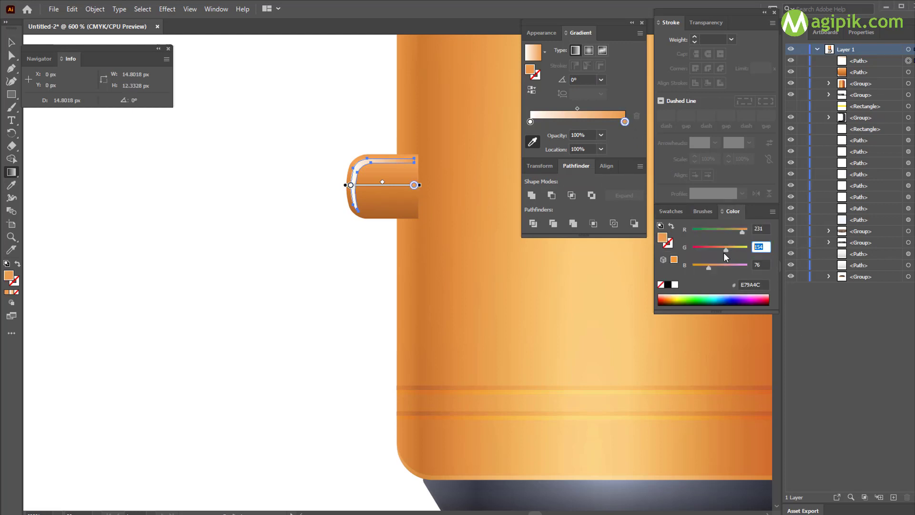
type("151")
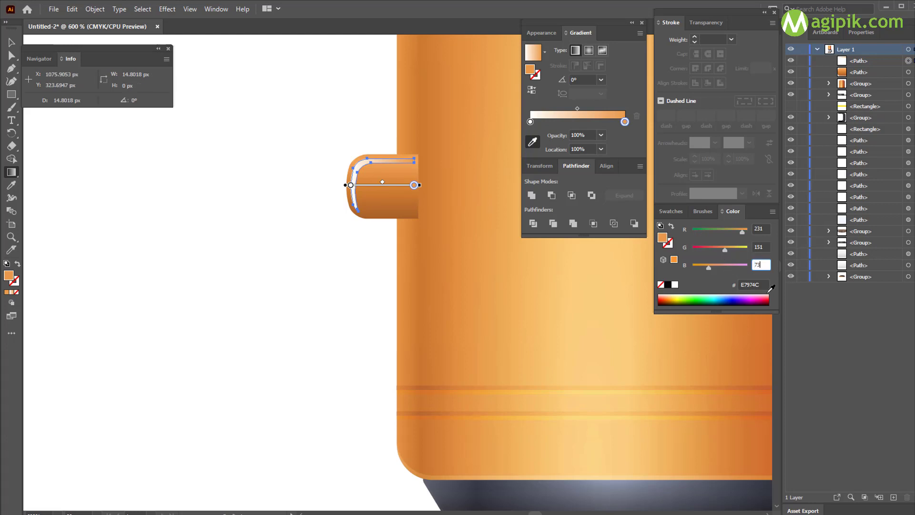
key("Return")
left_click(548, 35)
key("v")
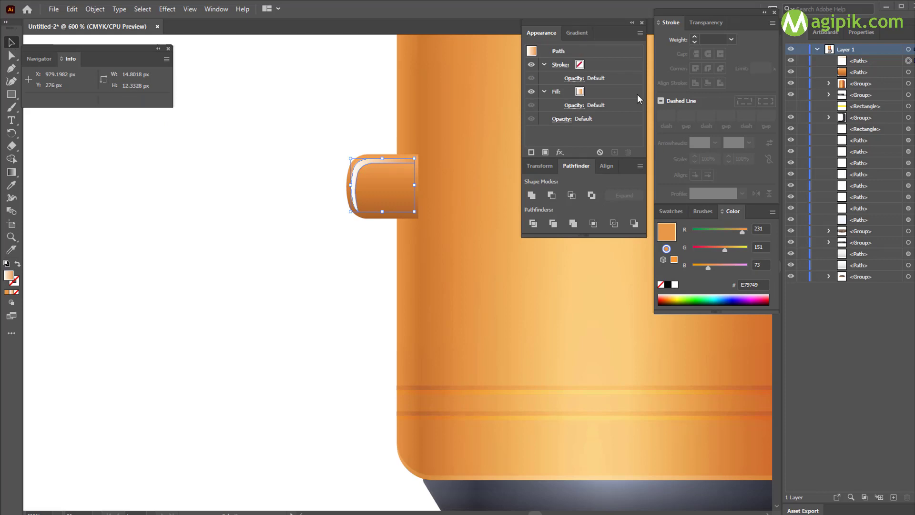
Set the opacity of the highlight gradient's orange end stop to 0%.
left_click(578, 33)
left_click(625, 136)
left_click(602, 149)
left_click(612, 160)
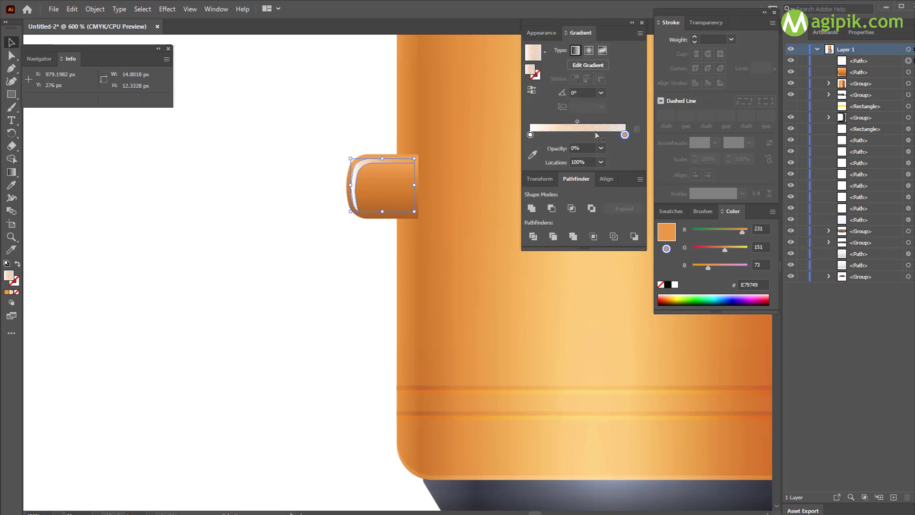
Add a second fill to the highlight and move the lower fill's transparent gradient stop to location 50%.
left_click(541, 32)
left_click(545, 151)
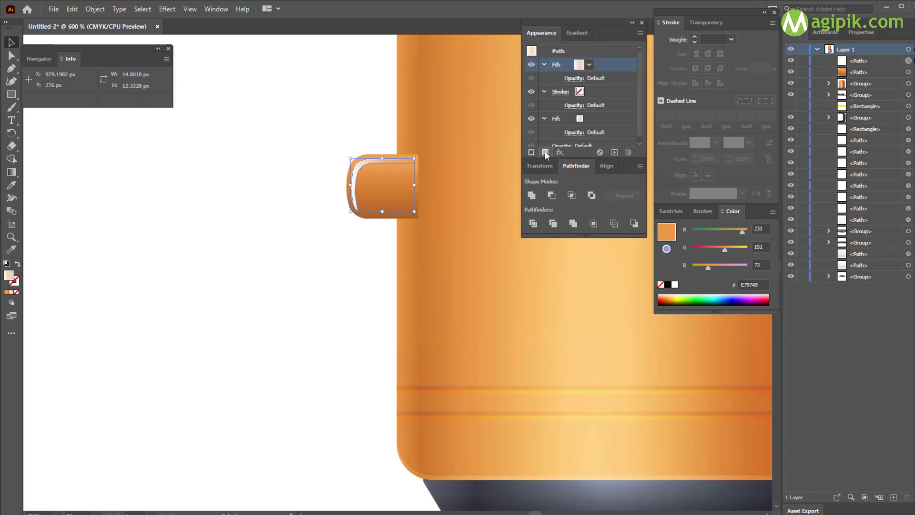
left_click(591, 118)
left_click(578, 32)
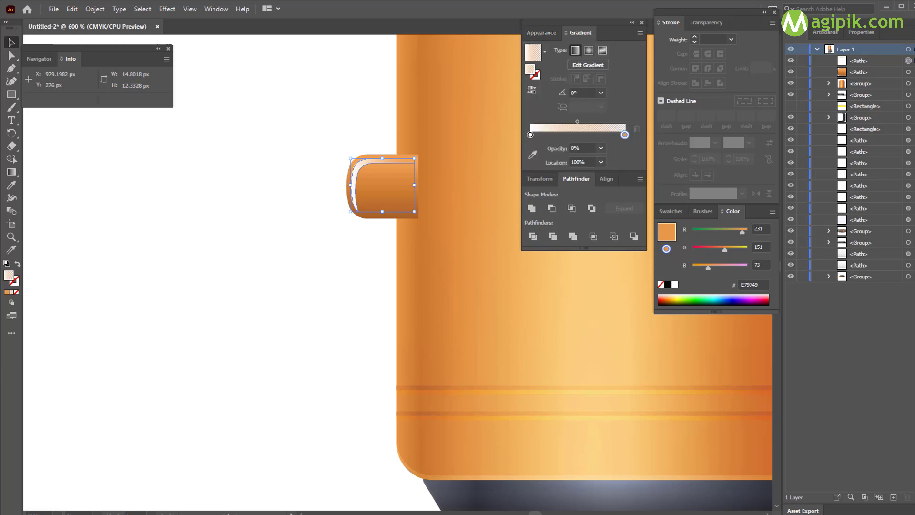
double_click(579, 162)
type("50")
key("Return")
Set the first stop of the lower fill's gradient to RGB 203, 121, 46.
left_click(530, 135)
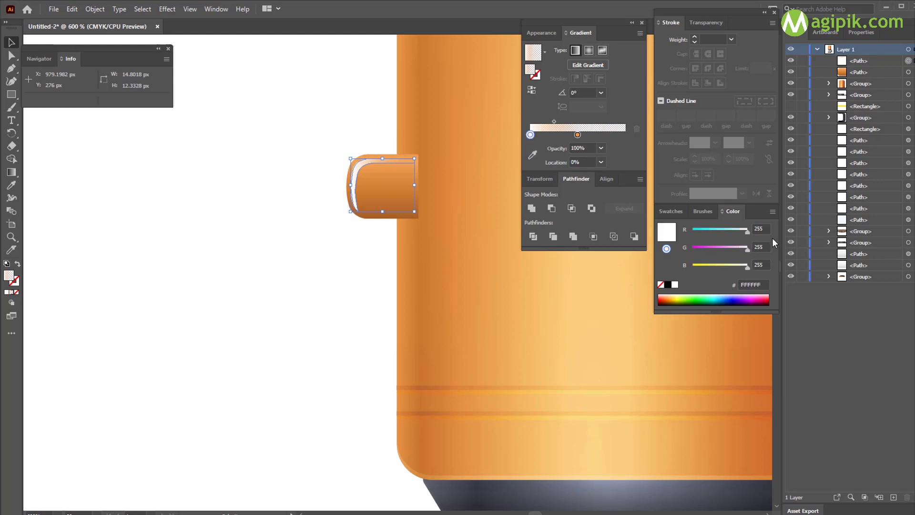
left_click_drag(766, 229, 691, 231)
left_click(767, 245)
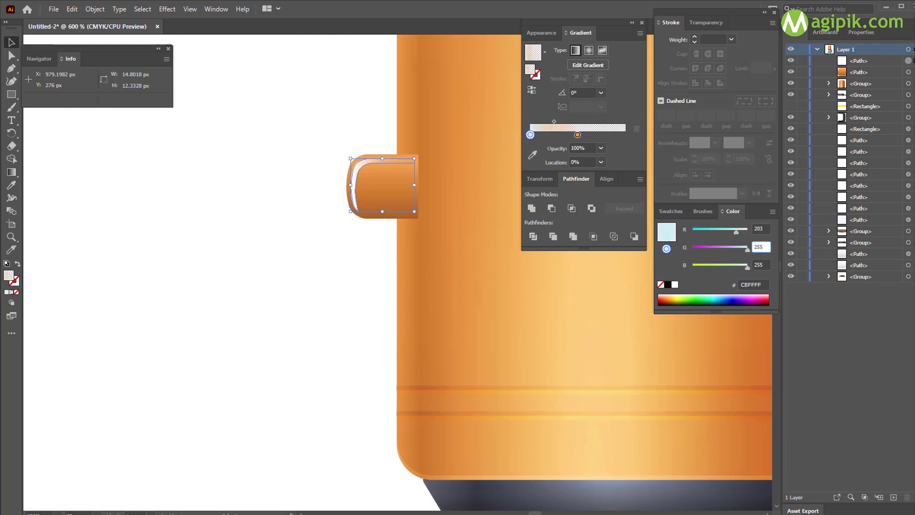
left_click_drag(765, 247, 719, 254)
key("Tab")
key("Tab")
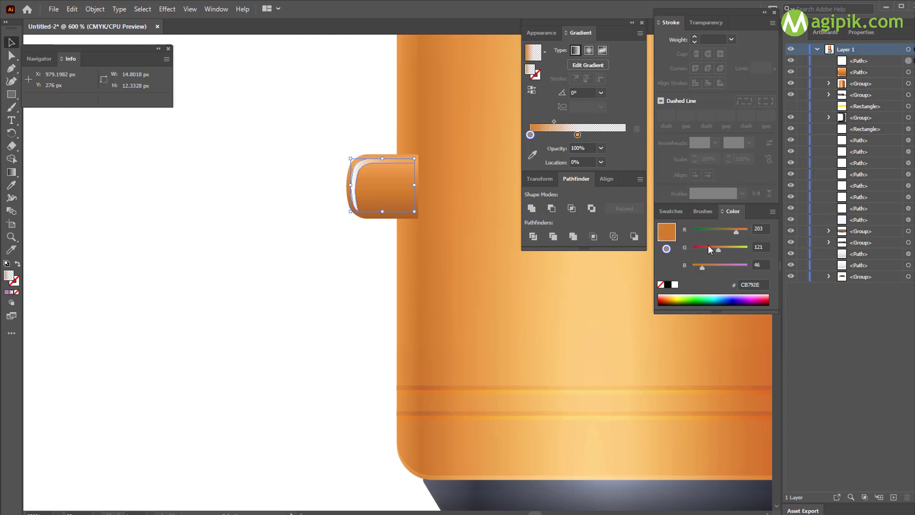
Set the transparent stop of the lower fill's gradient to RGB 201, 121, 48.
left_click(578, 135)
left_click(763, 228)
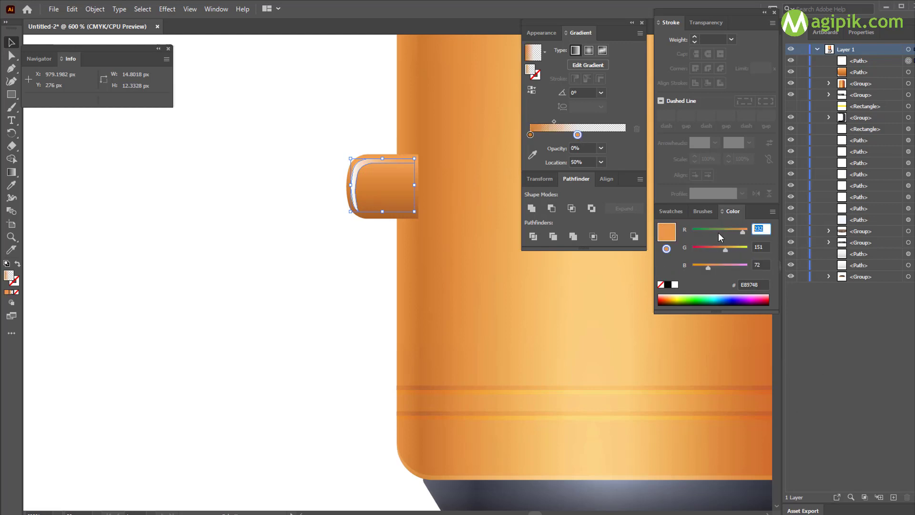
type("201")
key("Tab")
type("121")
key("Tab")
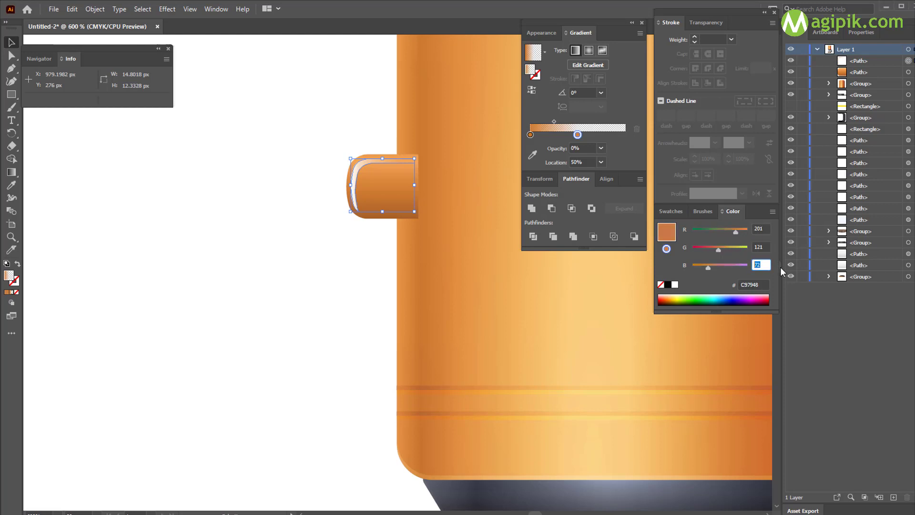
type("48")
Set the lower fill's gradient to 180° and shift it so its orange end lies where the tab meets the body.
left_click(5, 171)
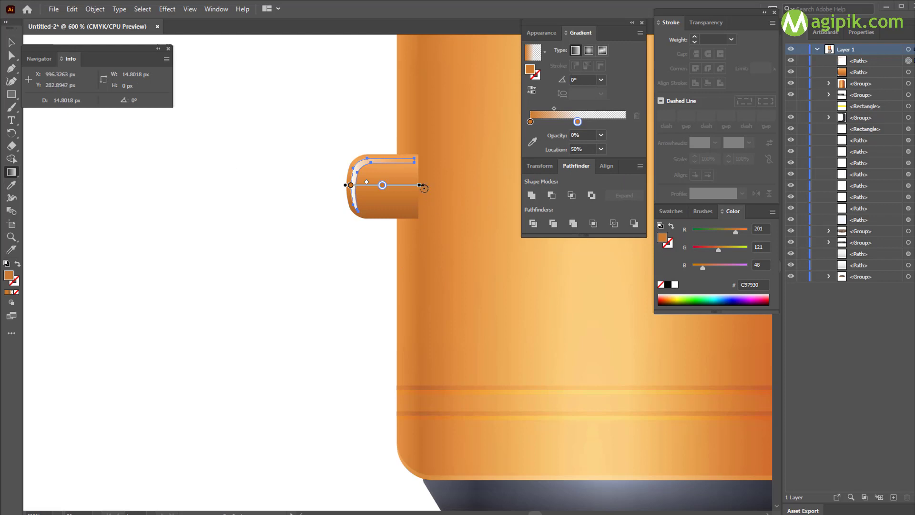
mouse_move(361, 192)
left_mouse_down()
mouse_move(317, 249)
mouse_move(290, 205)
mouse_move(292, 184)
left_mouse_up()
double_click(582, 79)
type("180")
key("Return")
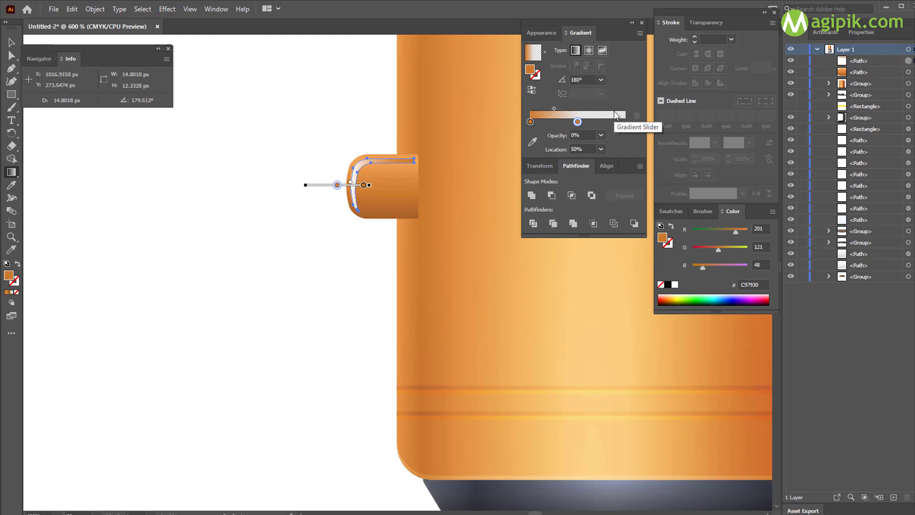
left_click_drag(350, 183, 363, 184)
left_click_drag(351, 185, 399, 186)
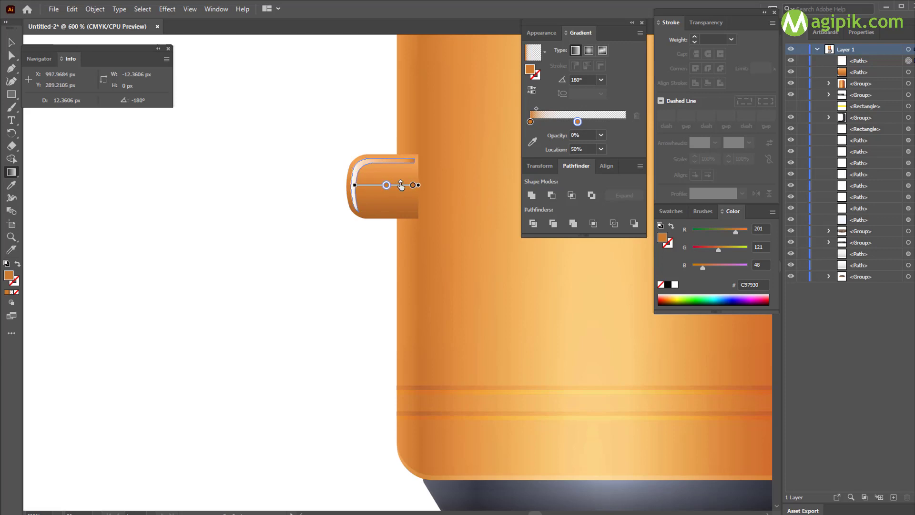
Reorder the highlight's fills so the orange gradient fill sits above the white one.
key("v")
left_click(551, 36)
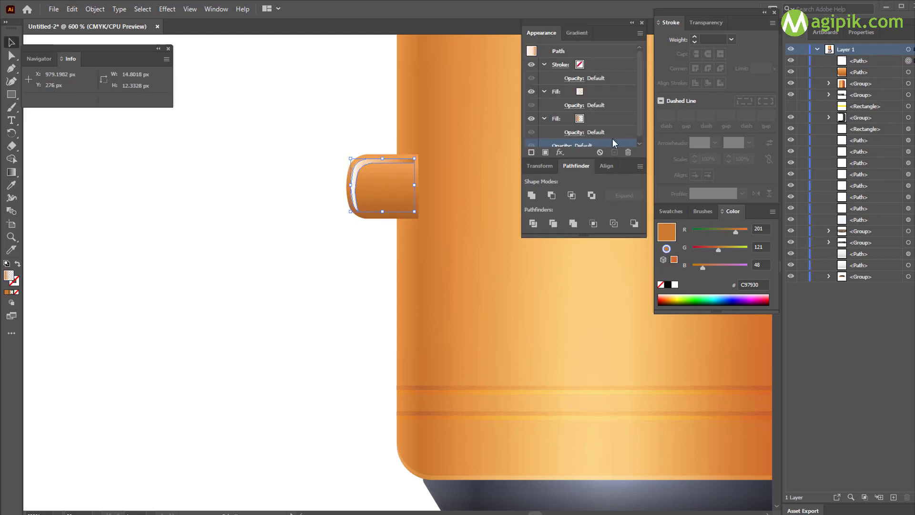
left_click_drag(585, 123, 585, 86)
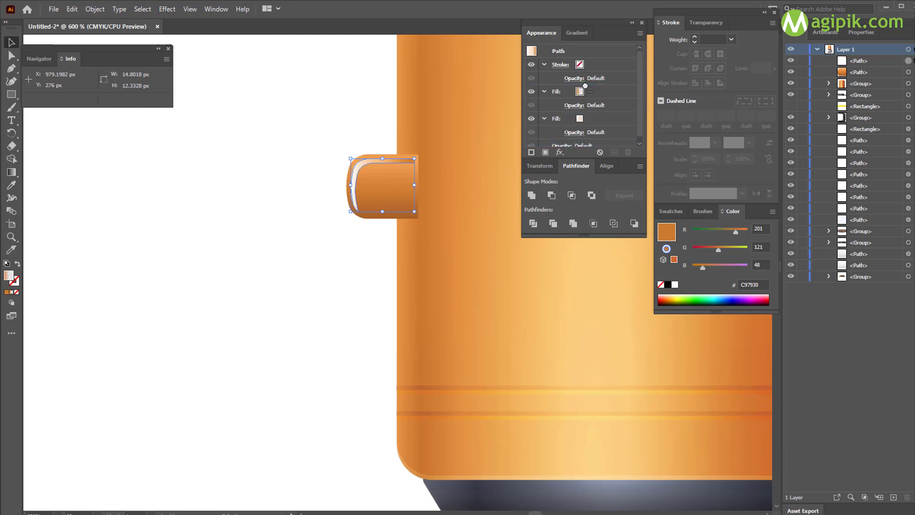
Check the gradient settings of the highlight's white lower fill and orange upper fill.
left_click(287, 216)
left_click(352, 189)
left_click(600, 120)
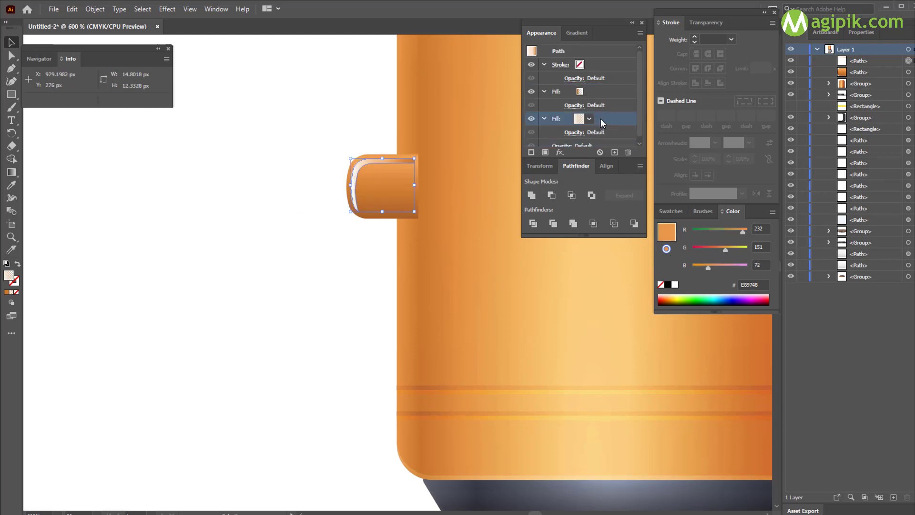
left_click(576, 33)
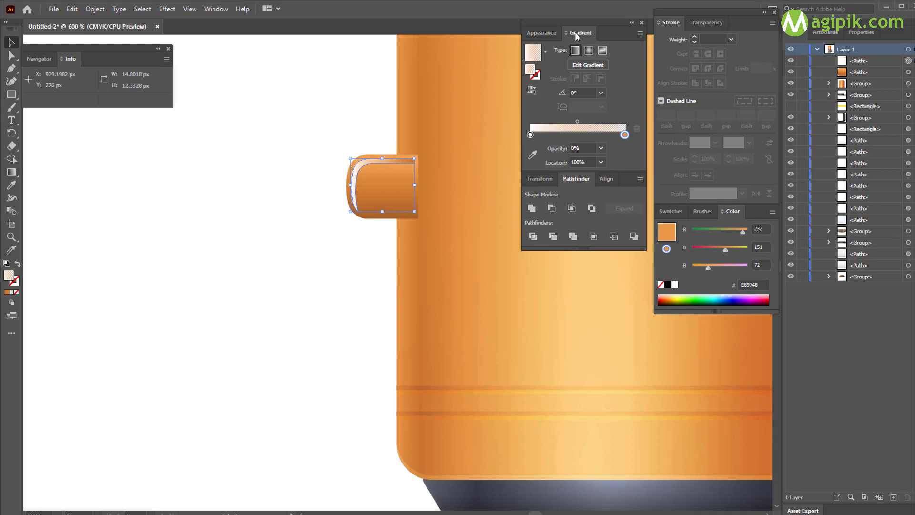
left_click(550, 35)
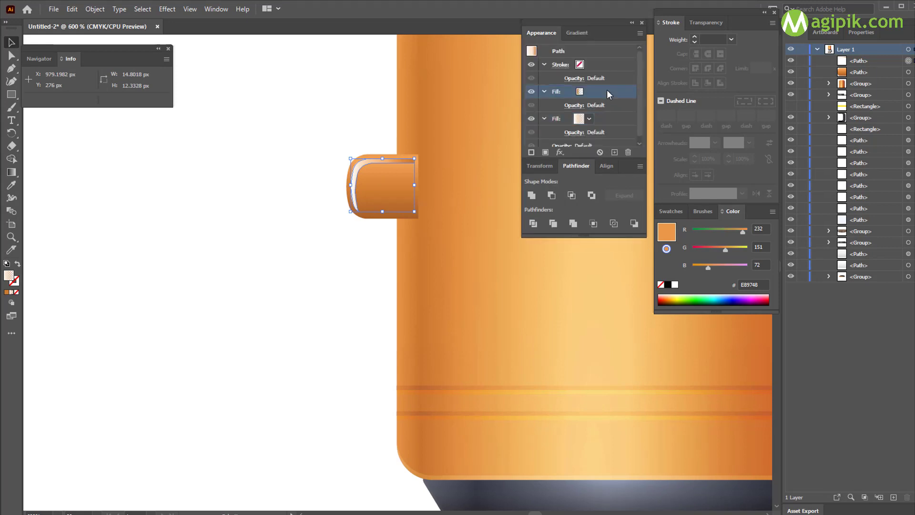
left_click(608, 90)
left_click(589, 35)
key("g")
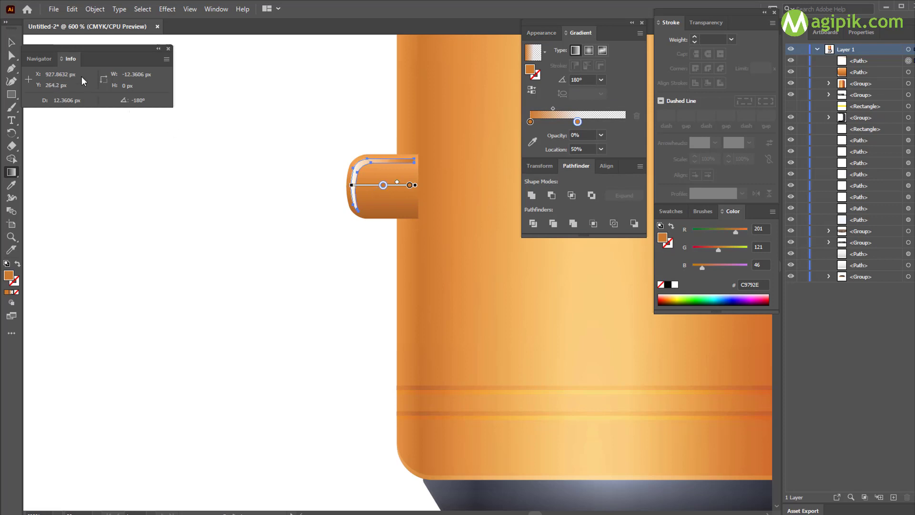
key("v")
left_click(542, 33)
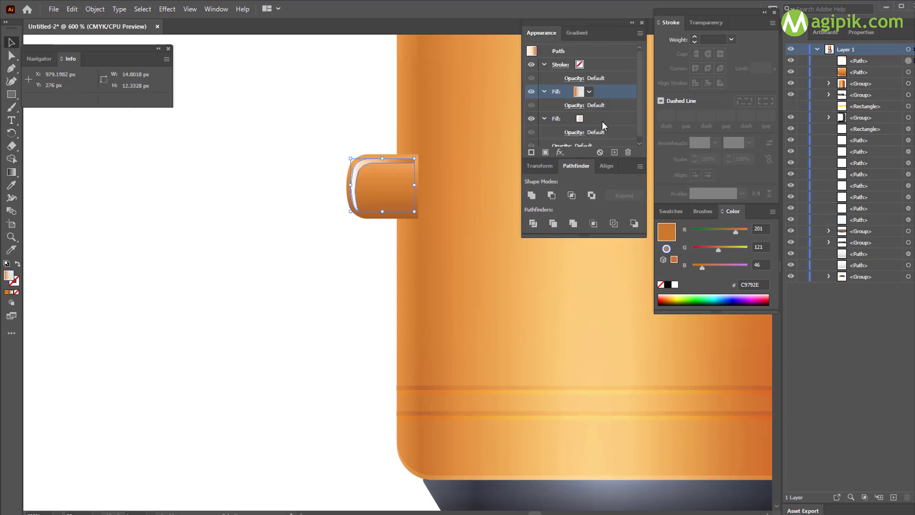
left_click(331, 270)
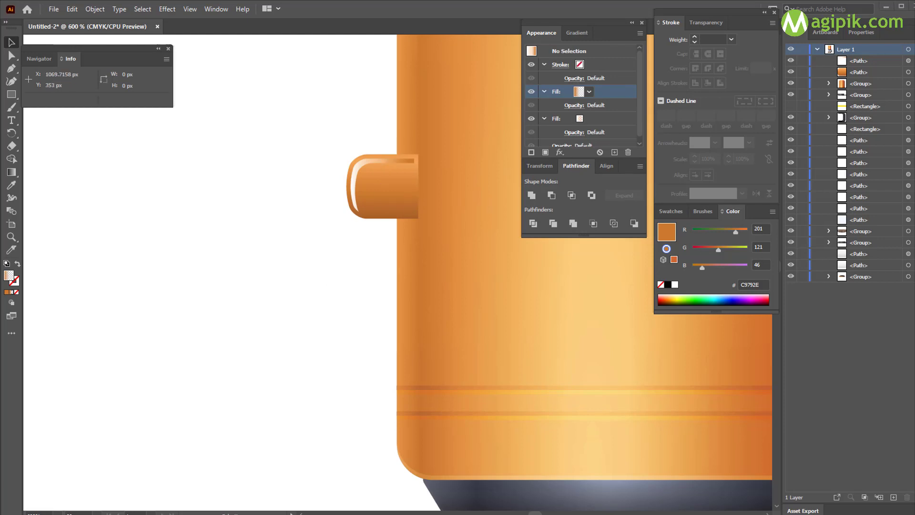
Try opacities of 80%, 60% and 50% for the white stop of the highlight's lower fill.
left_click(556, 118)
left_click(578, 33)
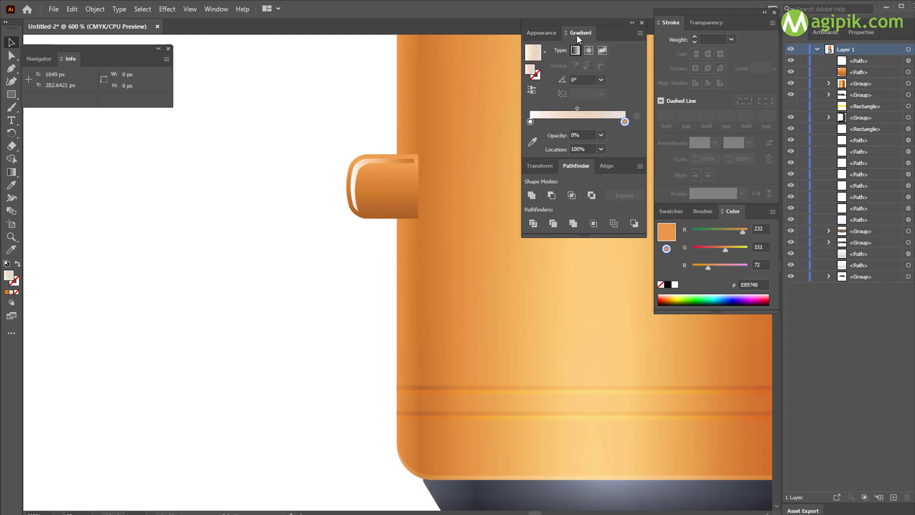
left_click(358, 167)
left_click(530, 134)
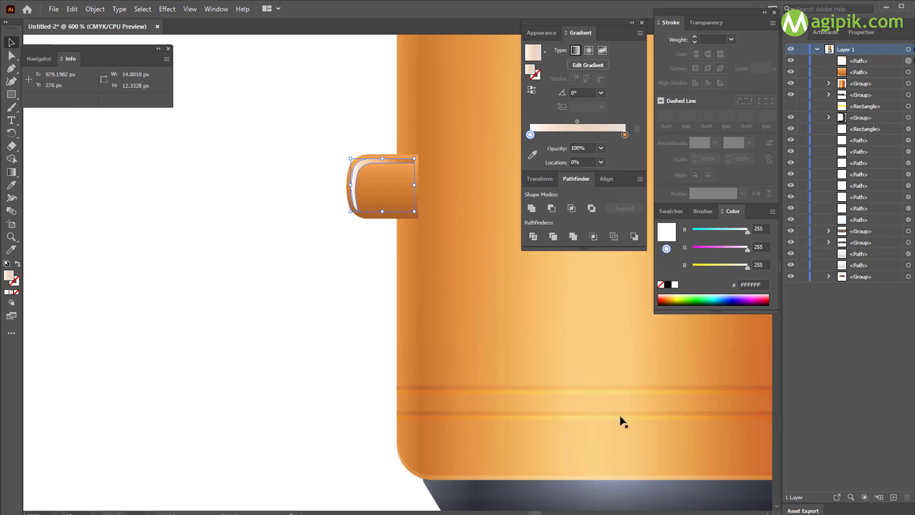
left_click(601, 148)
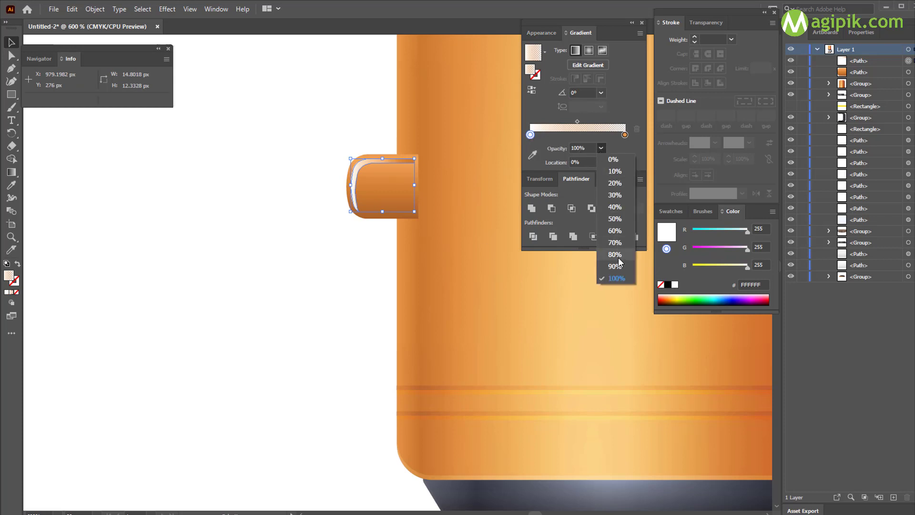
left_click(617, 255)
left_click(602, 148)
left_click(613, 232)
left_click(265, 150)
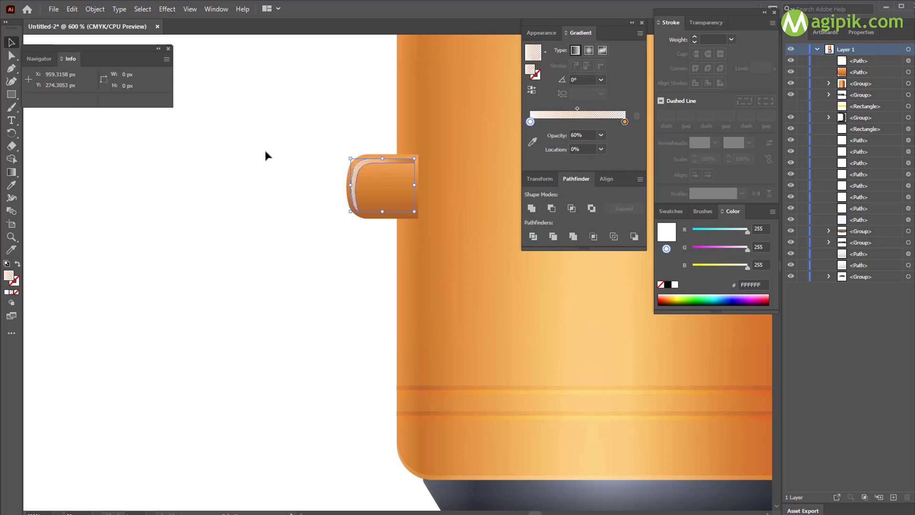
left_click(394, 163)
left_click(601, 148)
left_click(613, 219)
left_click(238, 224)
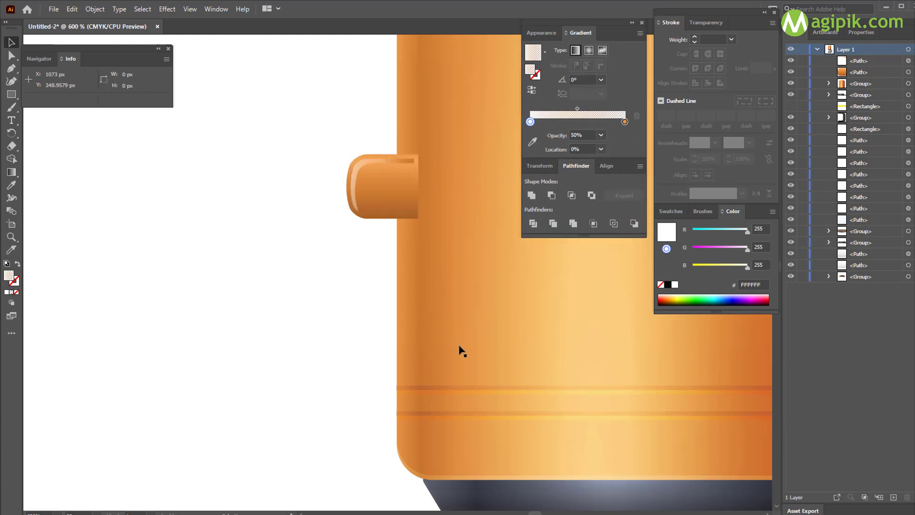
Set the opacity of the first orange stop in the highlight's upper fill to 20%, after trying 30% and 50%.
left_click(388, 162)
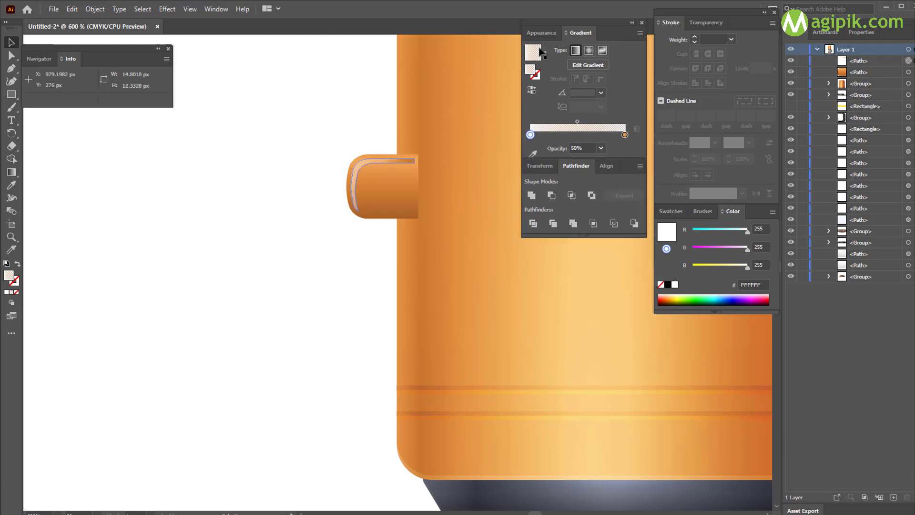
left_click(542, 33)
left_click(604, 88)
left_click(586, 34)
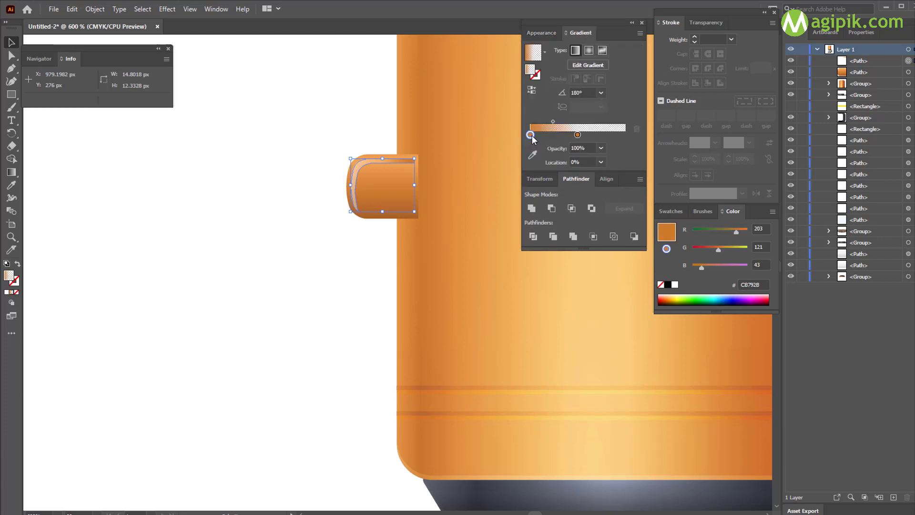
left_click(602, 148)
left_click(611, 197)
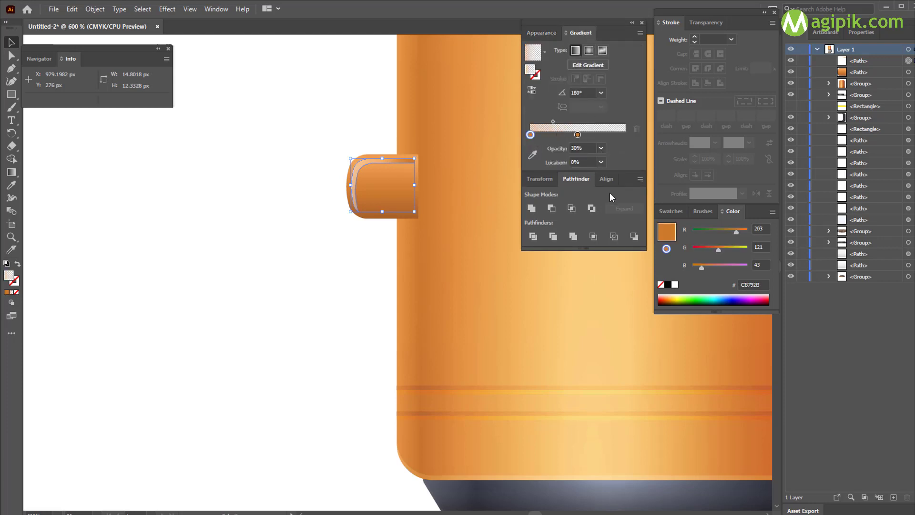
left_click(601, 149)
left_click(612, 220)
left_click(330, 97)
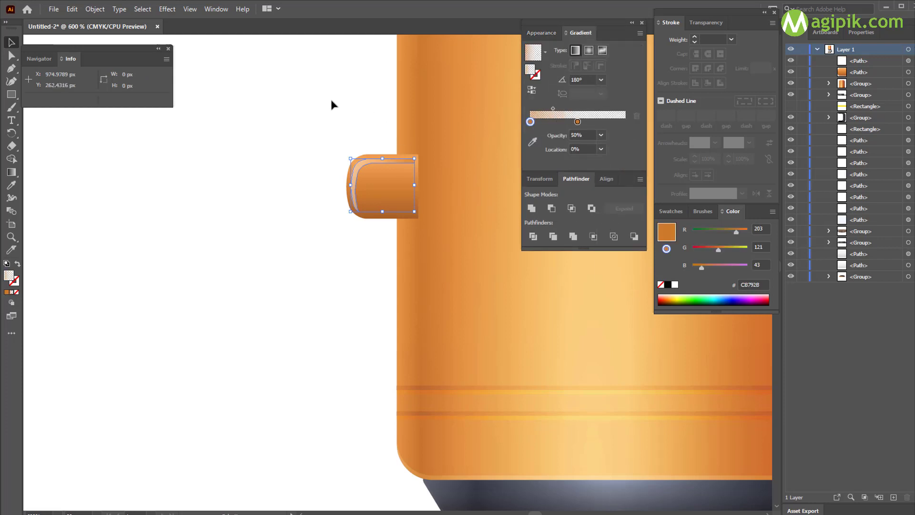
left_click(391, 165)
left_click(600, 149)
left_click(618, 184)
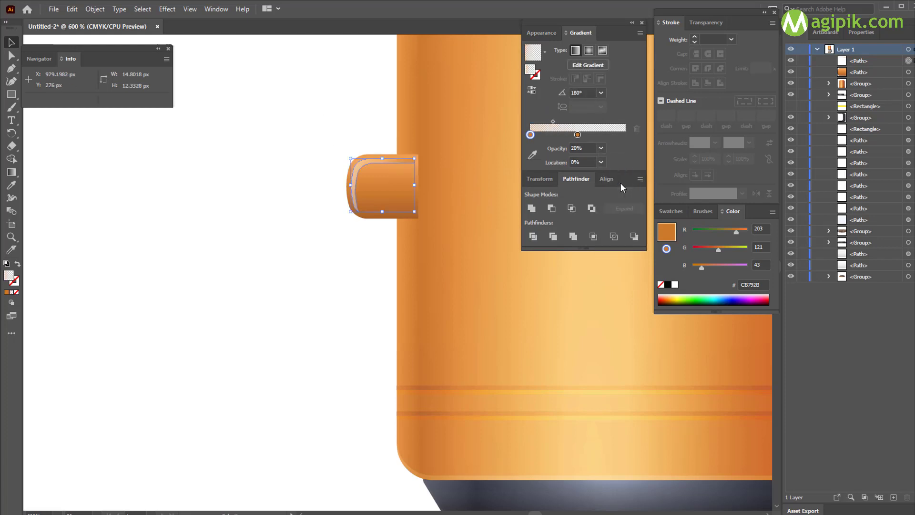
left_click(309, 109)
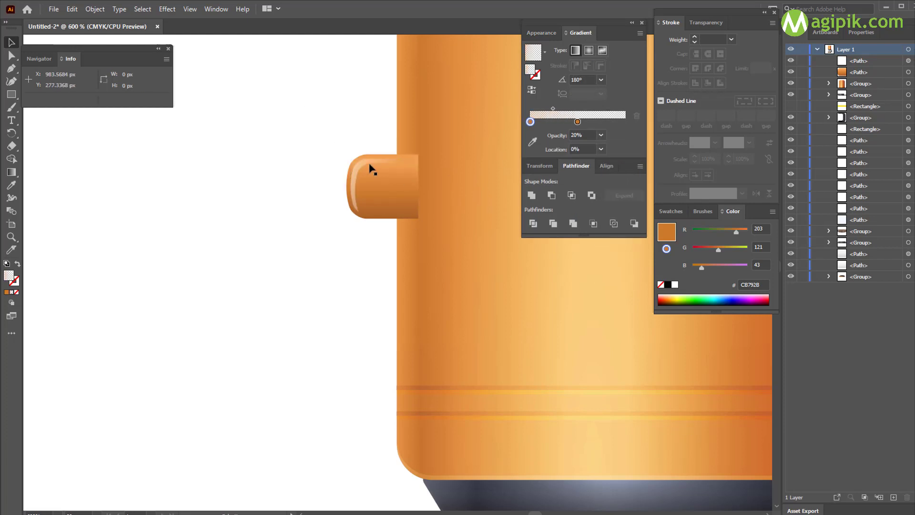
Set the opacity of the white stop in the highlight's lower fill to 40%.
left_click(370, 180)
left_click(542, 33)
left_click(577, 32)
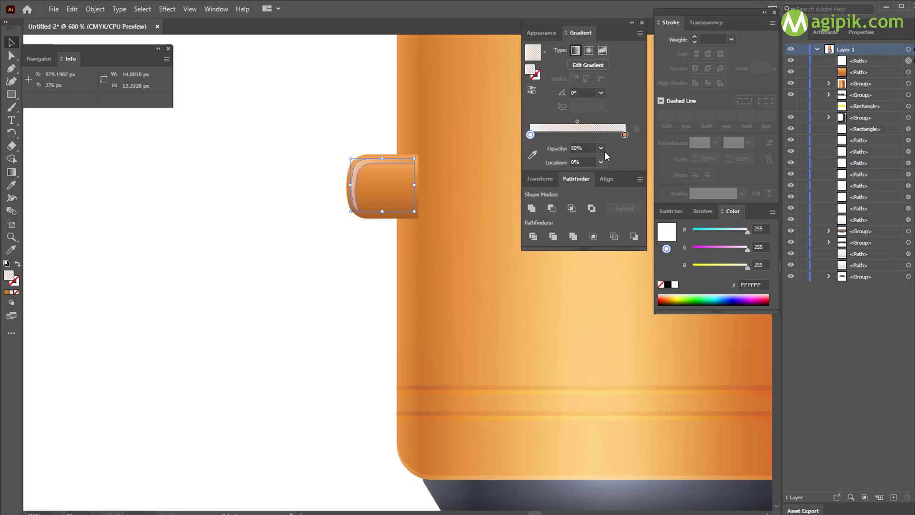
left_click(602, 148)
left_click(618, 208)
left_click(255, 125)
Create a 50 × 225 px rectangle in the empty area beside the coffee maker's tab and jug.
scroll(326, 222, "down", 3)
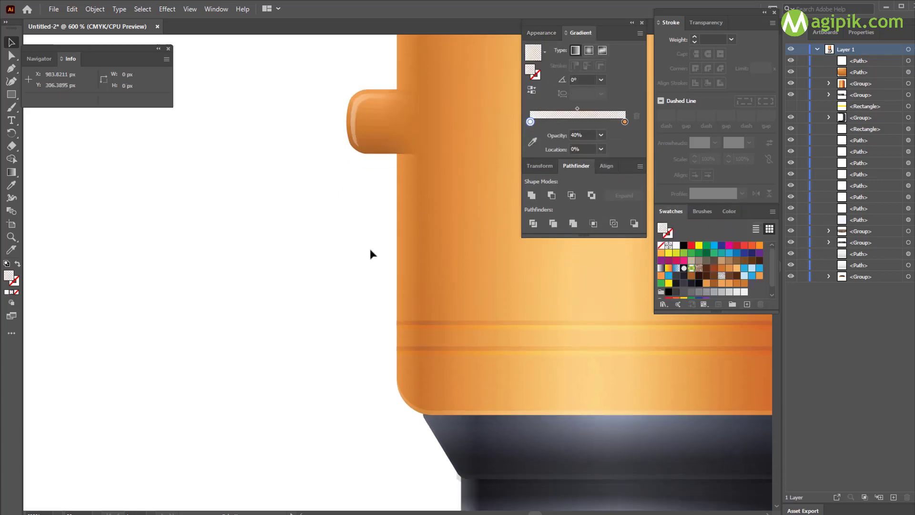
scroll(359, 237, "down", 1)
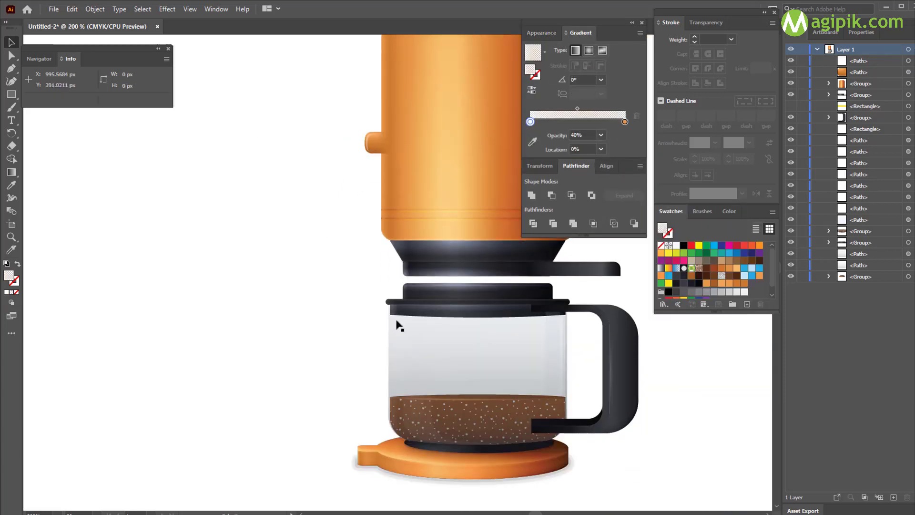
key("m")
left_click(284, 257)
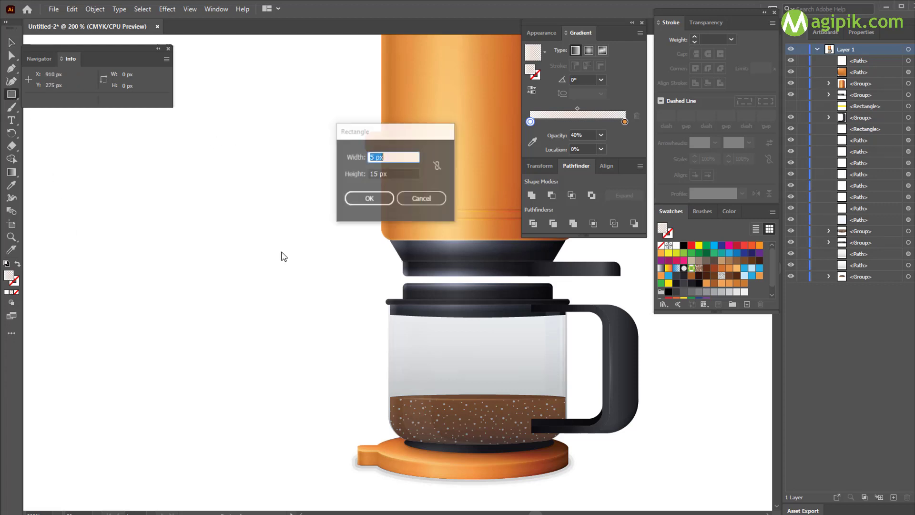
type("50")
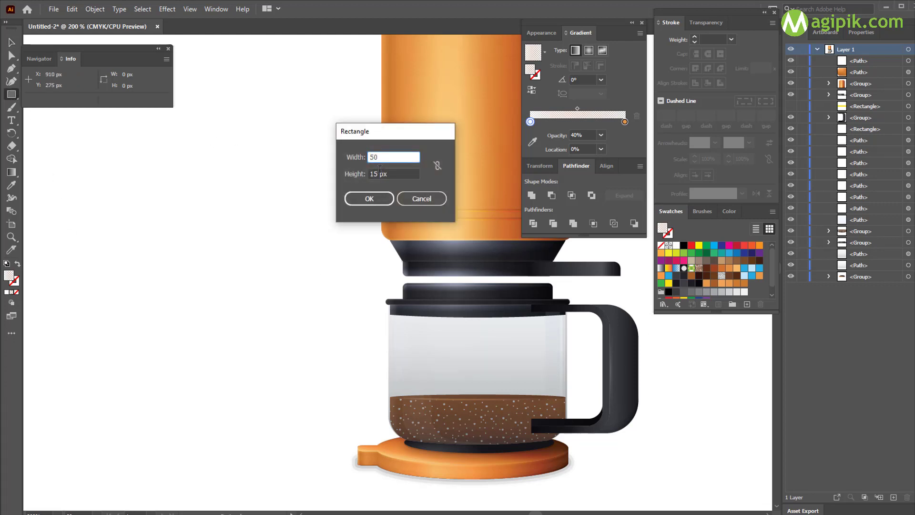
key("Tab")
type("2254")
key("BackSpace")
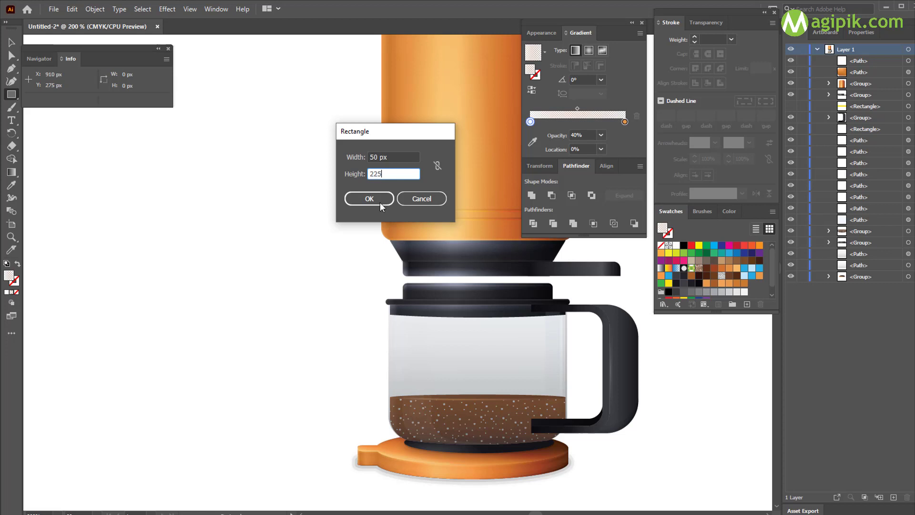
left_click(381, 202)
left_click(11, 43)
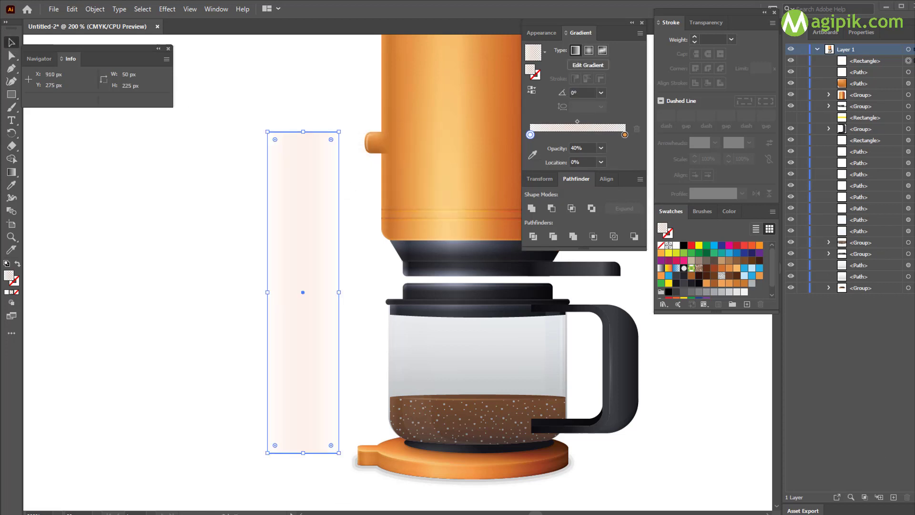
Give the rectangle no fill and a 5 pt grey stroke aligned inside, and move it to join the body's tab and the base's lug.
key("slash")
left_click(671, 211)
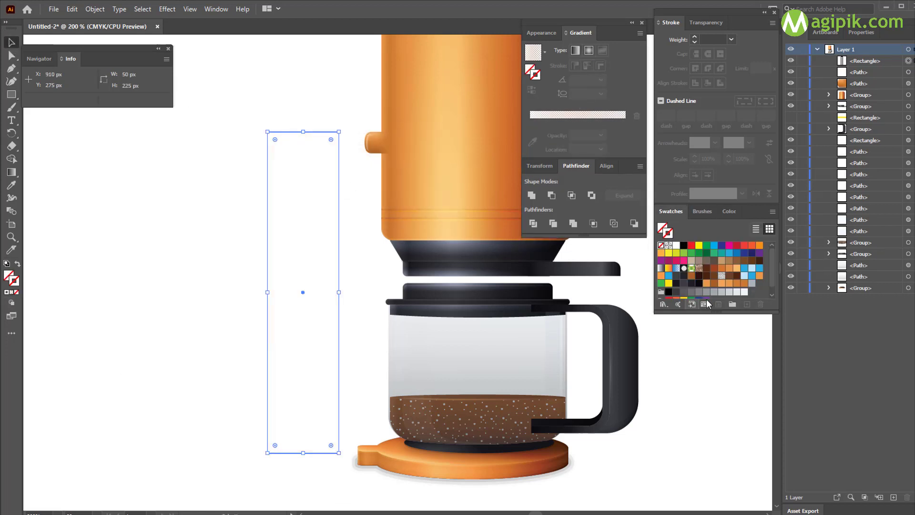
left_click(752, 283)
left_click(696, 37)
left_click(696, 37)
left_click(696, 37)
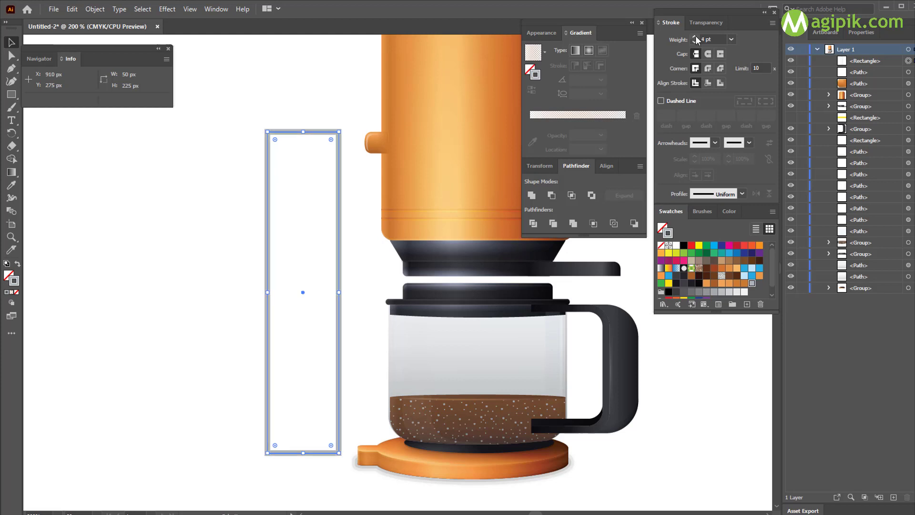
left_click(695, 36)
left_click(708, 83)
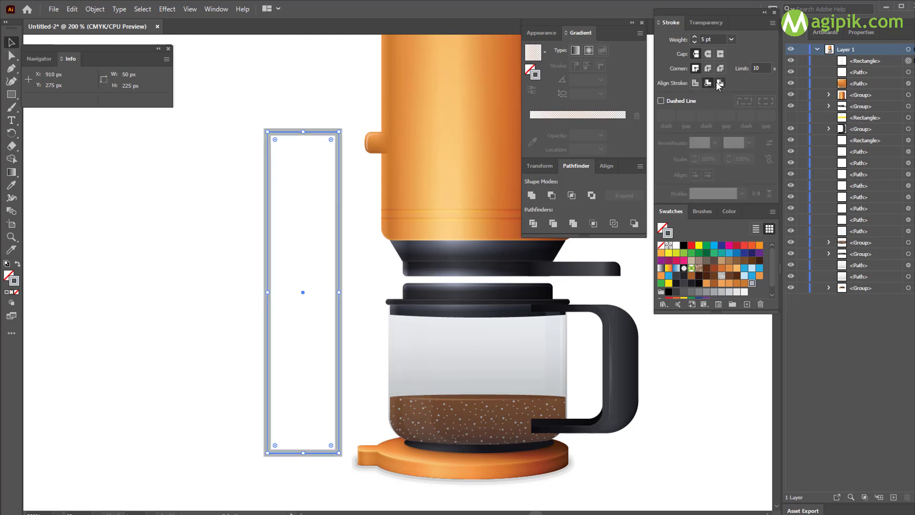
left_click_drag(332, 219, 374, 227)
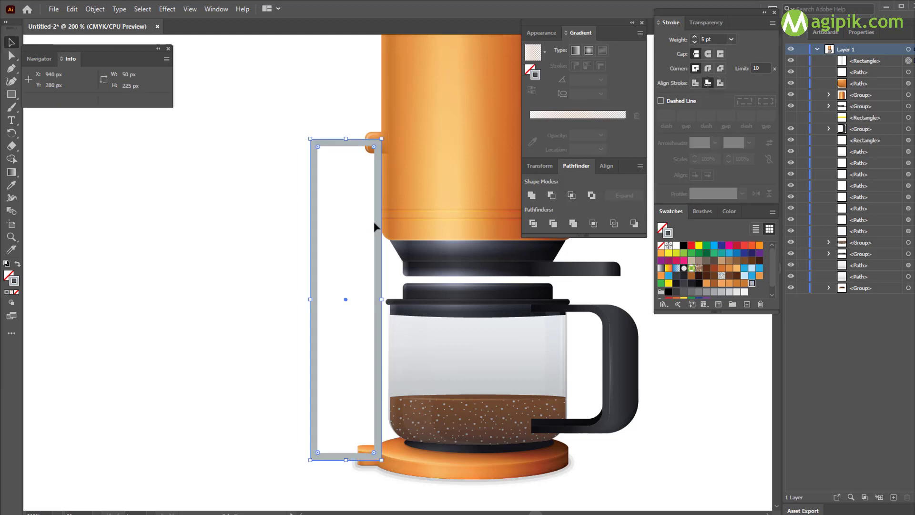
Round the grey rectangle's corners to 15 px and shift it 20 px towards the jug, overlapping the tab and lug.
left_click(542, 165)
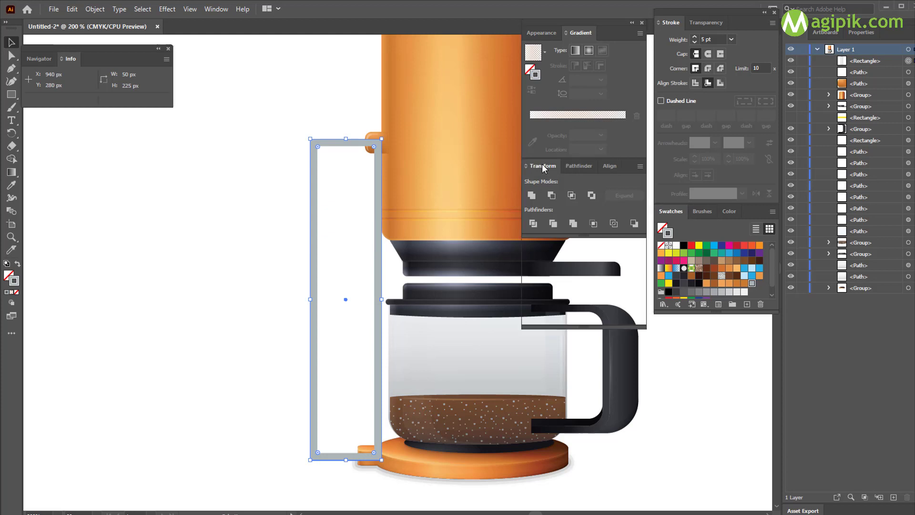
left_click(560, 274)
type("15")
key("Return")
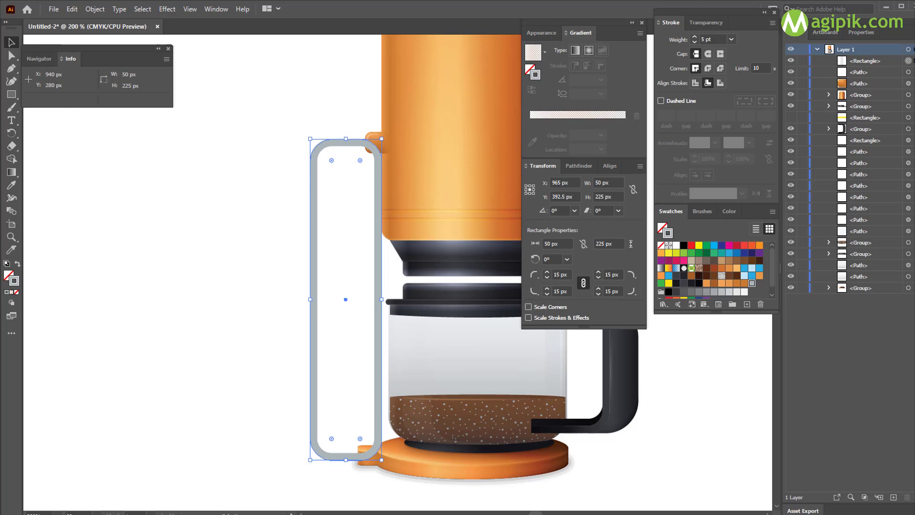
left_click_drag(376, 388, 404, 387)
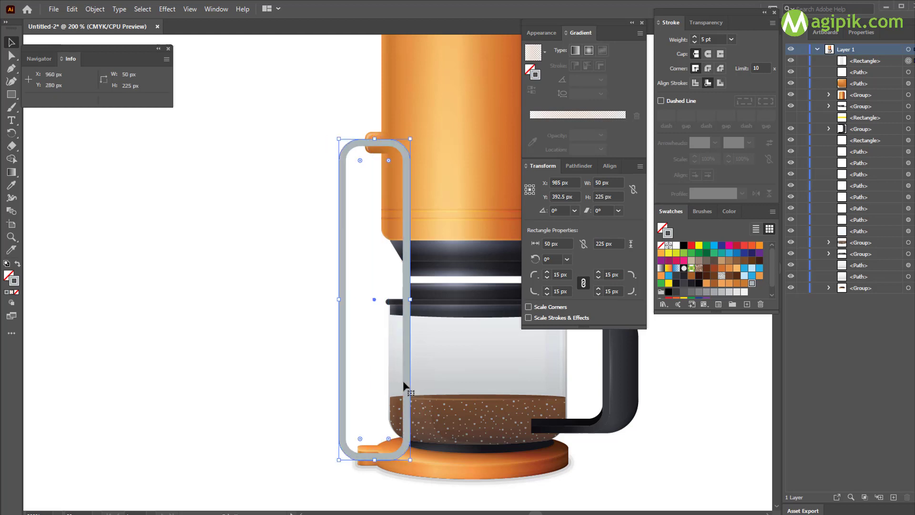
Create a 20 × 225 px grey-filled rectangle, place it over the jug-side half of the rounded frame, and widen it to 30 px.
key("m")
left_click(328, 134)
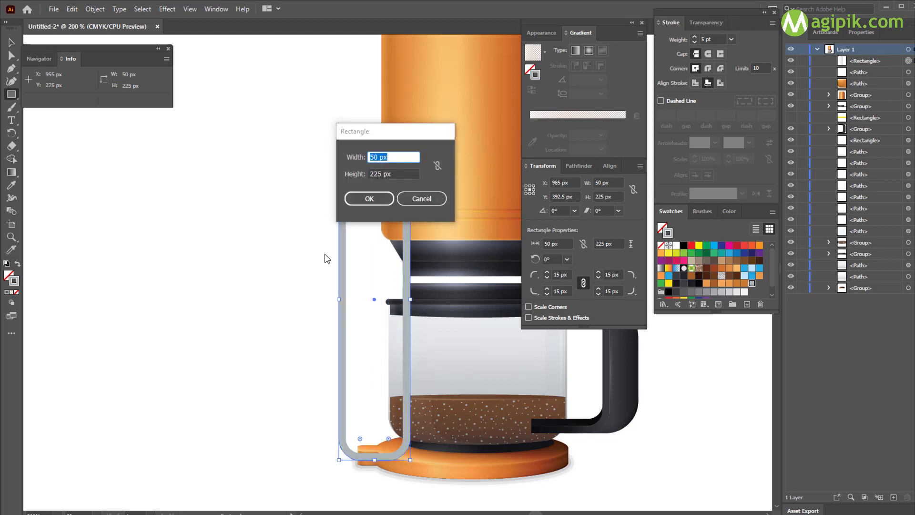
type("20")
left_click(377, 202)
key("v")
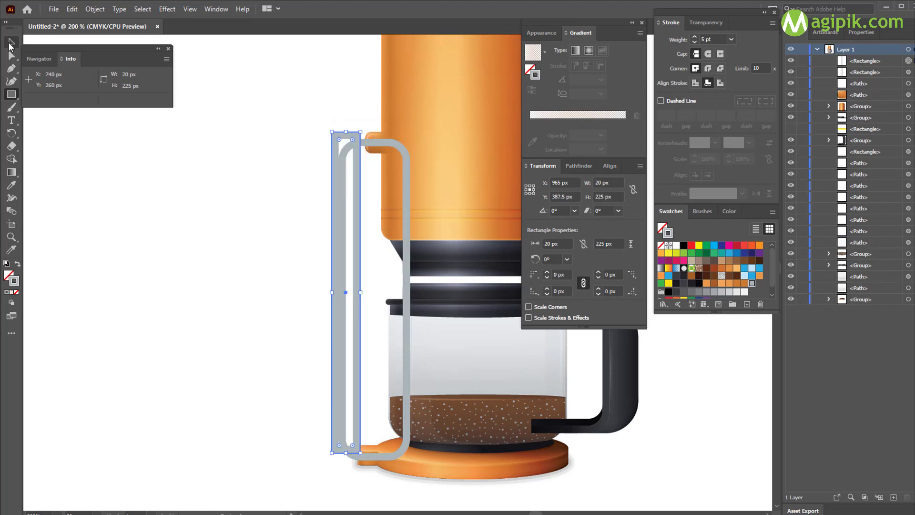
key("shift+x")
left_click_drag(350, 243, 394, 250)
left_click_drag(401, 298, 418, 300)
Convert the rounded grey frame's stroke into an outlined shape.
left_click(344, 218, "shift")
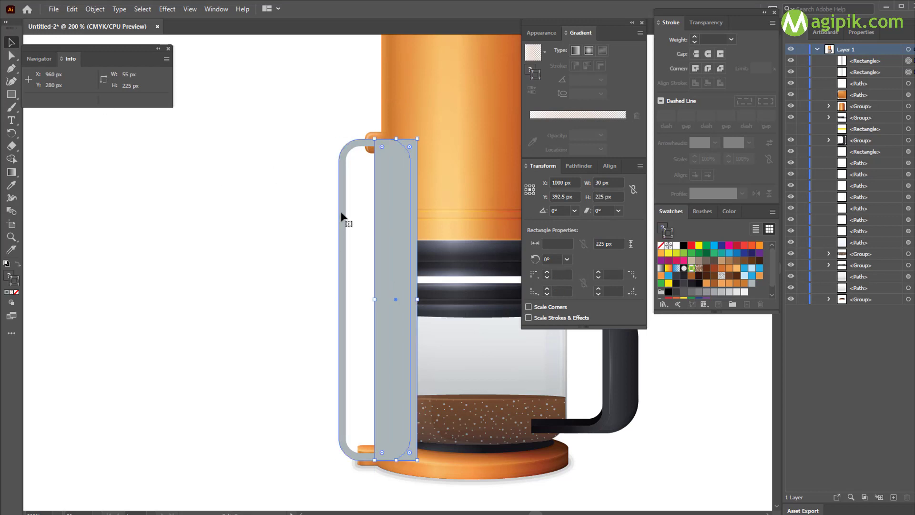
left_click(579, 166)
left_click(339, 357)
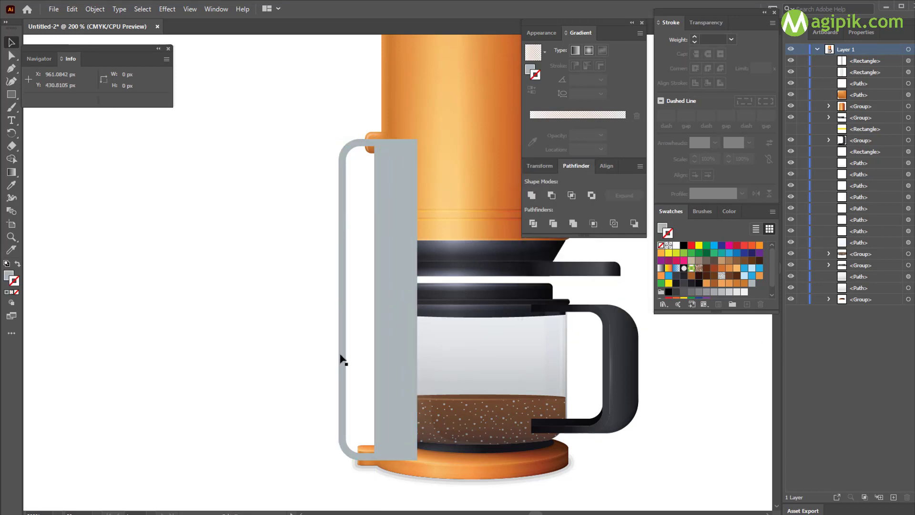
left_click(95, 9)
mouse_move(143, 266)
left_click(290, 295)
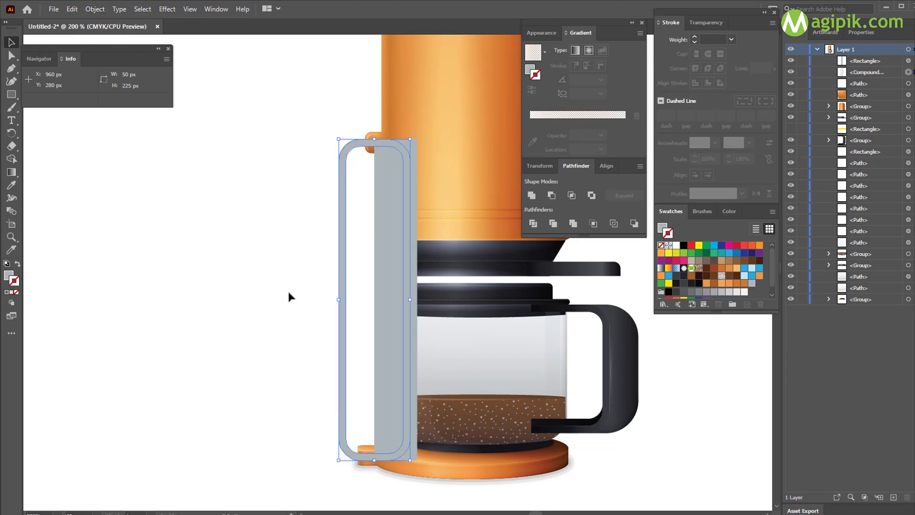
Subtract the filled rectangle from the outlined frame and send the remaining tube behind the rest of the coffee maker.
left_click(391, 253, "shift")
left_click(552, 196)
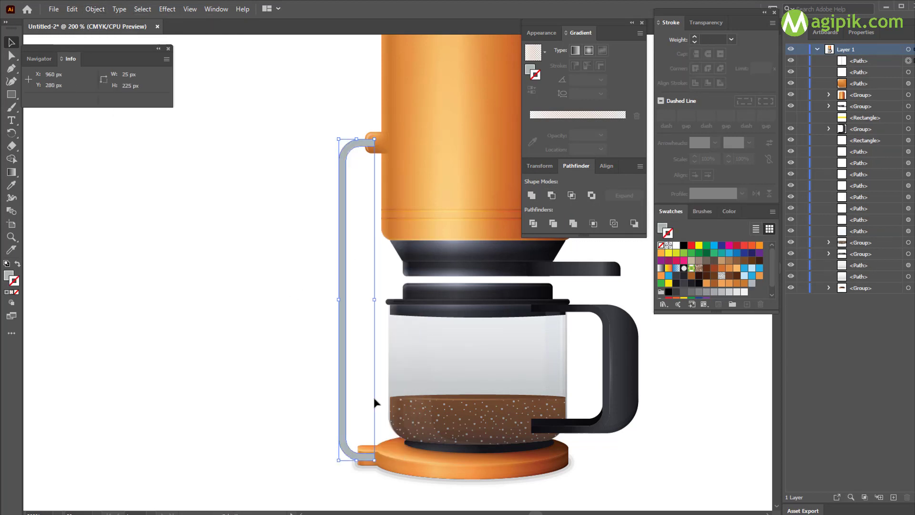
left_click(381, 411)
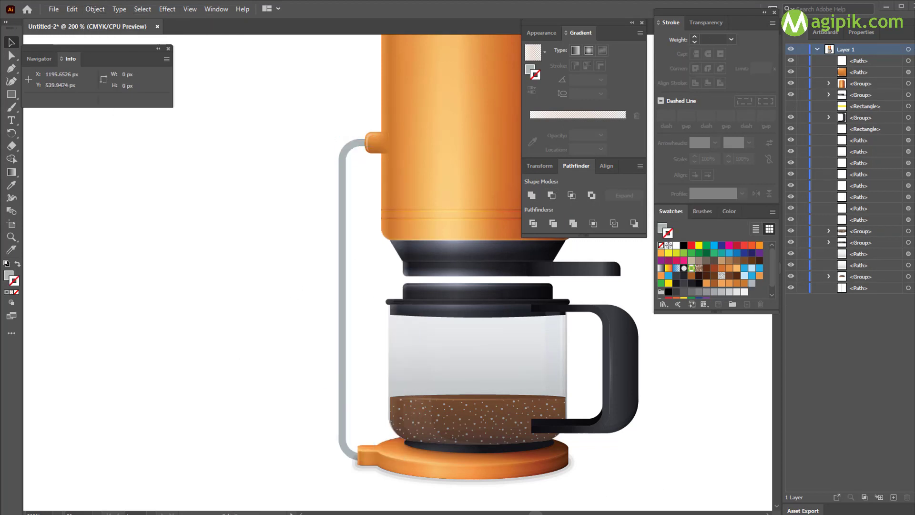
Add a second fill to the grey tube and make it a linear gradient.
left_click(348, 302)
left_click(541, 32)
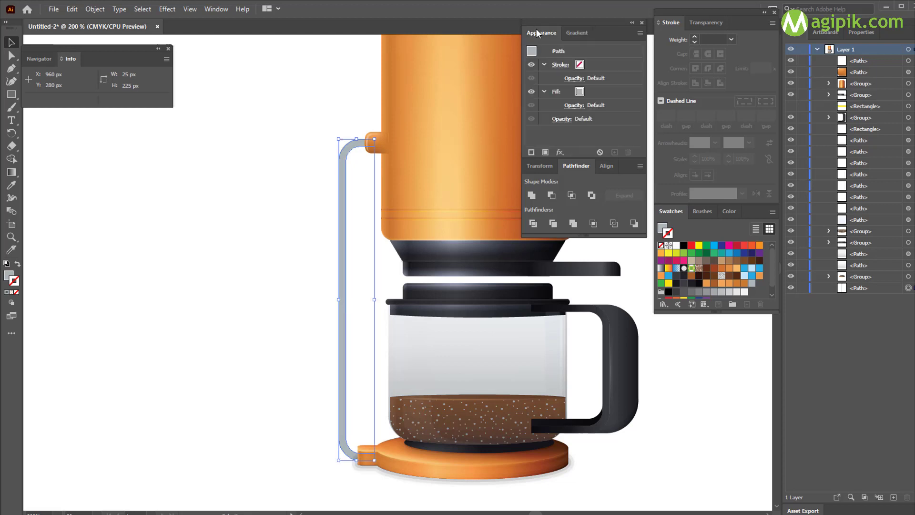
left_click(545, 152)
left_click(581, 32)
left_click(575, 50)
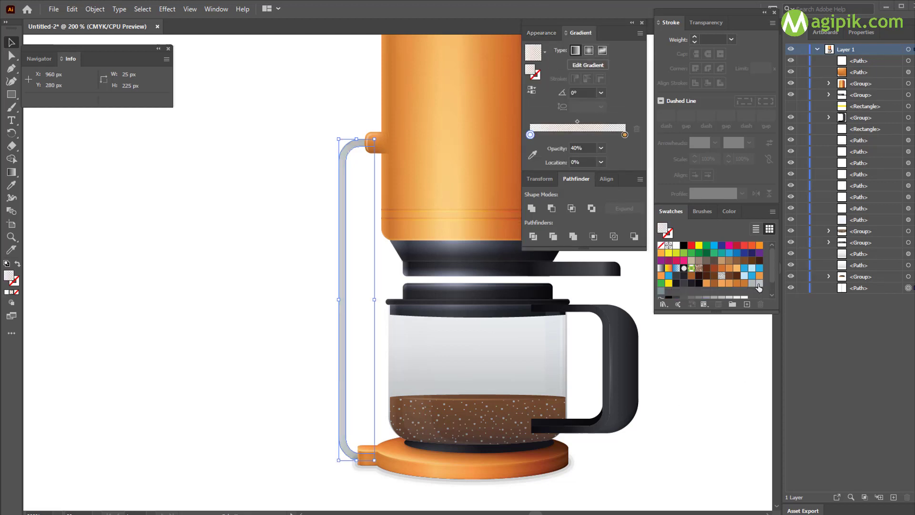
Colour the tube gradient's first stop light grey and its end stop darker blue-grey from the saved swatches.
left_click(759, 284)
key("ctrl+z")
left_click(533, 155)
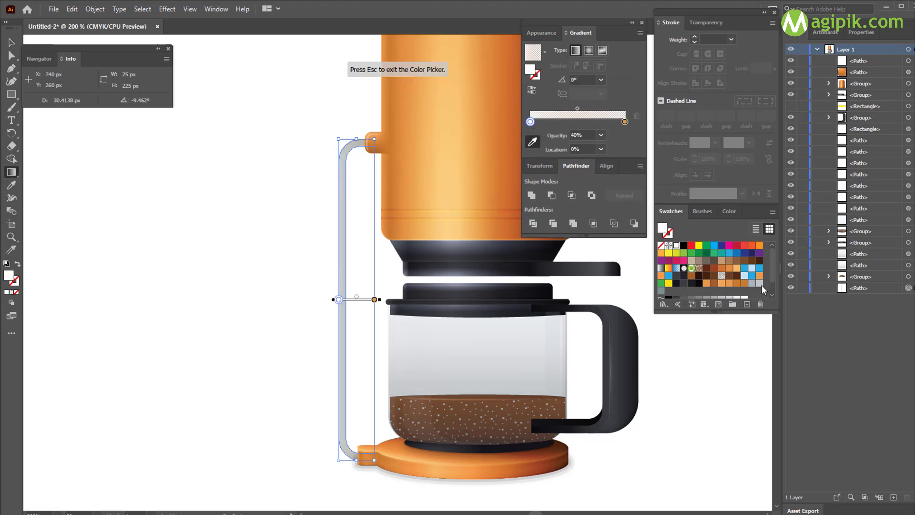
left_click(761, 285)
left_click(625, 122)
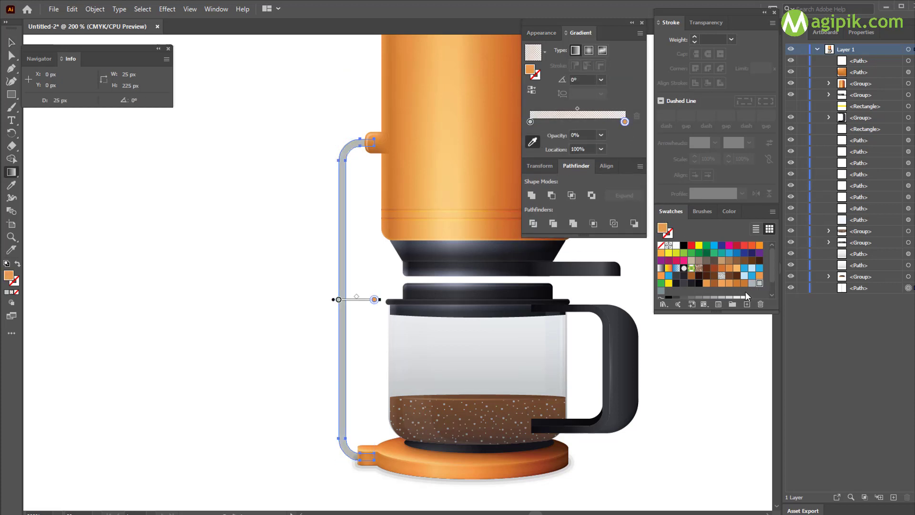
left_click(661, 291)
Set the opacity of both stops in the tube's gradient to 100%.
left_click(601, 135)
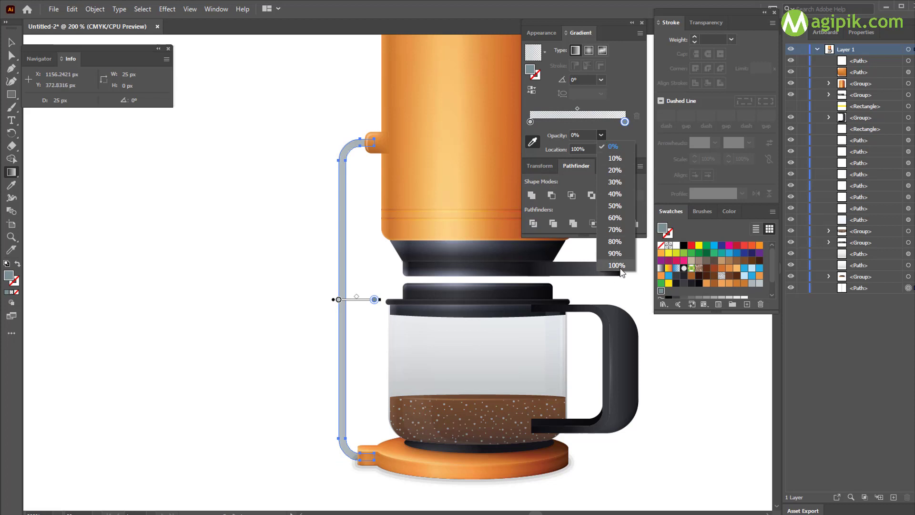
left_click(613, 267)
left_click(530, 122)
left_click(602, 136)
left_click(613, 267)
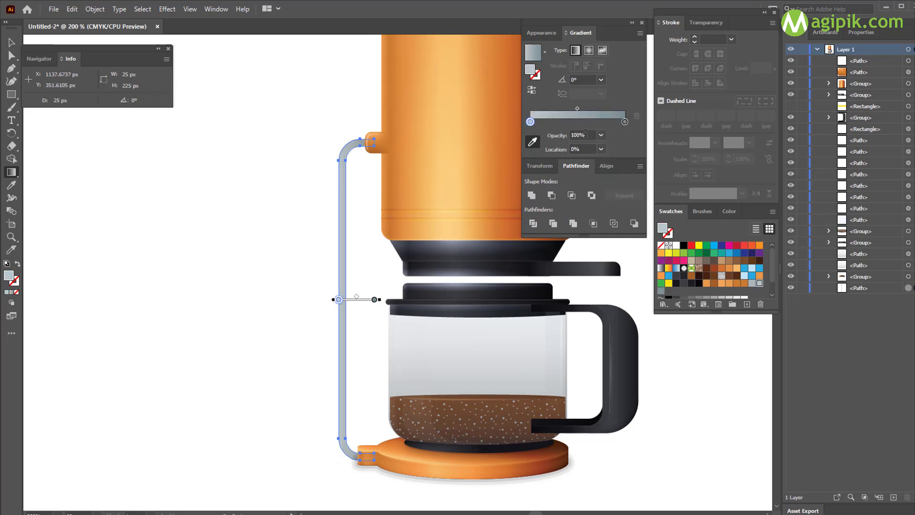
Set the opacity of the tube gradient's darker end stop to 50%.
left_click(625, 122)
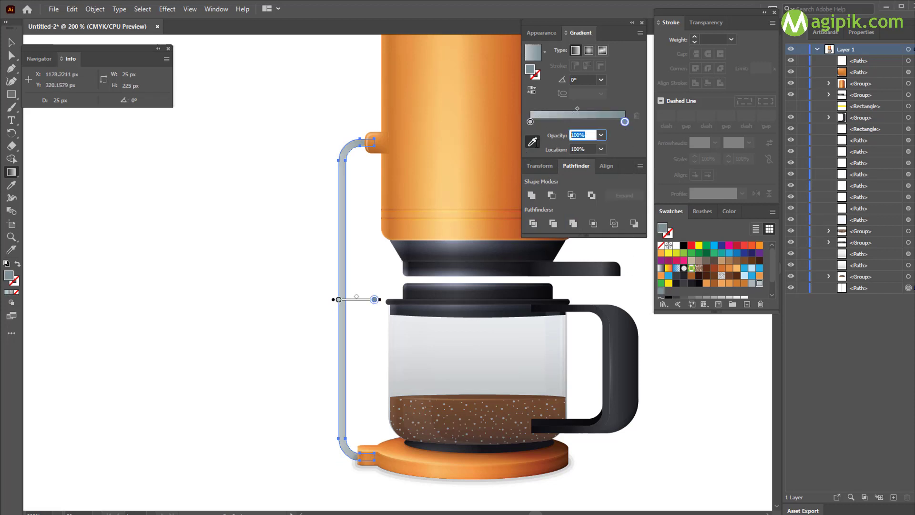
type("50")
key("Return")
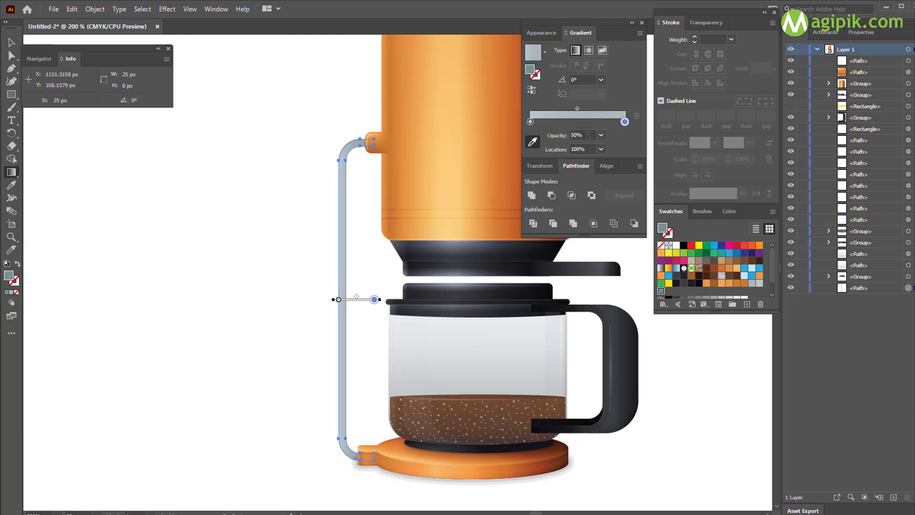
key("v")
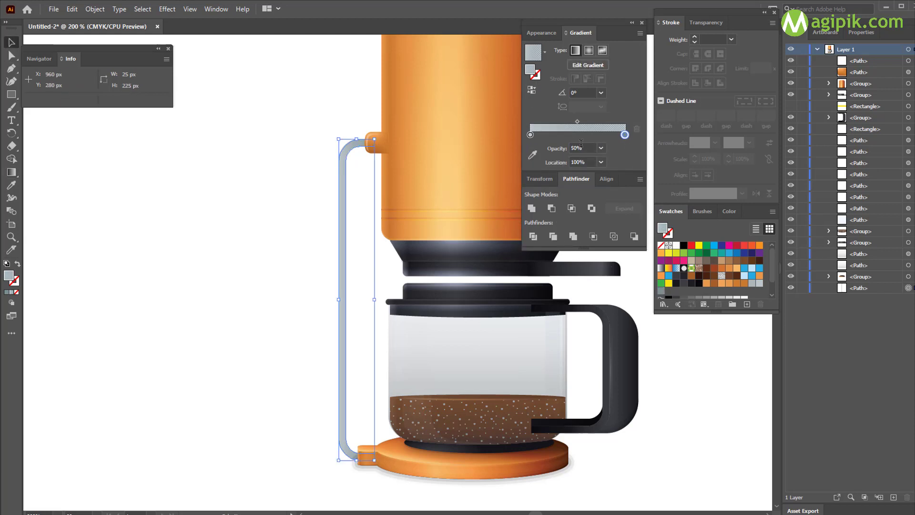
left_click(541, 33)
left_click(571, 32)
left_click(542, 33)
left_click(582, 34)
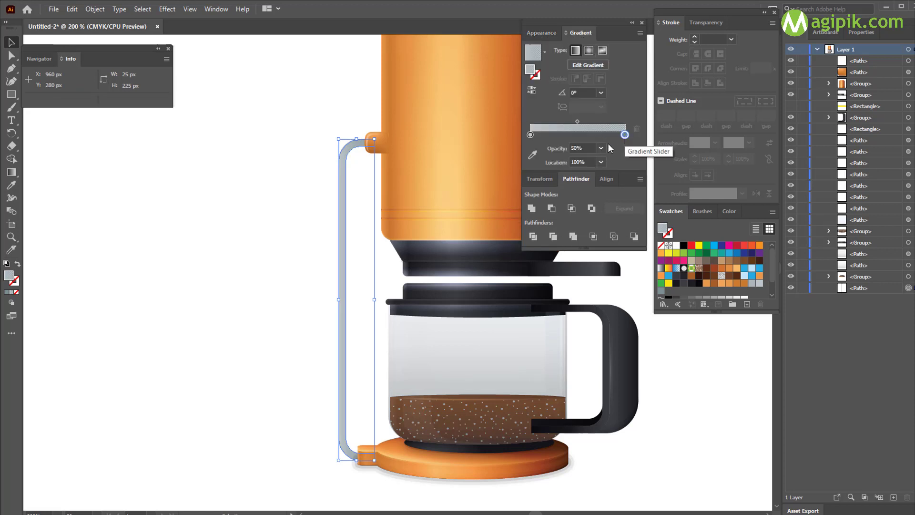
Restore the darker stop to 100% opacity and place it at the 50% location of the tube's gradient.
left_click(601, 148)
left_click(613, 282)
left_click(578, 133)
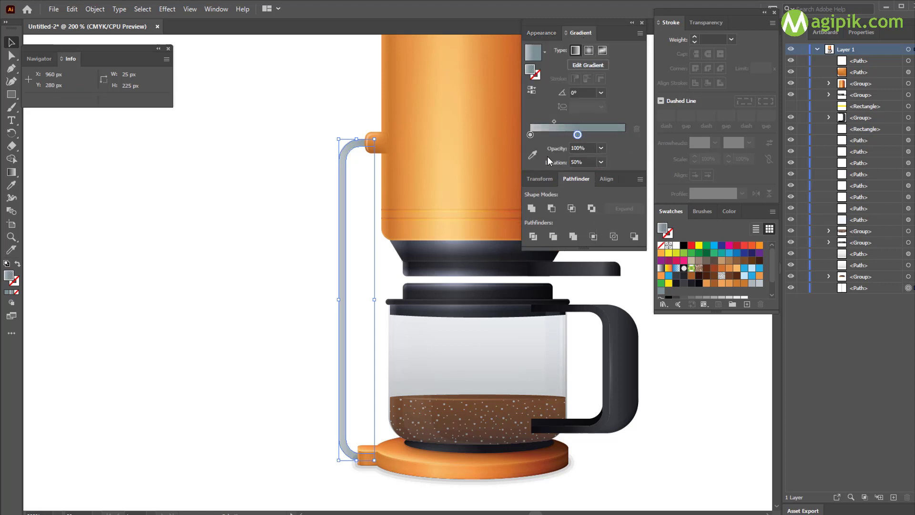
key("g")
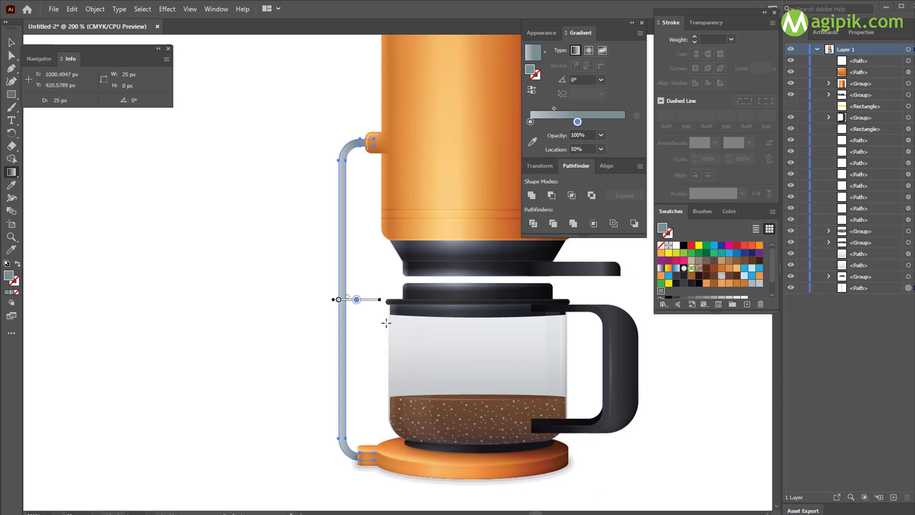
Apply an Offset Path effect of 2 px to the tube's gradient fill.
left_click(543, 35)
key("v")
left_click(595, 66)
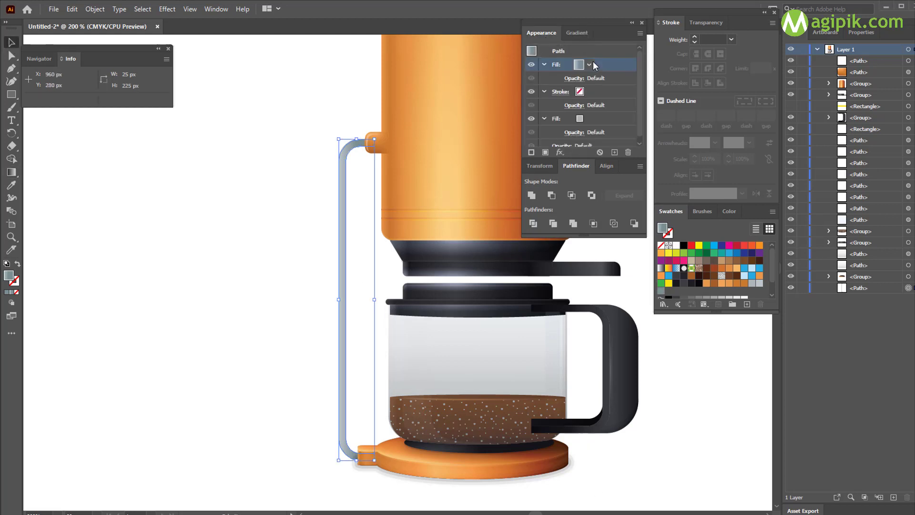
left_click(168, 9)
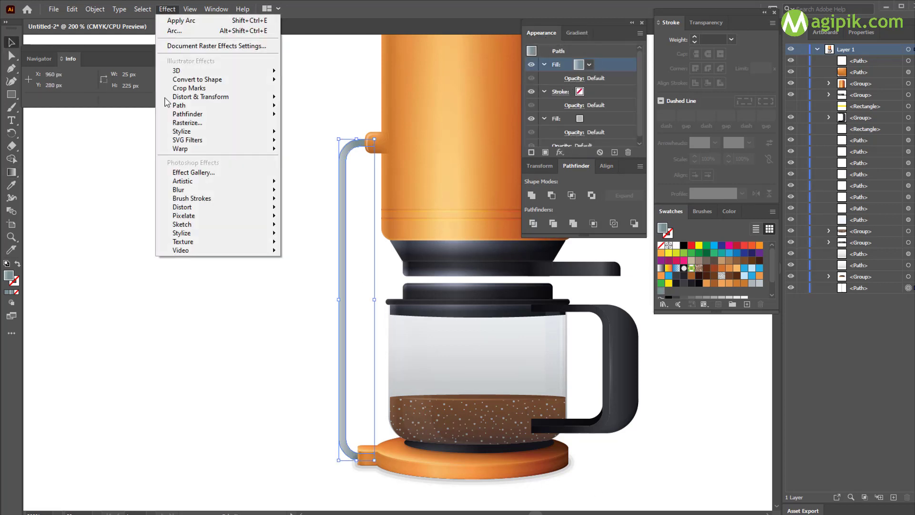
mouse_move(205, 99)
left_click(329, 109)
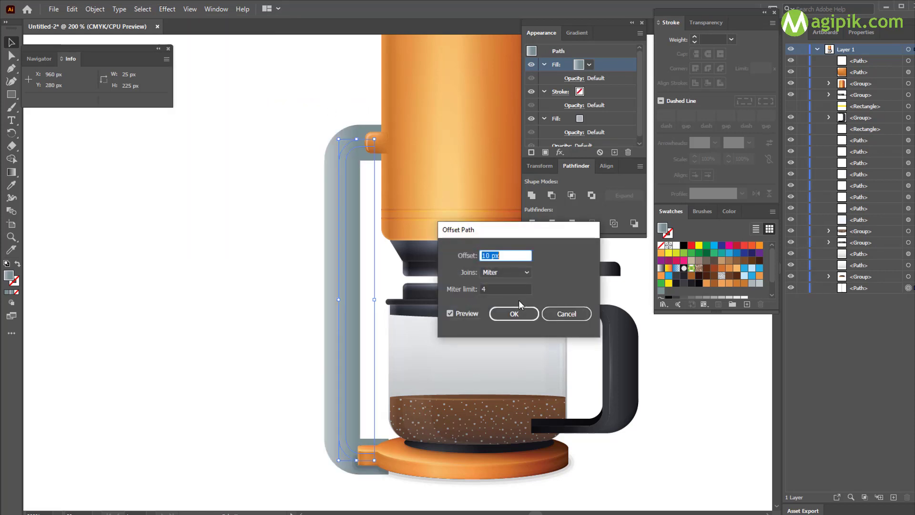
type("2")
left_click(520, 313)
Move the tube's gradient fill beneath its solid grey fill in the appearance stack and collapse the fill entries.
left_click(603, 74)
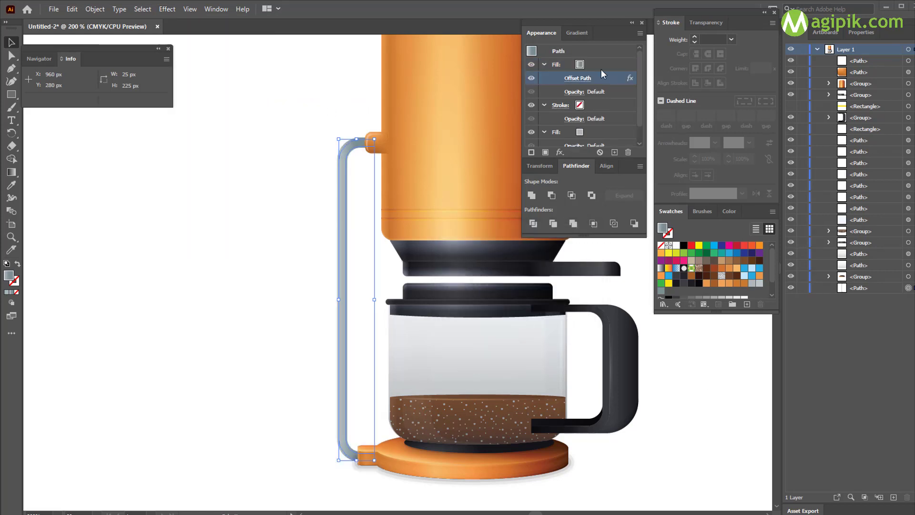
left_click(552, 64)
left_click(544, 64)
left_click_drag(606, 66, 590, 124)
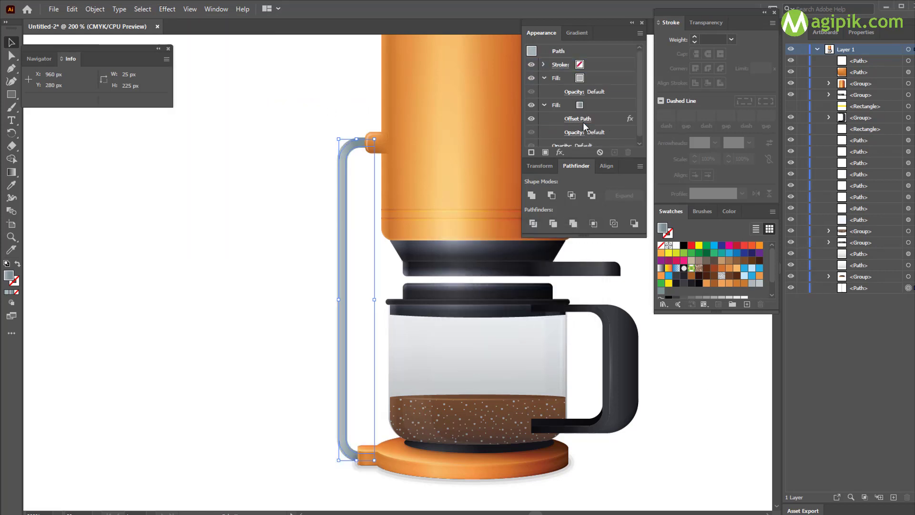
left_click(545, 78)
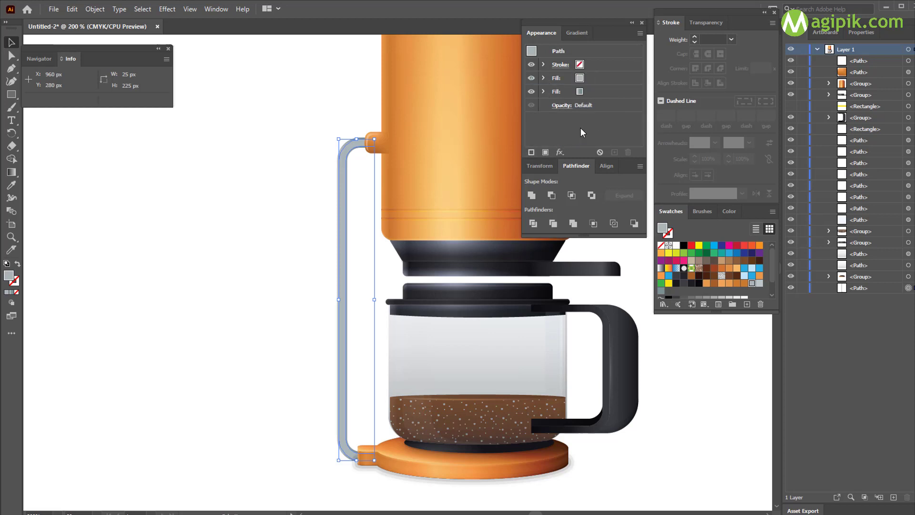
Add a third fill to the tube, place it beneath the other fills, and colour it dark grey.
left_click(545, 152)
left_click_drag(610, 71, 596, 119)
left_click(544, 105)
left_click(598, 108)
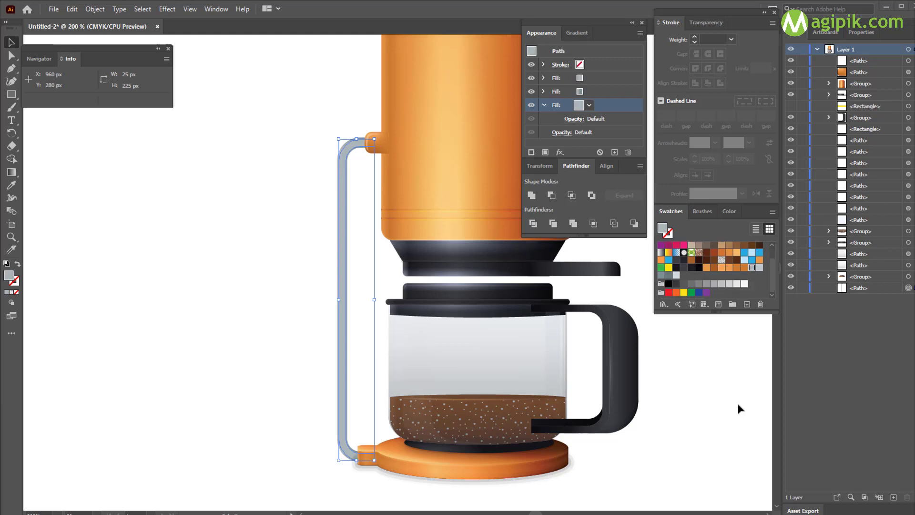
left_click(669, 276)
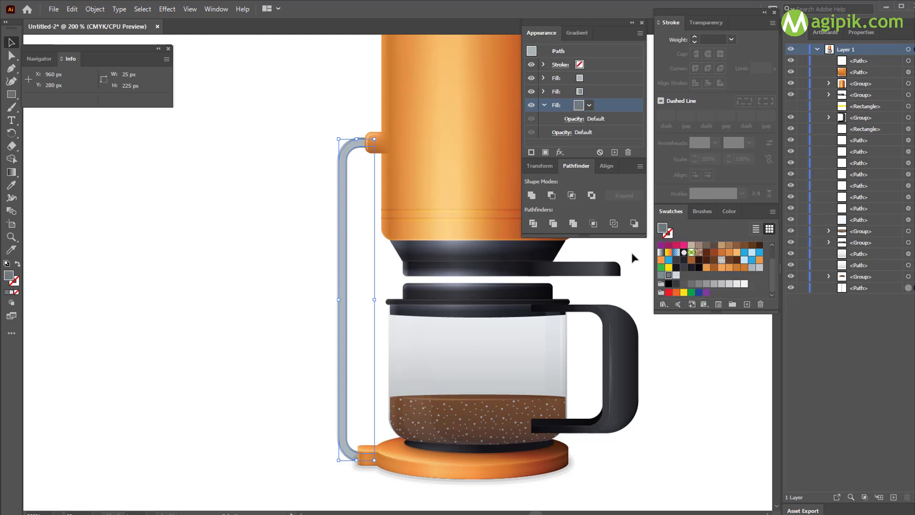
Apply an Offset Path effect of 1 px to the tube's dark grey bottom fill.
left_click(167, 9)
left_click(316, 106)
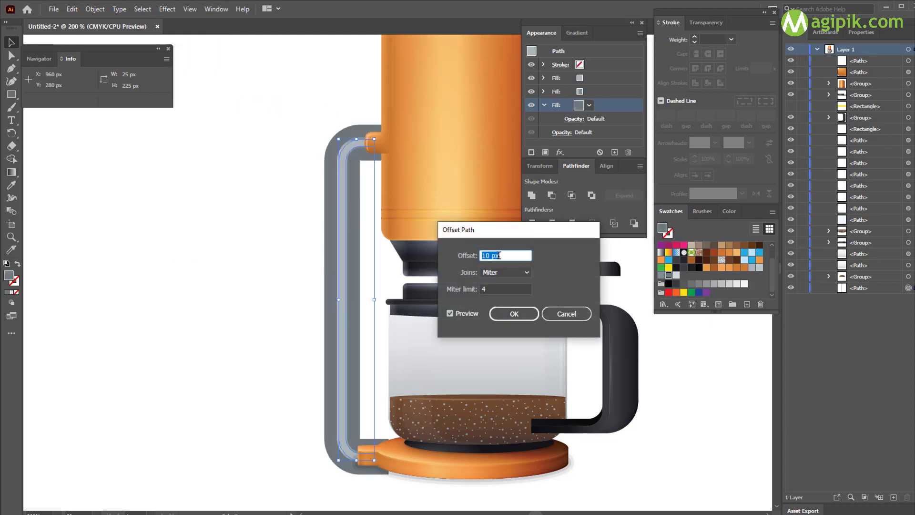
type("1")
key("Tab")
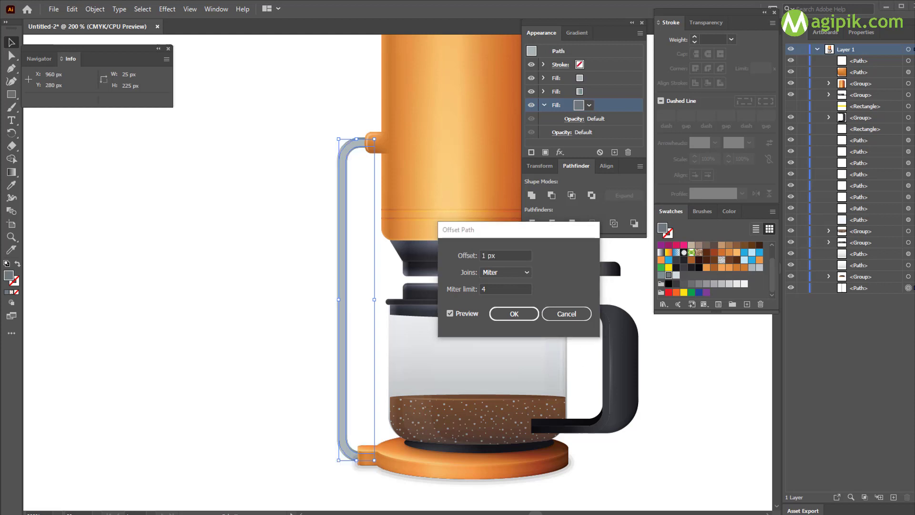
left_click(523, 315)
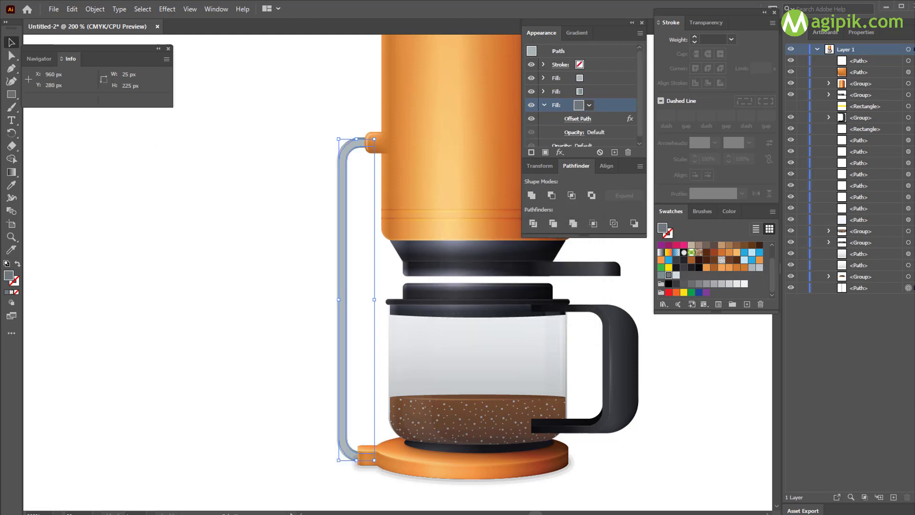
Apply a Transform effect to the tube's dark grey bottom fill, moving it 1 px horizontally and 1 px vertically.
left_click(167, 9)
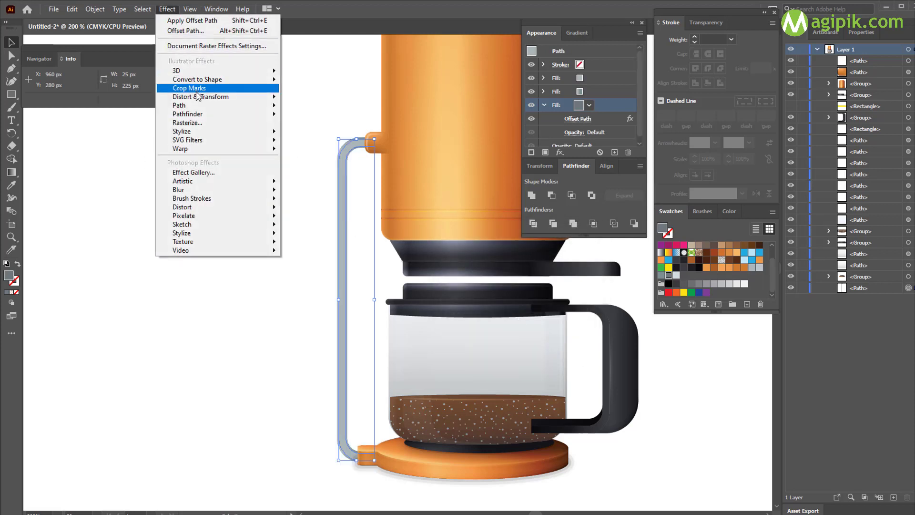
mouse_move(224, 96)
left_click(330, 134)
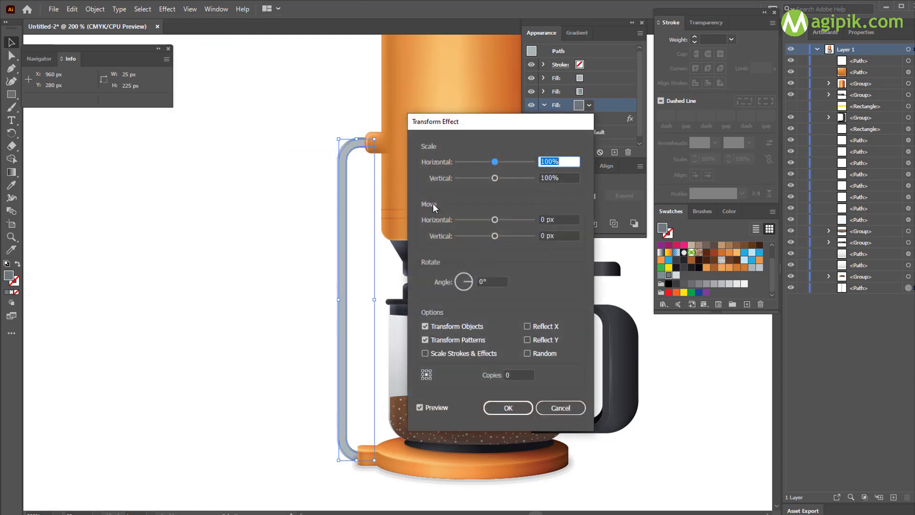
left_click(495, 219)
left_click(495, 236)
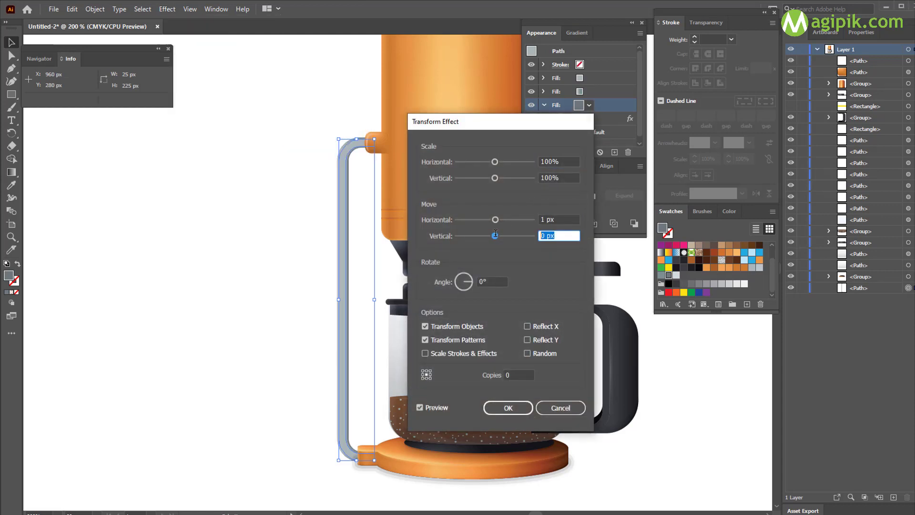
left_click(421, 411)
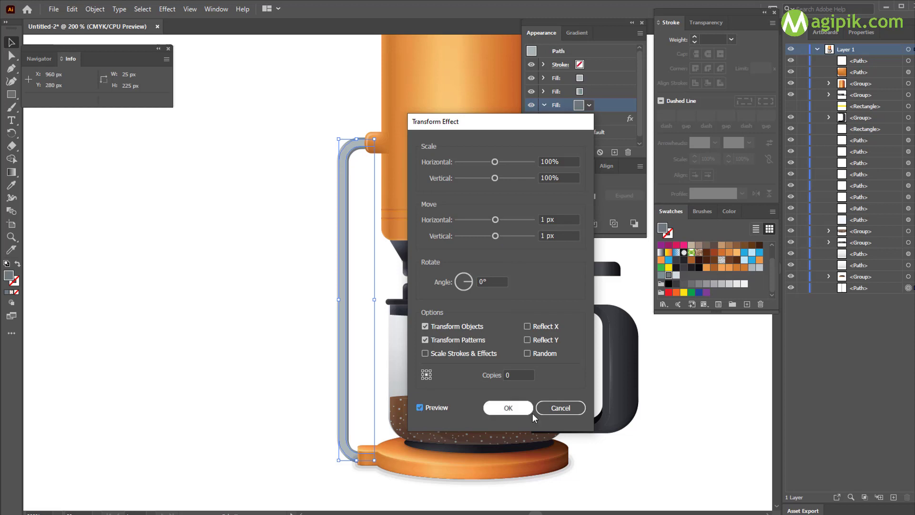
left_click(503, 409)
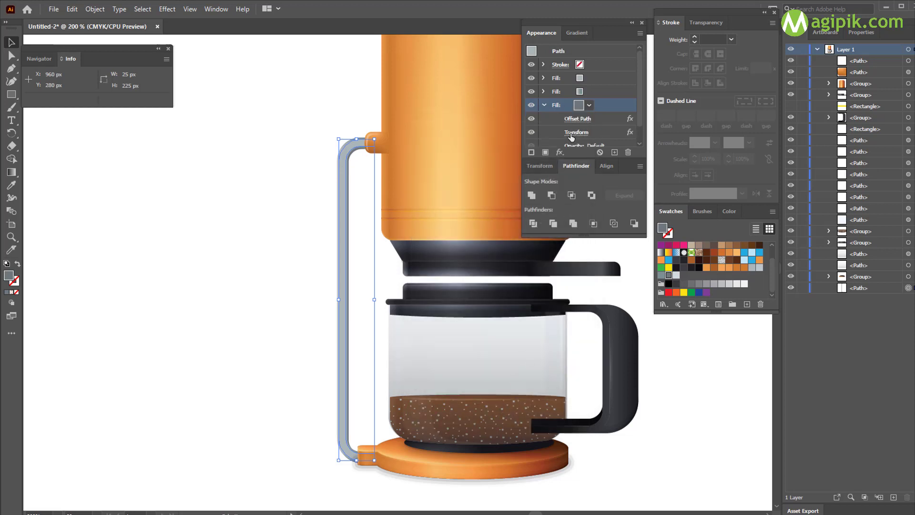
Add another fill at the top of the tube's appearance stack and colour it light grey.
left_click_drag(551, 138, 580, 78)
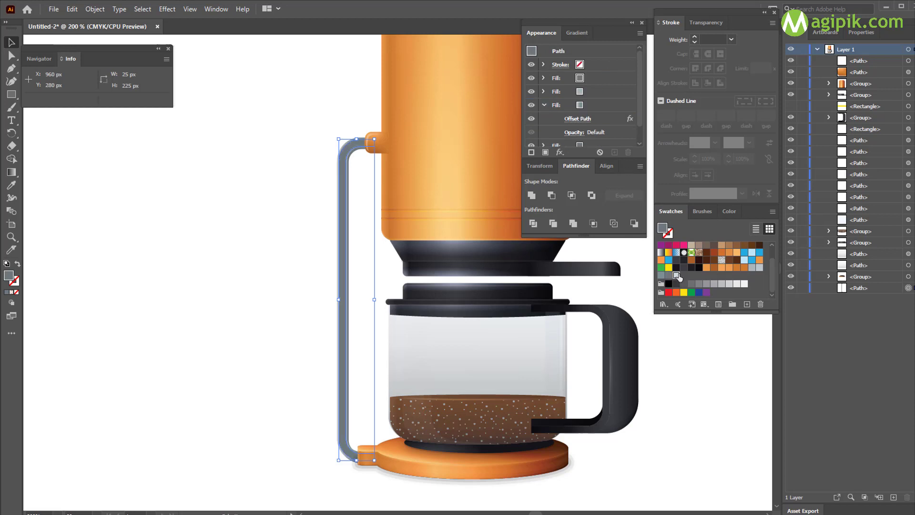
left_click(676, 275)
left_click(544, 78)
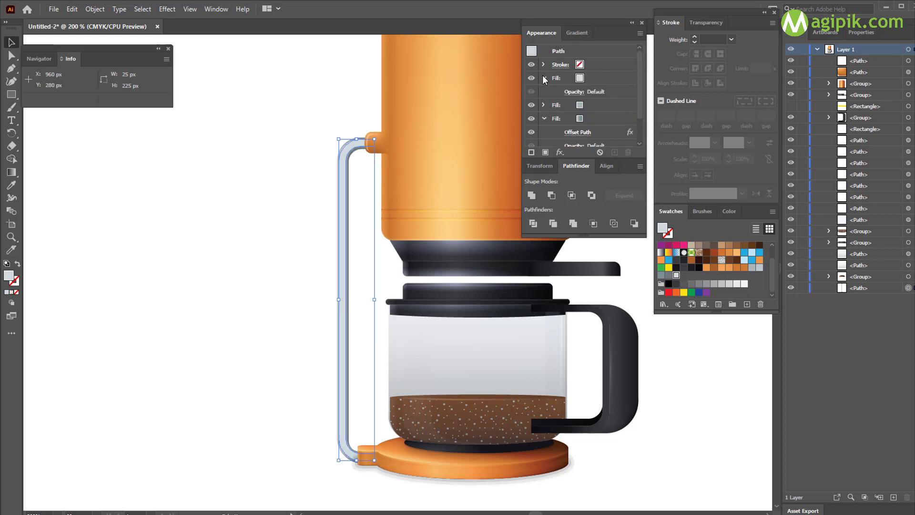
left_click(167, 9)
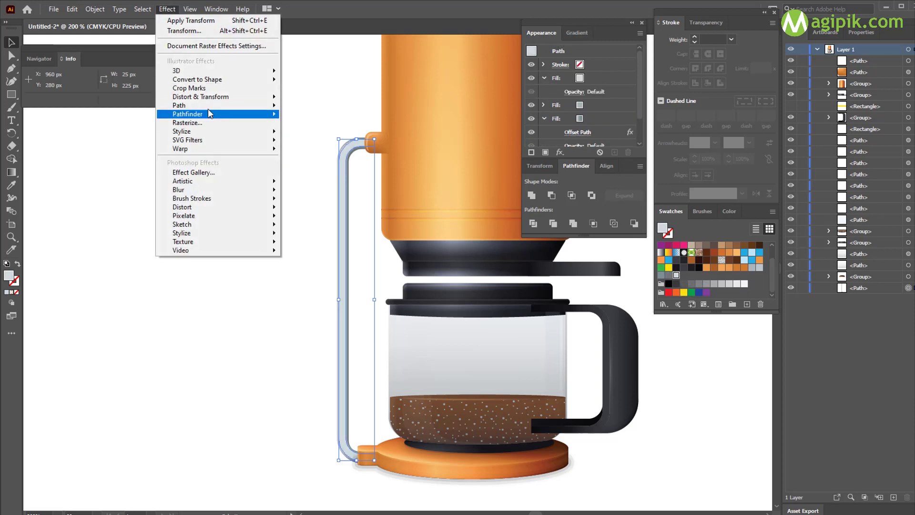
mouse_move(220, 105)
left_click(327, 109)
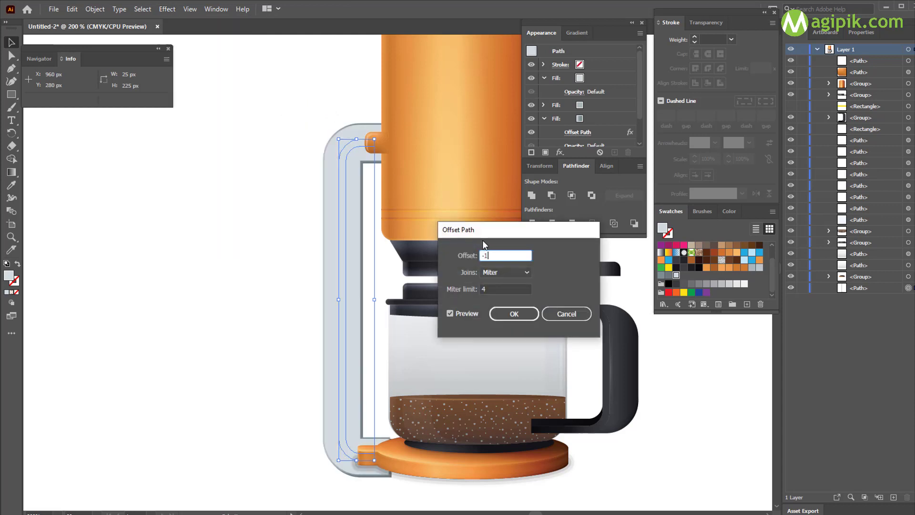
left_click(514, 314)
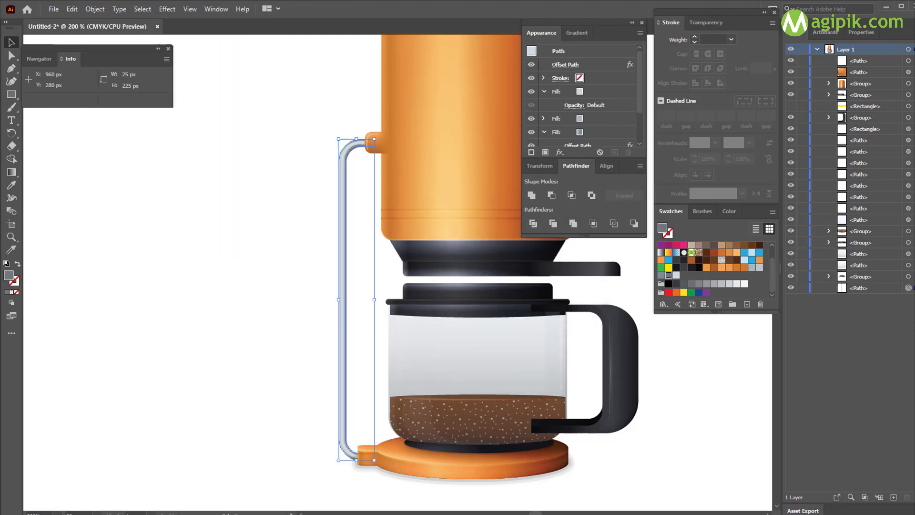
left_click(606, 94)
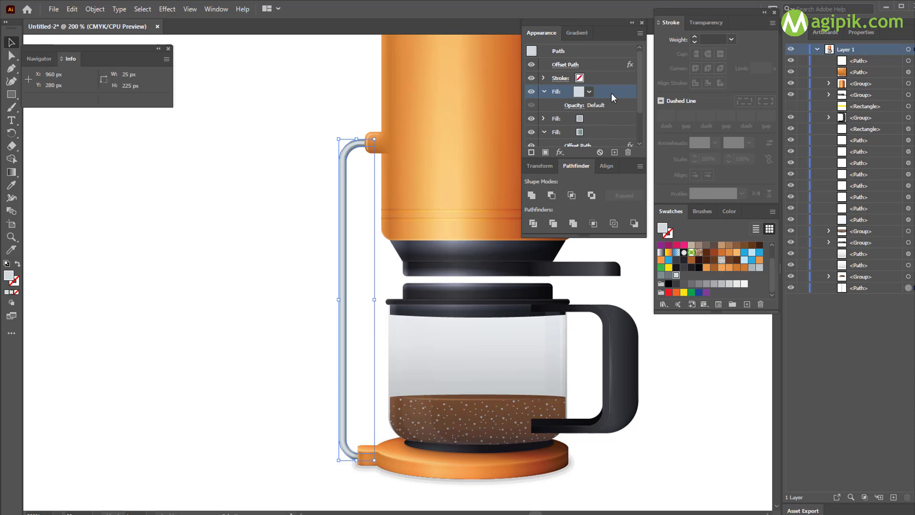
key("ctrl+z")
key("ctrl+shift+z")
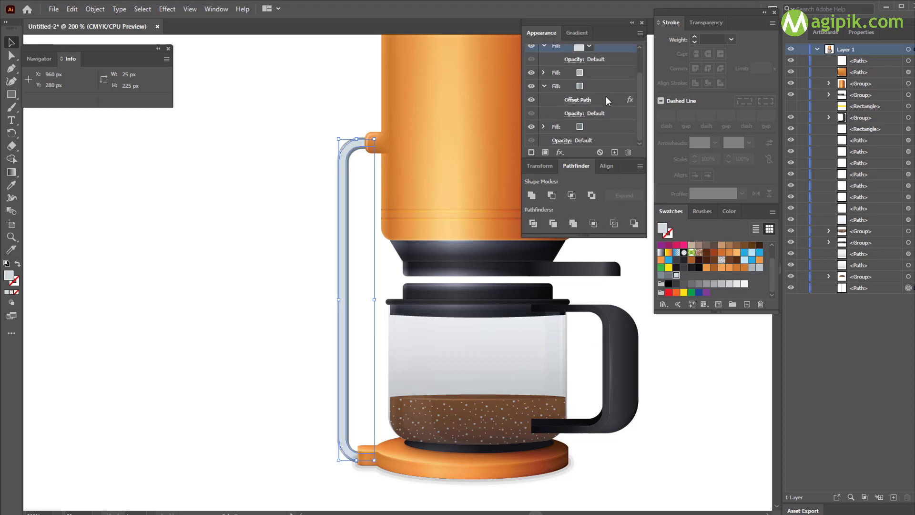
key("ctrl+z")
Apply an Offset Path effect of -1.5 px to the tube's light grey top fill.
left_click(167, 9)
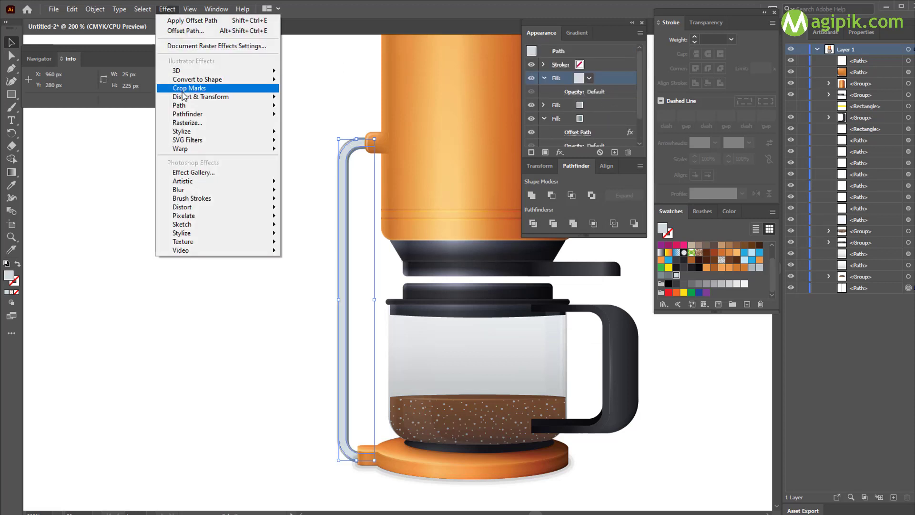
mouse_move(208, 107)
left_click(316, 107)
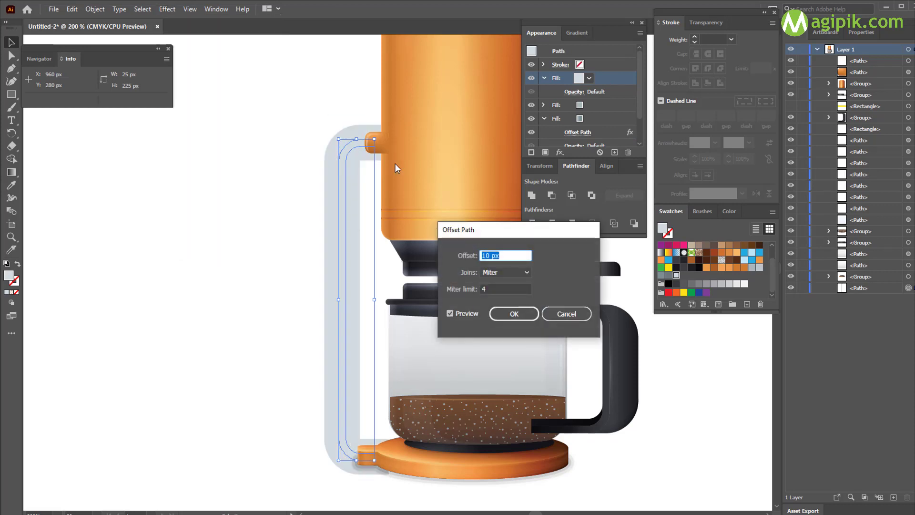
type("-1.5")
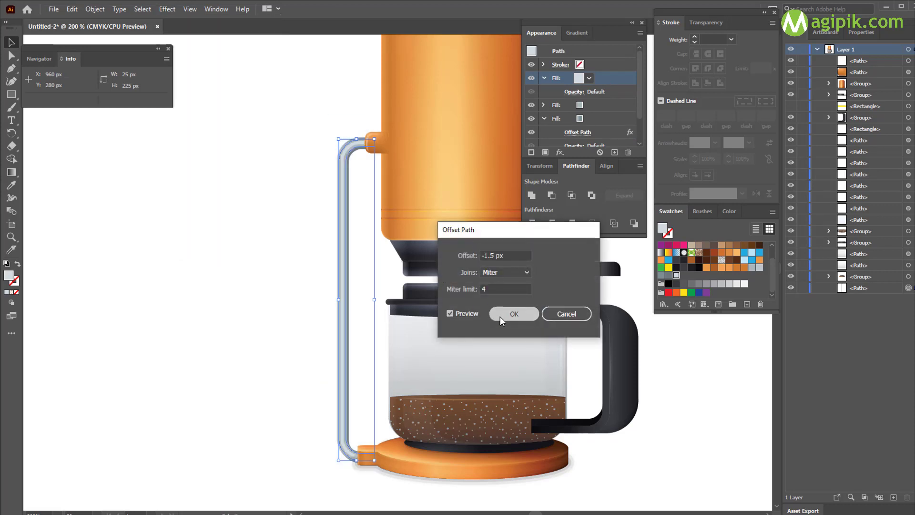
left_click(504, 314)
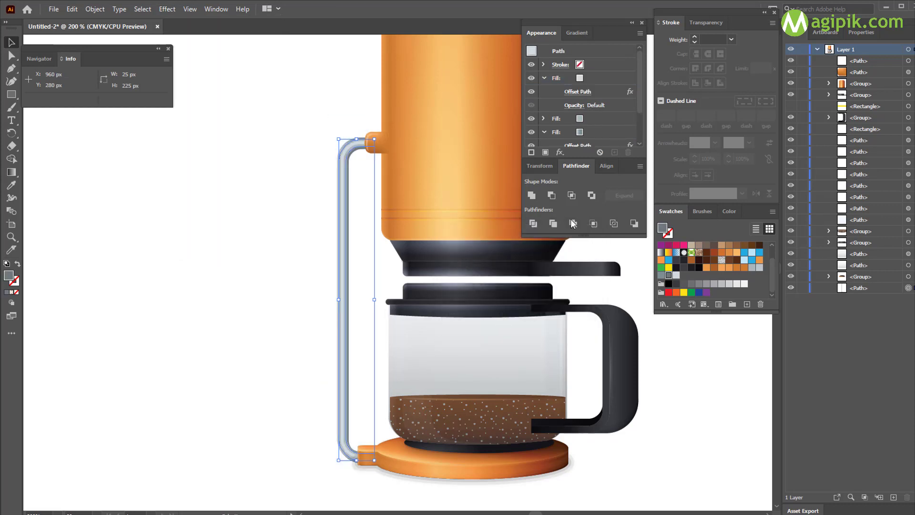
Apply a Transform effect to the light grey top fill, moving it -0.5 px horizontally and -0.5 px vertically.
left_click(167, 9)
mouse_move(214, 131)
left_click(305, 142)
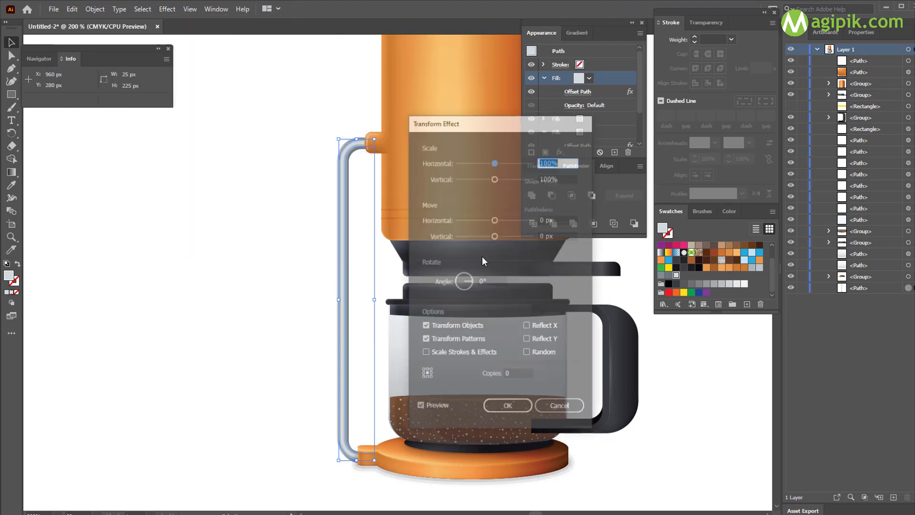
key("Tab")
key("Tab")
type("-")
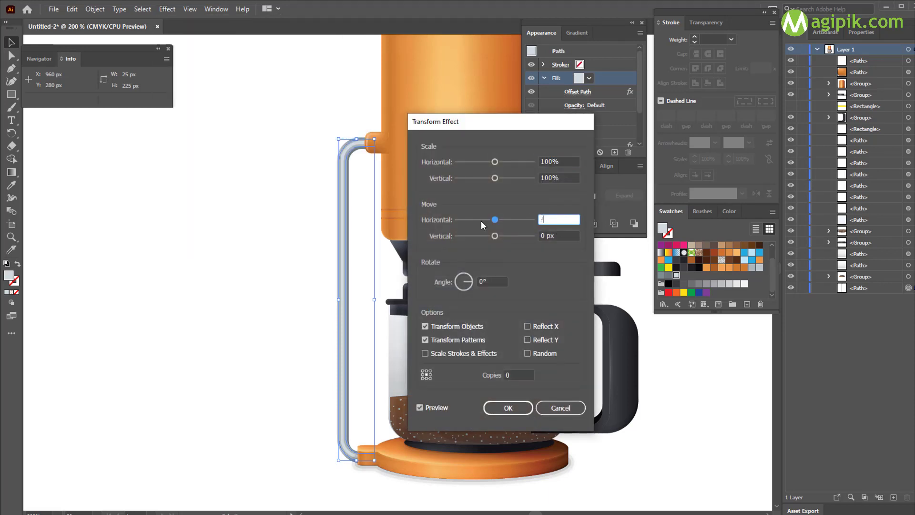
type("0.5")
key("Tab")
type("-")
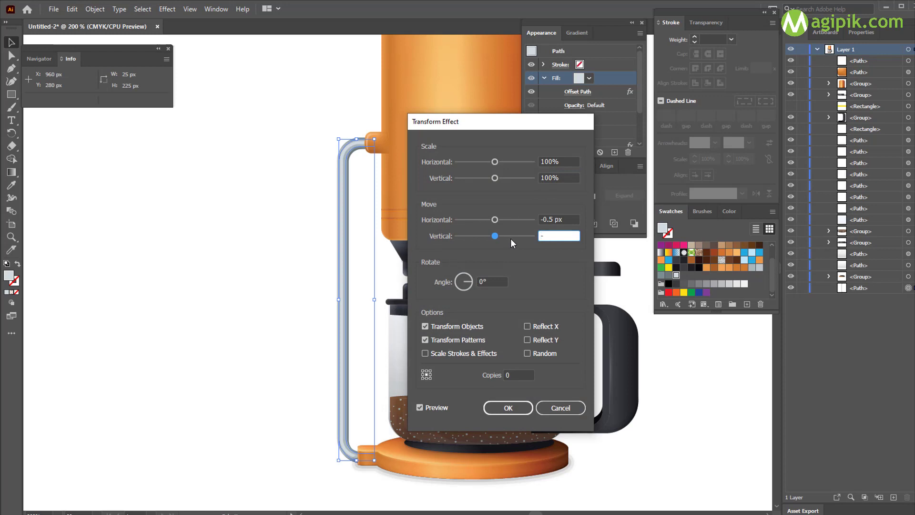
type("0.5")
key("Return")
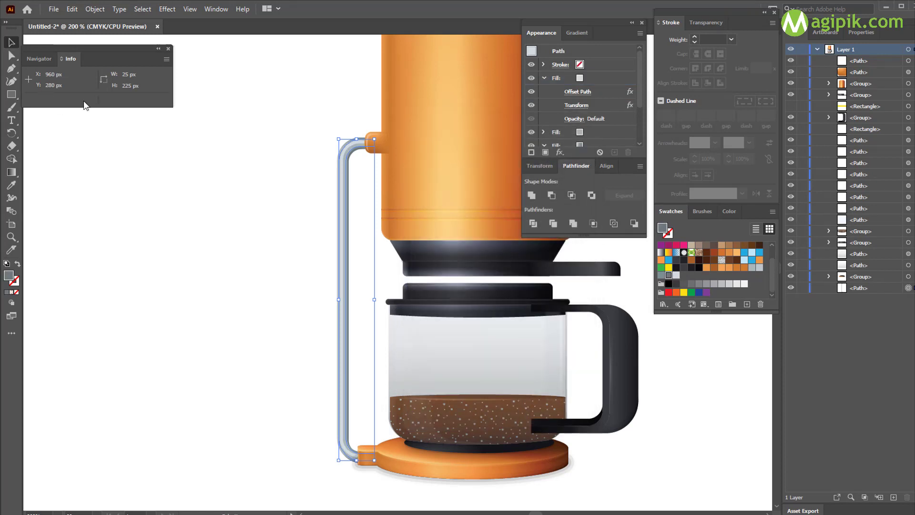
Collapse the light grey fill and add a new fill above it in the tube's appearance stack.
left_click(544, 78)
left_click(546, 152)
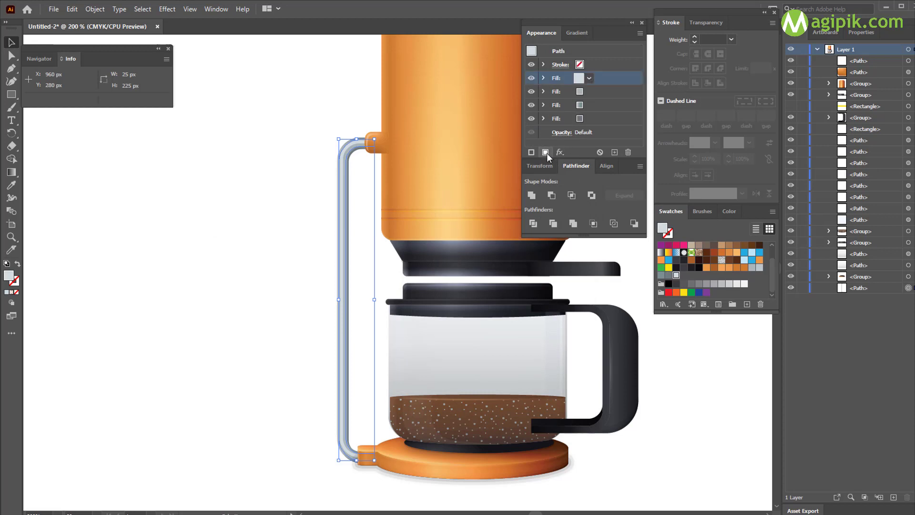
left_click(544, 78)
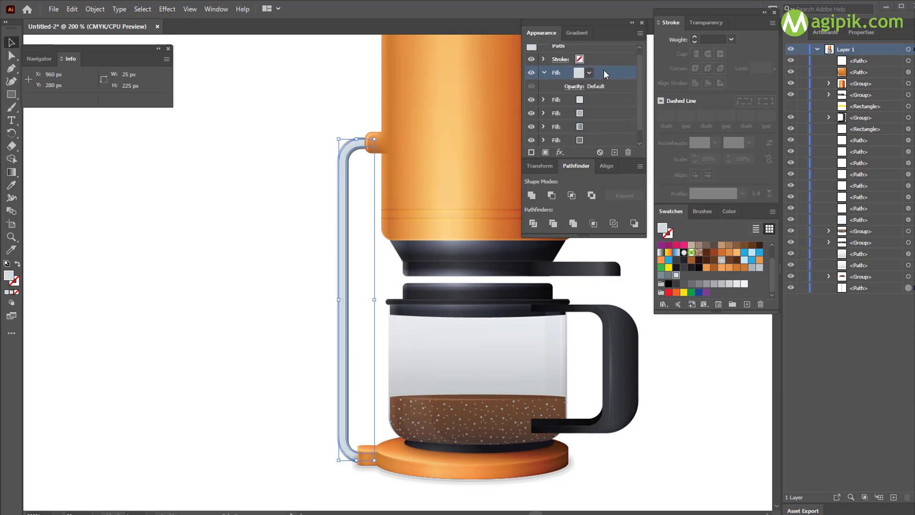
Apply an inward Offset Path effect to the tube's new top fill.
left_click(167, 9)
mouse_move(191, 131)
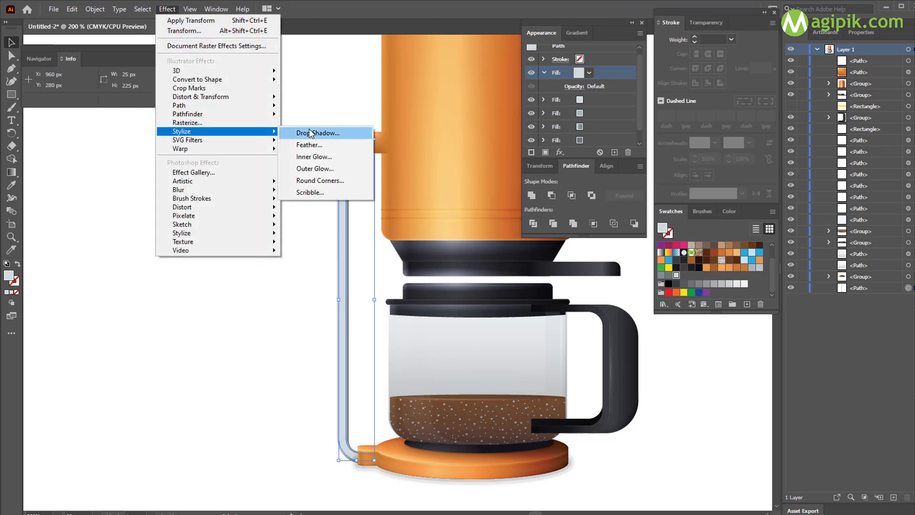
mouse_move(191, 105)
left_click(310, 105)
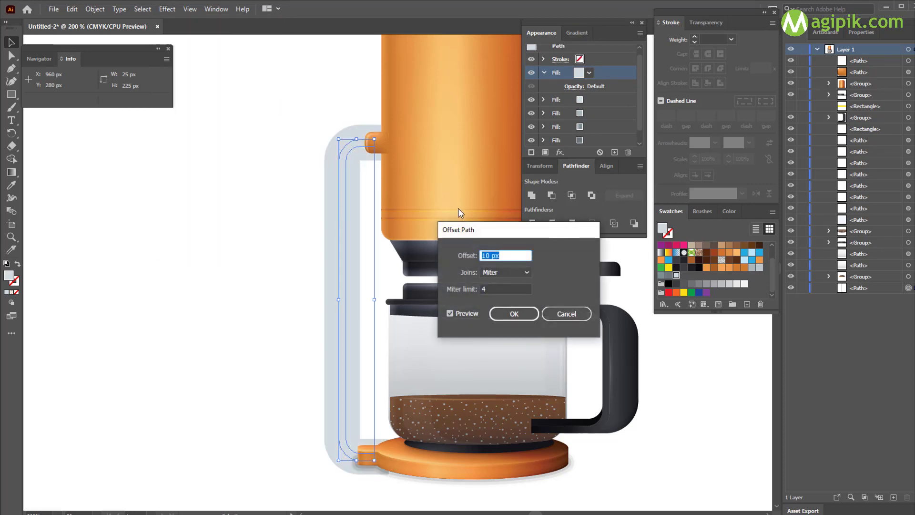
left_click(515, 314)
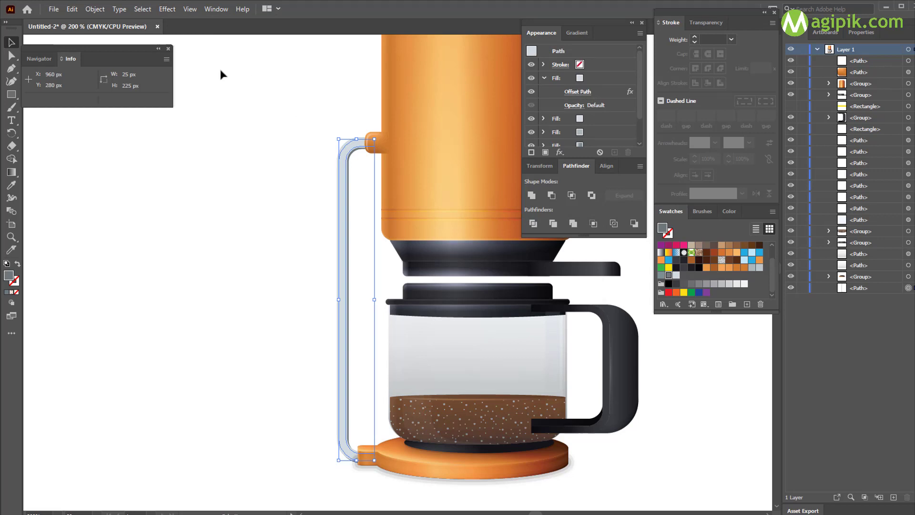
Apply a Transform effect to the tube's new top fill, moving it 1 px horizontally and 1 px vertically.
left_click(592, 79)
left_click(171, 9)
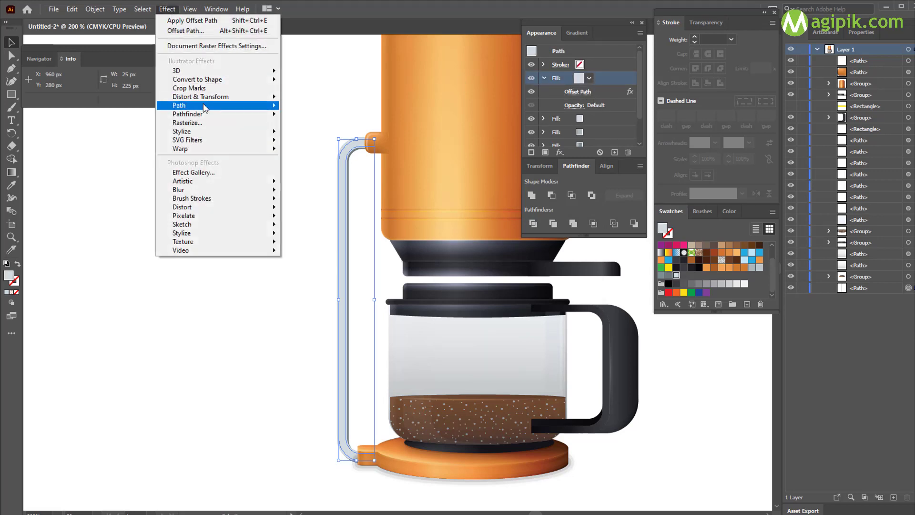
mouse_move(214, 90)
left_click(306, 132)
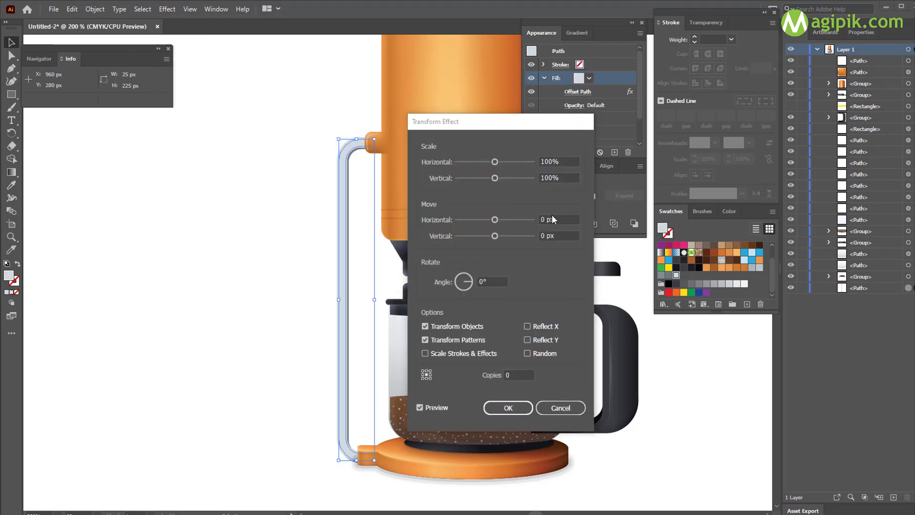
key("Tab")
key("Tab")
type("1")
key("Tab")
type("1")
left_click(523, 410)
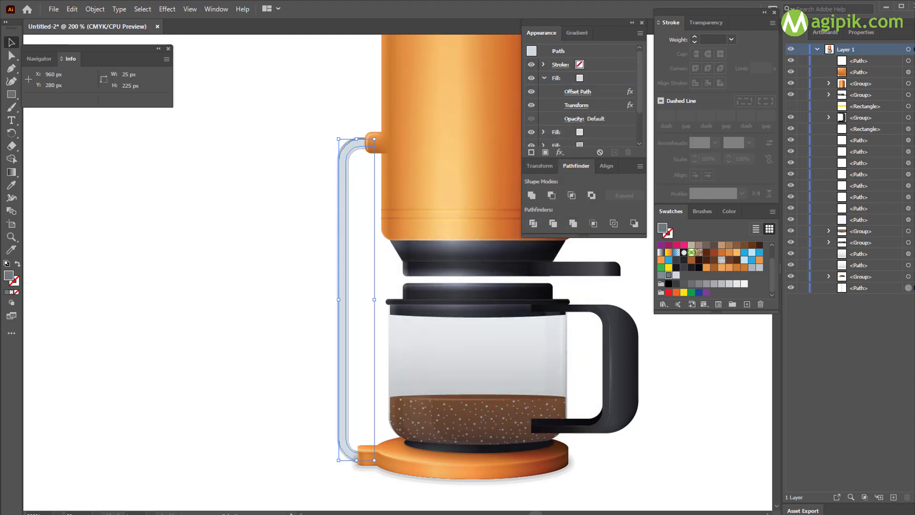
Apply a linear gradient to the tube's top fill and set the opacity of both end stops to 100%.
left_click(577, 32)
left_click(582, 127)
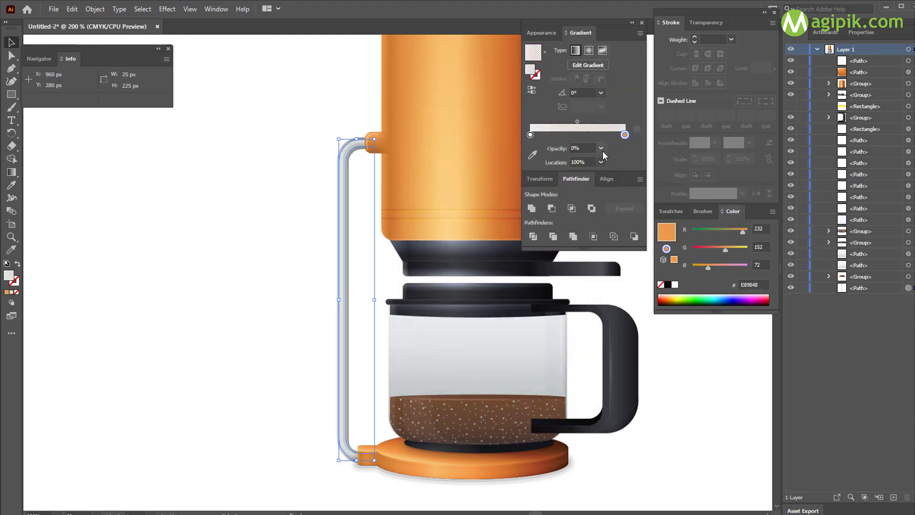
left_click(601, 149)
left_click(618, 277)
left_click(531, 134)
left_click(601, 148)
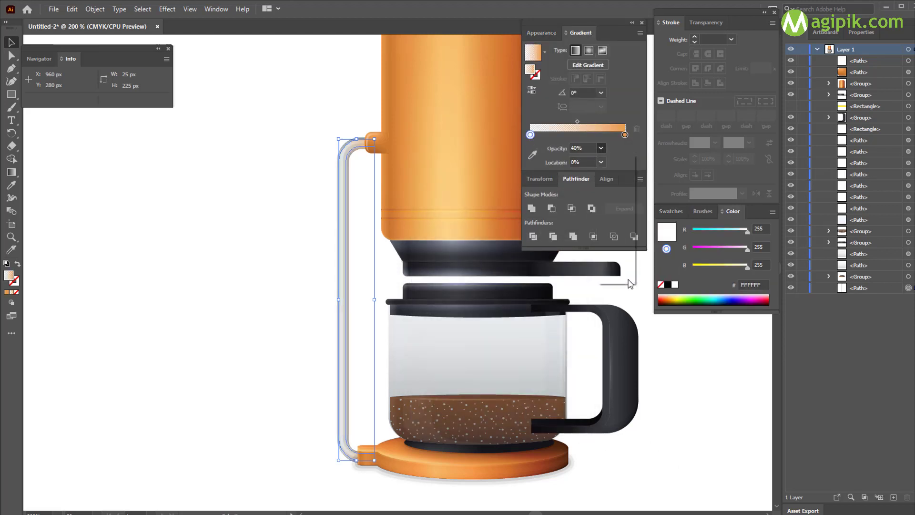
left_click(619, 279)
Colour the gradient's starting stop grey and set its opacity to 0%.
left_click(670, 211)
key("g")
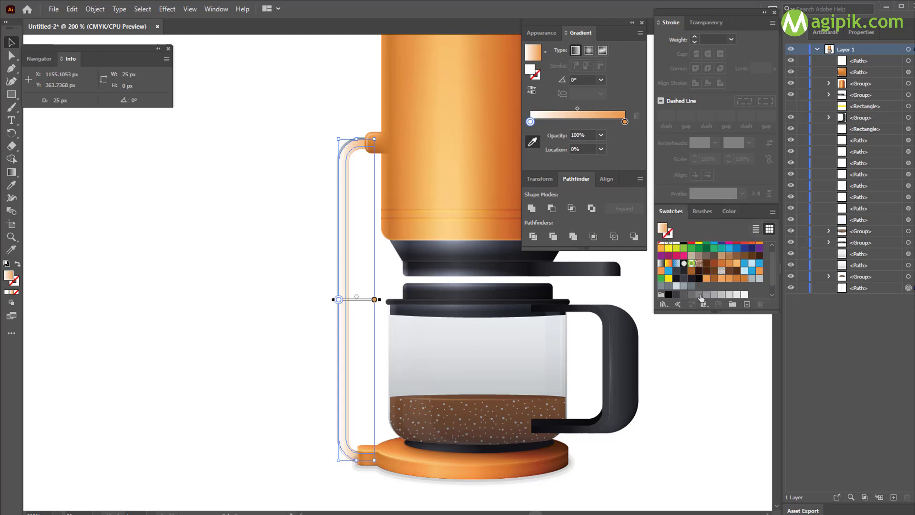
left_click(683, 290)
left_click(601, 135)
left_click(616, 143)
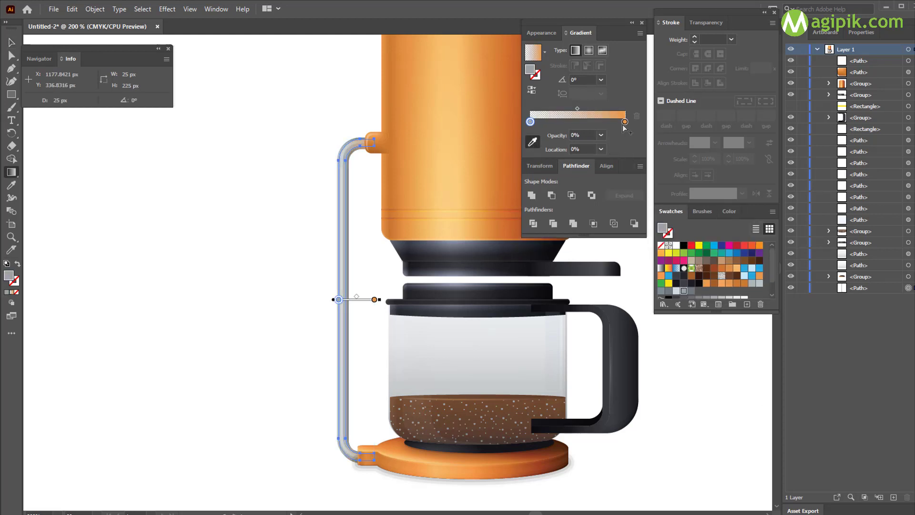
Colour the gradient's end stop dark grey and set its location to 75%.
left_click(625, 122)
left_click(690, 294)
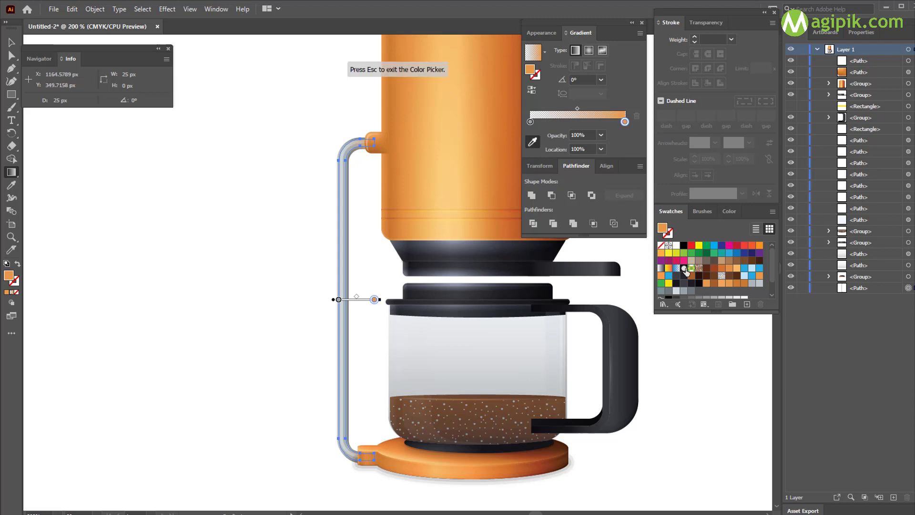
left_click(572, 150)
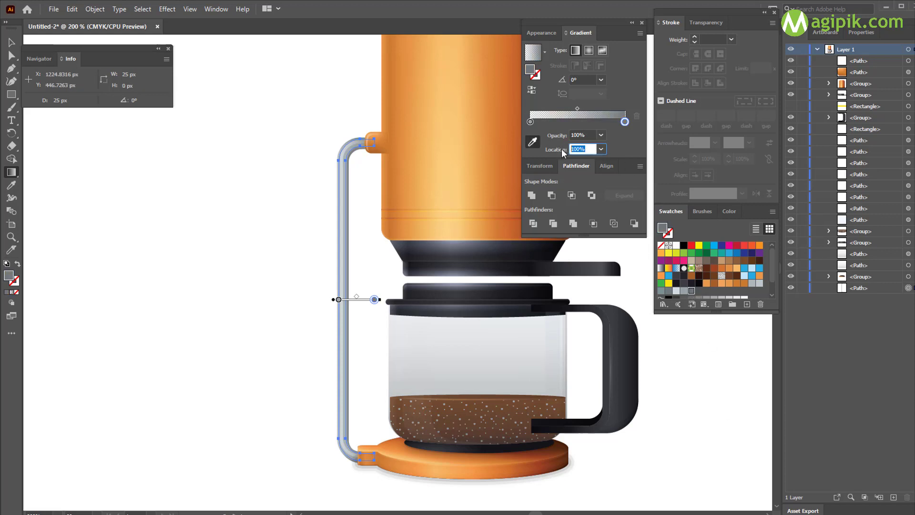
type("75")
key("Return")
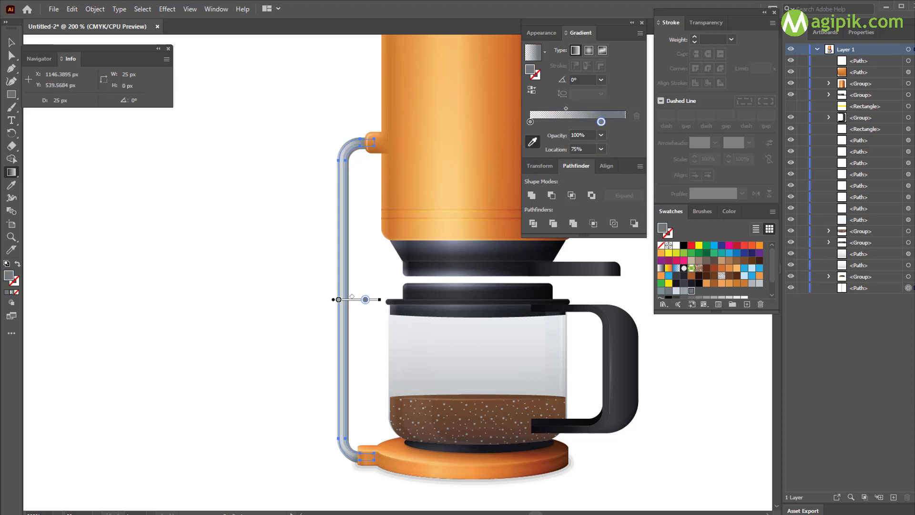
Place a copy of the grey tube behind the body and carafe, at the carafe's horizontal middle-left area.
key("v")
left_click(231, 105)
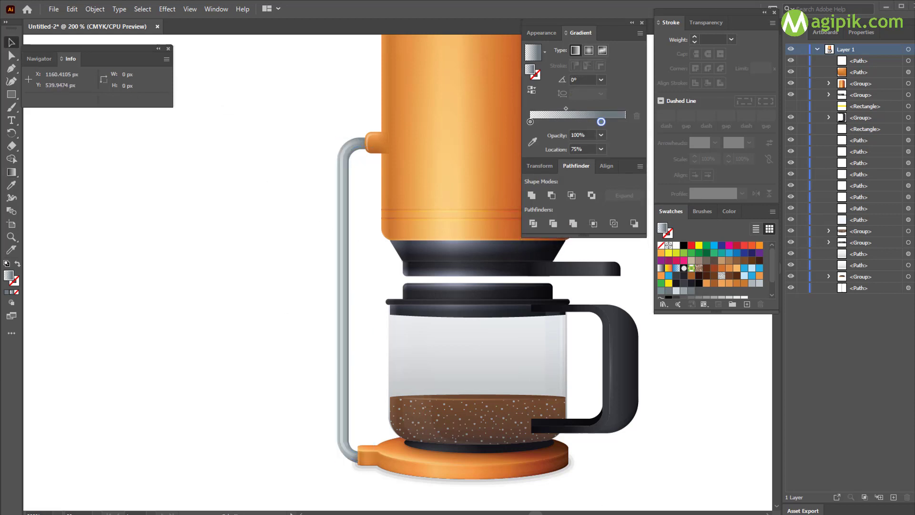
left_click_drag(348, 327, 415, 335)
mouse_move(426, 289)
left_mouse_down()
mouse_move(422, 280)
mouse_move(431, 285)
left_mouse_up()
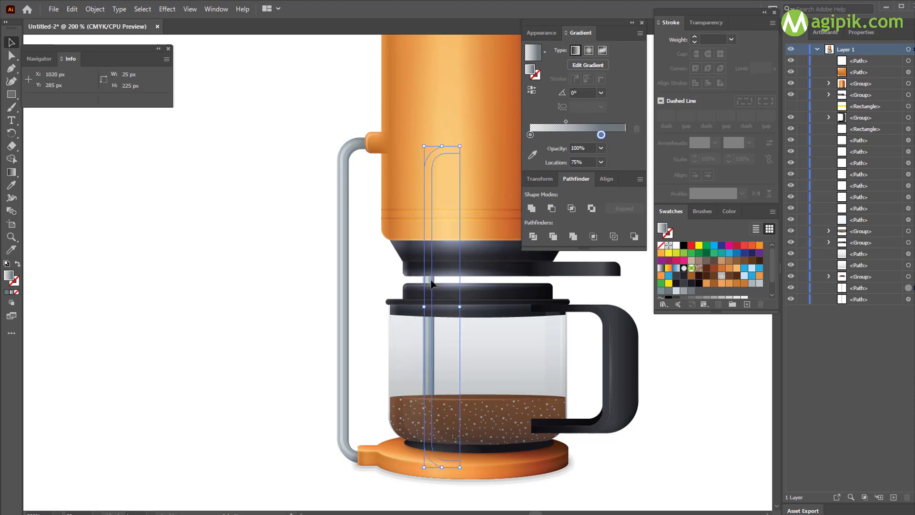
left_click(679, 462)
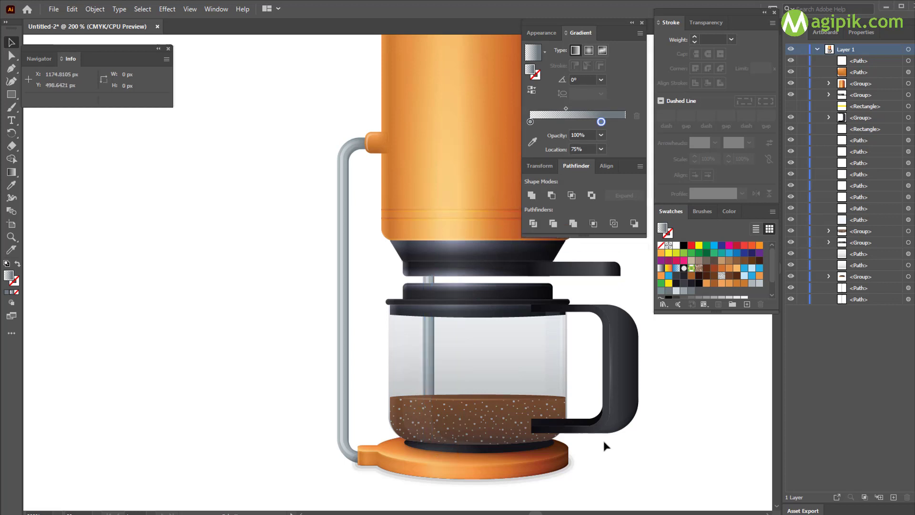
Group all parts of the coffee maker into a single object.
key("ctrl+minus")
key("ctrl+minus")
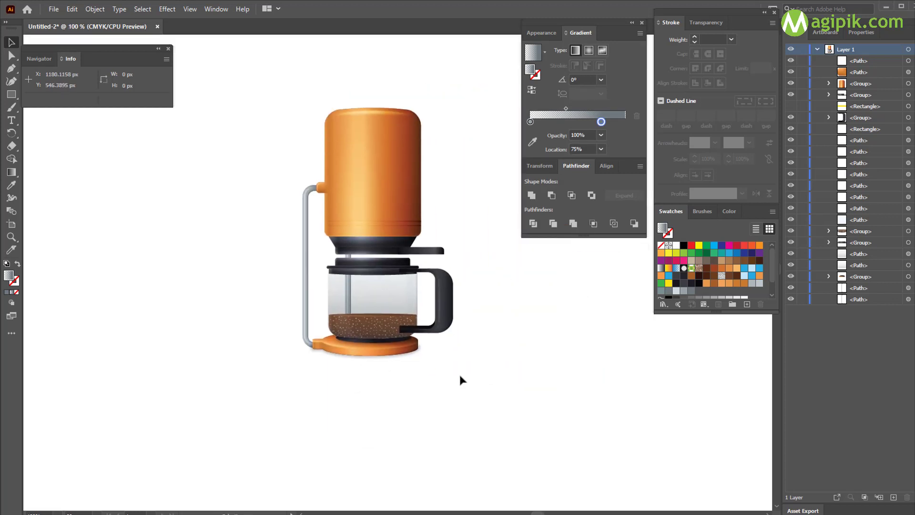
left_click_drag(256, 69, 462, 366)
key("ctrl+g")
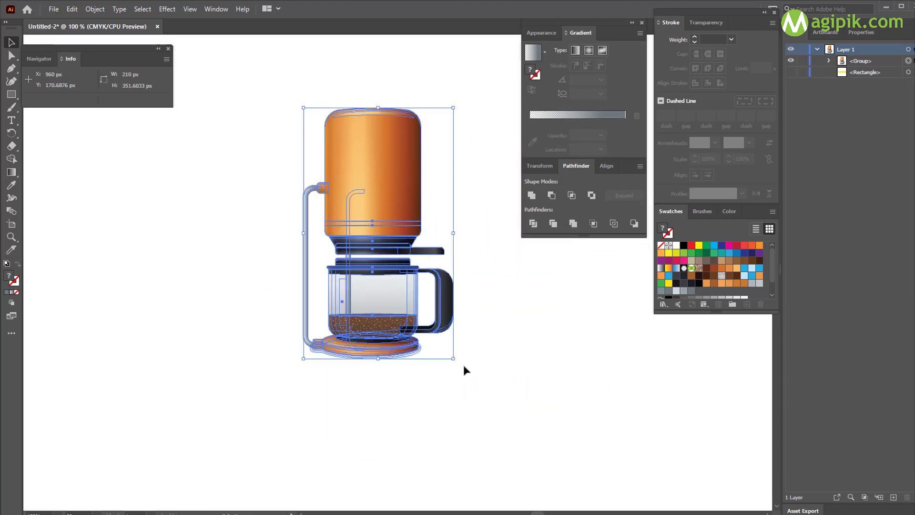
Apply Outline Stroke to the coffee maker group and deselect it.
left_click(95, 9)
mouse_move(183, 269)
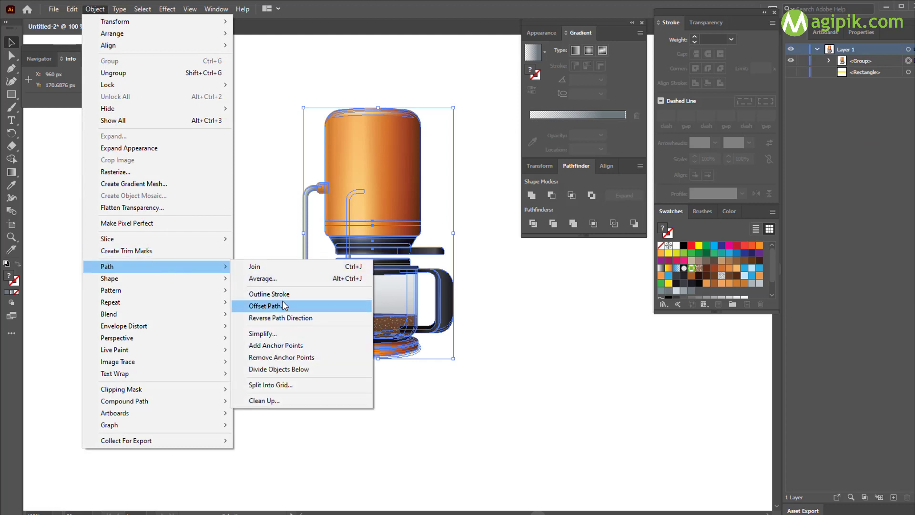
left_click(304, 294)
left_click(484, 301)
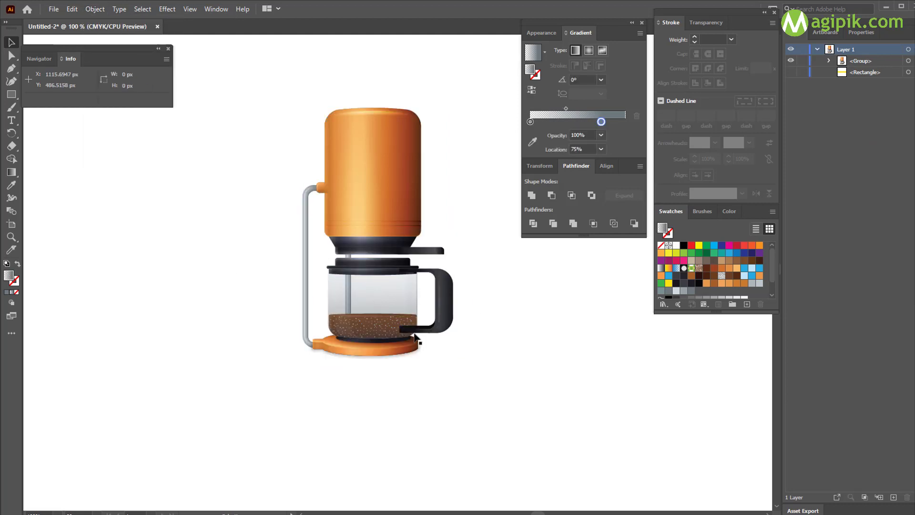
Create an ellipse 350 px wide and 10 px high near the coffee maker's base.
scroll(395, 375, "up", 3)
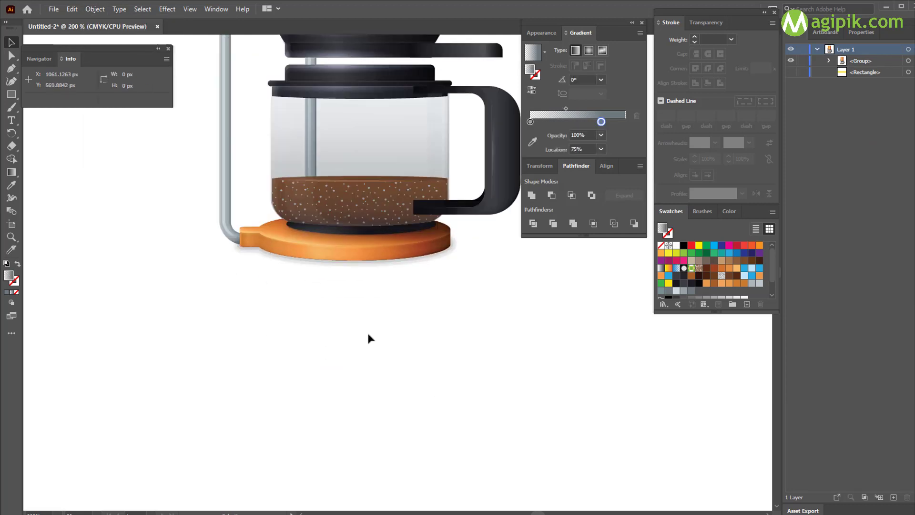
left_click_drag(12, 94, 42, 105)
left_click(346, 259)
type("350")
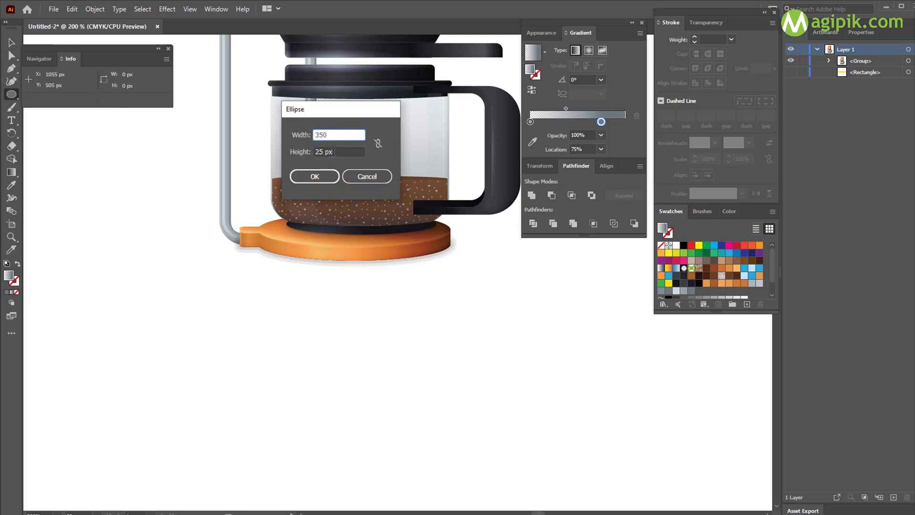
key("Tab")
type("10")
left_click(314, 176)
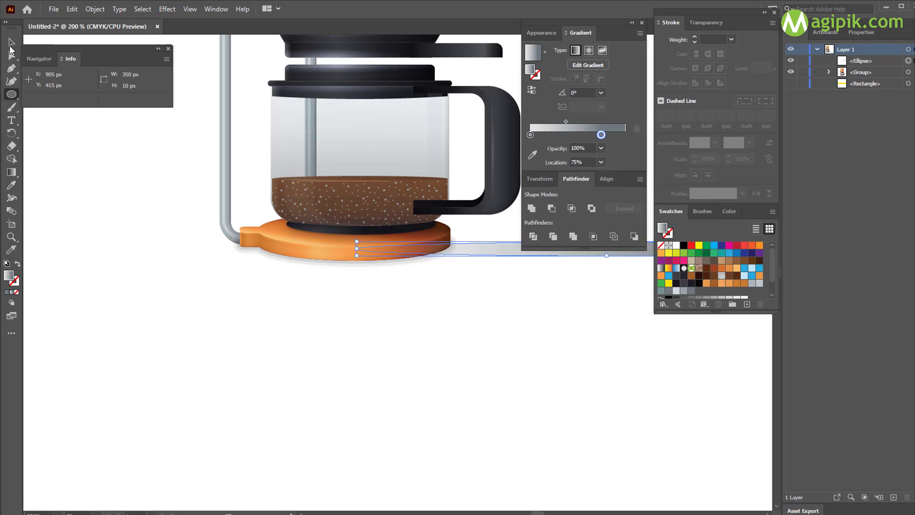
Position the flat ellipse across the coffee maker's base and fill it with black.
key("v")
left_click_drag(500, 252, 229, 245)
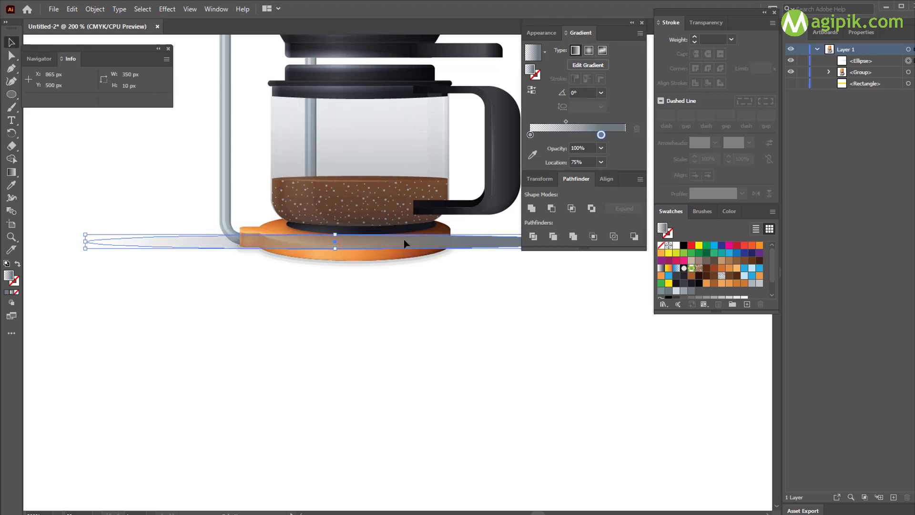
left_click_drag(405, 240, 405, 233)
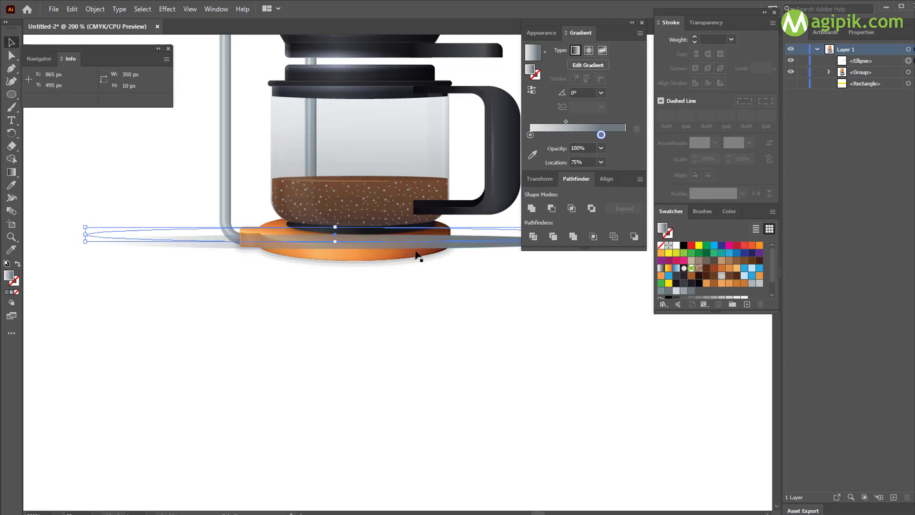
left_click(17, 293)
left_click(683, 244)
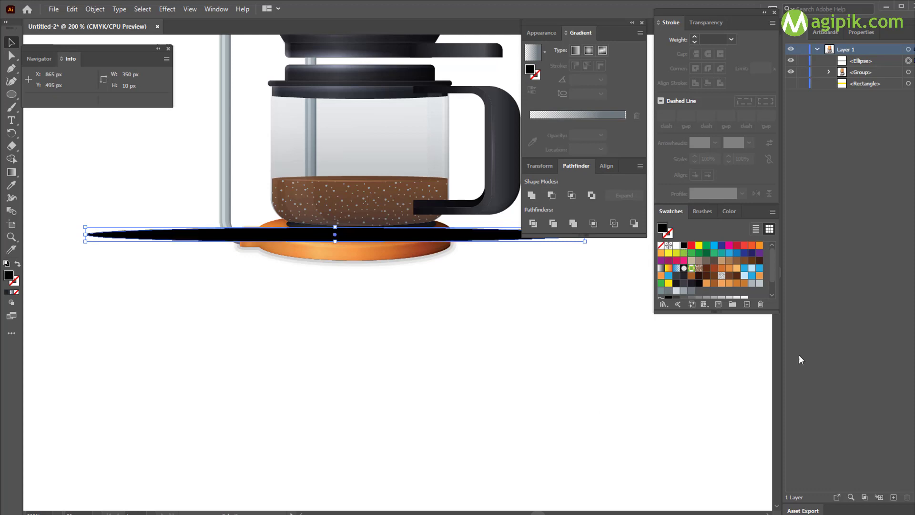
left_click(729, 211)
left_click(699, 250)
left_click_drag(343, 234, 349, 234)
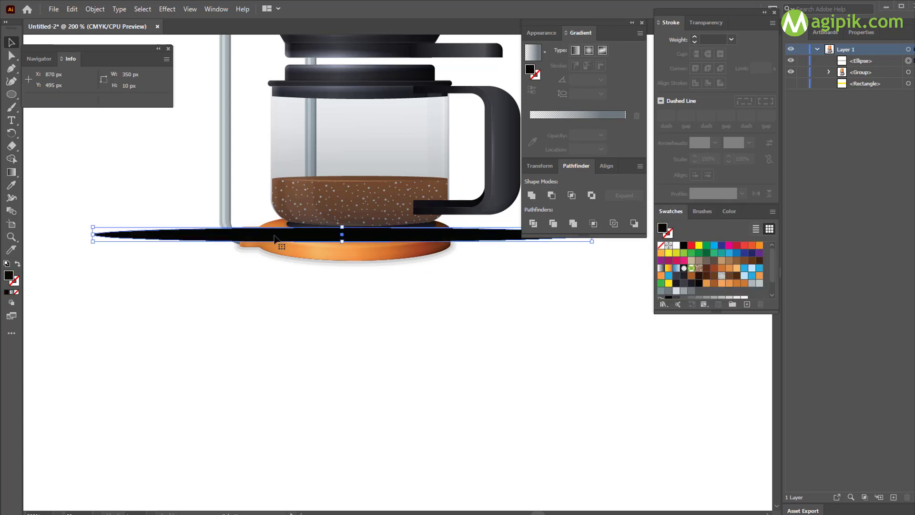
Convert the black ellipse's leftmost and rightmost anchor points to sharp corners.
left_click(13, 67)
left_click(57, 81)
left_click(92, 235)
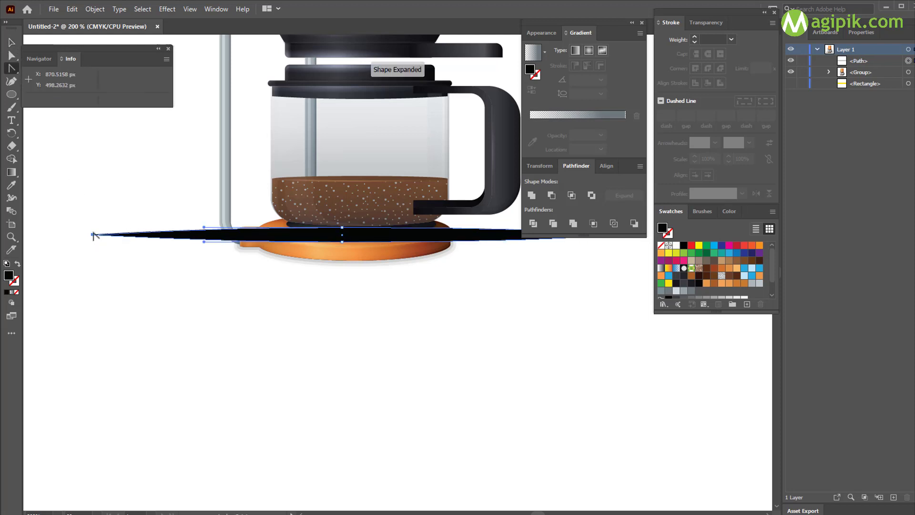
scroll(386, 245, "right", 5)
left_click(449, 235)
key("v")
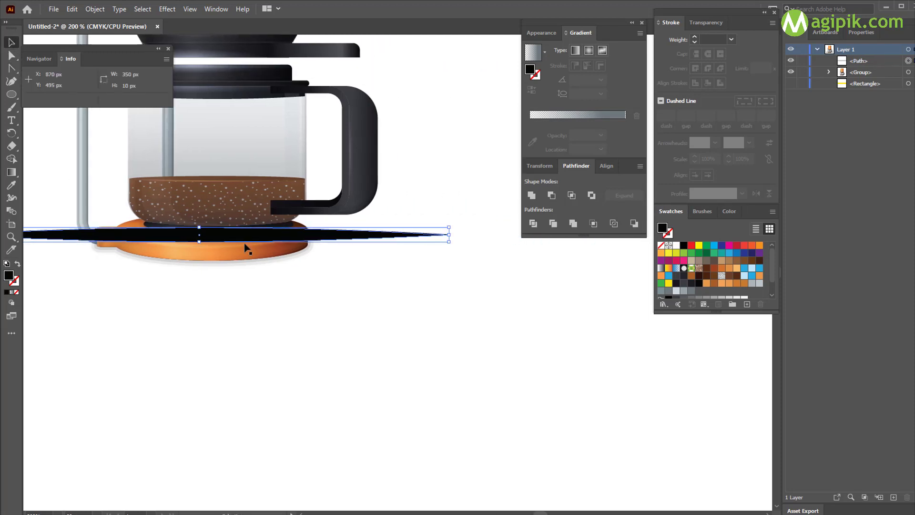
Set the black shadow shape's fill to 30% opacity with the Soft Light blending mode.
key("ctrl+minus")
key("ctrl+minus")
left_click_drag(274, 207, 300, 246)
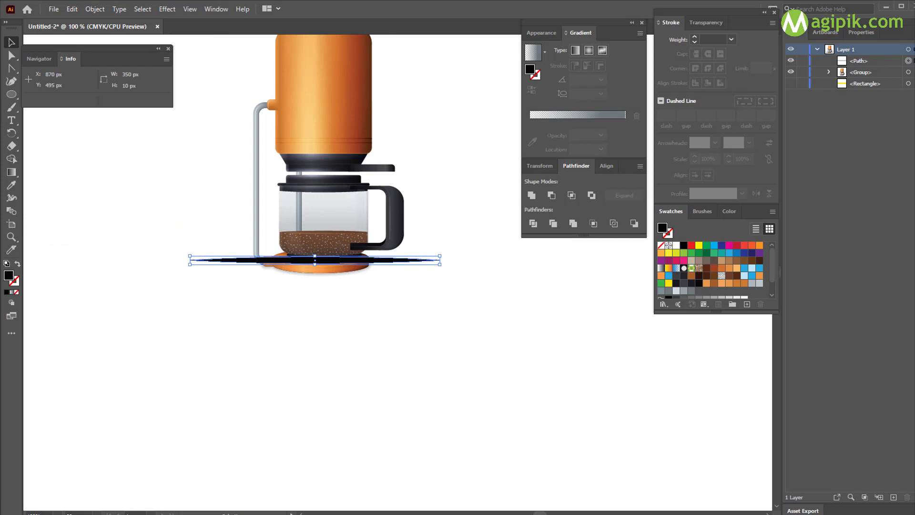
left_click(542, 33)
left_click(577, 109)
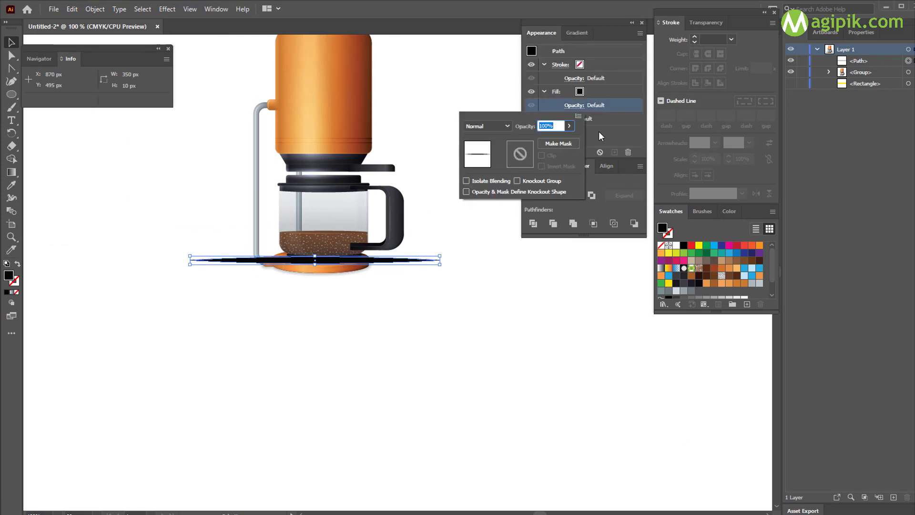
type("30")
key("Return")
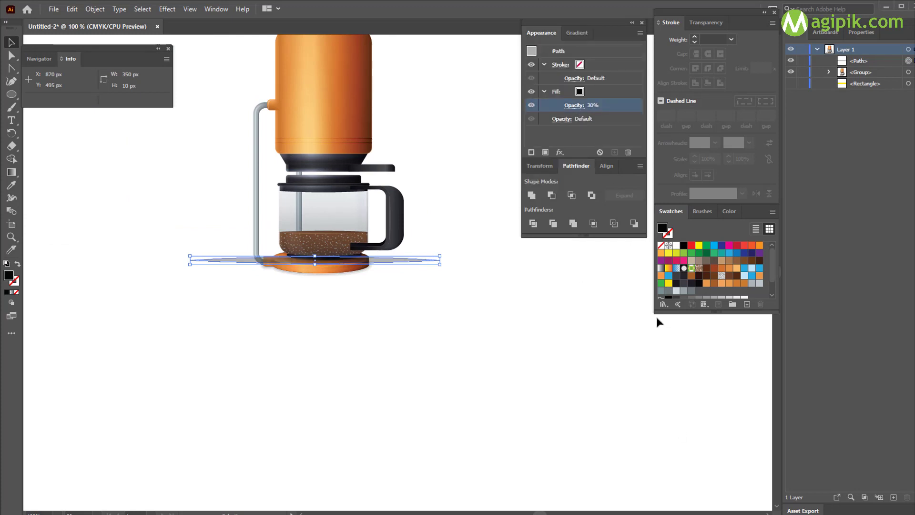
left_click(577, 105)
left_click(490, 125)
left_click(498, 239)
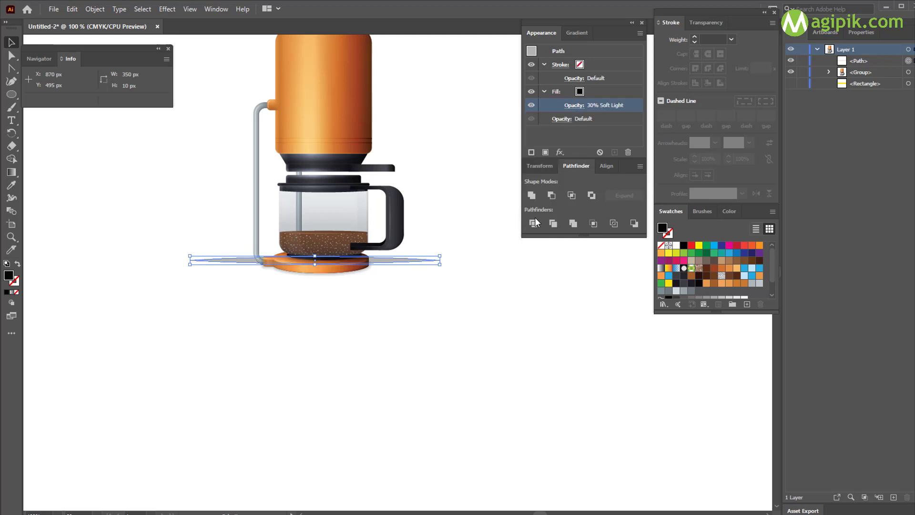
Apply a Gaussian Blur with a 15 px radius to the shadow shape's fill.
left_click(610, 92)
left_click(167, 9)
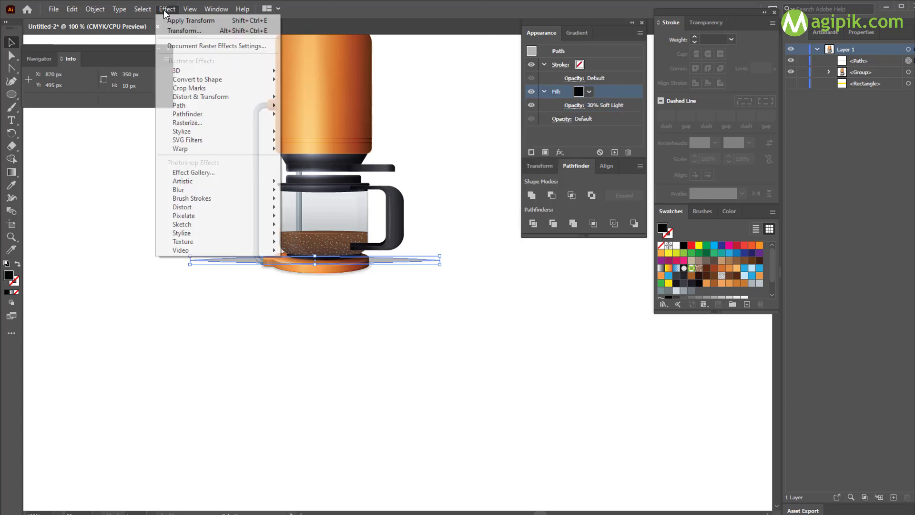
left_click(305, 189)
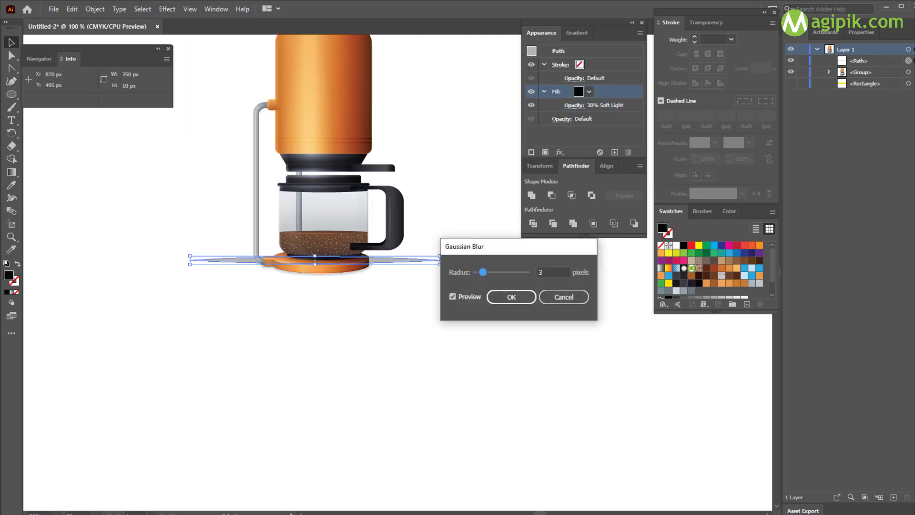
double_click(554, 273)
type("15")
key("Return")
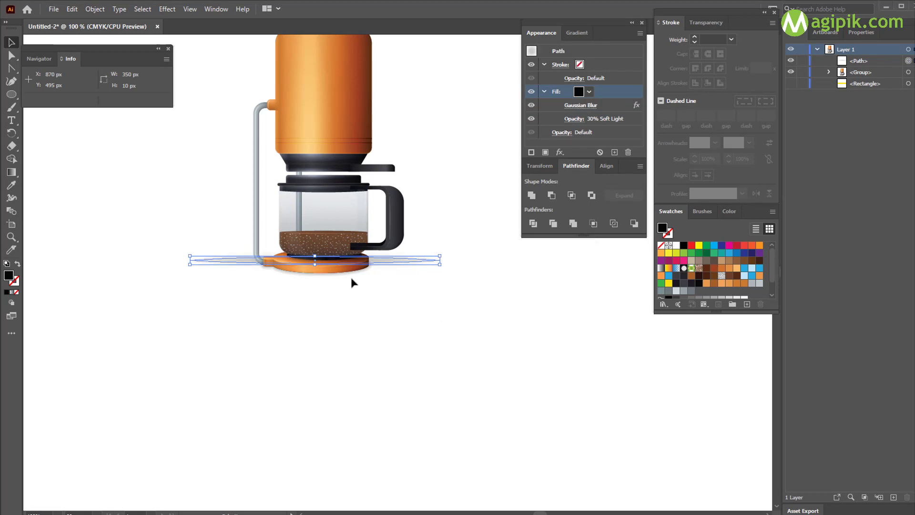
Send the blurred shadow to the back, behind the coffee maker.
key("ctrl+shift+bracketleft")
left_click(380, 321)
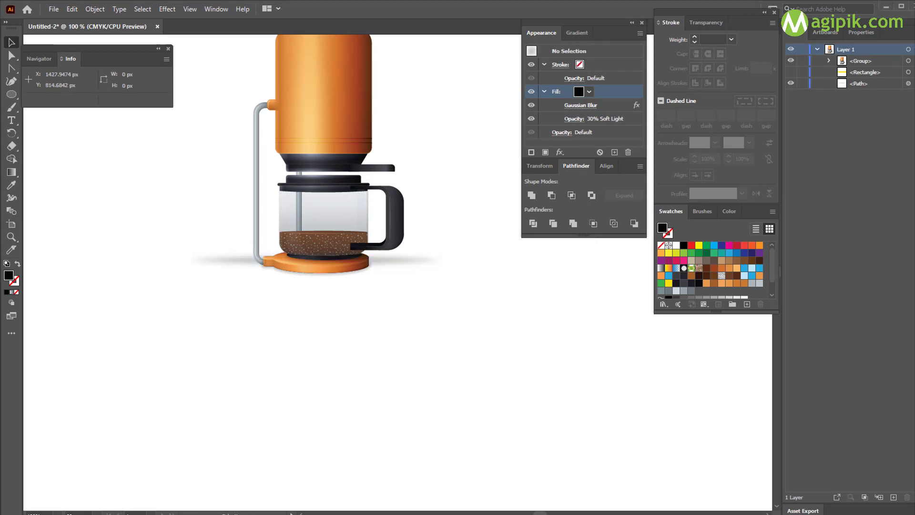
left_click(334, 245)
left_click(464, 347)
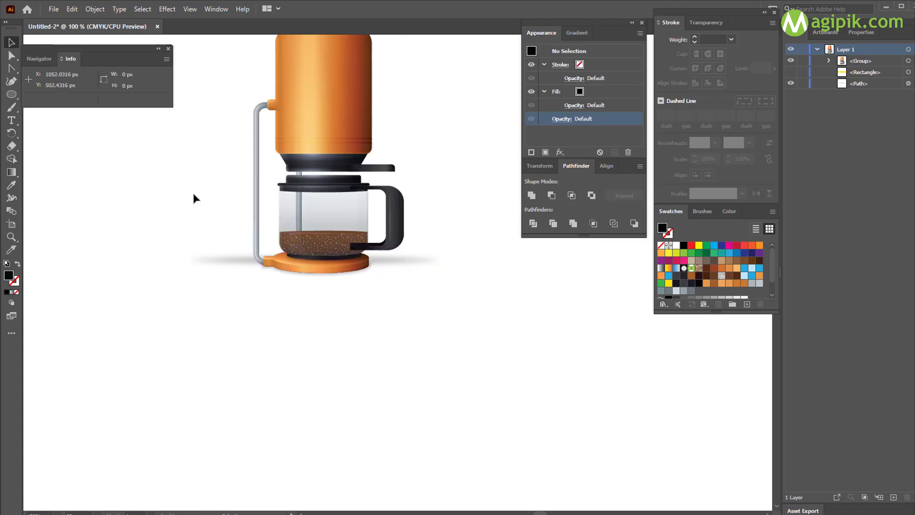
Group the coffee maker together with its shadow.
left_click_drag(152, 132, 472, 324)
key("ctrl+g")
left_click(472, 324)
Scale the grouped illustration up to about 980 by 985 px and position it in the middle of the artboard.
scroll(471, 324, "down", 3)
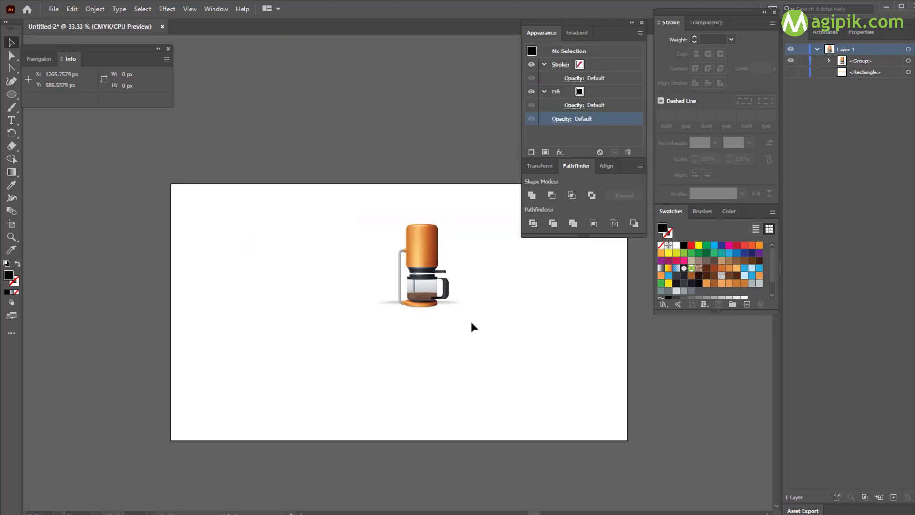
left_click_drag(420, 265, 379, 383)
left_click_drag(379, 345, 383, 191)
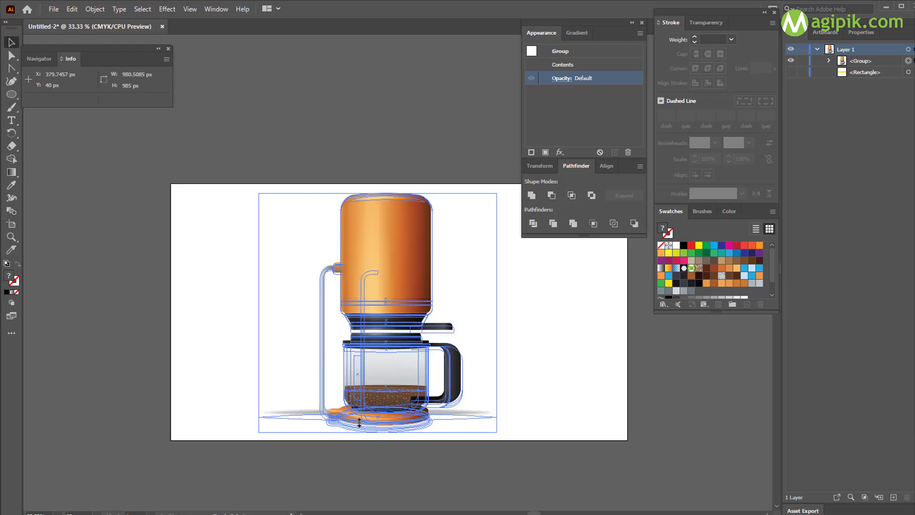
left_click(242, 142)
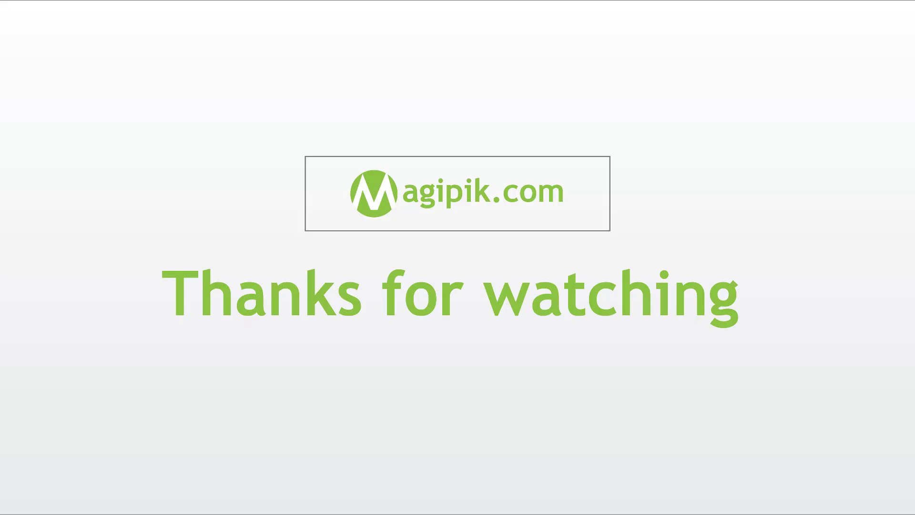